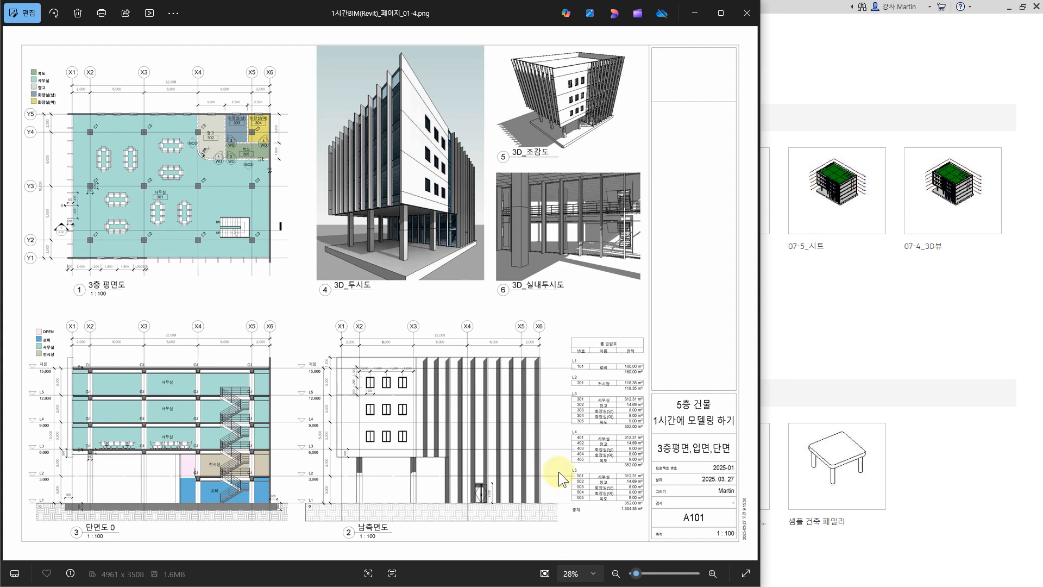
Step: Review the reference sheet 01-5 with the first and second floor plans and elevations, and switch to Revit
{"action": "key", "text": "Right"}
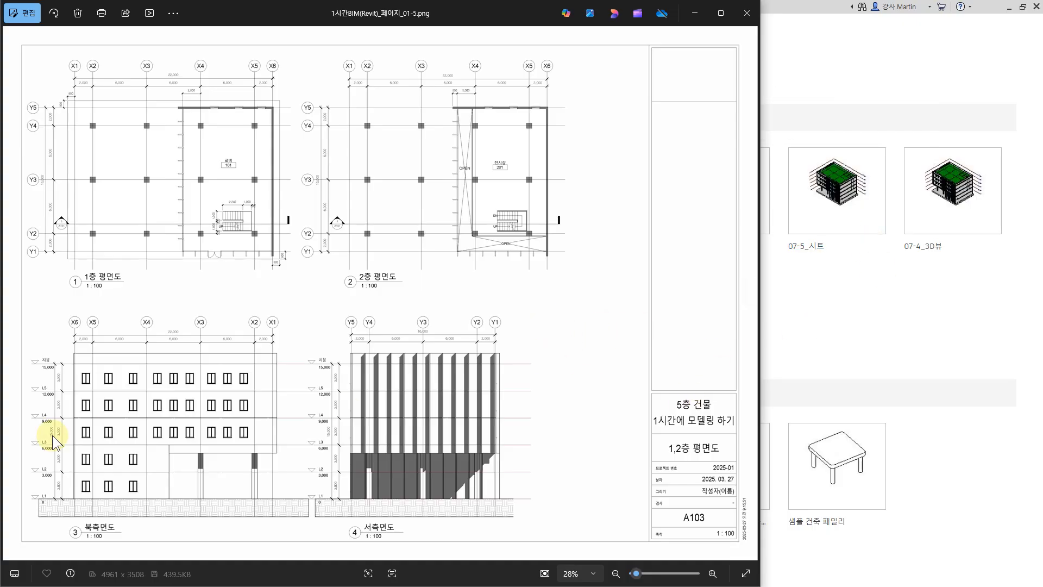
{"action": "left_click_drag", "start_coordinate": [479, 3], "coordinate": [479, 311]}
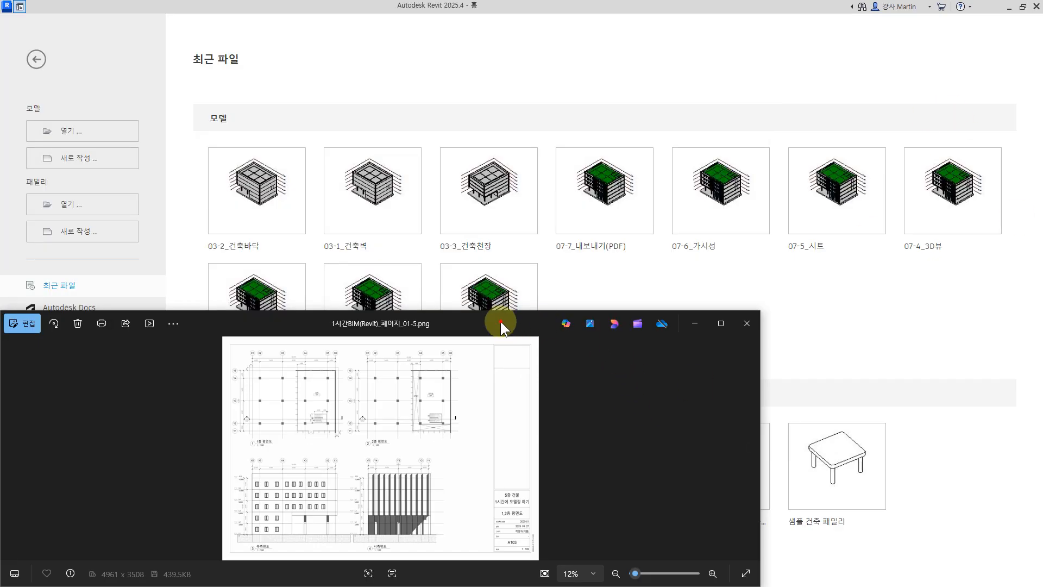
{"action": "key", "text": "alt+Tab"}
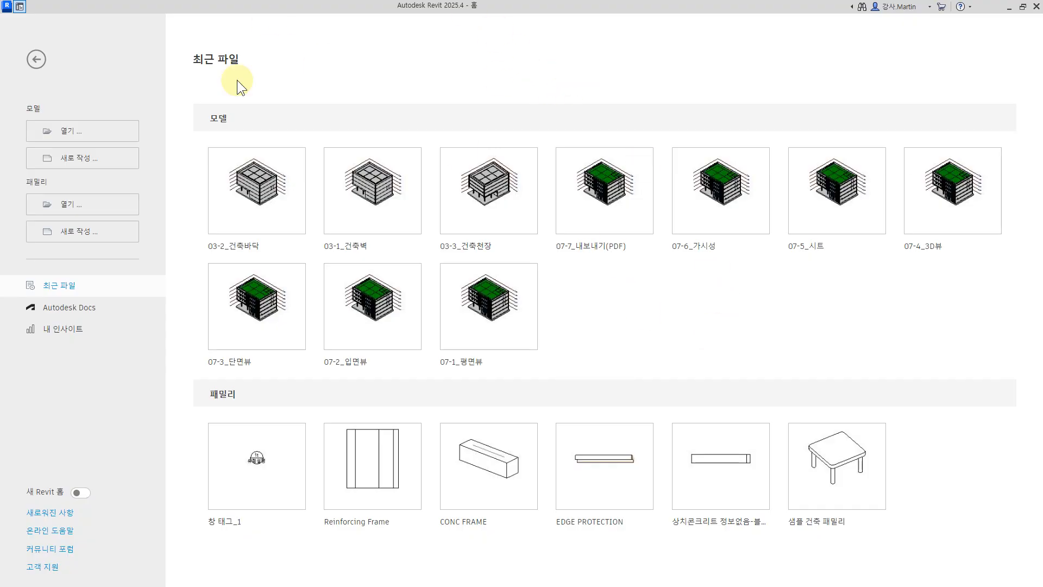
Step: Create a new project from the architectural template (건축 템플릿)
{"action": "left_click", "coordinate": [85, 162]}
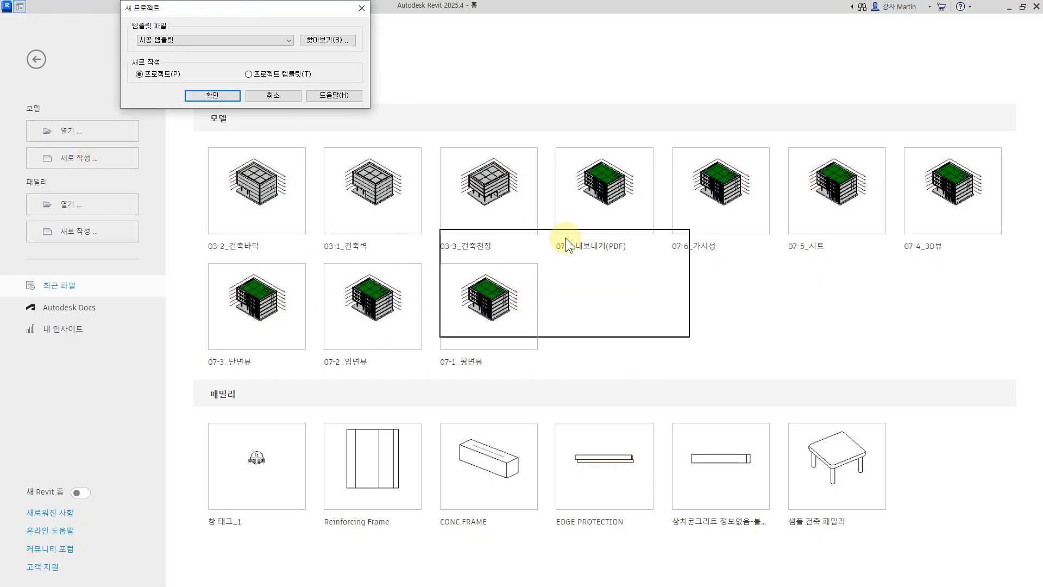
{"action": "left_click_drag", "start_coordinate": [605, 262], "coordinate": [605, 262]}
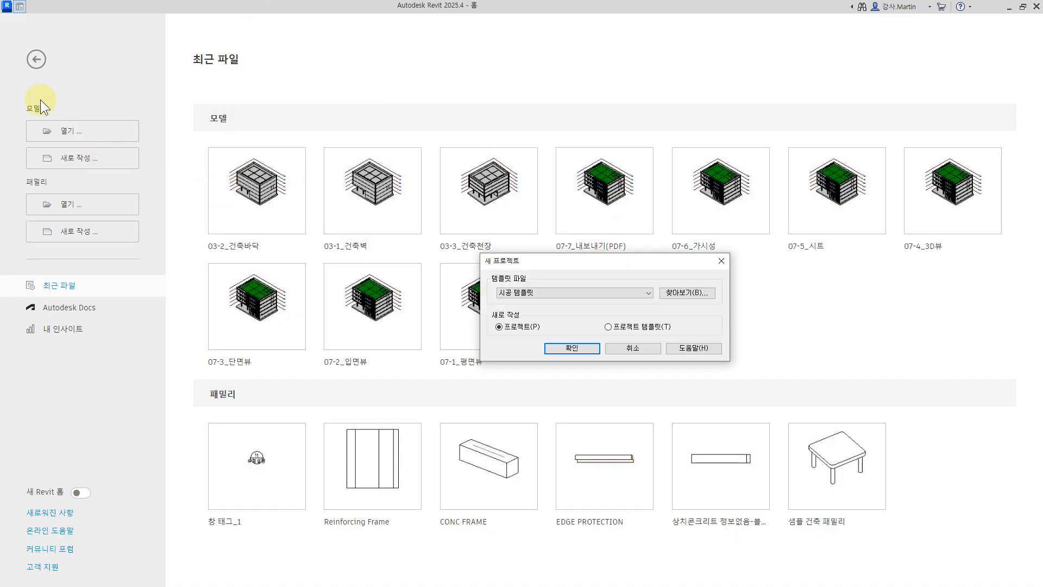
{"action": "left_click", "coordinate": [578, 297]}
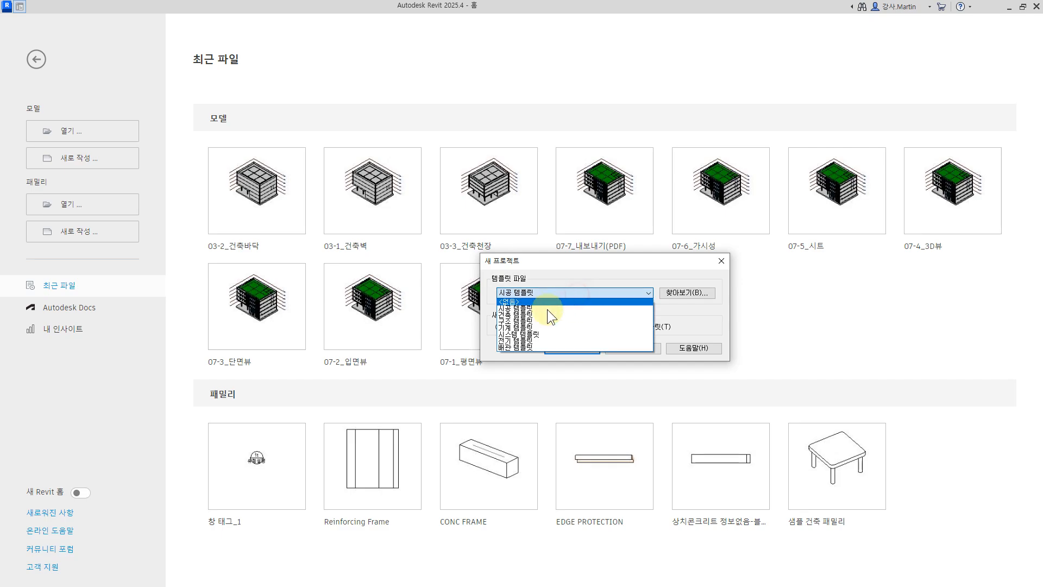
{"action": "left_click", "coordinate": [541, 316]}
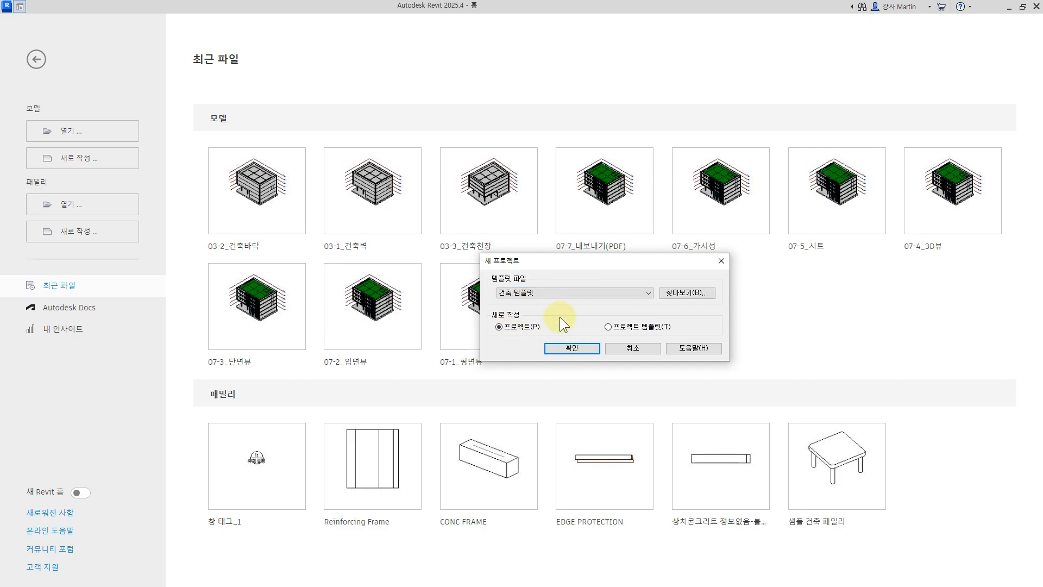
{"action": "left_click", "coordinate": [571, 348]}
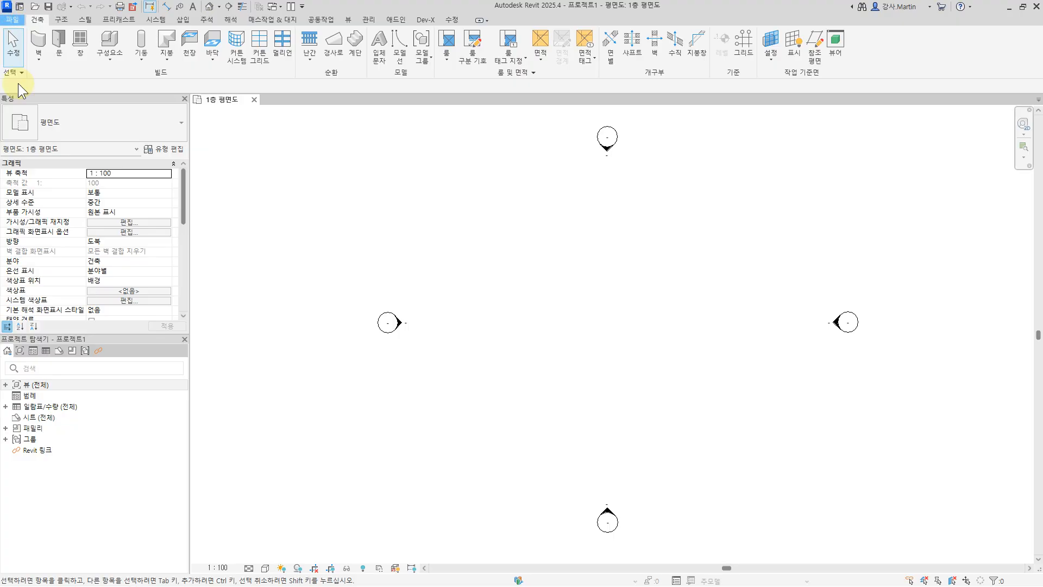
{"action": "left_click", "coordinate": [12, 20]}
{"action": "mouse_move", "coordinate": [42, 157]}
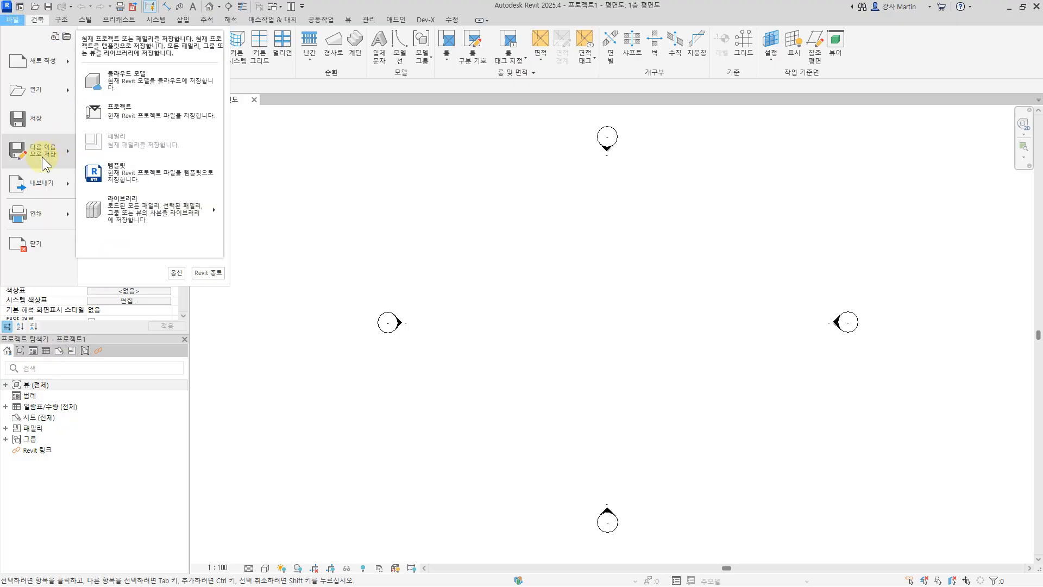
{"action": "left_click", "coordinate": [555, 249]}
{"action": "left_click", "coordinate": [558, 298]}
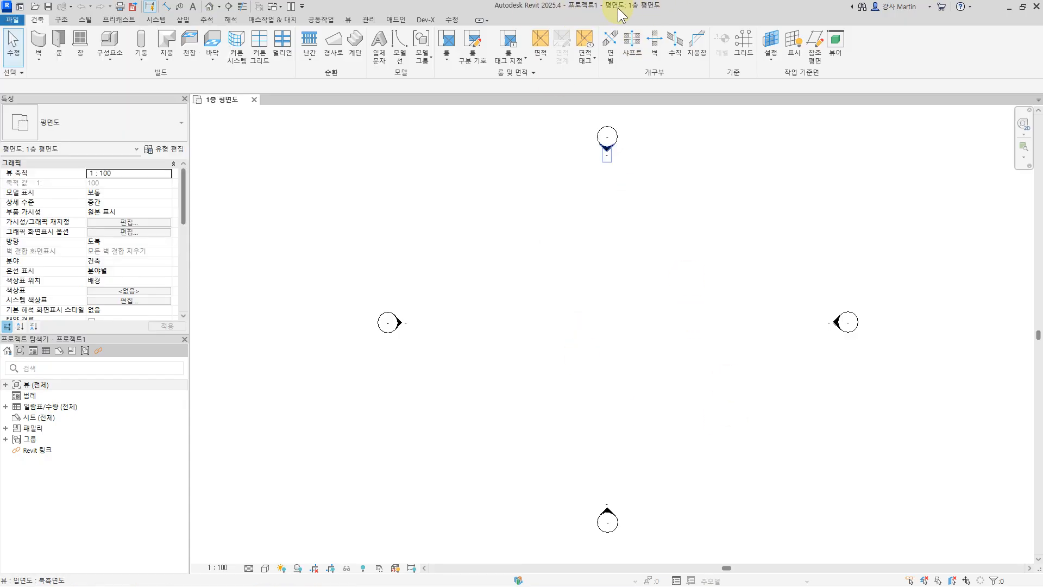
Step: Expand the floor plan views in the project browser and select 1층 평면도
{"action": "double_click", "coordinate": [10, 385]}
{"action": "double_click", "coordinate": [24, 395]}
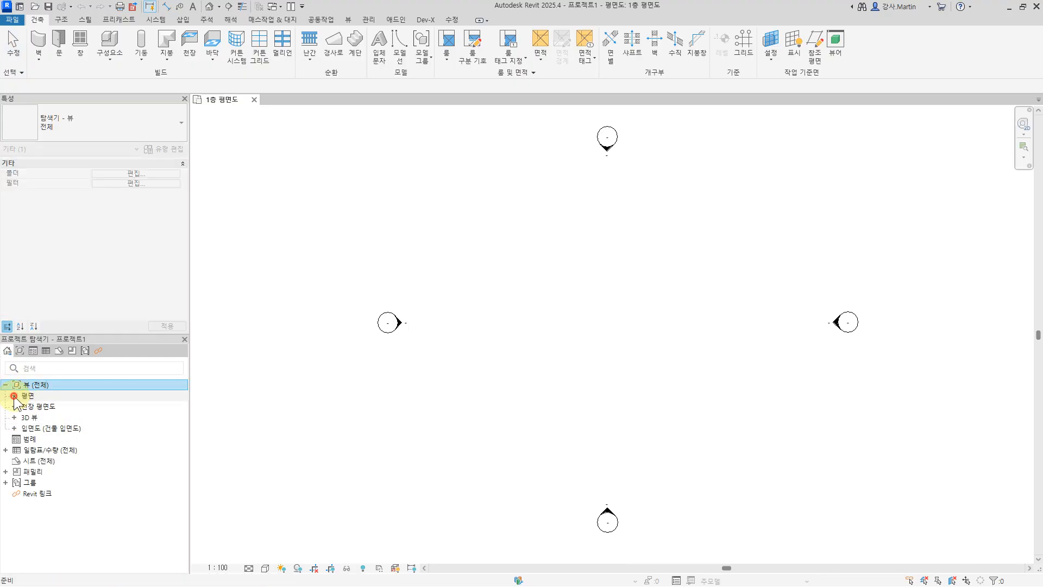
{"action": "left_click", "coordinate": [58, 407]}
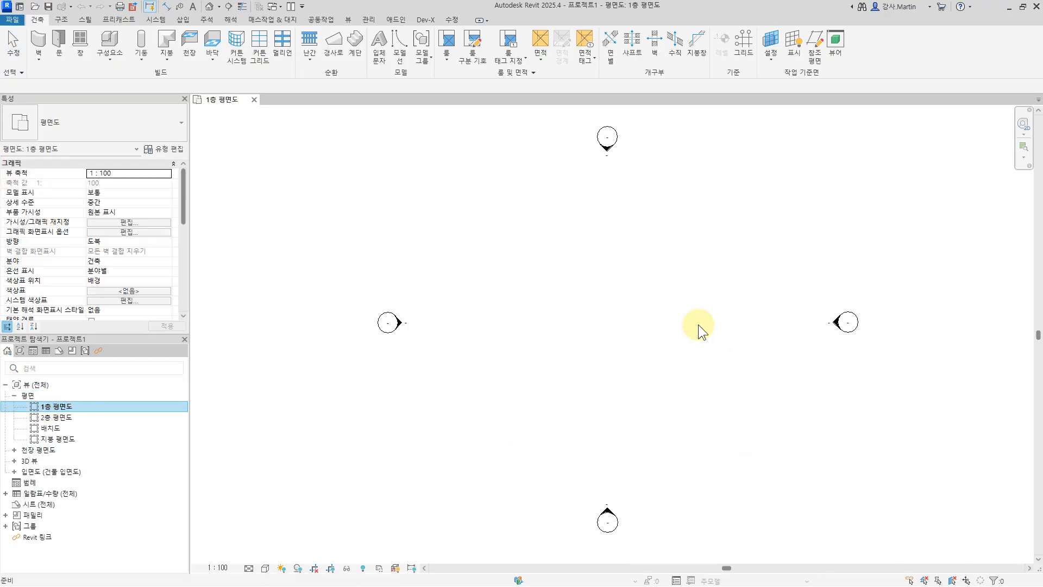
{"action": "left_click", "coordinate": [699, 324]}
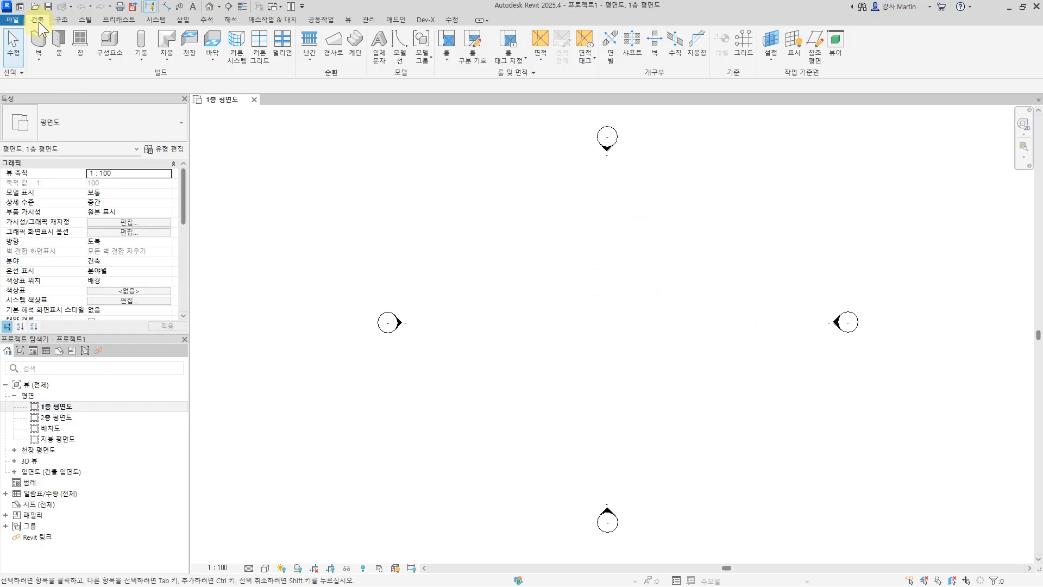
Step: Draw one horizontal grid line just above the lower elevation marker, with its bubble at the left end
{"action": "left_click", "coordinate": [745, 51]}
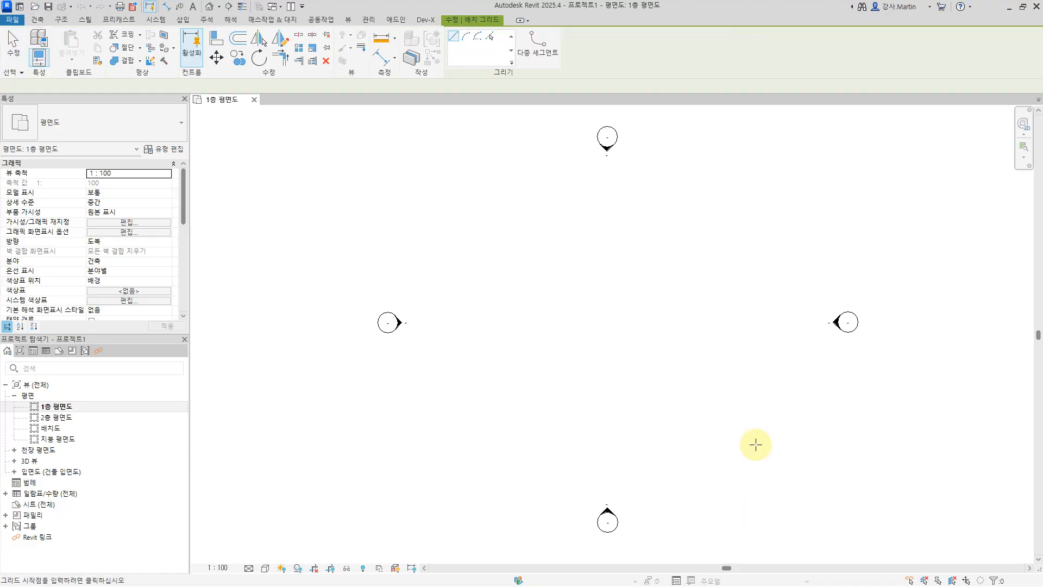
{"action": "left_click", "coordinate": [808, 456]}
{"action": "left_click", "coordinate": [439, 461]}
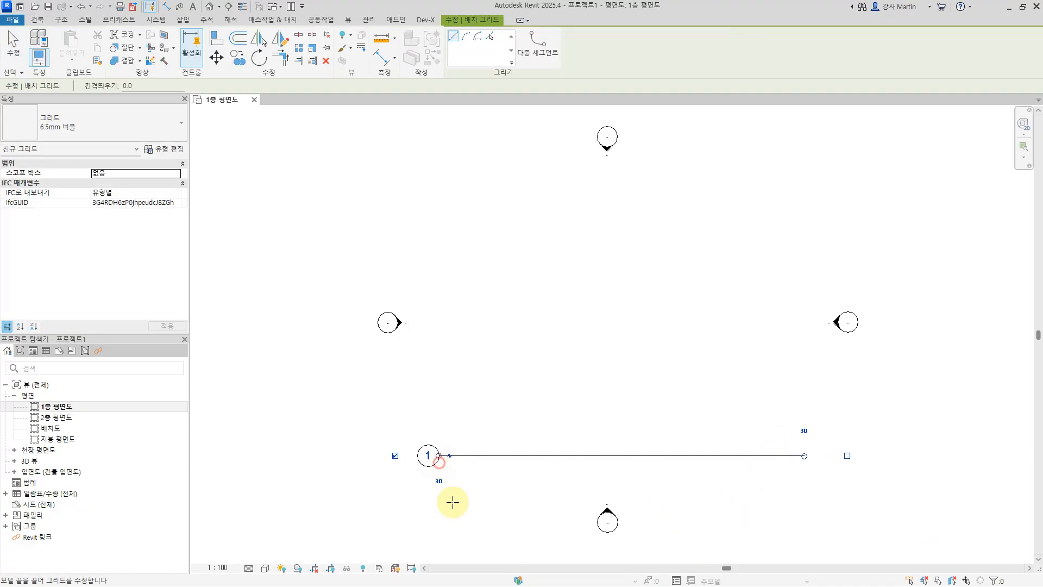
{"action": "key", "text": "Escape"}
{"action": "key", "text": "Escape"}
Step: Rename the horizontal grid as Y1
{"action": "left_click", "coordinate": [429, 459]}
{"action": "left_click", "coordinate": [429, 457]}
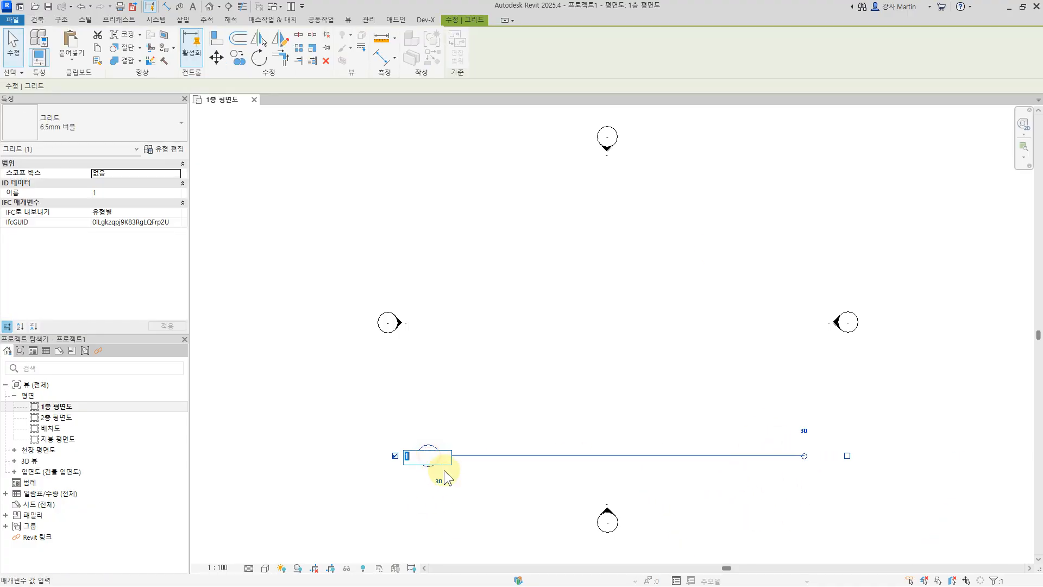
{"action": "type", "text": "Y1"}
{"action": "left_click", "coordinate": [426, 377]}
Step: Copy grid Y1 upward four times at successive spacings of 2000, 6000, 6000 and 2000
{"action": "left_click", "coordinate": [508, 457]}
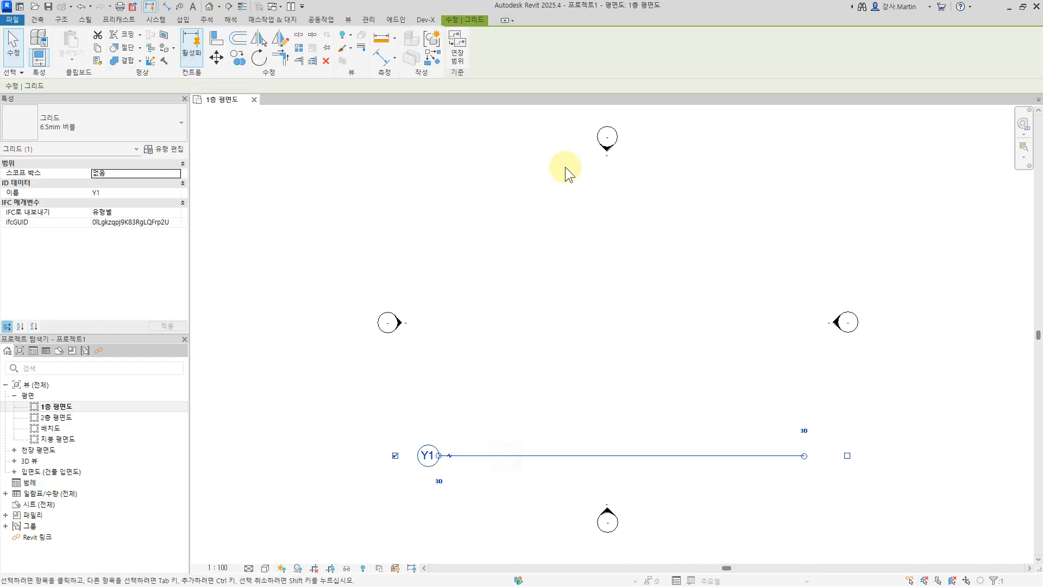
{"action": "left_click", "coordinate": [237, 59]}
{"action": "left_click", "coordinate": [555, 455]}
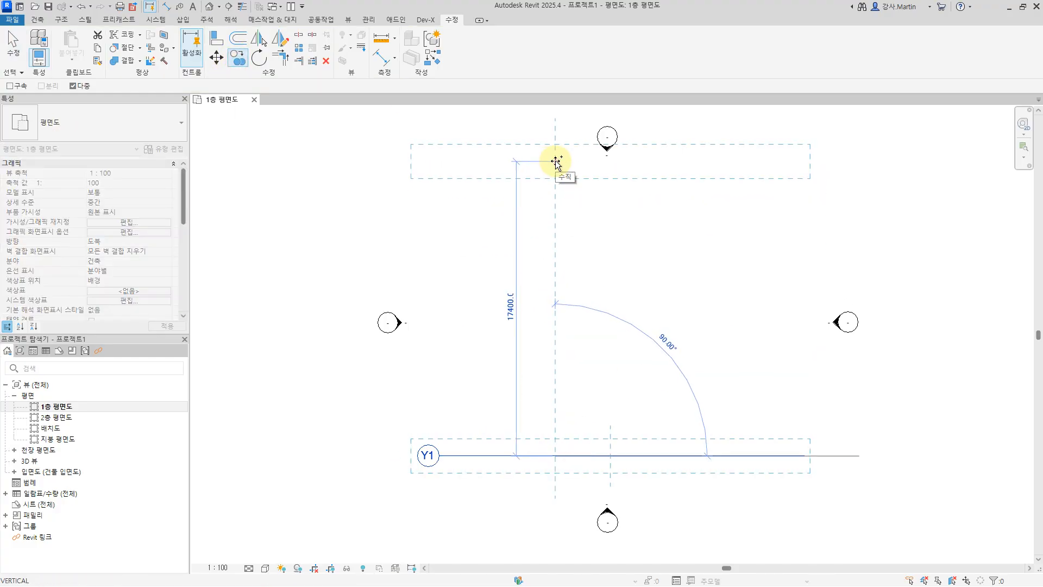
{"action": "type", "text": "2000"}
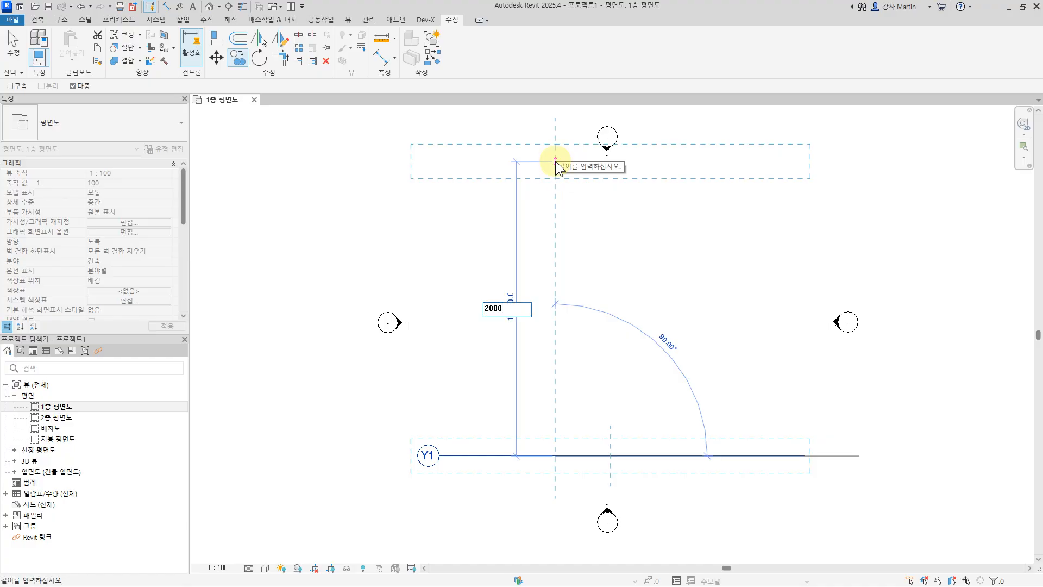
{"action": "key", "text": "Return"}
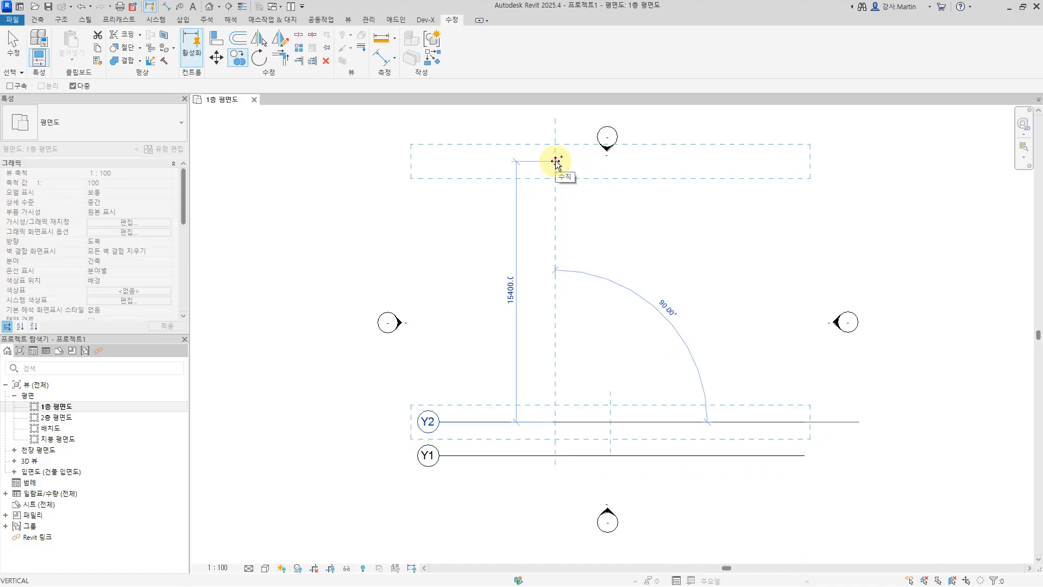
{"action": "type", "text": "60"}
{"action": "key", "text": "Return"}
{"action": "type", "text": "3400"}
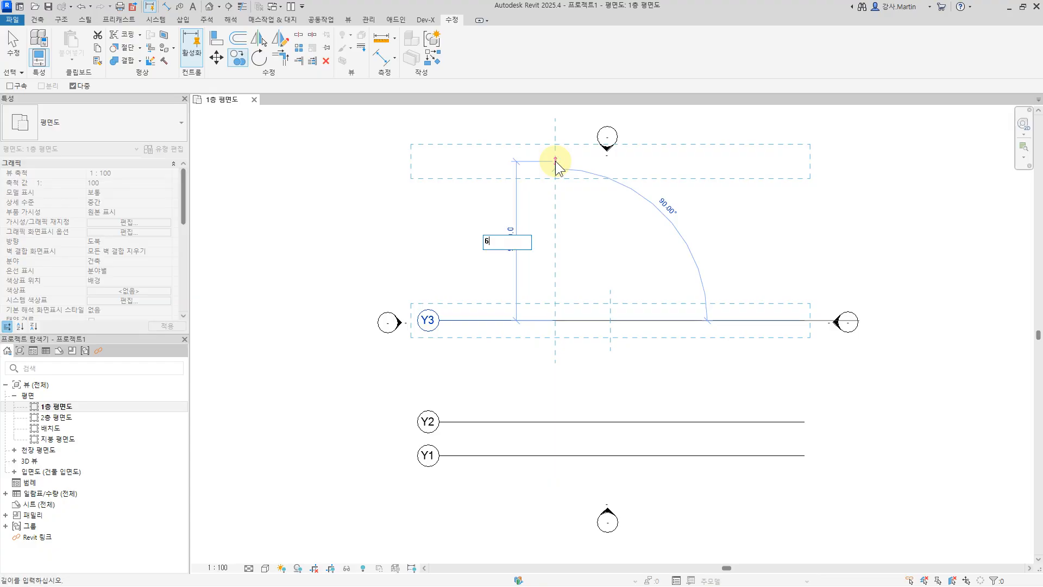
{"action": "key", "text": "Return"}
{"action": "type", "text": "1500"}
{"action": "key", "text": "Return"}
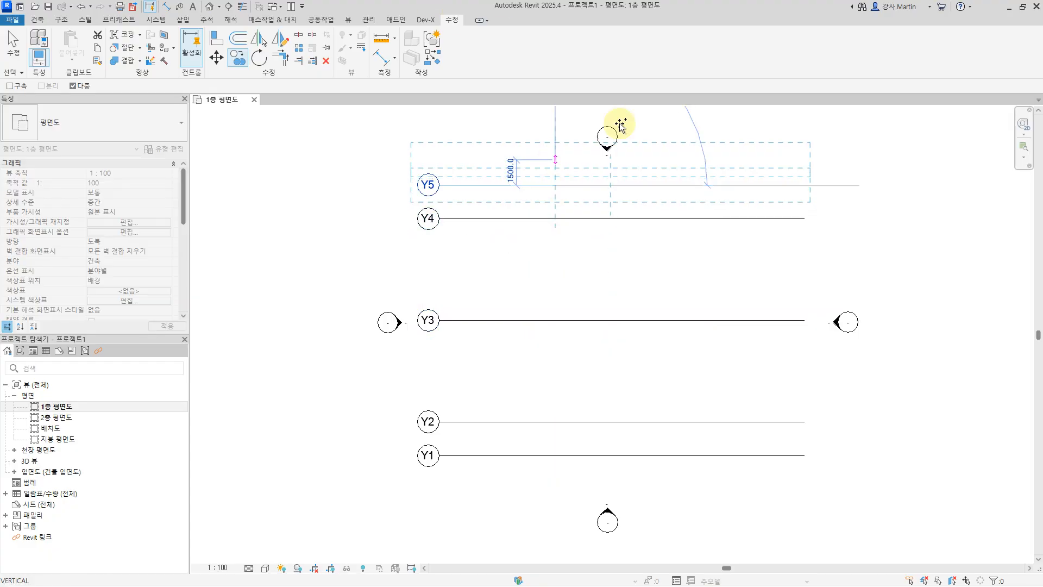
{"action": "key", "text": "Escape"}
{"action": "key", "text": "Escape"}
Step: Draw a vertical grid line crossing all Y grids near their bubbles, from below Y1 to above Y5
{"action": "scroll", "coordinate": [728, 350], "scroll_direction": "down", "scroll_amount": 1}
{"action": "middle_click_drag", "start_coordinate": [740, 355], "coordinate": [654, 397]}
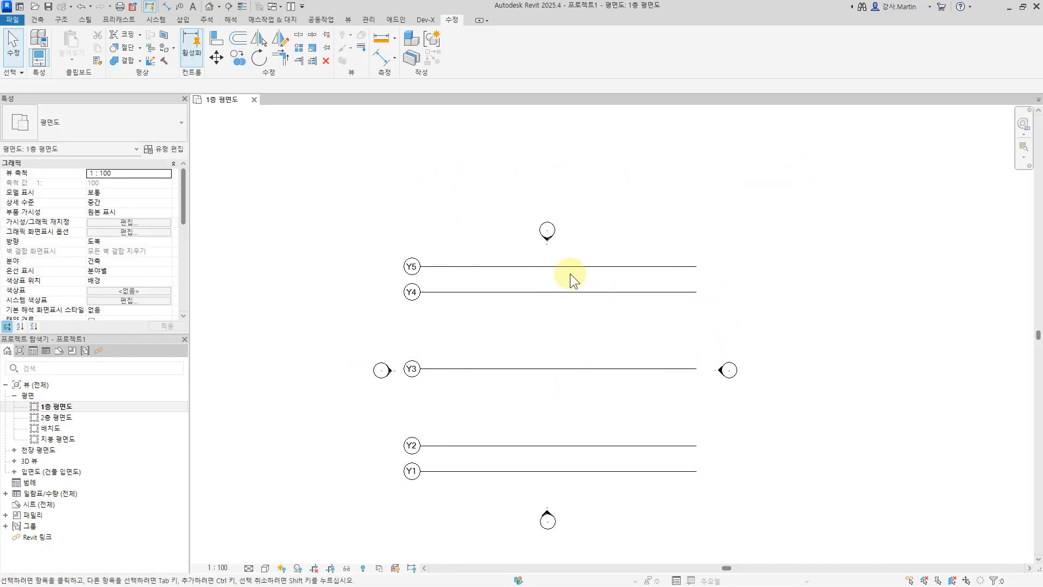
{"action": "left_click", "coordinate": [32, 21]}
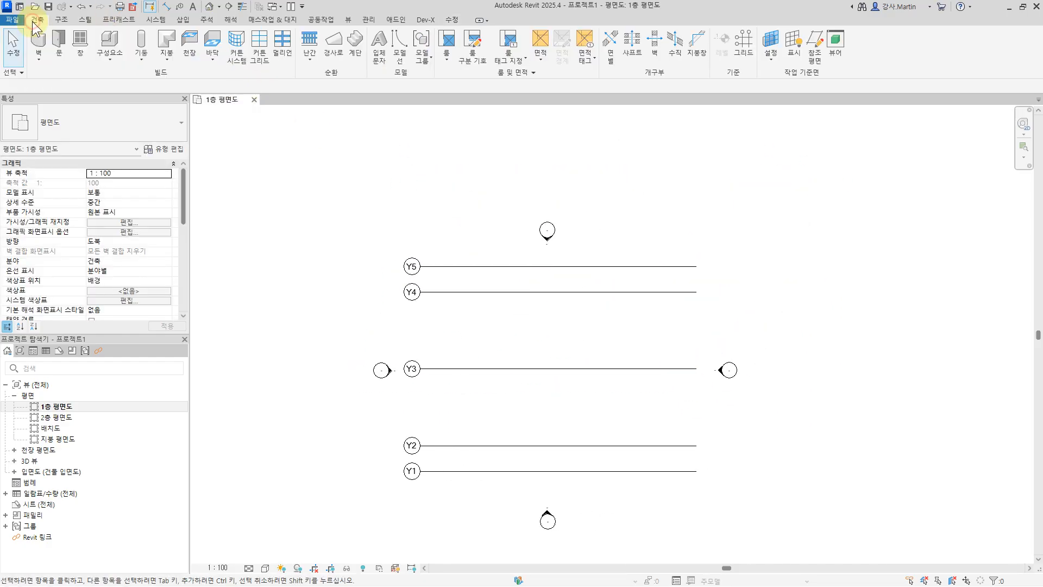
{"action": "left_click", "coordinate": [744, 44]}
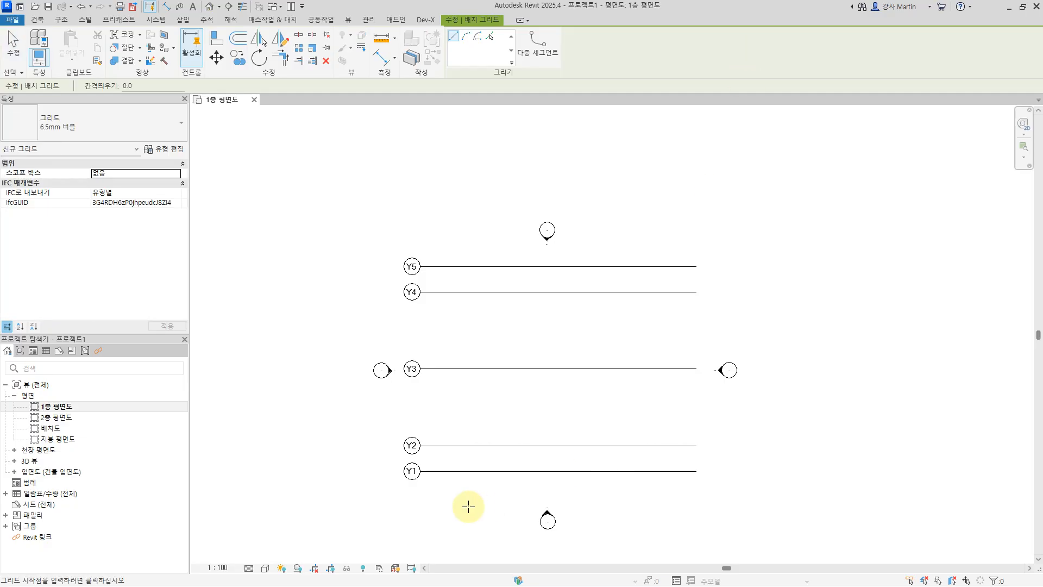
{"action": "left_click", "coordinate": [443, 509]}
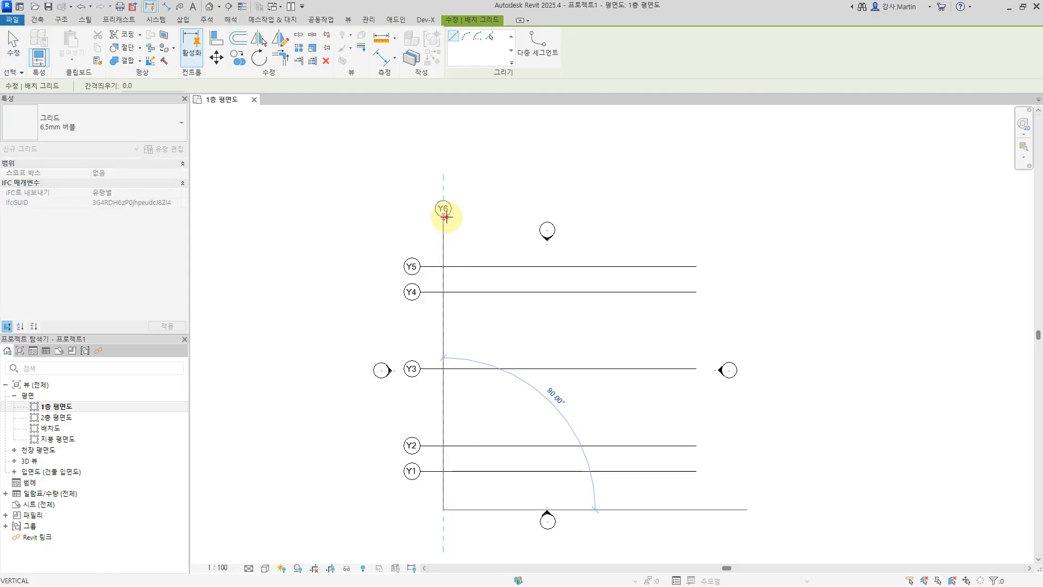
{"action": "left_click", "coordinate": [443, 216]}
{"action": "key", "text": "Escape"}
{"action": "key", "text": "Escape"}
Step: Rename the vertical grid as X1
{"action": "scroll", "coordinate": [450, 201], "scroll_direction": "up", "scroll_amount": 5}
{"action": "left_click", "coordinate": [442, 218]}
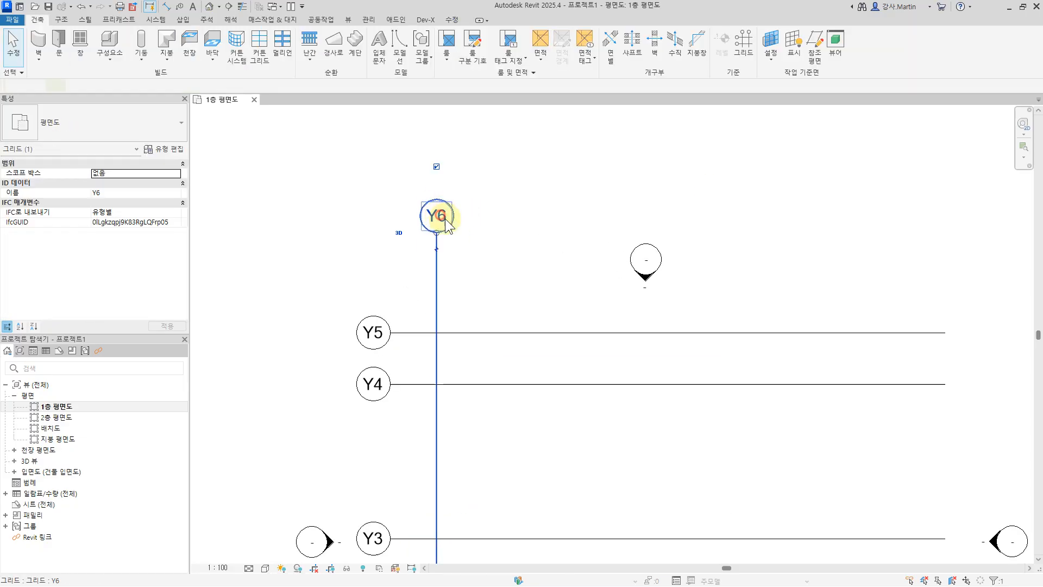
{"action": "left_click", "coordinate": [437, 217]}
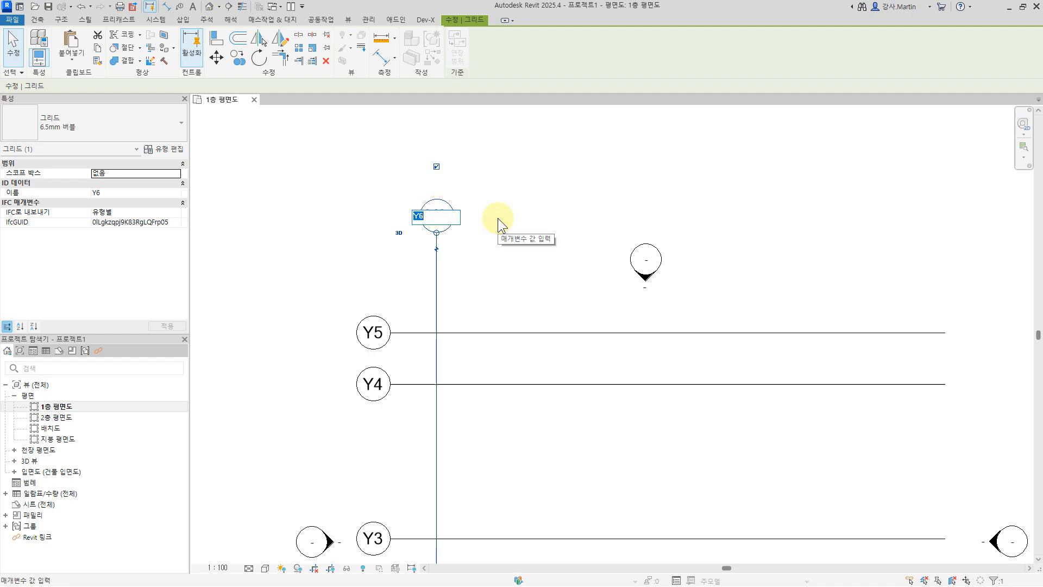
{"action": "type", "text": "X1"}
{"action": "key", "text": "Return"}
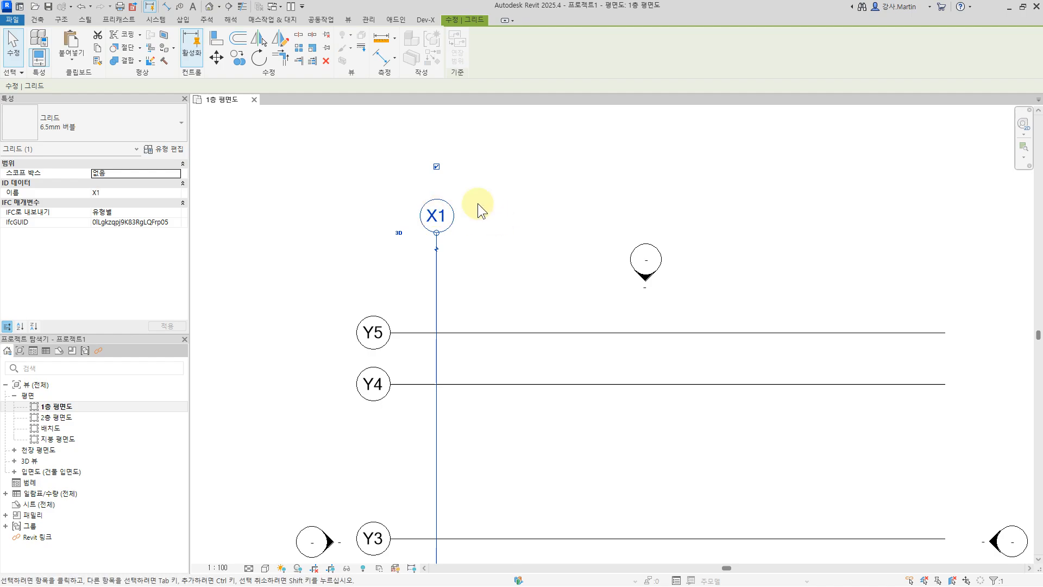
{"action": "left_click", "coordinate": [545, 175]}
Step: Copy grid X1 to the right five times at successive spacings of 2000, 6000, 6000, 6000 and 2000
{"action": "left_click", "coordinate": [435, 282]}
{"action": "scroll", "coordinate": [295, 115], "scroll_direction": "down", "scroll_amount": 2}
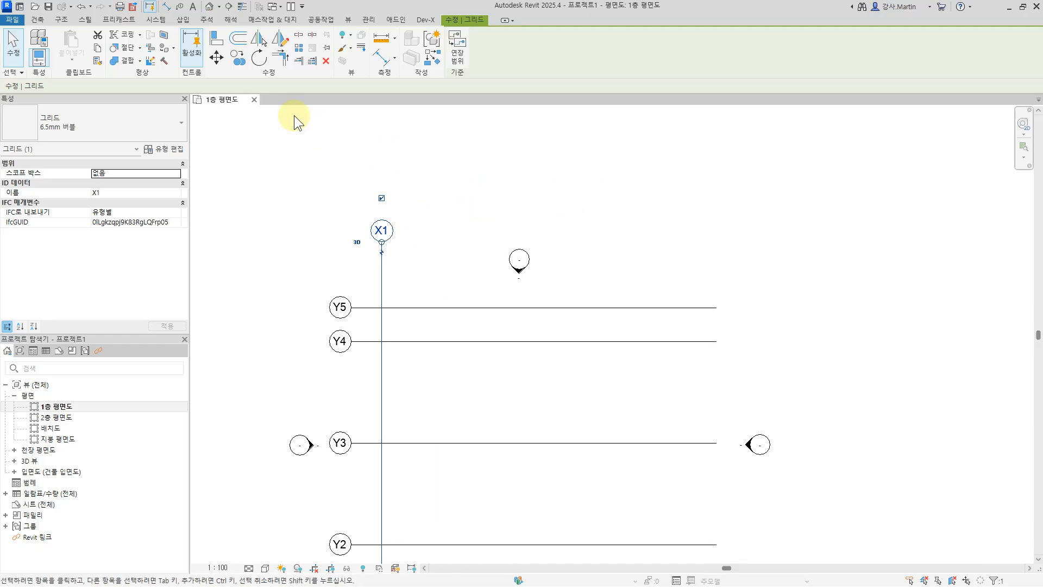
{"action": "left_click", "coordinate": [239, 58]}
{"action": "left_click", "coordinate": [382, 276]}
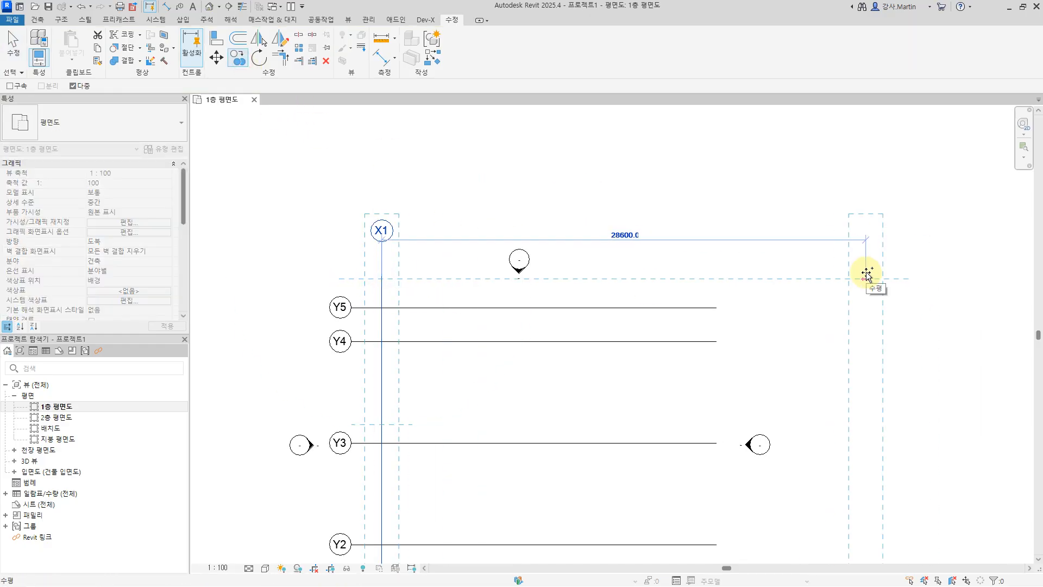
{"action": "type", "text": "2000"}
{"action": "key", "text": "Return"}
{"action": "type", "text": "6000"}
{"action": "key", "text": "Return"}
{"action": "type", "text": "6000"}
{"action": "key", "text": "Return"}
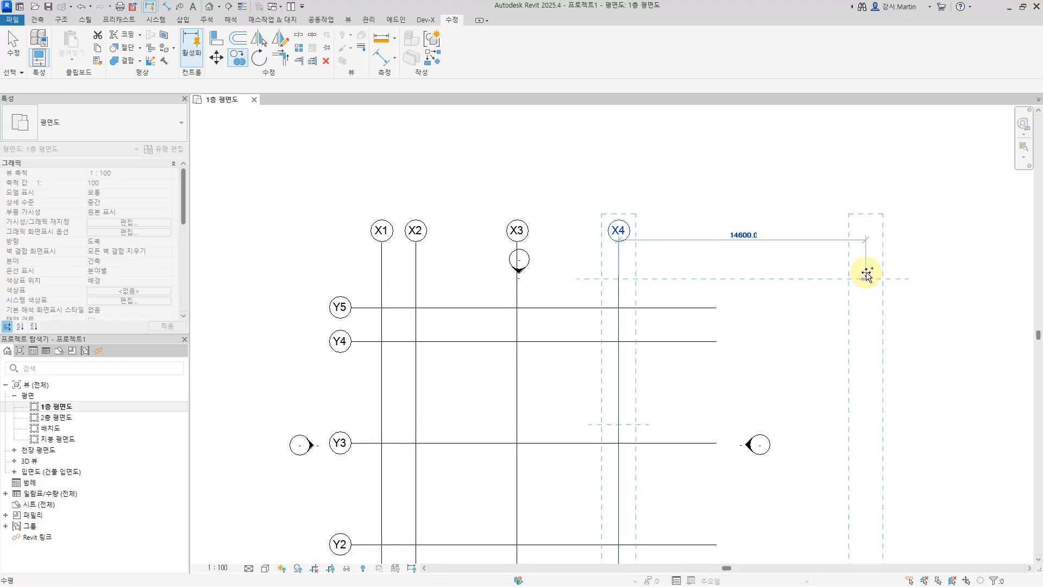
{"action": "type", "text": "6000"}
{"action": "key", "text": "Return"}
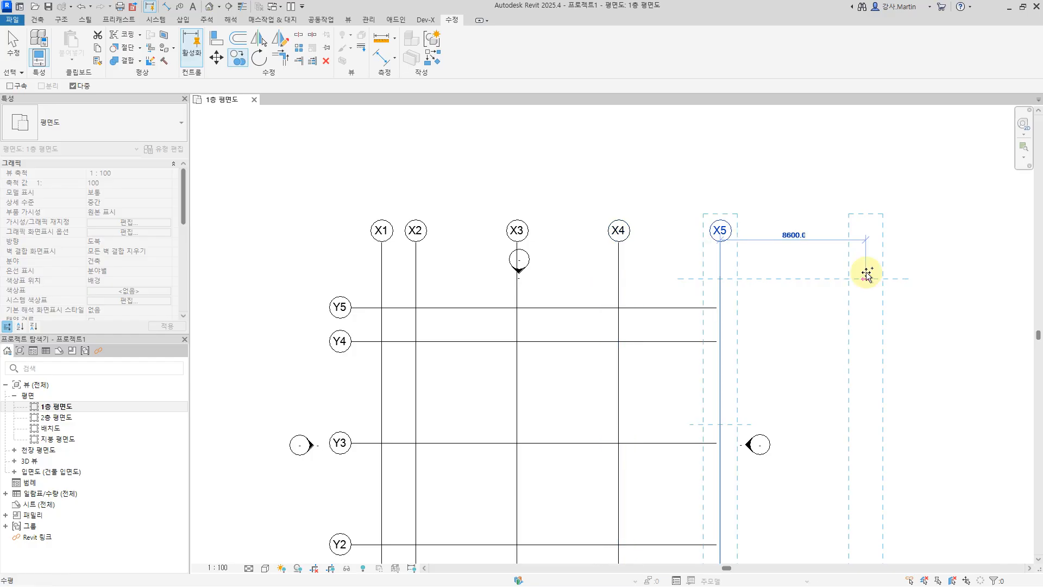
{"action": "type", "text": "200"}
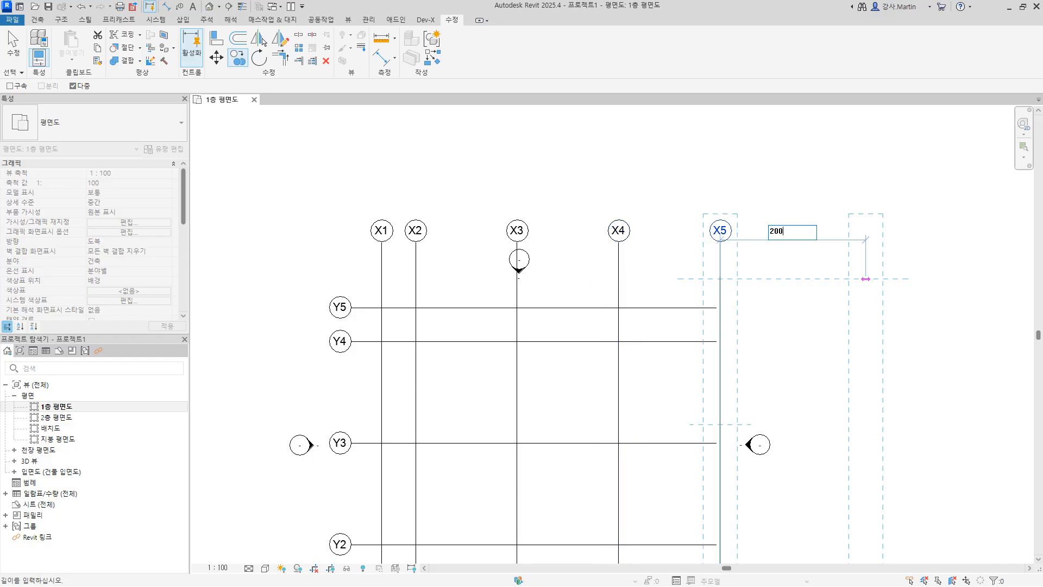
{"action": "type", "text": "0"}
{"action": "key", "text": "Return"}
{"action": "key", "text": "Escape"}
{"action": "key", "text": "Escape"}
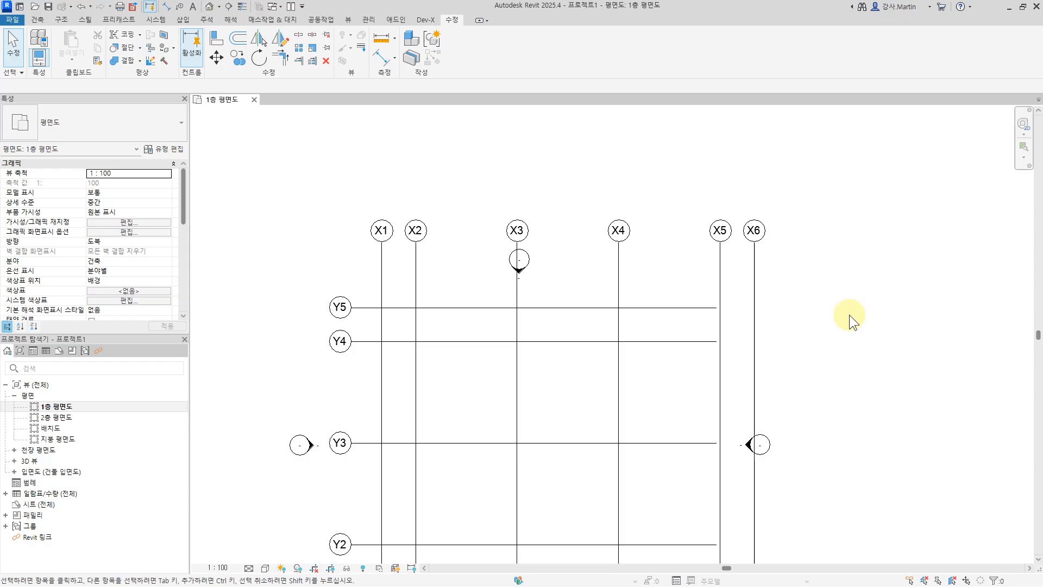
Step: Extend the Y grid lines past X6 and move their bubbles farther out from X1
{"action": "scroll", "coordinate": [812, 321], "scroll_direction": "down", "scroll_amount": 1}
{"action": "middle_click_drag", "start_coordinate": [809, 321], "coordinate": [730, 295]}
{"action": "left_click", "coordinate": [647, 286]}
{"action": "left_click_drag", "start_coordinate": [661, 286], "coordinate": [732, 285]}
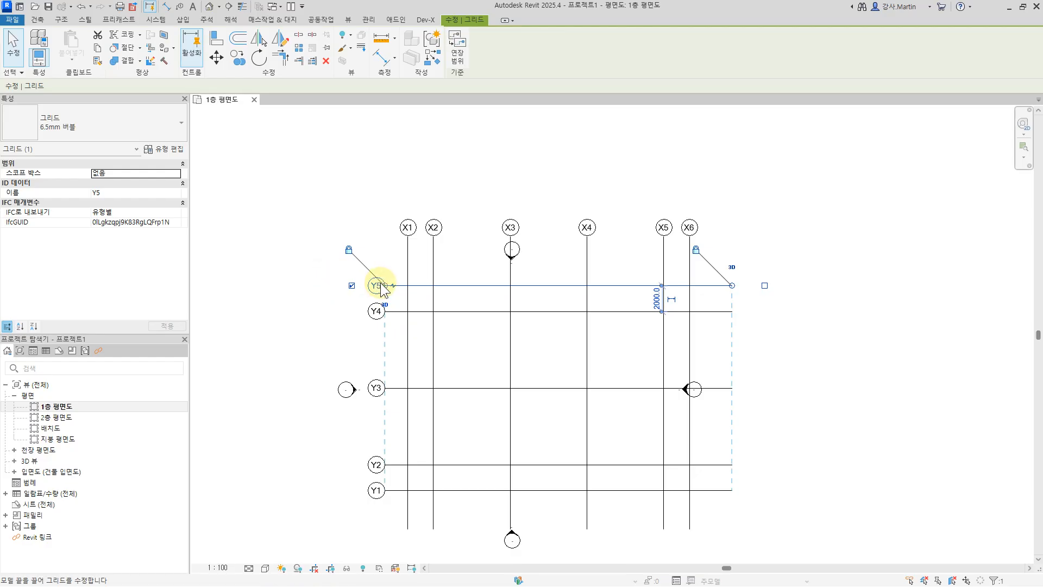
{"action": "left_click_drag", "start_coordinate": [385, 286], "coordinate": [352, 285]}
{"action": "left_click", "coordinate": [1012, 464]}
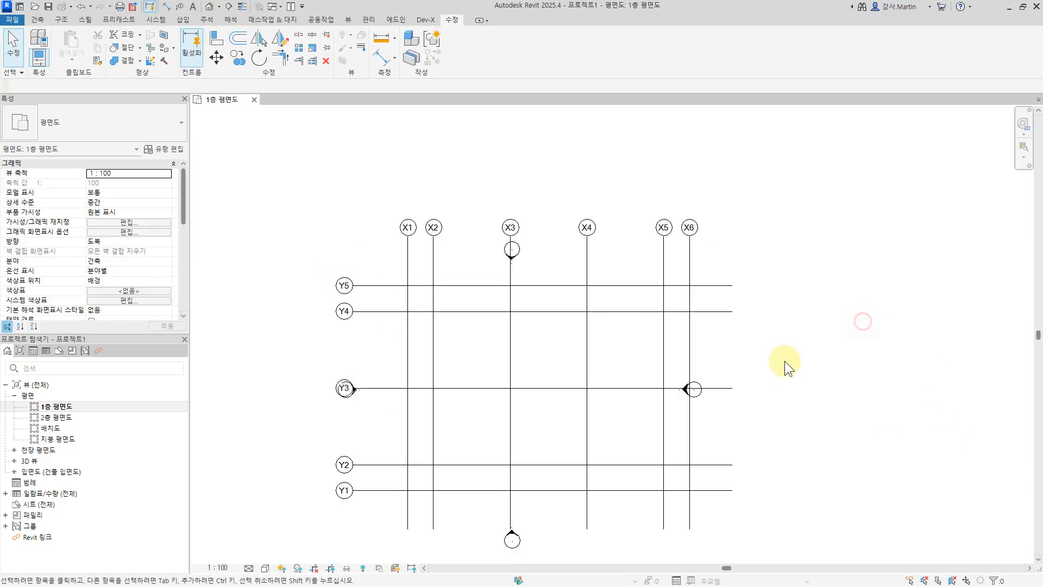
Step: Place a continuous aligned dimension string across grids Y1, Y2, Y3, Y4 and Y5, between the Y bubbles and X1
{"action": "middle_click_drag", "start_coordinate": [789, 352], "coordinate": [798, 345]}
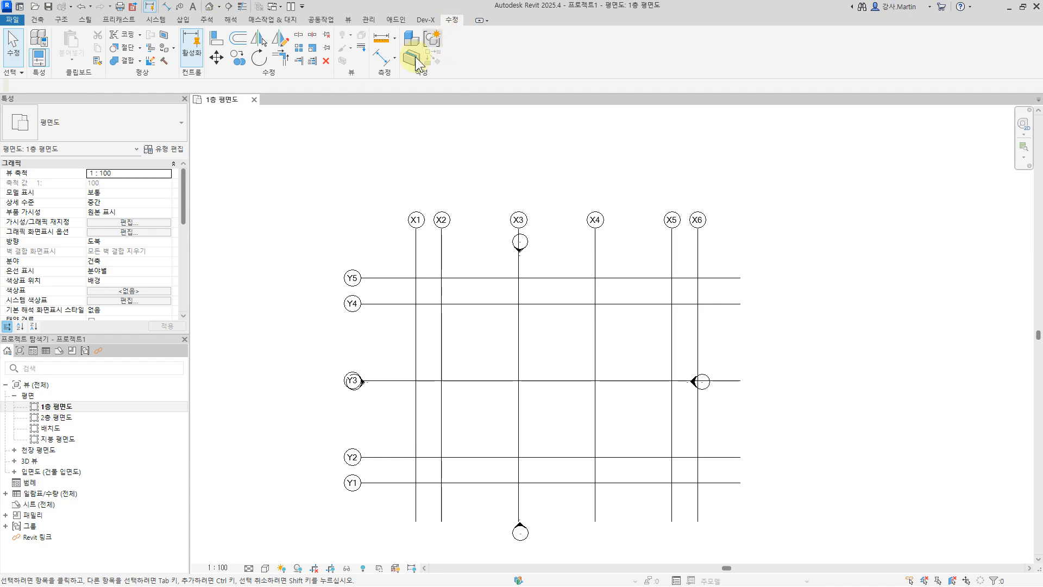
{"action": "left_click", "coordinate": [376, 58]}
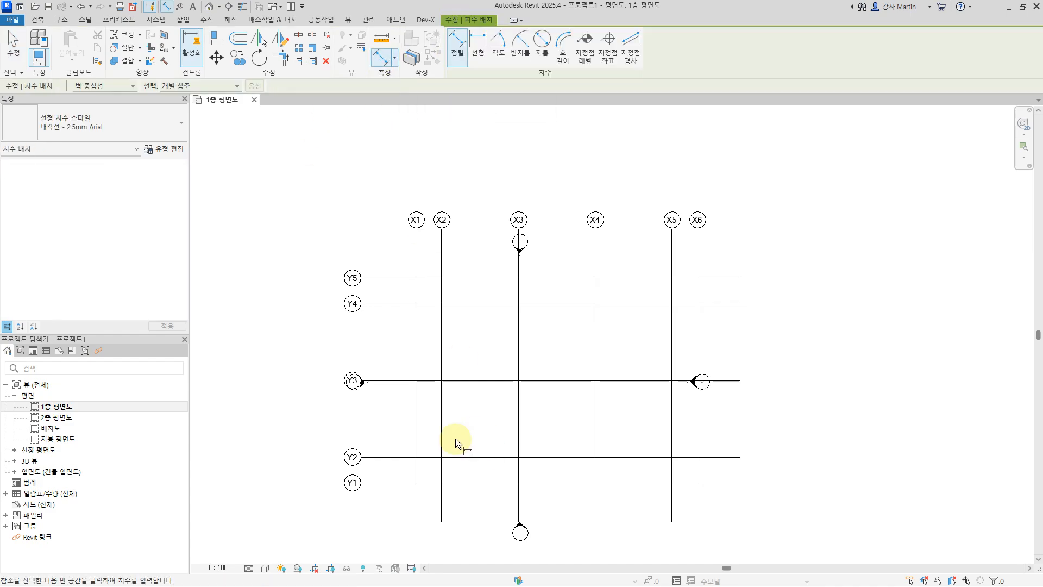
{"action": "left_click", "coordinate": [398, 483]}
{"action": "left_click", "coordinate": [399, 457]}
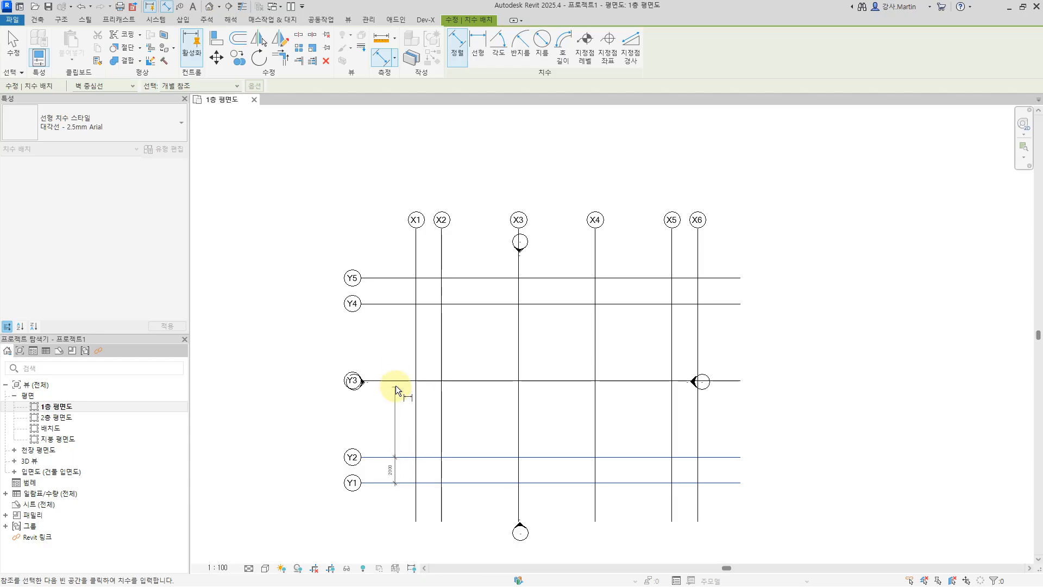
{"action": "left_click", "coordinate": [398, 381]}
{"action": "left_click", "coordinate": [399, 303]}
{"action": "left_click", "coordinate": [399, 277]}
{"action": "left_click", "coordinate": [393, 269]}
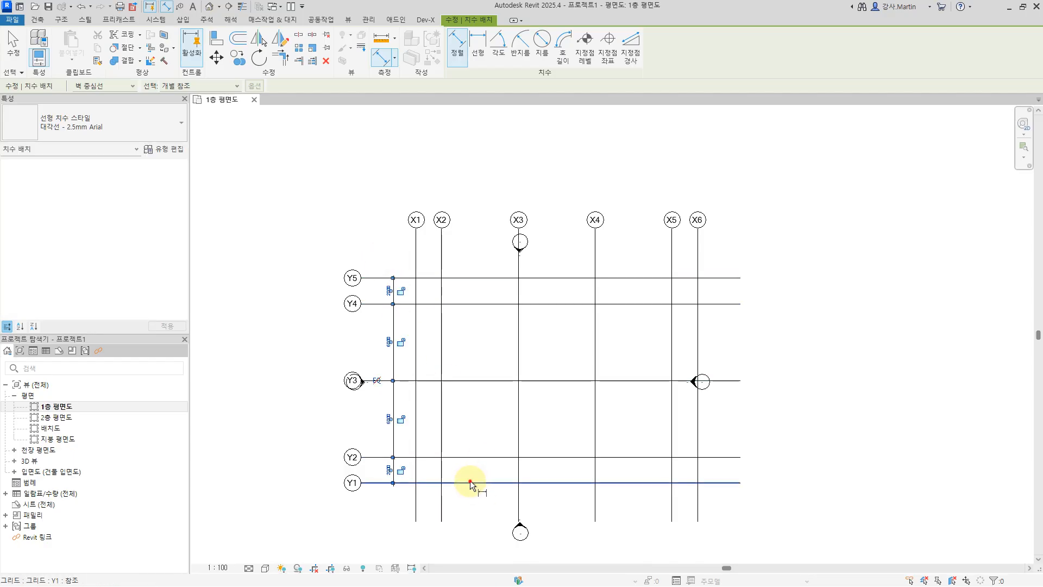
Step: Add an overall aligned dimension from Y1 to Y5, placed between the Y bubbles and the individual dimension string
{"action": "left_click", "coordinate": [478, 482]}
{"action": "left_click", "coordinate": [480, 278]}
{"action": "left_click", "coordinate": [380, 252]}
Step: Add an overall aligned dimension from X1 to X6, placed just below the X grid bubbles
{"action": "left_click", "coordinate": [415, 265]}
{"action": "left_click", "coordinate": [703, 268]}
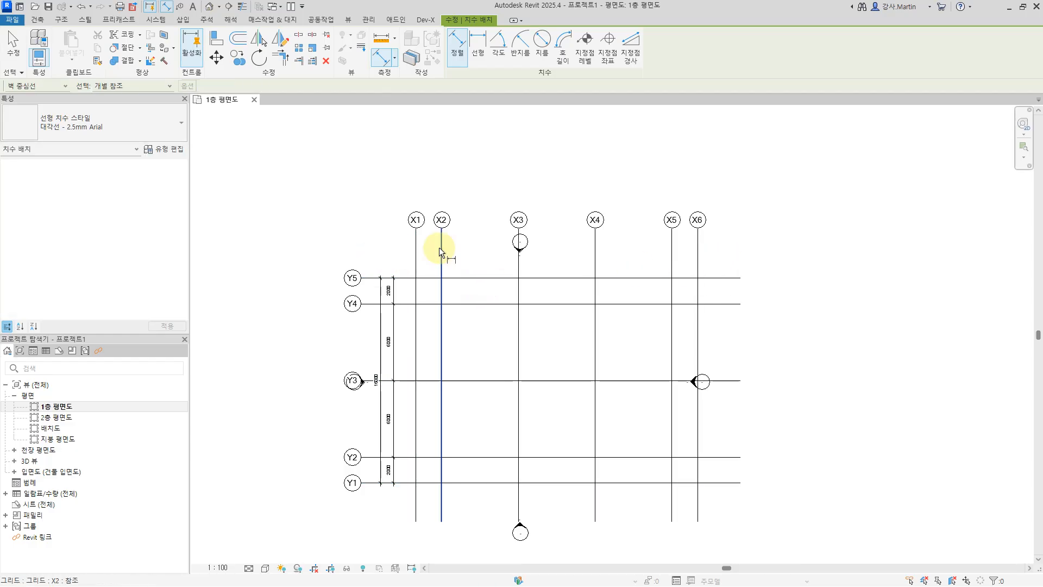
{"action": "left_click", "coordinate": [417, 263]}
{"action": "left_click", "coordinate": [699, 272]}
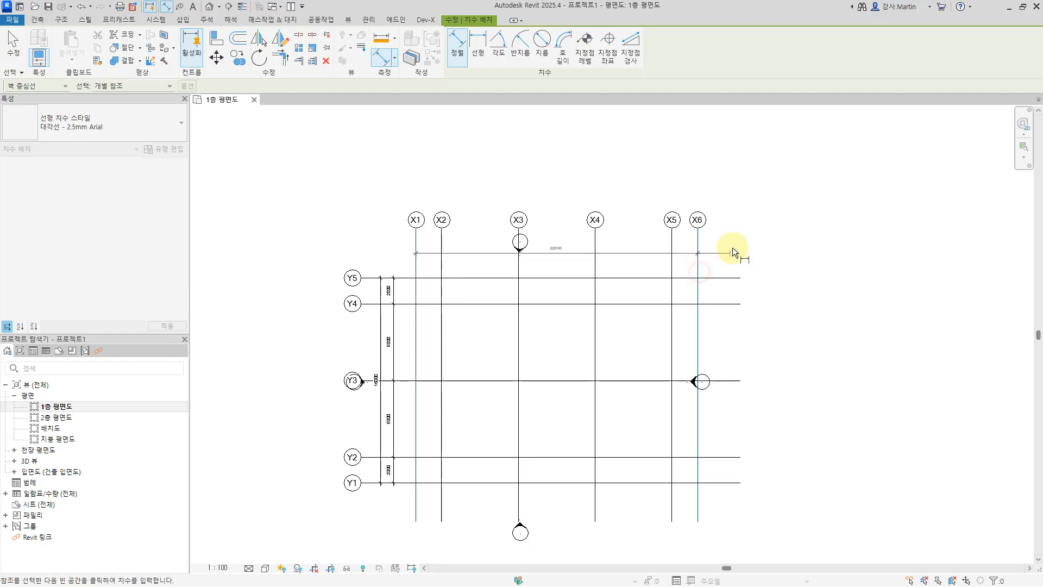
{"action": "left_click", "coordinate": [732, 246]}
Step: Place a continuous aligned dimension string across grids X1 to X6 below the overall dimension, and finish dimensioning
{"action": "left_click", "coordinate": [417, 263]}
{"action": "left_click", "coordinate": [441, 265]}
{"action": "left_click", "coordinate": [519, 269]}
{"action": "left_click", "coordinate": [595, 269]}
{"action": "left_click", "coordinate": [672, 268]}
{"action": "left_click", "coordinate": [700, 267]}
{"action": "left_click", "coordinate": [731, 259]}
{"action": "key", "text": "Escape"}
{"action": "key", "text": "Escape"}
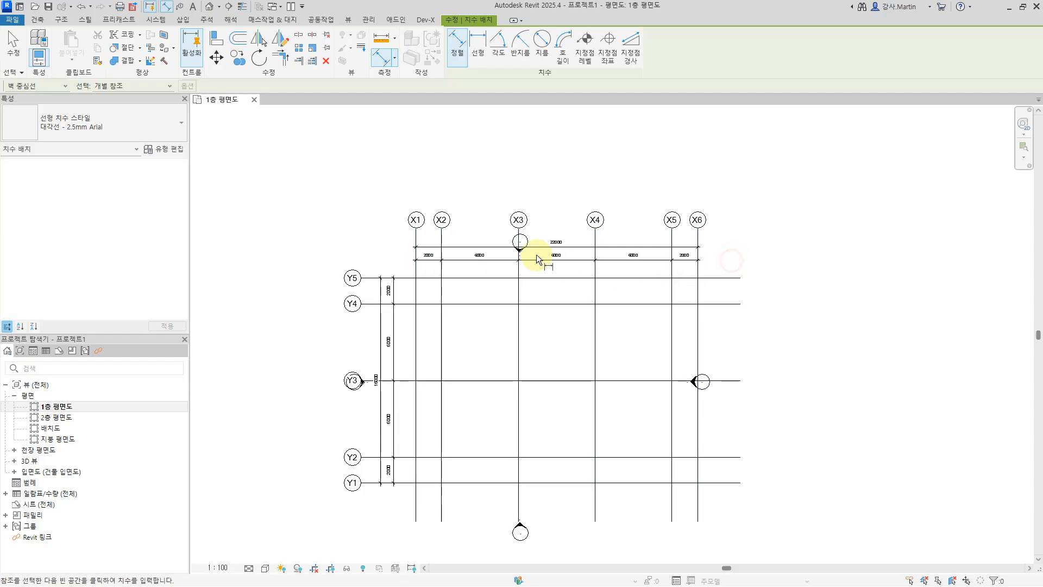
Step: Move the two elevation markers on grid Y3 outward, one beyond the Y bubbles and the other beyond the opposite grid ends
{"action": "scroll", "coordinate": [409, 278], "scroll_direction": "up", "scroll_amount": 1}
{"action": "scroll", "coordinate": [598, 337], "scroll_direction": "up", "scroll_amount": 2}
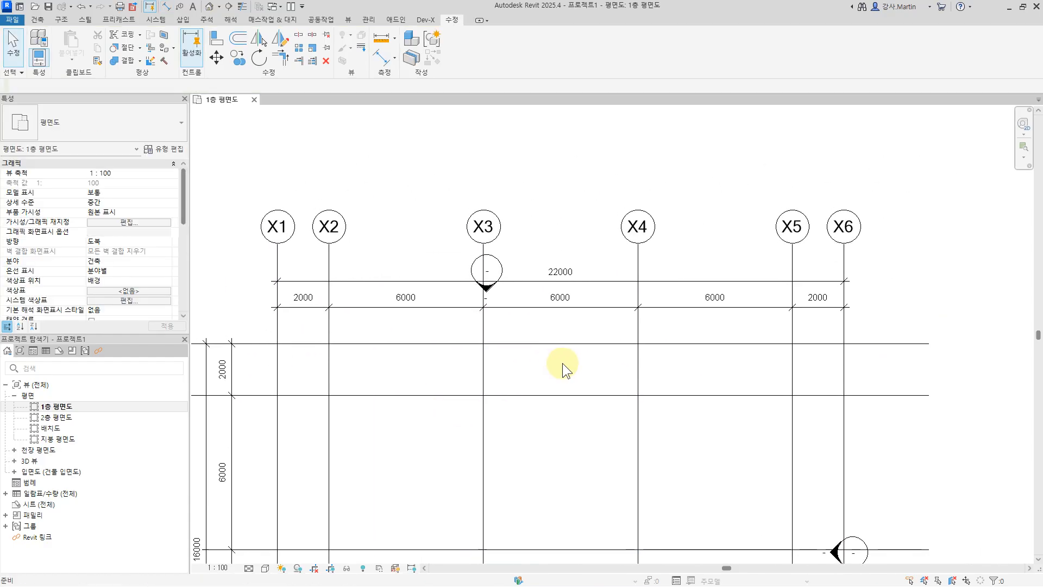
{"action": "scroll", "coordinate": [607, 401], "scroll_direction": "down", "scroll_amount": 1}
{"action": "middle_click_drag", "start_coordinate": [652, 450], "coordinate": [733, 310]}
{"action": "scroll", "coordinate": [630, 323], "scroll_direction": "down", "scroll_amount": 1}
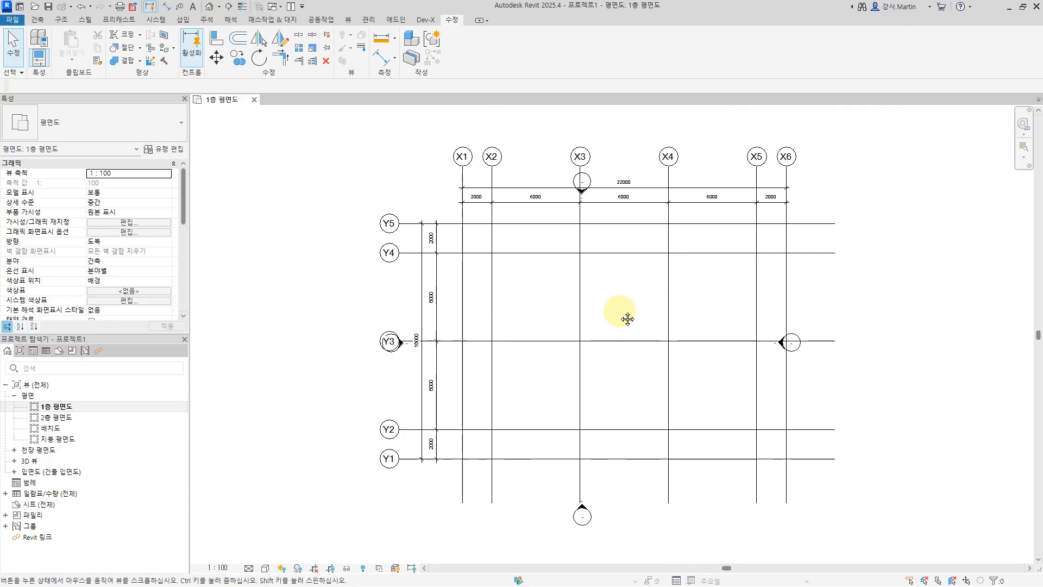
{"action": "left_click_drag", "start_coordinate": [336, 312], "coordinate": [450, 379]}
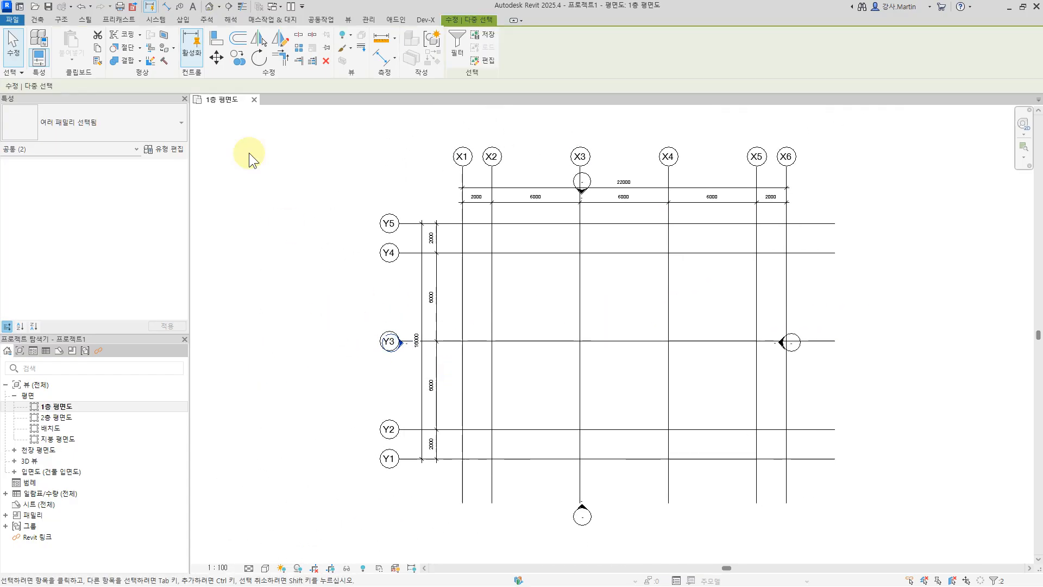
{"action": "left_click", "coordinate": [330, 313]}
{"action": "left_click_drag", "start_coordinate": [293, 303], "coordinate": [459, 383]}
{"action": "mouse_move", "coordinate": [392, 348]}
{"action": "left_mouse_down"}
{"action": "mouse_move", "coordinate": [314, 346]}
{"action": "mouse_move", "coordinate": [330, 352]}
{"action": "mouse_move", "coordinate": [323, 343]}
{"action": "left_mouse_up"}
{"action": "mouse_move", "coordinate": [721, 301]}
{"action": "left_mouse_down"}
{"action": "mouse_move", "coordinate": [828, 352]}
{"action": "mouse_move", "coordinate": [853, 381]}
{"action": "left_mouse_up"}
{"action": "left_click_drag", "start_coordinate": [798, 349], "coordinate": [922, 346]}
Step: Move the elevation marker near Y1 farther down, away from the lower ends of the X grids
{"action": "middle_click_drag", "start_coordinate": [789, 399], "coordinate": [730, 338]}
{"action": "left_click_drag", "start_coordinate": [488, 518], "coordinate": [617, 419]}
{"action": "left_click_drag", "start_coordinate": [521, 447], "coordinate": [529, 484]}
{"action": "left_click", "coordinate": [678, 490]}
{"action": "scroll", "coordinate": [763, 337], "scroll_direction": "down", "scroll_amount": 1}
{"action": "middle_click_drag", "start_coordinate": [763, 337], "coordinate": [765, 443]}
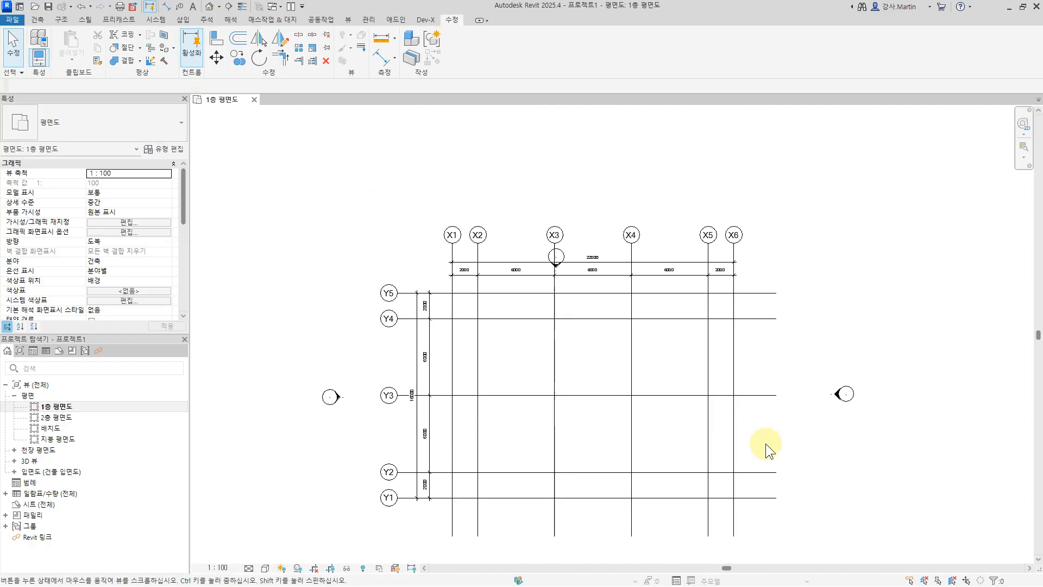
Step: Move the complete elevation marker on X3 above the X grid bubbles, clear of the dimensions
{"action": "scroll", "coordinate": [504, 252], "scroll_direction": "up", "scroll_amount": 3}
{"action": "mouse_move", "coordinate": [530, 193]}
{"action": "left_mouse_down"}
{"action": "mouse_move", "coordinate": [666, 338]}
{"action": "mouse_move", "coordinate": [442, 144]}
{"action": "left_mouse_up"}
{"action": "left_click", "coordinate": [545, 192]}
{"action": "mouse_move", "coordinate": [545, 191]}
{"action": "left_mouse_down"}
{"action": "mouse_move", "coordinate": [666, 337]}
{"action": "mouse_move", "coordinate": [660, 328]}
{"action": "left_mouse_up"}
{"action": "left_click", "coordinate": [600, 266], "text": "ctrl"}
{"action": "left_click_drag", "start_coordinate": [600, 268], "coordinate": [597, 145]}
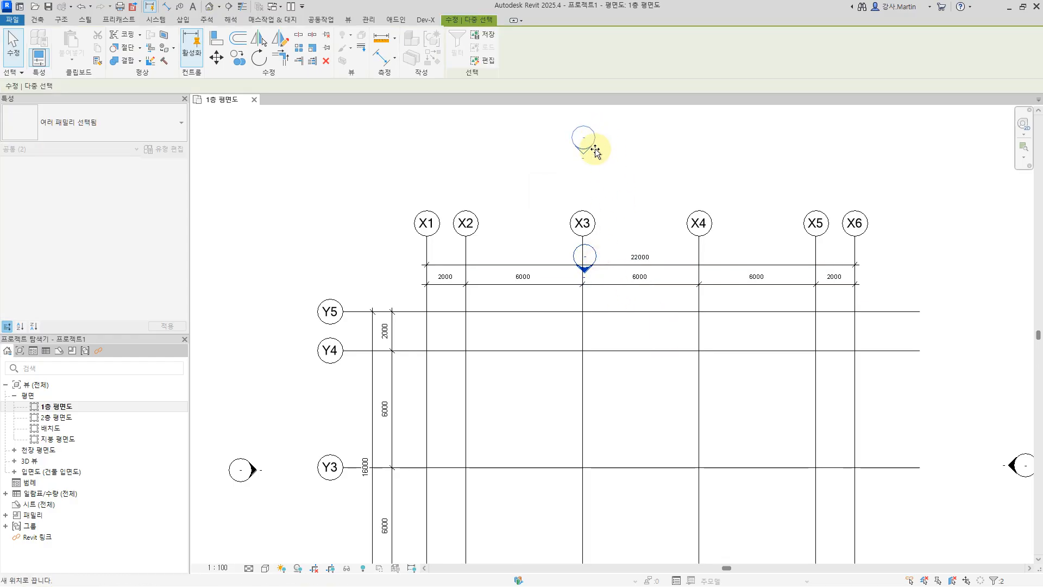
{"action": "left_click", "coordinate": [641, 164]}
{"action": "middle_click_drag", "start_coordinate": [660, 163], "coordinate": [589, 211]}
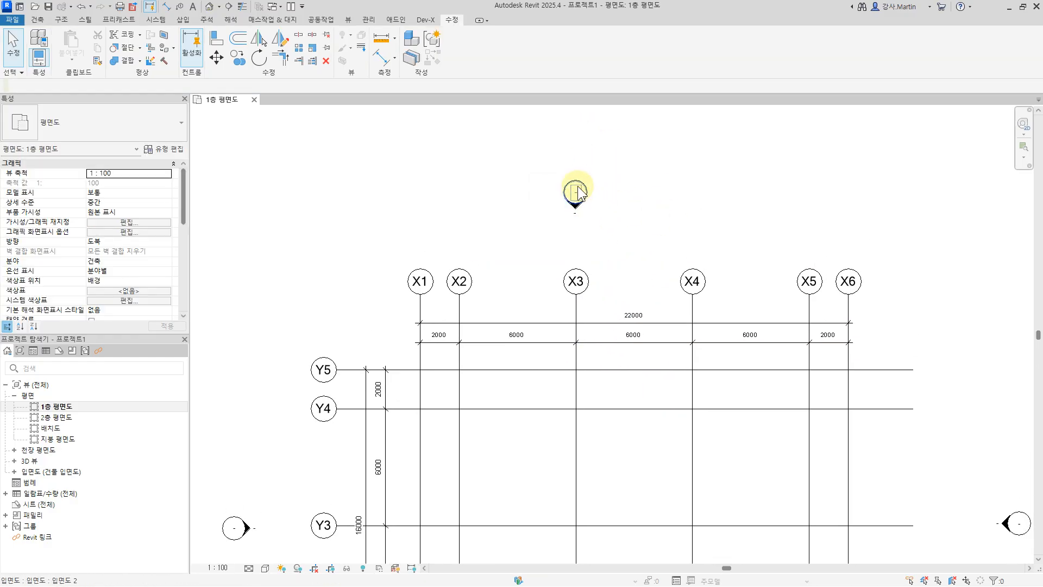
{"action": "left_click", "coordinate": [576, 211]}
{"action": "left_click", "coordinate": [578, 178]}
{"action": "left_click", "coordinate": [670, 227]}
Step: Create four reference planes offset 4000 outward from grids X1, Y5, X6 and Y1 by picking the grid lines
{"action": "scroll", "coordinate": [763, 255], "scroll_direction": "down", "scroll_amount": 1}
{"action": "middle_click_drag", "start_coordinate": [763, 254], "coordinate": [647, 171]}
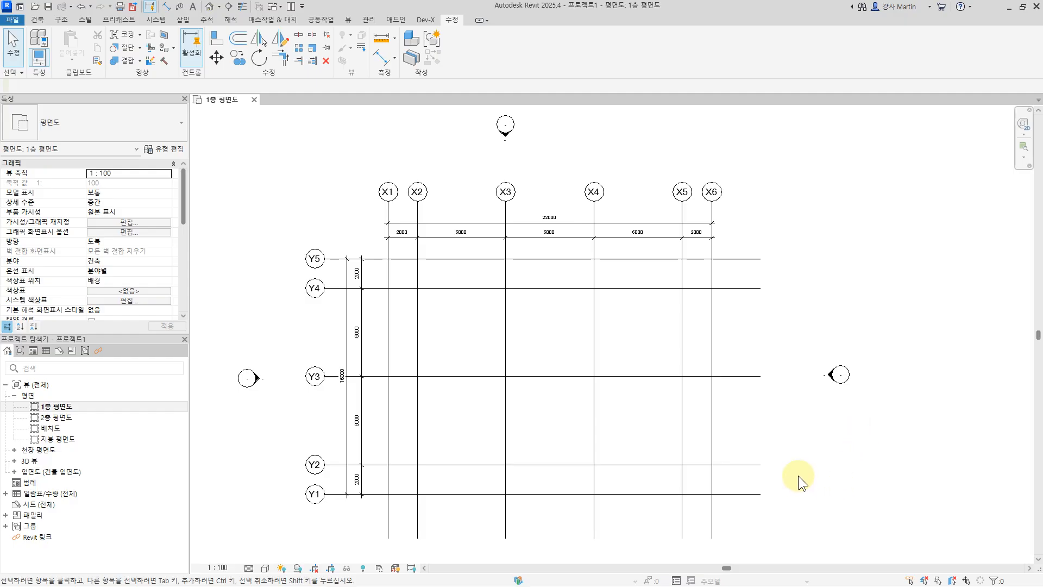
{"action": "middle_click_drag", "start_coordinate": [798, 478], "coordinate": [780, 459]}
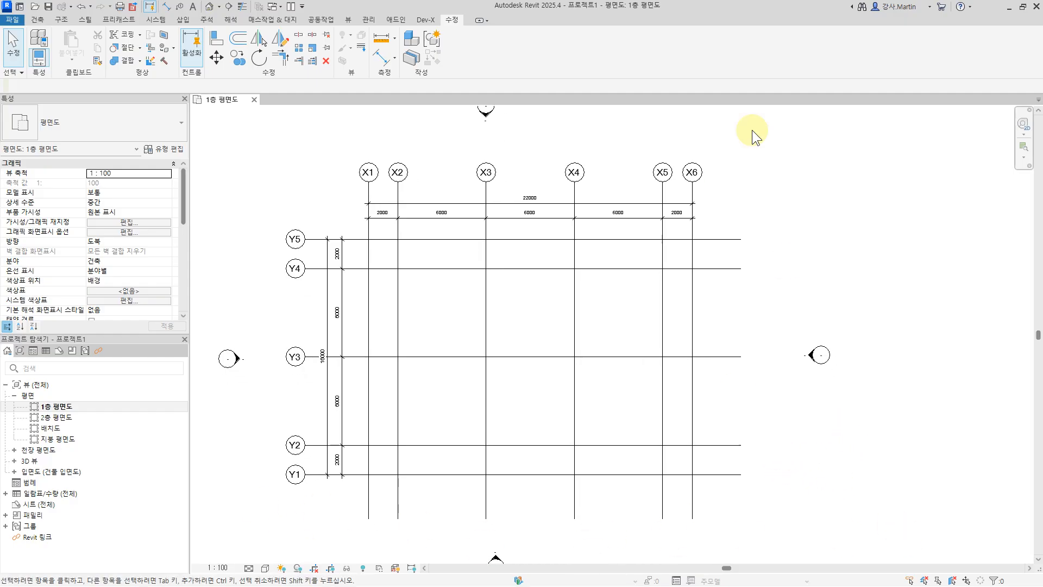
{"action": "left_click", "coordinate": [37, 20]}
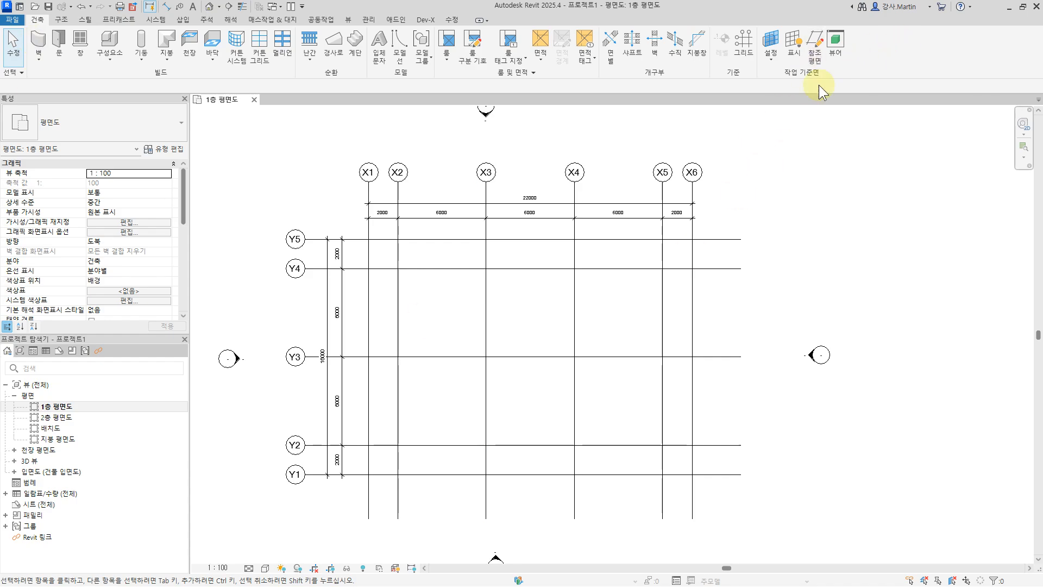
{"action": "left_click", "coordinate": [817, 54]}
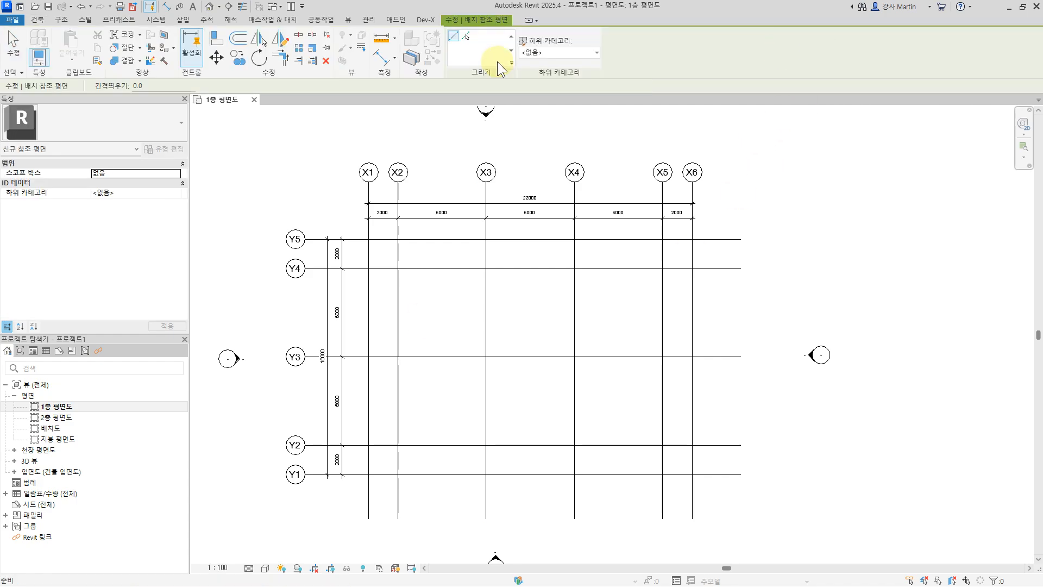
{"action": "left_click", "coordinate": [465, 37]}
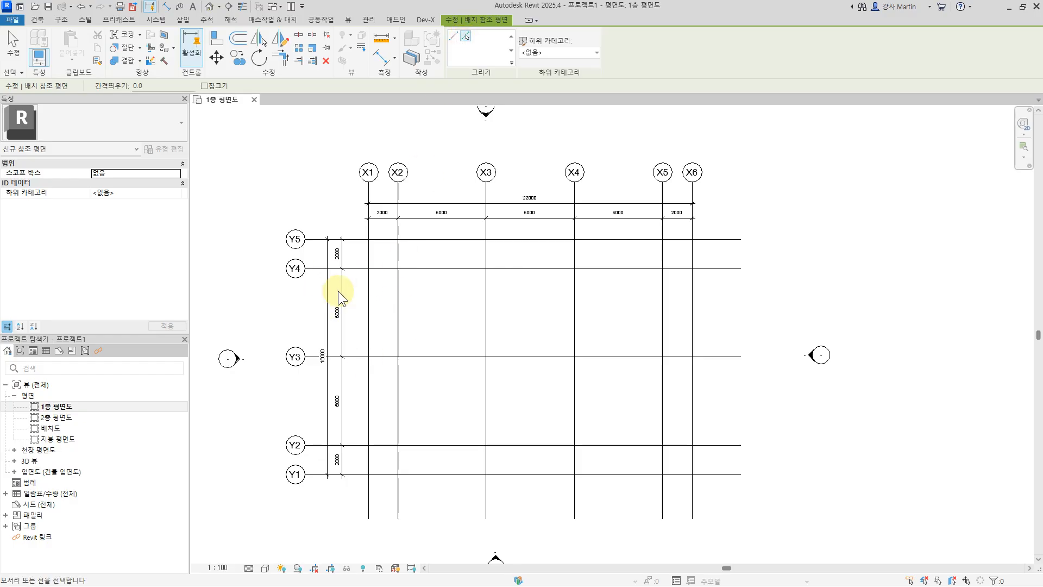
{"action": "type", "text": "4000"}
{"action": "left_click", "coordinate": [365, 311]}
{"action": "left_click", "coordinate": [424, 233]}
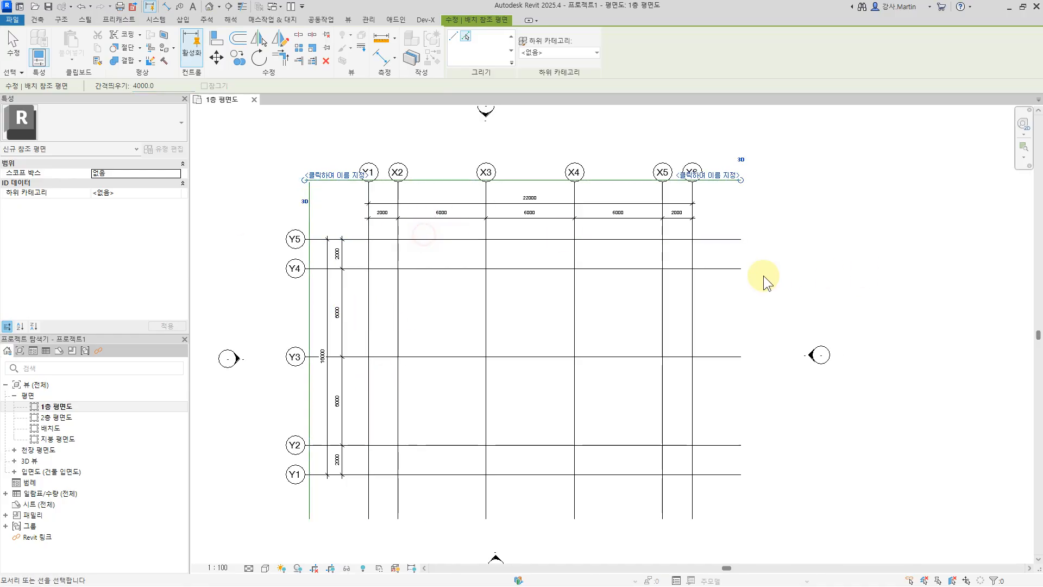
{"action": "left_click", "coordinate": [695, 294]}
{"action": "left_click", "coordinate": [708, 480]}
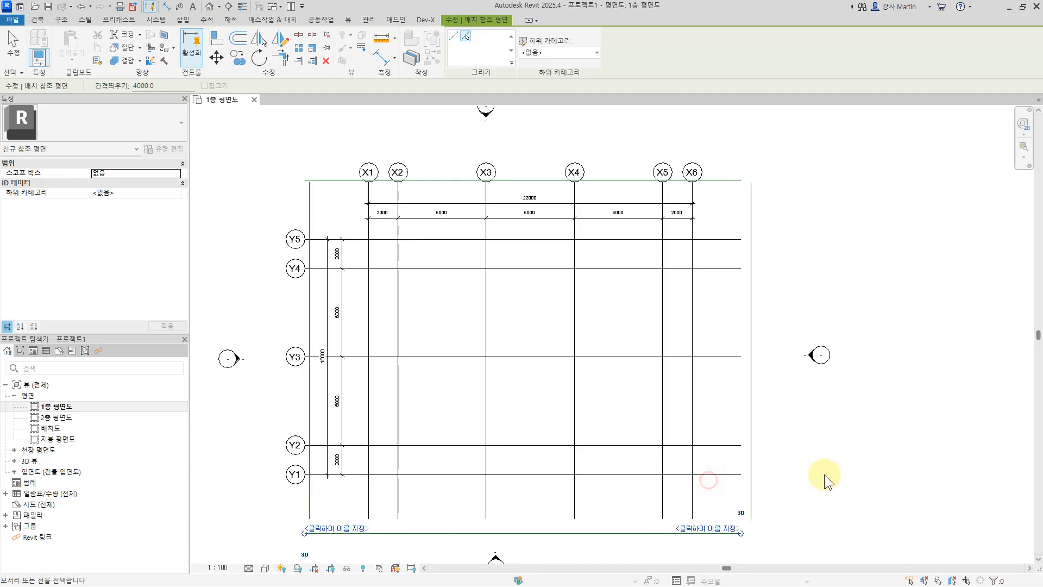
{"action": "middle_click_drag", "start_coordinate": [823, 474], "coordinate": [887, 446]}
{"action": "key", "text": "Escape"}
{"action": "key", "text": "Escape"}
Step: Adjust the ends of the reference planes outside X1 and Y1 so they meet at a corner
{"action": "scroll", "coordinate": [411, 461], "scroll_direction": "up", "scroll_amount": 3}
{"action": "middle_click_drag", "start_coordinate": [409, 464], "coordinate": [472, 401]}
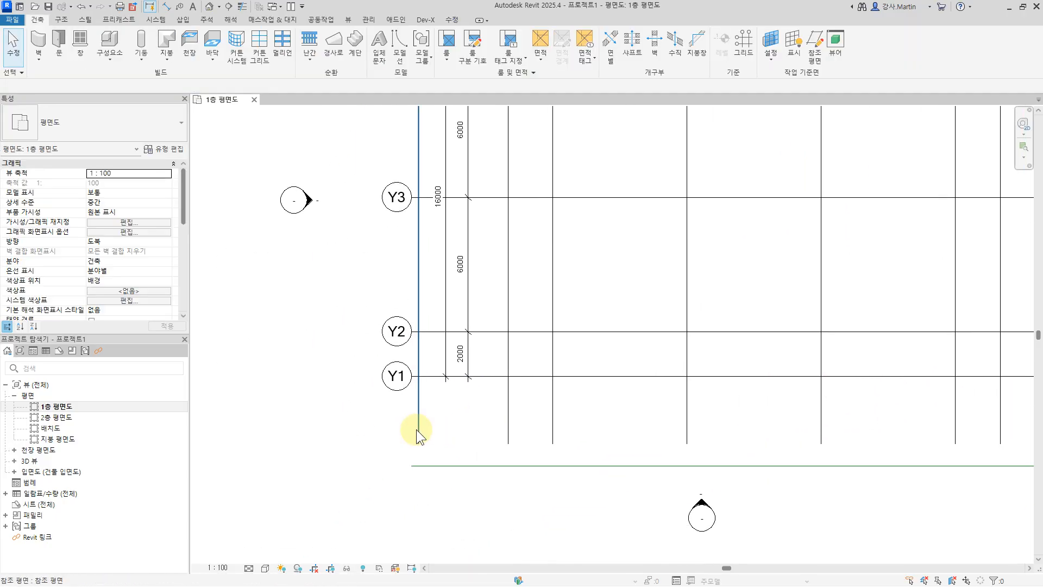
{"action": "left_click", "coordinate": [416, 429]}
{"action": "scroll", "coordinate": [417, 437], "scroll_direction": "up", "scroll_amount": 3}
{"action": "left_click", "coordinate": [444, 481]}
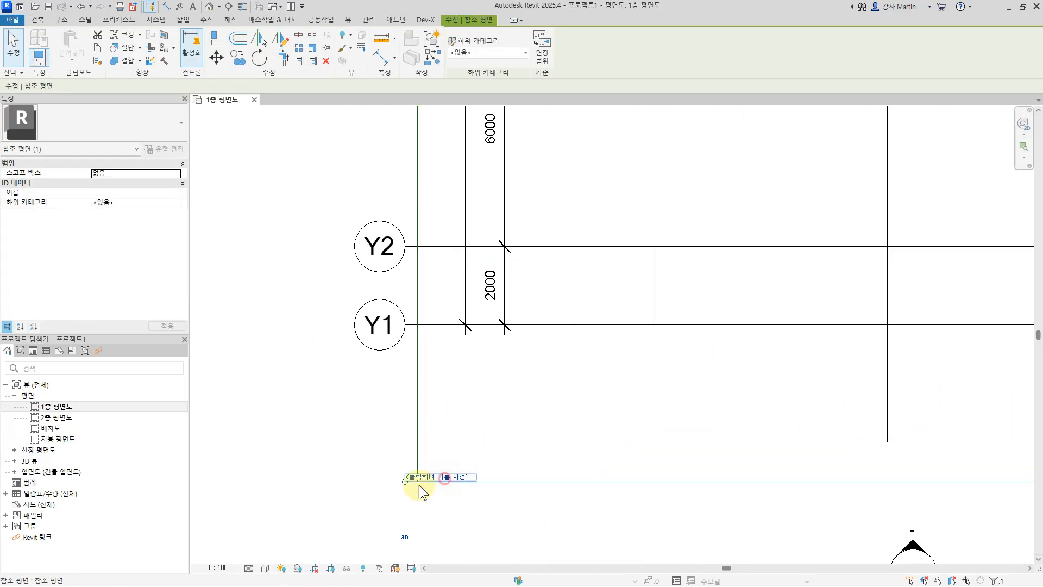
{"action": "key", "text": "Escape"}
Step: Extend the X grids' lower ends to the reference plane below Y1, and align the Y bubble ends with the plane outside X1
{"action": "left_click", "coordinate": [574, 440]}
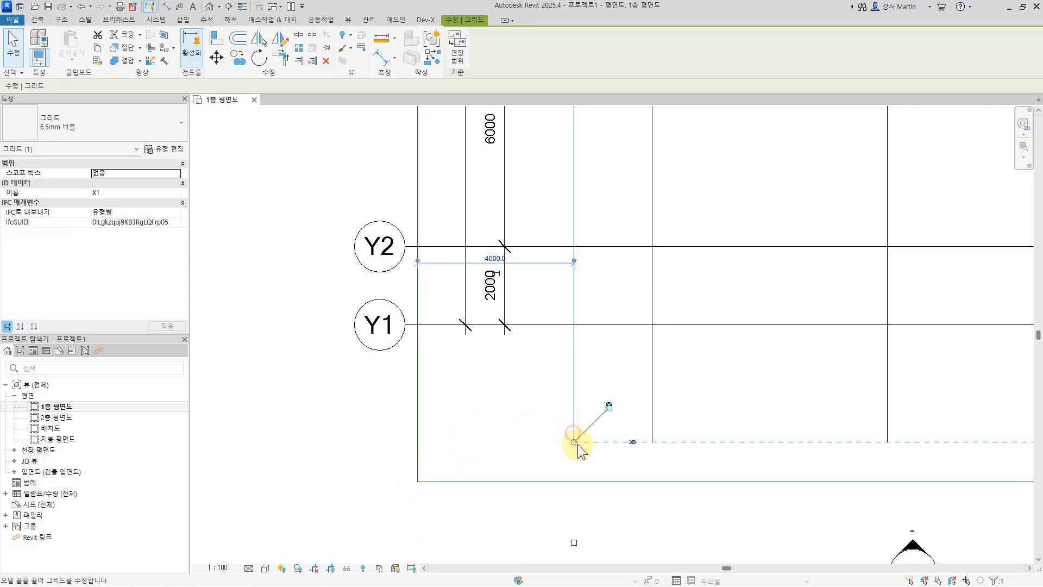
{"action": "left_click", "coordinate": [492, 324]}
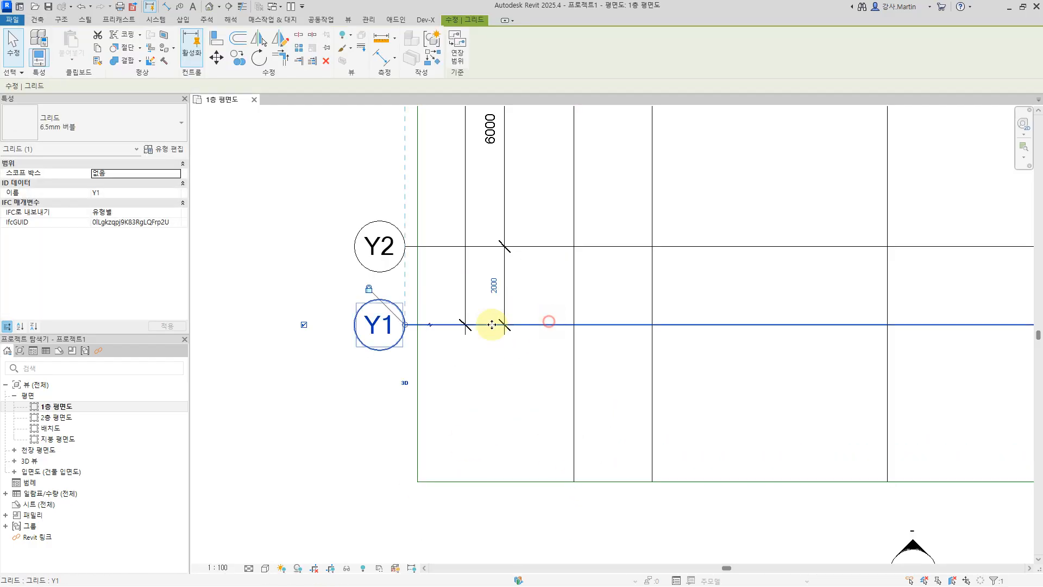
{"action": "left_click_drag", "start_coordinate": [405, 325], "coordinate": [416, 327]}
{"action": "left_click", "coordinate": [481, 423]}
Step: Adjust the ends of the reference planes outside X1 and Y5 so they meet at a corner
{"action": "scroll", "coordinate": [488, 415], "scroll_direction": "down", "scroll_amount": 2}
{"action": "scroll", "coordinate": [521, 341], "scroll_direction": "down", "scroll_amount": 2}
{"action": "middle_click_drag", "start_coordinate": [553, 135], "coordinate": [568, 392]}
{"action": "scroll", "coordinate": [494, 260], "scroll_direction": "up", "scroll_amount": 5}
{"action": "scroll", "coordinate": [457, 330], "scroll_direction": "up", "scroll_amount": 3}
{"action": "left_click", "coordinate": [471, 327]}
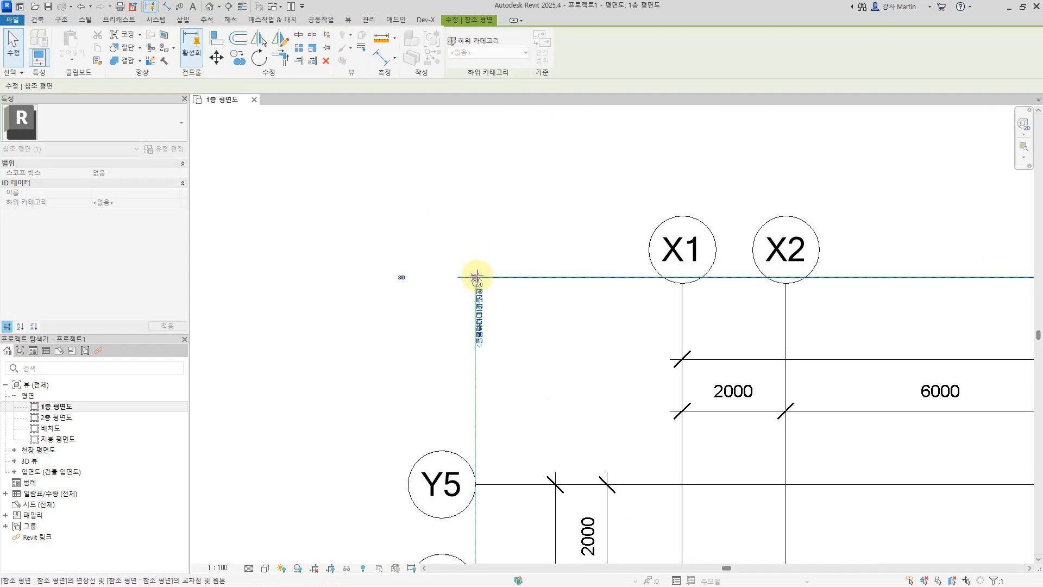
{"action": "left_click", "coordinate": [585, 278]}
{"action": "left_click_drag", "start_coordinate": [458, 276], "coordinate": [474, 277]}
{"action": "left_click", "coordinate": [534, 319]}
Step: Align the bubble ends of the X grids with the reference plane above Y5
{"action": "scroll", "coordinate": [567, 314], "scroll_direction": "down", "scroll_amount": 2}
{"action": "middle_click_drag", "start_coordinate": [906, 327], "coordinate": [421, 296]}
{"action": "scroll", "coordinate": [525, 241], "scroll_direction": "up", "scroll_amount": 2}
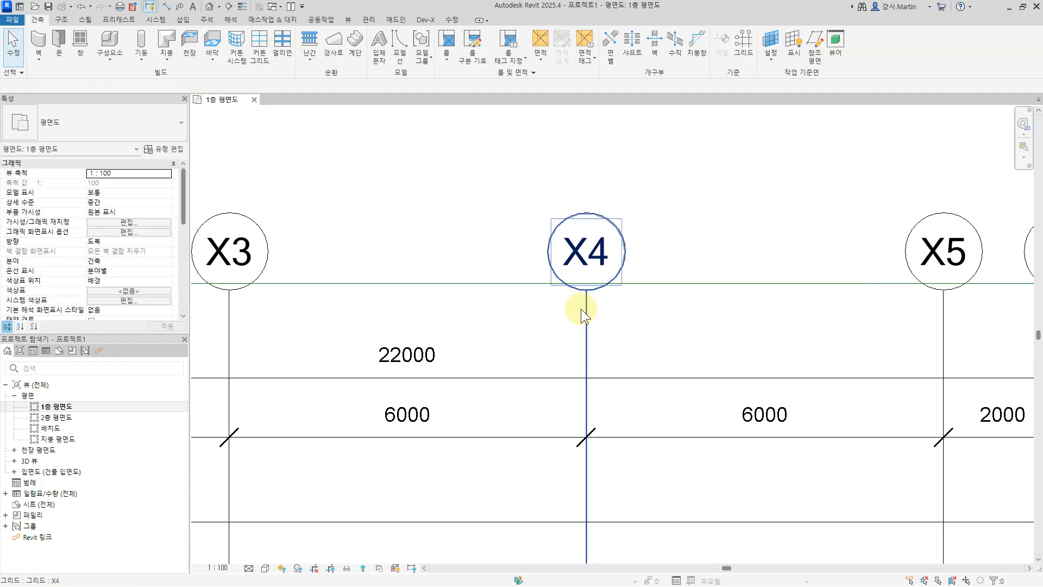
{"action": "left_click", "coordinate": [586, 320]}
{"action": "left_click_drag", "start_coordinate": [588, 283], "coordinate": [587, 283]}
{"action": "left_click", "coordinate": [715, 218]}
Step: Extend the reference planes outside Y5 and X6 so their ends meet at a corner
{"action": "scroll", "coordinate": [716, 219], "scroll_direction": "down", "scroll_amount": 2}
{"action": "middle_click_drag", "start_coordinate": [979, 253], "coordinate": [614, 246]}
{"action": "scroll", "coordinate": [614, 246], "scroll_direction": "up", "scroll_amount": 2}
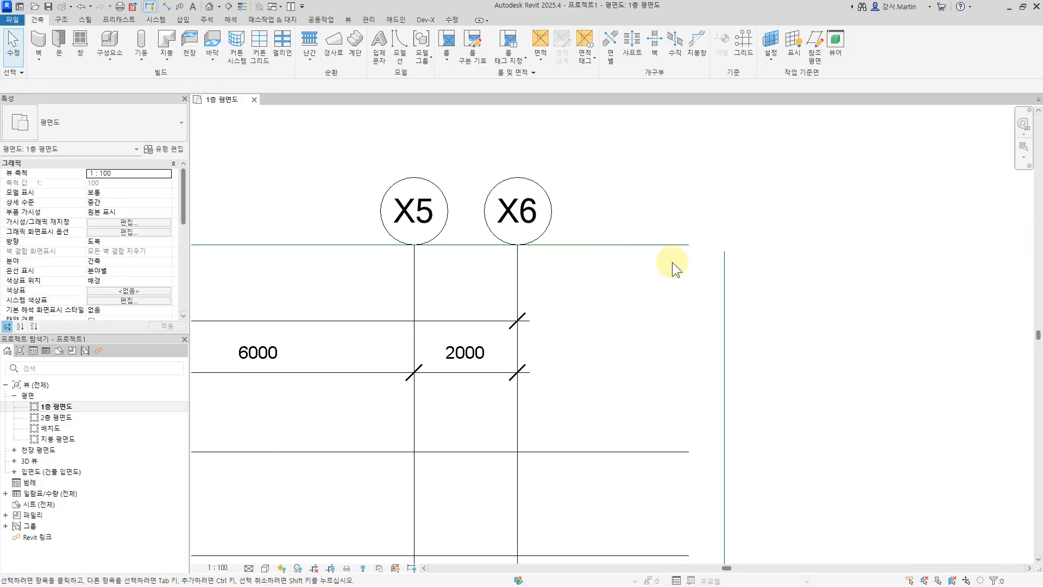
{"action": "left_click", "coordinate": [675, 246]}
{"action": "left_click_drag", "start_coordinate": [727, 250], "coordinate": [725, 244]}
{"action": "left_click", "coordinate": [725, 270]}
{"action": "left_click", "coordinate": [806, 274]}
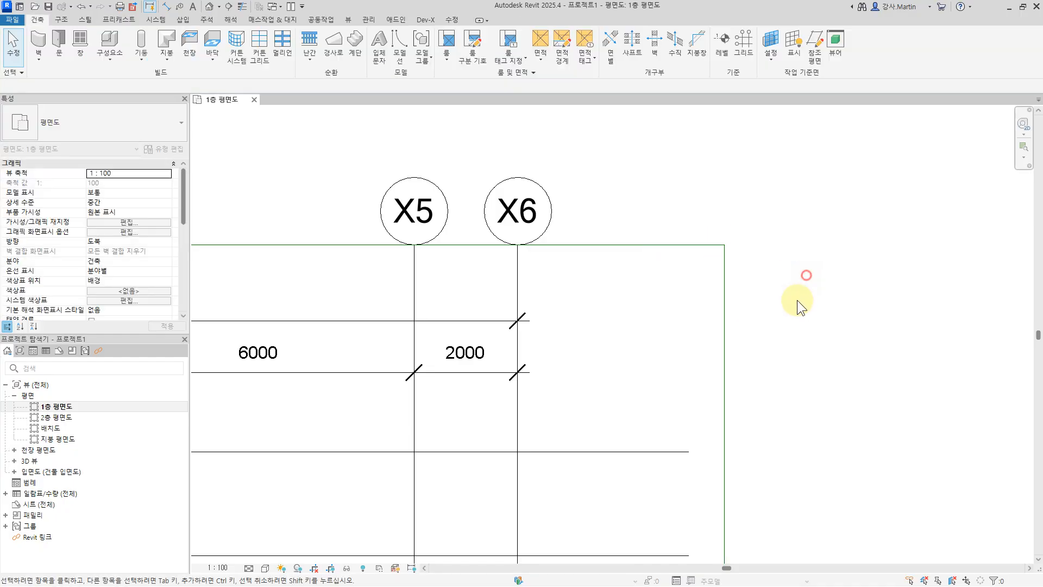
Step: Extend the Y grids' bubble-free ends to the reference plane outside X6
{"action": "left_click", "coordinate": [673, 452]}
{"action": "left_click_drag", "start_coordinate": [689, 451], "coordinate": [724, 451]}
{"action": "left_click", "coordinate": [784, 438]}
Step: Extend the reference planes outside Y1 and X6 so their ends meet and close the rectangular boundary
{"action": "scroll", "coordinate": [823, 359], "scroll_direction": "down", "scroll_amount": 7}
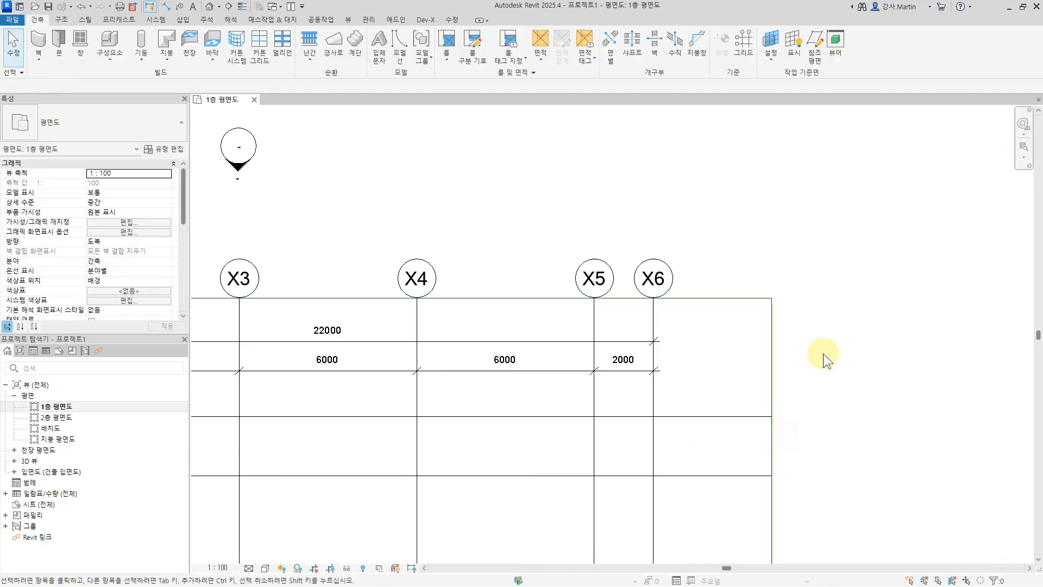
{"action": "middle_click_drag", "start_coordinate": [837, 478], "coordinate": [749, 207]}
{"action": "scroll", "coordinate": [690, 490], "scroll_direction": "up", "scroll_amount": 4}
{"action": "left_click", "coordinate": [669, 534]}
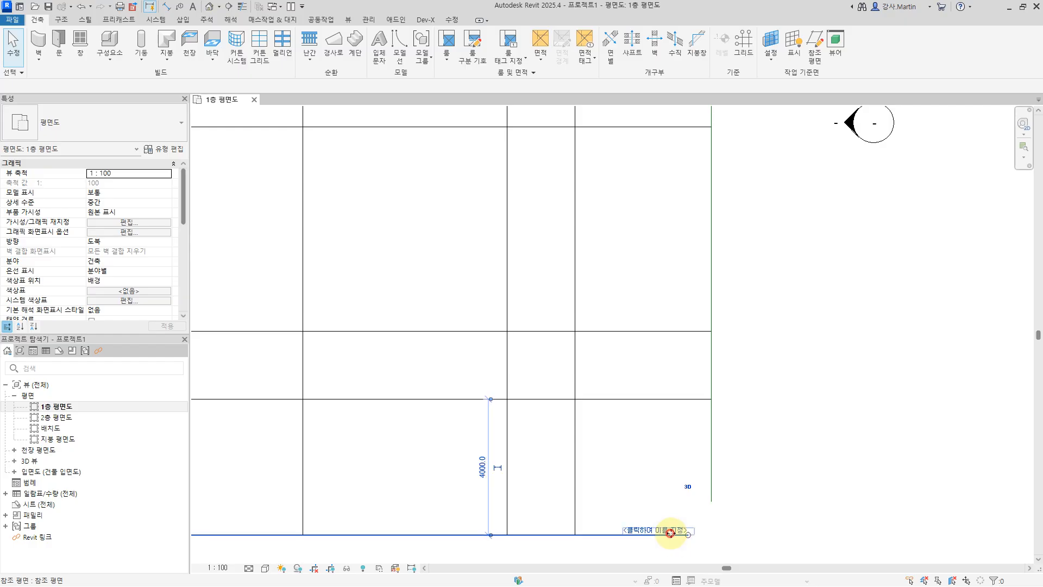
{"action": "left_click_drag", "start_coordinate": [688, 535], "coordinate": [710, 539]}
{"action": "left_click", "coordinate": [710, 448]}
{"action": "left_click_drag", "start_coordinate": [711, 501], "coordinate": [715, 540]}
{"action": "left_click", "coordinate": [782, 483]}
{"action": "scroll", "coordinate": [846, 360], "scroll_direction": "down", "scroll_amount": 5}
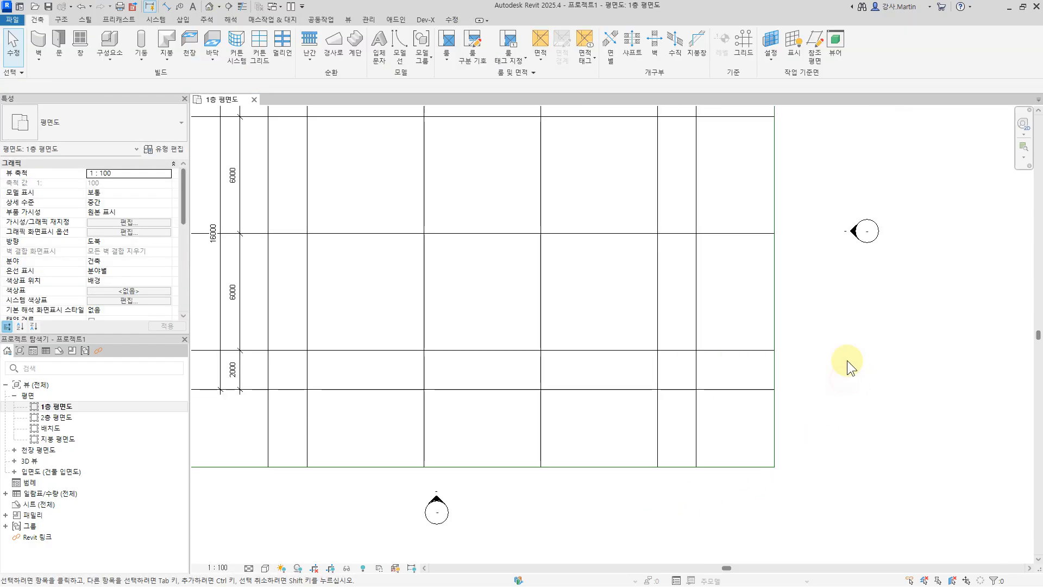
{"action": "scroll", "coordinate": [606, 210], "scroll_direction": "up", "scroll_amount": 6}
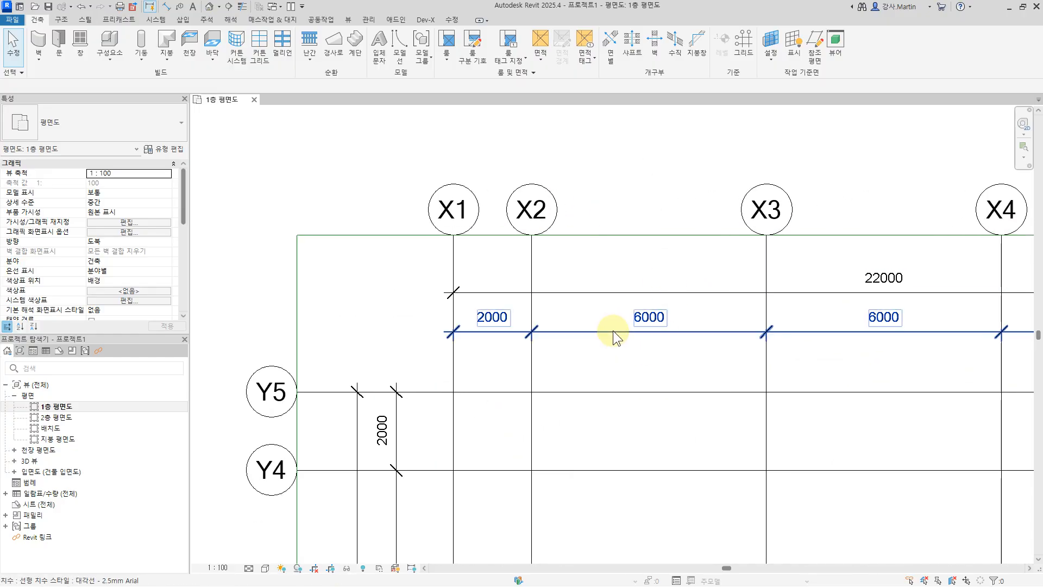
{"action": "middle_click_drag", "start_coordinate": [699, 359], "coordinate": [615, 375]}
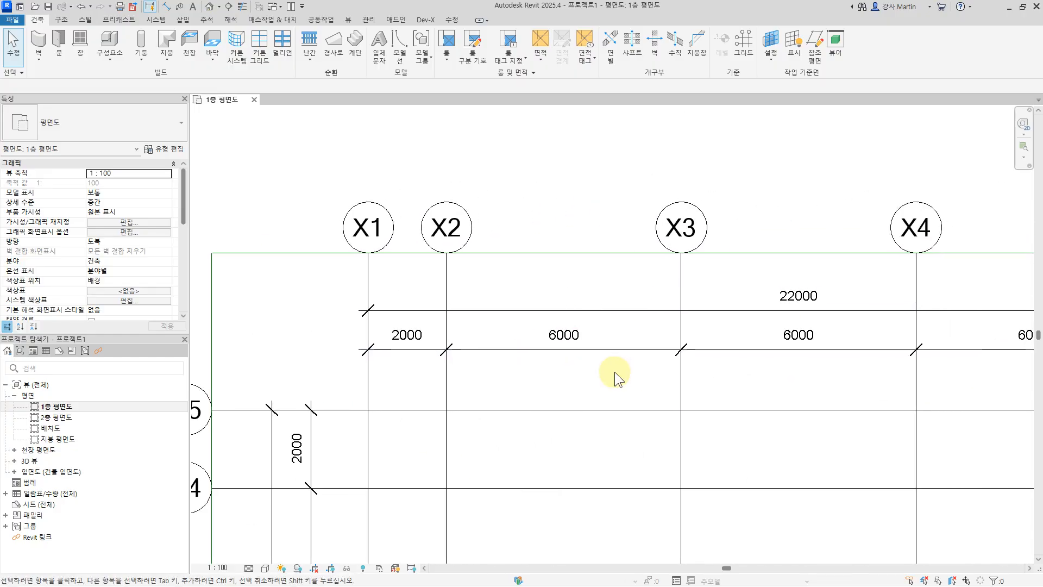
Step: Set the project's area units to two decimal places with no unit symbol and digit grouping turned on
{"action": "left_click", "coordinate": [369, 20]}
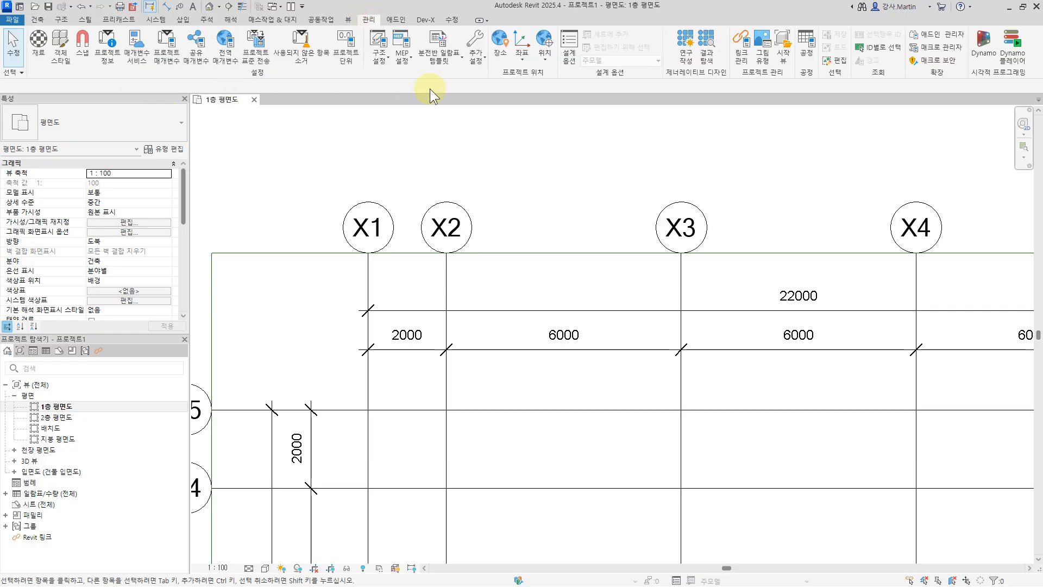
{"action": "left_click", "coordinate": [344, 49]}
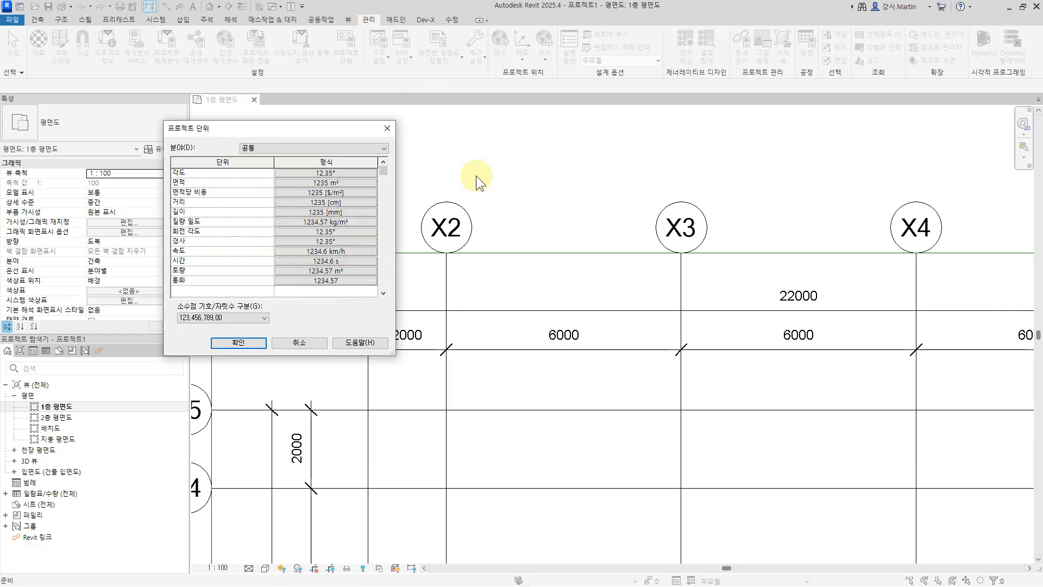
{"action": "left_click", "coordinate": [357, 183]}
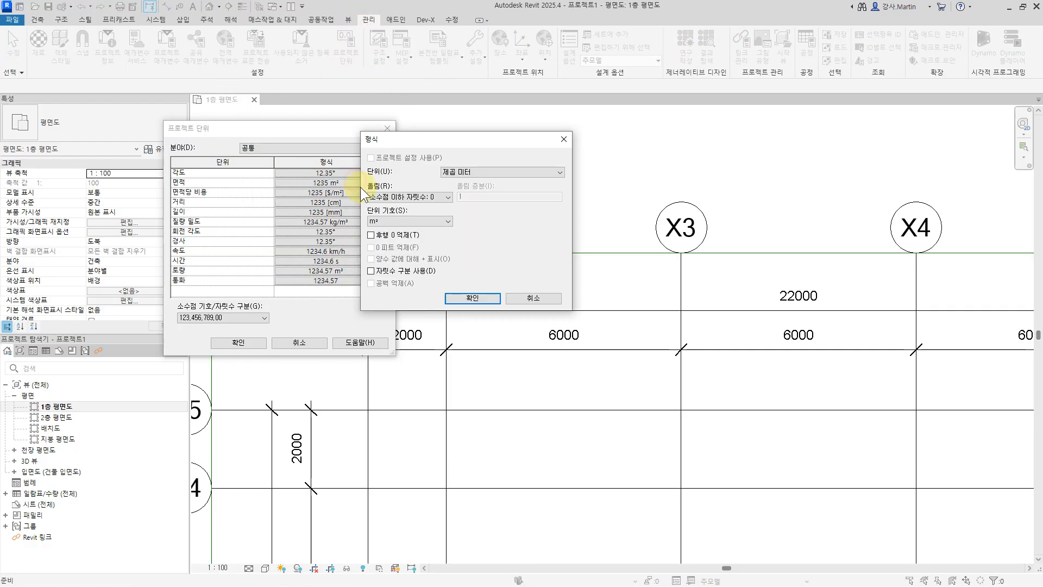
{"action": "left_click", "coordinate": [446, 196]}
{"action": "left_click", "coordinate": [428, 239]}
{"action": "left_click", "coordinate": [424, 221]}
{"action": "left_click", "coordinate": [388, 231]}
{"action": "left_click", "coordinate": [472, 299]}
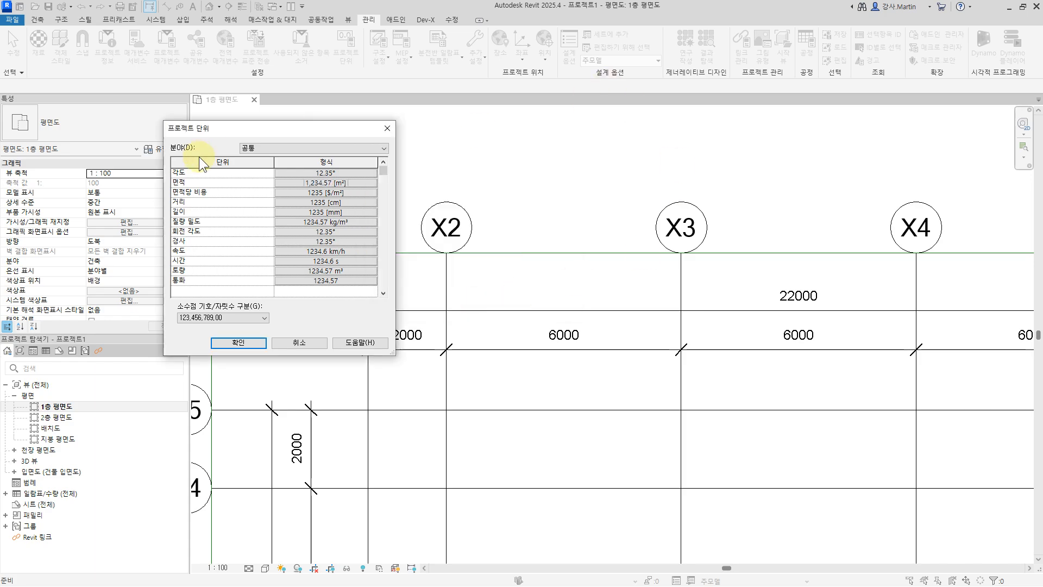
Step: Turn on digit grouping for the project's length units and apply the unit settings
{"action": "left_click", "coordinate": [346, 212]}
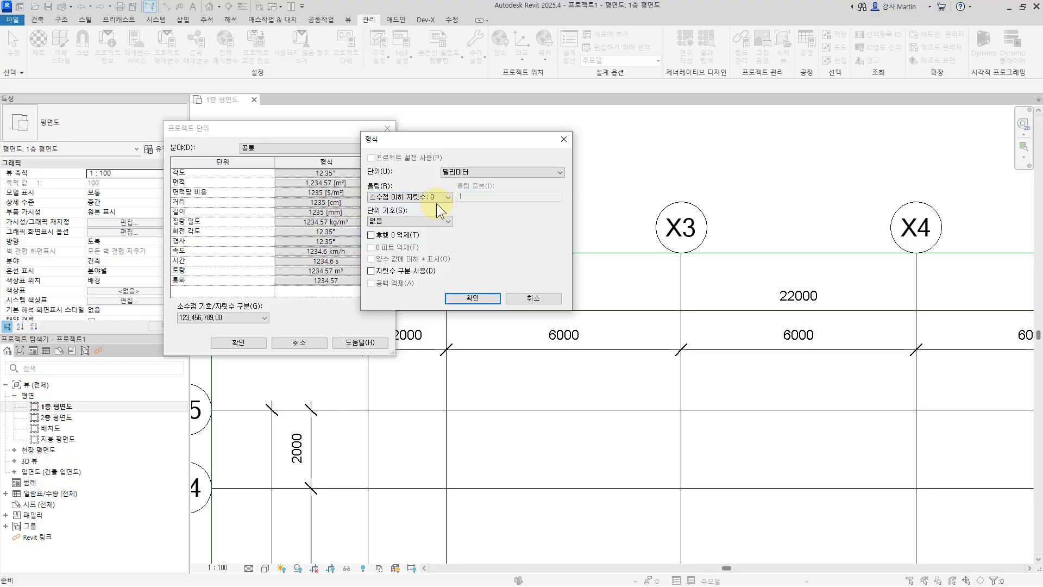
{"action": "left_click", "coordinate": [420, 271]}
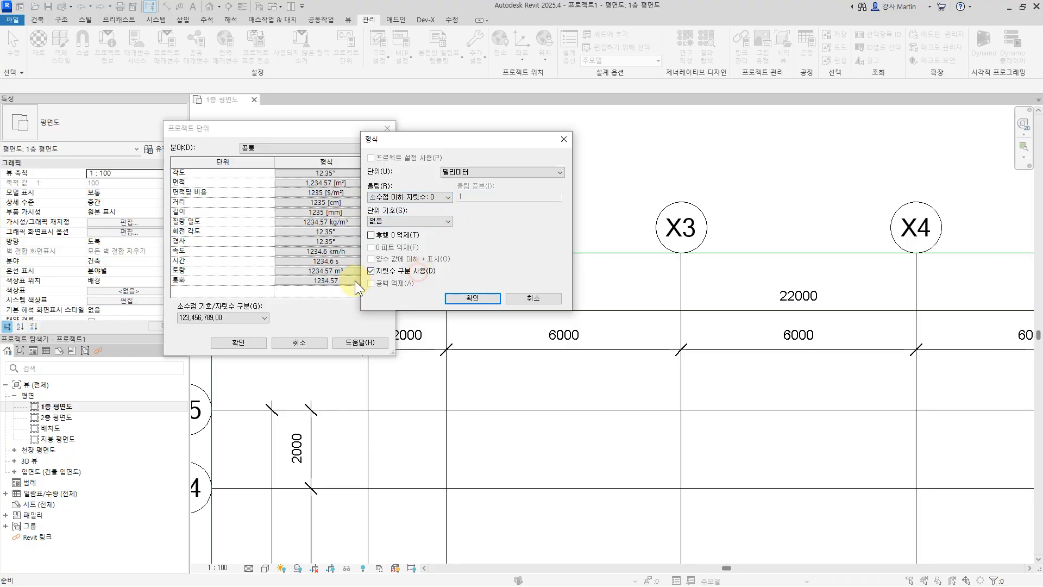
{"action": "left_click", "coordinate": [471, 299]}
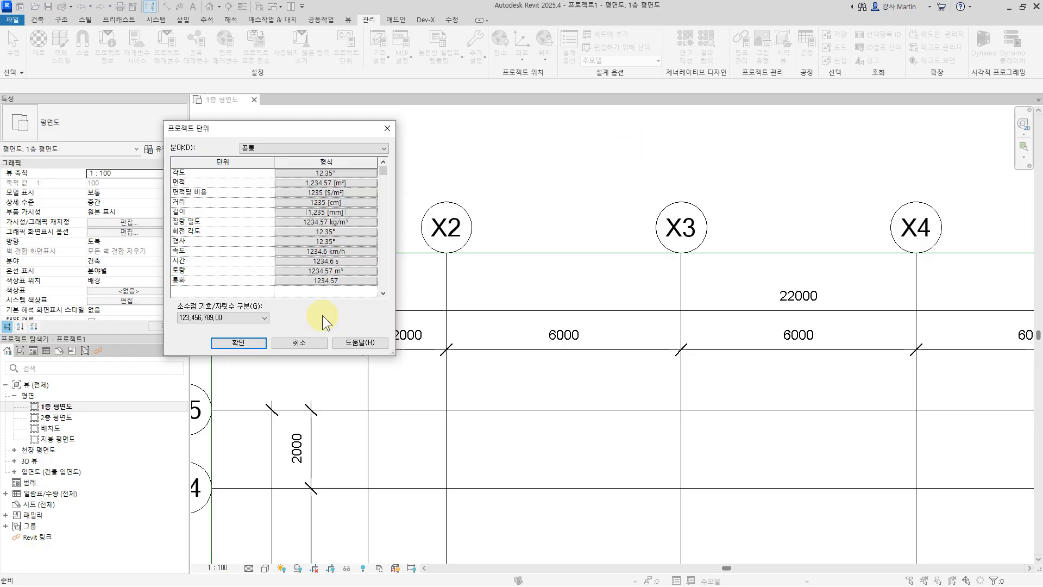
{"action": "left_click", "coordinate": [234, 344]}
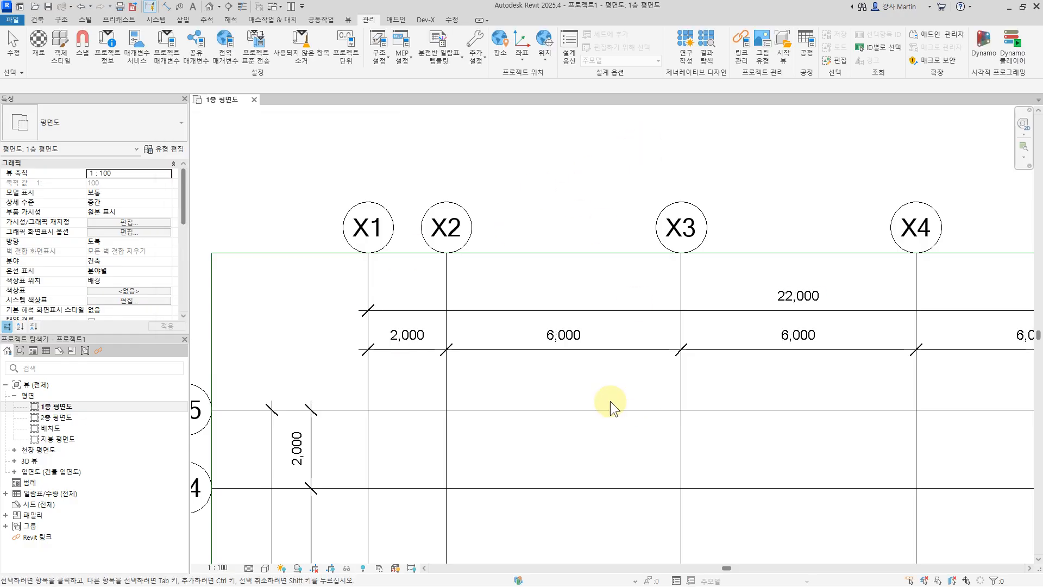
Step: Set the text offset to 0.7 mm and the text background to transparent (투명) in the X grid dimensions' type
{"action": "middle_click_drag", "start_coordinate": [608, 231], "coordinate": [647, 231]}
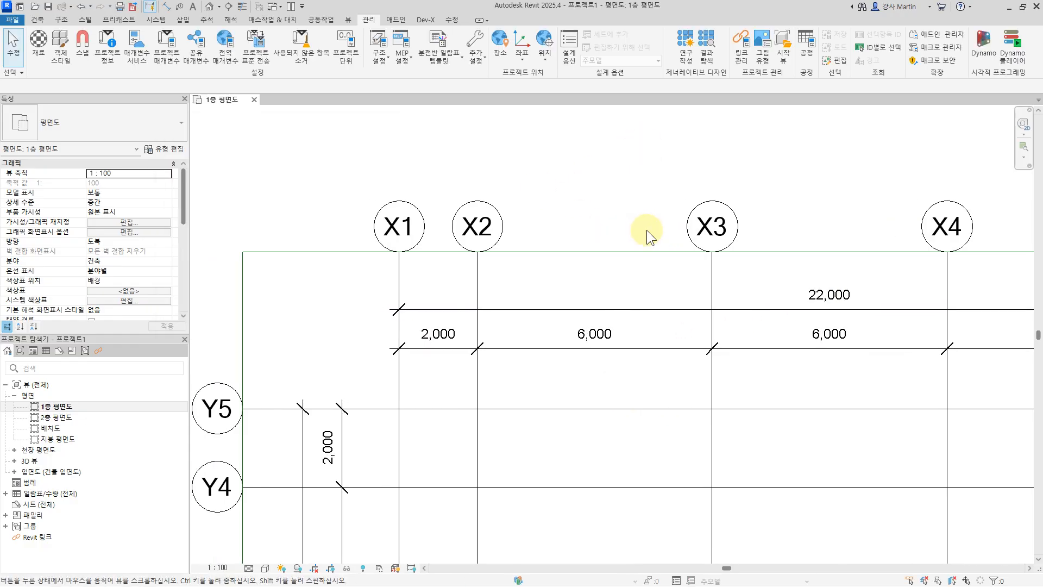
{"action": "left_click", "coordinate": [530, 349]}
{"action": "left_click", "coordinate": [530, 350]}
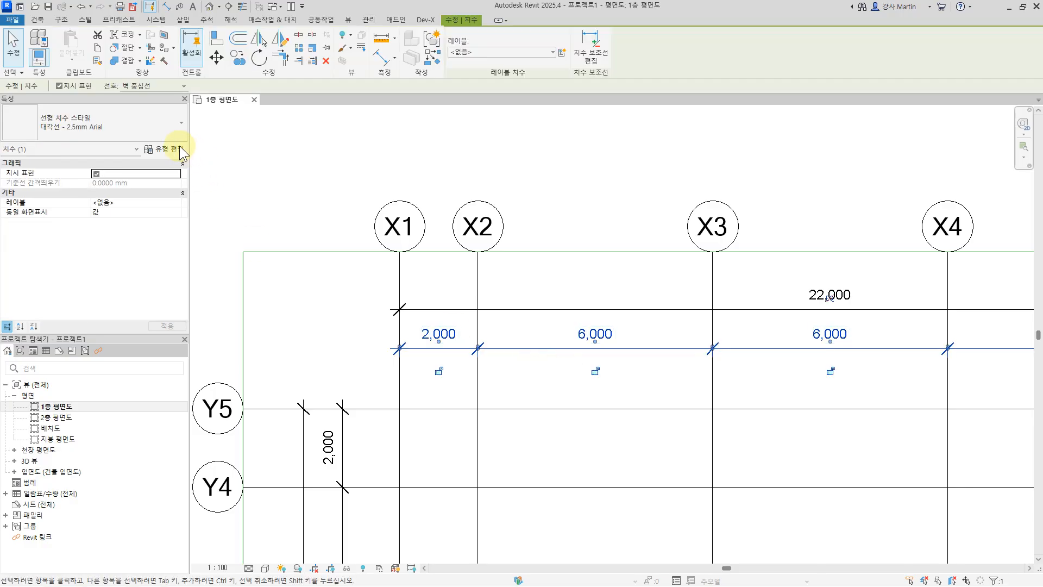
{"action": "left_click_drag", "start_coordinate": [472, 185], "coordinate": [289, 145]}
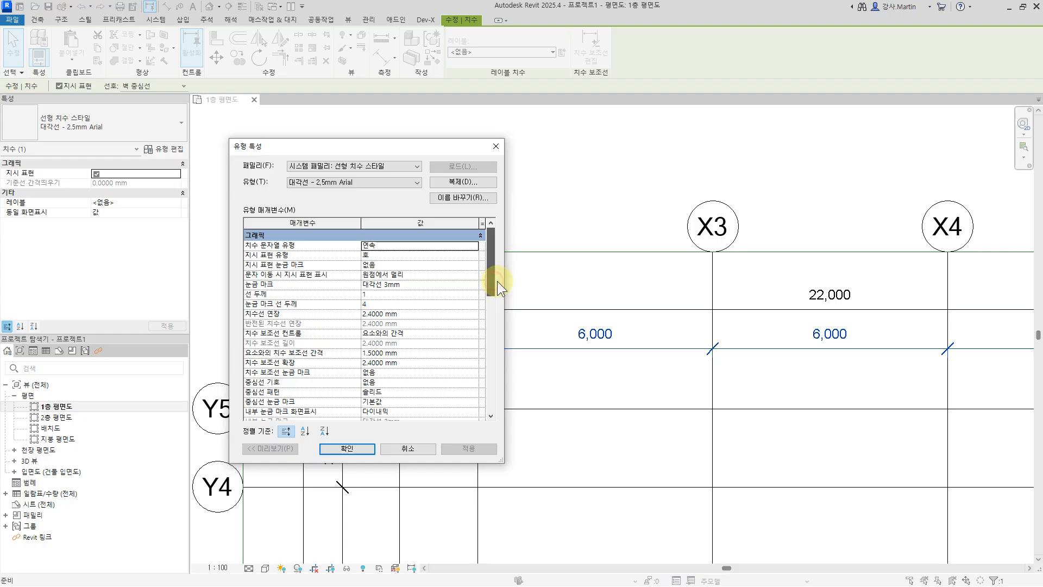
{"action": "left_click_drag", "start_coordinate": [496, 283], "coordinate": [494, 354]}
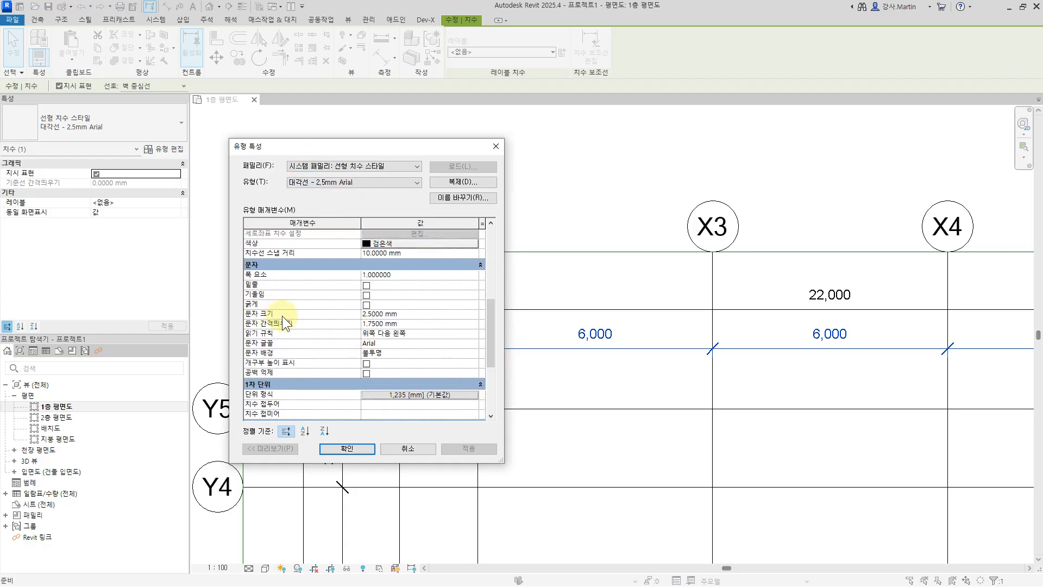
{"action": "left_click", "coordinate": [418, 324]}
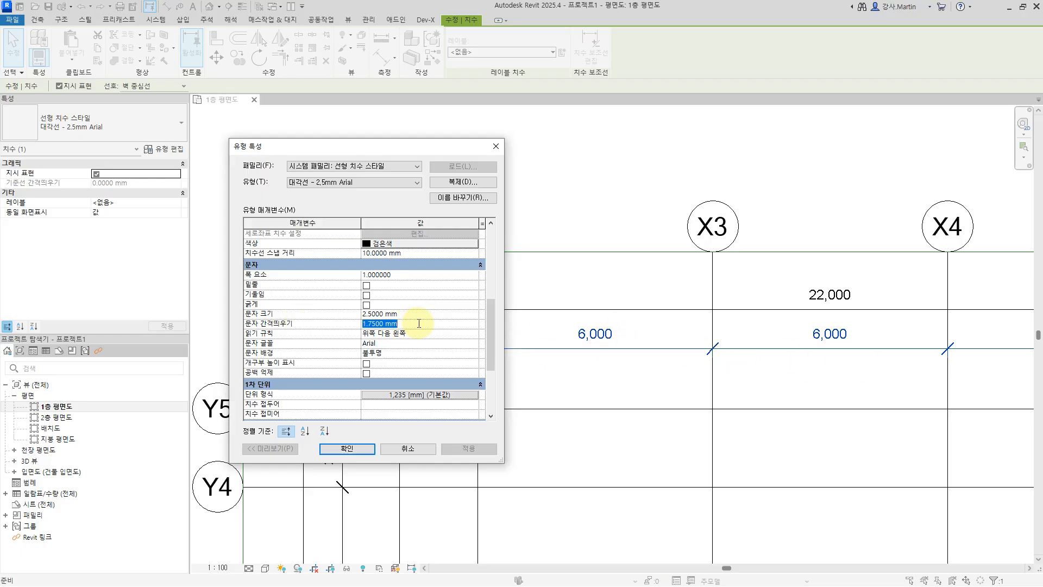
{"action": "type", "text": "0.7"}
{"action": "left_click", "coordinate": [402, 352]}
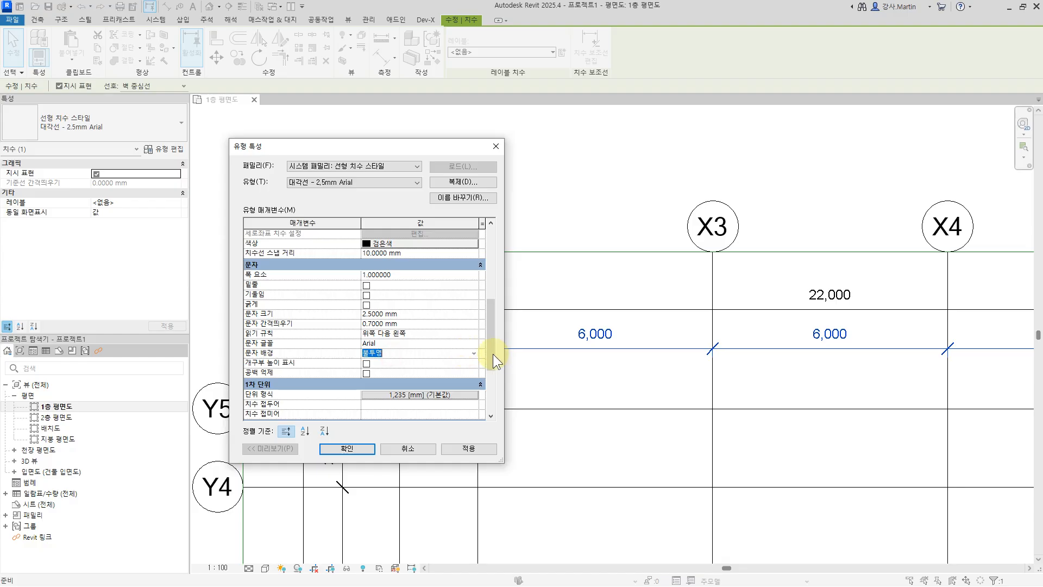
{"action": "left_click", "coordinate": [473, 353]}
{"action": "left_click", "coordinate": [391, 371]}
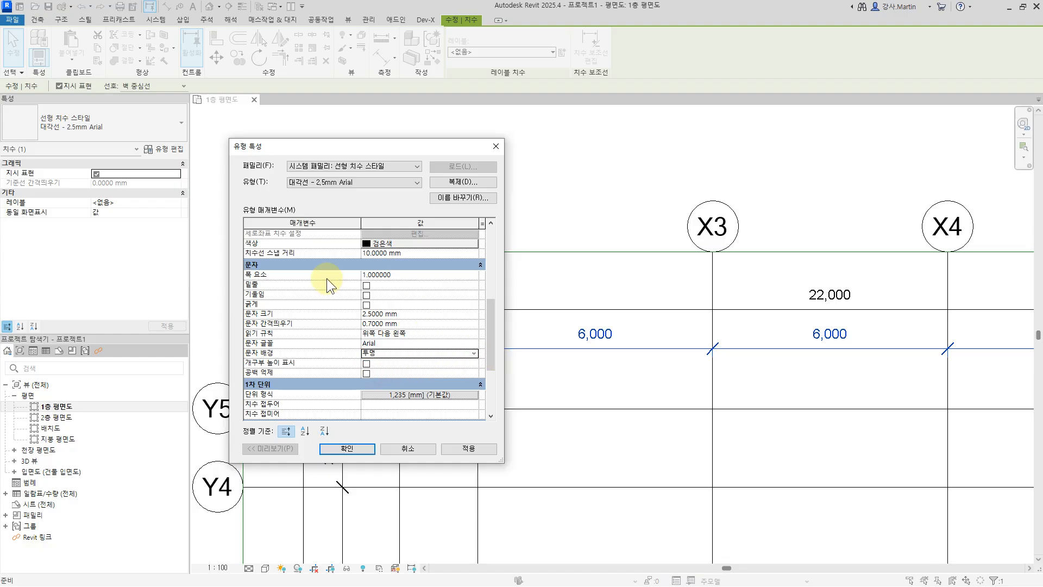
Step: Set the dimension type's text width factor to 0.9 and its dimension line snap distance to 8 mm
{"action": "left_click", "coordinate": [402, 276]}
{"action": "type", "text": "0.9"}
{"action": "left_click", "coordinate": [405, 253]}
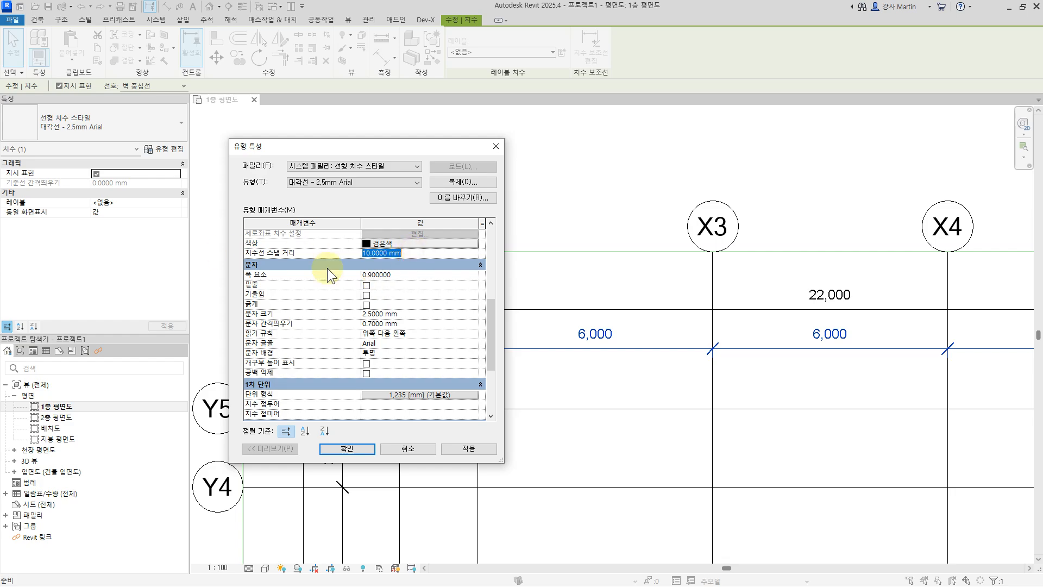
{"action": "type", "text": "8"}
{"action": "left_click", "coordinate": [466, 450]}
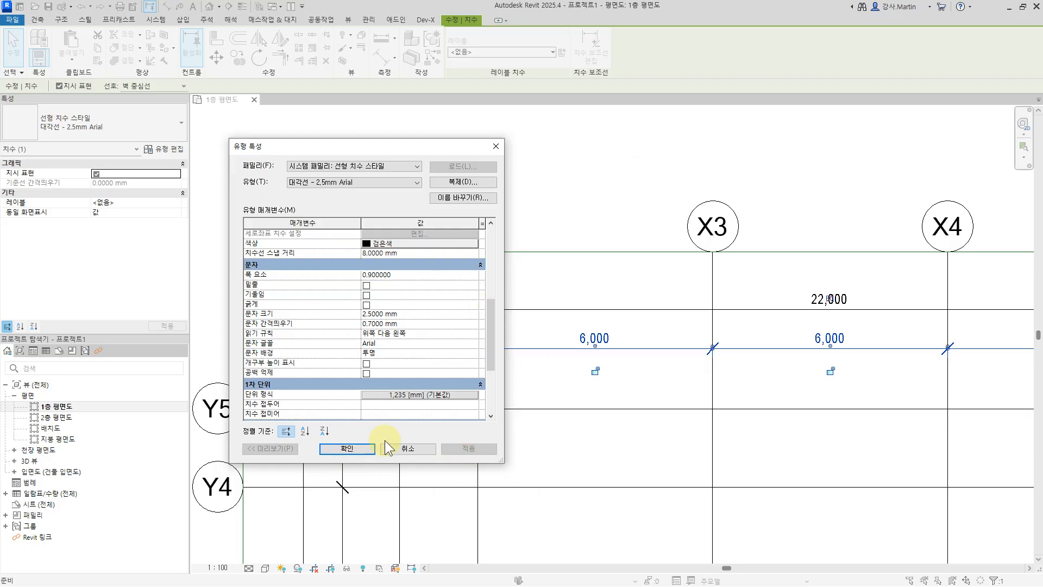
{"action": "left_click", "coordinate": [351, 449]}
{"action": "left_click", "coordinate": [615, 179]}
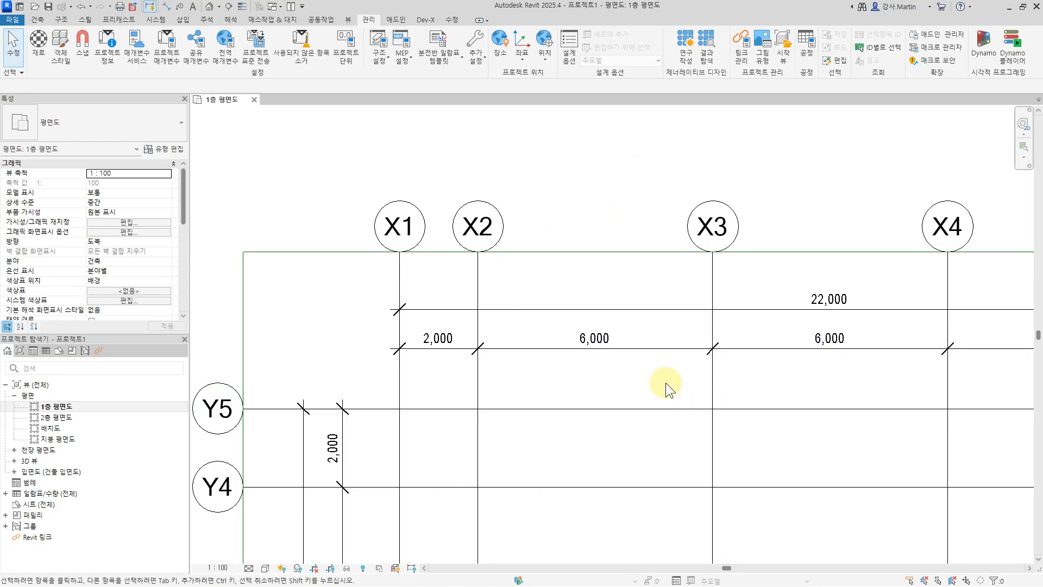
Step: Move the inner X and Y grid dimension strings to the snap spacing from their overall dimensions
{"action": "mouse_move", "coordinate": [653, 346]}
{"action": "left_mouse_down"}
{"action": "mouse_move", "coordinate": [640, 270]}
{"action": "mouse_move", "coordinate": [653, 337]}
{"action": "left_mouse_up"}
{"action": "left_click", "coordinate": [342, 422]}
{"action": "left_click_drag", "start_coordinate": [290, 429], "coordinate": [335, 437]}
Step: Shift both X dimension strings and both Y dimension strings closer to their grid bubbles
{"action": "left_click", "coordinate": [565, 360]}
{"action": "left_click_drag", "start_coordinate": [570, 367], "coordinate": [530, 289]}
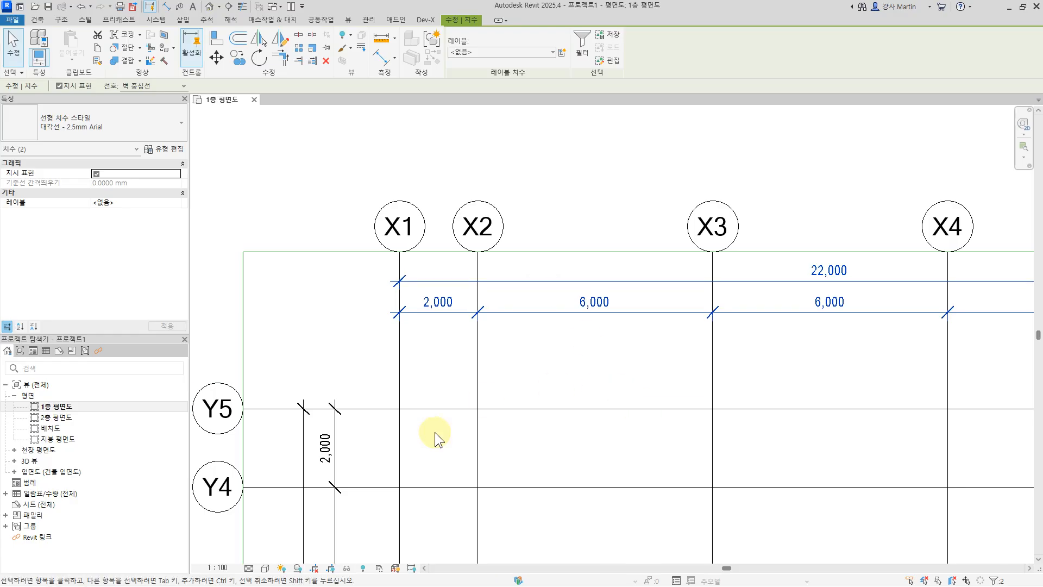
{"action": "middle_click_drag", "start_coordinate": [341, 437], "coordinate": [608, 320]}
{"action": "scroll", "coordinate": [610, 340], "scroll_direction": "up", "scroll_amount": 2}
{"action": "left_click_drag", "start_coordinate": [627, 455], "coordinate": [547, 448]}
{"action": "key", "text": "Left"}
{"action": "key", "text": "Left"}
{"action": "key", "text": "Left"}
{"action": "key", "text": "Left"}
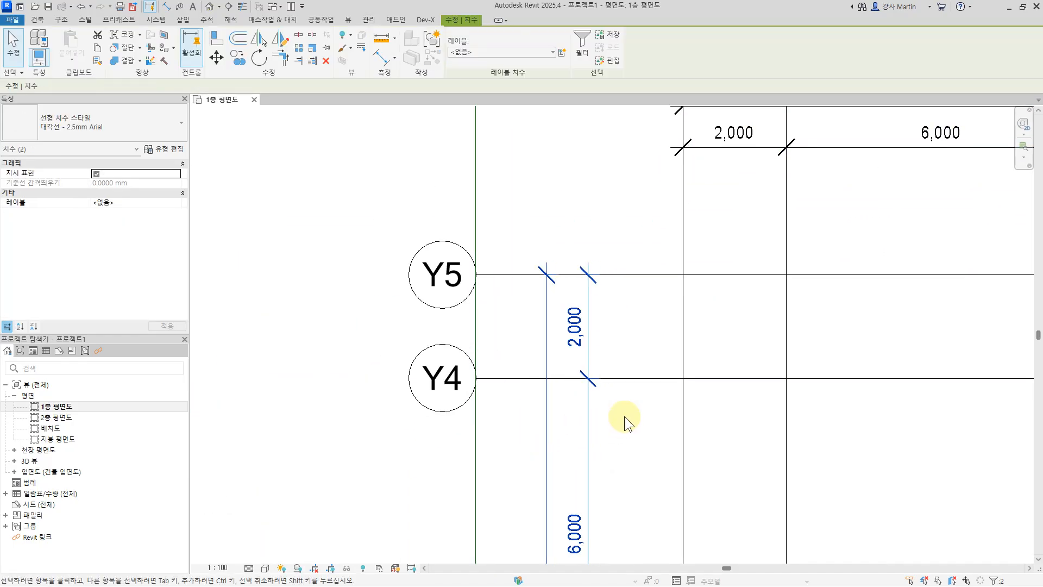
{"action": "key", "text": "Left"}
{"action": "key", "text": "Left"}
{"action": "key", "text": "Left"}
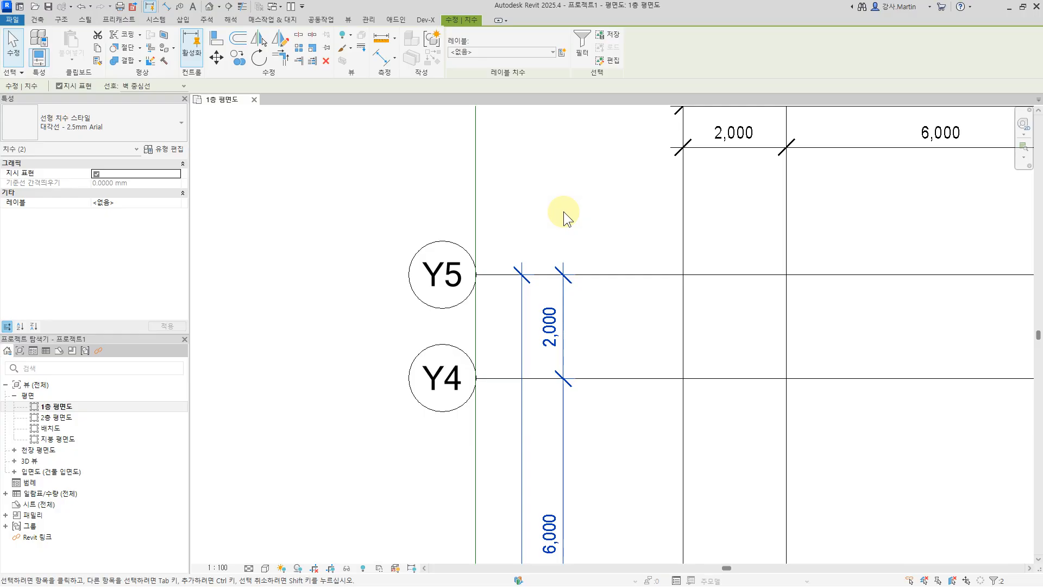
{"action": "left_click", "coordinate": [564, 211]}
Step: Open the south elevation view (남측면도) to work on the levels
{"action": "scroll", "coordinate": [583, 279], "scroll_direction": "down", "scroll_amount": 10}
{"action": "middle_click_drag", "start_coordinate": [772, 317], "coordinate": [722, 314]}
{"action": "scroll", "coordinate": [673, 319], "scroll_direction": "up", "scroll_amount": 5}
{"action": "middle_click_drag", "start_coordinate": [861, 481], "coordinate": [852, 460]}
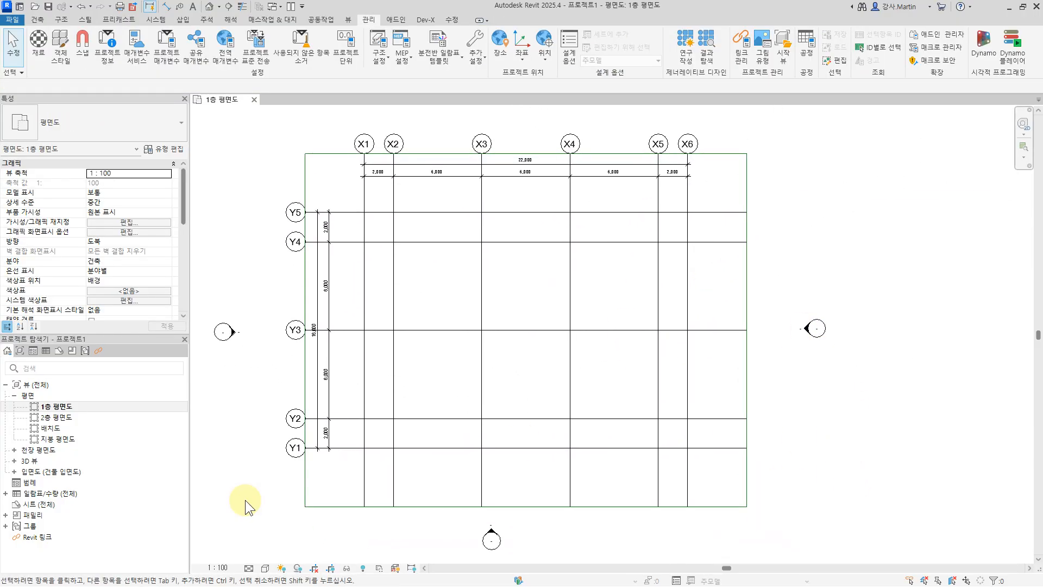
{"action": "double_click", "coordinate": [25, 471]}
{"action": "double_click", "coordinate": [53, 482]}
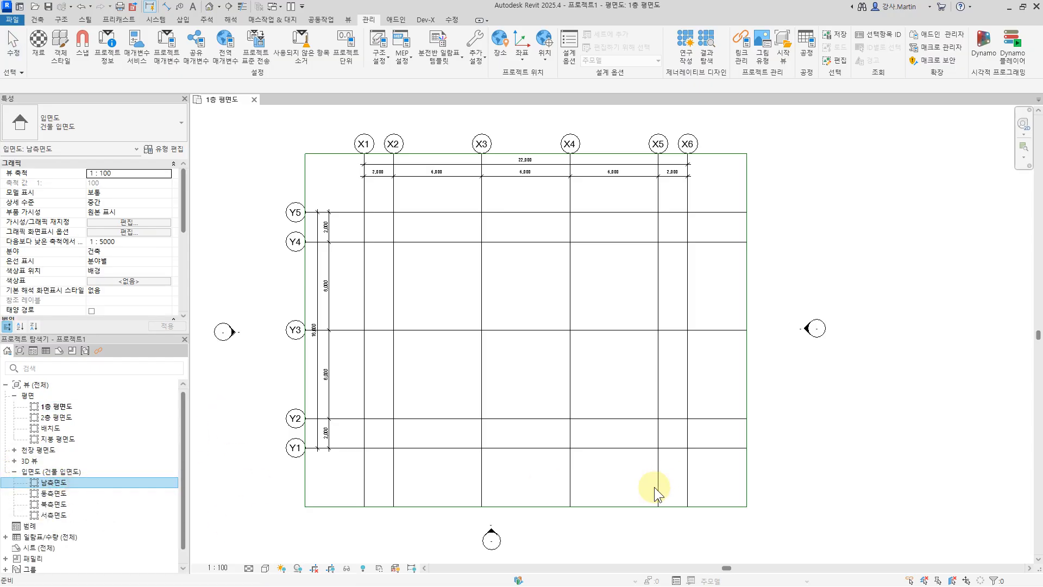
{"action": "scroll", "coordinate": [715, 367], "scroll_direction": "down", "scroll_amount": 3}
{"action": "scroll", "coordinate": [712, 384], "scroll_direction": "up", "scroll_amount": 2}
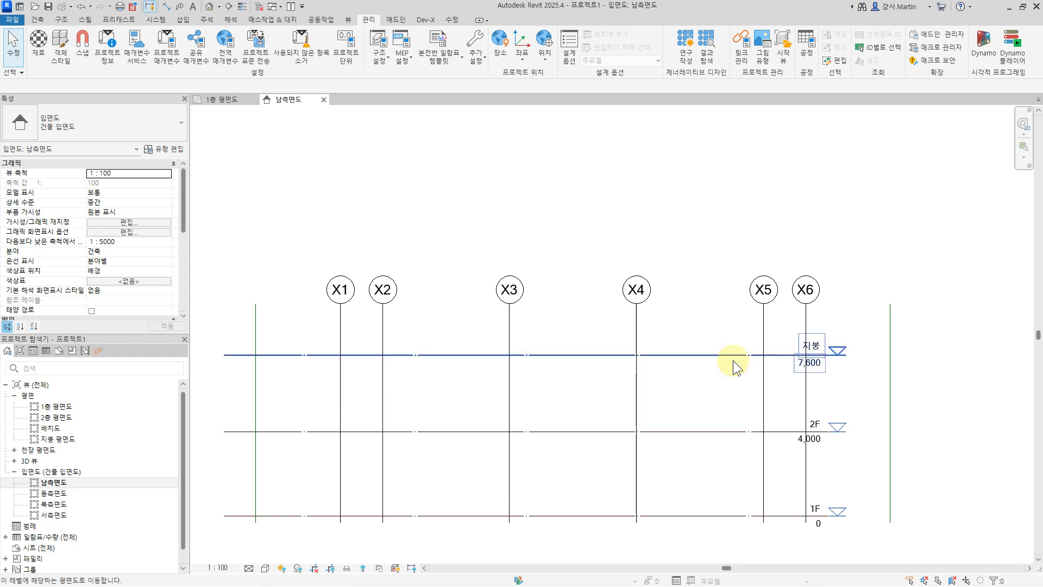
{"action": "scroll", "coordinate": [728, 356], "scroll_direction": "down", "scroll_amount": 2}
Step: Turn on the end 1 default symbol and turn off the end 2 default symbol in the 삼각형 헤드 level type
{"action": "left_click", "coordinate": [716, 357]}
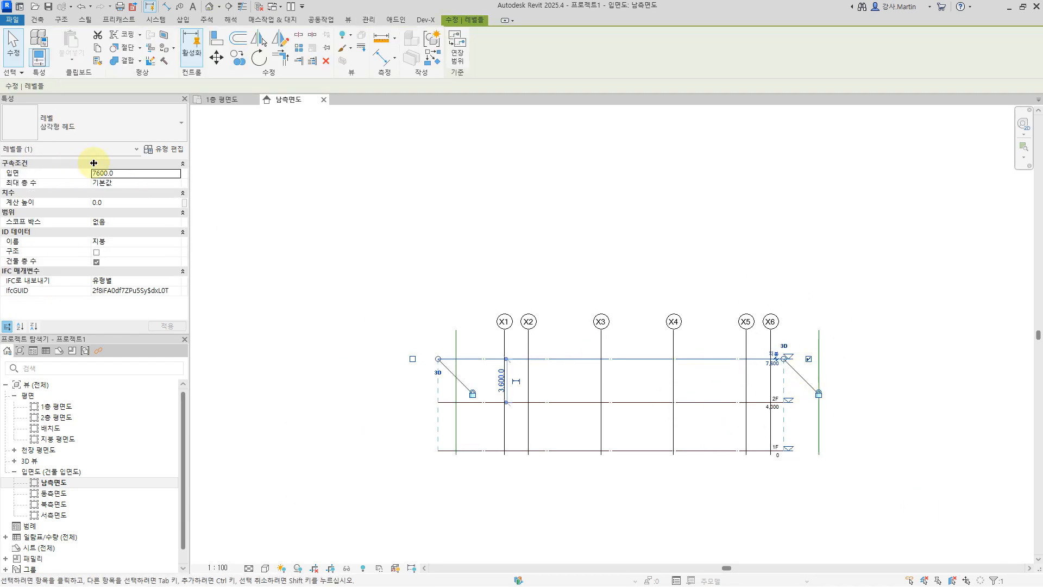
{"action": "left_click", "coordinate": [172, 149]}
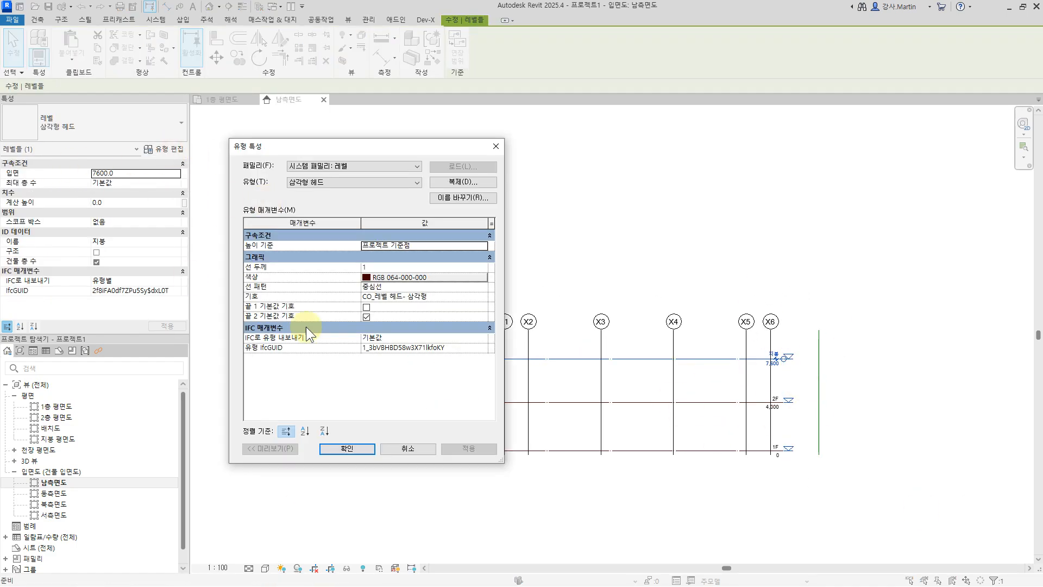
{"action": "left_click", "coordinate": [366, 308]}
{"action": "left_click", "coordinate": [367, 316]}
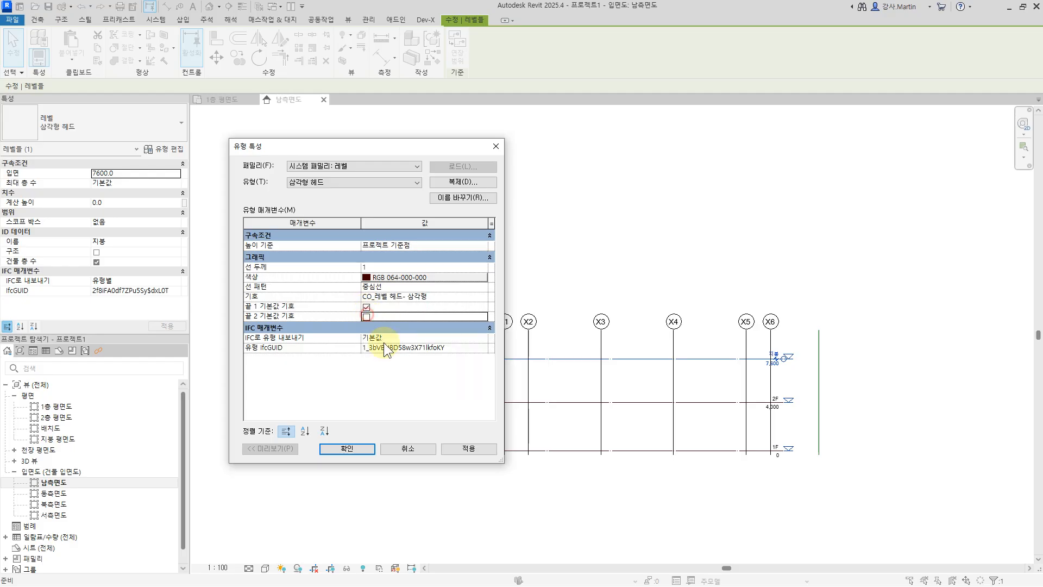
{"action": "left_click", "coordinate": [346, 448]}
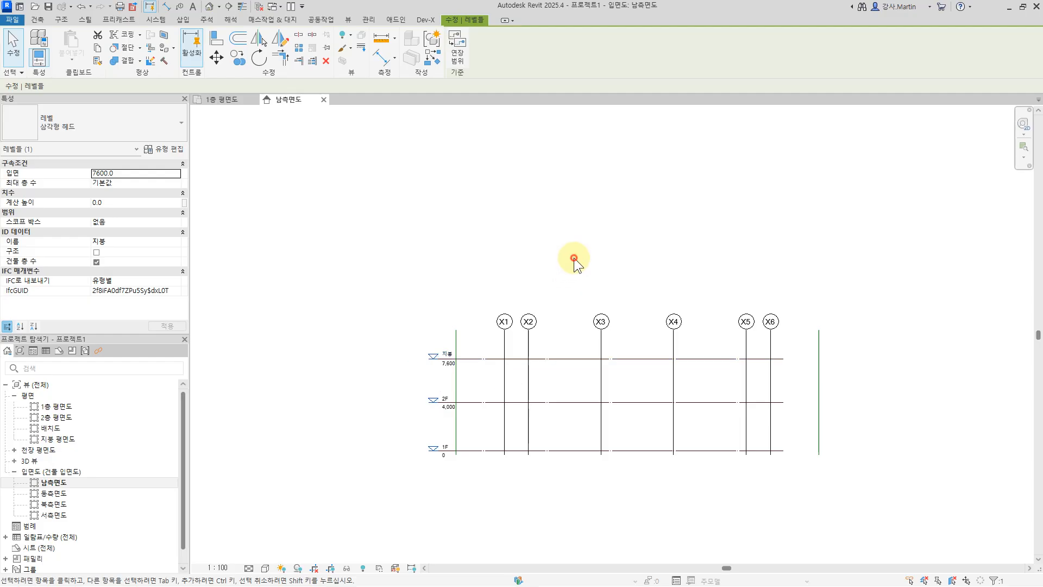
{"action": "left_click", "coordinate": [574, 258]}
{"action": "scroll", "coordinate": [644, 259], "scroll_direction": "down", "scroll_amount": 1}
{"action": "scroll", "coordinate": [597, 280], "scroll_direction": "up", "scroll_amount": 2}
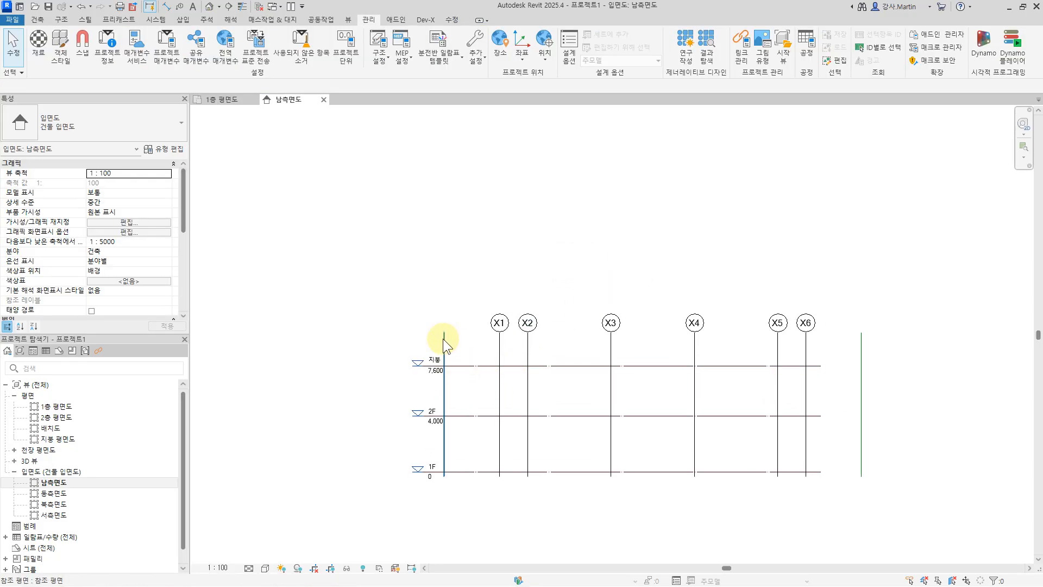
{"action": "left_click", "coordinate": [461, 366]}
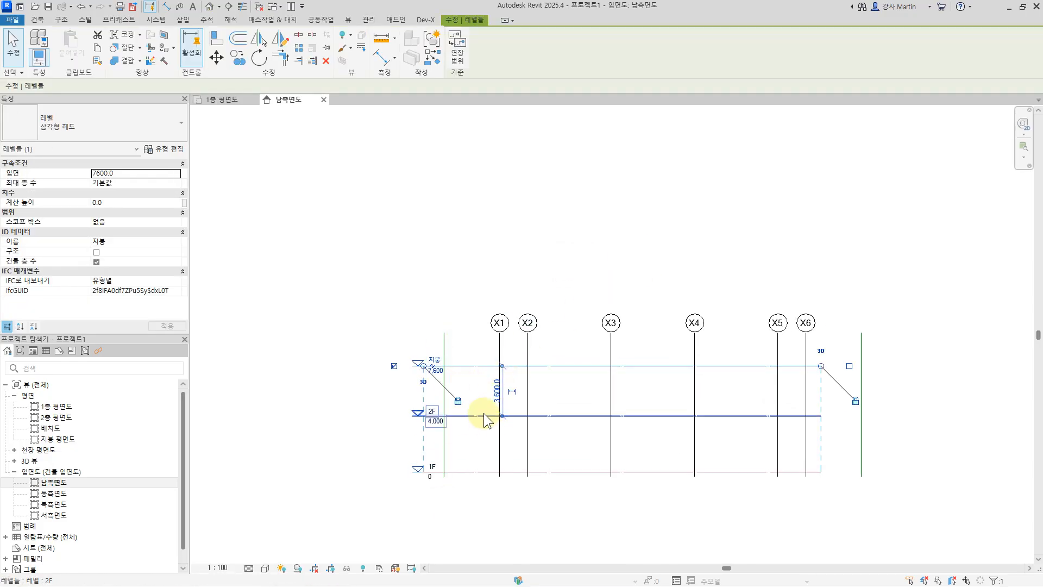
{"action": "left_click", "coordinate": [398, 214]}
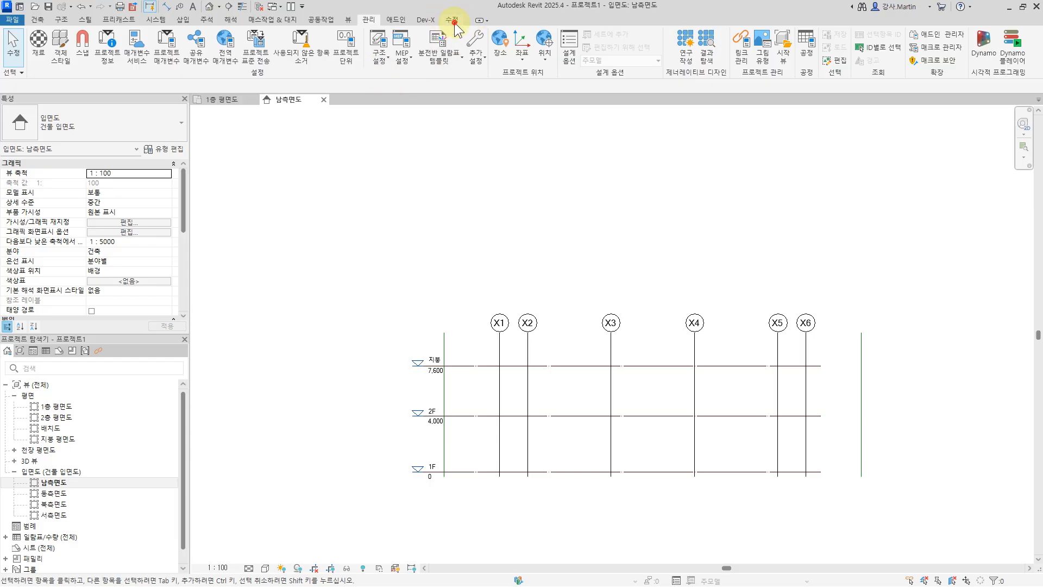
Step: Place an aligned dimension string across the 1F, 2F and 지붕 levels beside the level heads
{"action": "left_click", "coordinate": [454, 20]}
{"action": "left_click", "coordinate": [381, 57]}
{"action": "left_click", "coordinate": [549, 472]}
{"action": "left_click", "coordinate": [562, 415]}
{"action": "left_click", "coordinate": [581, 366]}
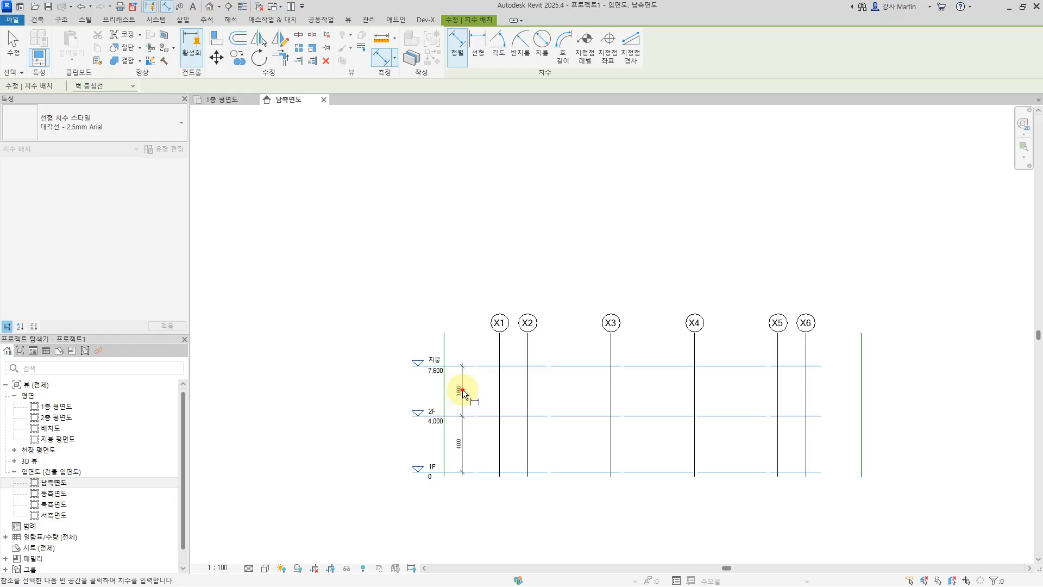
{"action": "left_click", "coordinate": [462, 392]}
{"action": "scroll", "coordinate": [519, 439], "scroll_direction": "up", "scroll_amount": 4}
{"action": "key", "text": "Escape"}
Step: Set the height between levels 1F and 2F to 3000 mm
{"action": "left_click", "coordinate": [663, 365]}
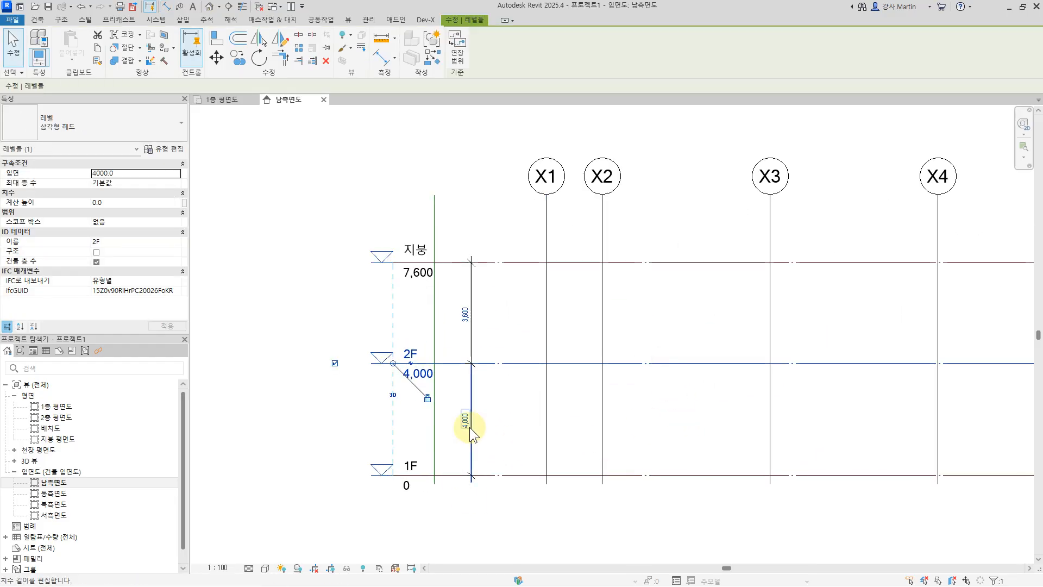
{"action": "left_click", "coordinate": [469, 427]}
{"action": "type", "text": "3000"}
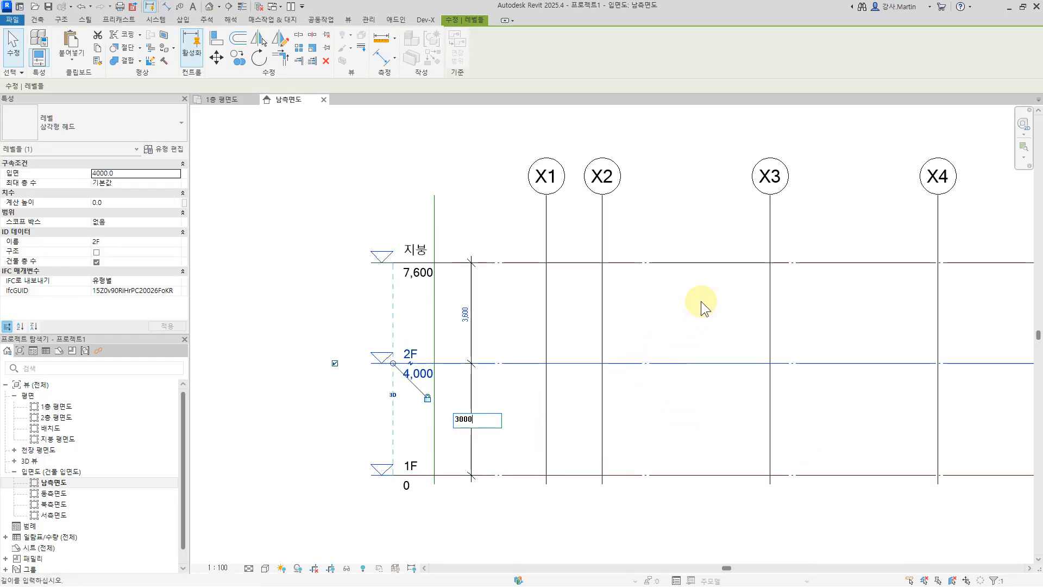
{"action": "key", "text": "Return"}
Step: Move the 지붕 level up to an elevation of about 20,400 mm to make room for intermediate levels
{"action": "scroll", "coordinate": [684, 294], "scroll_direction": "down", "scroll_amount": 4}
{"action": "left_click", "coordinate": [626, 375]}
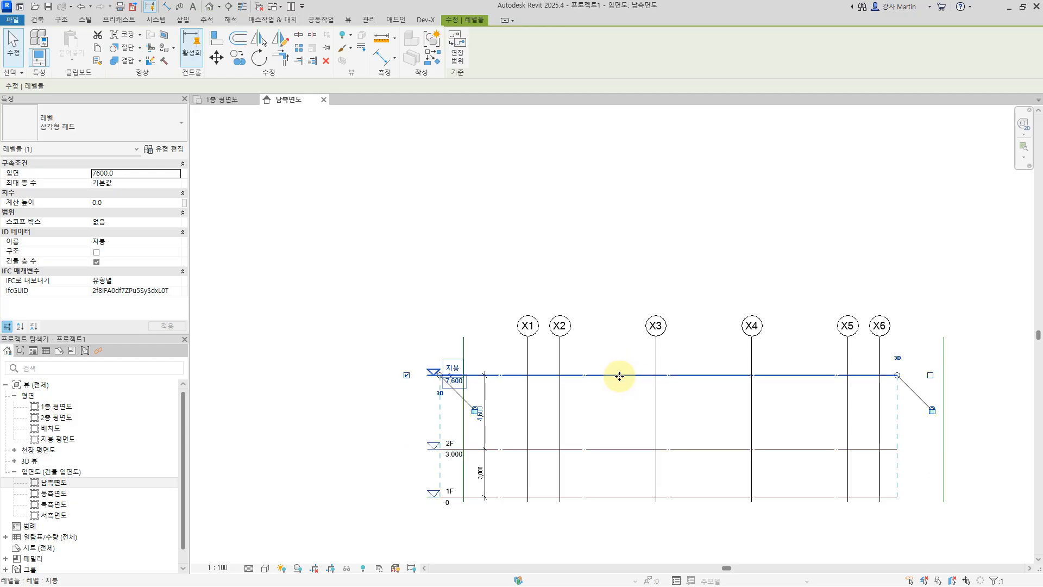
{"action": "left_click_drag", "start_coordinate": [619, 375], "coordinate": [617, 172]}
{"action": "left_click", "coordinate": [699, 201]}
{"action": "middle_click_drag", "start_coordinate": [612, 437], "coordinate": [615, 381]}
{"action": "scroll", "coordinate": [451, 363], "scroll_direction": "up", "scroll_amount": 2}
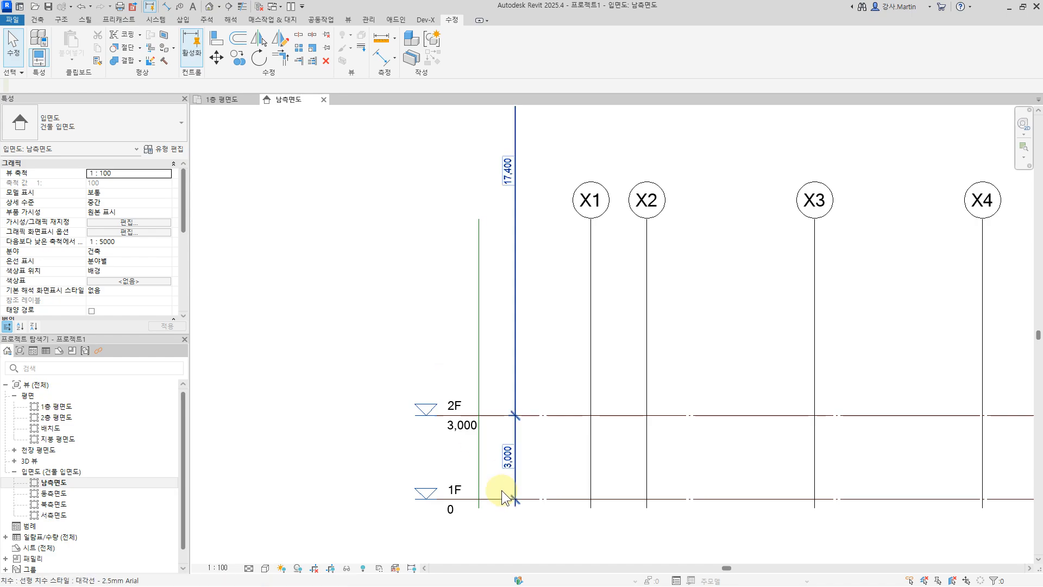
Step: Rename level 1F as L1
{"action": "left_click", "coordinate": [451, 487]}
{"action": "left_click", "coordinate": [455, 489]}
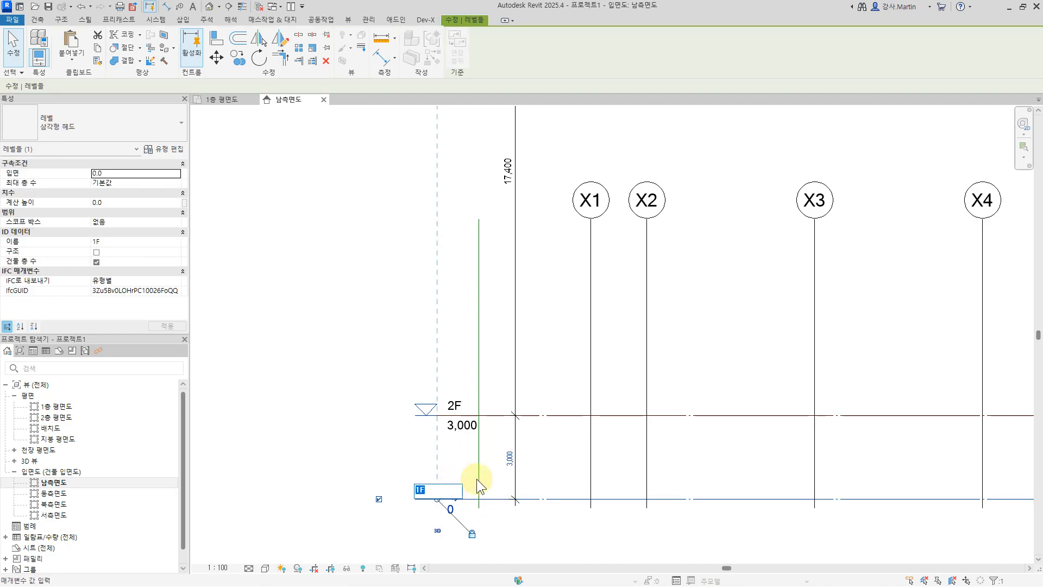
{"action": "right_click", "coordinate": [477, 483]}
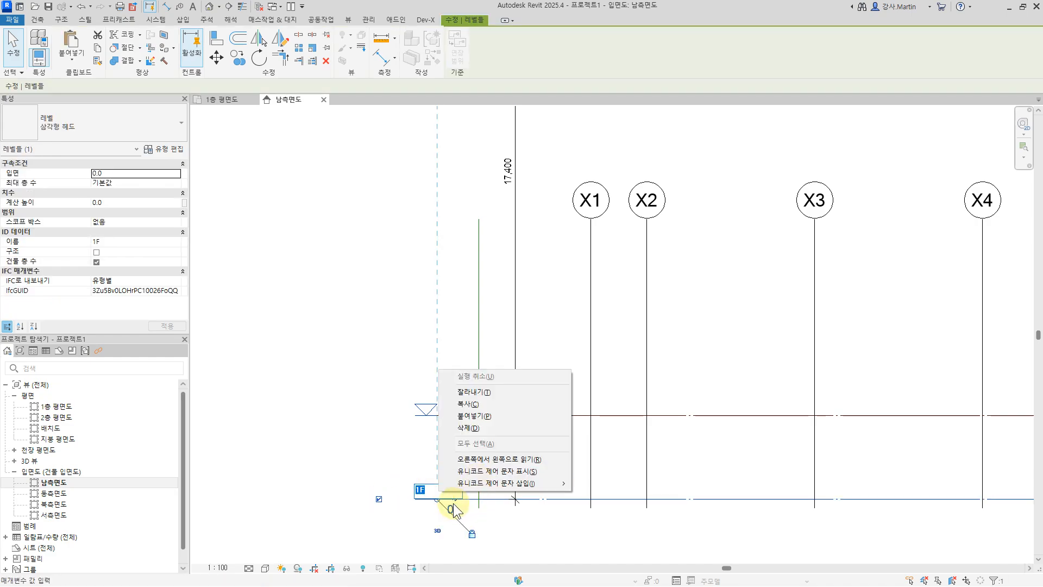
{"action": "left_click", "coordinate": [452, 541]}
{"action": "type", "text": "L1"}
{"action": "left_click", "coordinate": [319, 291]}
Step: Rename level 2F as L2
{"action": "left_click", "coordinate": [451, 403]}
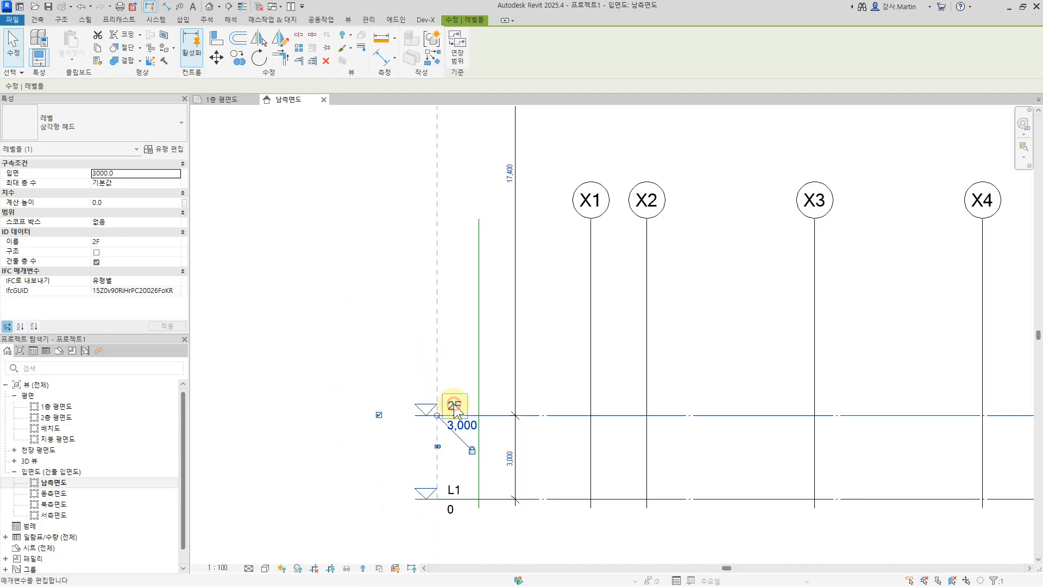
{"action": "left_click", "coordinate": [454, 404]}
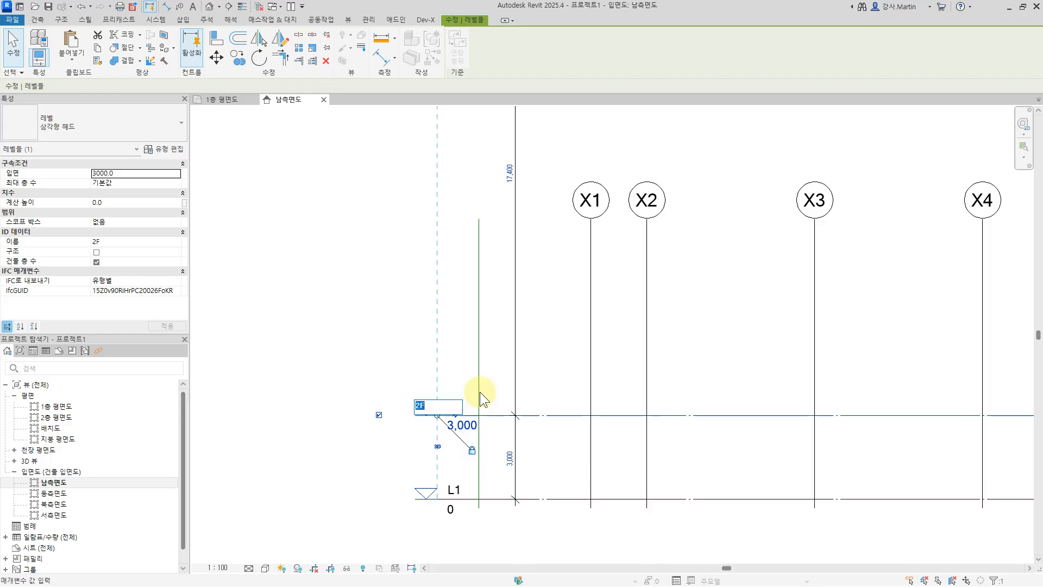
{"action": "type", "text": "L"}
{"action": "left_click", "coordinate": [299, 265]}
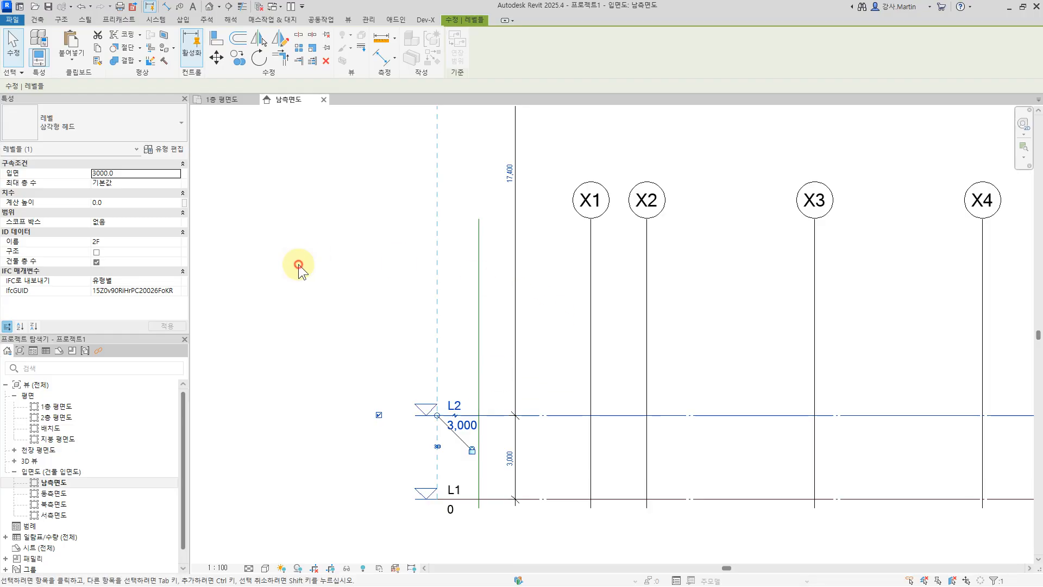
Step: Copy level L2 upward three times in a multiple copy, spacing the new levels 3000 mm apart
{"action": "scroll", "coordinate": [514, 285], "scroll_direction": "down", "scroll_amount": 2}
{"action": "middle_click_drag", "start_coordinate": [524, 362], "coordinate": [491, 481]}
{"action": "left_click", "coordinate": [615, 484]}
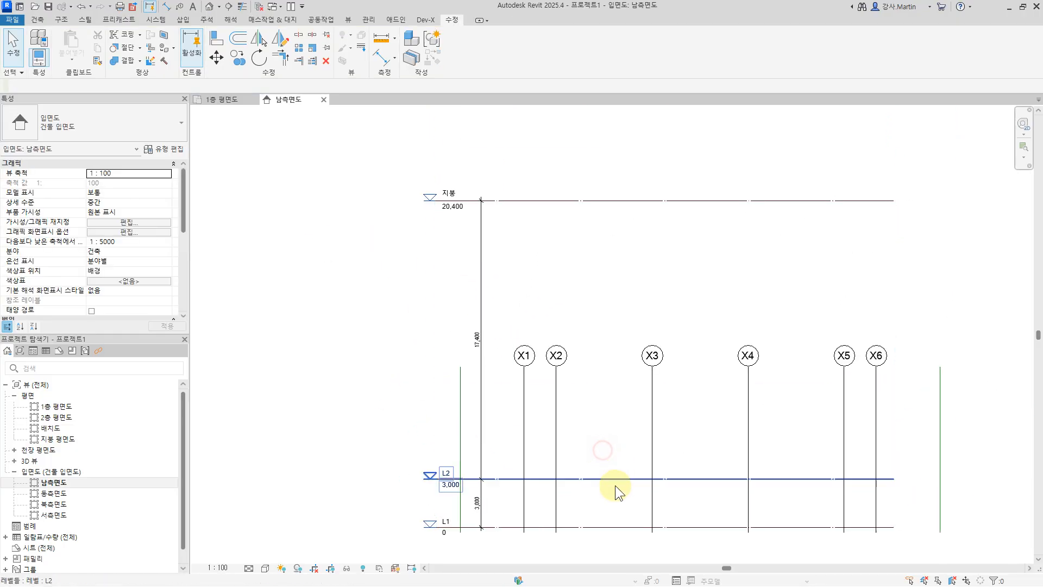
{"action": "left_click", "coordinate": [613, 480]}
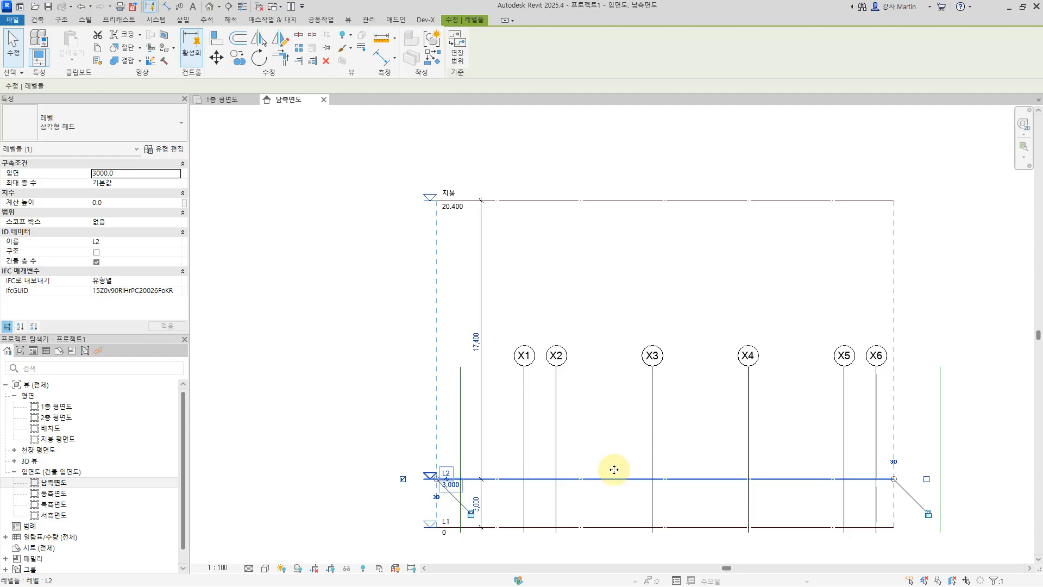
{"action": "left_click", "coordinate": [230, 58]}
{"action": "left_click", "coordinate": [599, 479]}
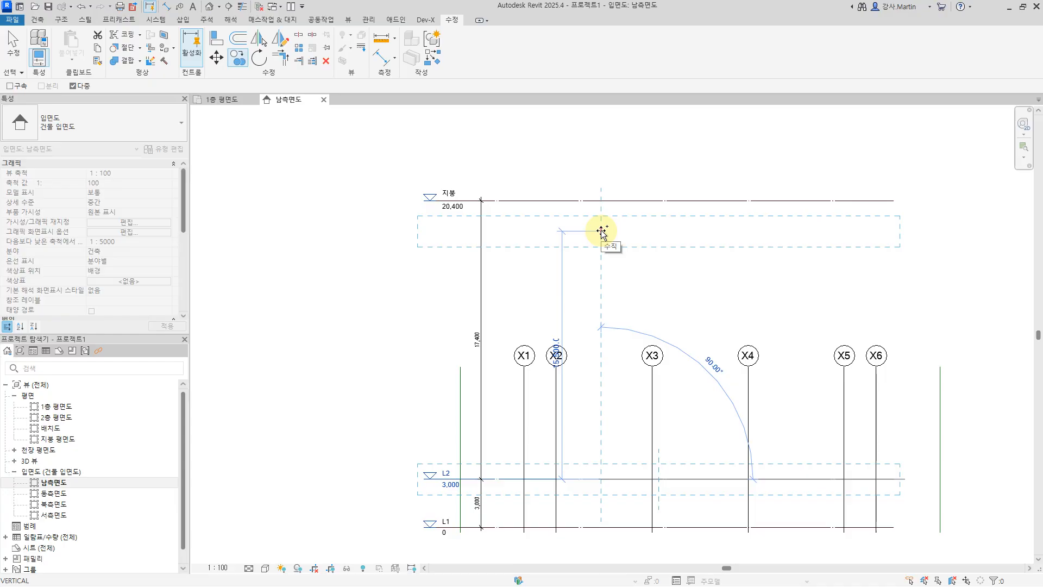
{"action": "type", "text": "3000"}
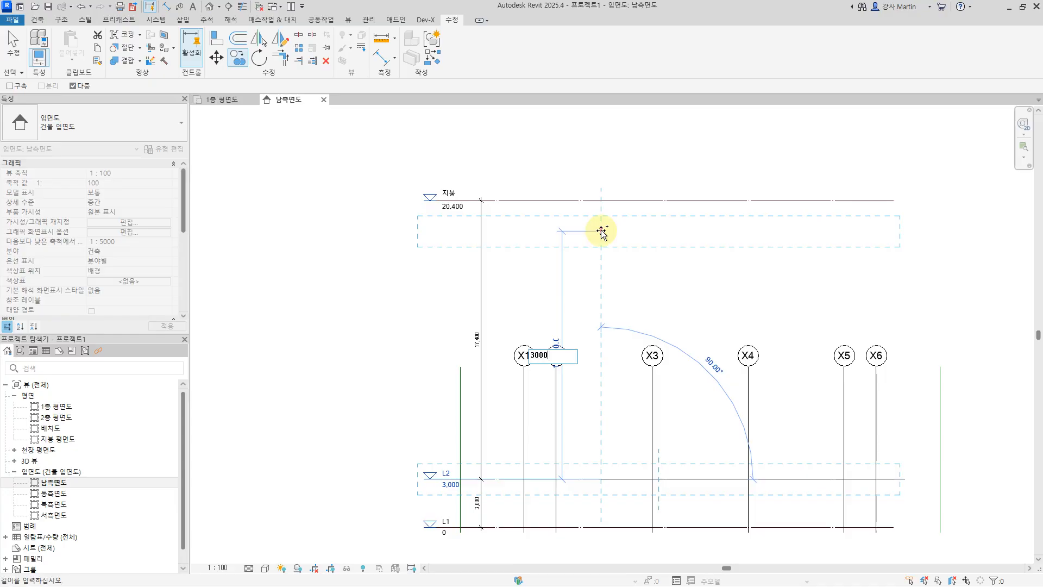
{"action": "key", "text": "Return"}
{"action": "type", "text": "3000"}
{"action": "key", "text": "Return"}
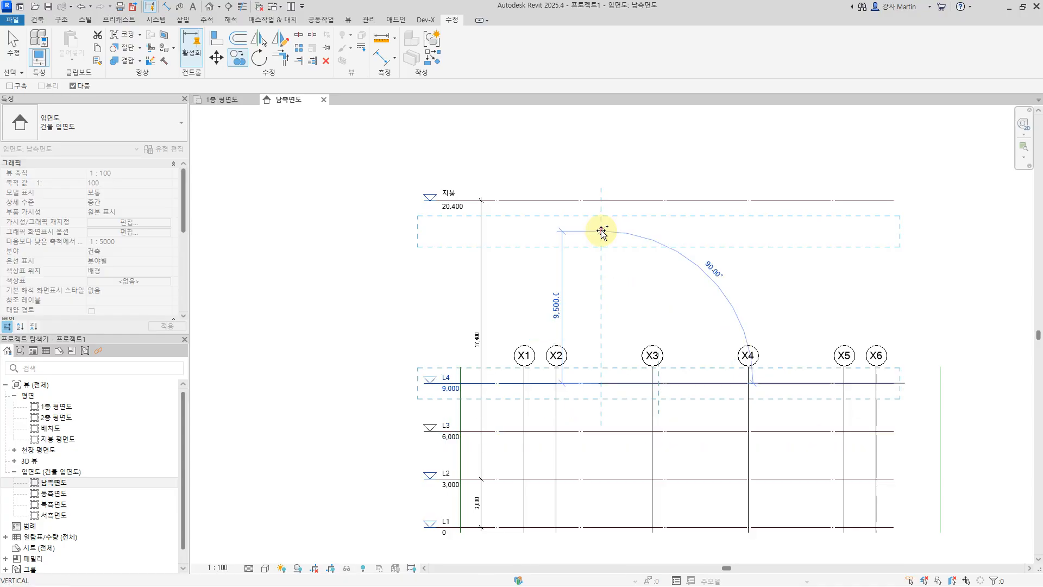
{"action": "type", "text": "3000"}
{"action": "key", "text": "Return"}
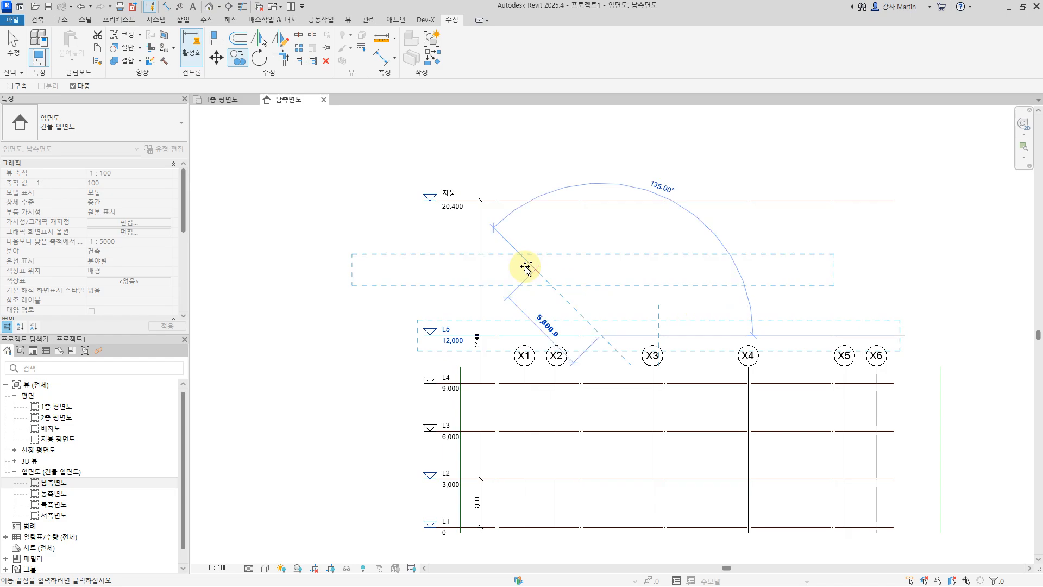
{"action": "key", "text": "Escape"}
{"action": "left_click", "coordinate": [579, 282]}
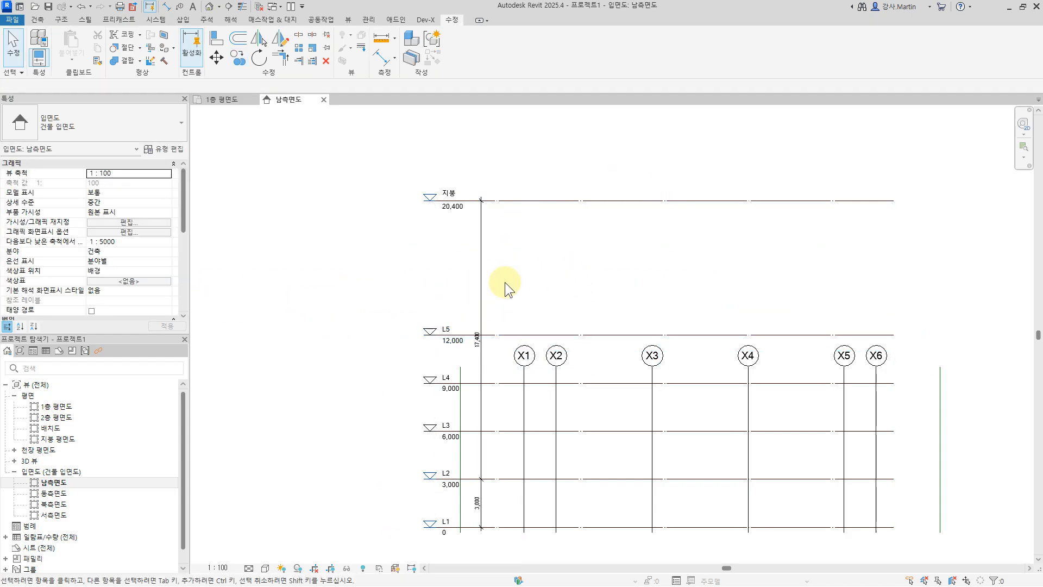
Step: Edit the level dimension string's witness lines to include levels L3, L4 and L5
{"action": "left_click", "coordinate": [481, 256]}
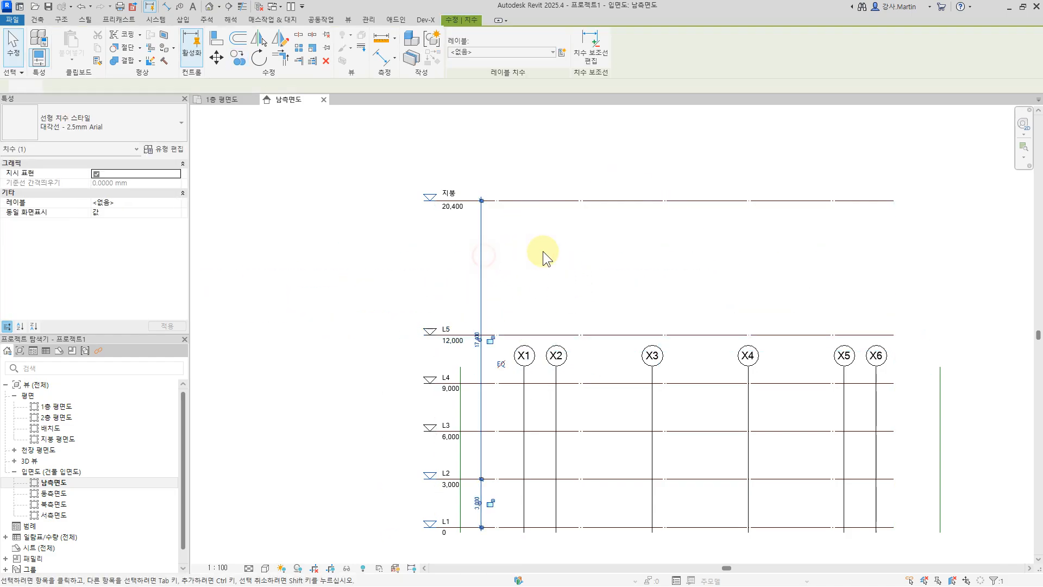
{"action": "left_click", "coordinate": [598, 58]}
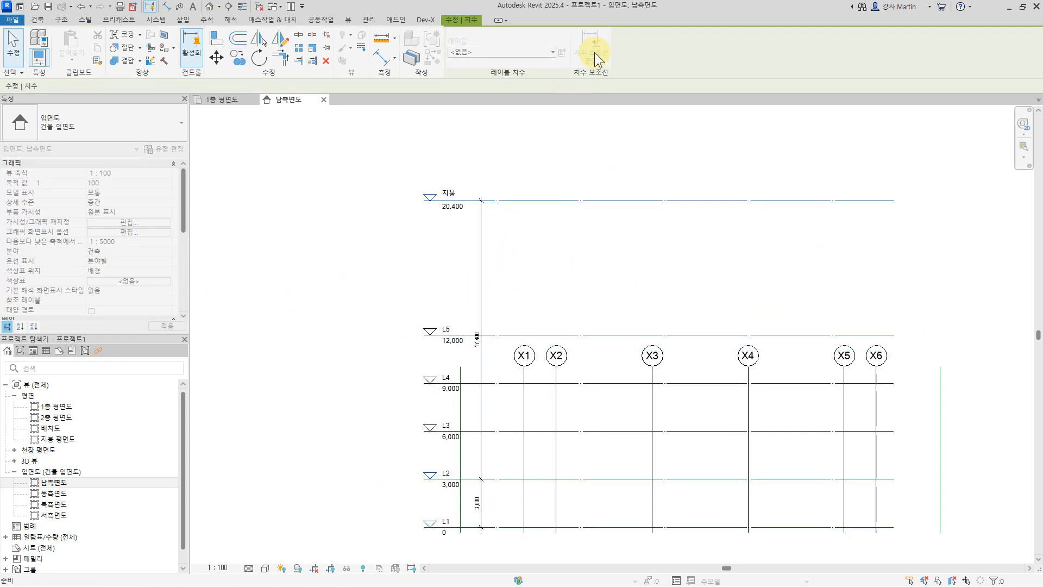
{"action": "left_click", "coordinate": [501, 432]}
{"action": "left_click", "coordinate": [497, 384]}
{"action": "left_click", "coordinate": [503, 335]}
{"action": "left_click", "coordinate": [540, 286]}
{"action": "key", "text": "Escape"}
Step: Set the height between level L5 and the 지붕 level to 3000 mm
{"action": "scroll", "coordinate": [464, 340], "scroll_direction": "up", "scroll_amount": 3}
{"action": "middle_click_drag", "start_coordinate": [465, 340], "coordinate": [593, 512]}
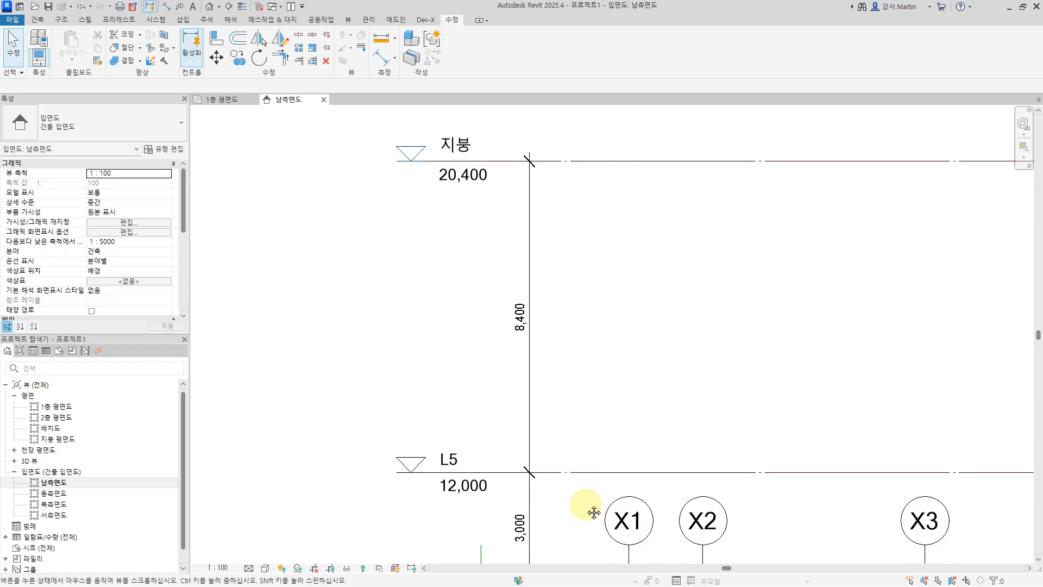
{"action": "left_click", "coordinate": [588, 161]}
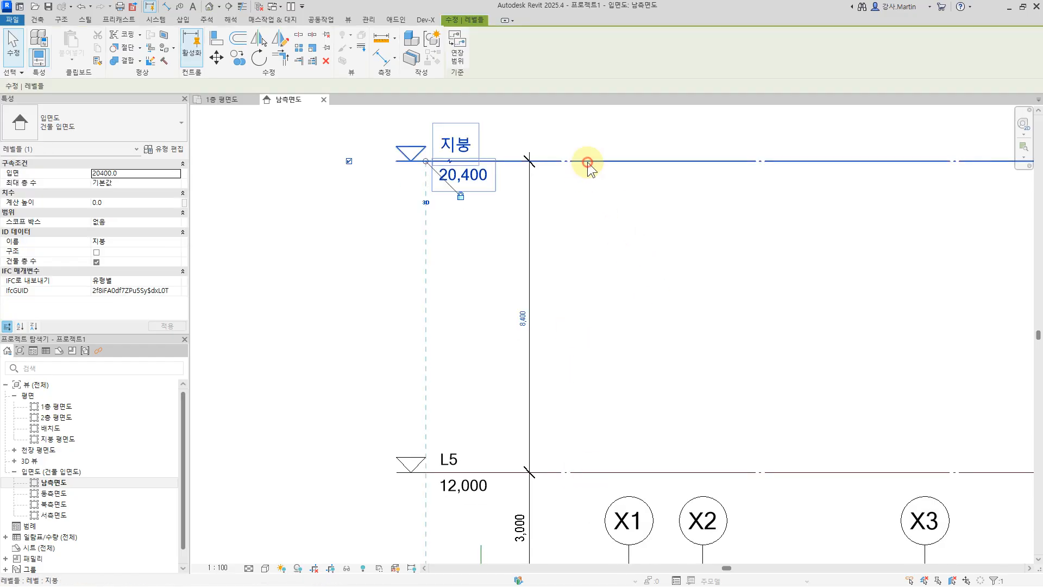
{"action": "left_click", "coordinate": [522, 320]}
{"action": "type", "text": "3,000"}
{"action": "key", "text": "Return"}
{"action": "key", "text": "Escape"}
Step: Place an overall aligned dimension from level L1 to the 지붕 level beside the individual storey dimensions
{"action": "scroll", "coordinate": [705, 358], "scroll_direction": "down", "scroll_amount": 4}
{"action": "middle_click_drag", "start_coordinate": [741, 233], "coordinate": [617, 215]}
{"action": "scroll", "coordinate": [514, 279], "scroll_direction": "up", "scroll_amount": 2}
{"action": "left_click", "coordinate": [379, 66]}
{"action": "left_click", "coordinate": [610, 510]}
{"action": "left_click", "coordinate": [633, 231]}
{"action": "scroll", "coordinate": [443, 315], "scroll_direction": "up", "scroll_amount": 2}
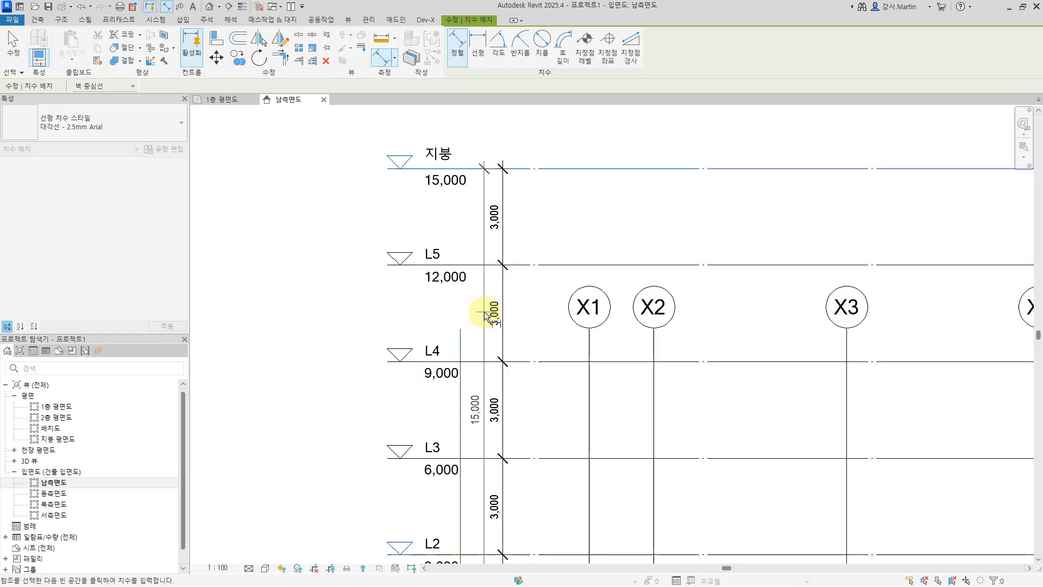
{"action": "left_click", "coordinate": [477, 303]}
{"action": "key", "text": "Escape"}
{"action": "key", "text": "Escape"}
Step: Align the head ends of all levels with the vertical reference plane beside grid X1
{"action": "scroll", "coordinate": [546, 342], "scroll_direction": "down", "scroll_amount": 2}
{"action": "middle_click_drag", "start_coordinate": [560, 372], "coordinate": [589, 302]}
{"action": "middle_click_drag", "start_coordinate": [663, 394], "coordinate": [587, 408]}
{"action": "scroll", "coordinate": [340, 395], "scroll_direction": "up", "scroll_amount": 2}
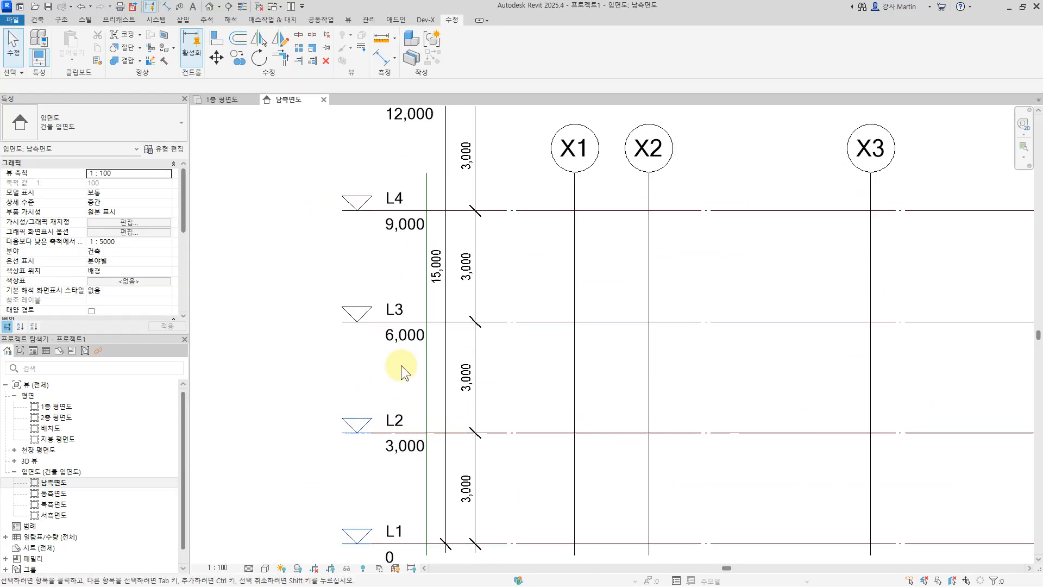
{"action": "left_click", "coordinate": [544, 320]}
{"action": "scroll", "coordinate": [349, 333], "scroll_direction": "up", "scroll_amount": 3}
{"action": "left_click_drag", "start_coordinate": [408, 306], "coordinate": [576, 310]}
{"action": "left_click", "coordinate": [372, 396]}
Step: Extend the opposite ends of all levels to the vertical reference plane beyond grid X6
{"action": "scroll", "coordinate": [367, 378], "scroll_direction": "down", "scroll_amount": 1}
{"action": "scroll", "coordinate": [367, 378], "scroll_direction": "down", "scroll_amount": 5}
{"action": "middle_click_drag", "start_coordinate": [340, 300], "coordinate": [249, 278]}
{"action": "scroll", "coordinate": [249, 278], "scroll_direction": "down", "scroll_amount": 5}
{"action": "middle_click_drag", "start_coordinate": [712, 308], "coordinate": [518, 314]}
{"action": "scroll", "coordinate": [882, 305], "scroll_direction": "up", "scroll_amount": 4}
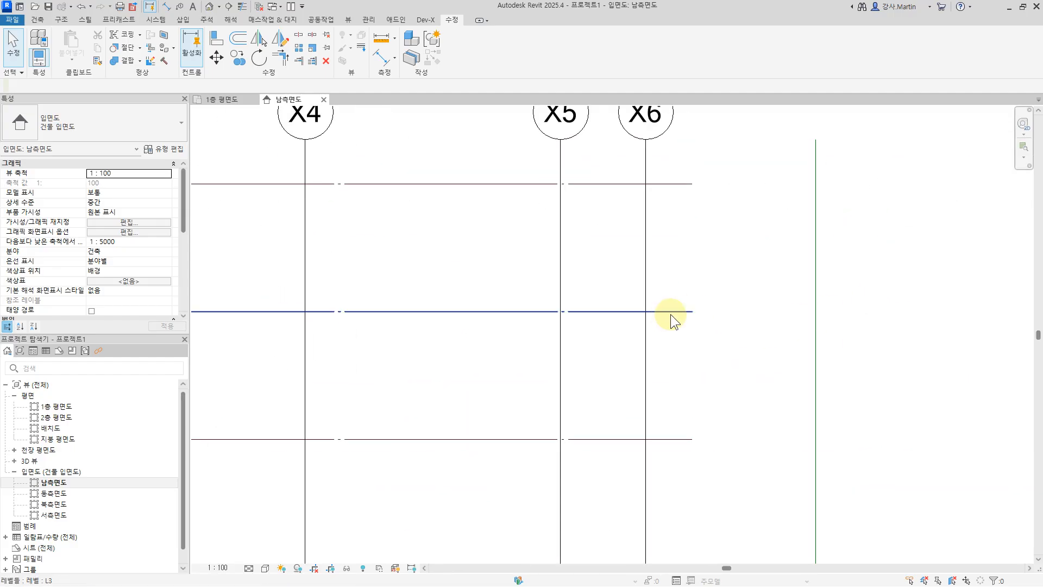
{"action": "left_click", "coordinate": [668, 315]}
{"action": "scroll", "coordinate": [712, 337], "scroll_direction": "up", "scroll_amount": 3}
{"action": "middle_click_drag", "start_coordinate": [712, 337], "coordinate": [593, 374]}
{"action": "left_click_drag", "start_coordinate": [565, 335], "coordinate": [750, 334]}
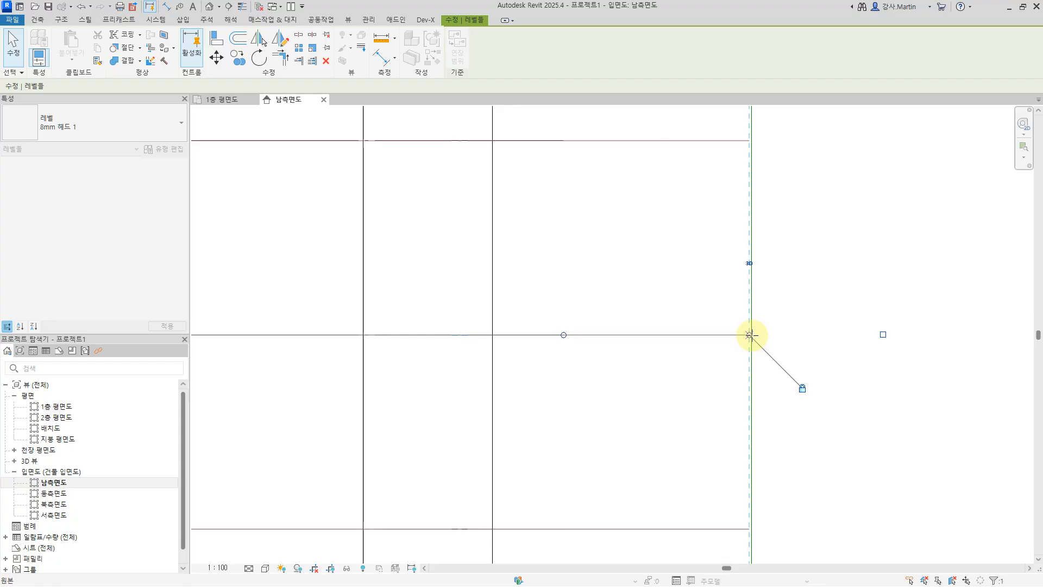
{"action": "left_click", "coordinate": [802, 297]}
{"action": "scroll", "coordinate": [783, 282], "scroll_direction": "down", "scroll_amount": 1}
Step: Extend grids X1 to X6 upward so their bubbles sit above the 지붕 level
{"action": "scroll", "coordinate": [783, 282], "scroll_direction": "down", "scroll_amount": 3}
{"action": "middle_click_drag", "start_coordinate": [867, 513], "coordinate": [880, 456]}
{"action": "middle_click_drag", "start_coordinate": [806, 324], "coordinate": [948, 453]}
{"action": "middle_click_drag", "start_coordinate": [466, 230], "coordinate": [475, 350]}
{"action": "left_click", "coordinate": [430, 460]}
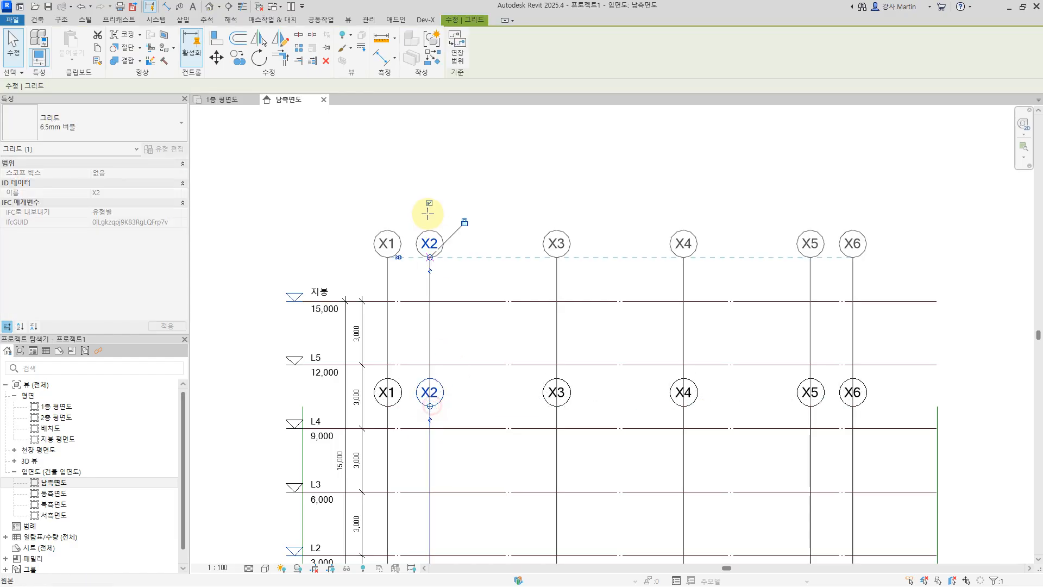
{"action": "left_click_drag", "start_coordinate": [428, 217], "coordinate": [429, 213]}
{"action": "left_click", "coordinate": [512, 141]}
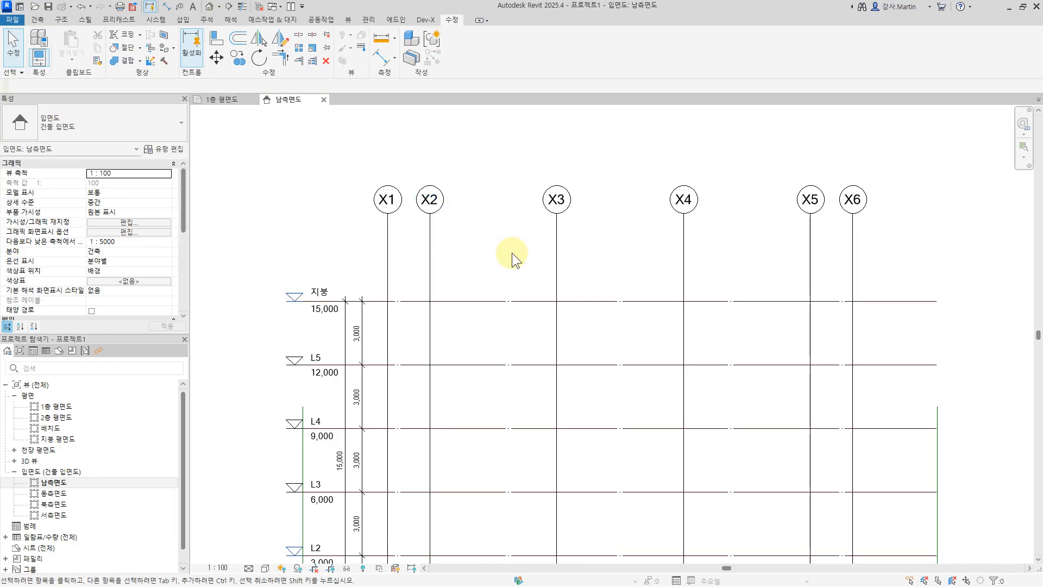
Step: Create a reference plane offset 4000 mm above the 지붕 level by picking the level line
{"action": "left_click", "coordinate": [38, 20]}
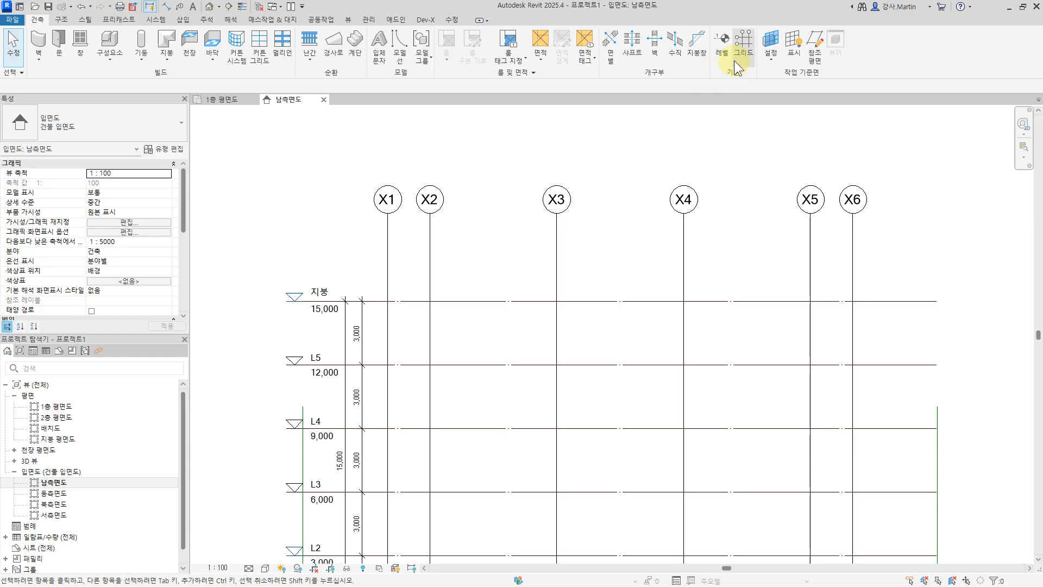
{"action": "left_click", "coordinate": [818, 56]}
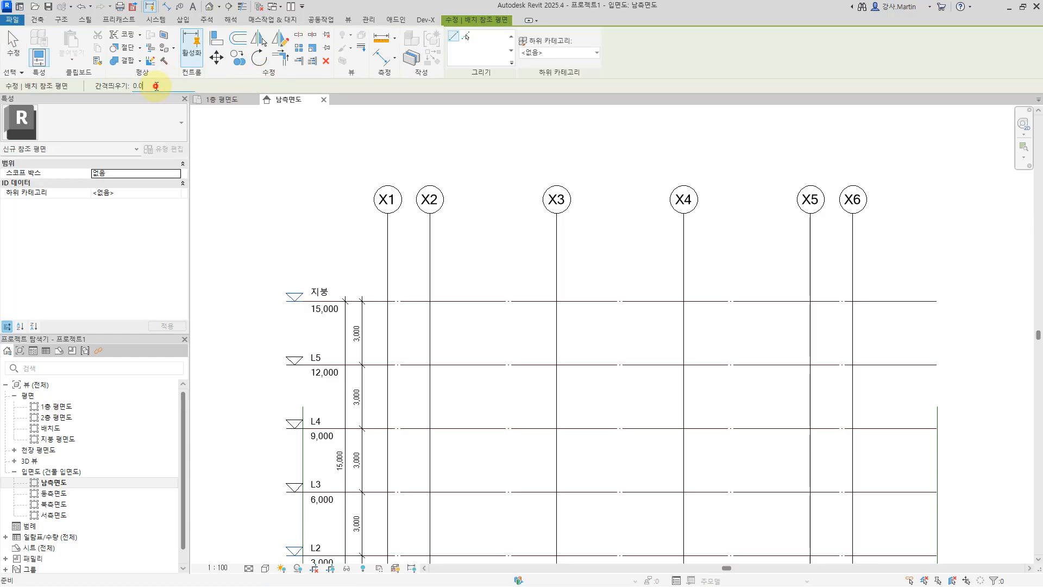
{"action": "type", "text": "4000"}
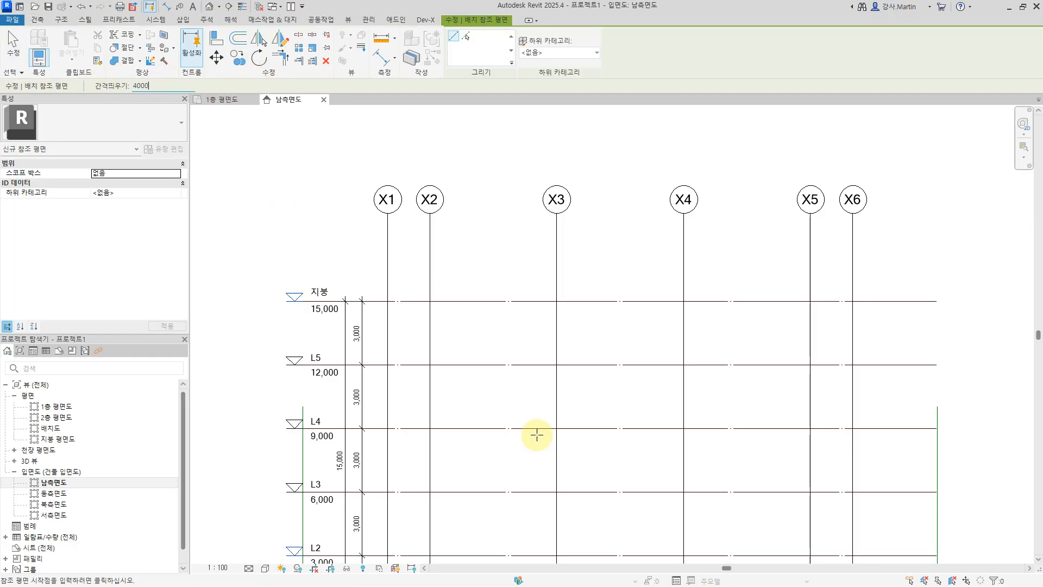
{"action": "left_click", "coordinate": [470, 35]}
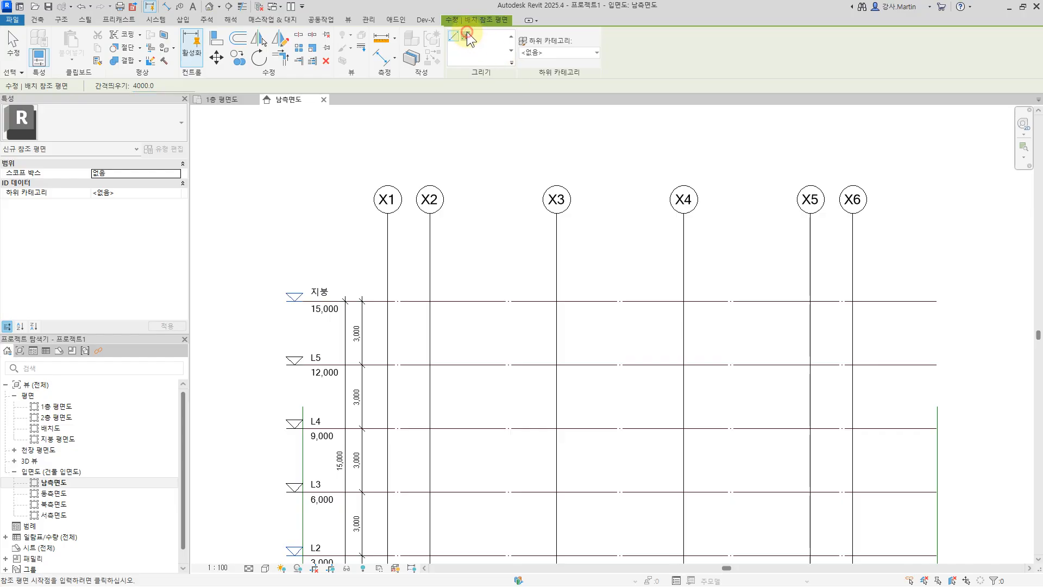
{"action": "left_click", "coordinate": [537, 301]}
{"action": "scroll", "coordinate": [451, 240], "scroll_direction": "down", "scroll_amount": 3}
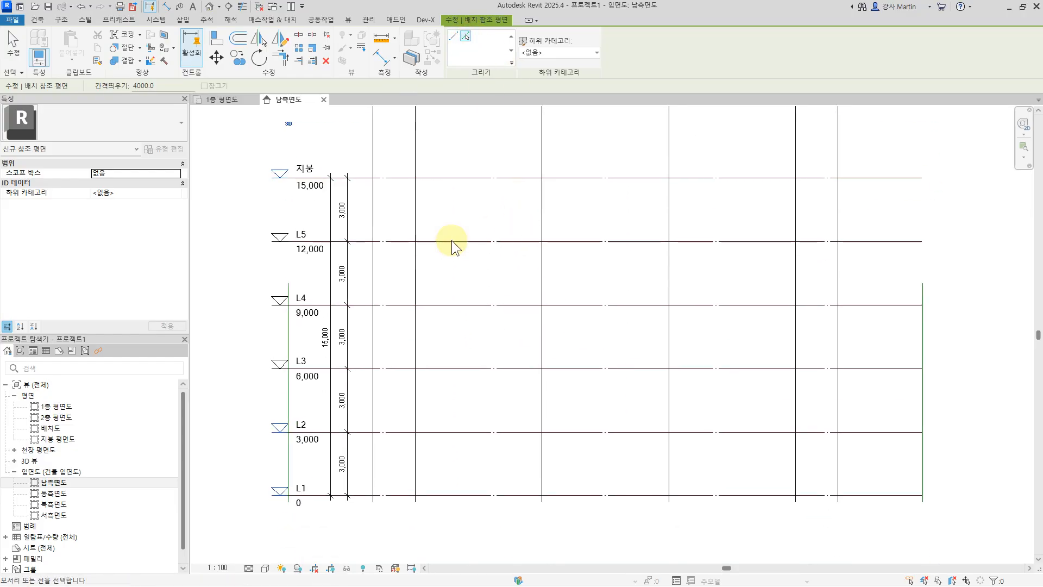
Step: Create a reference plane offset 2000 mm below level L1 by picking the level line
{"action": "left_click_drag", "start_coordinate": [137, 86], "coordinate": [97, 87]}
{"action": "type", "text": "2"}
{"action": "left_click", "coordinate": [506, 495]}
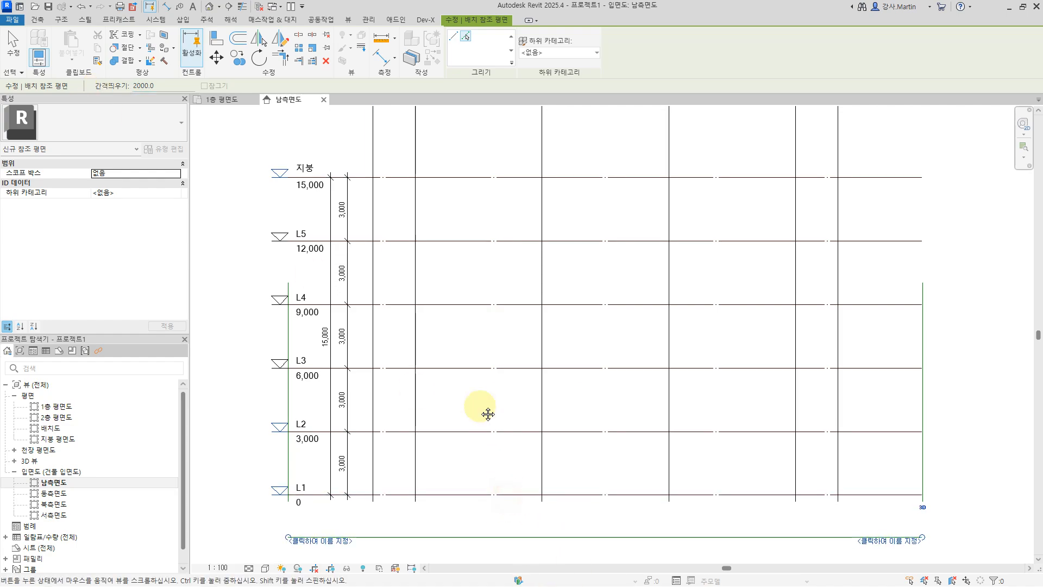
{"action": "key", "text": "Escape"}
Step: Extend the vertical reference plane beside grid X1 down to the reference plane below L1
{"action": "left_click", "coordinate": [263, 431]}
{"action": "scroll", "coordinate": [262, 470], "scroll_direction": "up", "scroll_amount": 3}
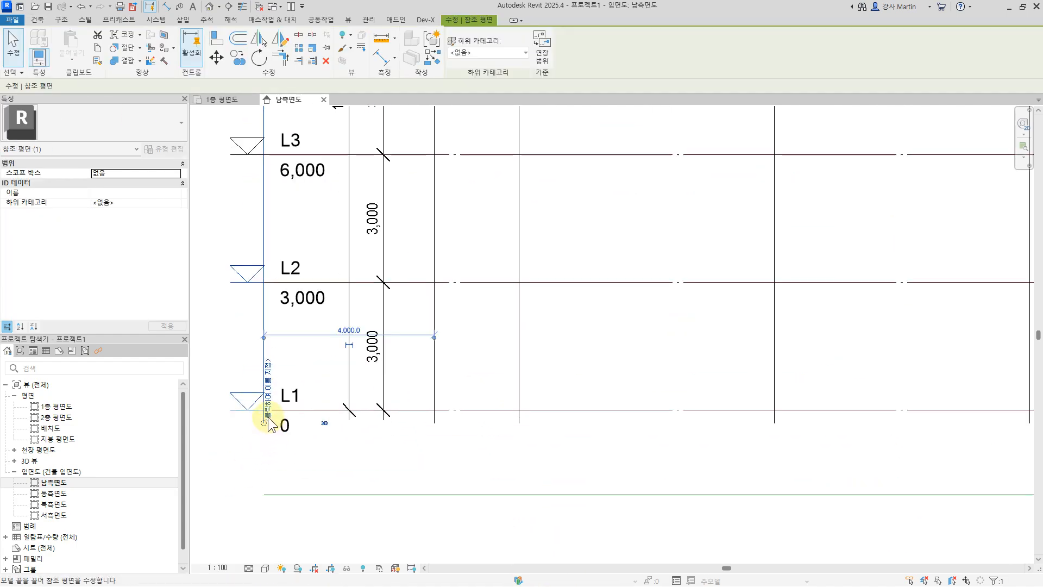
{"action": "left_click_drag", "start_coordinate": [264, 423], "coordinate": [263, 495]}
{"action": "scroll", "coordinate": [282, 492], "scroll_direction": "up", "scroll_amount": 4}
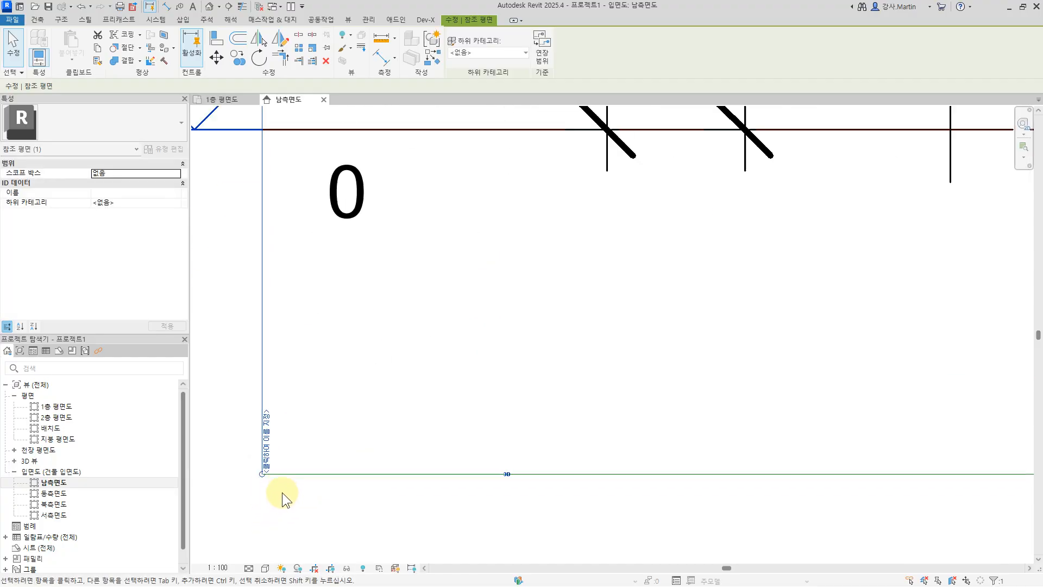
Step: Adjust the end of the reference plane below L1 to meet the vertical reference plane beside grid X1
{"action": "left_click", "coordinate": [297, 474]}
{"action": "scroll", "coordinate": [255, 486], "scroll_direction": "up", "scroll_amount": 3}
{"action": "left_click_drag", "start_coordinate": [313, 455], "coordinate": [310, 453]}
{"action": "left_click", "coordinate": [467, 365]}
Step: Extend the vertical reference plane beyond grid X6 down toward the reference plane below L1
{"action": "scroll", "coordinate": [768, 415], "scroll_direction": "down", "scroll_amount": 6}
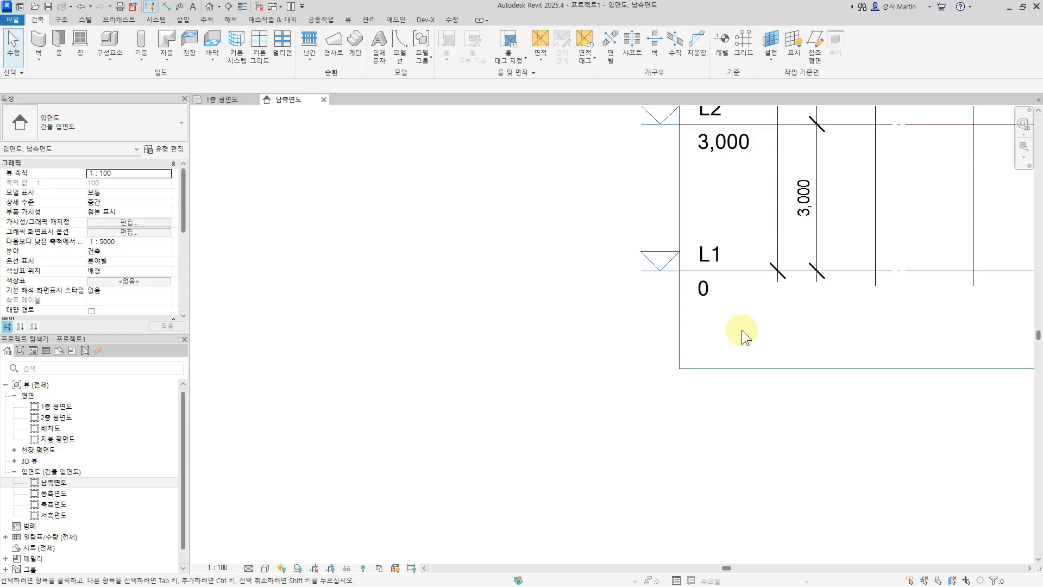
{"action": "scroll", "coordinate": [706, 374], "scroll_direction": "up", "scroll_amount": 3}
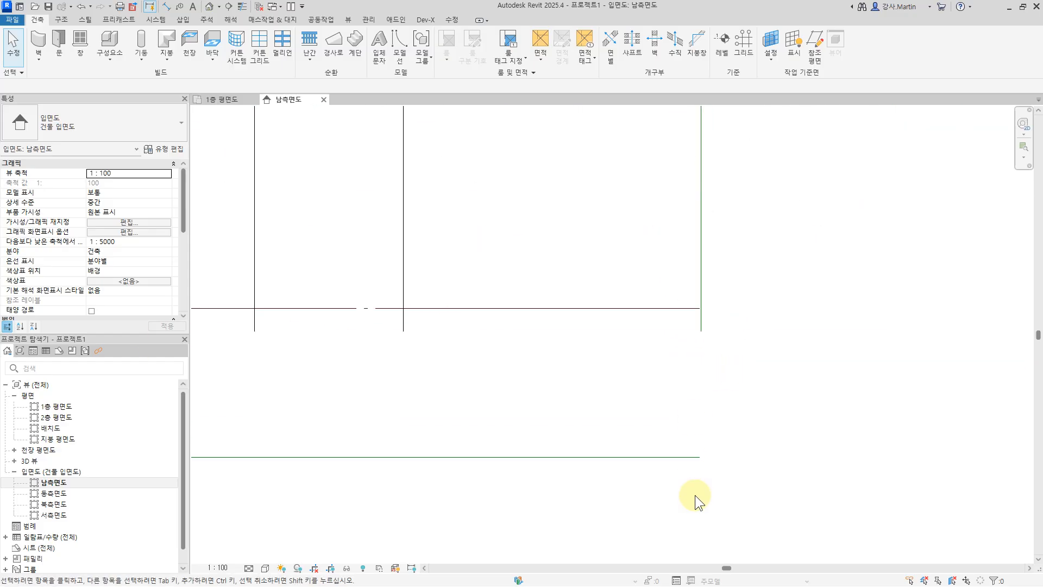
{"action": "left_click", "coordinate": [690, 455]}
{"action": "left_click", "coordinate": [699, 327]}
{"action": "left_click_drag", "start_coordinate": [700, 329], "coordinate": [733, 458]}
Step: Adjust the end of the reference plane below L1 at its corner with the vertical plane beyond grid X6
{"action": "left_click", "coordinate": [685, 456]}
{"action": "scroll", "coordinate": [705, 475], "scroll_direction": "up", "scroll_amount": 5}
{"action": "scroll", "coordinate": [672, 409], "scroll_direction": "up", "scroll_amount": 1}
{"action": "left_click", "coordinate": [732, 410]}
{"action": "left_click", "coordinate": [780, 461]}
Step: Adjust the lower end of the vertical reference plane beyond grid X6 to meet the reference plane below L1
{"action": "scroll", "coordinate": [751, 368], "scroll_direction": "down", "scroll_amount": 2}
{"action": "scroll", "coordinate": [536, 275], "scroll_direction": "down", "scroll_amount": 2}
{"action": "left_click", "coordinate": [550, 210]}
{"action": "left_click_drag", "start_coordinate": [553, 270], "coordinate": [567, 354]}
{"action": "left_click", "coordinate": [629, 449]}
{"action": "scroll", "coordinate": [673, 331], "scroll_direction": "down", "scroll_amount": 4}
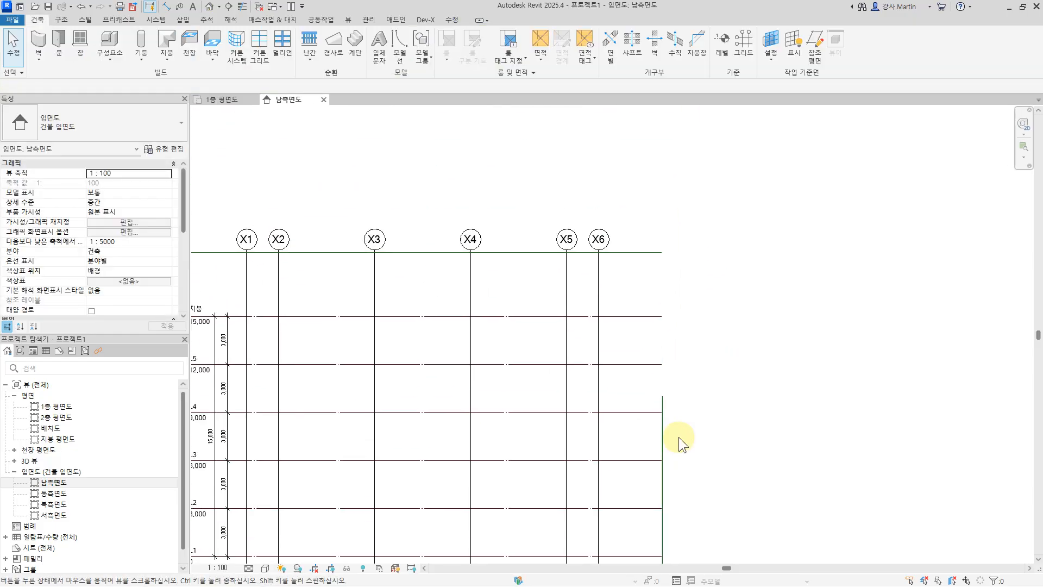
Step: Extend the vertical reference plane beyond grid X6 up to meet the reference plane above the roof level
{"action": "scroll", "coordinate": [679, 436], "scroll_direction": "up", "scroll_amount": 2}
{"action": "left_click", "coordinate": [662, 486]}
{"action": "left_click_drag", "start_coordinate": [661, 477], "coordinate": [637, 220]}
{"action": "scroll", "coordinate": [637, 219], "scroll_direction": "up", "scroll_amount": 5}
{"action": "left_click", "coordinate": [699, 354]}
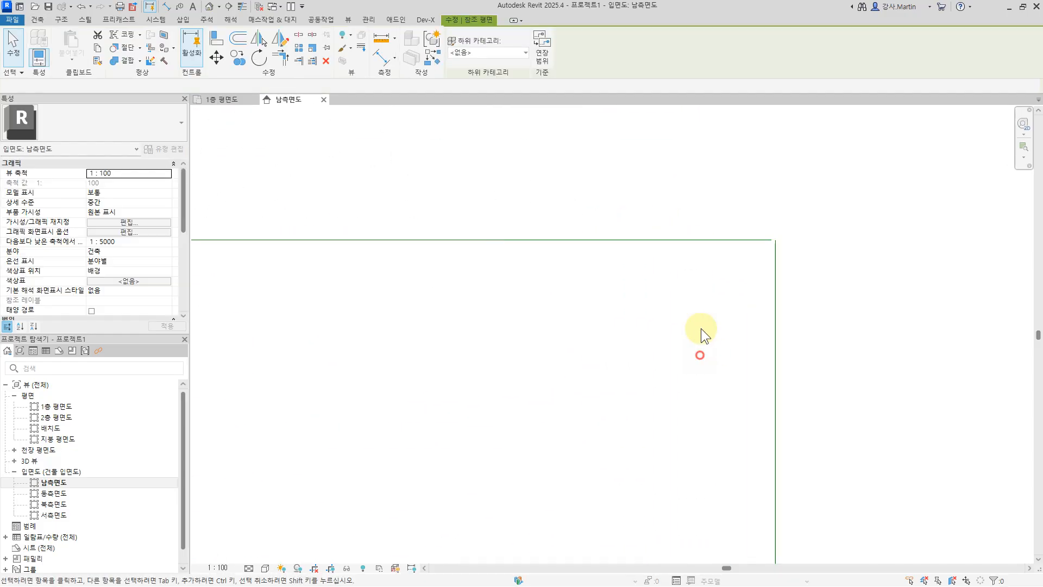
{"action": "left_click", "coordinate": [735, 239]}
{"action": "left_click", "coordinate": [839, 317]}
{"action": "scroll", "coordinate": [840, 318], "scroll_direction": "down", "scroll_amount": 3}
{"action": "left_click", "coordinate": [785, 318]}
{"action": "left_click", "coordinate": [868, 366]}
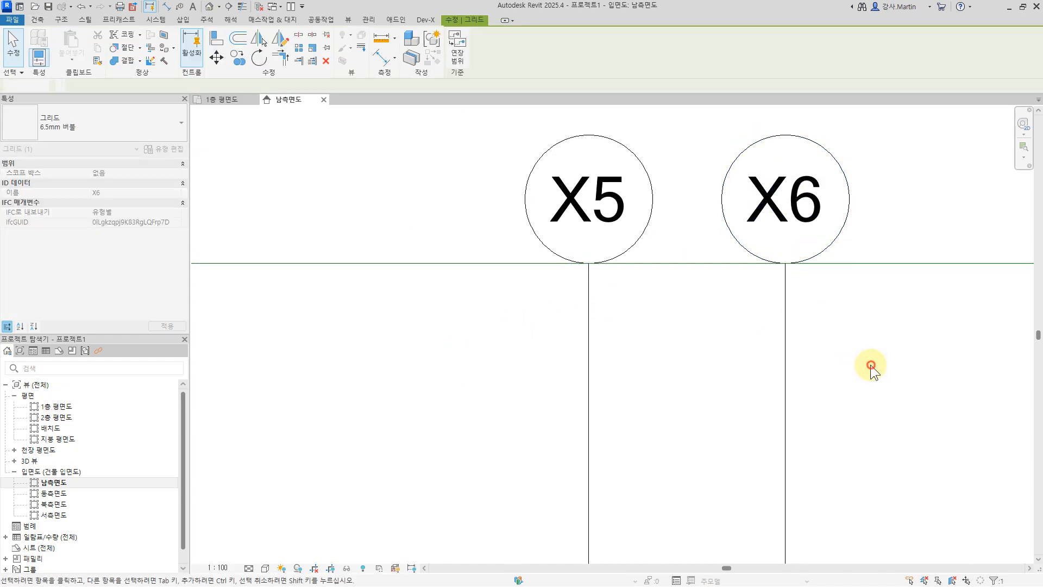
Step: Extend the vertical reference plane beside grid X1 up to the reference plane above the roof and adjust their shared corner
{"action": "scroll", "coordinate": [859, 350], "scroll_direction": "down", "scroll_amount": 4}
{"action": "scroll", "coordinate": [858, 350], "scroll_direction": "down", "scroll_amount": 2}
{"action": "scroll", "coordinate": [382, 367], "scroll_direction": "up", "scroll_amount": 3}
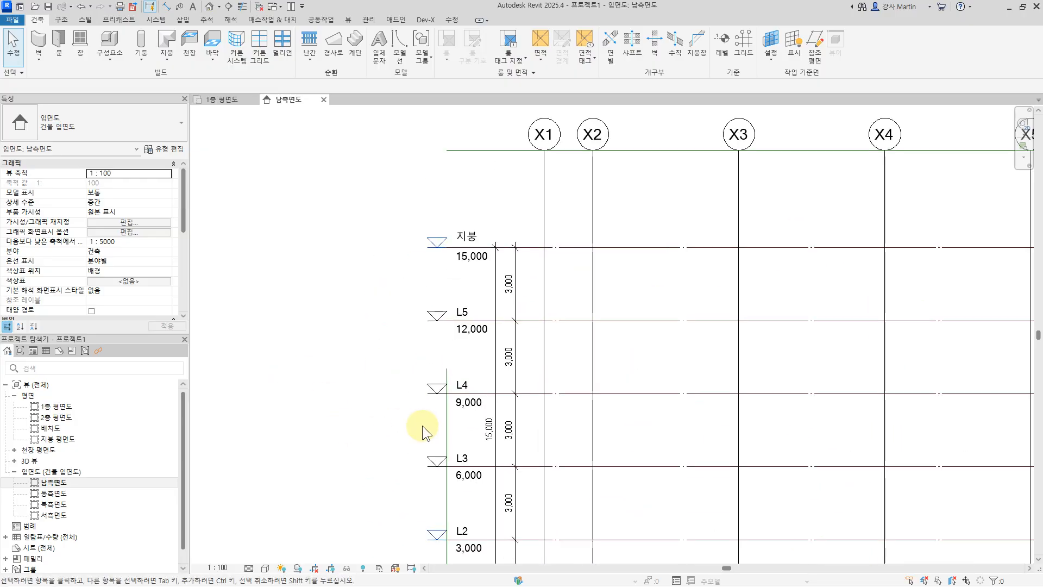
{"action": "left_click", "coordinate": [446, 435]}
{"action": "left_click_drag", "start_coordinate": [447, 368], "coordinate": [451, 151]}
{"action": "scroll", "coordinate": [433, 135], "scroll_direction": "up", "scroll_amount": 10}
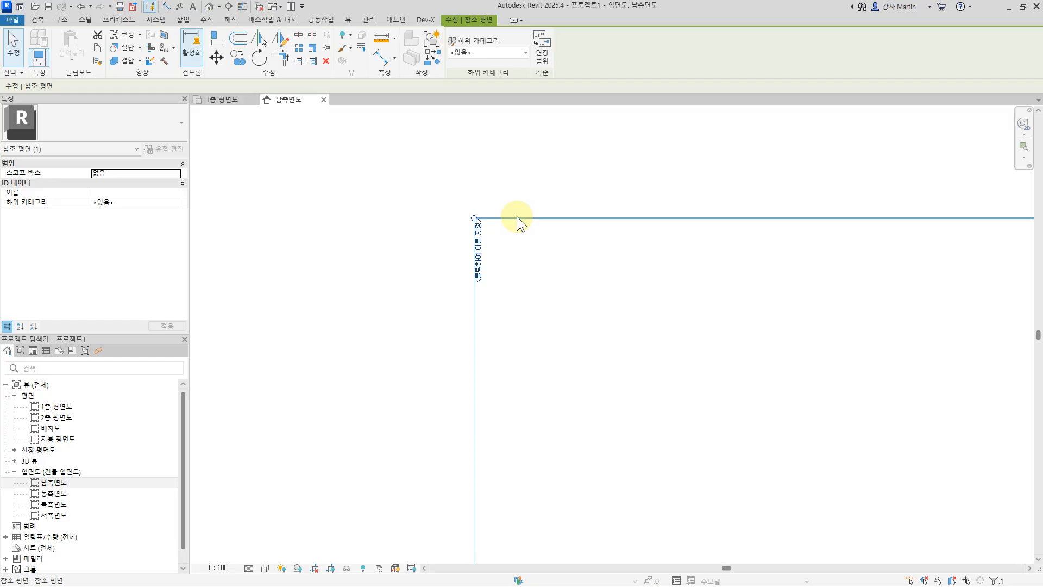
{"action": "scroll", "coordinate": [431, 216], "scroll_direction": "up", "scroll_amount": 3}
{"action": "left_click_drag", "start_coordinate": [549, 216], "coordinate": [543, 215]}
{"action": "key", "text": "Escape"}
{"action": "scroll", "coordinate": [644, 353], "scroll_direction": "down", "scroll_amount": 8}
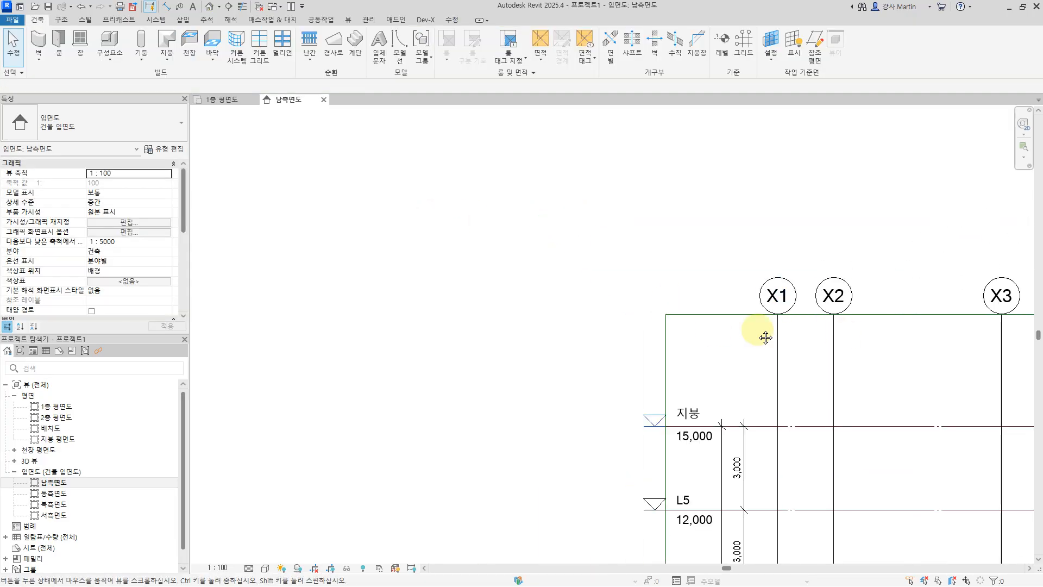
Step: Place an aligned dimension string across grids X1, X2 and X3 above the roof level
{"action": "middle_click_drag", "start_coordinate": [738, 428], "coordinate": [594, 390]}
{"action": "scroll", "coordinate": [594, 390], "scroll_direction": "down", "scroll_amount": 2}
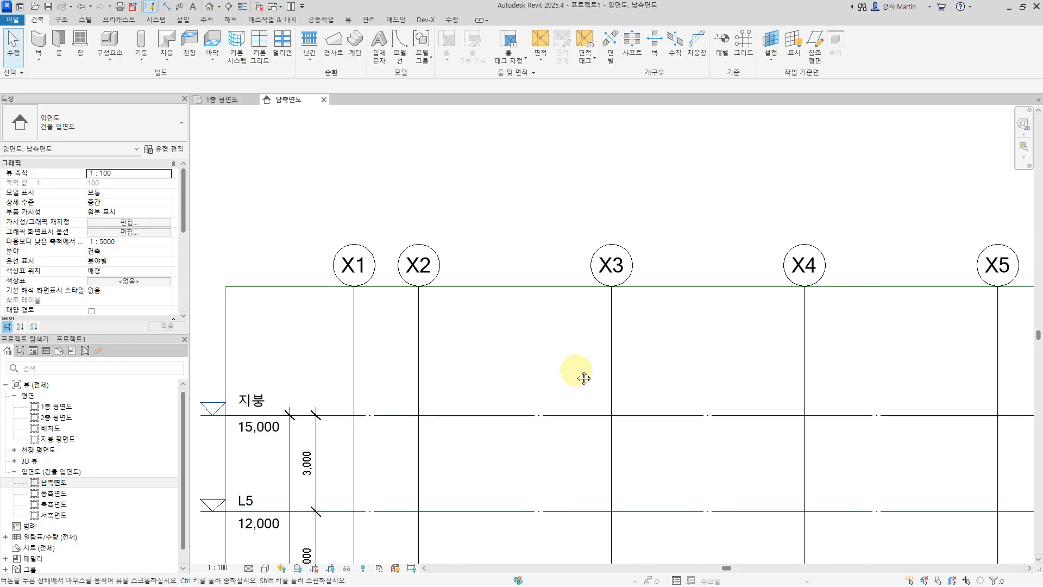
{"action": "left_click", "coordinate": [451, 20]}
{"action": "left_click", "coordinate": [380, 56]}
{"action": "left_click", "coordinate": [354, 326]}
{"action": "left_click", "coordinate": [418, 346]}
{"action": "left_click", "coordinate": [611, 376]}
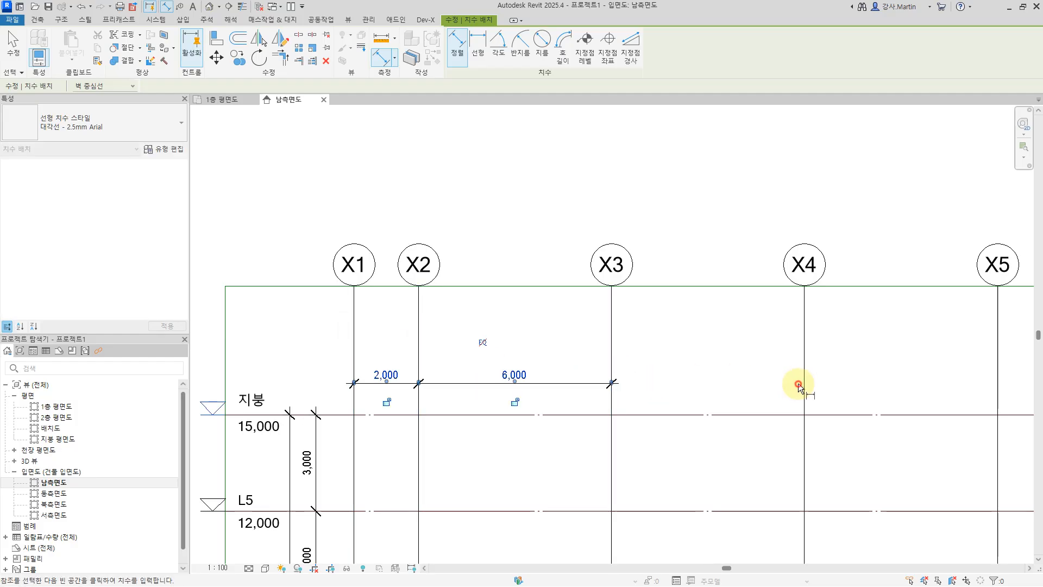
{"action": "left_click", "coordinate": [797, 383]}
Step: Edit the witness lines of the grid dimension string to include grids X4, X5 and X6
{"action": "middle_click_drag", "start_coordinate": [585, 375], "coordinate": [502, 298]}
{"action": "left_click", "coordinate": [425, 310]}
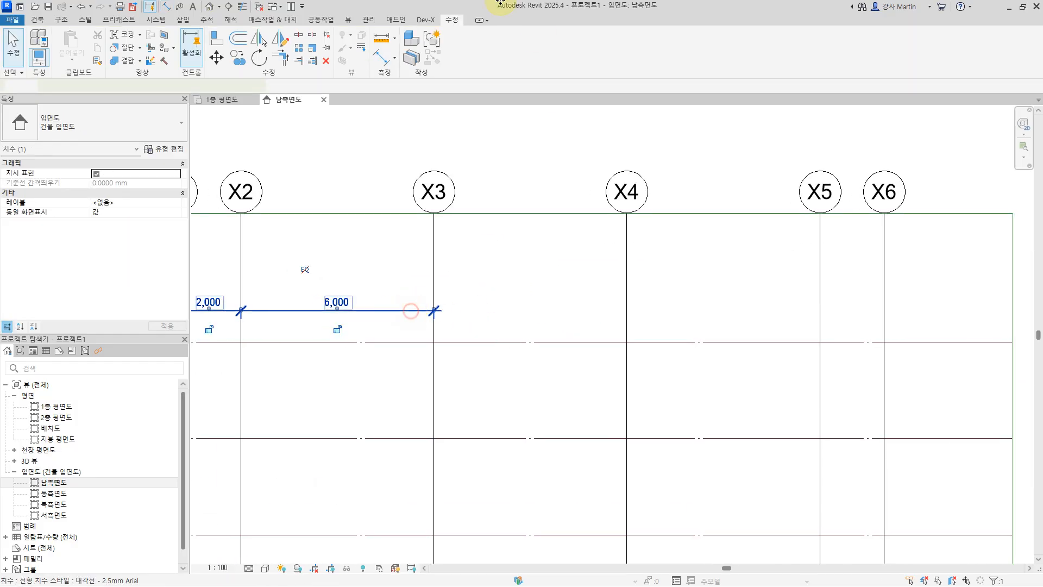
{"action": "left_click", "coordinate": [591, 52]}
{"action": "left_click", "coordinate": [628, 305]}
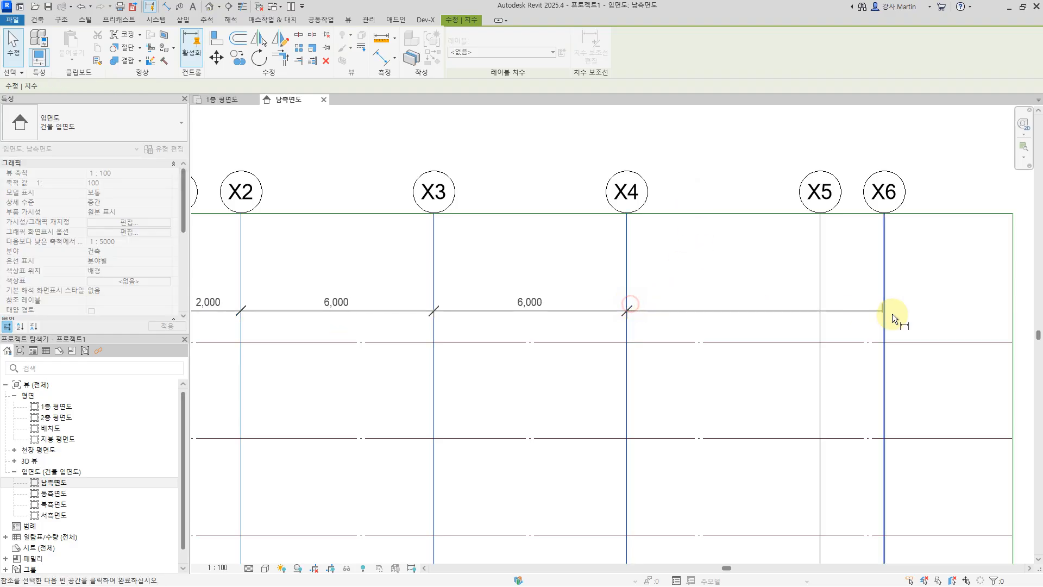
{"action": "left_click", "coordinate": [819, 312]}
{"action": "left_click", "coordinate": [883, 319]}
{"action": "left_click", "coordinate": [448, 258]}
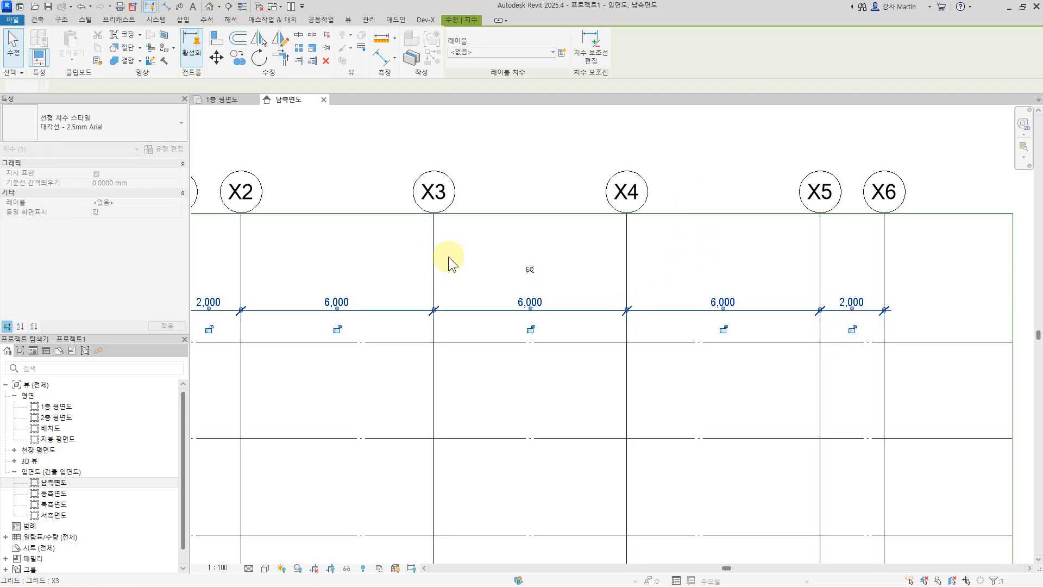
Step: Add an overall aligned dimension from grid X1 to X6 above the individual grid dimensions
{"action": "scroll", "coordinate": [544, 190], "scroll_direction": "down", "scroll_amount": 2}
{"action": "left_click", "coordinate": [380, 58]}
{"action": "left_click", "coordinate": [308, 326]}
{"action": "left_click", "coordinate": [772, 336]}
{"action": "left_click", "coordinate": [800, 259]}
{"action": "key", "text": "Escape"}
Step: Move both grid dimension strings up closer to the reference plane above the roof level
{"action": "left_click", "coordinate": [693, 276]}
{"action": "left_click", "coordinate": [701, 257], "text": "ctrl"}
{"action": "left_click_drag", "start_coordinate": [702, 258], "coordinate": [705, 228]}
{"action": "key", "text": "Escape"}
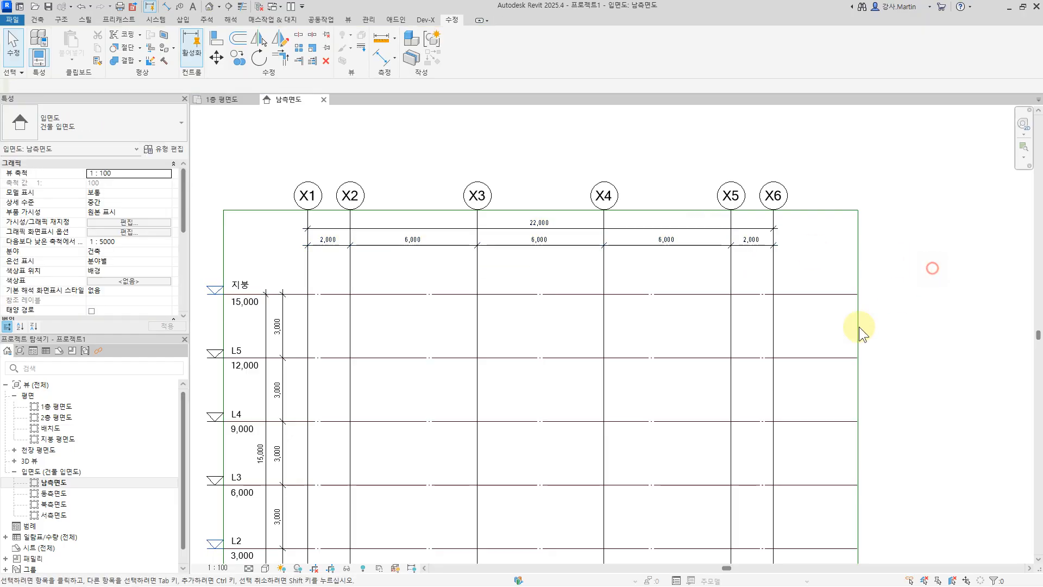
Step: In the east elevation (동측면도), stretch the Y grids up to the upper reference plane and down to the reference plane below L1
{"action": "scroll", "coordinate": [813, 323], "scroll_direction": "down", "scroll_amount": 2}
{"action": "middle_click_drag", "start_coordinate": [813, 323], "coordinate": [782, 305]}
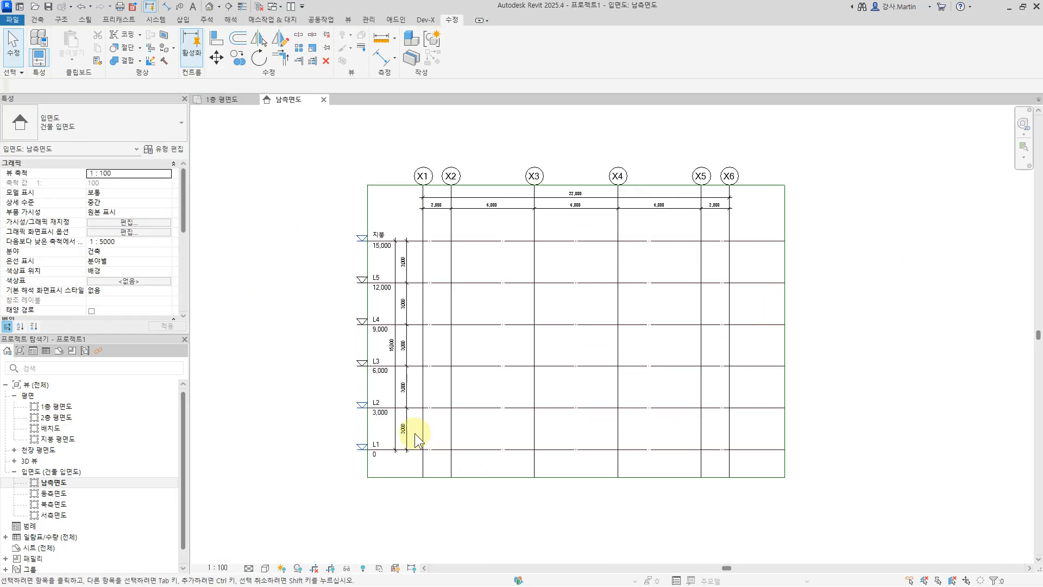
{"action": "middle_click_drag", "start_coordinate": [273, 426], "coordinate": [287, 432]}
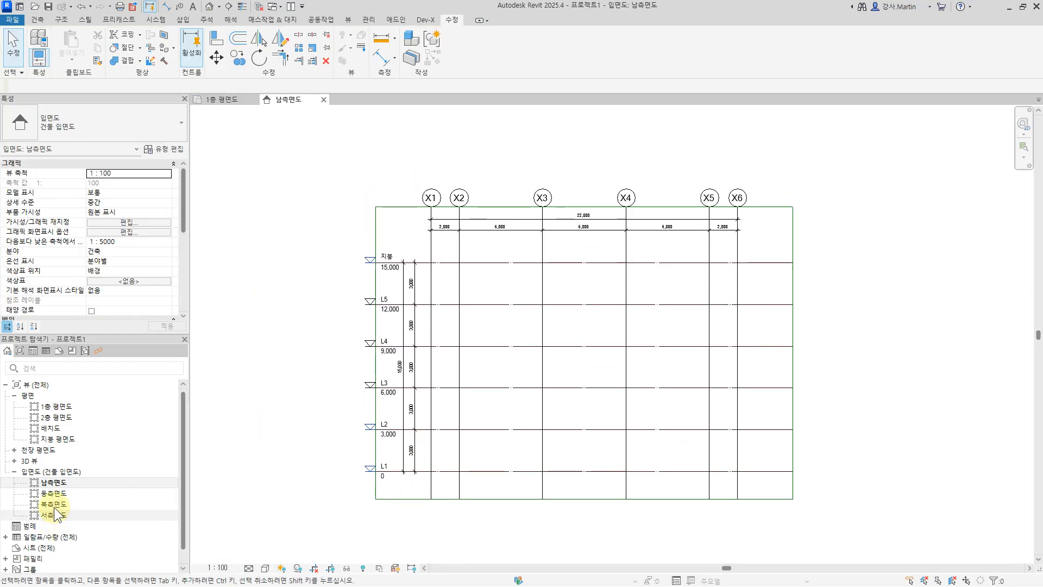
{"action": "left_click", "coordinate": [54, 492]}
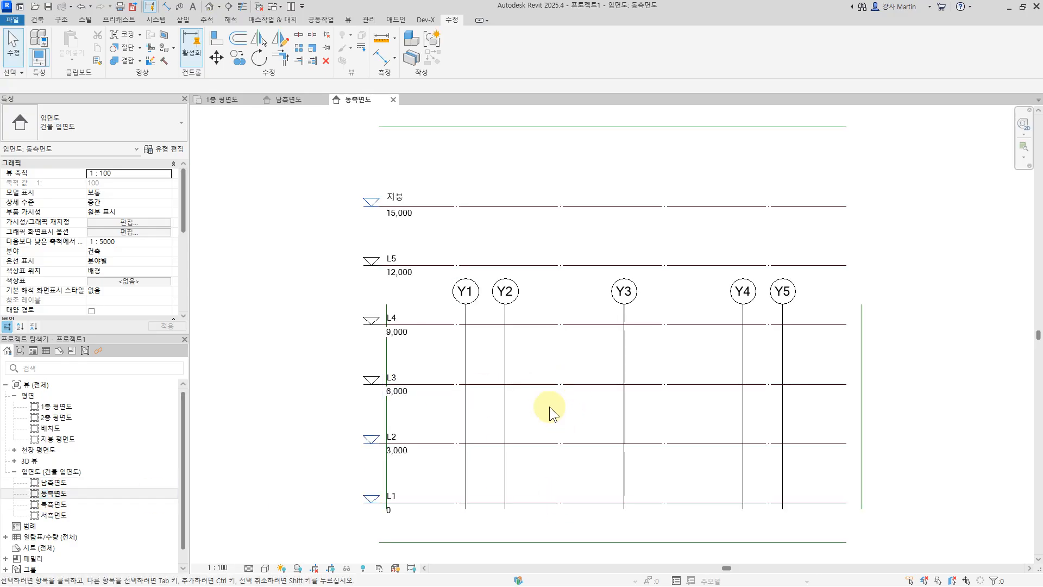
{"action": "scroll", "coordinate": [546, 402], "scroll_direction": "down", "scroll_amount": 2}
{"action": "left_click", "coordinate": [536, 340]}
{"action": "left_click_drag", "start_coordinate": [537, 339], "coordinate": [535, 214]}
{"action": "left_click_drag", "start_coordinate": [527, 506], "coordinate": [531, 526]}
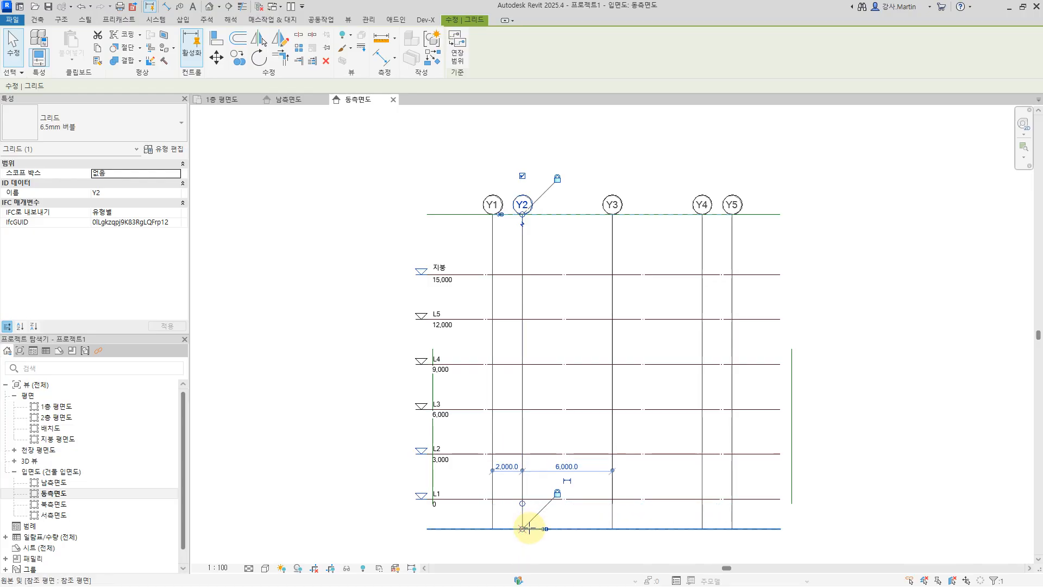
Step: Align the head ends of the level lines with the vertical reference plane beside grid Y1
{"action": "scroll", "coordinate": [432, 530], "scroll_direction": "up", "scroll_amount": 3}
{"action": "scroll", "coordinate": [483, 478], "scroll_direction": "up", "scroll_amount": 1}
{"action": "middle_click_drag", "start_coordinate": [482, 478], "coordinate": [587, 433]}
{"action": "left_click", "coordinate": [627, 312]}
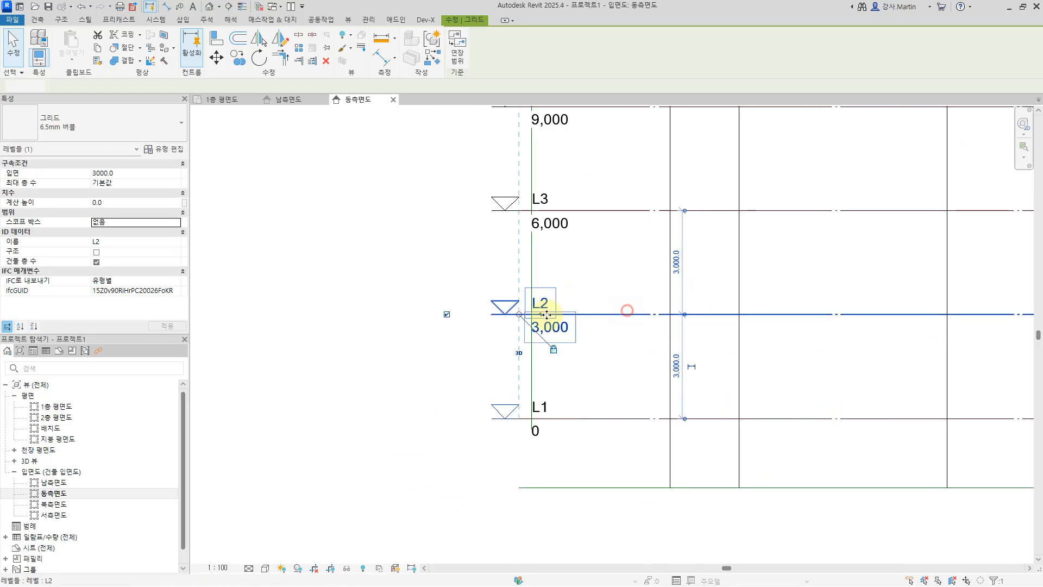
{"action": "scroll", "coordinate": [519, 314], "scroll_direction": "up", "scroll_amount": 5}
{"action": "left_click_drag", "start_coordinate": [518, 313], "coordinate": [544, 317]}
{"action": "left_click", "coordinate": [735, 446]}
Step: Extend the vertical reference plane beside grid Y1 down to the plane below L1 and trim that plane's end to the corner
{"action": "scroll", "coordinate": [722, 441], "scroll_direction": "down", "scroll_amount": 3}
{"action": "middle_click_drag", "start_coordinate": [614, 518], "coordinate": [565, 379]}
{"action": "scroll", "coordinate": [565, 379], "scroll_direction": "up", "scroll_amount": 3}
{"action": "left_click", "coordinate": [553, 358]}
{"action": "left_click_drag", "start_coordinate": [553, 364], "coordinate": [576, 481]}
{"action": "left_click", "coordinate": [530, 482]}
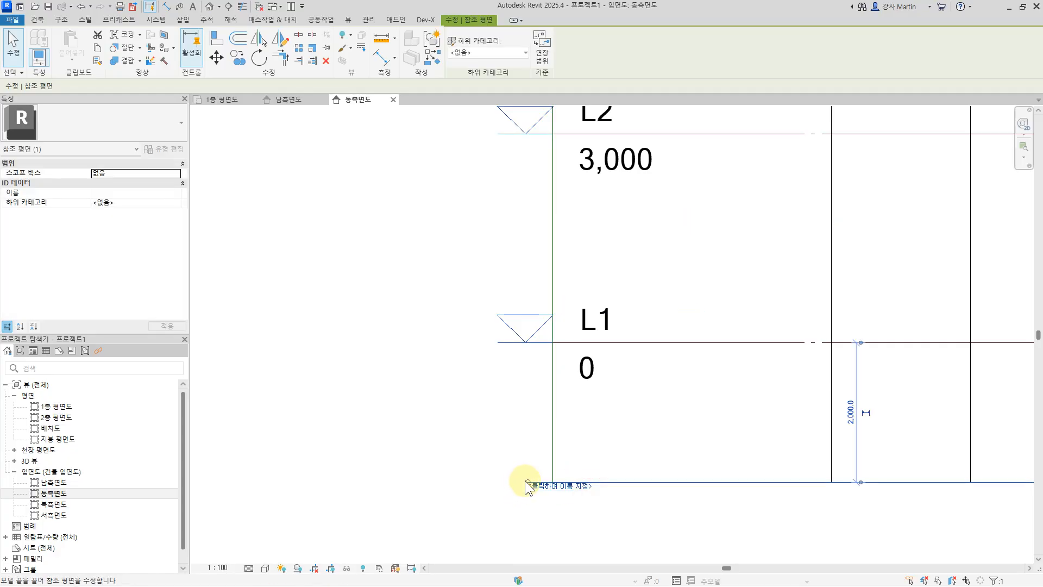
{"action": "left_click", "coordinate": [650, 435]}
Step: Extend the vertical reference plane beside grid Y1 up to the plane above the roof and trim that plane's end to the corner
{"action": "scroll", "coordinate": [668, 385], "scroll_direction": "down", "scroll_amount": 5}
{"action": "middle_click_drag", "start_coordinate": [701, 121], "coordinate": [563, 408]}
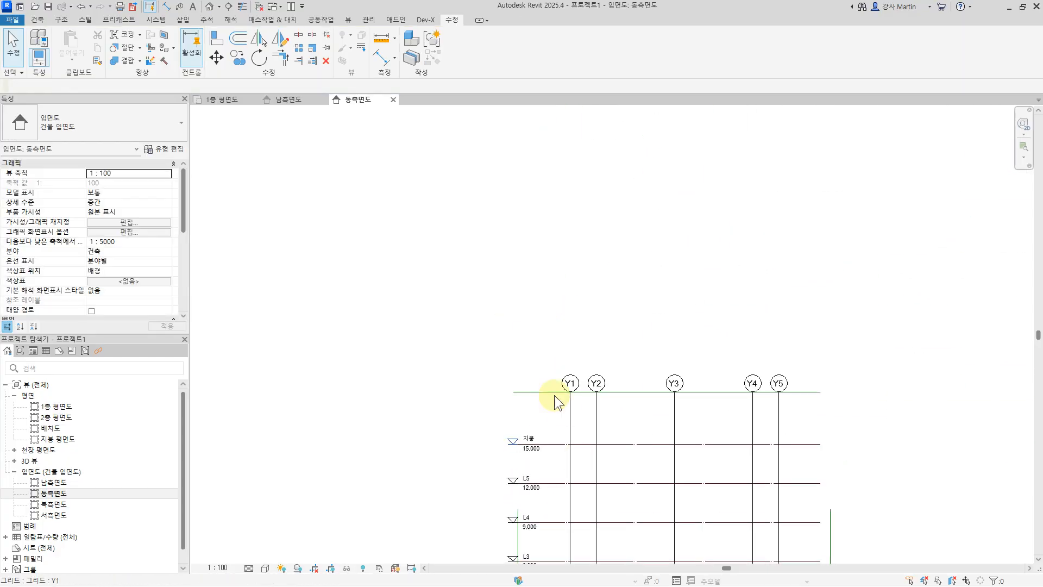
{"action": "scroll", "coordinate": [542, 426], "scroll_direction": "up", "scroll_amount": 1}
{"action": "left_click", "coordinate": [511, 547]}
{"action": "left_click_drag", "start_coordinate": [512, 547], "coordinate": [508, 372]}
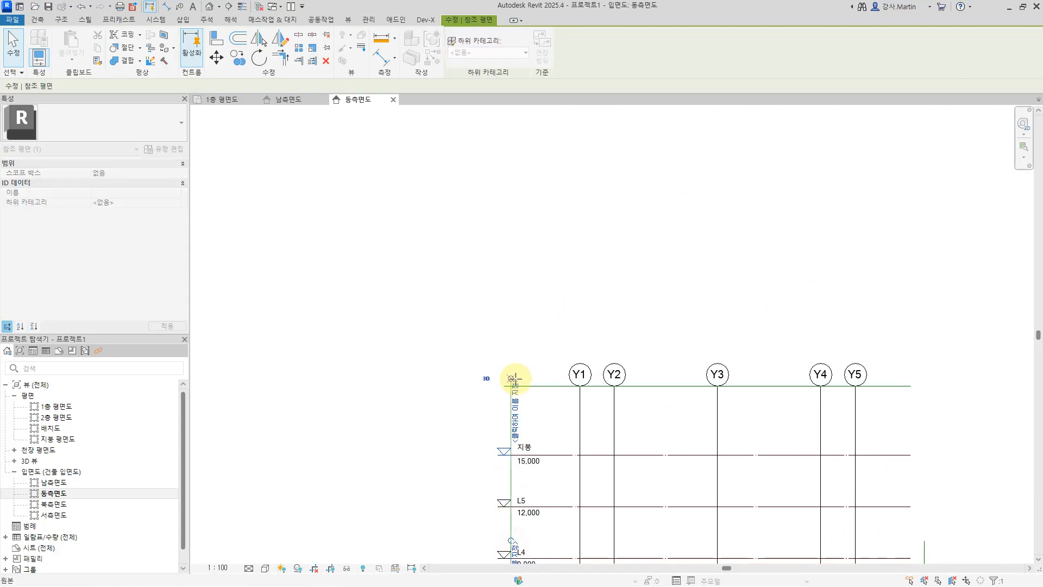
{"action": "scroll", "coordinate": [519, 378], "scroll_direction": "up", "scroll_amount": 3}
{"action": "left_click", "coordinate": [556, 385]}
{"action": "left_click_drag", "start_coordinate": [483, 383], "coordinate": [495, 384]}
{"action": "left_click", "coordinate": [563, 302]}
Step: Extend the vertical reference plane beyond grid Y5 upward and join it with the reference plane above the roof at the corner
{"action": "scroll", "coordinate": [607, 317], "scroll_direction": "down", "scroll_amount": 4}
{"action": "middle_click_drag", "start_coordinate": [1026, 374], "coordinate": [543, 282]}
{"action": "scroll", "coordinate": [543, 380], "scroll_direction": "up", "scroll_amount": 1}
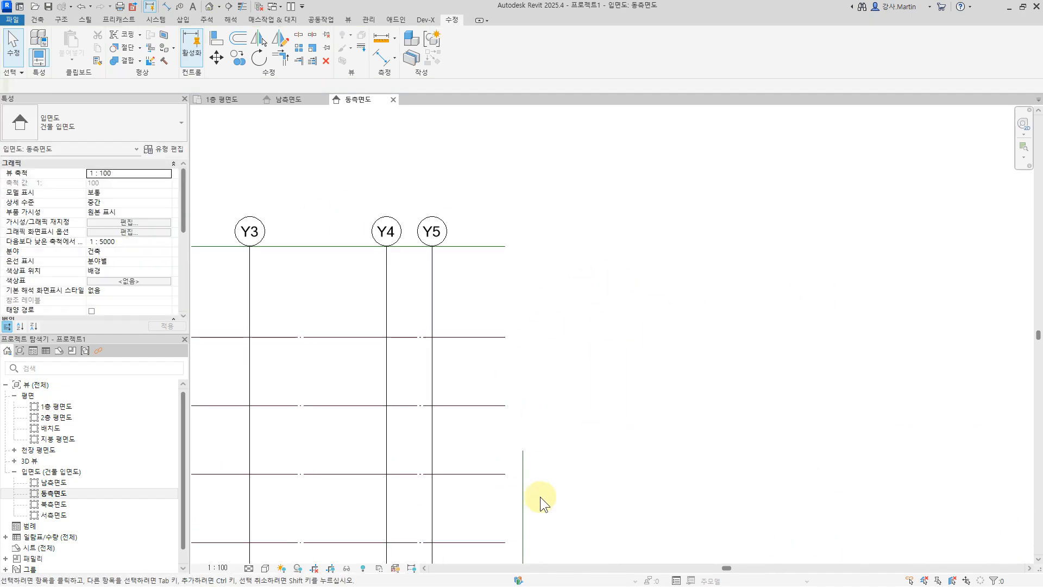
{"action": "left_click", "coordinate": [524, 470]}
{"action": "left_click_drag", "start_coordinate": [524, 451], "coordinate": [599, 252]}
{"action": "scroll", "coordinate": [476, 252], "scroll_direction": "up", "scroll_amount": 2}
{"action": "scroll", "coordinate": [476, 252], "scroll_direction": "up", "scroll_amount": 1}
{"action": "left_click", "coordinate": [475, 237]}
Step: Extend the ends of the level lines toward the vertical reference plane beyond grid Y5
{"action": "left_click", "coordinate": [553, 479]}
{"action": "left_click_drag", "start_coordinate": [554, 479], "coordinate": [599, 479]}
{"action": "left_click", "coordinate": [728, 429]}
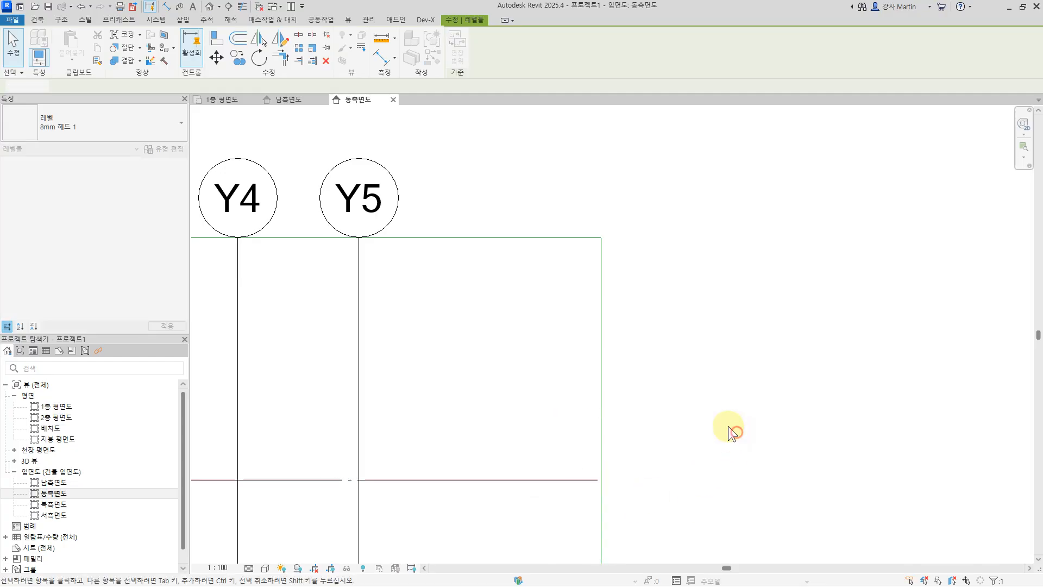
Step: Extend the vertical reference plane beyond grid Y5 and the reference plane below L1 to meet at their corner
{"action": "scroll", "coordinate": [730, 461], "scroll_direction": "down", "scroll_amount": 5}
{"action": "middle_click_drag", "start_coordinate": [740, 528], "coordinate": [457, 148]}
{"action": "scroll", "coordinate": [543, 195], "scroll_direction": "up", "scroll_amount": 3}
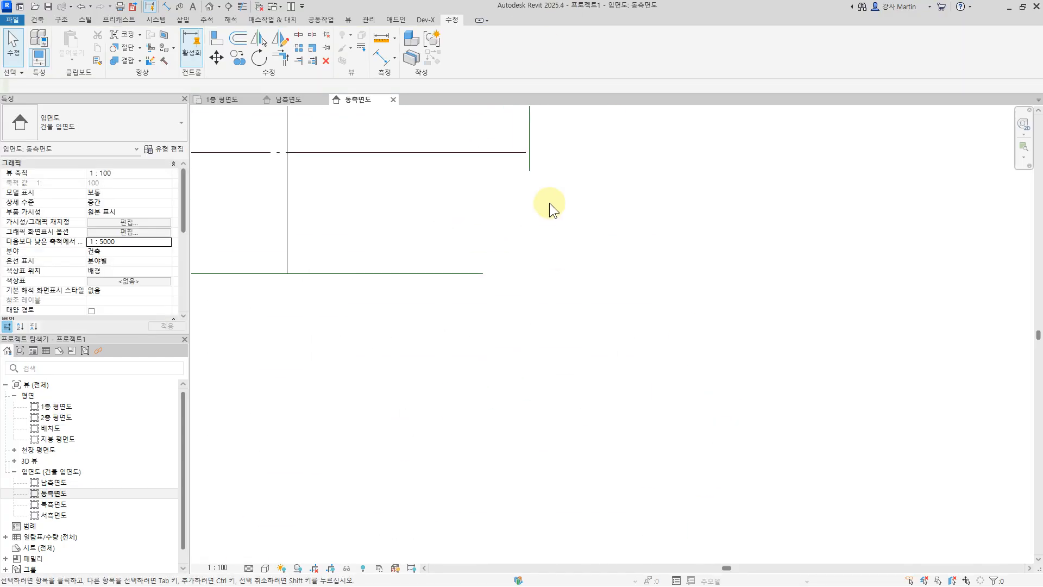
{"action": "left_click", "coordinate": [529, 180]}
{"action": "left_click_drag", "start_coordinate": [530, 183], "coordinate": [530, 273]}
{"action": "left_click", "coordinate": [478, 273]}
{"action": "left_click", "coordinate": [631, 299]}
Step: Create floor plan views for levels L3, L4 and L5
{"action": "scroll", "coordinate": [722, 242], "scroll_direction": "down", "scroll_amount": 3}
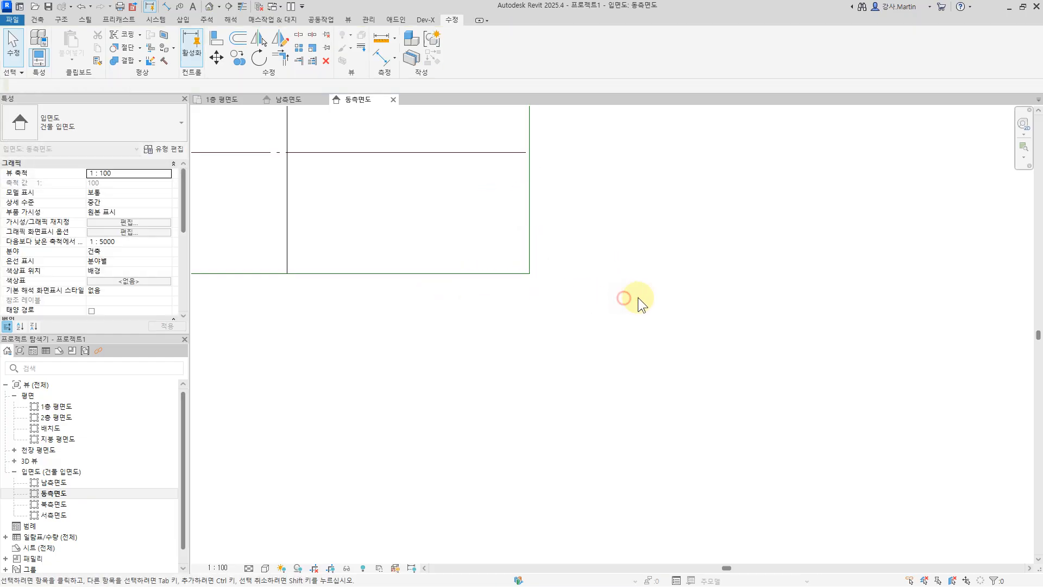
{"action": "middle_click_drag", "start_coordinate": [723, 243], "coordinate": [904, 430]}
{"action": "scroll", "coordinate": [904, 431], "scroll_direction": "down", "scroll_amount": 2}
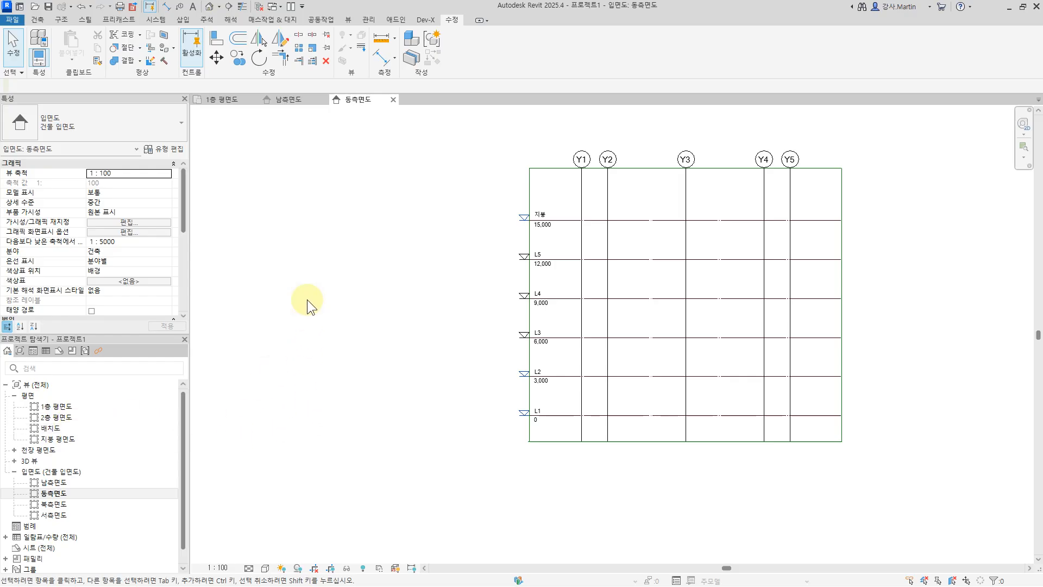
{"action": "left_click", "coordinate": [351, 21]}
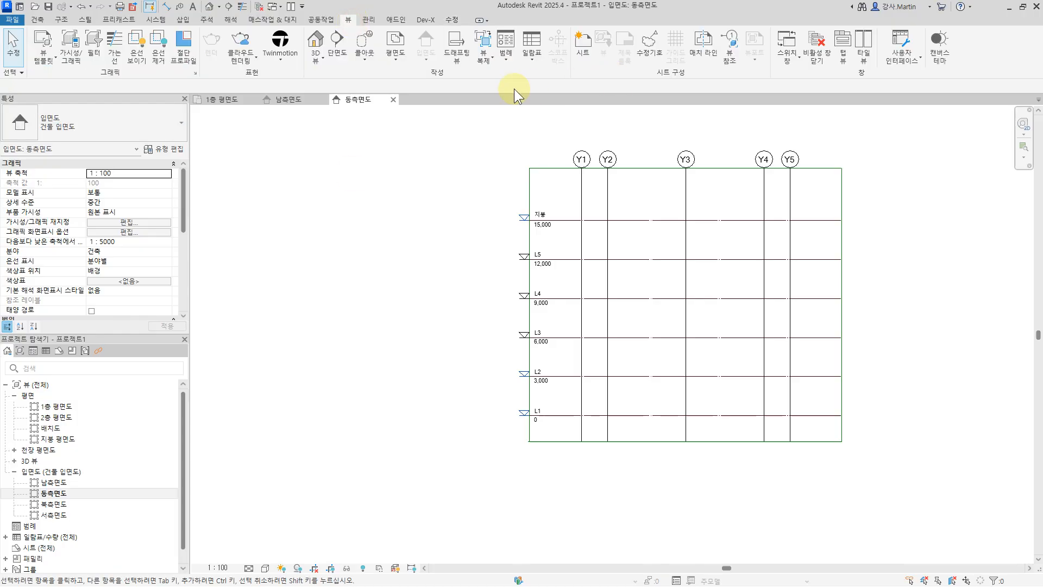
{"action": "left_click", "coordinate": [396, 61]}
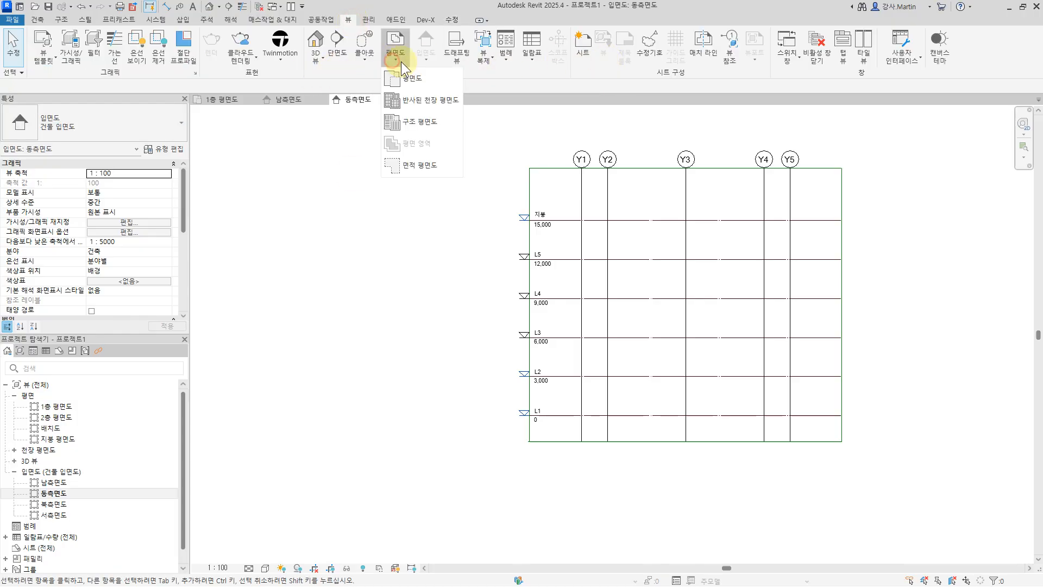
{"action": "left_click", "coordinate": [416, 88]}
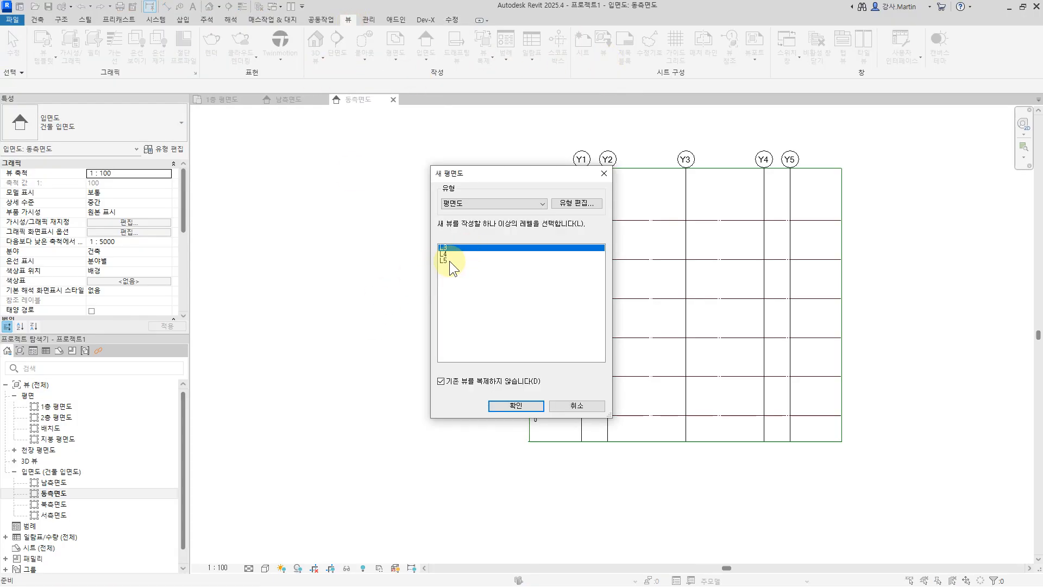
{"action": "left_click", "coordinate": [448, 259], "text": "shift"}
{"action": "left_click", "coordinate": [516, 406]}
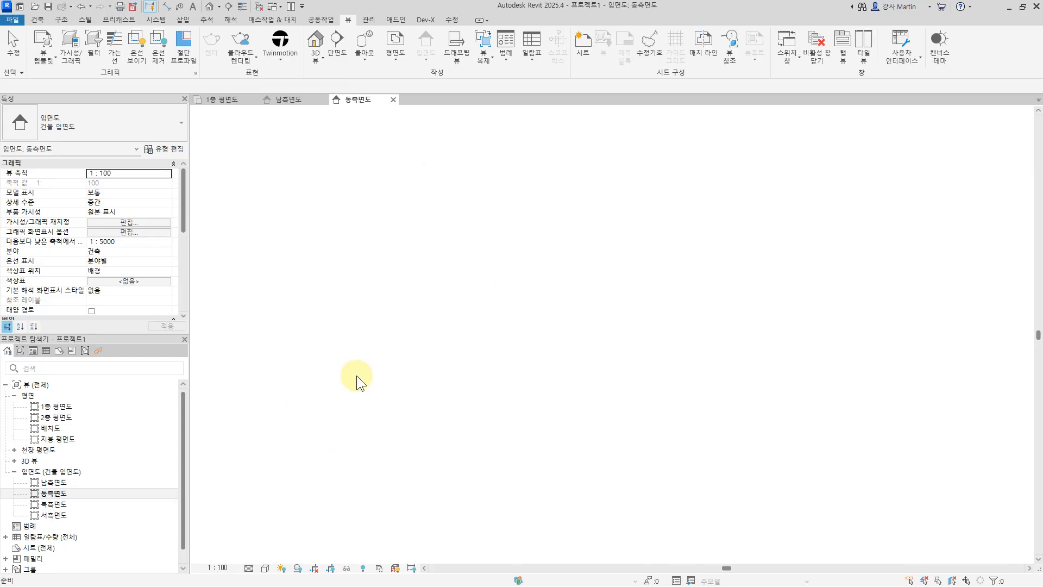
Step: Open the first floor plan view (1층 평면도)
{"action": "middle_click_drag", "start_coordinate": [865, 415], "coordinate": [781, 417]}
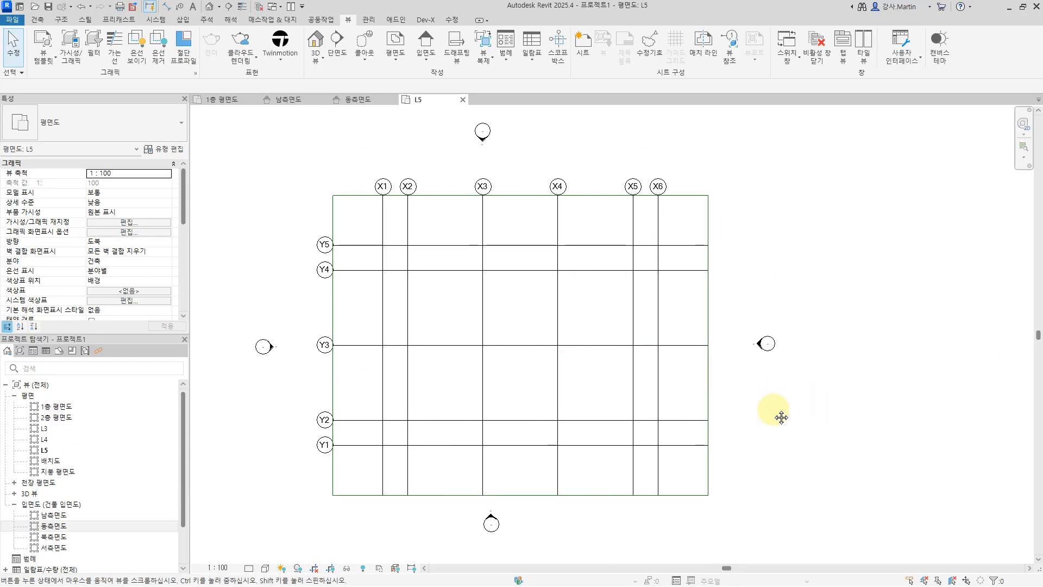
{"action": "left_click", "coordinate": [54, 409]}
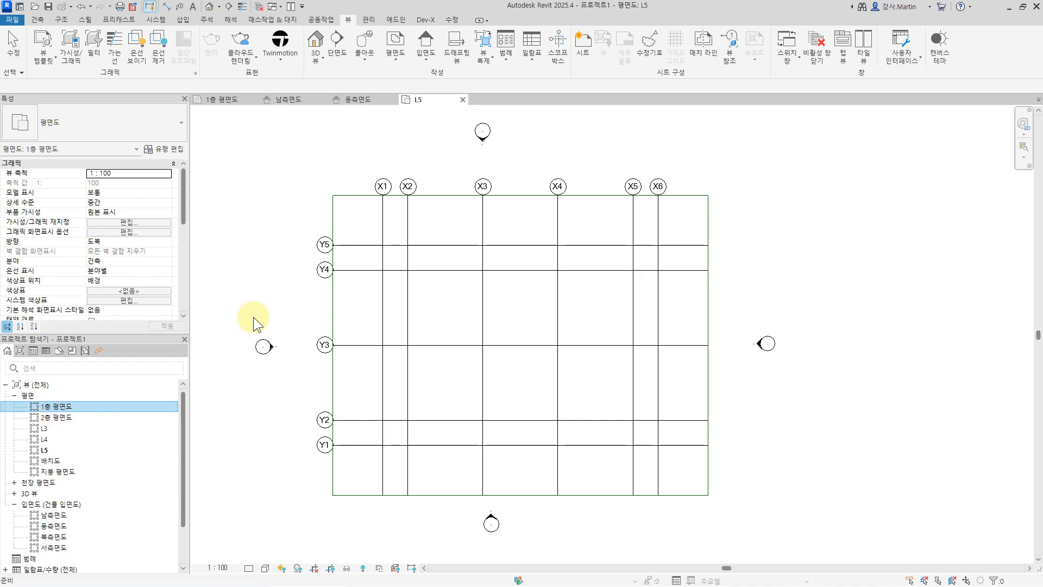
{"action": "double_click", "coordinate": [57, 406]}
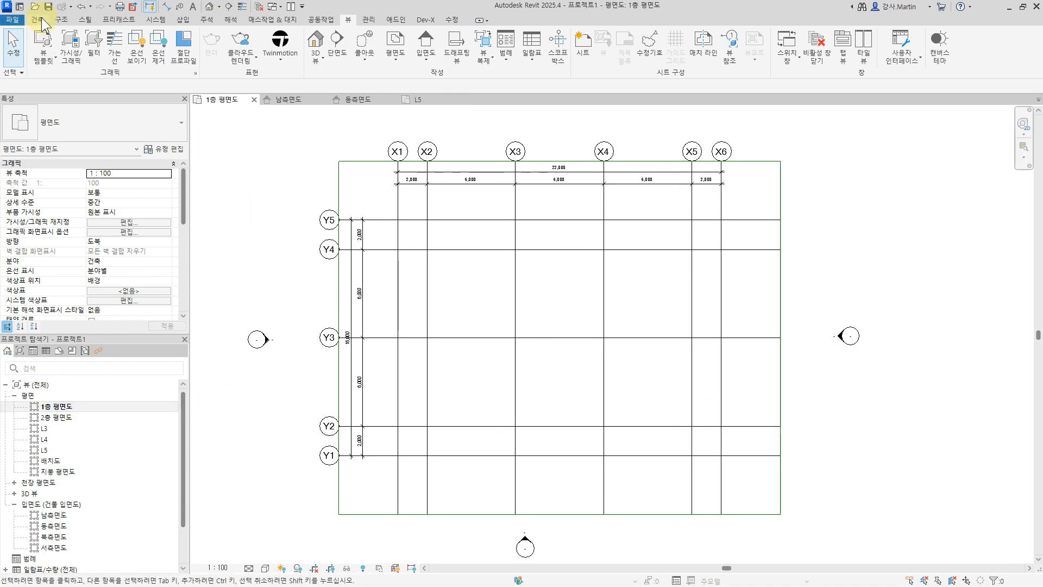
Step: Start a structural column and load the 콘크리트-직사각형-기둥 family from the 구조 기둥 > 콘크리트 library folder
{"action": "left_click", "coordinate": [58, 20]}
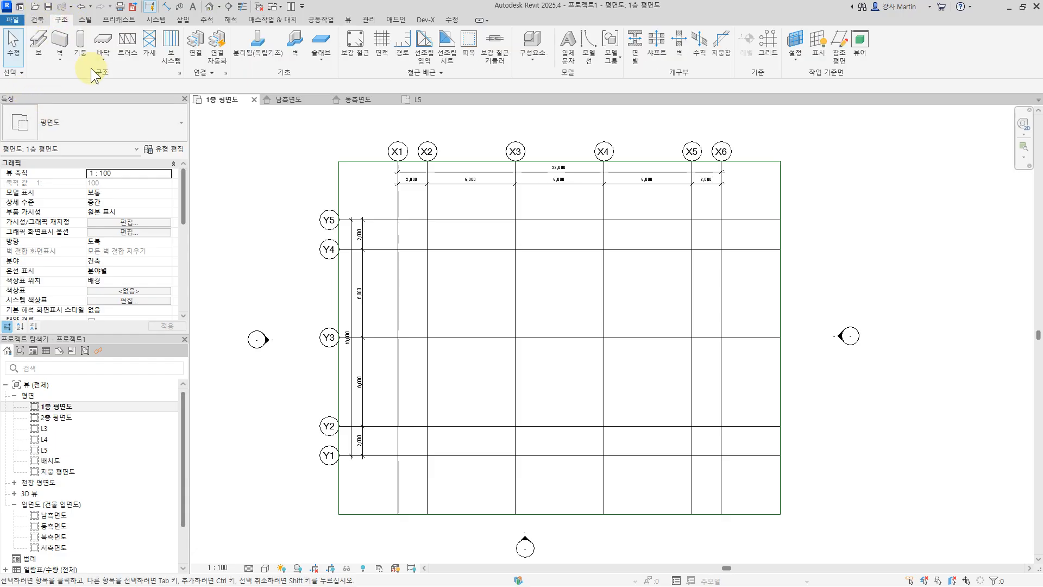
{"action": "left_click", "coordinate": [81, 40]}
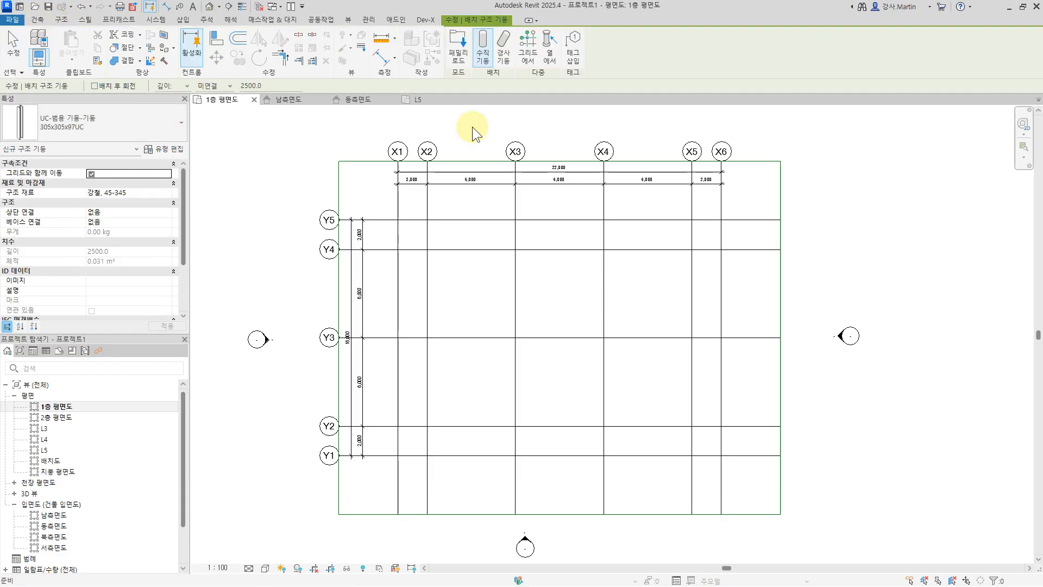
{"action": "left_click", "coordinate": [458, 52]}
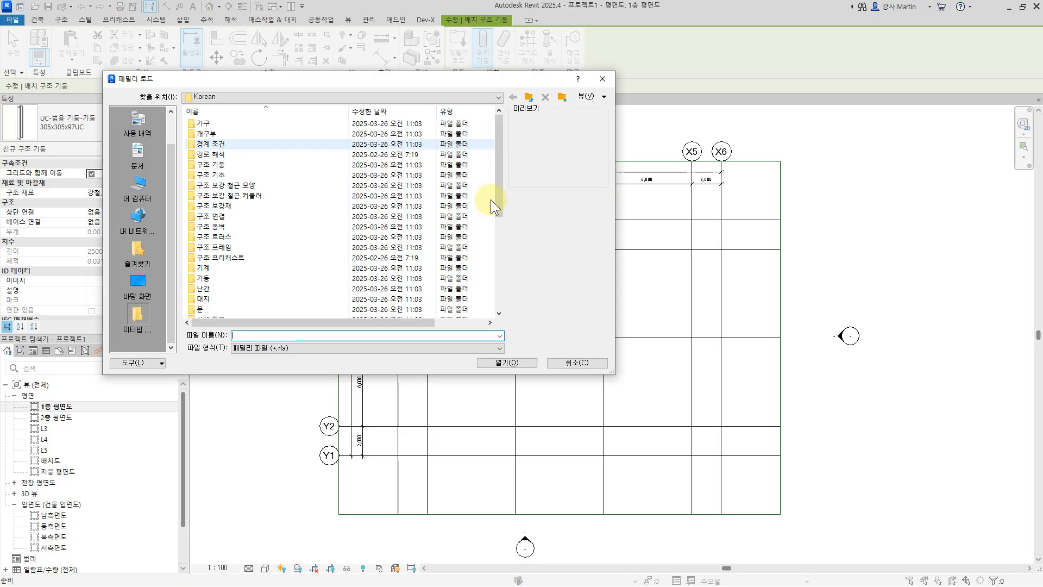
{"action": "left_click", "coordinate": [230, 163]}
{"action": "double_click", "coordinate": [230, 163]}
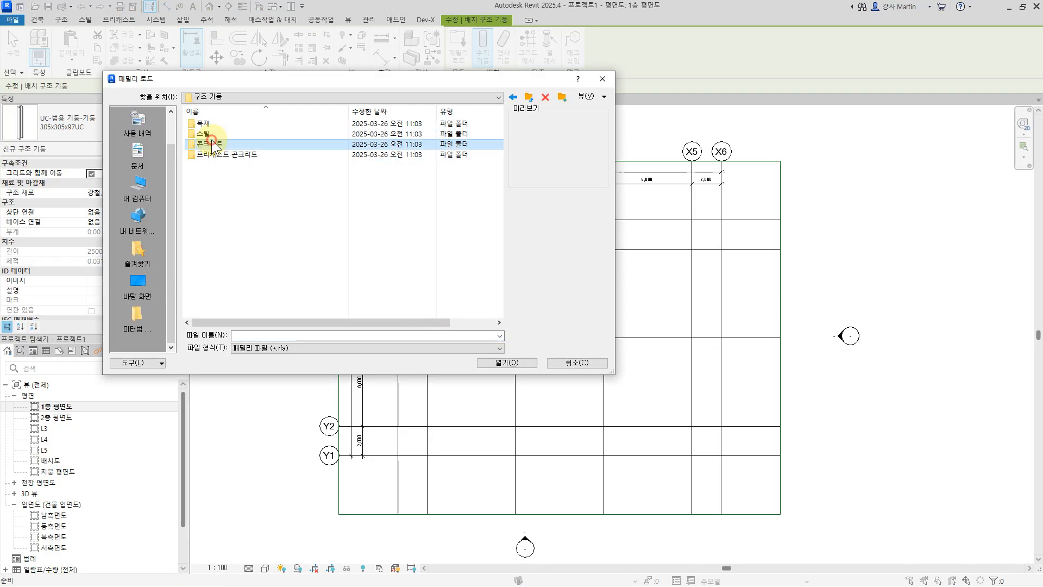
{"action": "double_click", "coordinate": [211, 144]}
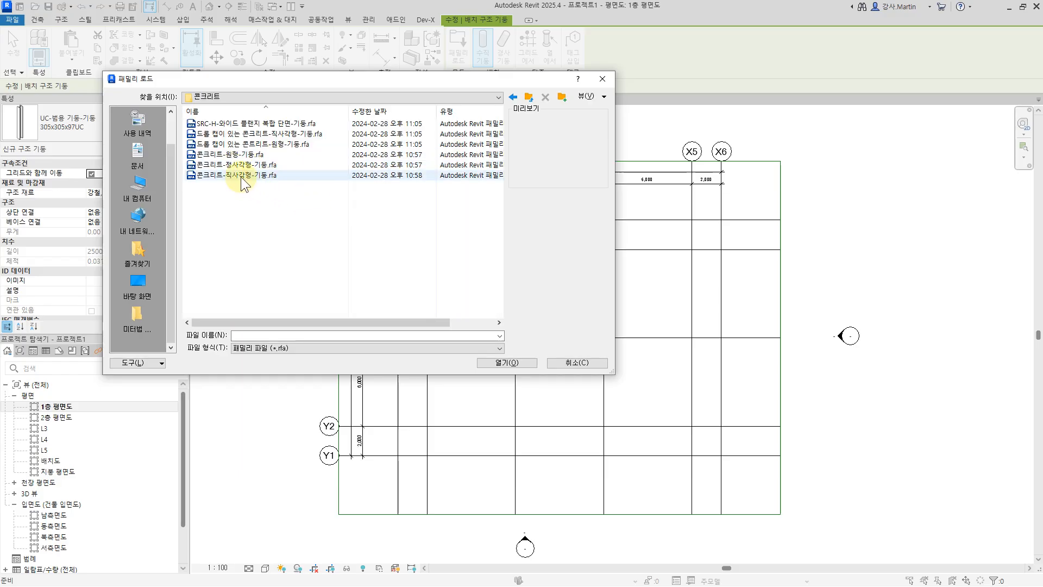
{"action": "left_click", "coordinate": [240, 177]}
{"action": "left_click", "coordinate": [501, 363]}
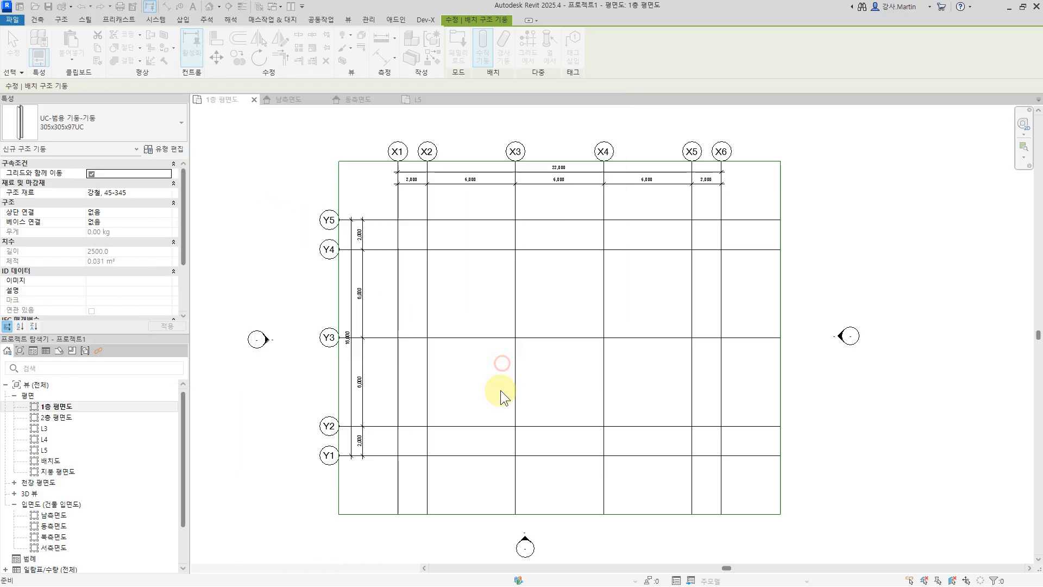
Step: Duplicate the rectangular concrete column type as 600x600 and set both b and h to 600
{"action": "left_click", "coordinate": [172, 151]}
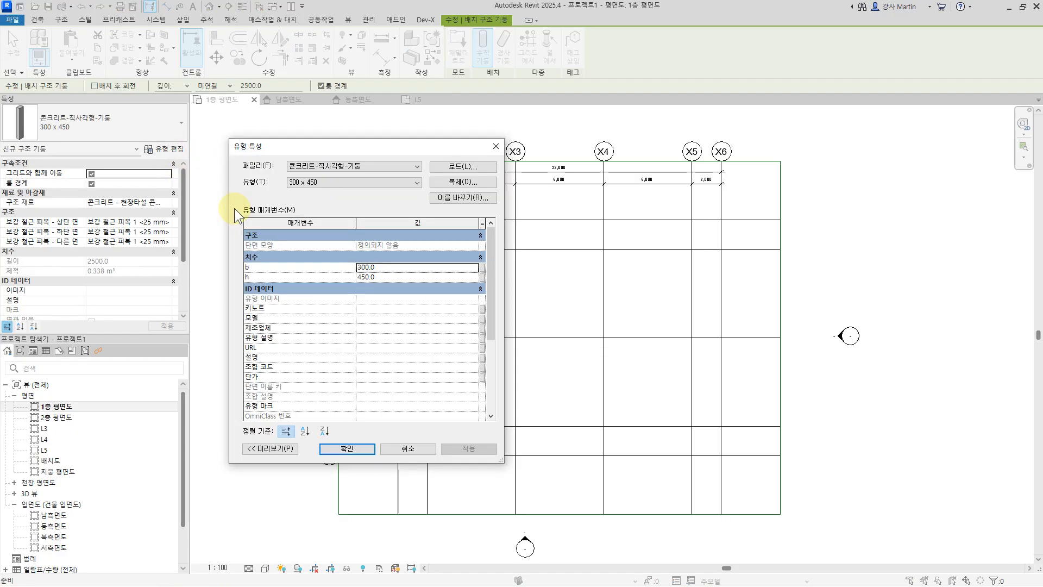
{"action": "left_click", "coordinate": [460, 181]}
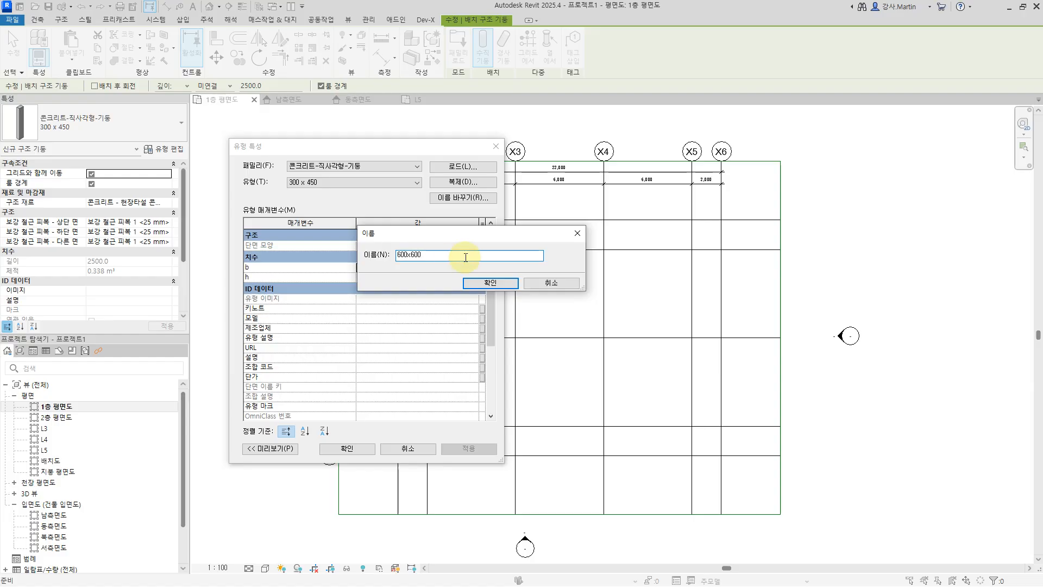
{"action": "left_click", "coordinate": [539, 282]}
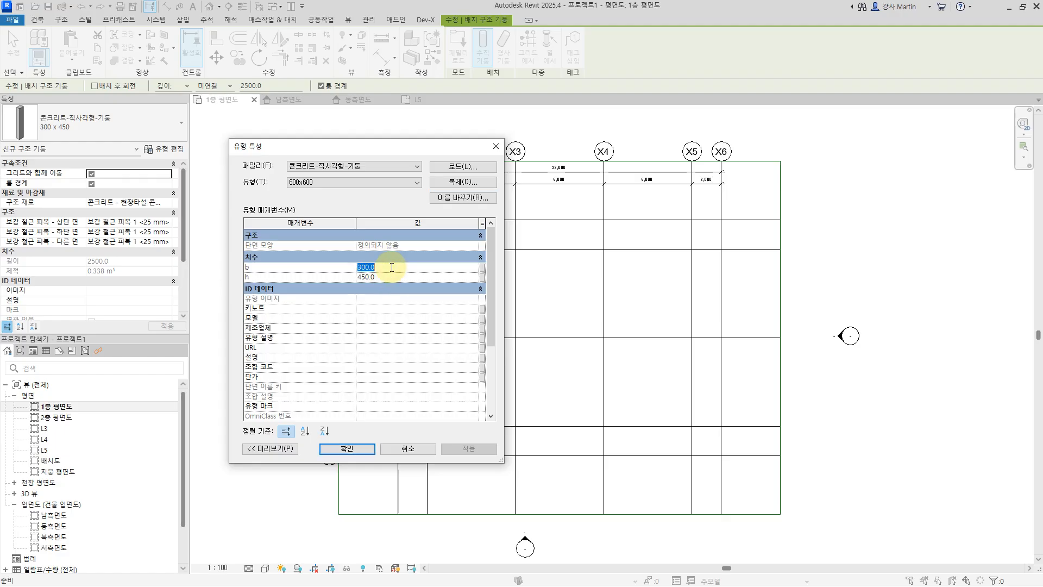
{"action": "type", "text": "0"}
{"action": "key", "text": "Tab"}
{"action": "type", "text": "600"}
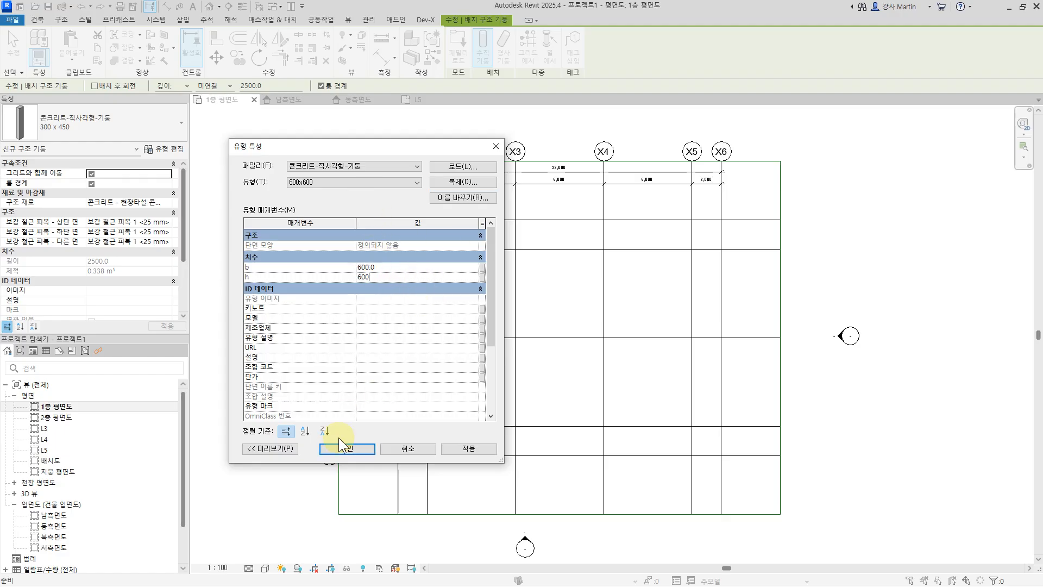
{"action": "left_click", "coordinate": [348, 448]}
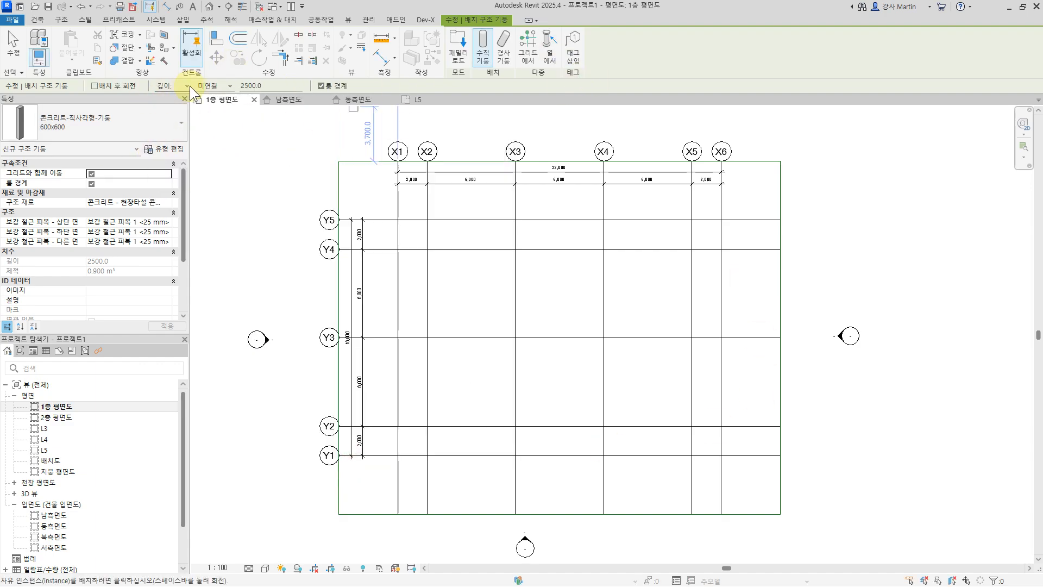
Step: Set the column placement to be defined by height, reaching up to level L2
{"action": "left_click", "coordinate": [169, 105]}
{"action": "left_click", "coordinate": [229, 85]}
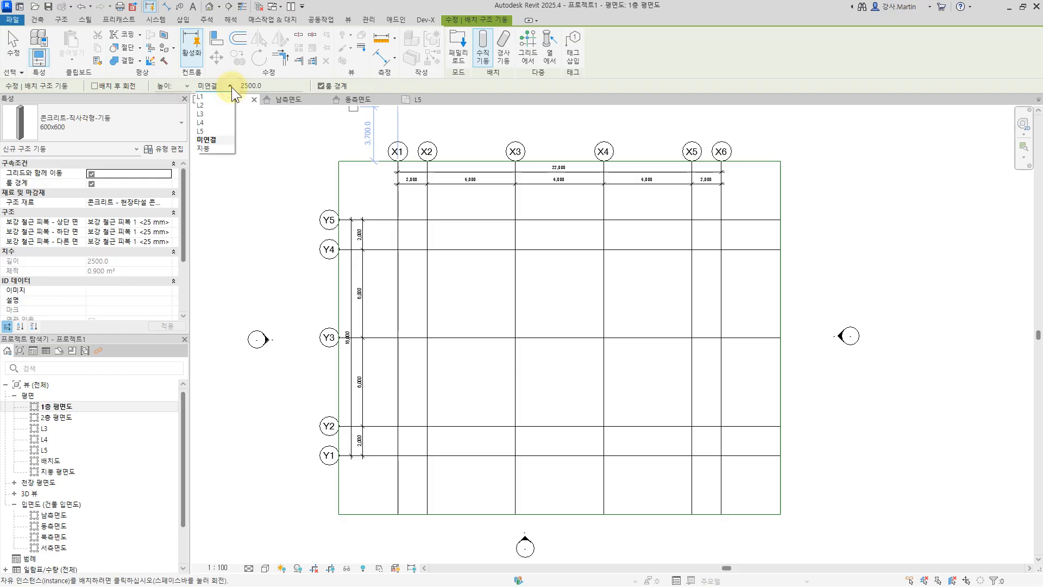
{"action": "left_click", "coordinate": [213, 104]}
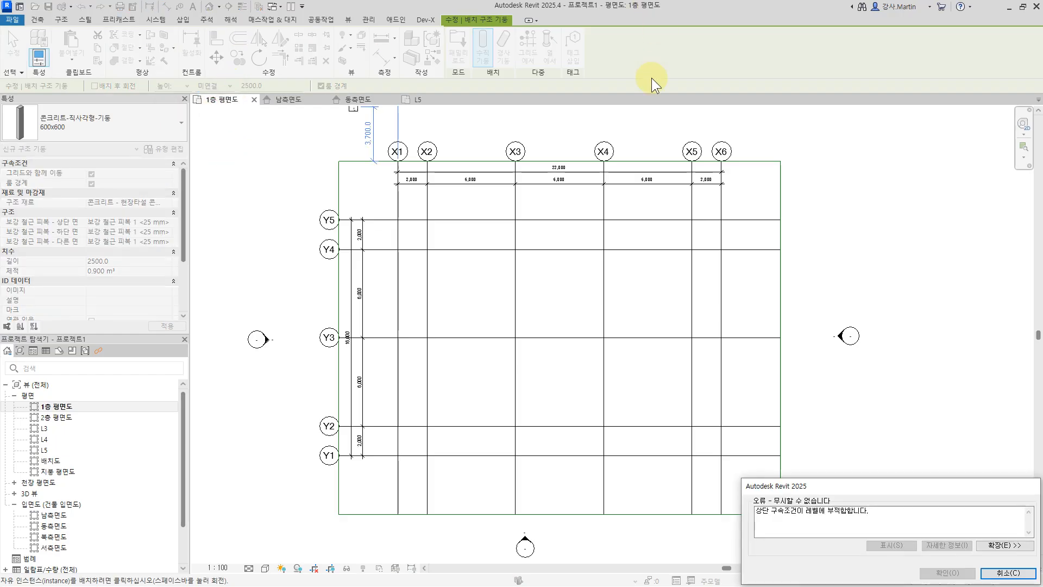
{"action": "left_click", "coordinate": [1020, 576]}
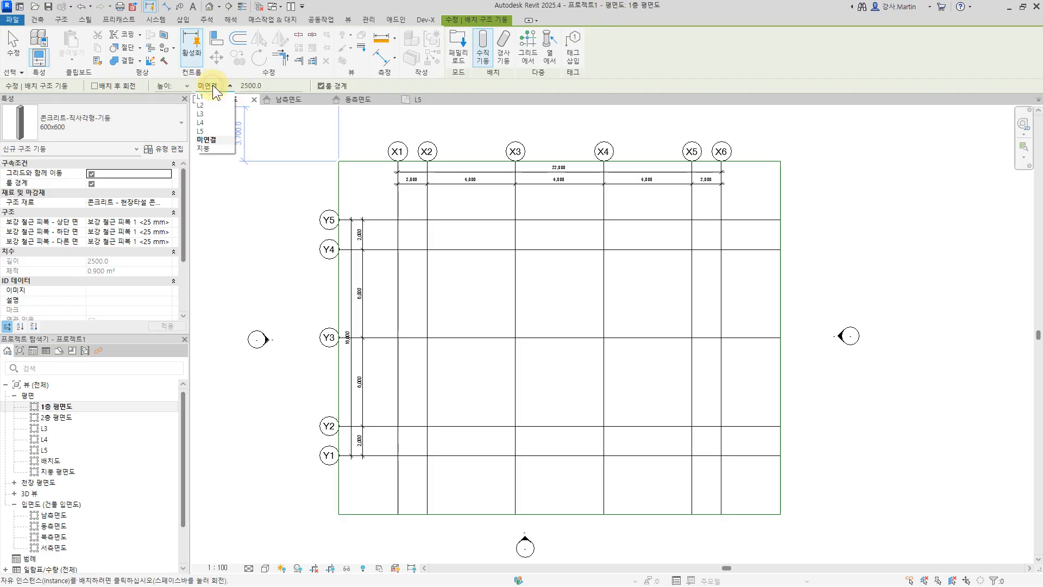
{"action": "left_click", "coordinate": [204, 106]}
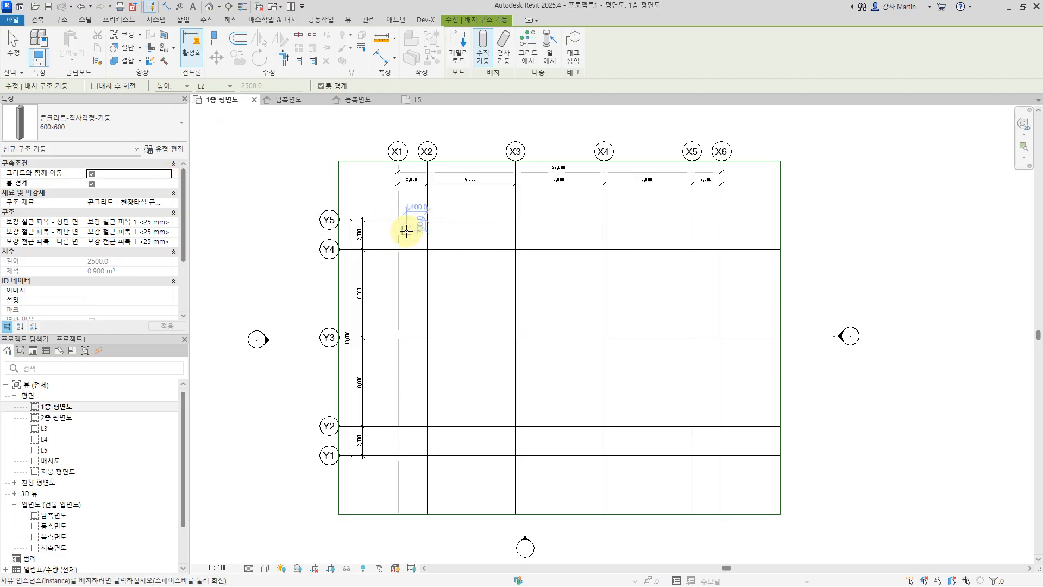
Step: Place the 600x600 columns at all intersections of grids X2–X5 with Y2–Y4
{"action": "left_click", "coordinate": [526, 56]}
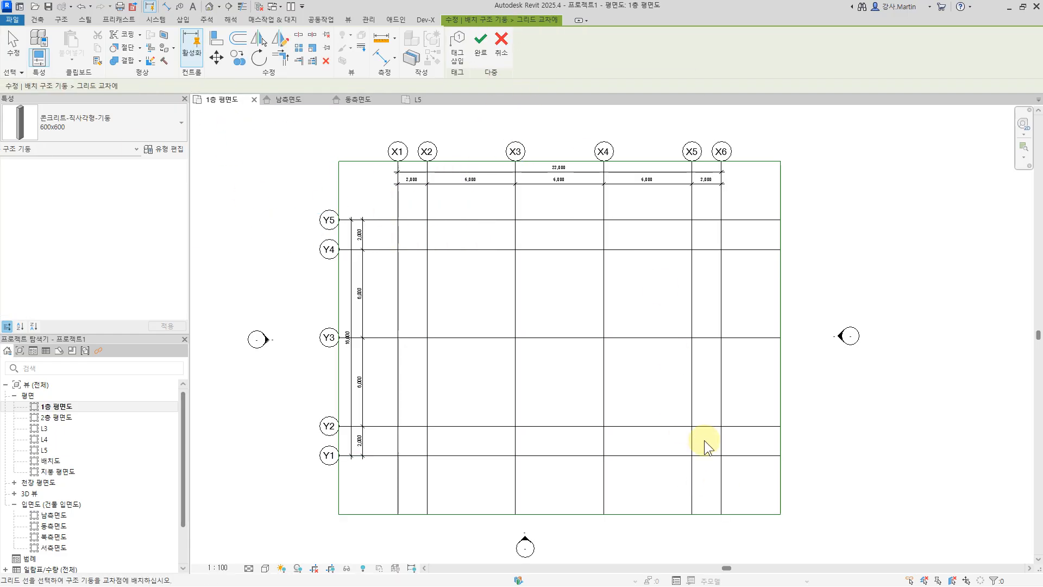
{"action": "left_click_drag", "start_coordinate": [701, 442], "coordinate": [420, 240]}
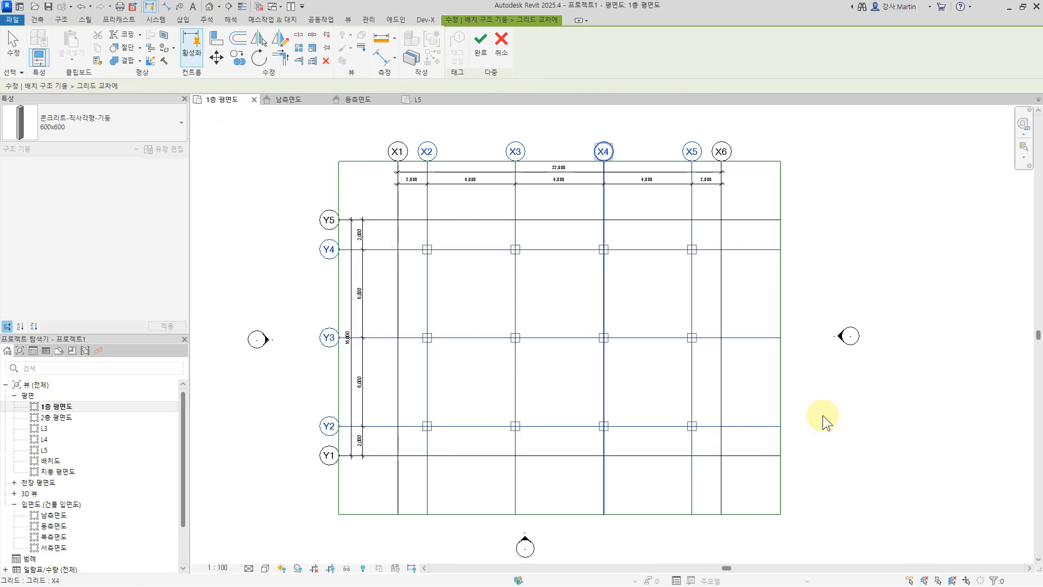
{"action": "left_click", "coordinate": [481, 54]}
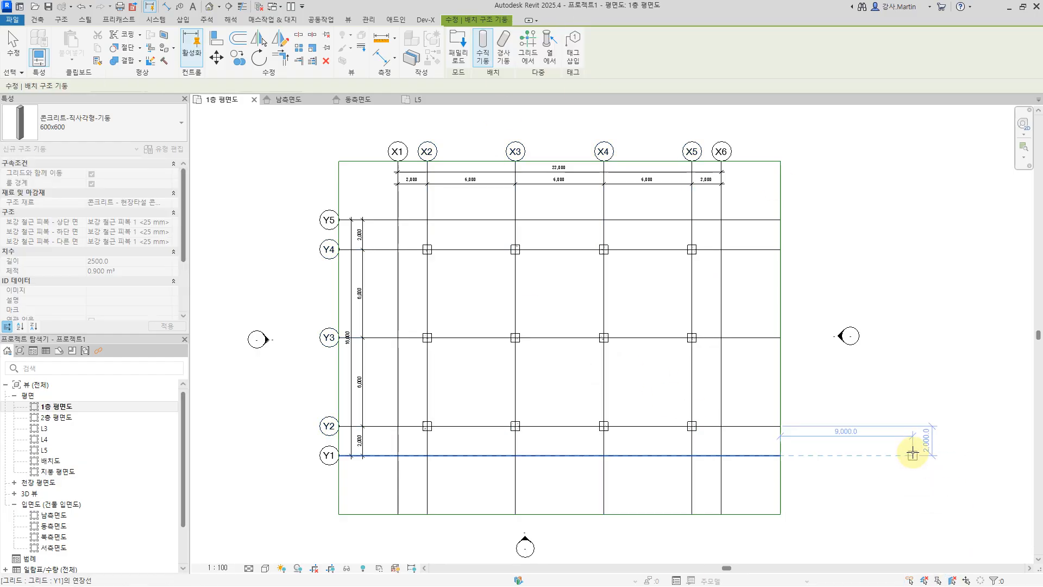
{"action": "key", "text": "Escape"}
{"action": "key", "text": "Escape"}
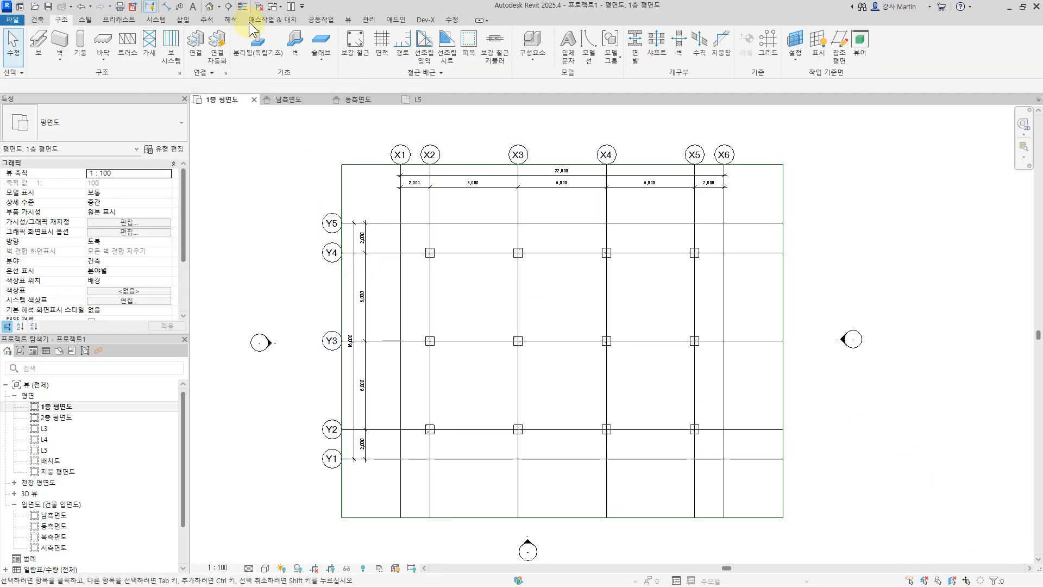
Step: Open the default 3D view, set its scale to 1:100 and give the model a visual style with filled surfaces
{"action": "left_click", "coordinate": [209, 6]}
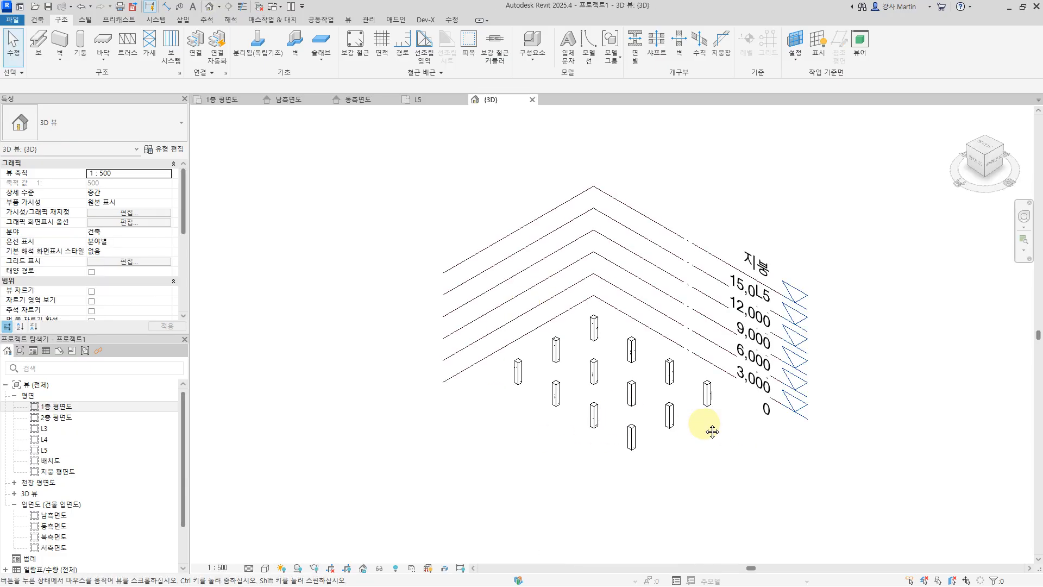
{"action": "scroll", "coordinate": [681, 373], "scroll_direction": "up", "scroll_amount": 2}
{"action": "left_click", "coordinate": [218, 567]}
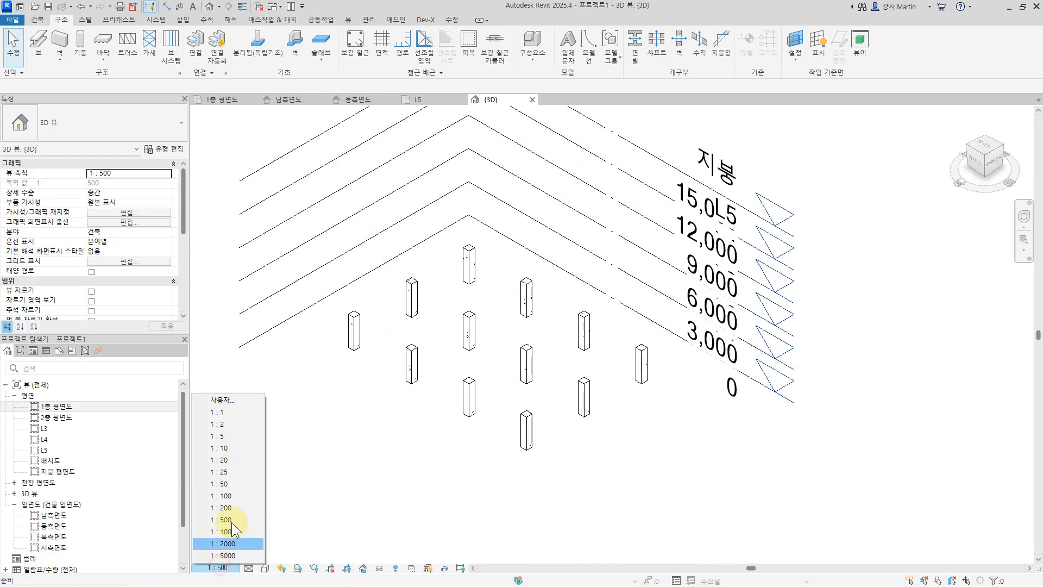
{"action": "left_click", "coordinate": [224, 496]}
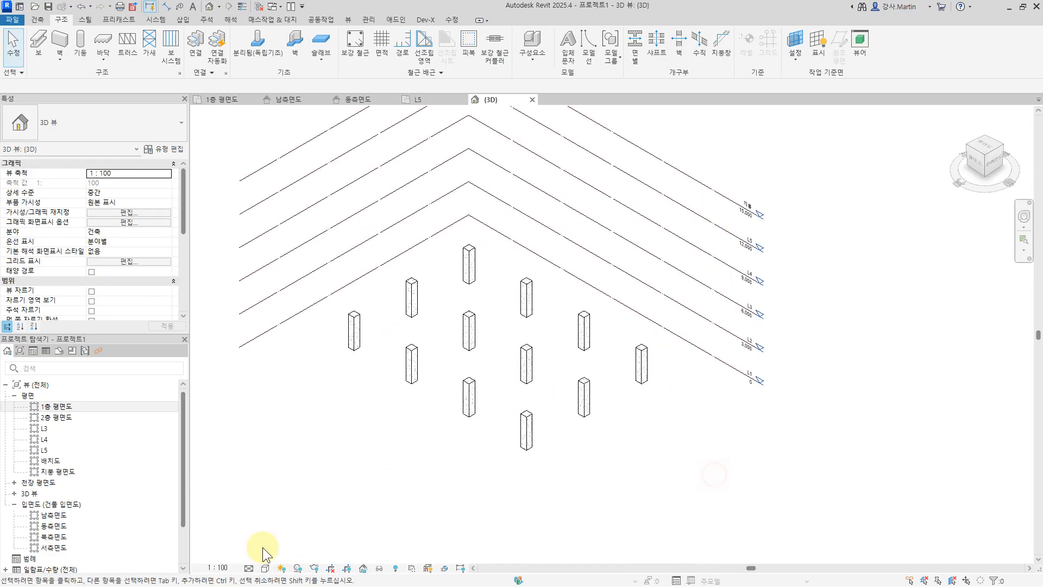
{"action": "left_click", "coordinate": [265, 567]}
{"action": "left_click", "coordinate": [327, 536]}
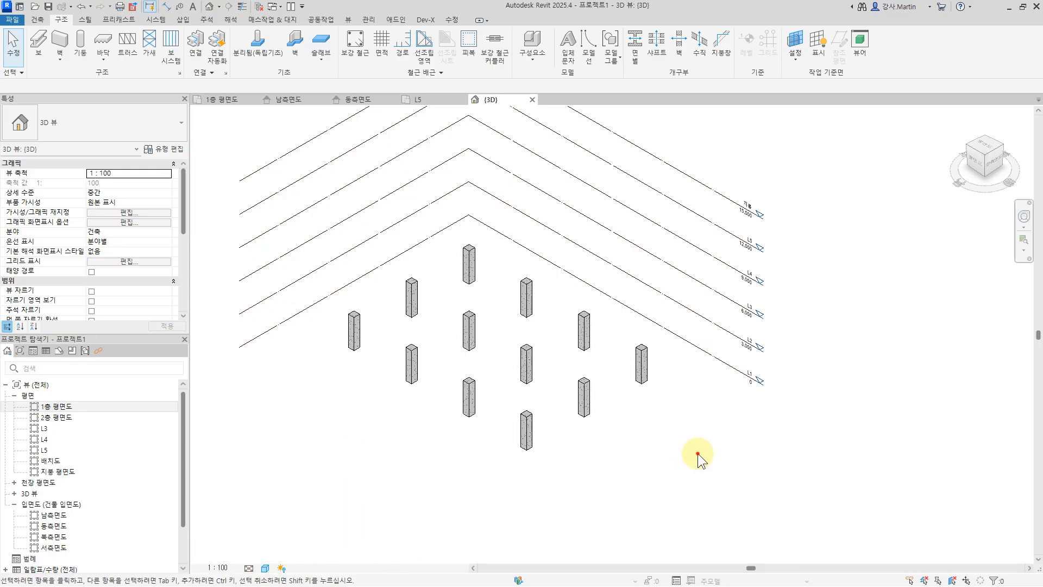
Step: Copy all first-floor columns and paste them aligned to levels L2, L3, L4 and L5
{"action": "scroll", "coordinate": [697, 453], "scroll_direction": "down", "scroll_amount": 2}
{"action": "scroll", "coordinate": [441, 485], "scroll_direction": "up", "scroll_amount": 1}
{"action": "left_click_drag", "start_coordinate": [405, 513], "coordinate": [728, 223]}
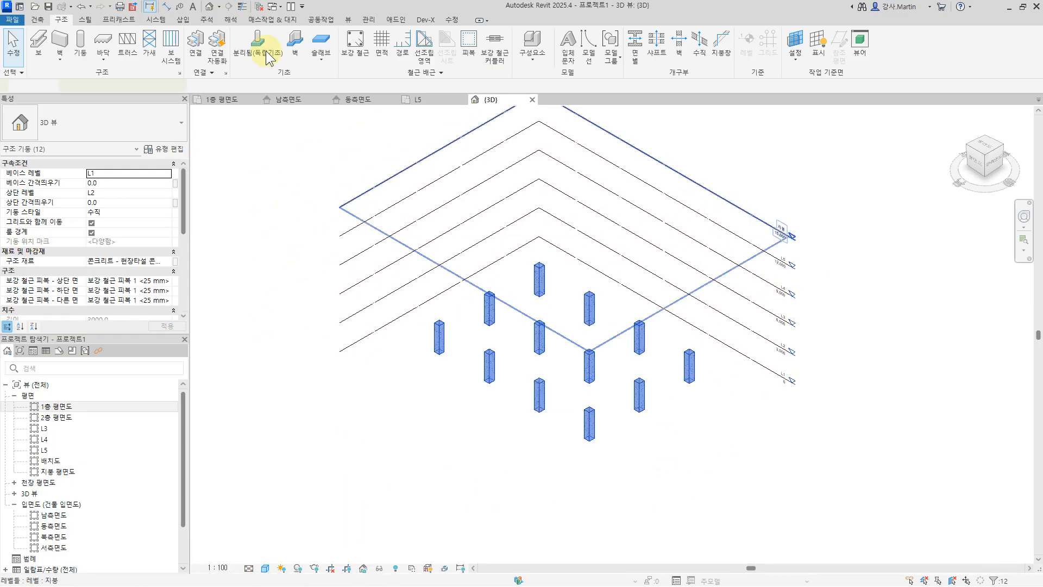
{"action": "left_click", "coordinate": [229, 104]}
{"action": "left_click", "coordinate": [98, 48]}
{"action": "left_click", "coordinate": [71, 56]}
{"action": "left_click", "coordinate": [123, 101]}
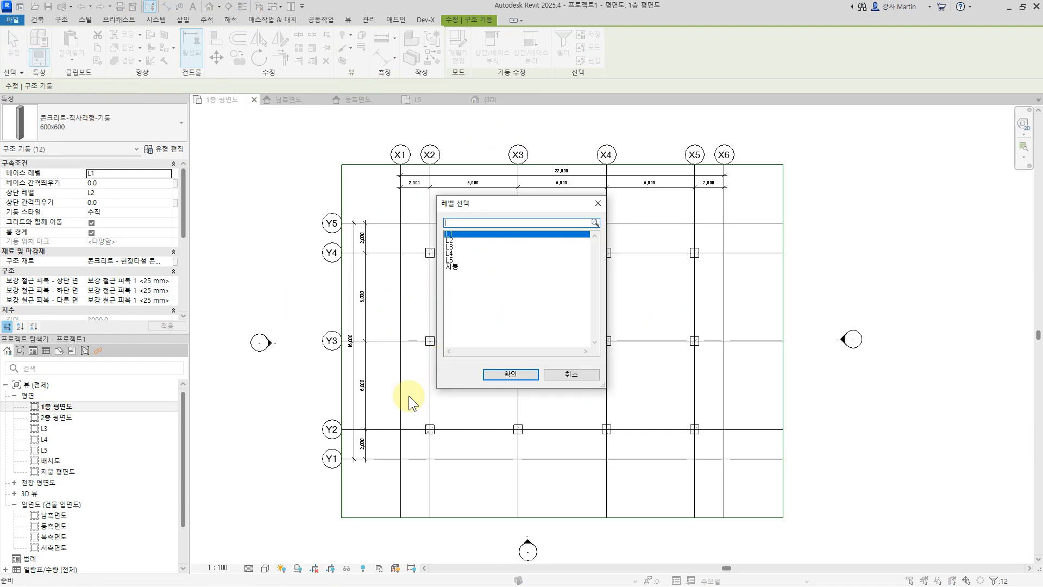
{"action": "left_click_drag", "start_coordinate": [461, 241], "coordinate": [457, 262]}
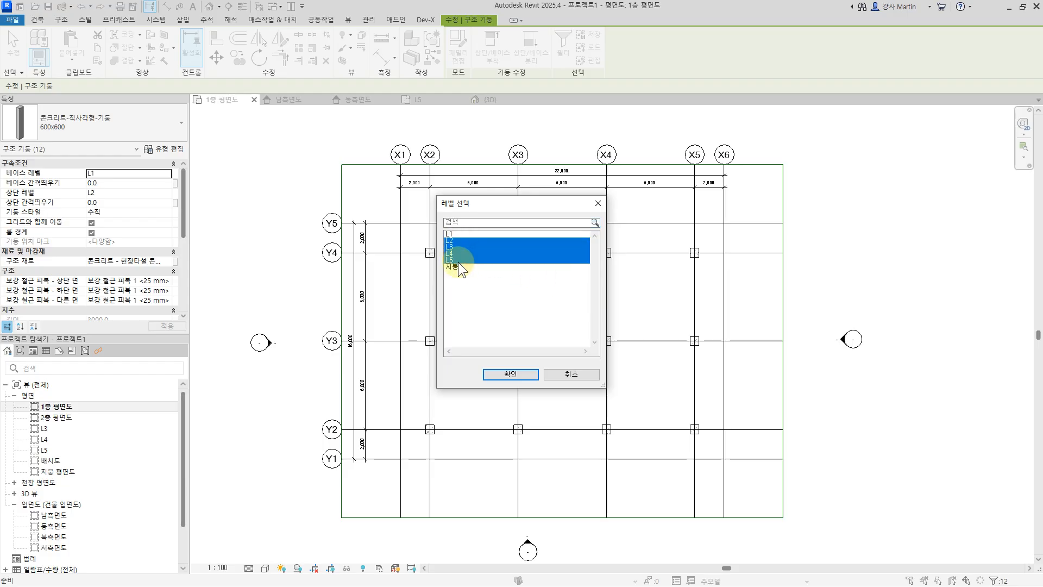
{"action": "left_click", "coordinate": [509, 374]}
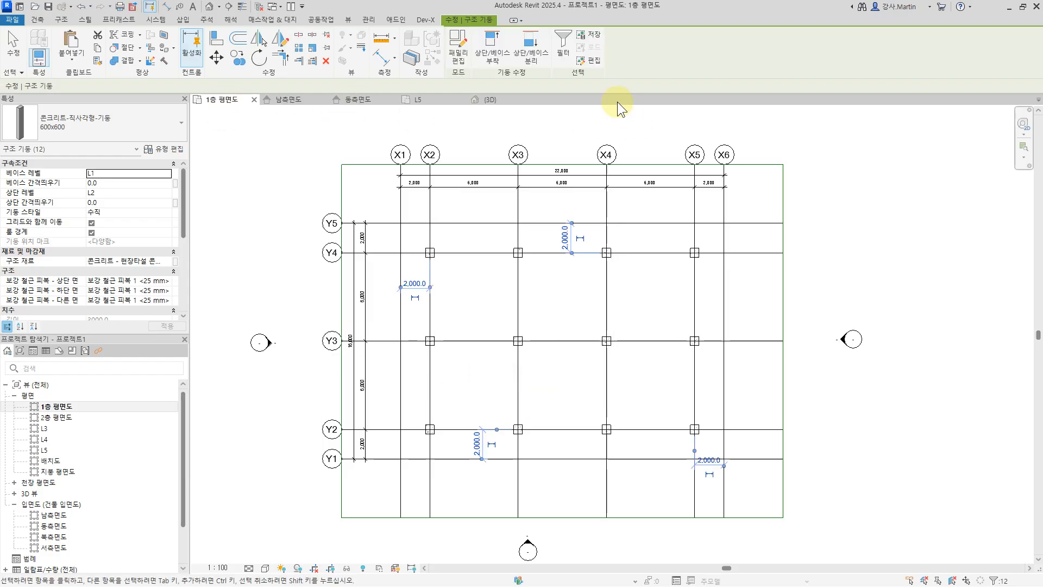
Step: Return to the 3D view and examine the columns stacked through the levels
{"action": "left_click", "coordinate": [488, 102]}
{"action": "left_click", "coordinate": [729, 463]}
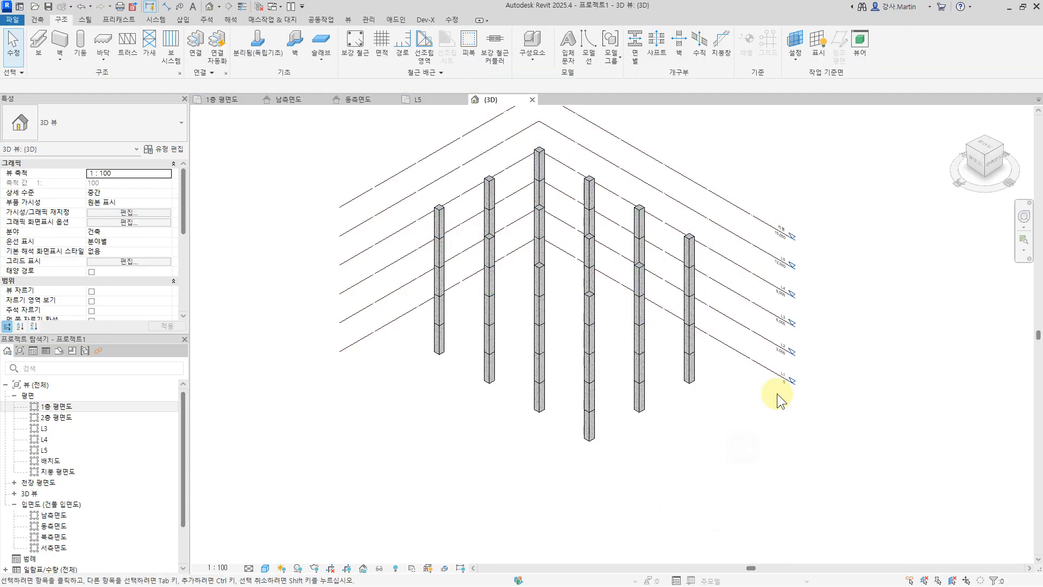
{"action": "middle_click_drag", "start_coordinate": [780, 396], "coordinate": [785, 432]}
{"action": "scroll", "coordinate": [560, 438], "scroll_direction": "up", "scroll_amount": 6}
{"action": "scroll", "coordinate": [679, 428], "scroll_direction": "down", "scroll_amount": 5}
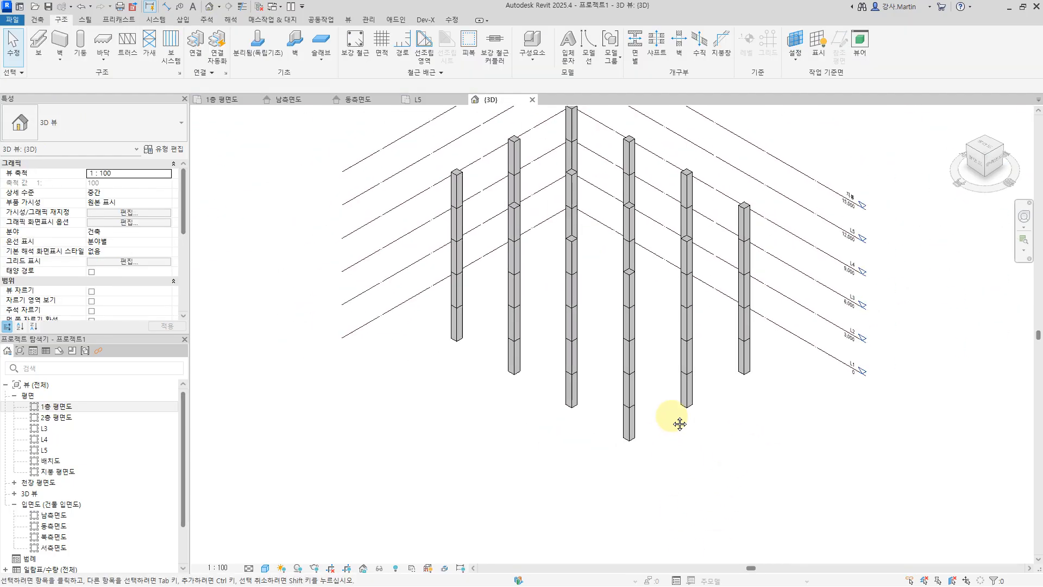
{"action": "middle_click_drag", "start_coordinate": [681, 422], "coordinate": [609, 467]}
{"action": "scroll", "coordinate": [554, 482], "scroll_direction": "up", "scroll_amount": 1}
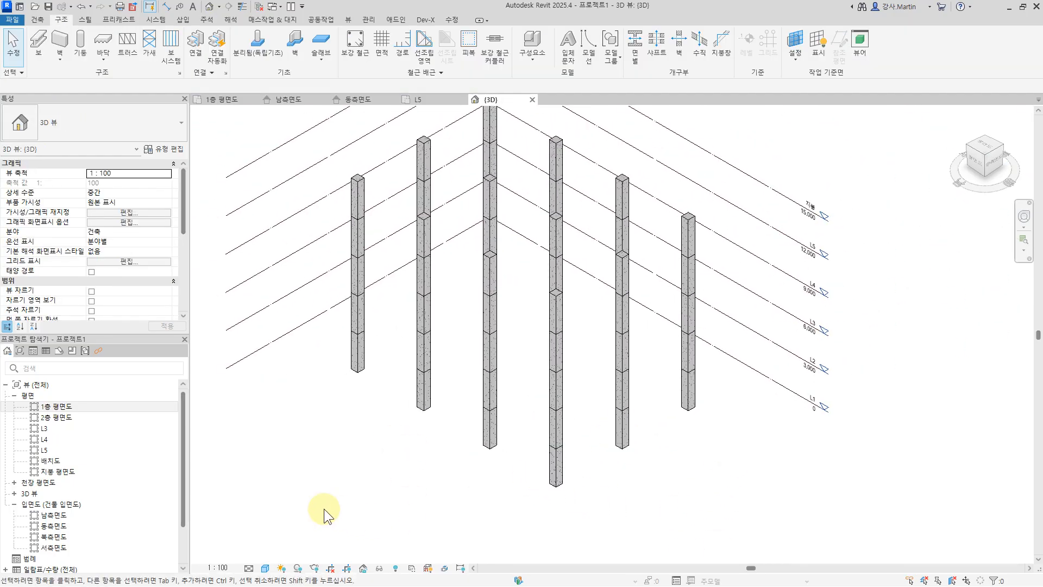
Step: Select all the columns in the 3D view and choose 콘크리트 as their structural material
{"action": "scroll", "coordinate": [312, 503], "scroll_direction": "down", "scroll_amount": 3}
{"action": "left_click_drag", "start_coordinate": [332, 517], "coordinate": [624, 185]}
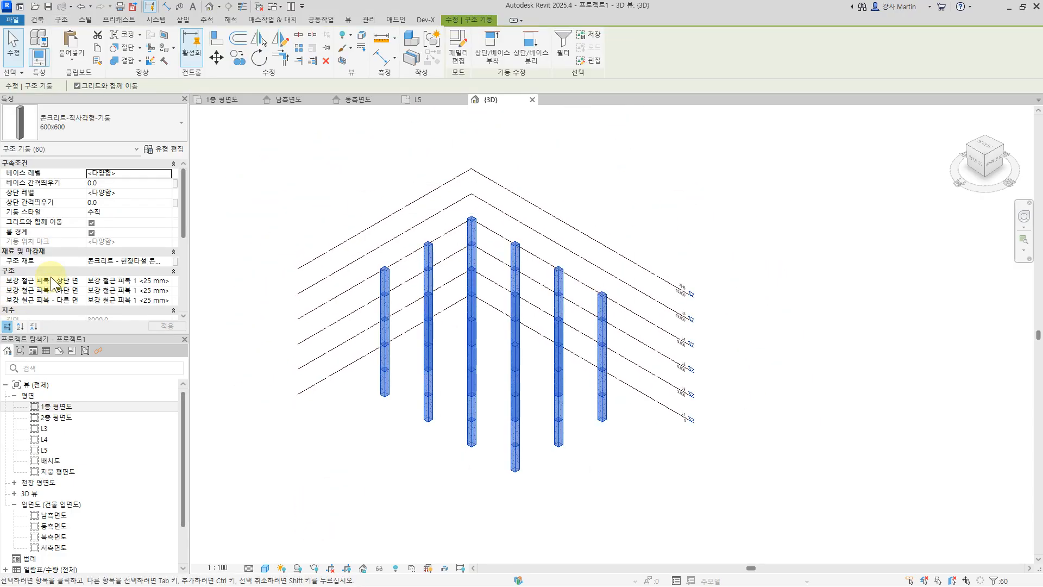
{"action": "left_click", "coordinate": [175, 261]}
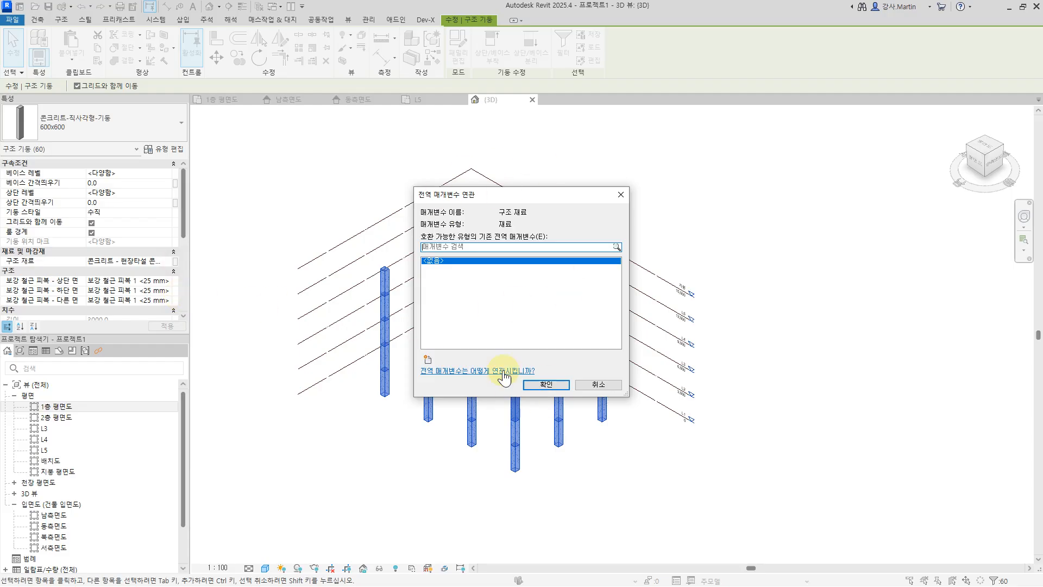
{"action": "left_click", "coordinate": [592, 385]}
{"action": "left_click", "coordinate": [166, 261]}
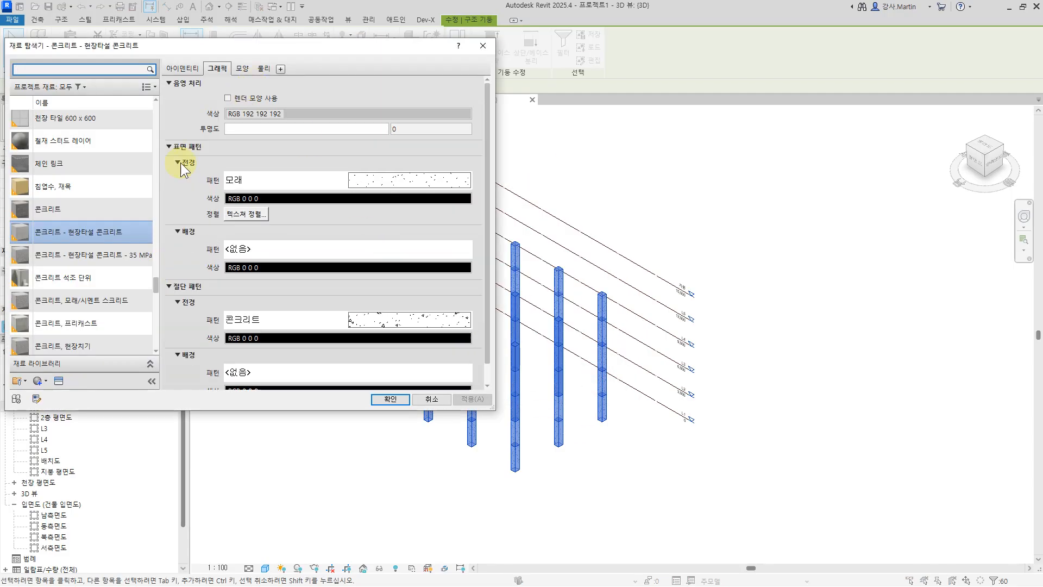
{"action": "left_click", "coordinate": [71, 211]}
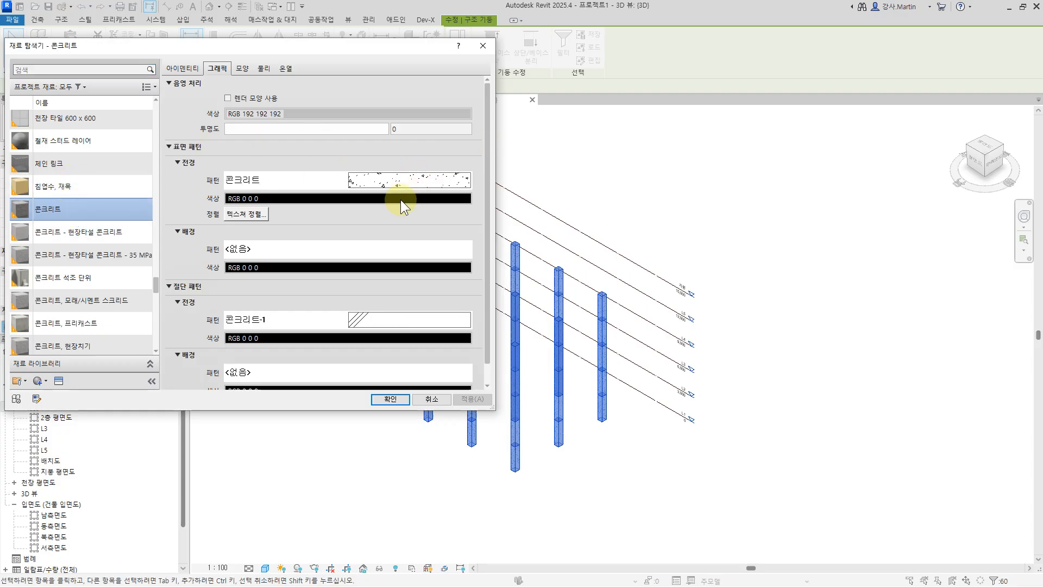
Step: Set the surface foreground pattern of the 콘크리트 material to <없음>
{"action": "left_click", "coordinate": [409, 180]}
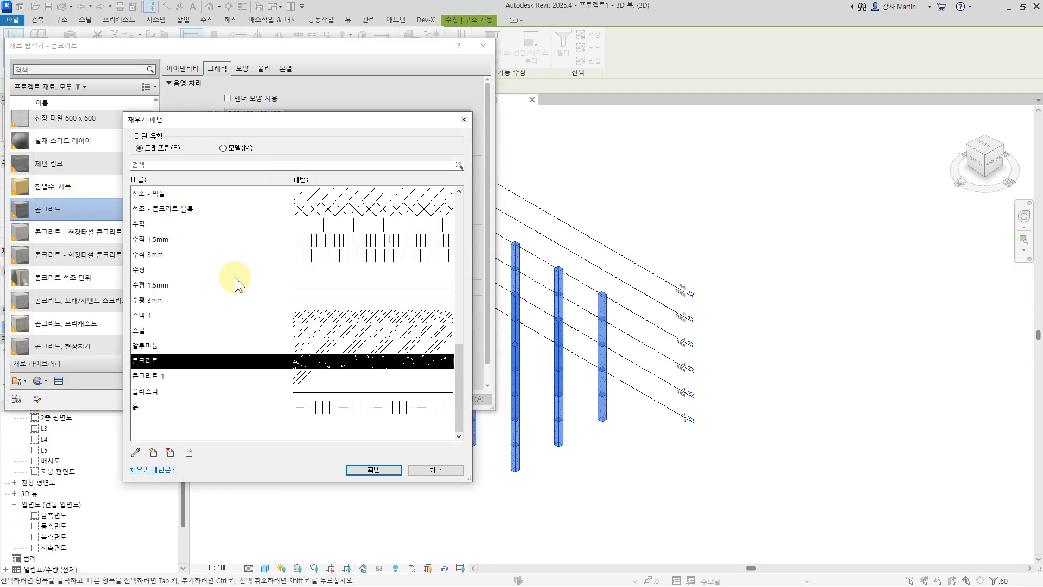
{"action": "scroll", "coordinate": [444, 201], "scroll_direction": "up", "scroll_amount": 10}
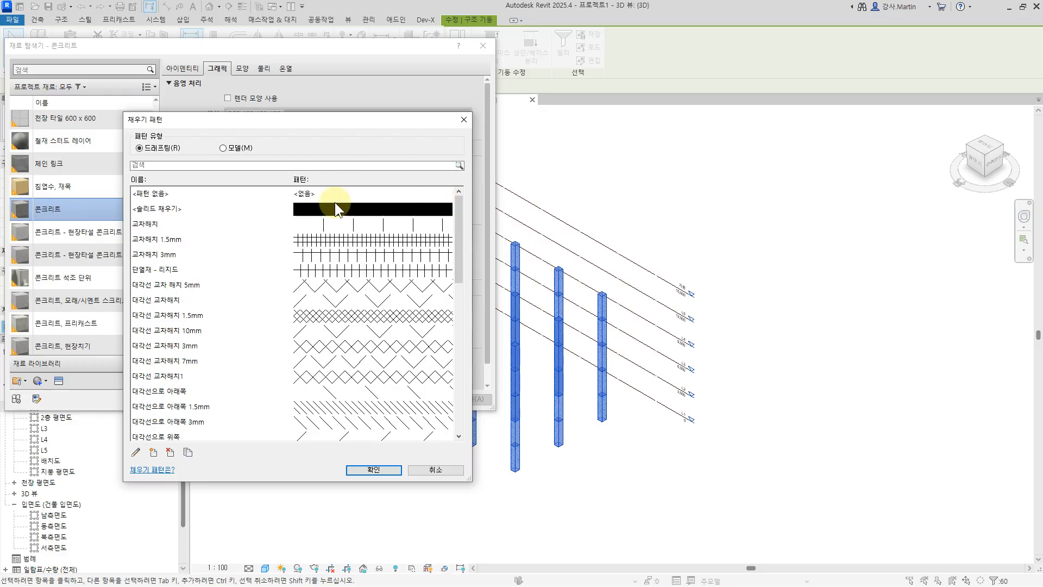
{"action": "left_click", "coordinate": [340, 193]}
{"action": "left_click", "coordinate": [386, 471]}
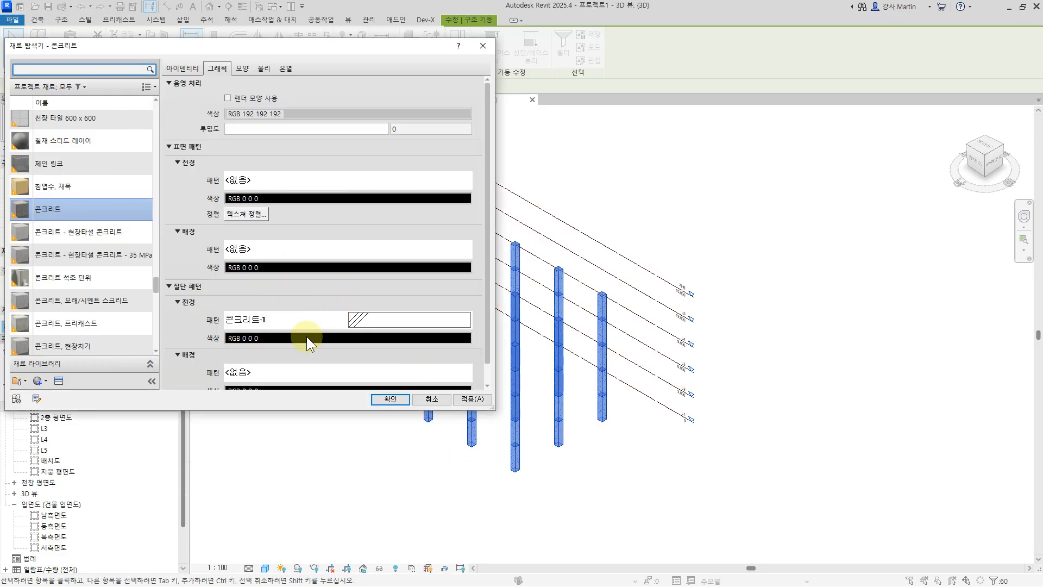
Step: Set the cut foreground pattern of the 콘크리트 material to <솔리드 채우기>
{"action": "left_click", "coordinate": [387, 321]}
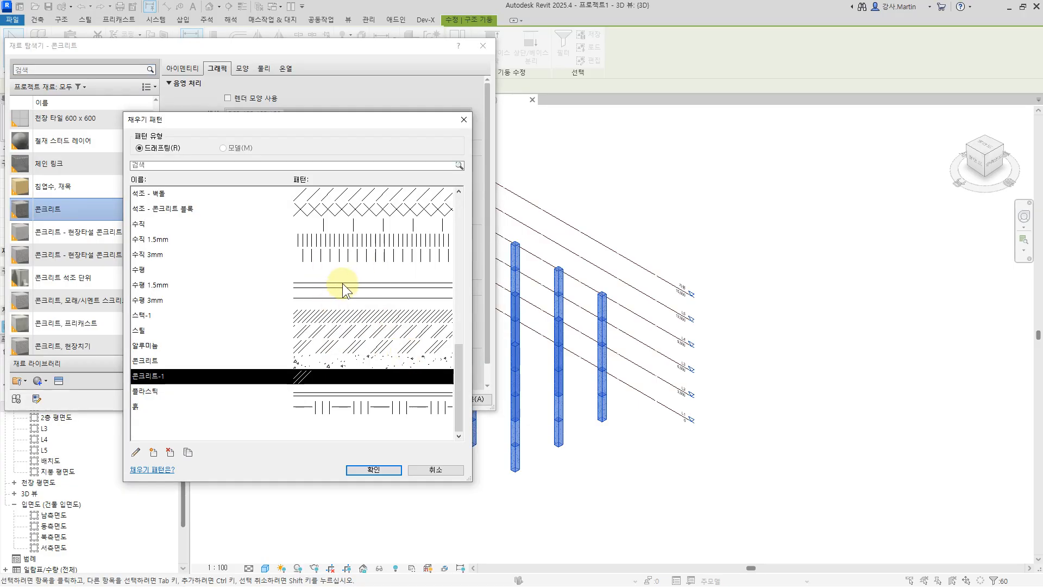
{"action": "scroll", "coordinate": [343, 282], "scroll_direction": "up", "scroll_amount": 10}
{"action": "left_click", "coordinate": [338, 209]}
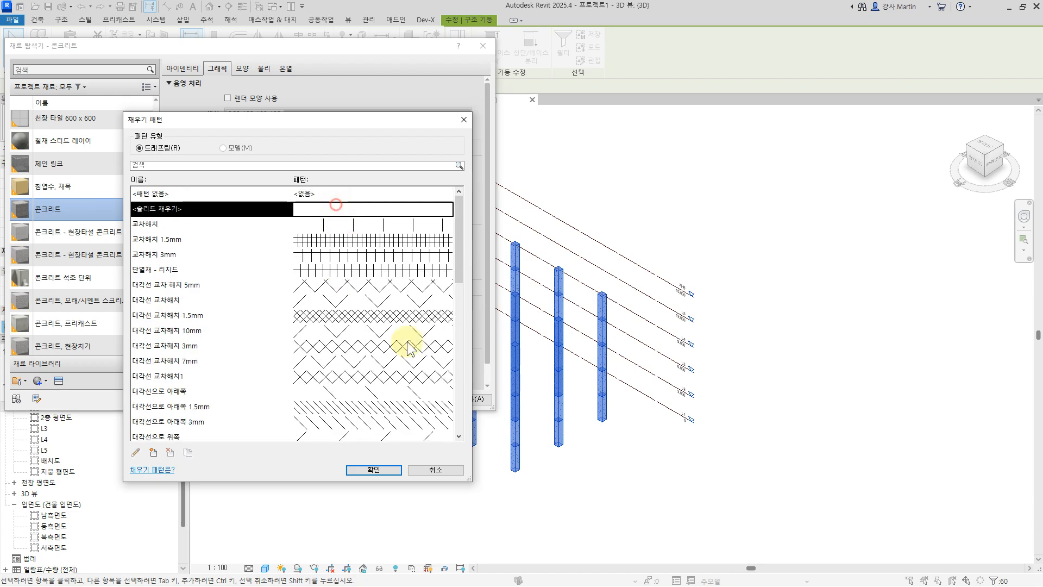
{"action": "left_click", "coordinate": [374, 469]}
Step: Give the 콘크리트 material a <솔리드 채우기> cut background pattern in grey RGB 128-128-128
{"action": "scroll", "coordinate": [401, 368], "scroll_direction": "down", "scroll_amount": 1}
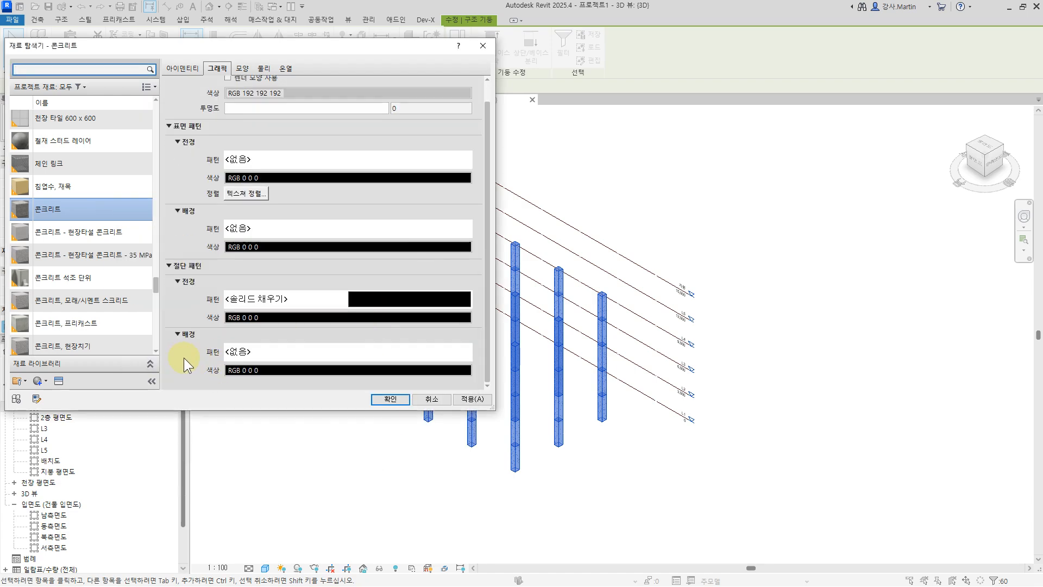
{"action": "left_click", "coordinate": [341, 352]}
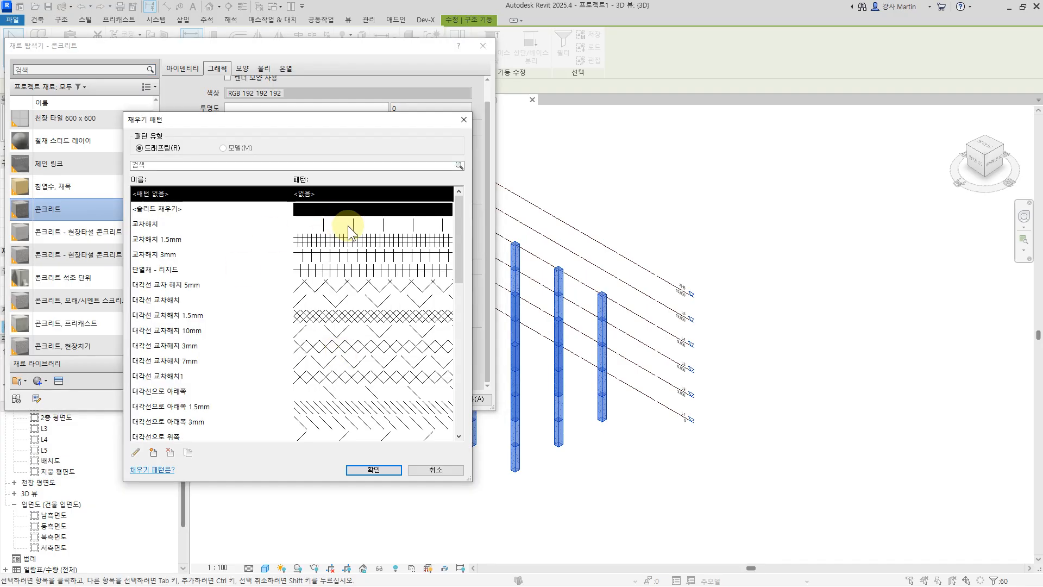
{"action": "left_click", "coordinate": [350, 209]}
{"action": "left_click", "coordinate": [374, 469]}
{"action": "left_click", "coordinate": [268, 373]}
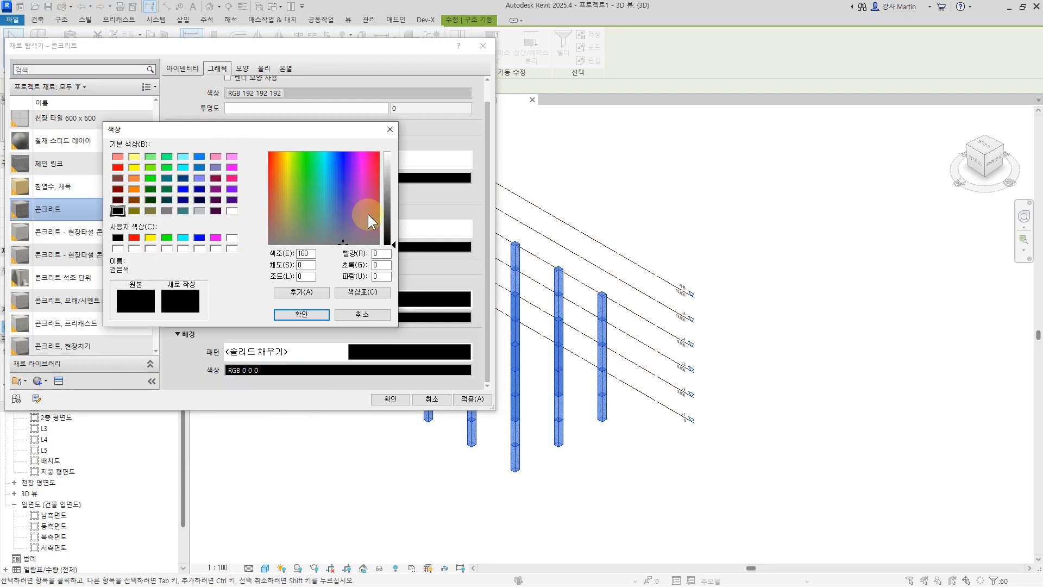
{"action": "left_click", "coordinate": [168, 212]}
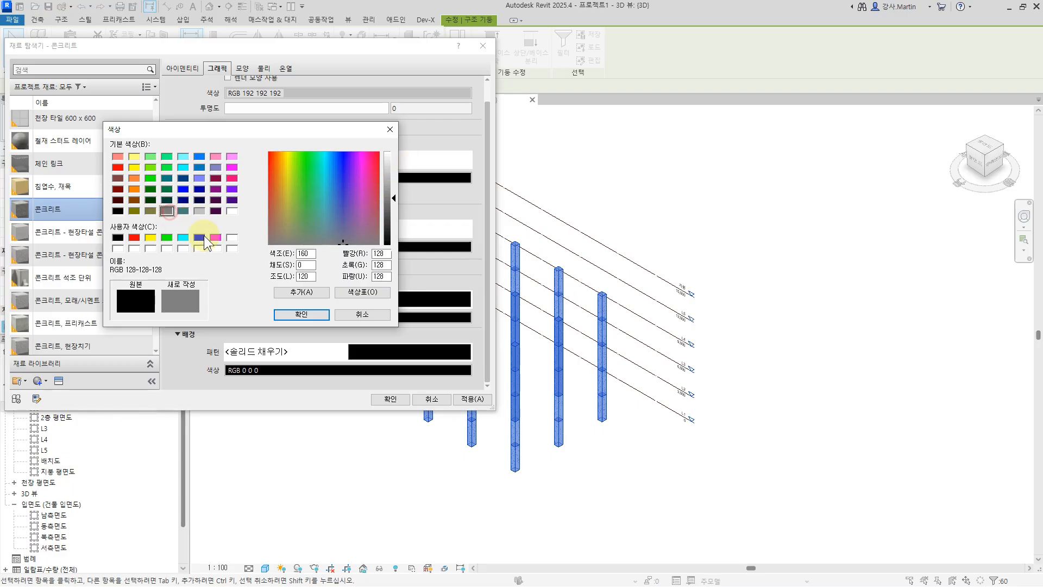
{"action": "left_click", "coordinate": [323, 316]}
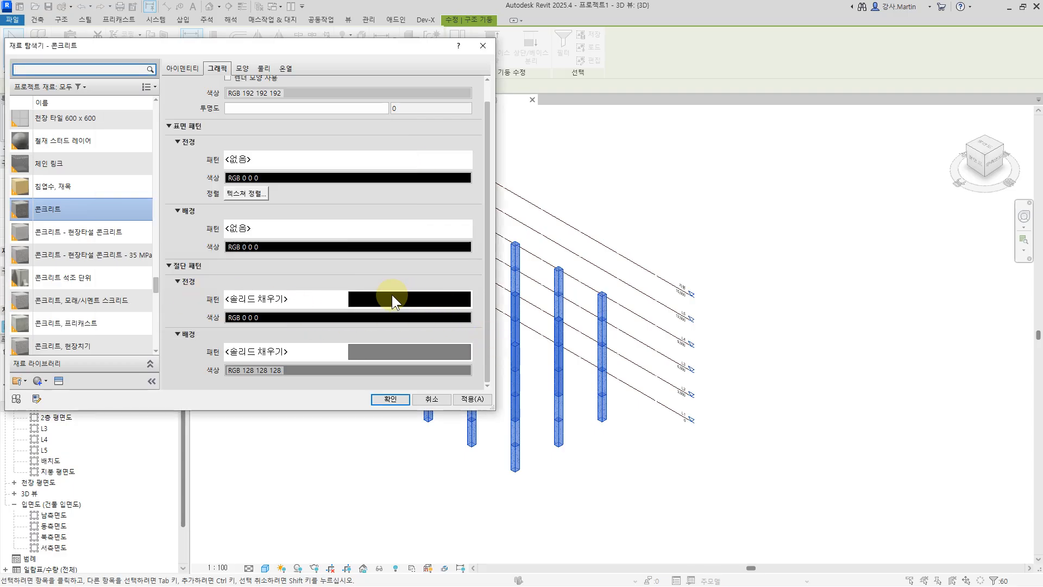
Step: Set the material's cut foreground to the 콘크리트 pattern in white RGB 255-255-255 and apply the material to the columns
{"action": "left_click", "coordinate": [392, 298]}
{"action": "left_click_drag", "start_coordinate": [458, 239], "coordinate": [457, 392]}
{"action": "left_click", "coordinate": [367, 364]}
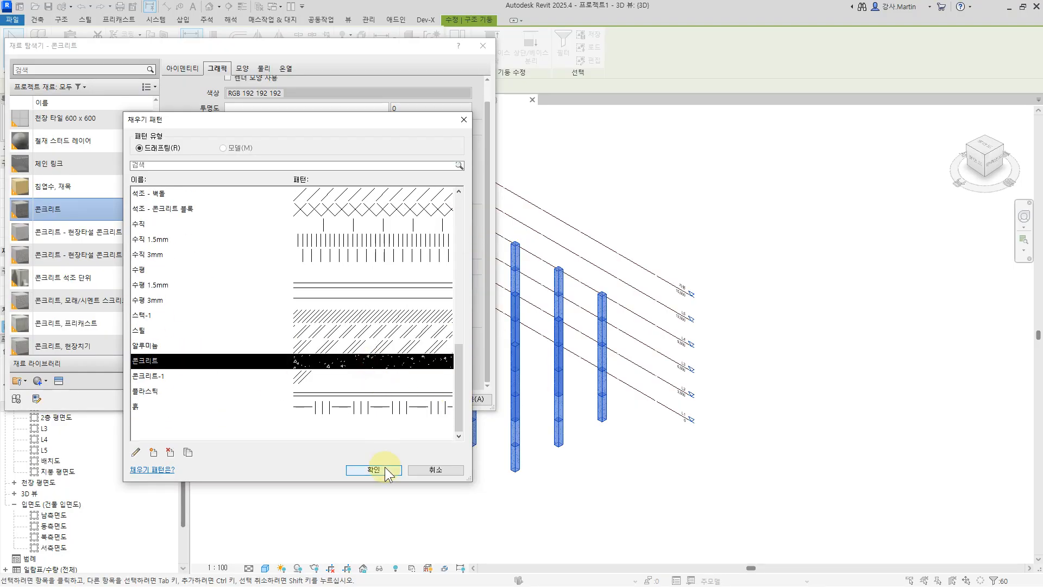
{"action": "left_click", "coordinate": [386, 469]}
{"action": "left_click", "coordinate": [362, 318]}
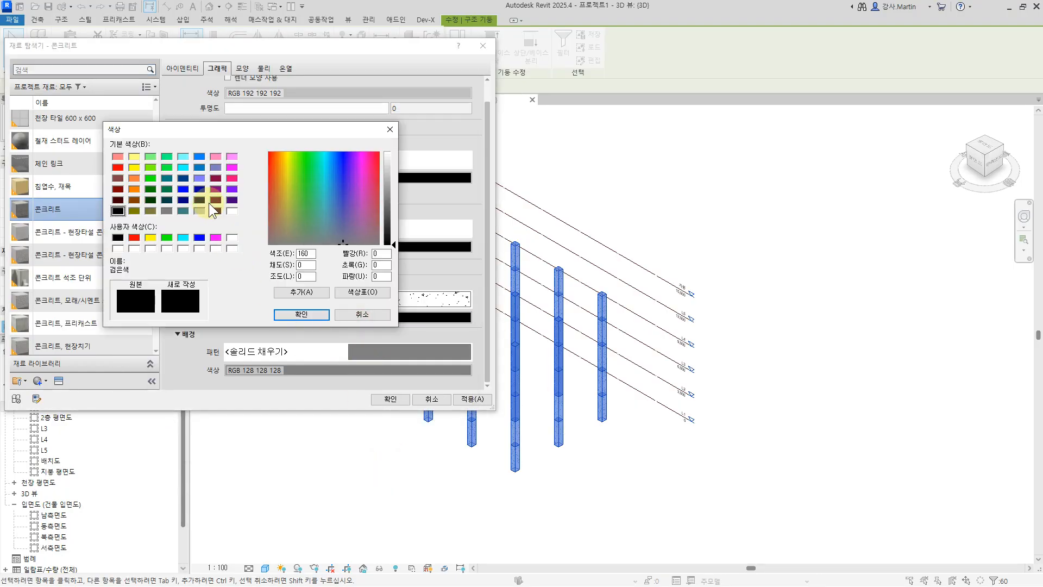
{"action": "left_click", "coordinate": [231, 211]}
{"action": "left_click", "coordinate": [292, 314]}
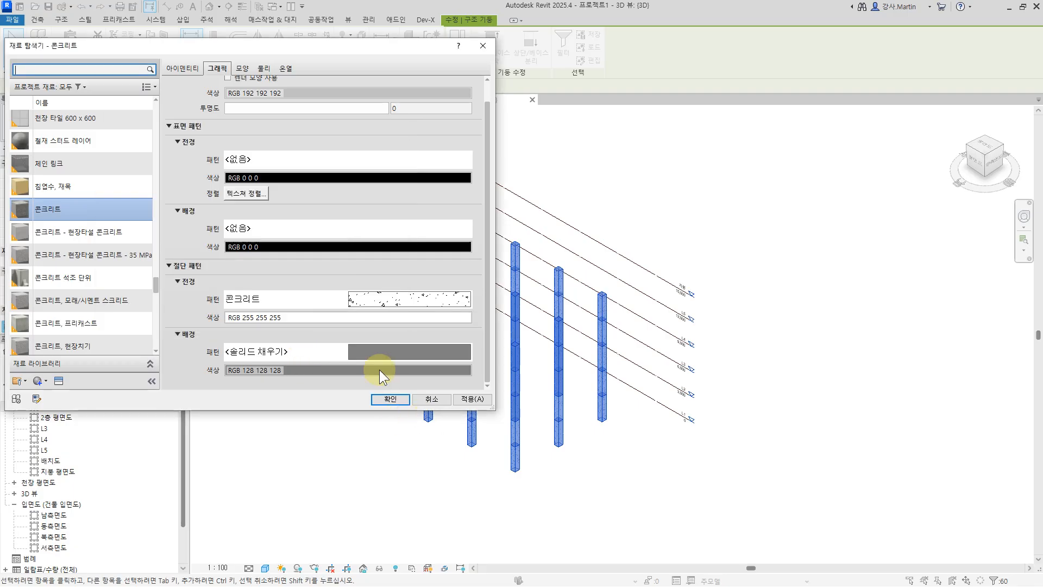
{"action": "left_click", "coordinate": [383, 399]}
Step: Deselect the columns and examine their cut fill up close in the 1층 평면도 plan
{"action": "left_click", "coordinate": [554, 426]}
{"action": "scroll", "coordinate": [493, 445], "scroll_direction": "up", "scroll_amount": 5}
{"action": "left_click", "coordinate": [228, 101]}
{"action": "scroll", "coordinate": [425, 347], "scroll_direction": "up", "scroll_amount": 6}
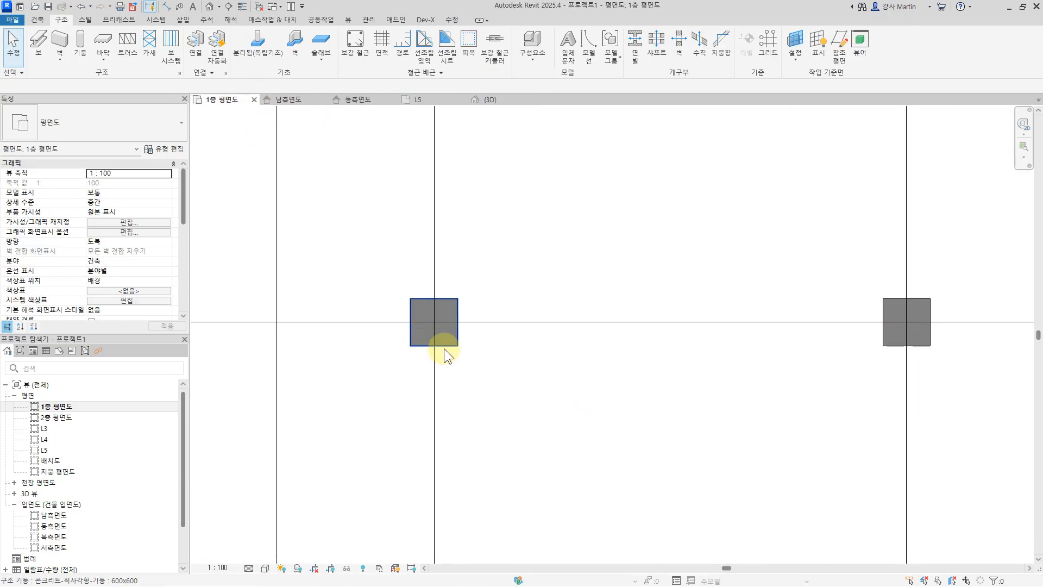
{"action": "scroll", "coordinate": [454, 314], "scroll_direction": "up", "scroll_amount": 3}
{"action": "scroll", "coordinate": [564, 390], "scroll_direction": "down", "scroll_amount": 8}
{"action": "scroll", "coordinate": [601, 314], "scroll_direction": "down", "scroll_amount": 3}
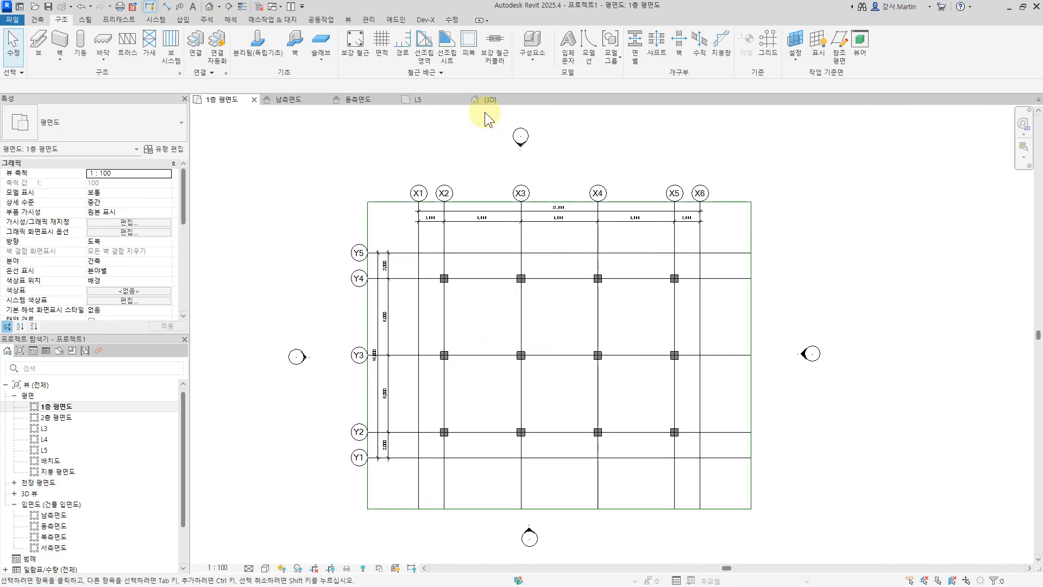
Step: In the 2층 평면도 plan, start a structural beam and load the 콘크리트-직사각형 보 family from the 구조 프레임 콘크리트 folder
{"action": "double_click", "coordinate": [57, 417]}
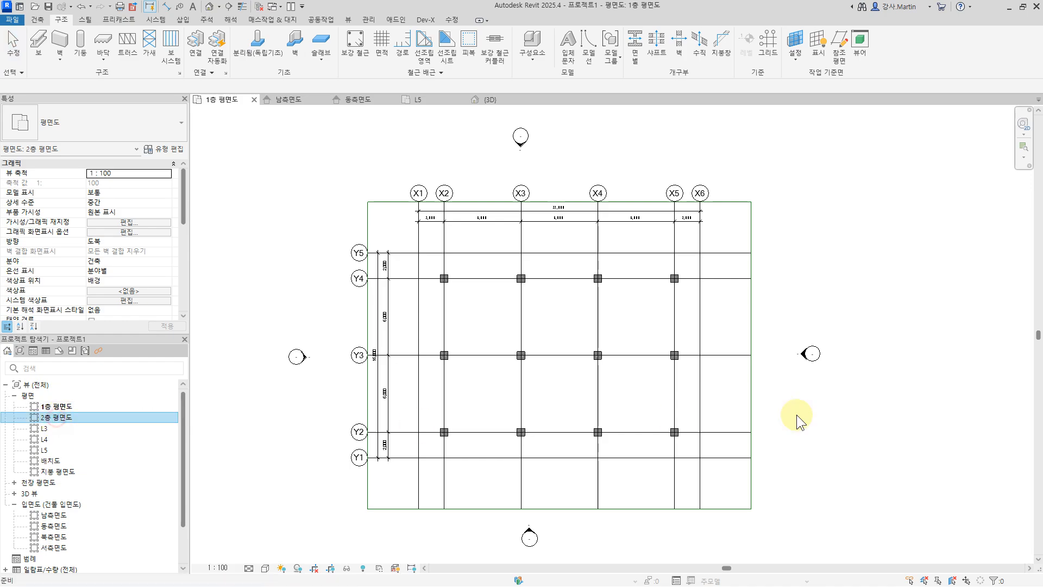
{"action": "scroll", "coordinate": [568, 412], "scroll_direction": "up", "scroll_amount": 2}
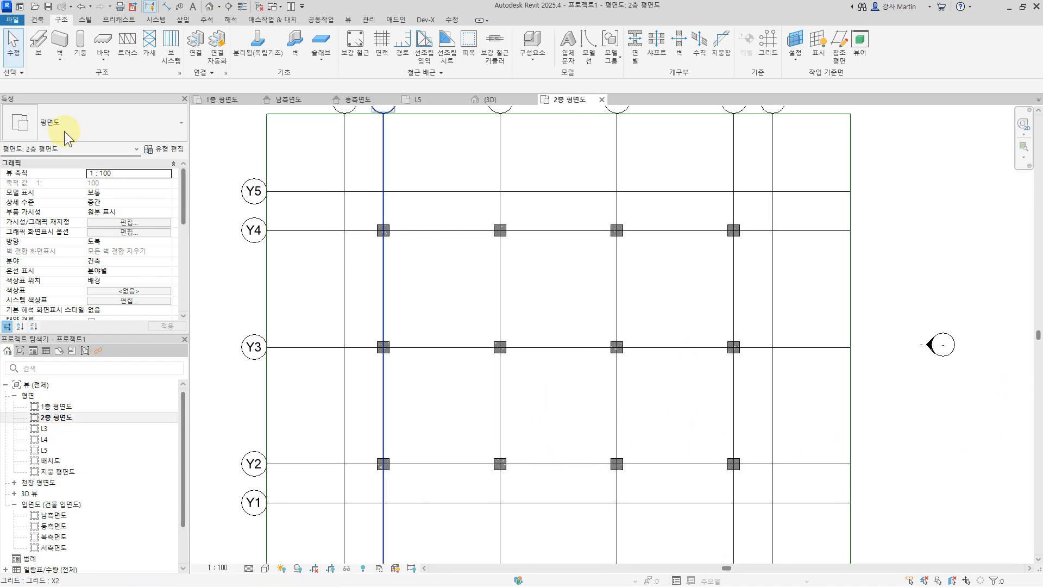
{"action": "left_click", "coordinate": [39, 54]}
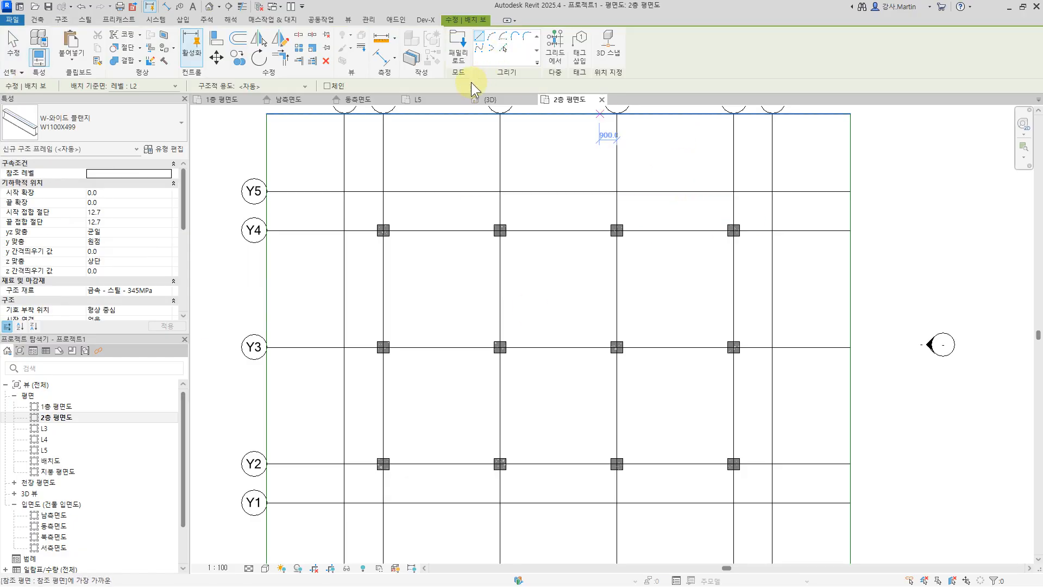
{"action": "left_click", "coordinate": [458, 43]}
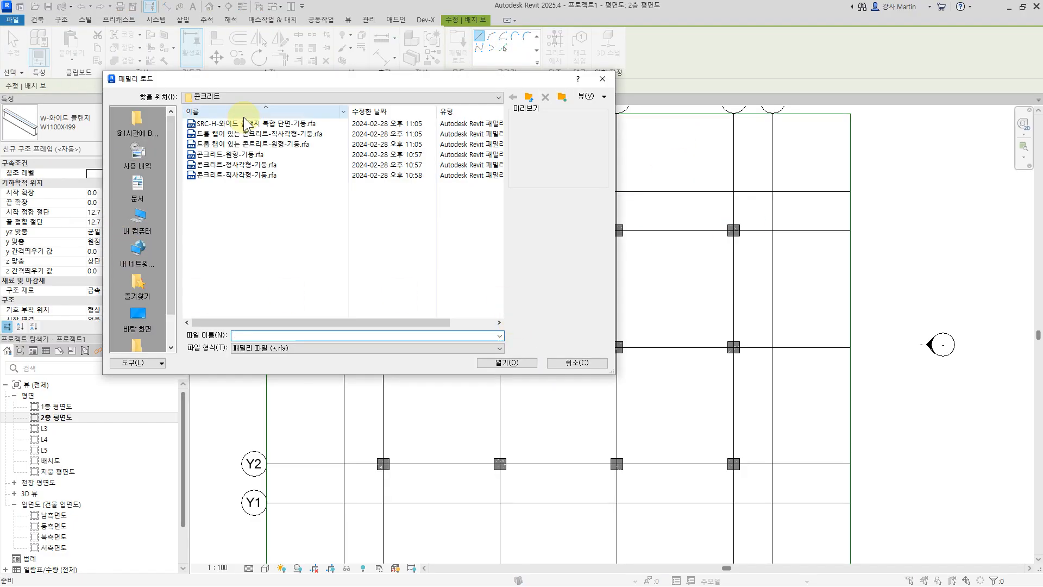
{"action": "left_click", "coordinate": [528, 98]}
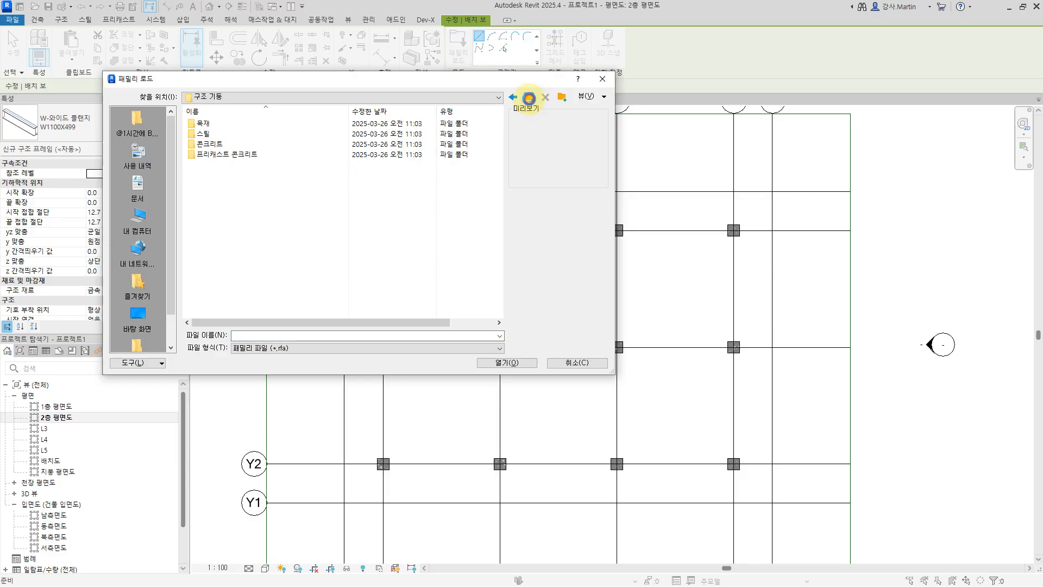
{"action": "left_click", "coordinate": [528, 97]}
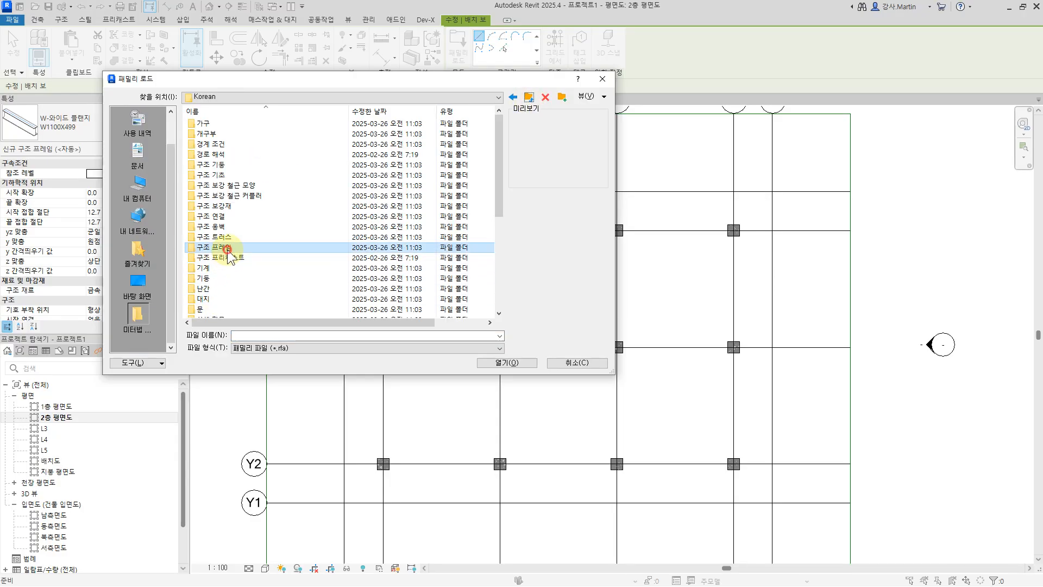
{"action": "double_click", "coordinate": [229, 247]}
{"action": "double_click", "coordinate": [218, 144]}
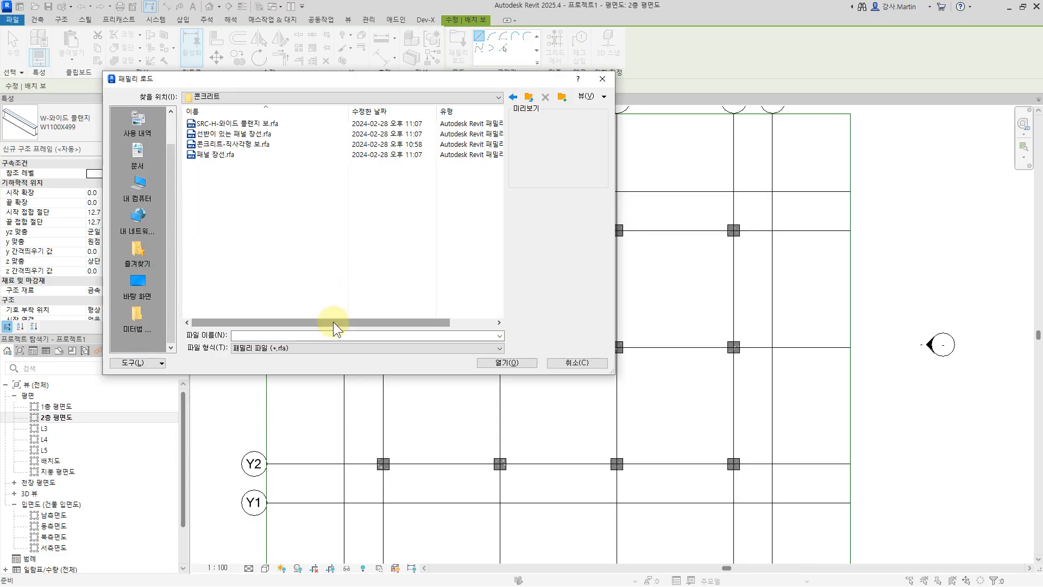
{"action": "left_click", "coordinate": [233, 144]}
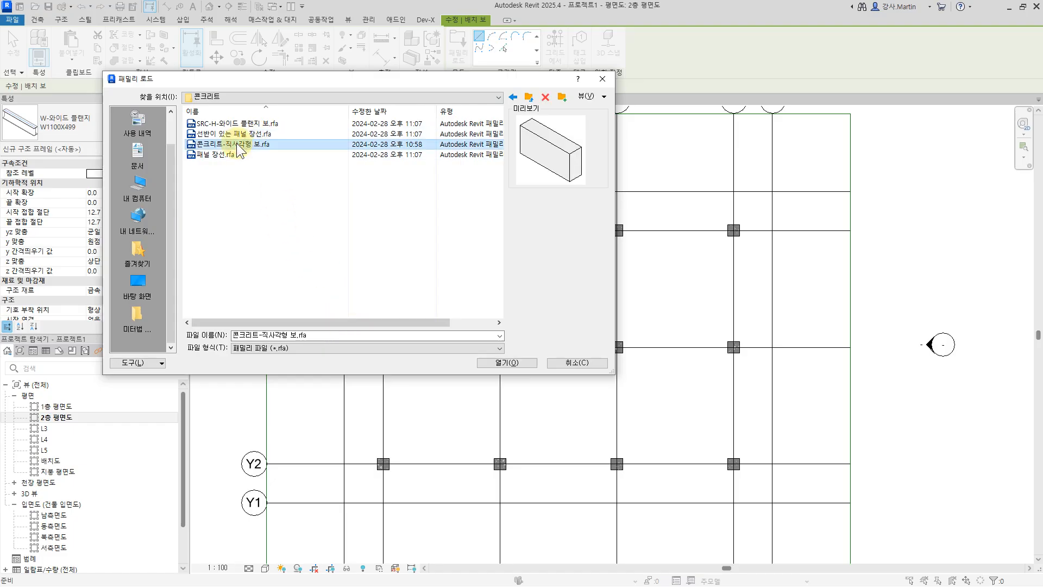
{"action": "left_click", "coordinate": [491, 362]}
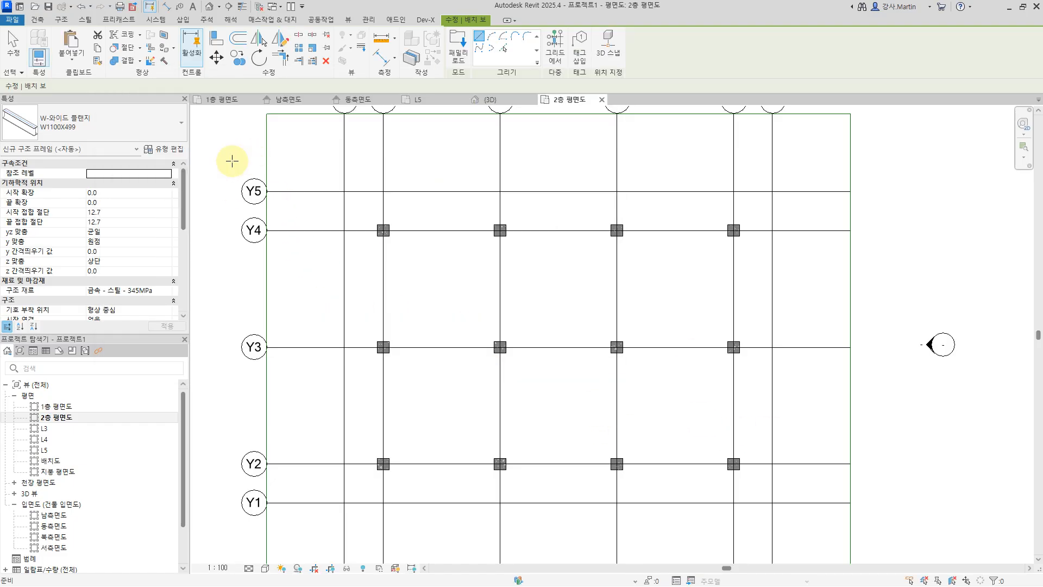
Step: Duplicate the beam type as 400x500 with h set to 500, and assign 콘크리트 as the beam's structural material
{"action": "left_click", "coordinate": [174, 150]}
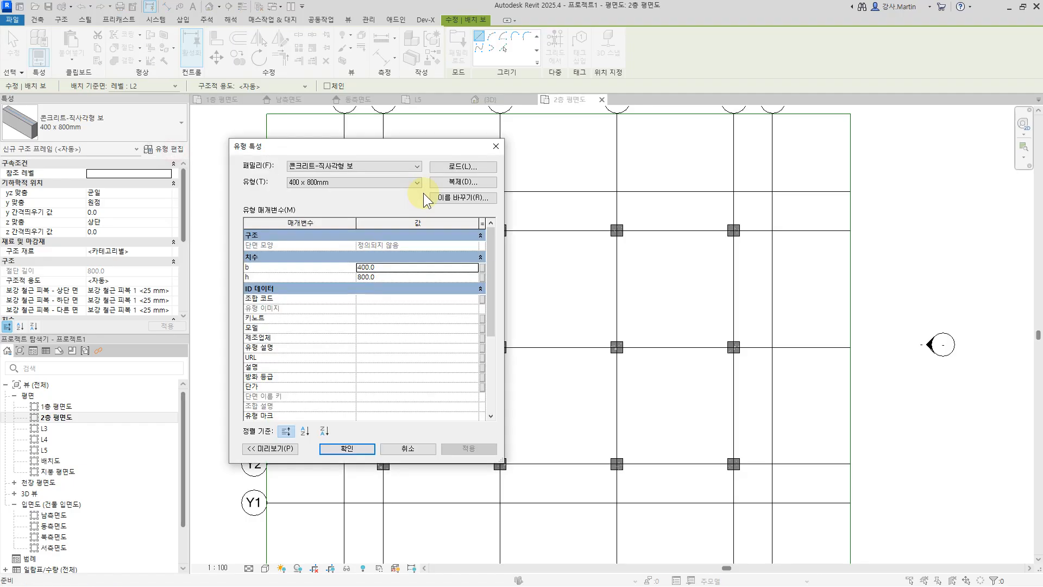
{"action": "left_click", "coordinate": [455, 182]}
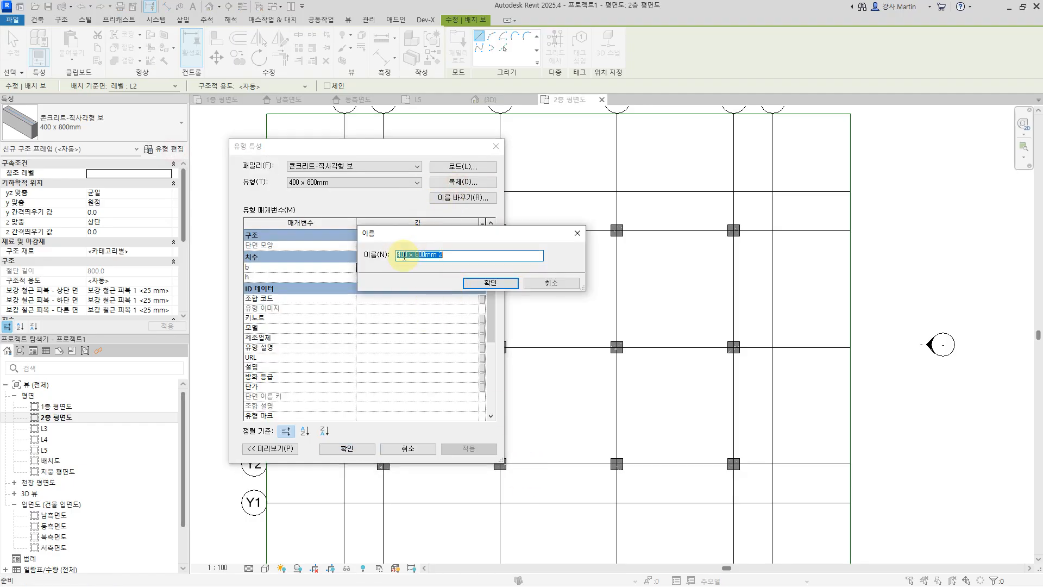
{"action": "type", "text": "400x500"}
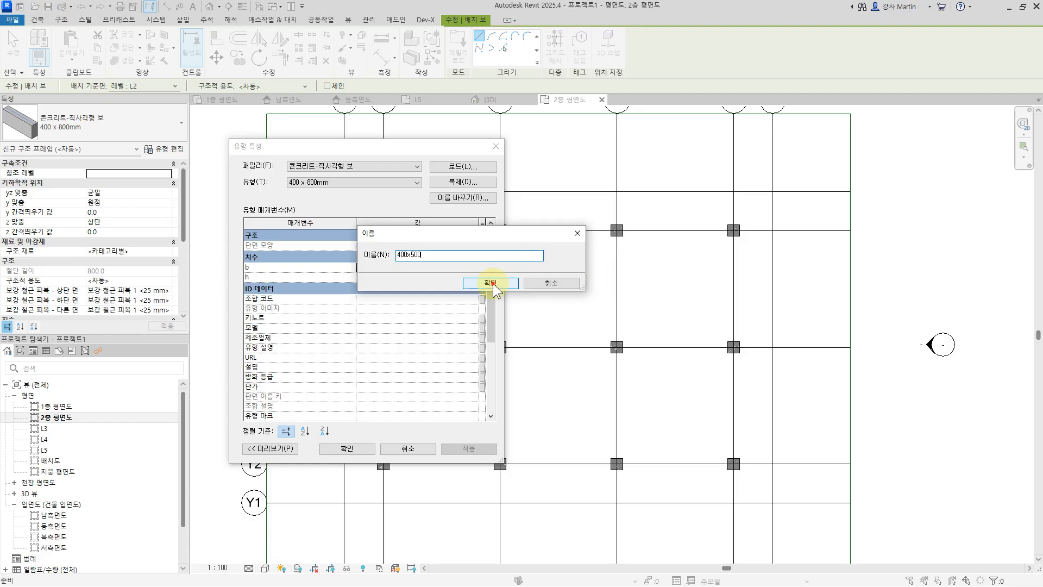
{"action": "left_click", "coordinate": [491, 283]}
{"action": "left_click", "coordinate": [395, 278]}
{"action": "type", "text": "500"}
{"action": "left_click", "coordinate": [355, 448]}
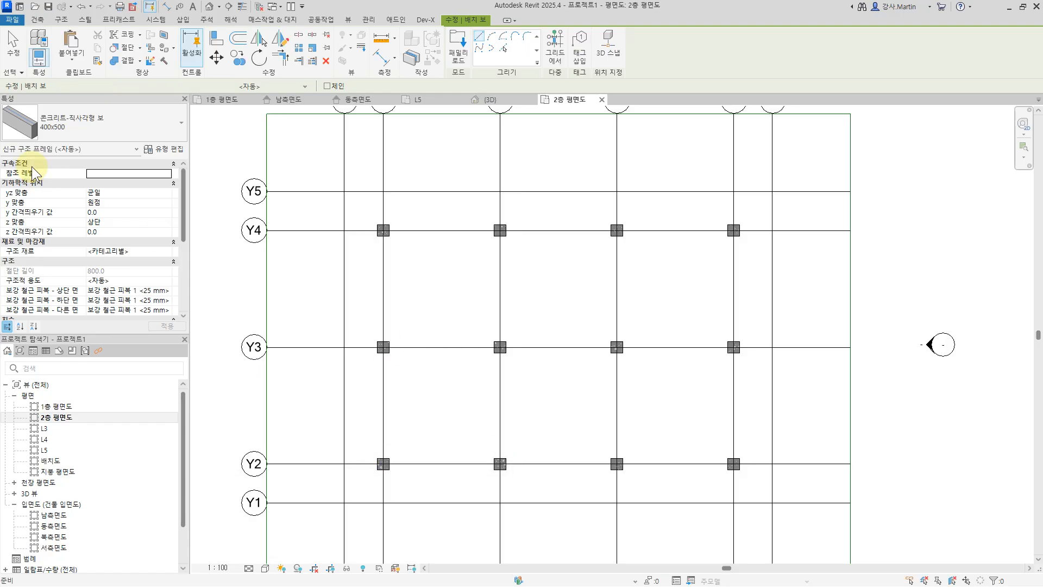
{"action": "left_click", "coordinate": [170, 255]}
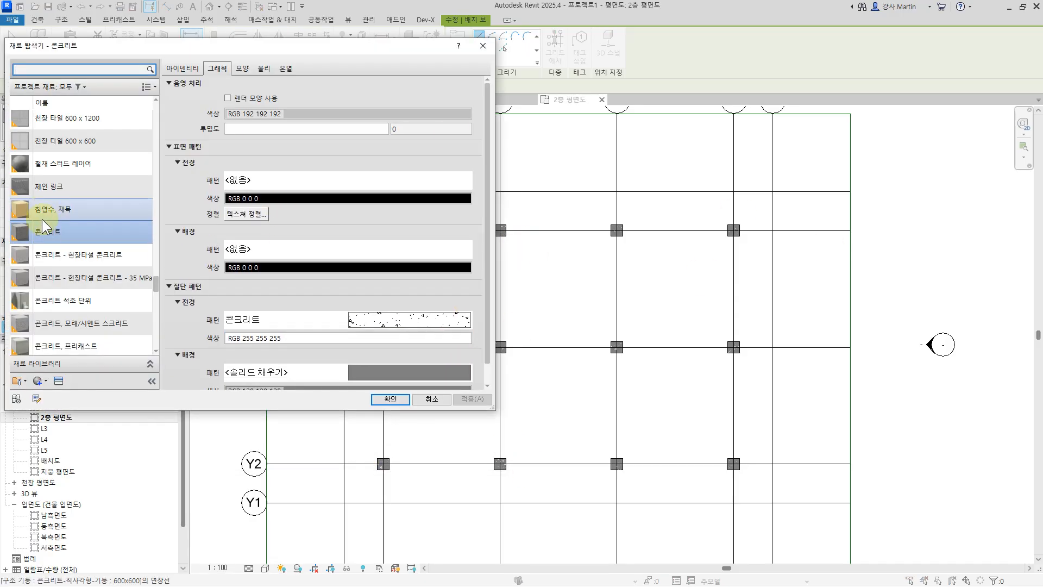
{"action": "left_click", "coordinate": [391, 399]}
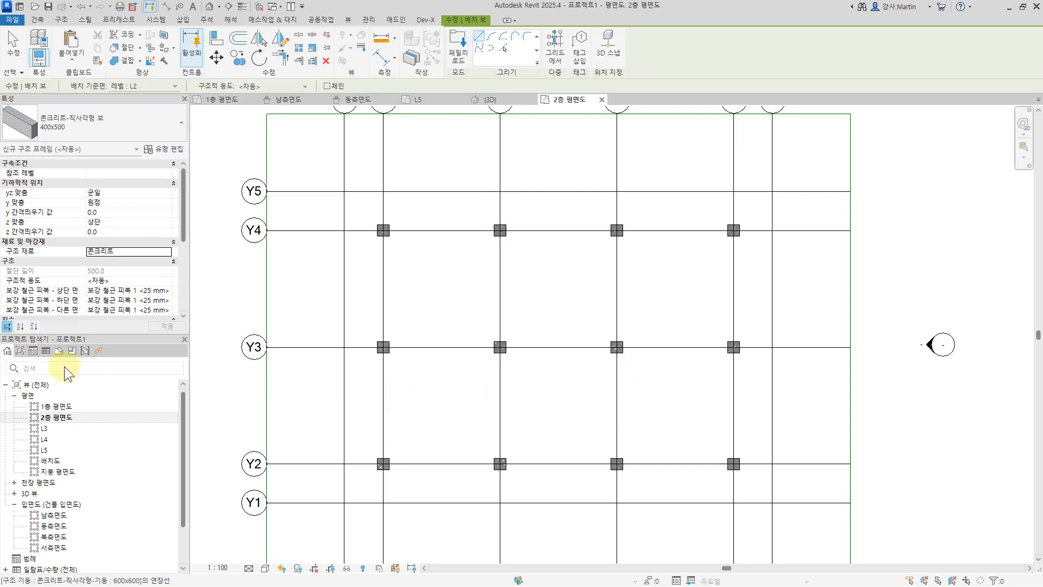
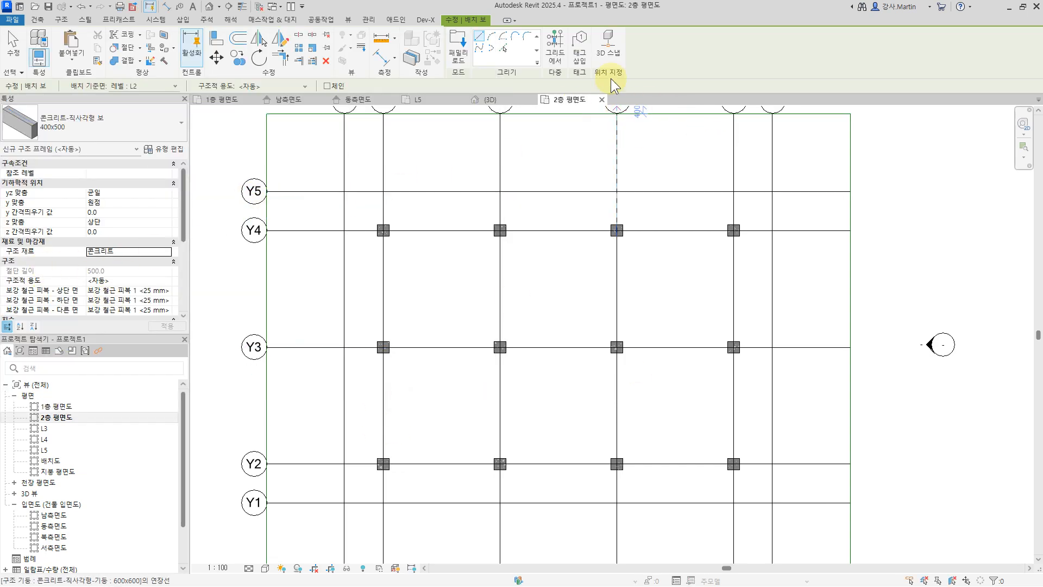
Step: Place 400x500 beams on grids between the columns along X2 to X5 and Y2 to Y4, and view them in 3D
{"action": "left_click", "coordinate": [554, 51]}
{"action": "left_click_drag", "start_coordinate": [752, 492], "coordinate": [363, 217]}
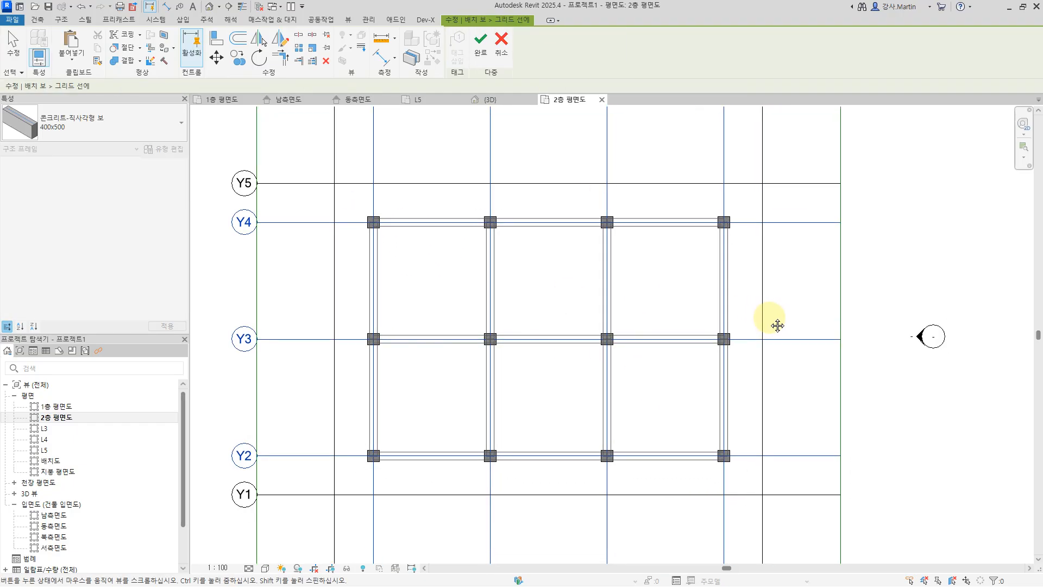
{"action": "left_click", "coordinate": [483, 54]}
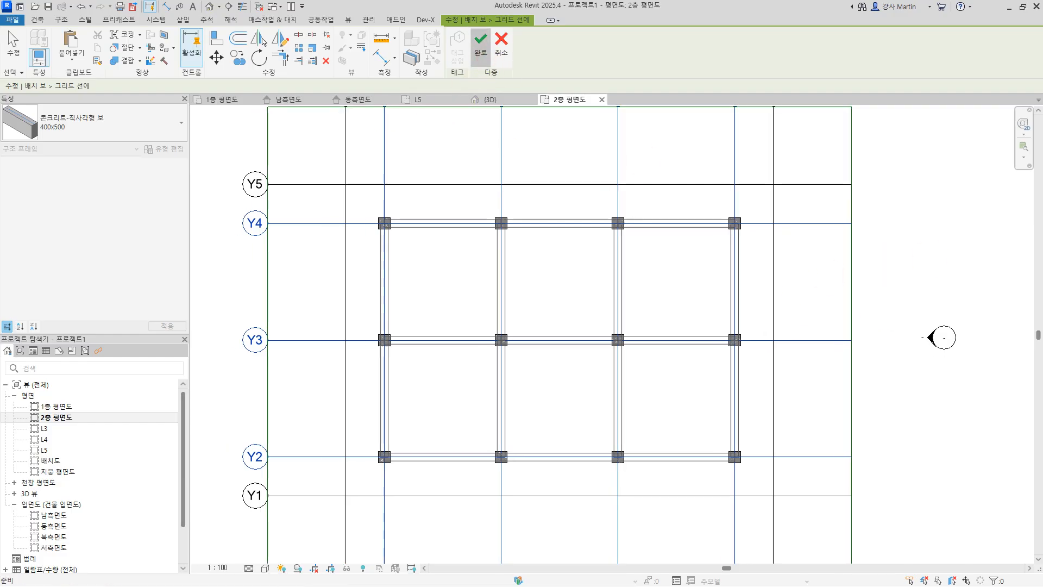
{"action": "left_click", "coordinate": [489, 99]}
{"action": "scroll", "coordinate": [709, 333], "scroll_direction": "down", "scroll_amount": 3}
{"action": "key", "text": "Escape"}
{"action": "key", "text": "Escape"}
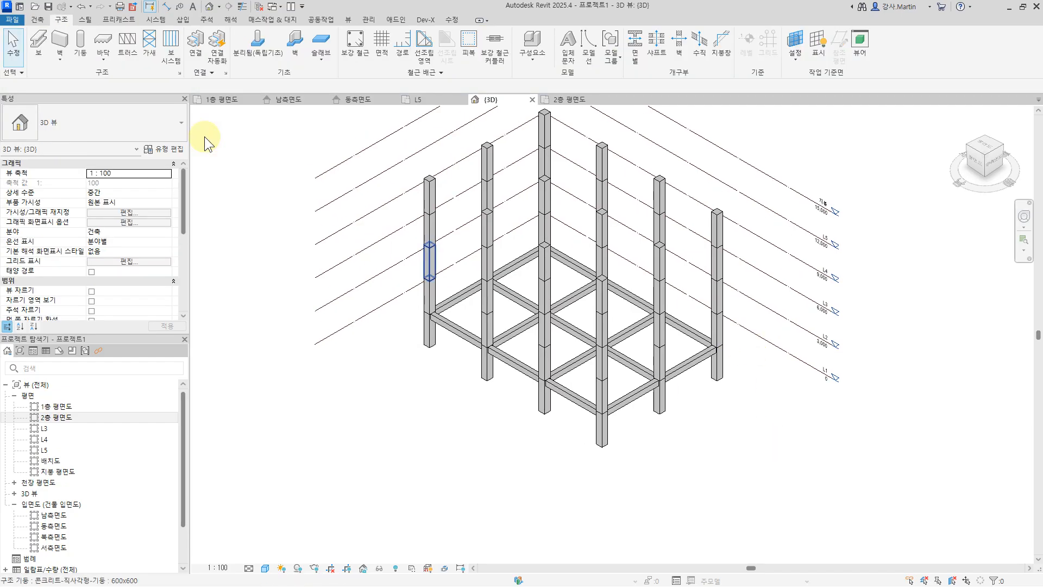
Step: Filter the selection to the level 2 beams only and copy them, aligned, to levels L3, L4, L5 and 지붕
{"action": "left_click_drag", "start_coordinate": [375, 508], "coordinate": [751, 226]}
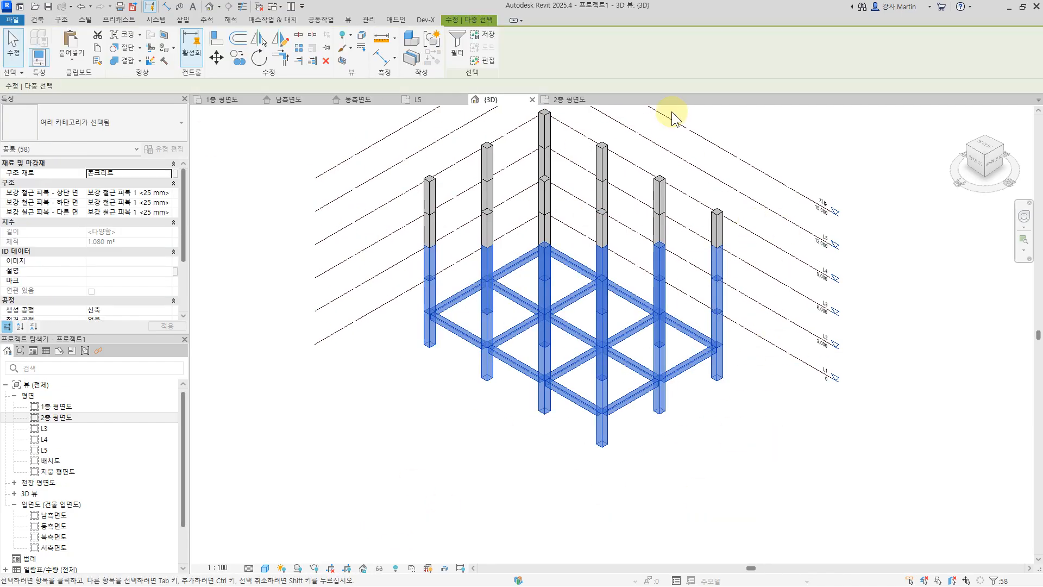
{"action": "left_click", "coordinate": [458, 42]}
{"action": "left_click", "coordinate": [407, 234]}
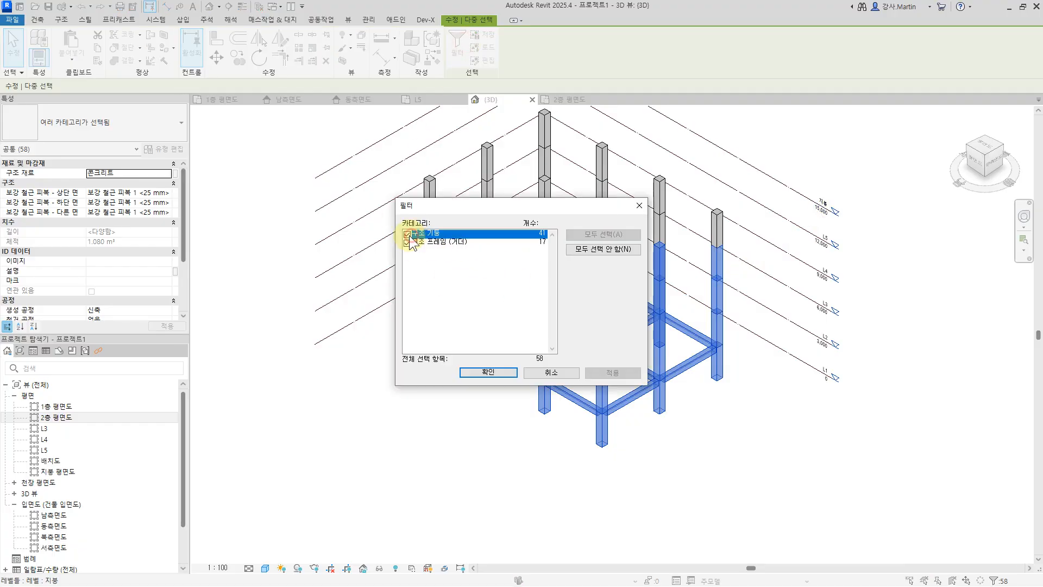
{"action": "left_click", "coordinate": [489, 373]}
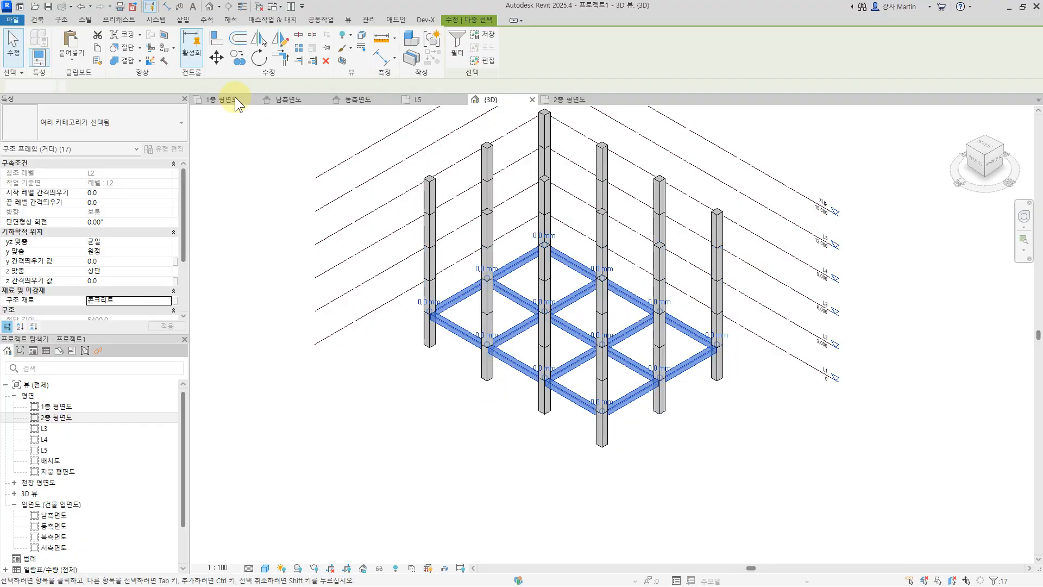
{"action": "left_click", "coordinate": [582, 102]}
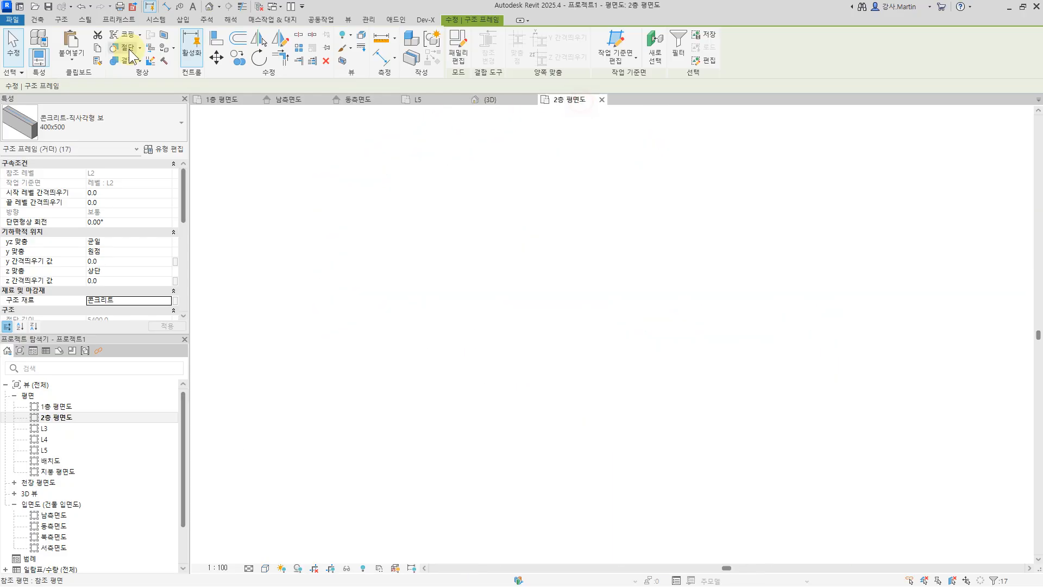
{"action": "left_click", "coordinate": [98, 51]}
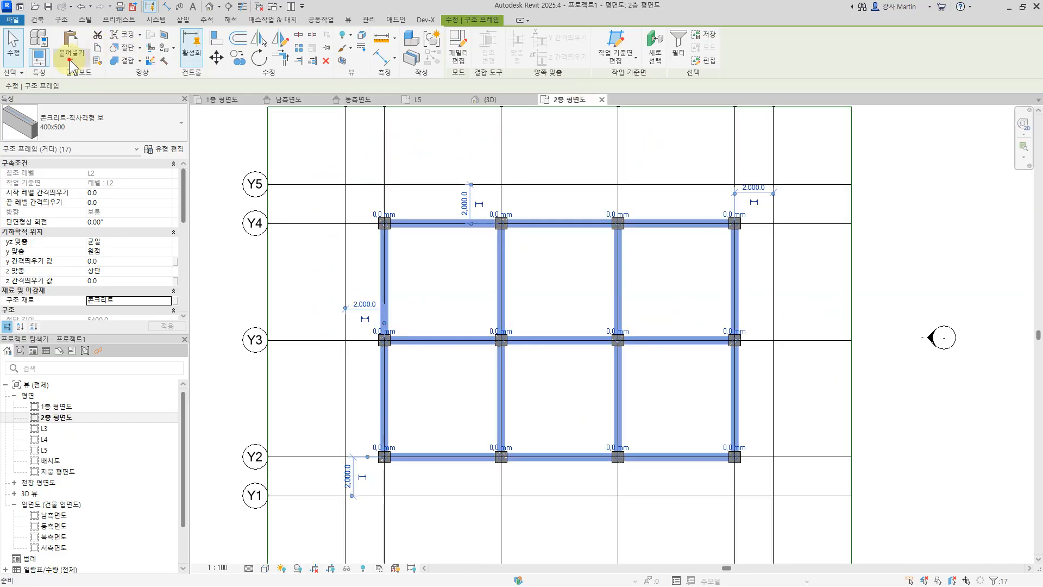
{"action": "left_click", "coordinate": [71, 57]}
{"action": "left_click", "coordinate": [93, 98]}
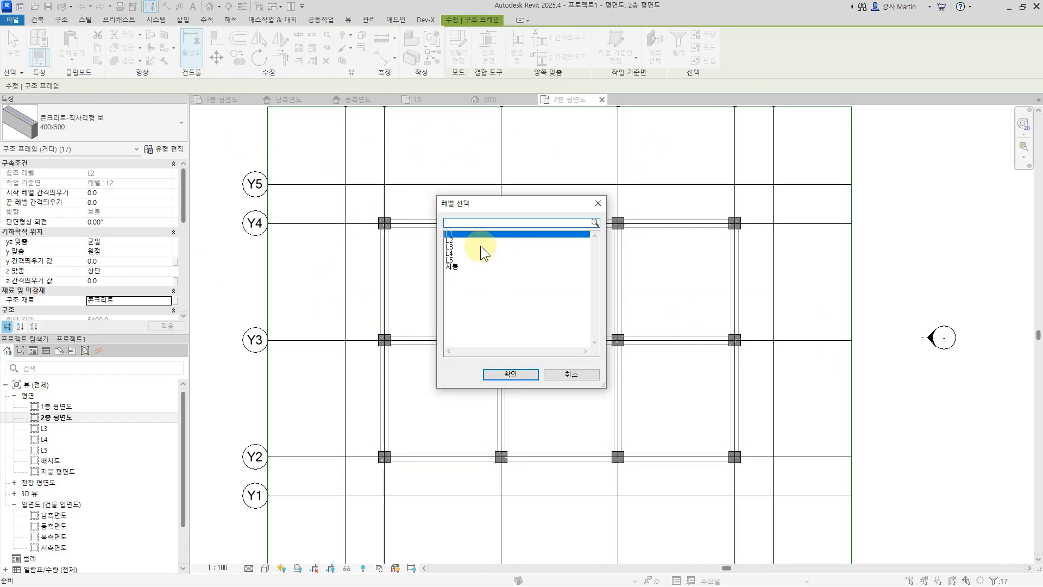
{"action": "left_click_drag", "start_coordinate": [457, 248], "coordinate": [454, 270]}
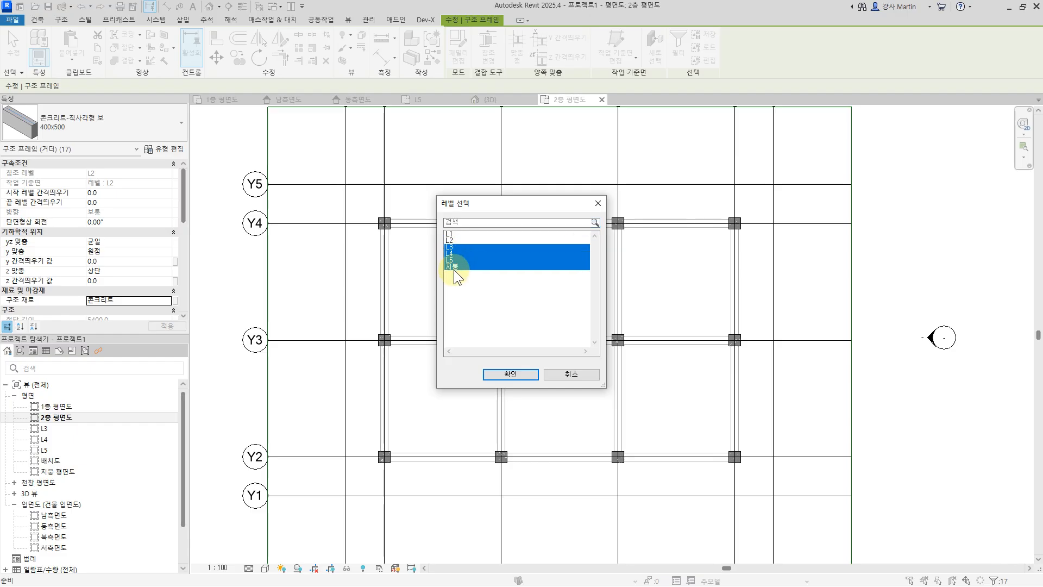
{"action": "left_click", "coordinate": [516, 375]}
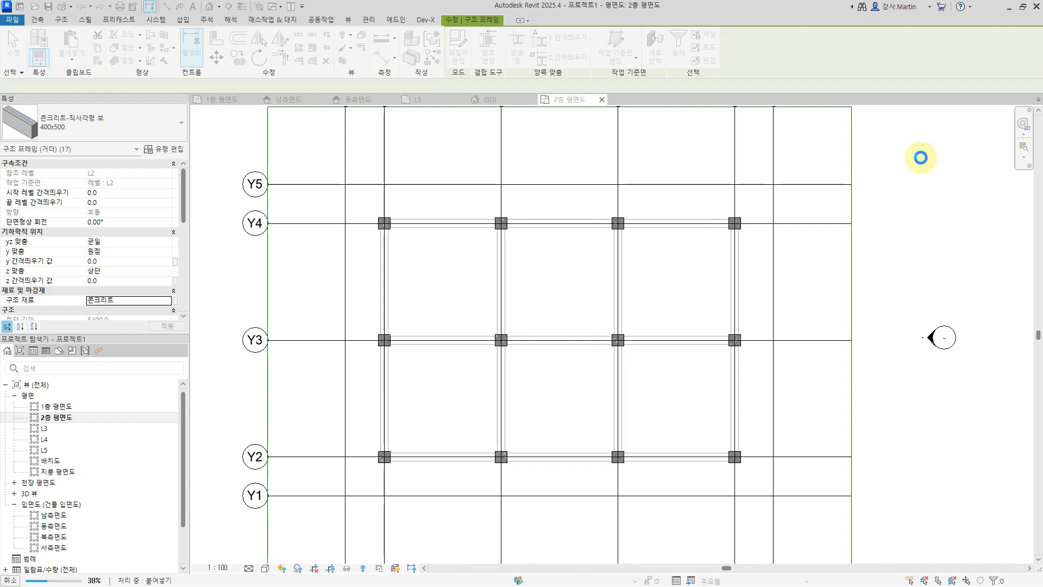
{"action": "left_click", "coordinate": [486, 99]}
{"action": "scroll", "coordinate": [709, 430], "scroll_direction": "up", "scroll_amount": 2}
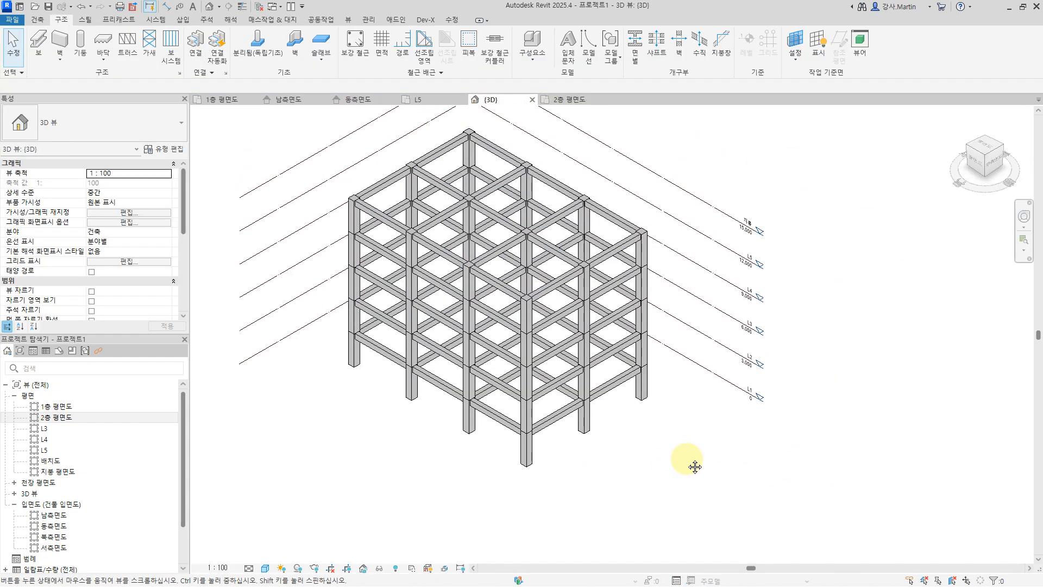
{"action": "middle_click_drag", "start_coordinate": [799, 333], "coordinate": [869, 387]}
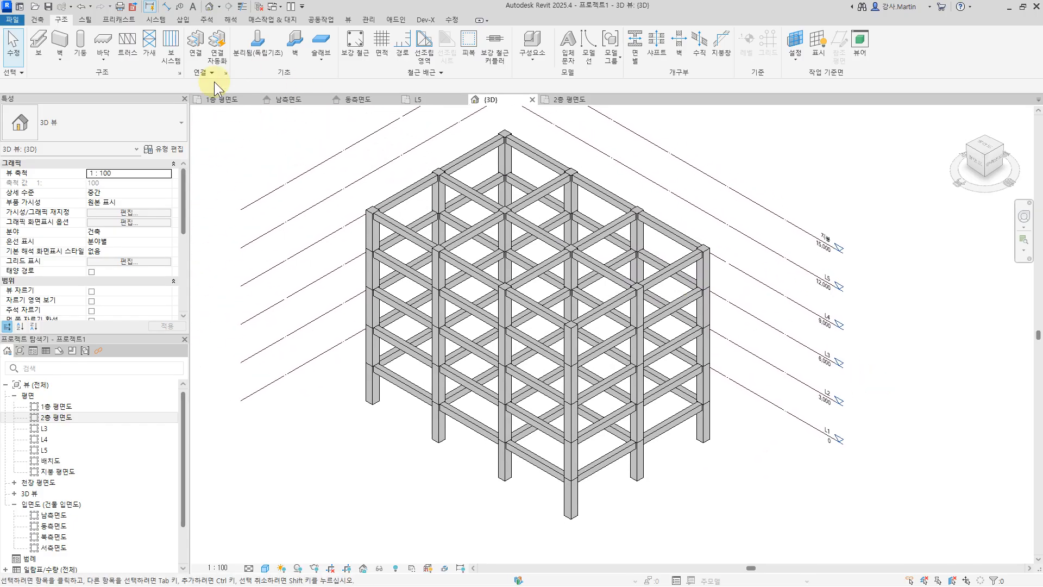
Step: In the 1층 평면도 plan, start a structural foundation slab and duplicate its type as MF_800
{"action": "left_click", "coordinate": [223, 99]}
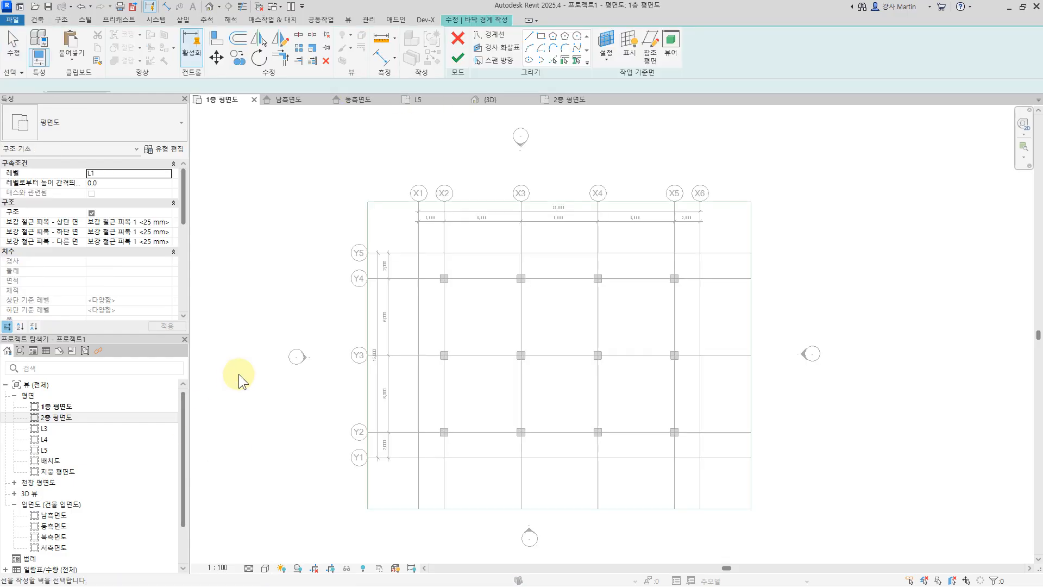
{"action": "left_click", "coordinate": [156, 149]}
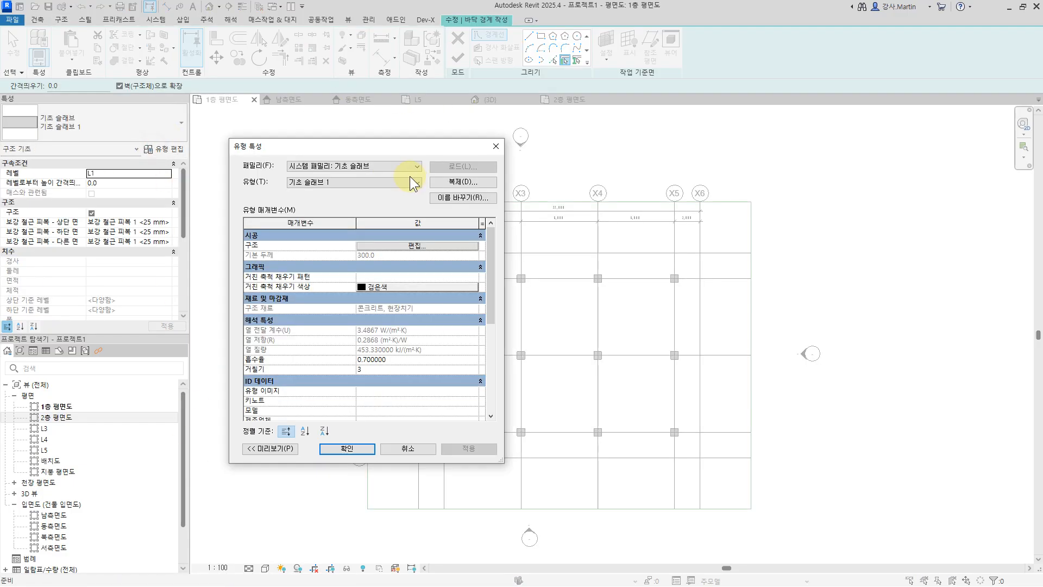
{"action": "left_click", "coordinate": [466, 184]}
{"action": "type", "text": "MF_800"}
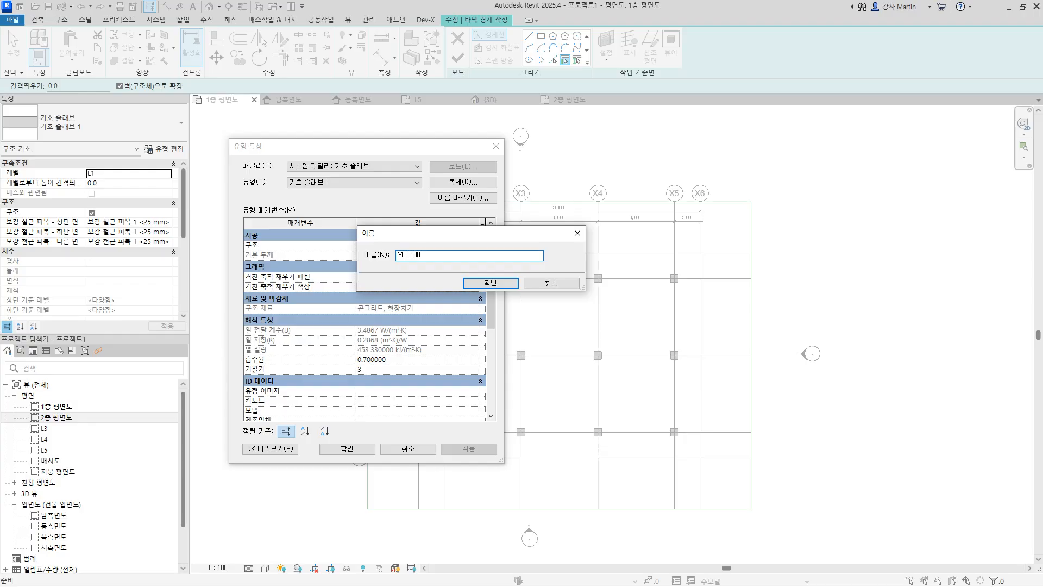
{"action": "left_click", "coordinate": [477, 288]}
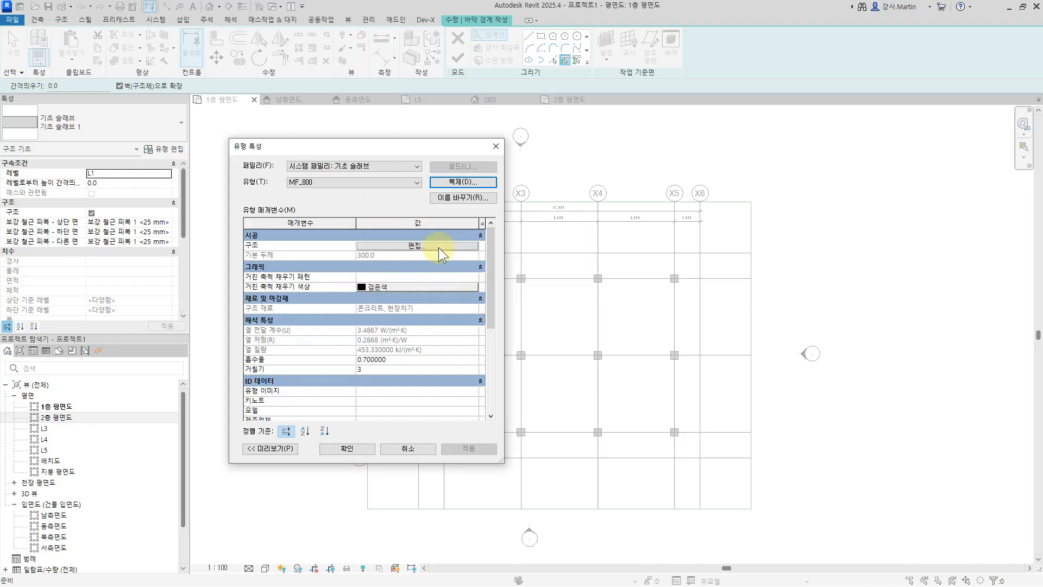
Step: Set the MF_800 structural layer's thickness to 800 and its material to 콘크리트
{"action": "left_click", "coordinate": [437, 247]}
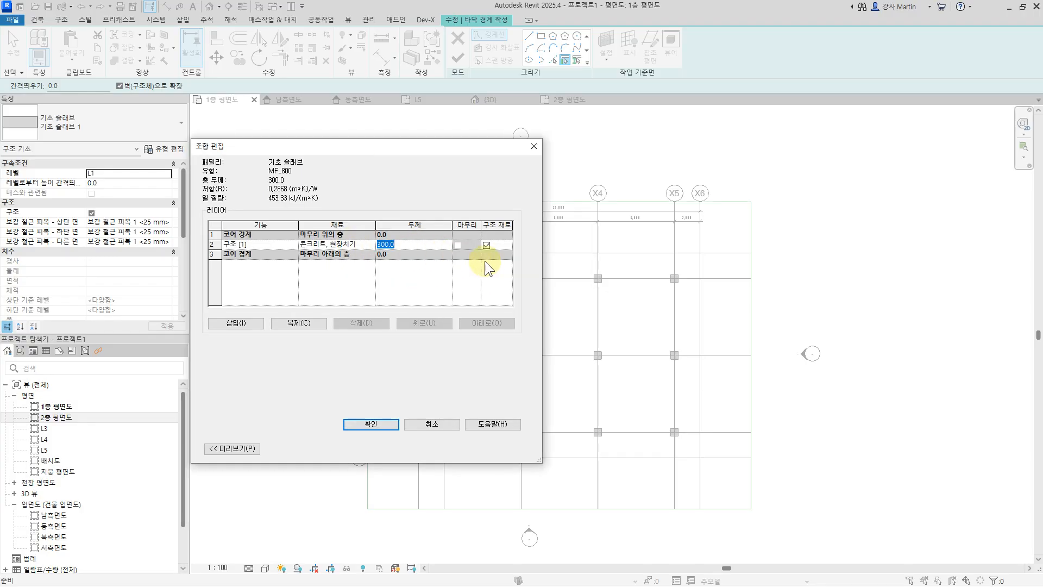
{"action": "left_click", "coordinate": [371, 245]}
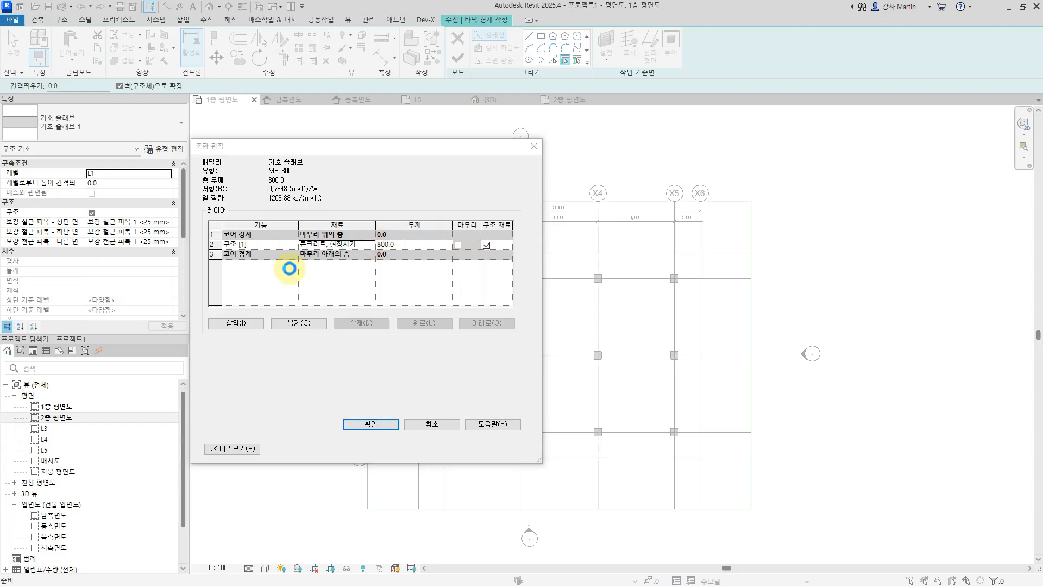
{"action": "scroll", "coordinate": [74, 193], "scroll_direction": "up", "scroll_amount": 2}
{"action": "left_click", "coordinate": [74, 227]}
{"action": "left_click", "coordinate": [391, 399]}
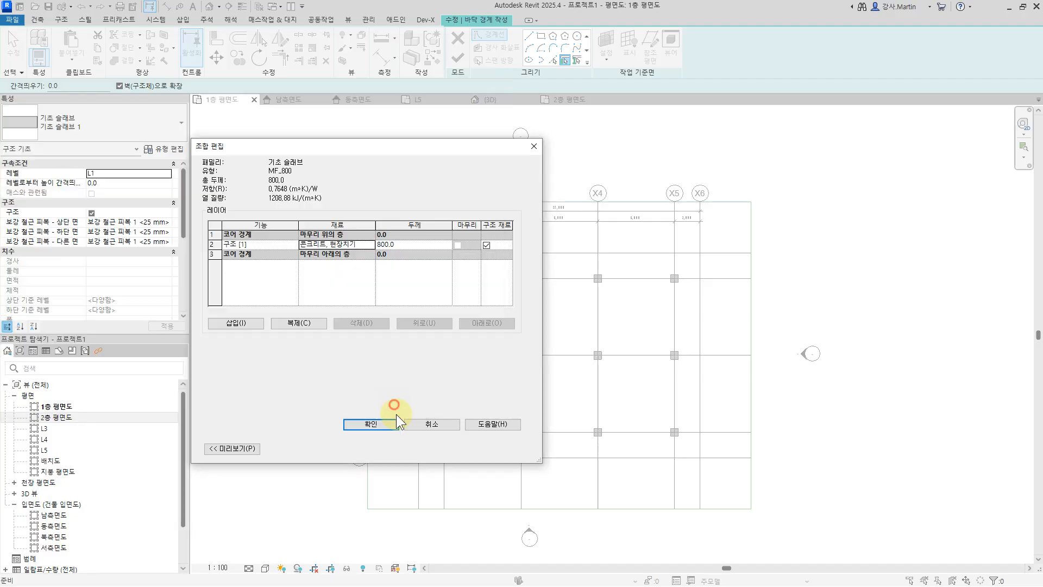
{"action": "left_click", "coordinate": [371, 424]}
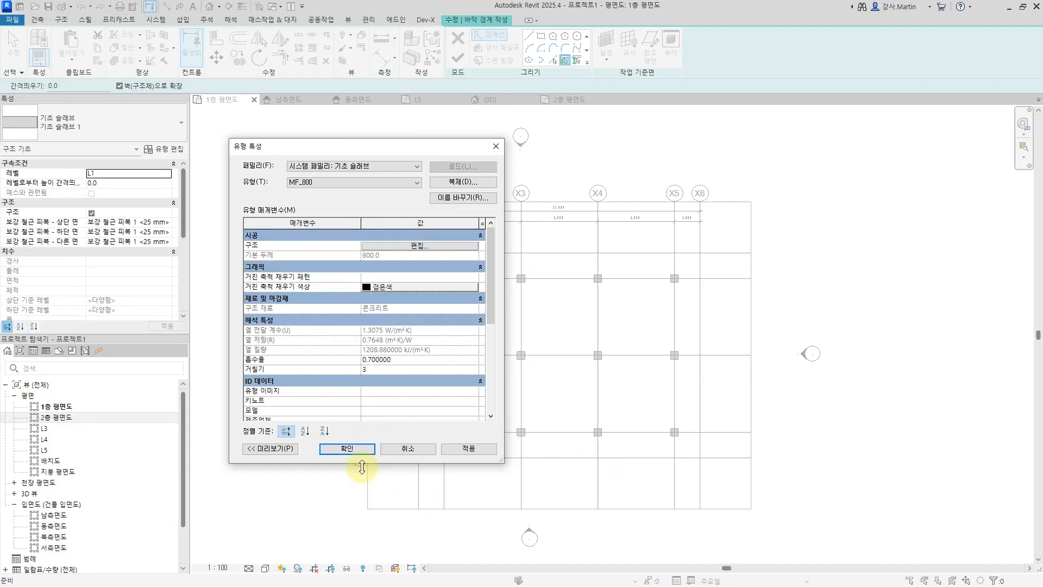
{"action": "left_click", "coordinate": [359, 449]}
Step: Sketch the foundation slab as a rectangle offset 800 outward from grids X1, Y5, X6 and Y1, finish it and view it in 3D
{"action": "scroll", "coordinate": [418, 253], "scroll_direction": "up", "scroll_amount": 5}
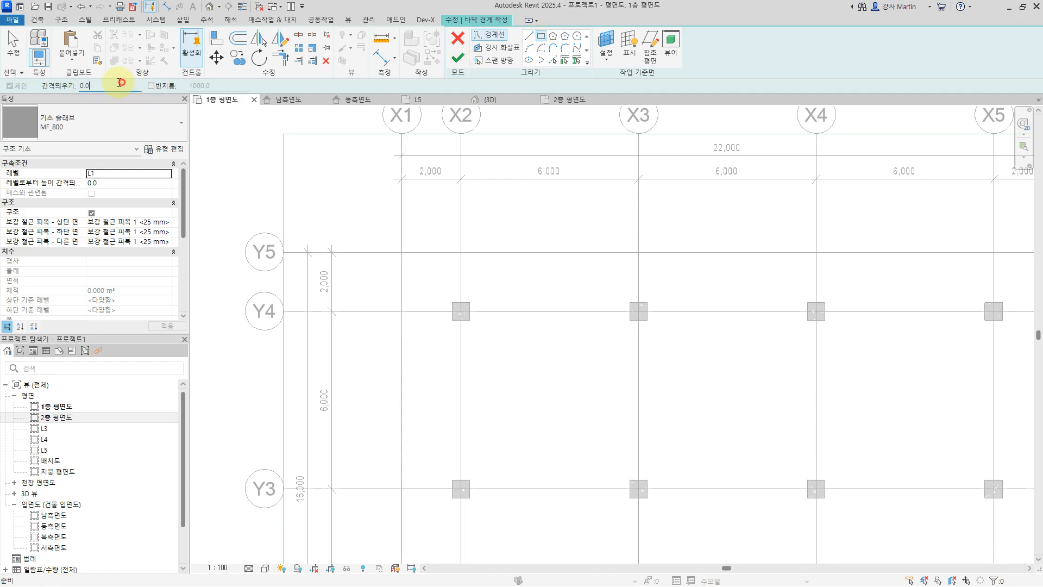
{"action": "type", "text": "800"}
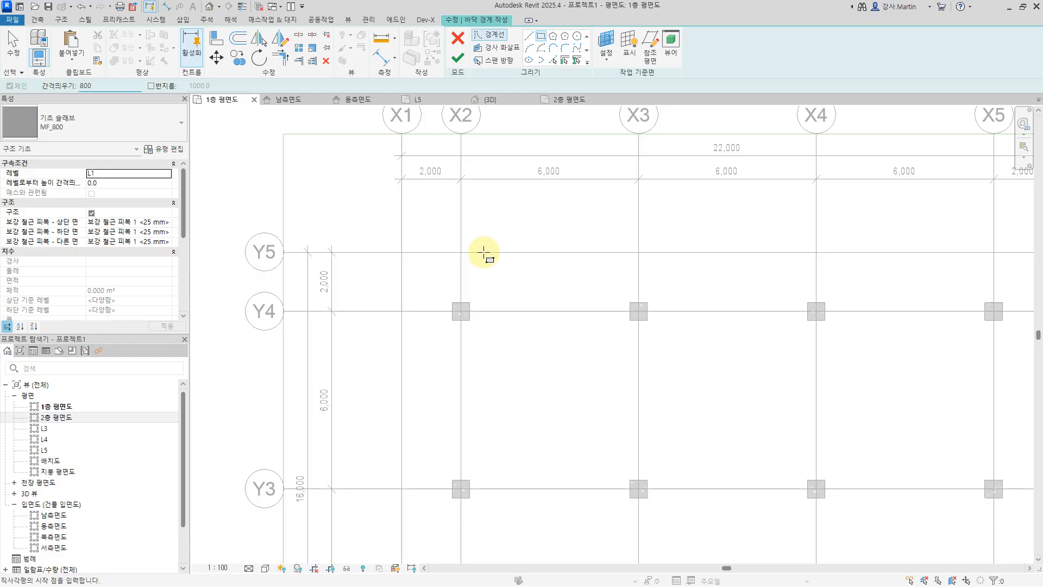
{"action": "left_click", "coordinate": [401, 252]}
{"action": "scroll", "coordinate": [463, 310], "scroll_direction": "down", "scroll_amount": 5}
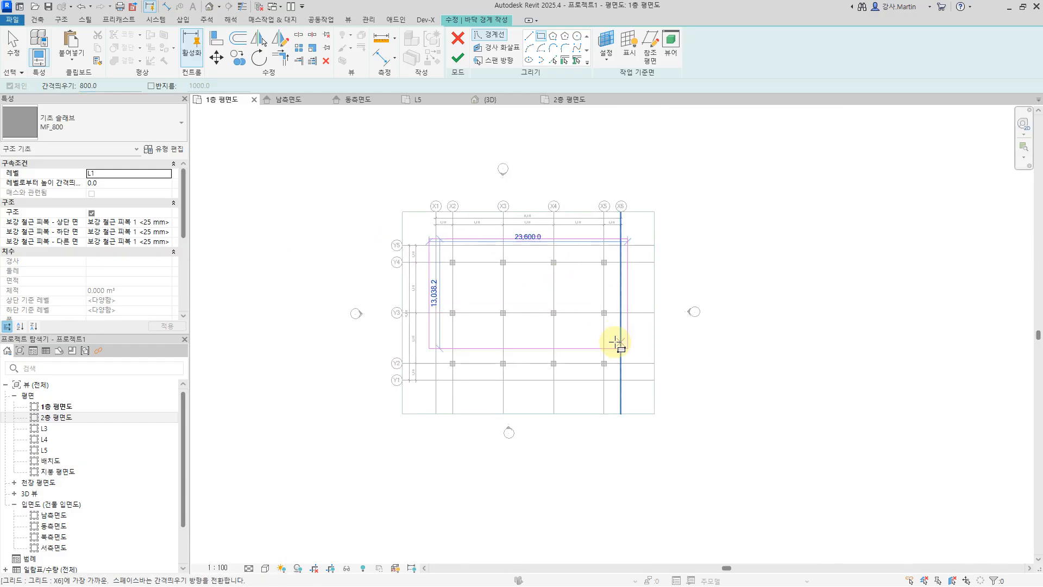
{"action": "scroll", "coordinate": [616, 341], "scroll_direction": "up", "scroll_amount": 3}
{"action": "left_click", "coordinate": [624, 415]}
{"action": "scroll", "coordinate": [794, 361], "scroll_direction": "down", "scroll_amount": 2}
{"action": "middle_click_drag", "start_coordinate": [794, 361], "coordinate": [809, 379]}
{"action": "left_click", "coordinate": [458, 59]}
{"action": "left_click", "coordinate": [852, 262]}
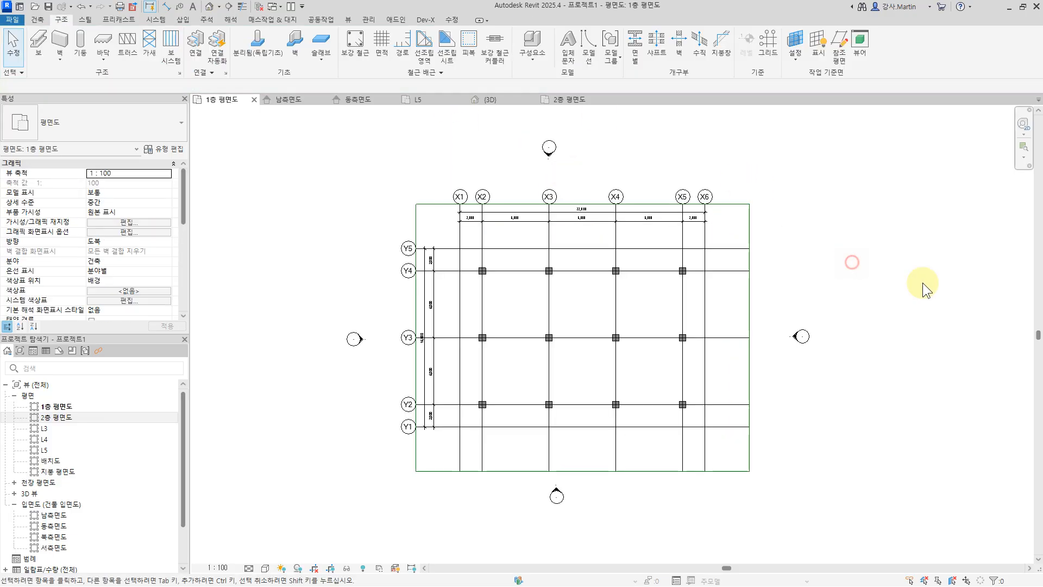
{"action": "left_click", "coordinate": [509, 101]}
{"action": "middle_click_drag", "start_coordinate": [752, 477], "coordinate": [926, 455], "text": "shift"}
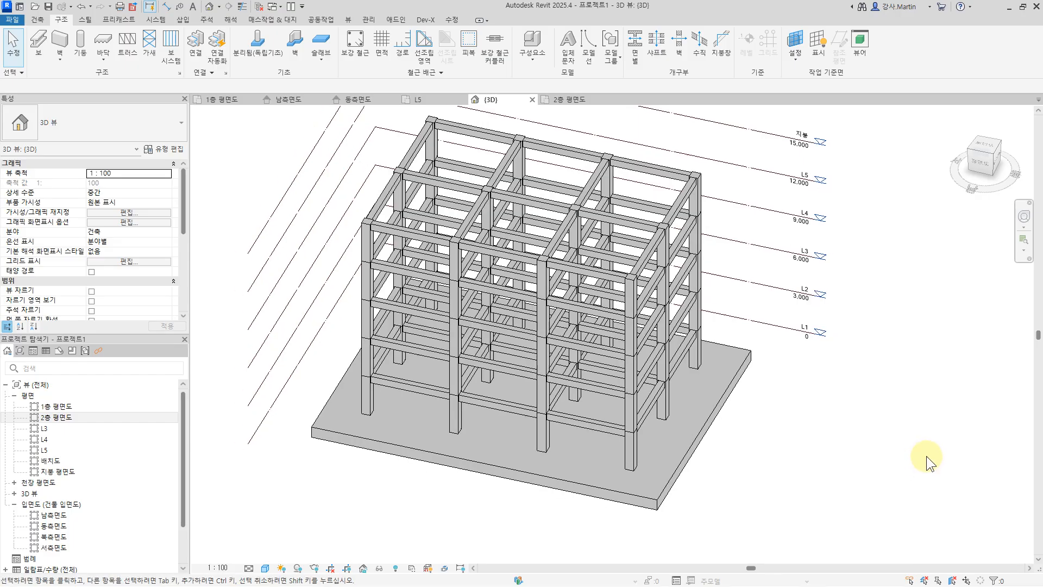
Step: In the L3 plan, start a structural wall using the 일반 - 200mm basic wall type
{"action": "left_click", "coordinate": [64, 428]}
{"action": "double_click", "coordinate": [64, 428]}
{"action": "middle_click_drag", "start_coordinate": [681, 323], "coordinate": [672, 294]}
{"action": "scroll", "coordinate": [673, 294], "scroll_direction": "up", "scroll_amount": 1}
{"action": "middle_click_drag", "start_coordinate": [756, 299], "coordinate": [682, 277]}
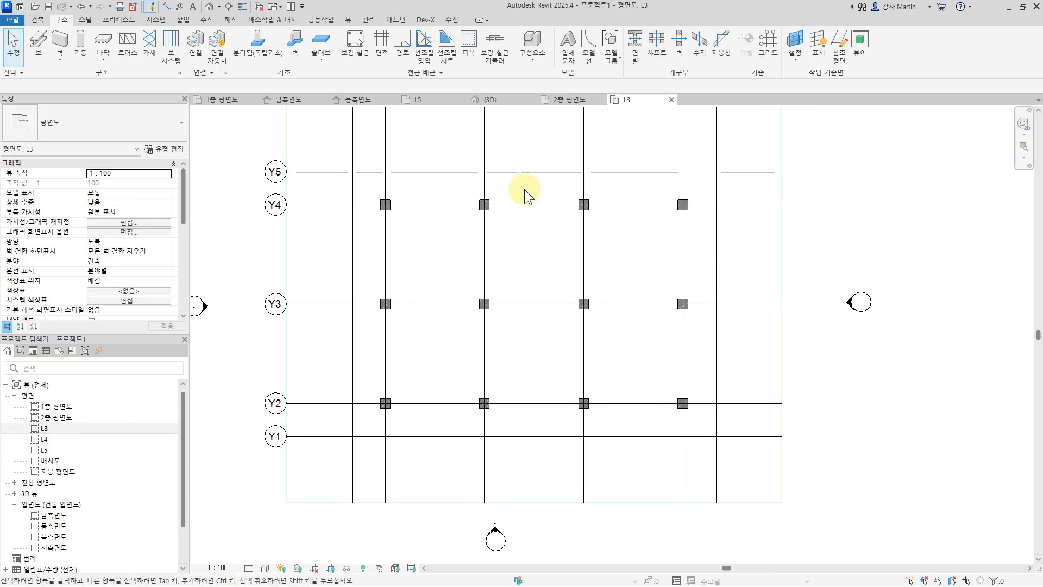
{"action": "left_click", "coordinate": [58, 61]}
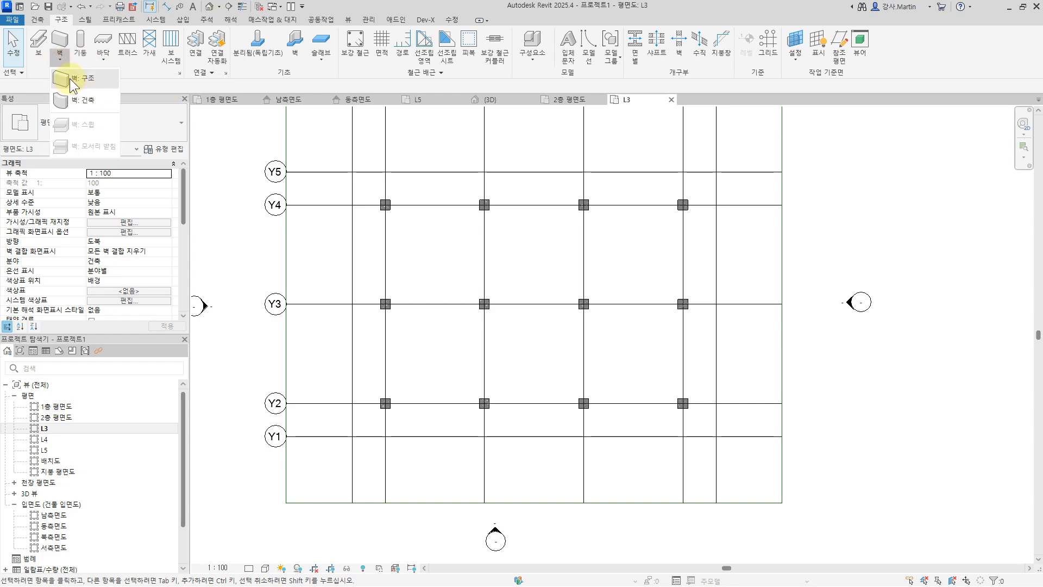
{"action": "left_click", "coordinate": [35, 20]}
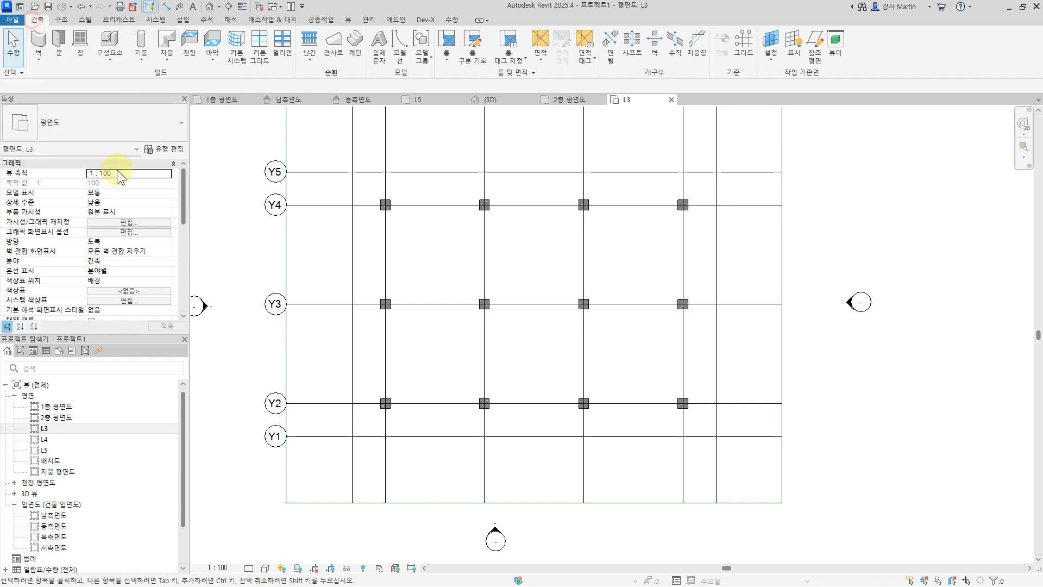
{"action": "left_click", "coordinate": [60, 20]}
{"action": "left_click", "coordinate": [60, 63]}
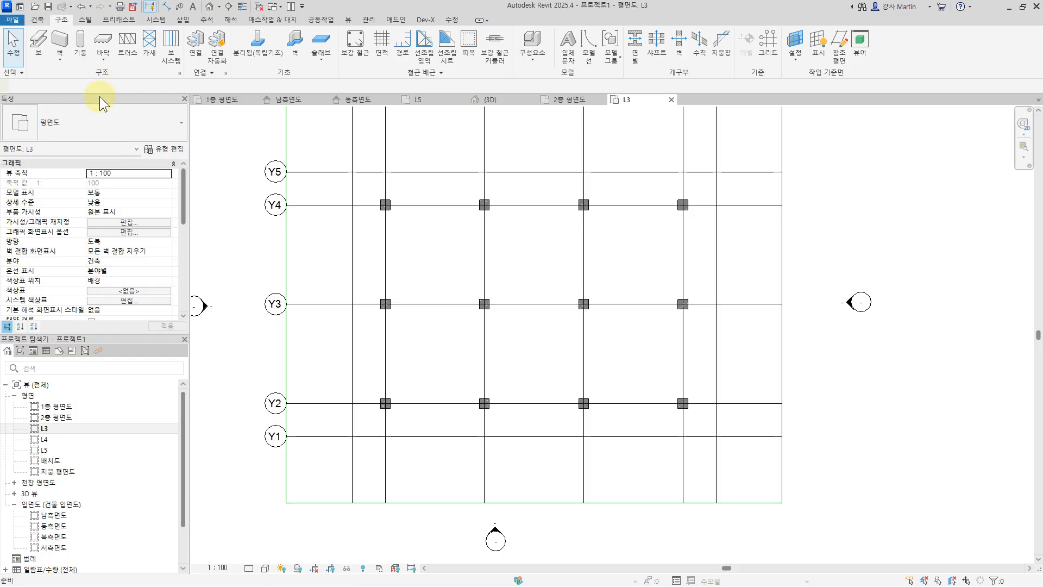
{"action": "left_click", "coordinate": [125, 132]}
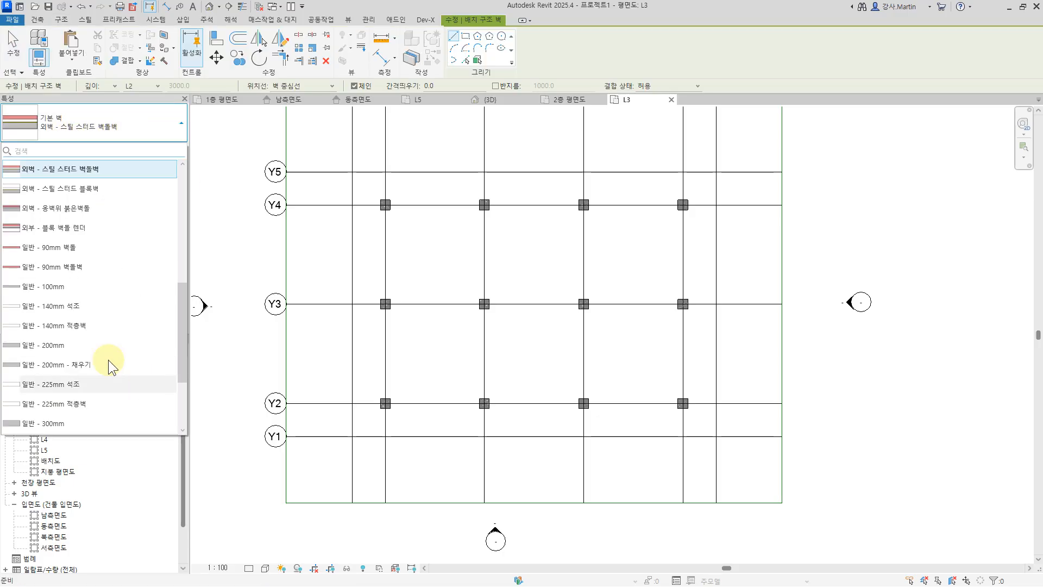
{"action": "scroll", "coordinate": [89, 350], "scroll_direction": "down", "scroll_amount": 2}
{"action": "left_click", "coordinate": [61, 227]}
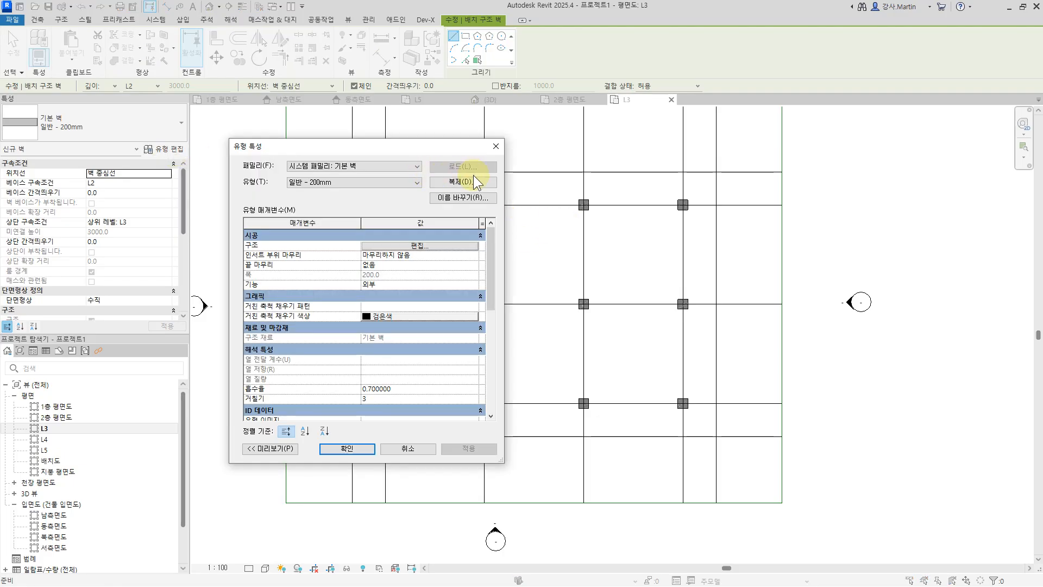
Step: Duplicate the 일반 - 200mm wall type as C200
{"action": "left_click", "coordinate": [471, 181]}
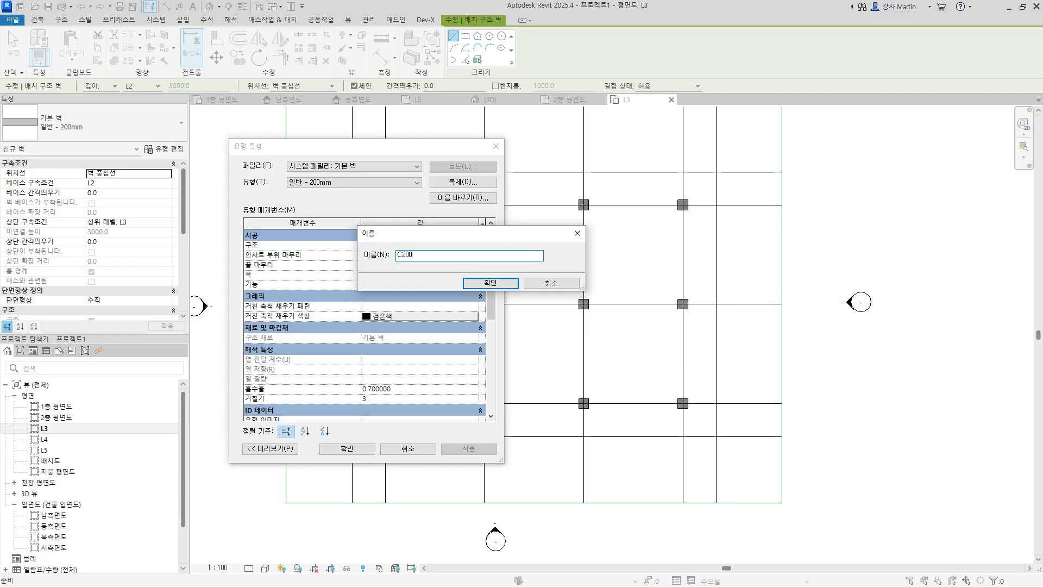
{"action": "type", "text": "C200"}
{"action": "left_click", "coordinate": [481, 282]}
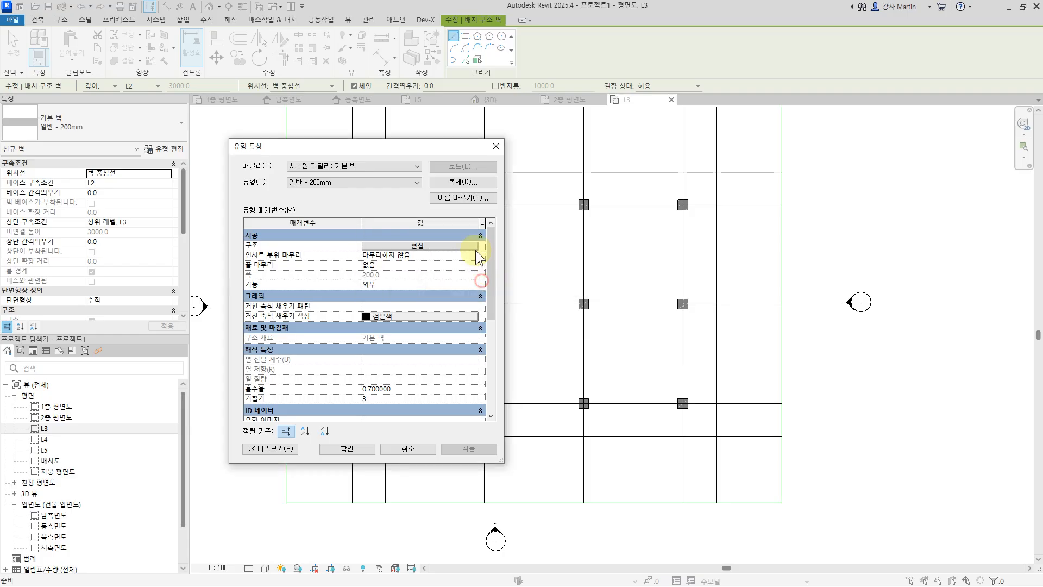
Step: Set the C200 wall type's structural layer material to 콘크리트 and accept the type properties
{"action": "left_click", "coordinate": [418, 245]}
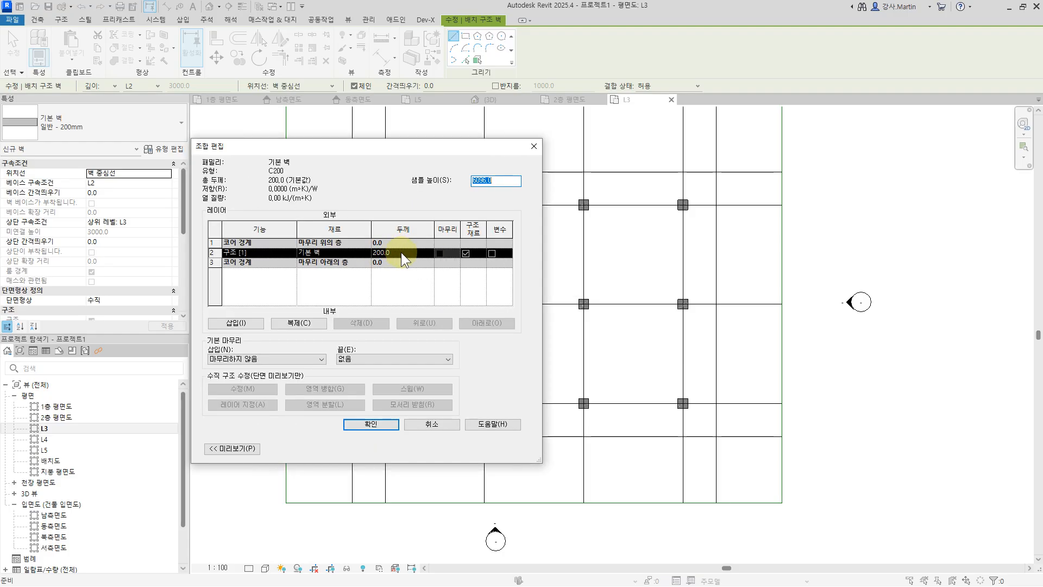
{"action": "left_click", "coordinate": [367, 253]}
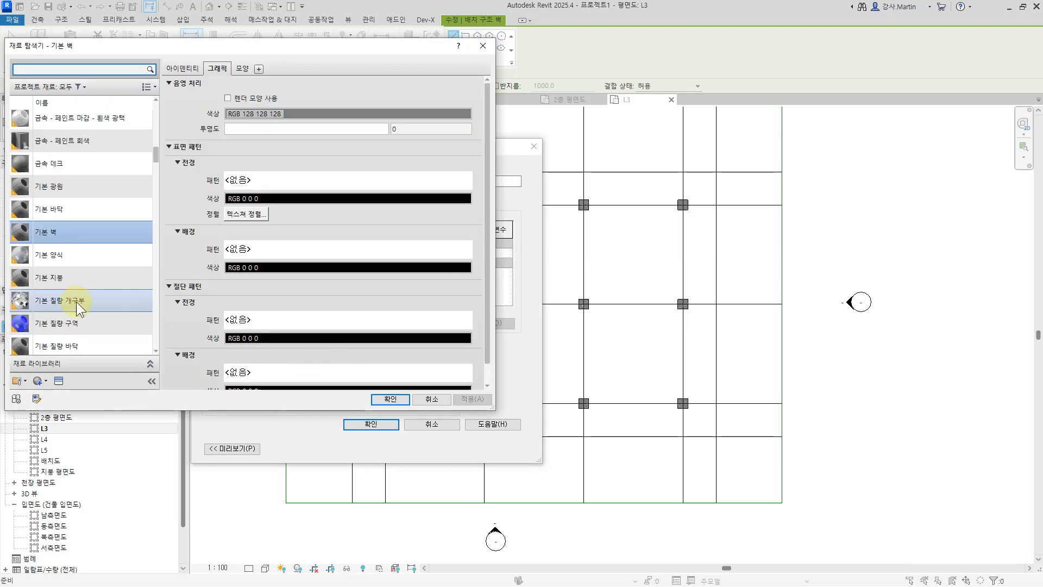
{"action": "scroll", "coordinate": [91, 264], "scroll_direction": "down", "scroll_amount": 1}
{"action": "scroll", "coordinate": [92, 264], "scroll_direction": "down", "scroll_amount": 15}
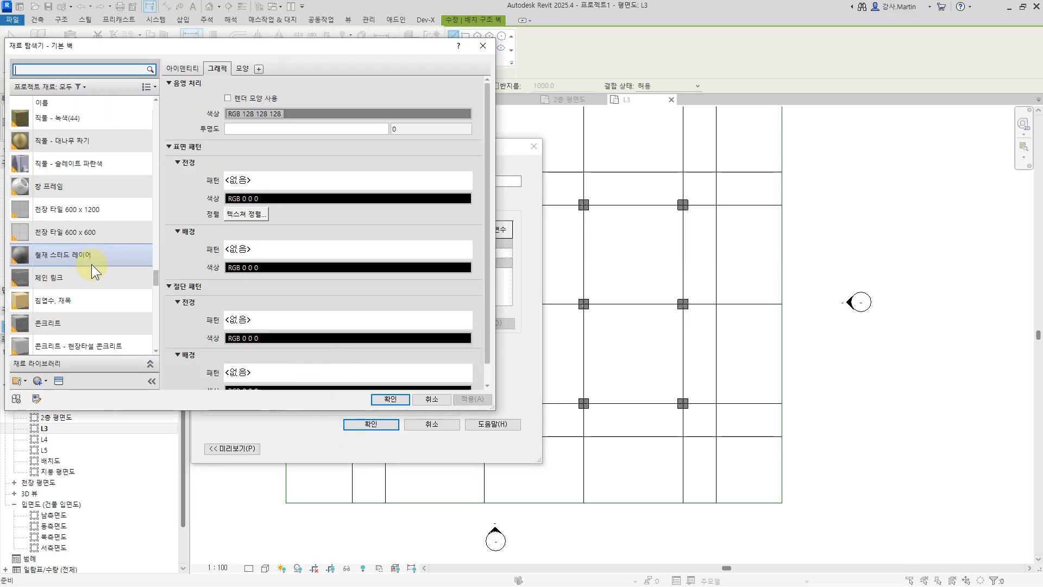
{"action": "scroll", "coordinate": [92, 263], "scroll_direction": "up", "scroll_amount": 5}
{"action": "left_click", "coordinate": [91, 193]}
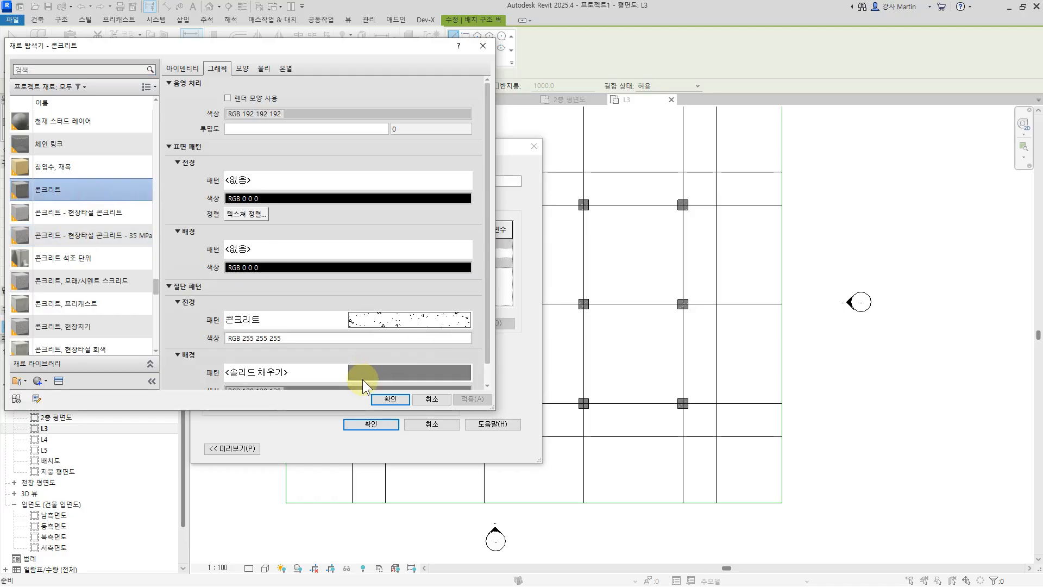
{"action": "left_click", "coordinate": [391, 399]}
{"action": "left_click", "coordinate": [380, 424]}
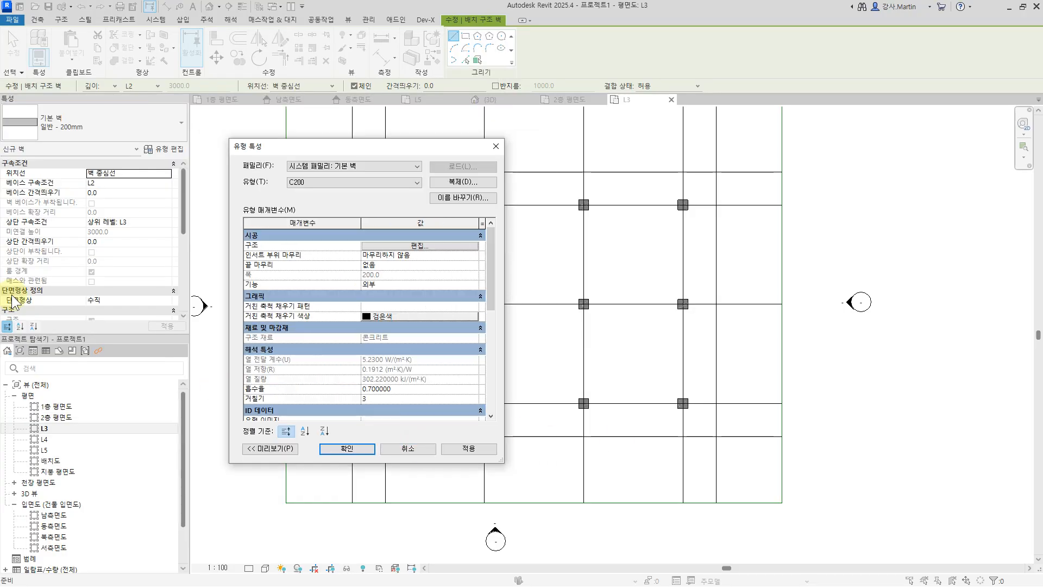
{"action": "left_click", "coordinate": [347, 448]}
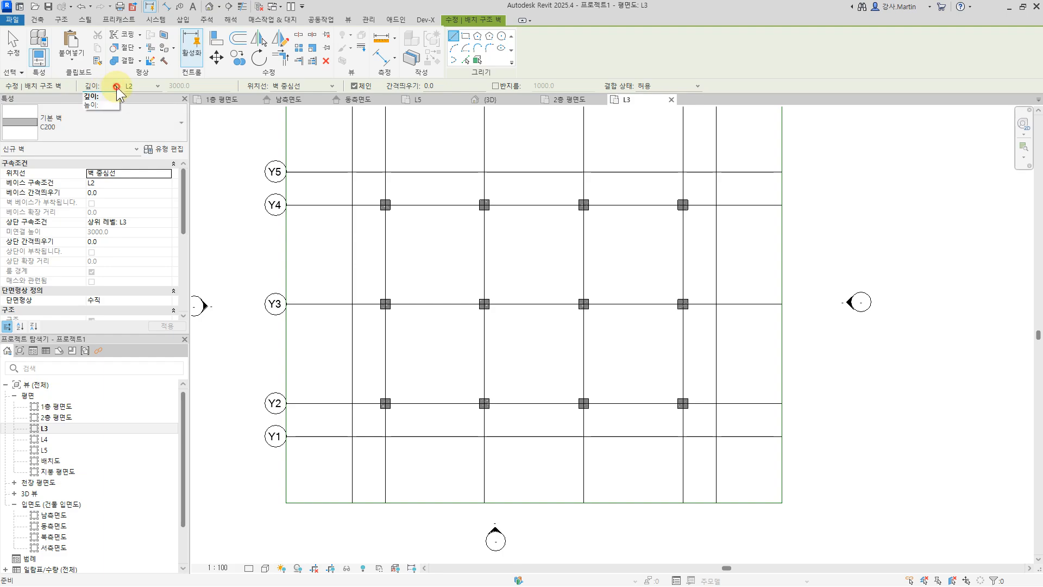
Step: Draw C200 walls as a rectangle from grid intersection X1/Y5 to X6/Y1, with their height running up to L4
{"action": "left_click", "coordinate": [100, 106]}
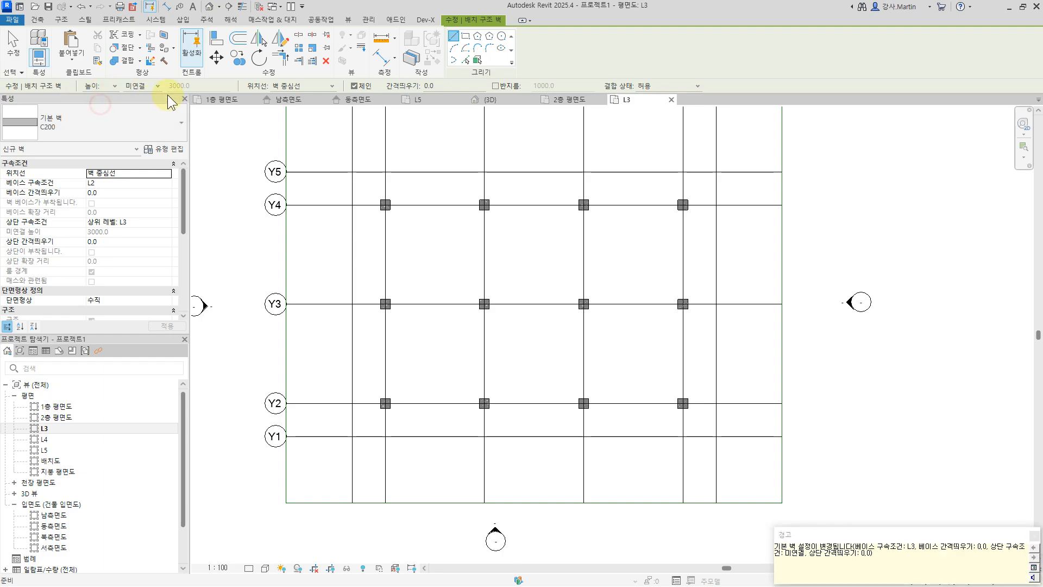
{"action": "left_click", "coordinate": [154, 86]}
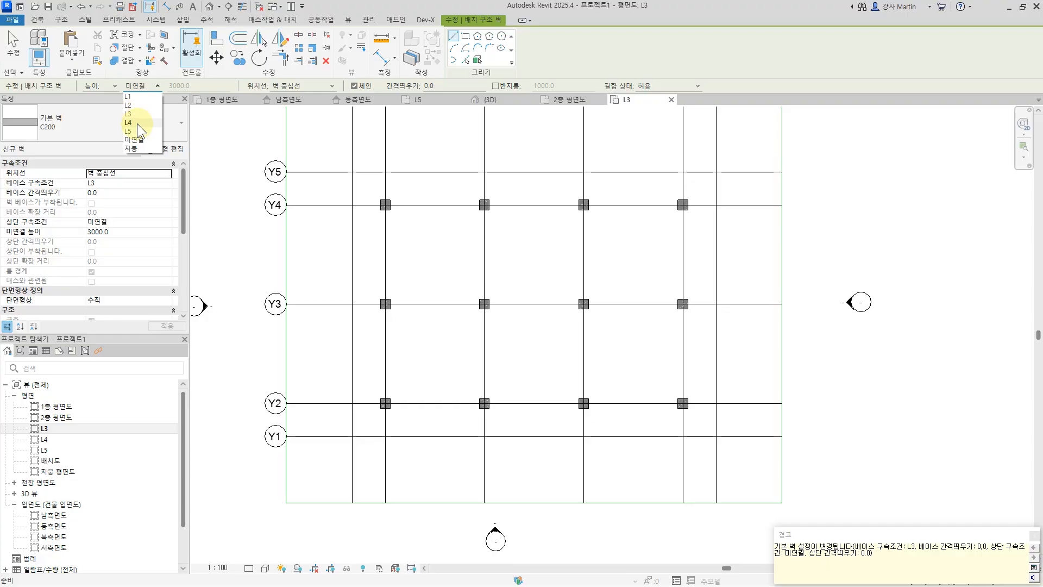
{"action": "left_click", "coordinate": [137, 123]}
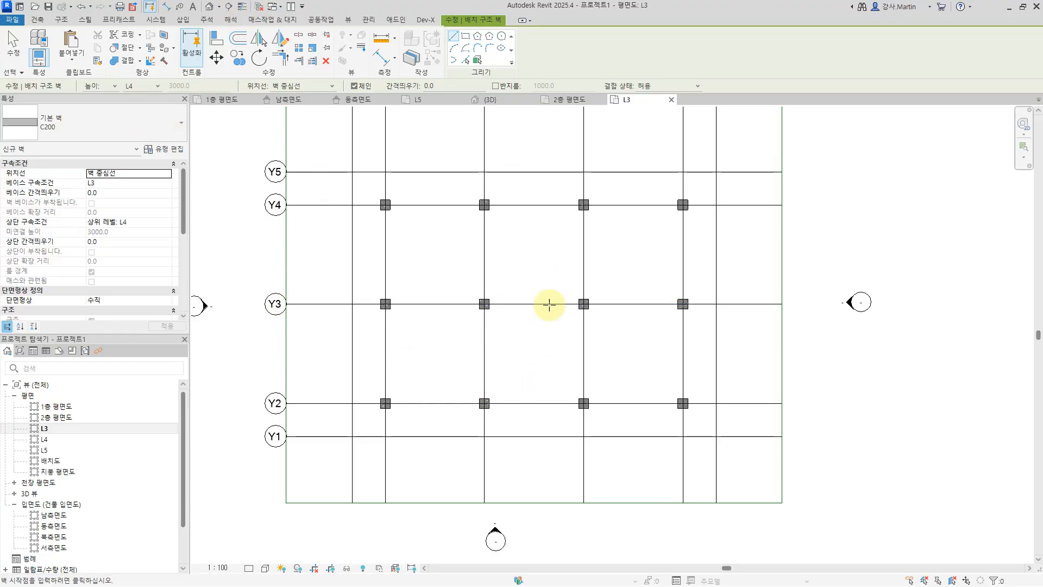
{"action": "left_click", "coordinate": [466, 36]}
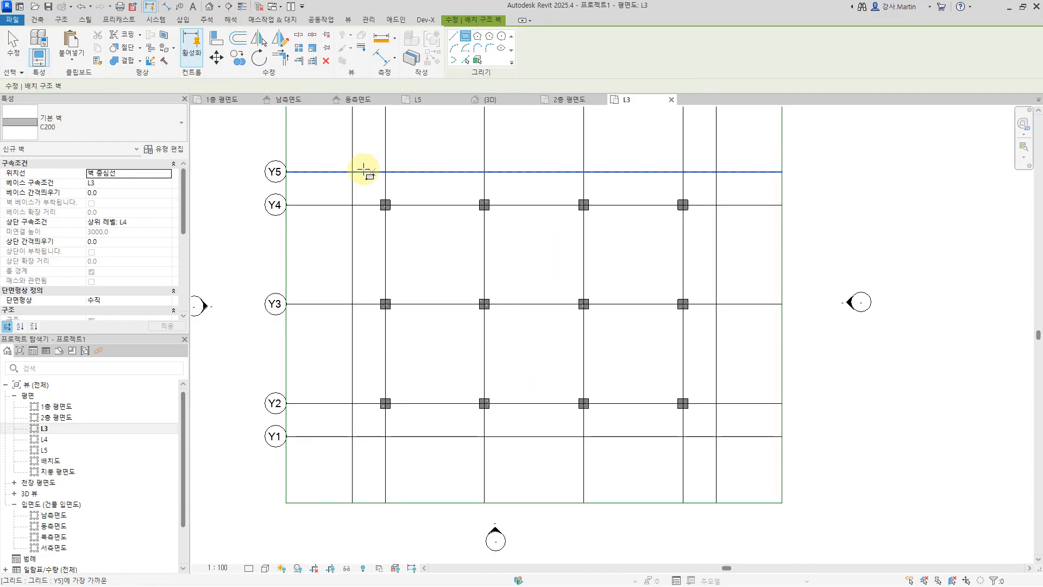
{"action": "left_click", "coordinate": [352, 171]}
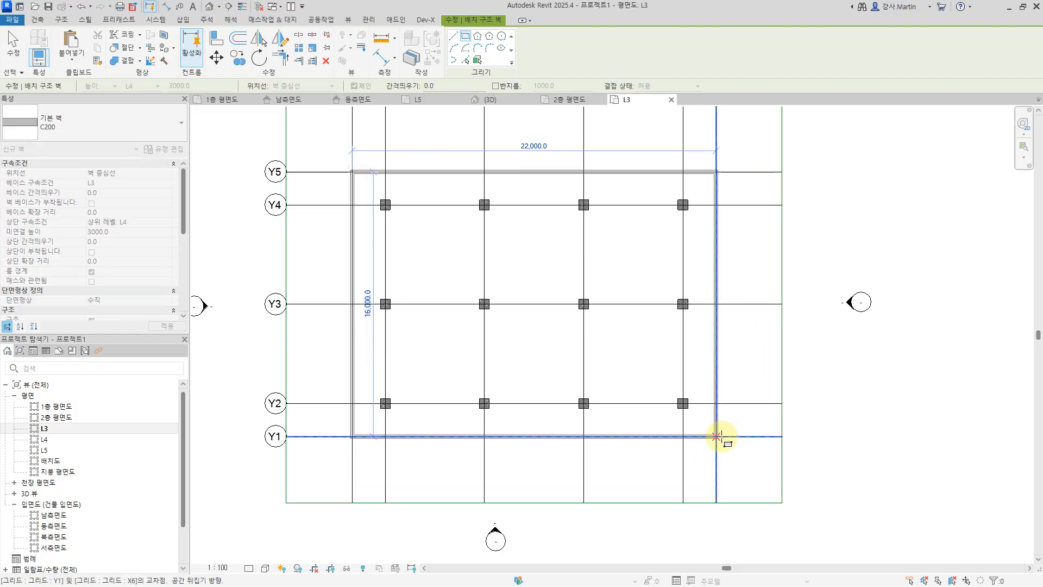
{"action": "left_click", "coordinate": [716, 436]}
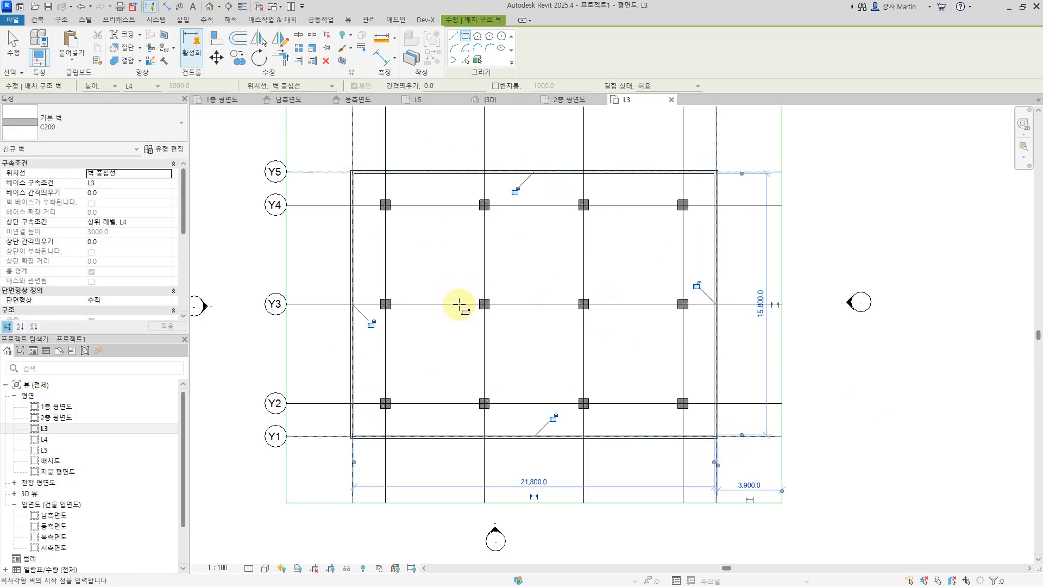
{"action": "key", "text": "Escape"}
{"action": "key", "text": "Escape"}
Step: Set the L3 plan view's detail level to 중간
{"action": "scroll", "coordinate": [400, 186], "scroll_direction": "up", "scroll_amount": 5}
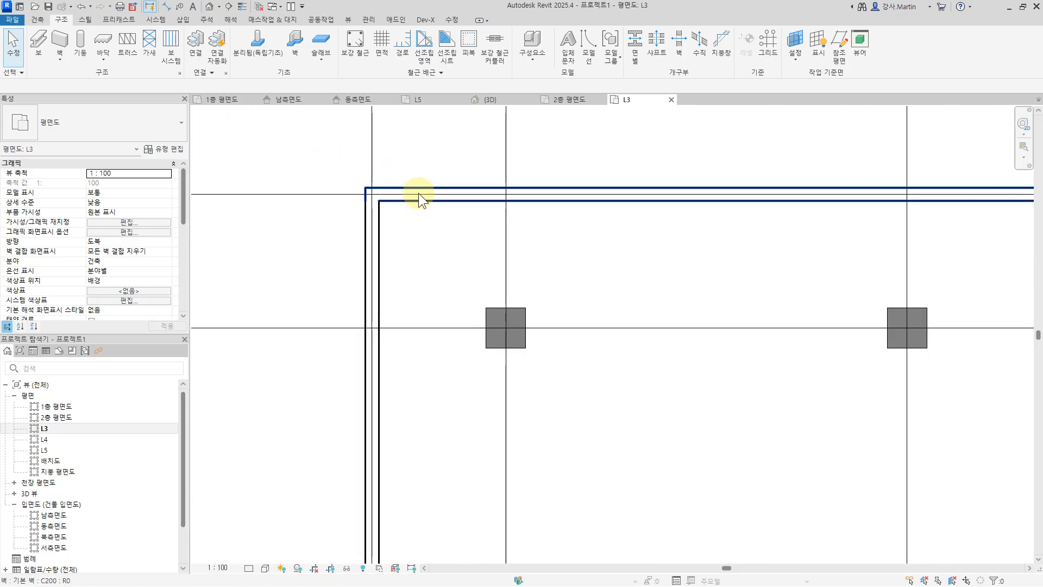
{"action": "left_click", "coordinate": [248, 568]}
{"action": "left_click", "coordinate": [262, 545]}
Step: Extend the wall on grid Y5 outward past grid X1 by about 760 mm
{"action": "scroll", "coordinate": [664, 416], "scroll_direction": "down", "scroll_amount": 4}
{"action": "middle_click_drag", "start_coordinate": [695, 420], "coordinate": [676, 399]}
{"action": "scroll", "coordinate": [491, 267], "scroll_direction": "up", "scroll_amount": 6}
{"action": "scroll", "coordinate": [528, 304], "scroll_direction": "up", "scroll_amount": 3}
{"action": "middle_click_drag", "start_coordinate": [527, 305], "coordinate": [653, 332]}
{"action": "left_click", "coordinate": [521, 354]}
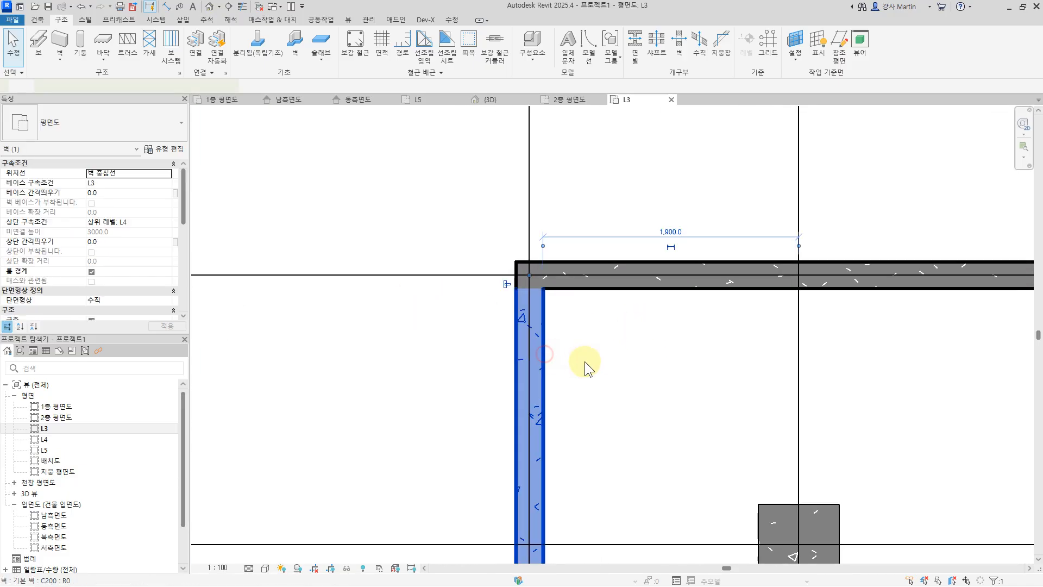
{"action": "scroll", "coordinate": [885, 433], "scroll_direction": "down", "scroll_amount": 5}
{"action": "middle_click_drag", "start_coordinate": [840, 391], "coordinate": [646, 112]}
{"action": "middle_click_drag", "start_coordinate": [890, 424], "coordinate": [735, 431]}
{"action": "scroll", "coordinate": [726, 367], "scroll_direction": "up", "scroll_amount": 4}
{"action": "scroll", "coordinate": [628, 261], "scroll_direction": "up", "scroll_amount": 2}
{"action": "middle_click_drag", "start_coordinate": [698, 284], "coordinate": [705, 313]}
{"action": "left_click", "coordinate": [699, 297]}
{"action": "left_click_drag", "start_coordinate": [605, 283], "coordinate": [489, 283]}
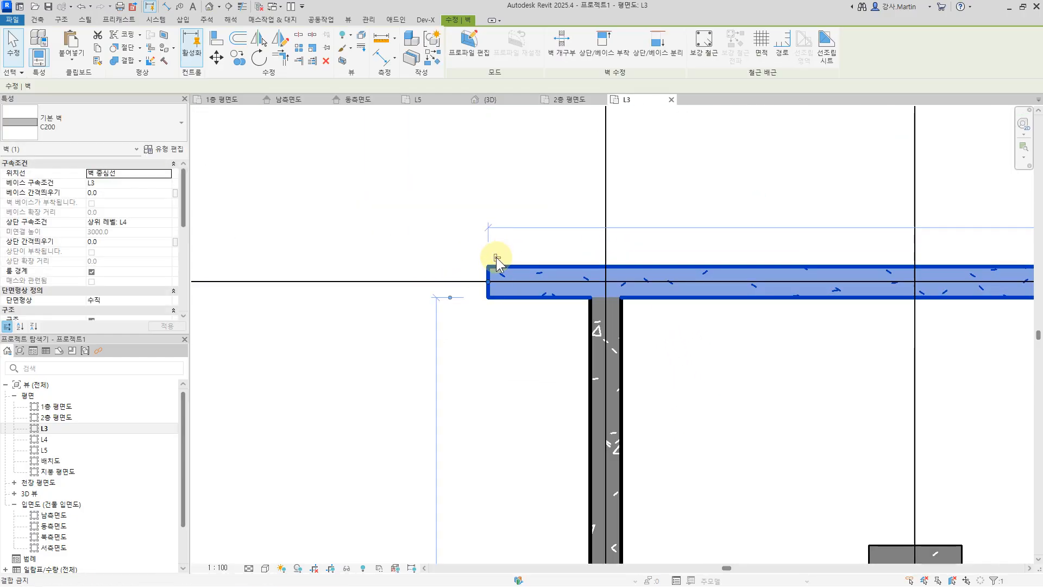
{"action": "left_click", "coordinate": [618, 328]}
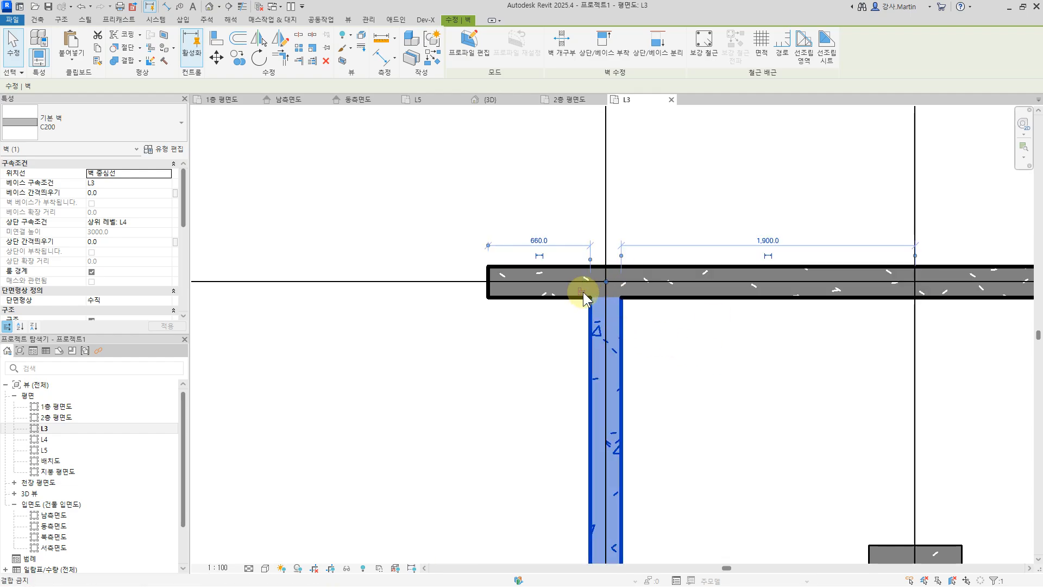
Step: Extend the wall on grid Y1 outward past the wall on grid X1
{"action": "scroll", "coordinate": [643, 333], "scroll_direction": "down", "scroll_amount": 5}
{"action": "middle_click_drag", "start_coordinate": [673, 407], "coordinate": [515, 110]}
{"action": "scroll", "coordinate": [521, 435], "scroll_direction": "up", "scroll_amount": 3}
{"action": "middle_click_drag", "start_coordinate": [535, 426], "coordinate": [626, 185]}
{"action": "scroll", "coordinate": [602, 228], "scroll_direction": "up", "scroll_amount": 2}
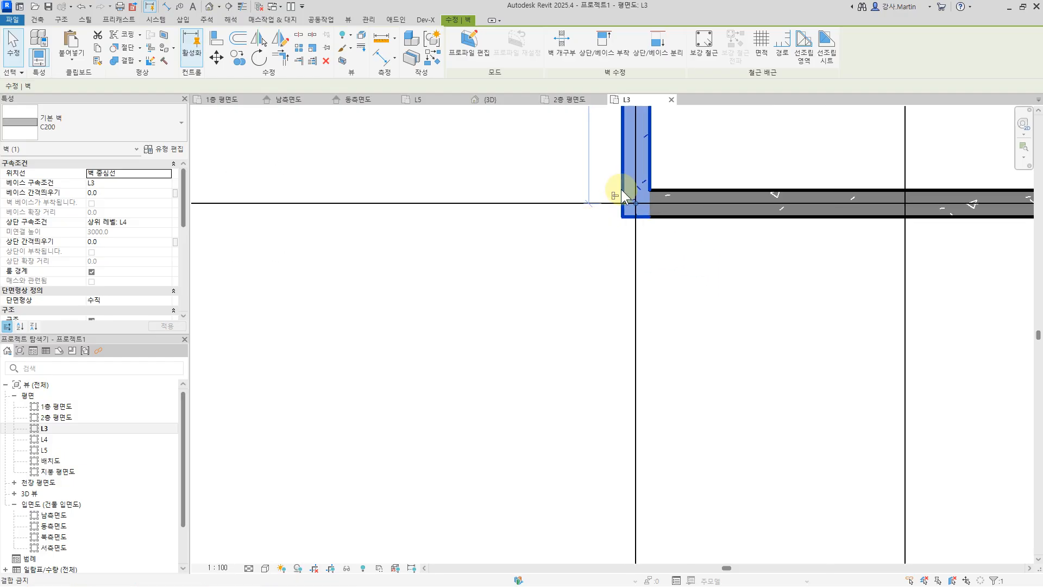
{"action": "left_click", "coordinate": [679, 195]}
{"action": "middle_click_drag", "start_coordinate": [645, 227], "coordinate": [628, 465]}
{"action": "left_click_drag", "start_coordinate": [619, 441], "coordinate": [481, 429]}
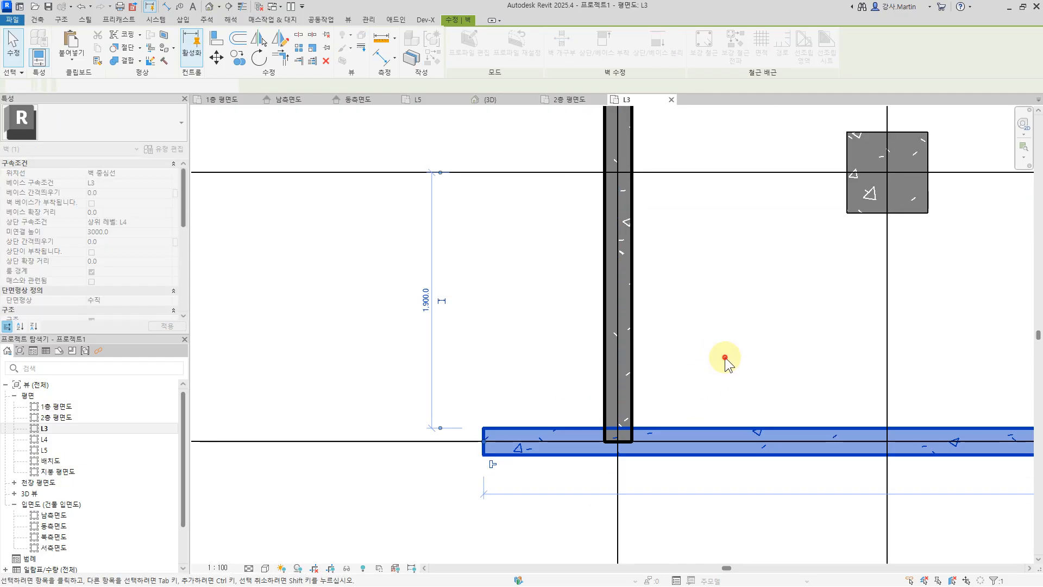
{"action": "left_click", "coordinate": [725, 360]}
Step: Extend the wall on grid X6 outward past grid Y1 by about 620 mm
{"action": "scroll", "coordinate": [787, 370], "scroll_direction": "down", "scroll_amount": 3}
{"action": "middle_click_drag", "start_coordinate": [848, 374], "coordinate": [348, 374]}
{"action": "scroll", "coordinate": [531, 343], "scroll_direction": "up", "scroll_amount": 7}
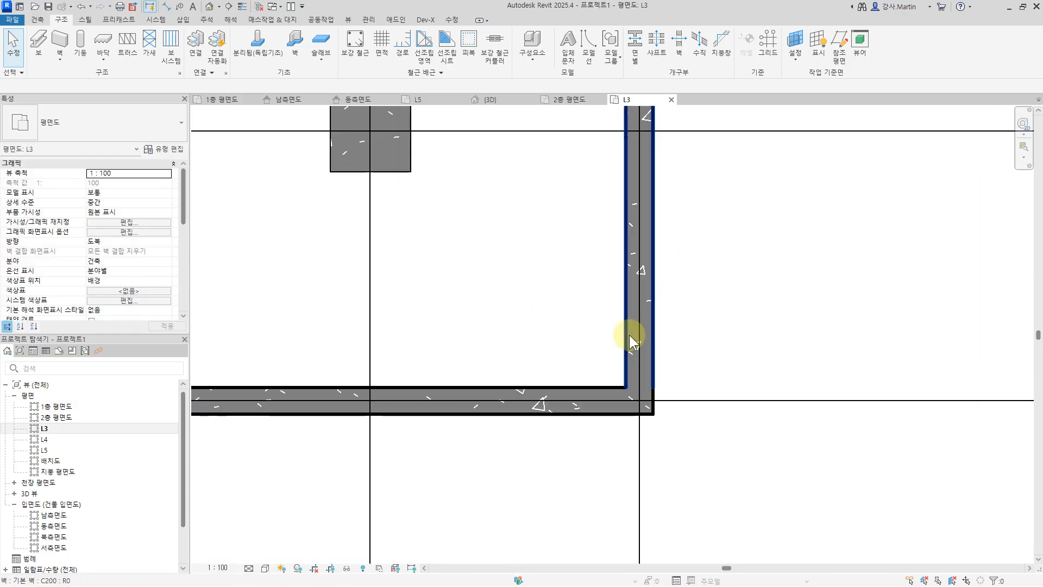
{"action": "left_click", "coordinate": [631, 339]}
{"action": "left_click_drag", "start_coordinate": [642, 402], "coordinate": [635, 482]}
{"action": "left_click", "coordinate": [556, 419]}
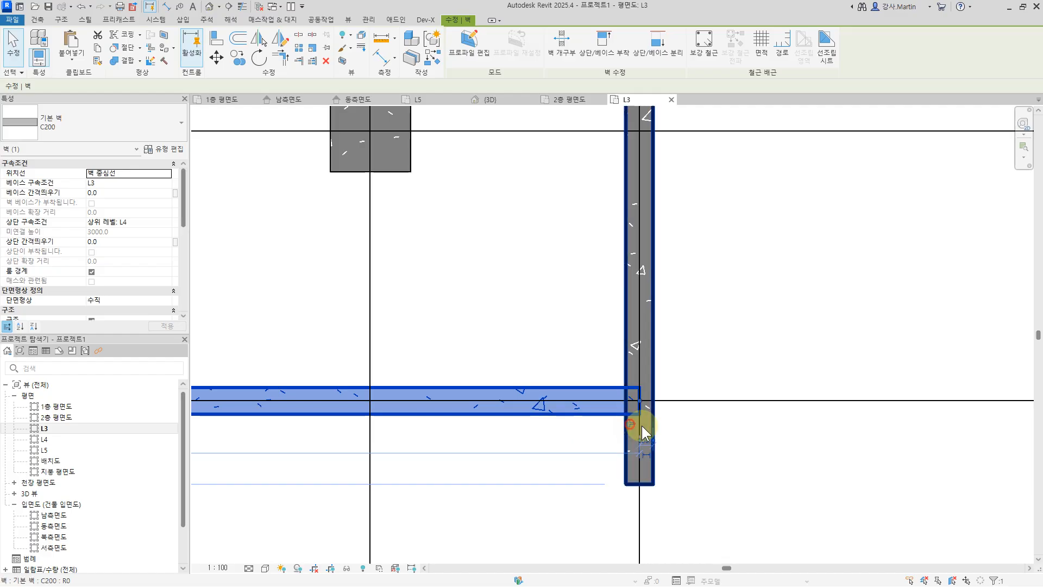
{"action": "left_click", "coordinate": [743, 440]}
Step: Trim the Y1 wall's end to the X6 wall and the X1 wall's end to the Y1 wall
{"action": "left_click", "coordinate": [454, 22]}
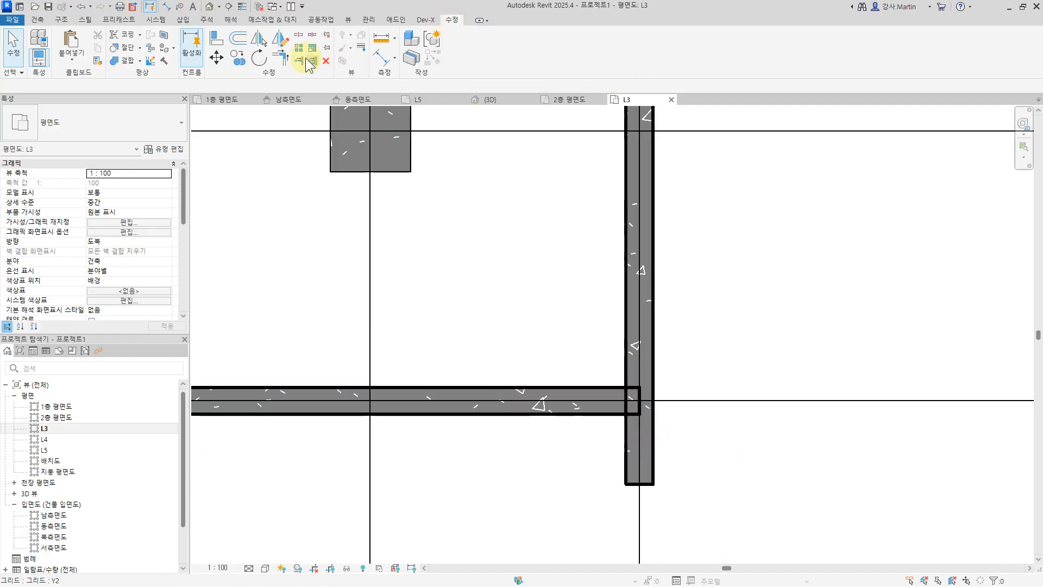
{"action": "left_click", "coordinate": [628, 427]}
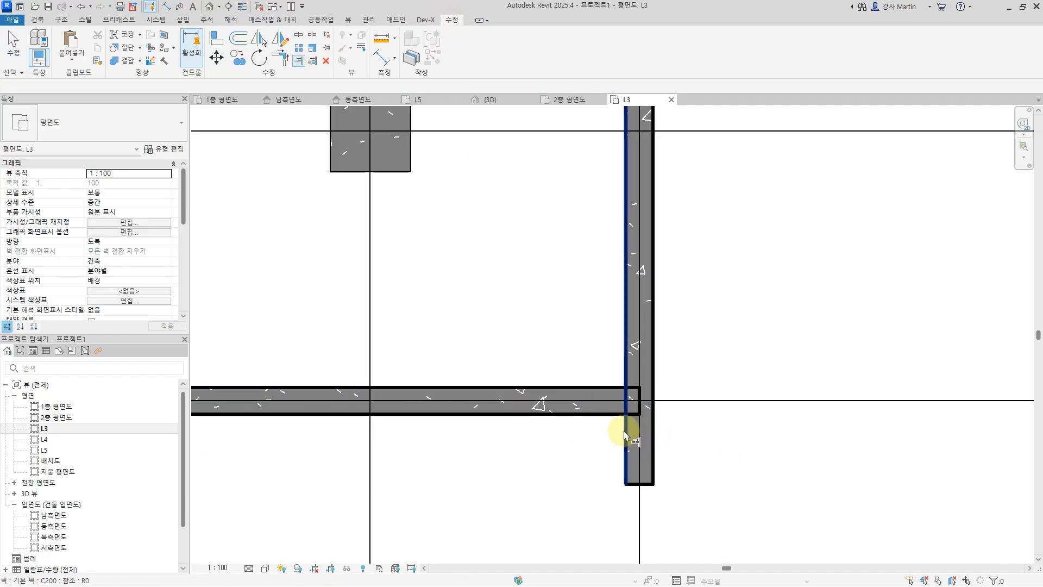
{"action": "left_click", "coordinate": [594, 408]}
{"action": "scroll", "coordinate": [487, 435], "scroll_direction": "down", "scroll_amount": 5}
{"action": "middle_click_drag", "start_coordinate": [486, 435], "coordinate": [1022, 359]}
{"action": "scroll", "coordinate": [487, 379], "scroll_direction": "up", "scroll_amount": 5}
{"action": "left_click", "coordinate": [533, 371]}
{"action": "left_click", "coordinate": [477, 345]}
Step: Trim the X1 wall's other end to the Y5 wall and leave the trim command
{"action": "scroll", "coordinate": [513, 331], "scroll_direction": "down", "scroll_amount": 7}
{"action": "middle_click_drag", "start_coordinate": [517, 120], "coordinate": [543, 399]}
{"action": "middle_click_drag", "start_coordinate": [547, 125], "coordinate": [589, 434]}
{"action": "scroll", "coordinate": [588, 435], "scroll_direction": "up", "scroll_amount": 4}
{"action": "left_click", "coordinate": [575, 392]}
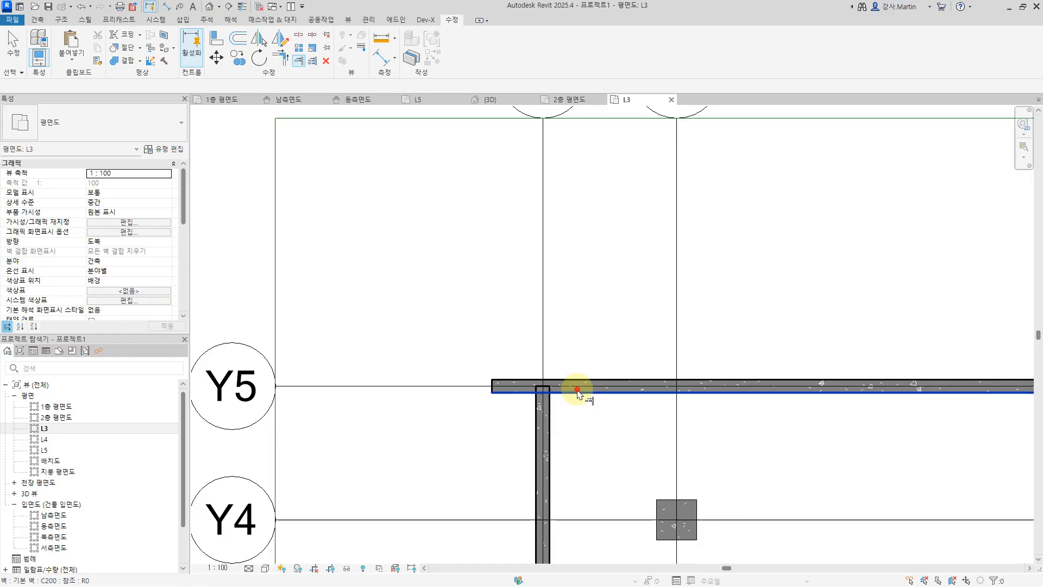
{"action": "left_click", "coordinate": [548, 401]}
{"action": "middle_click_drag", "start_coordinate": [448, 324], "coordinate": [458, 308]}
{"action": "key", "text": "Escape"}
Step: Add an aligned dimension from grid X1 to the projecting end of the Y5 wall
{"action": "key", "text": "d"}
{"action": "key", "text": "i"}
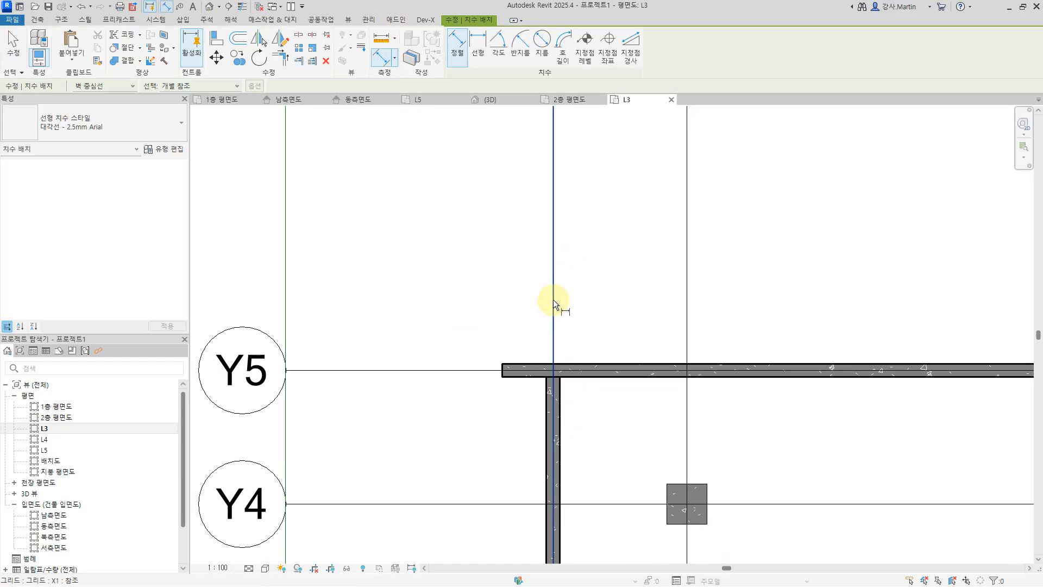
{"action": "left_click", "coordinate": [552, 298]}
{"action": "left_click", "coordinate": [500, 378]}
{"action": "left_click", "coordinate": [501, 320]}
{"action": "scroll", "coordinate": [493, 355], "scroll_direction": "up", "scroll_amount": 3}
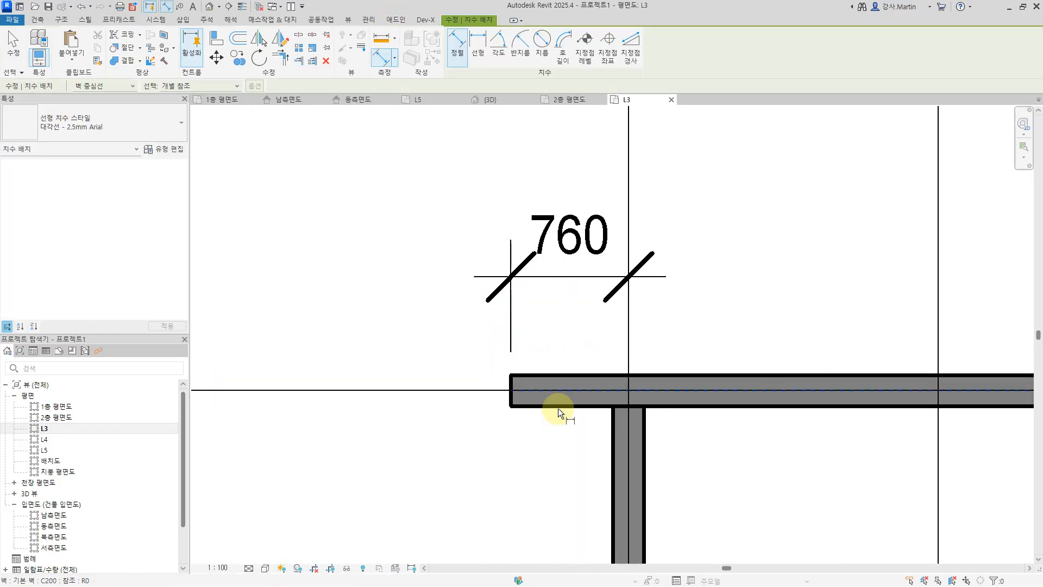
{"action": "key", "text": "Escape"}
{"action": "key", "text": "Escape"}
Step: Set the Y5 wall's projection past grid X1 to 600
{"action": "left_click", "coordinate": [543, 402]}
{"action": "left_click", "coordinate": [569, 260]}
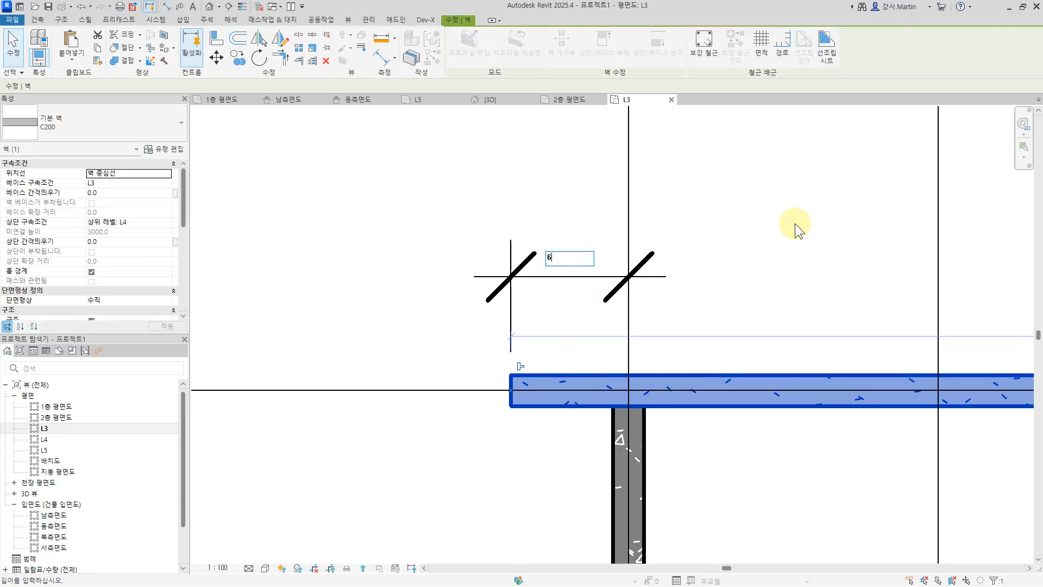
{"action": "key", "text": "Return"}
Step: Trim the projecting end of the Y1 wall to line up with the end of the Y5 wall
{"action": "scroll", "coordinate": [791, 250], "scroll_direction": "down", "scroll_amount": 6}
{"action": "middle_click_drag", "start_coordinate": [820, 521], "coordinate": [608, 198]}
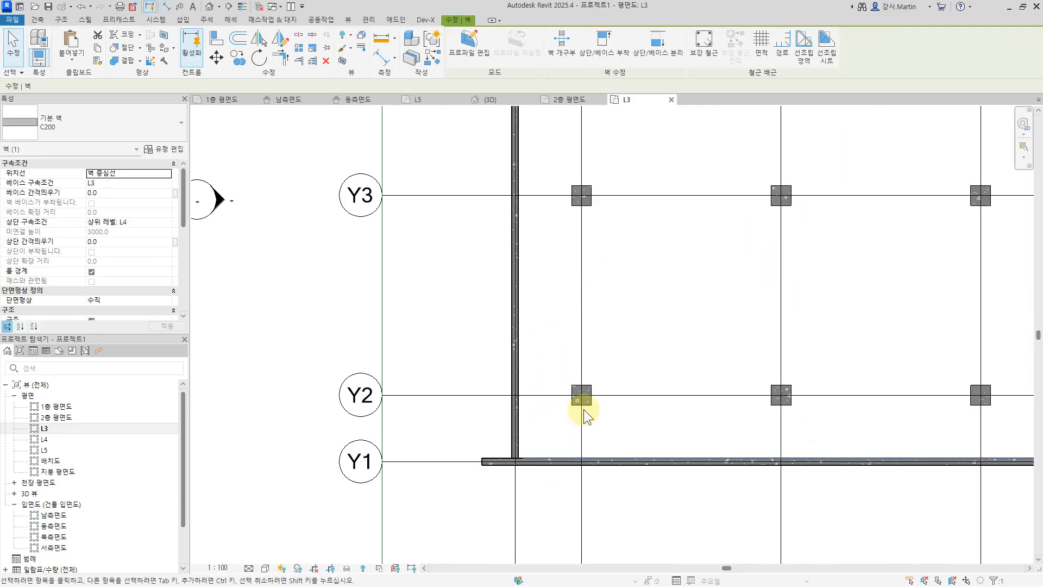
{"action": "left_click", "coordinate": [297, 63]}
{"action": "middle_click_drag", "start_coordinate": [652, 309], "coordinate": [702, 540]}
{"action": "scroll", "coordinate": [554, 232], "scroll_direction": "up", "scroll_amount": 3}
{"action": "middle_click_drag", "start_coordinate": [554, 153], "coordinate": [531, 43]}
{"action": "left_click", "coordinate": [534, 266]}
{"action": "scroll", "coordinate": [510, 332], "scroll_direction": "down", "scroll_amount": 6}
{"action": "scroll", "coordinate": [467, 411], "scroll_direction": "up", "scroll_amount": 4}
{"action": "left_click", "coordinate": [605, 308]}
Step: Add an aligned dimension from grid Y1 to the projecting end of the X6 wall
{"action": "scroll", "coordinate": [564, 424], "scroll_direction": "down", "scroll_amount": 4}
{"action": "middle_click_drag", "start_coordinate": [916, 426], "coordinate": [429, 374]}
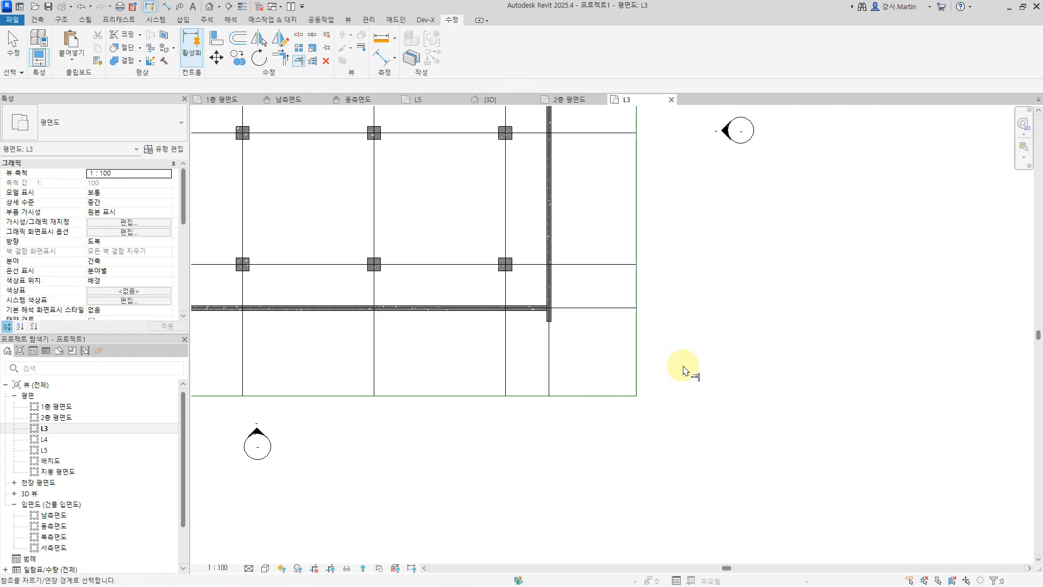
{"action": "left_click", "coordinate": [384, 64]}
{"action": "scroll", "coordinate": [516, 326], "scroll_direction": "up", "scroll_amount": 3}
{"action": "left_click", "coordinate": [632, 281]}
{"action": "left_click", "coordinate": [585, 311]}
{"action": "left_click", "coordinate": [635, 312]}
{"action": "scroll", "coordinate": [574, 312], "scroll_direction": "up", "scroll_amount": 3}
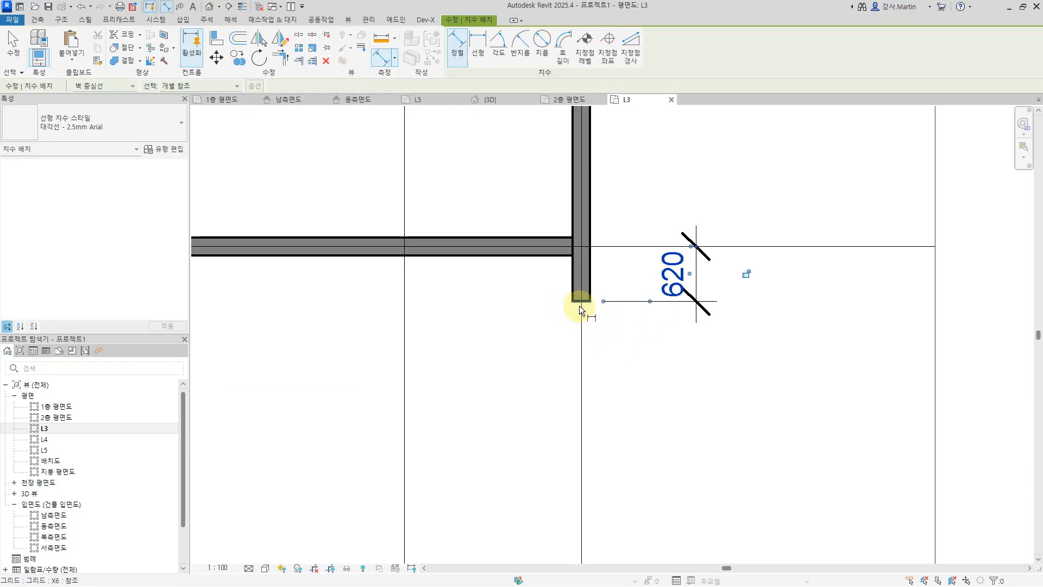
{"action": "key", "text": "Escape"}
{"action": "key", "text": "Escape"}
Step: Set the X6 wall's projection past grid Y1 to 600
{"action": "left_click", "coordinate": [591, 279]}
{"action": "left_click", "coordinate": [687, 276]}
{"action": "type", "text": "600"}
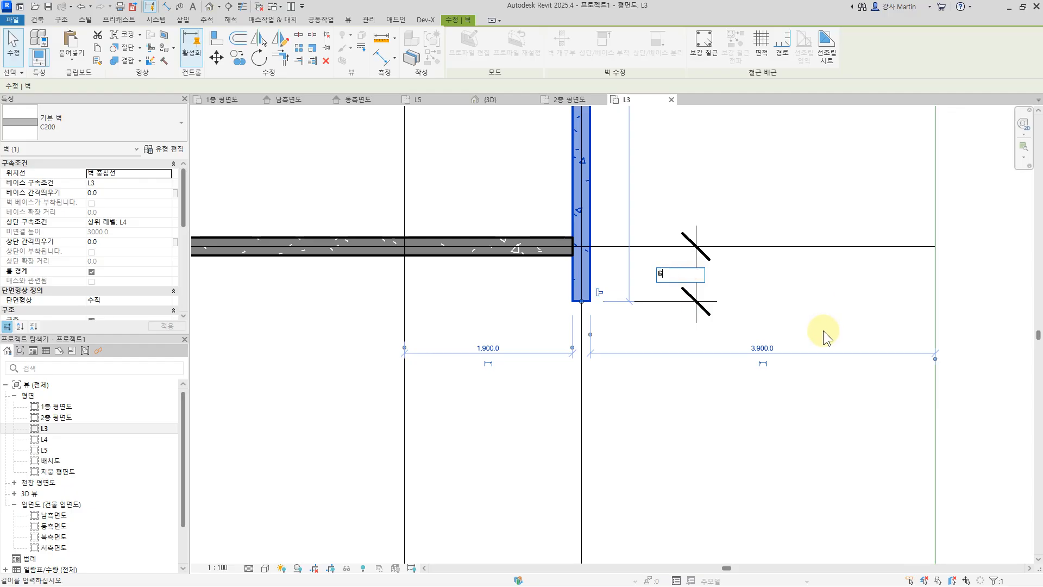
{"action": "left_click", "coordinate": [687, 418]}
Step: Split the Y1 wall between grids X3 and X4 and trim the X1-side piece to the far face of the X3 column
{"action": "scroll", "coordinate": [690, 391], "scroll_direction": "down", "scroll_amount": 6}
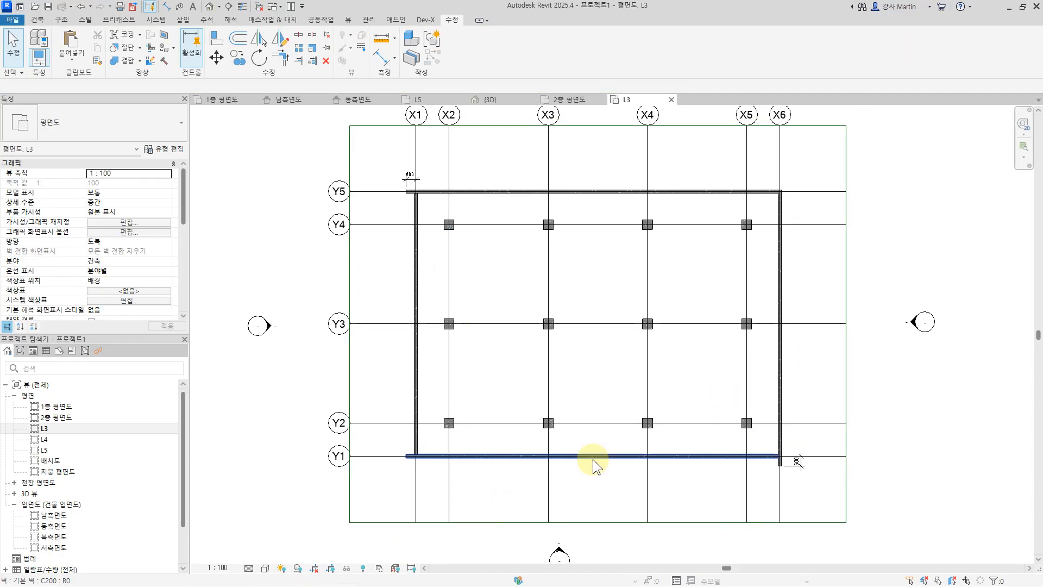
{"action": "scroll", "coordinate": [595, 465], "scroll_direction": "up", "scroll_amount": 2}
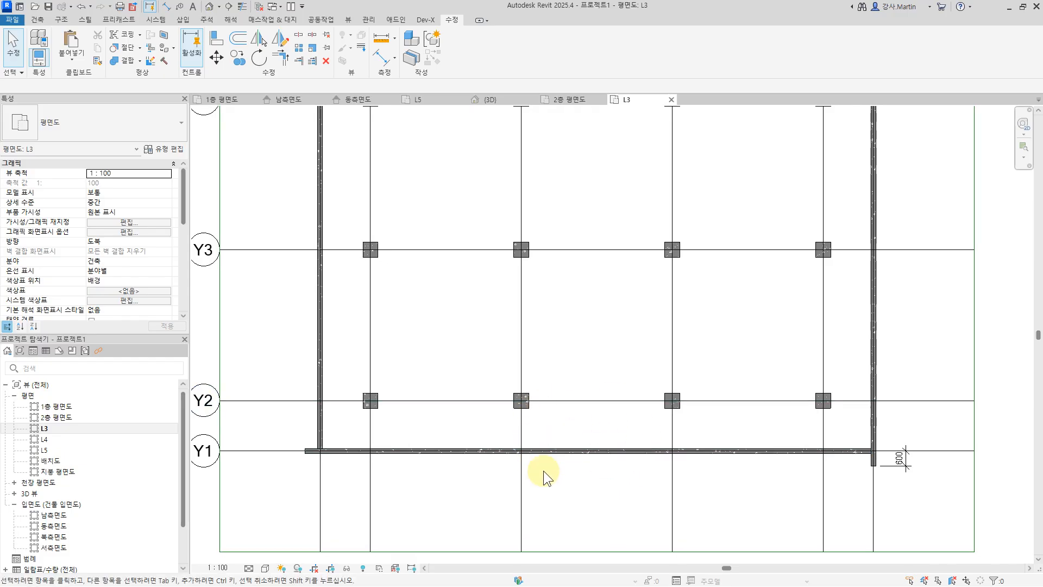
{"action": "scroll", "coordinate": [536, 468], "scroll_direction": "up", "scroll_amount": 1}
{"action": "left_click", "coordinate": [298, 36]}
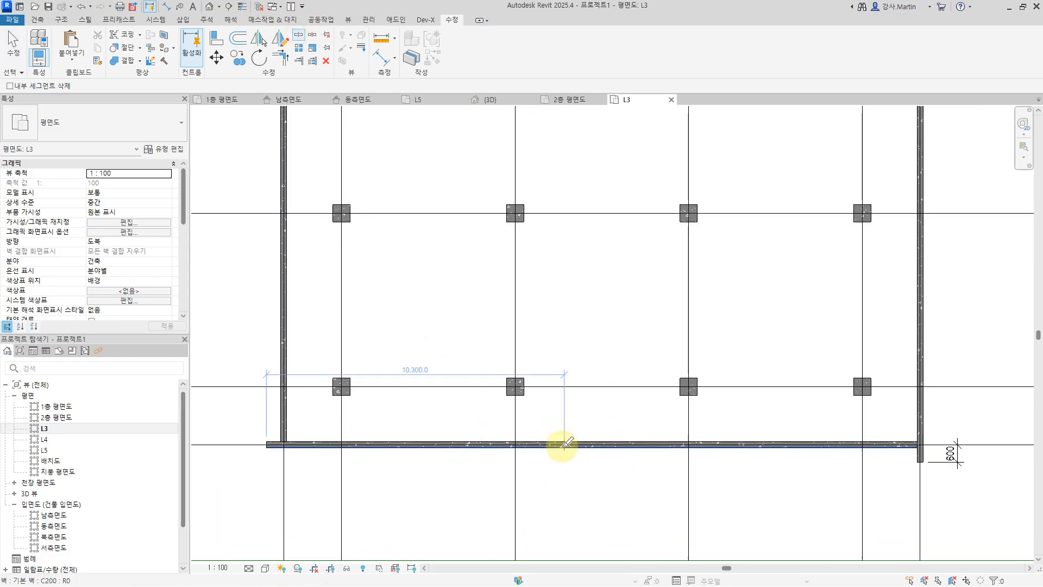
{"action": "left_click", "coordinate": [296, 63]}
{"action": "scroll", "coordinate": [521, 402], "scroll_direction": "up", "scroll_amount": 3}
{"action": "left_click", "coordinate": [441, 518]}
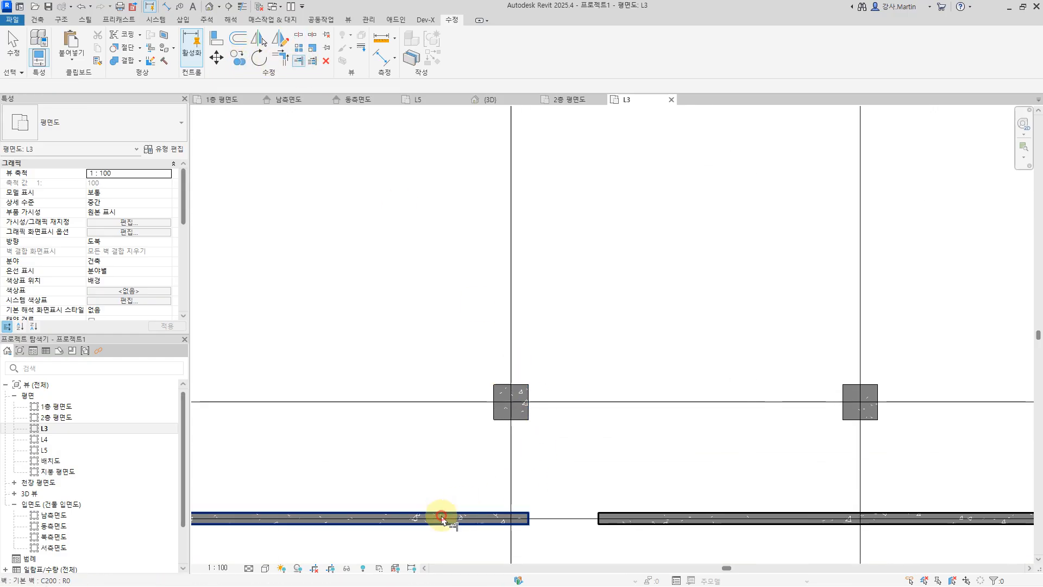
Step: Extend the X6-side piece of the Y1 wall to the same X3 column face so both pieces meet
{"action": "middle_click_drag", "start_coordinate": [566, 481], "coordinate": [550, 304]}
{"action": "scroll", "coordinate": [529, 262], "scroll_direction": "up", "scroll_amount": 2}
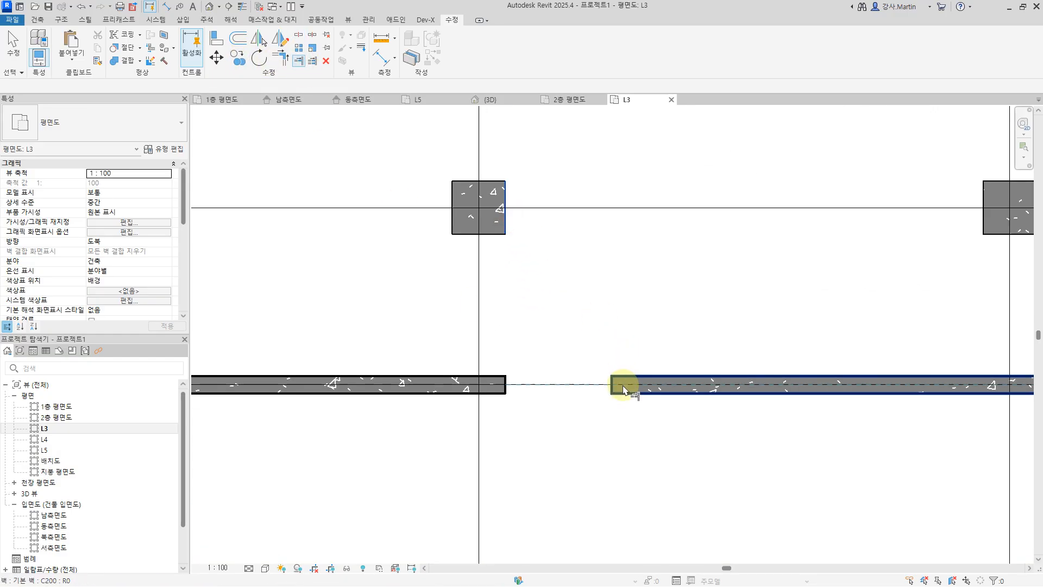
{"action": "key", "text": "Escape"}
{"action": "left_click", "coordinate": [522, 390]}
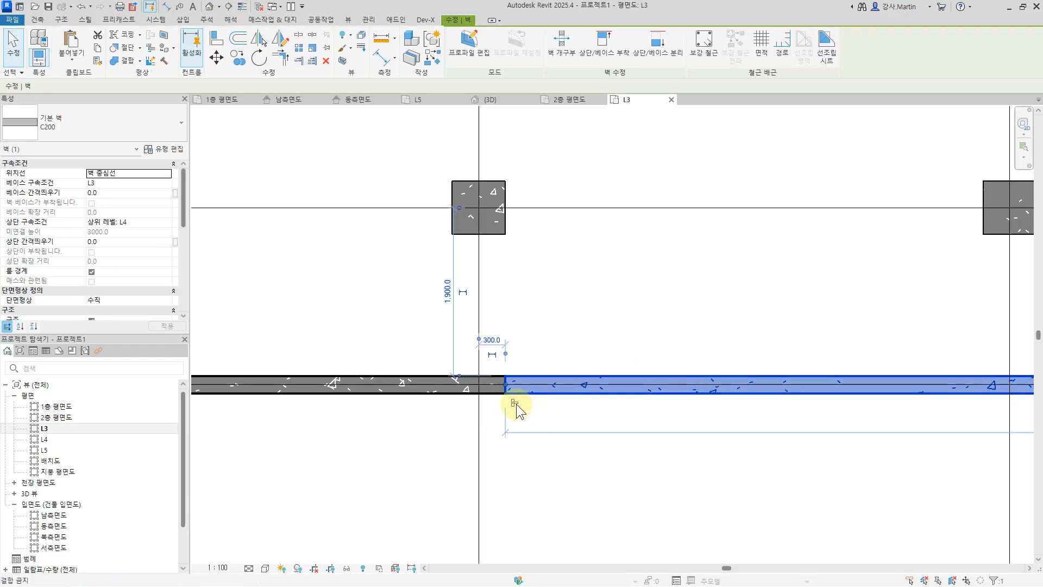
{"action": "left_click", "coordinate": [443, 390]}
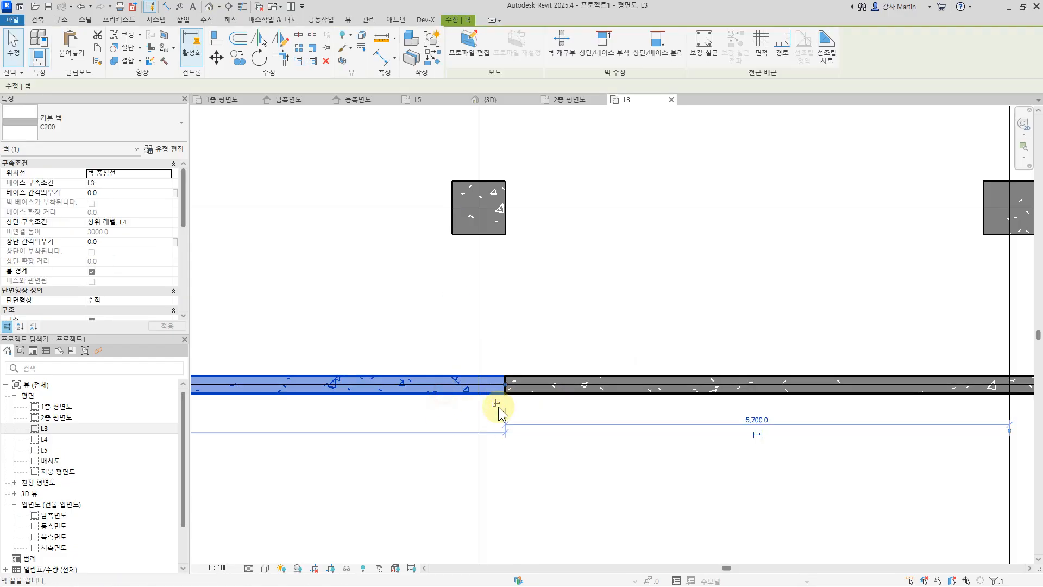
{"action": "left_click", "coordinate": [535, 478]}
Step: Copy the X6-side Y1 piece and the X6, Y5 and X1 walls and paste them aligned to level L1
{"action": "scroll", "coordinate": [535, 467], "scroll_direction": "down", "scroll_amount": 4}
{"action": "middle_click_drag", "start_coordinate": [629, 433], "coordinate": [685, 488]}
{"action": "left_click", "coordinate": [685, 487]}
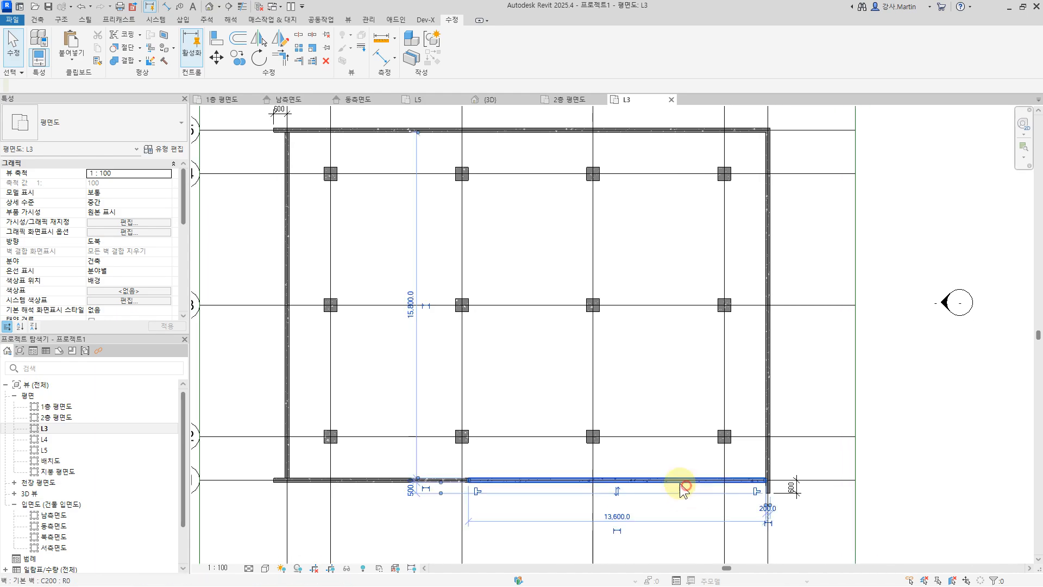
{"action": "left_click", "coordinate": [766, 411], "text": "ctrl"}
{"action": "left_click", "coordinate": [628, 131], "text": "ctrl"}
{"action": "left_click", "coordinate": [292, 201], "text": "ctrl"}
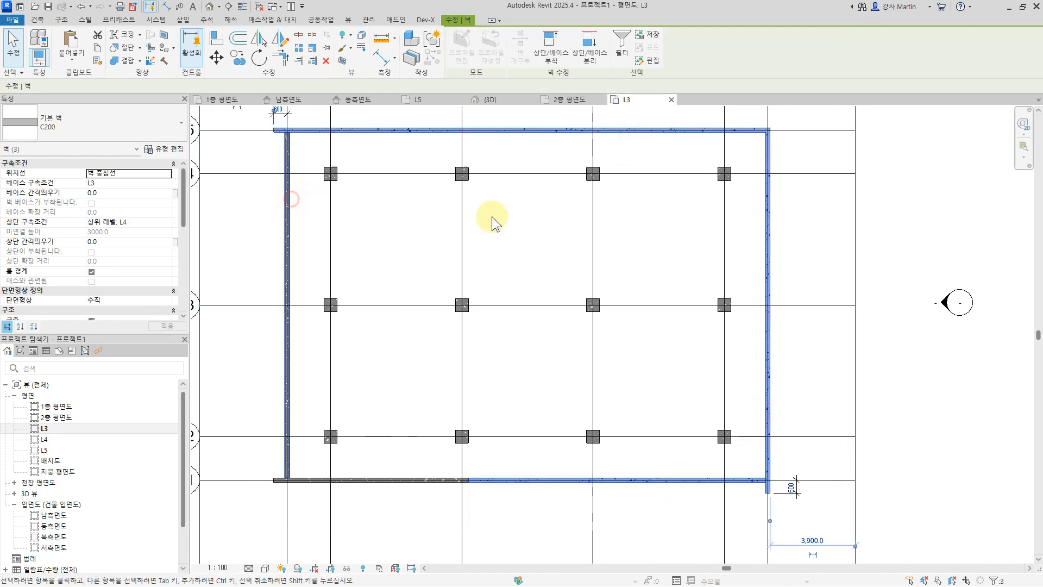
{"action": "left_click", "coordinate": [72, 59]}
{"action": "left_click", "coordinate": [109, 105]}
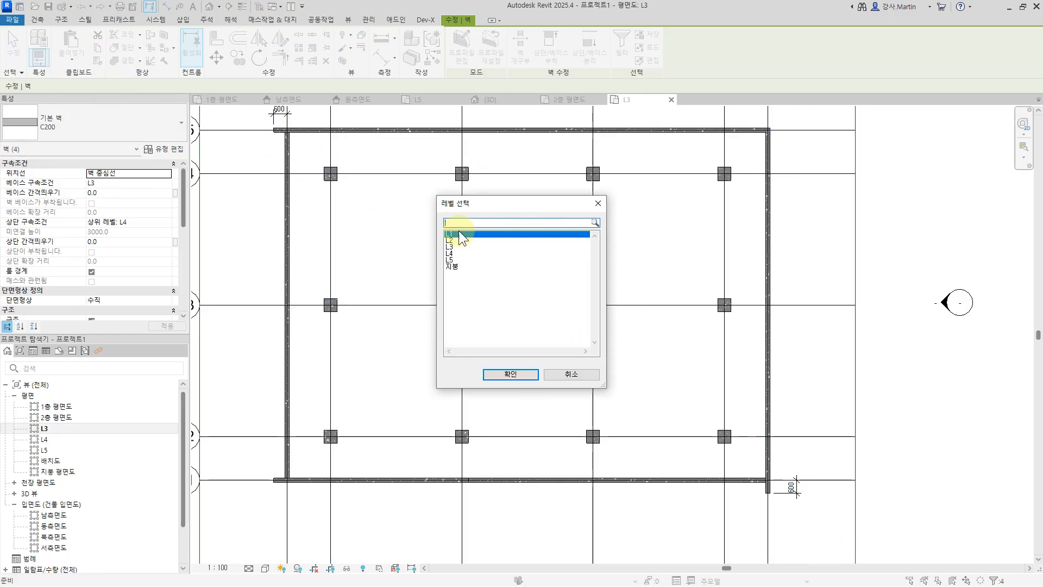
{"action": "left_click", "coordinate": [505, 375]}
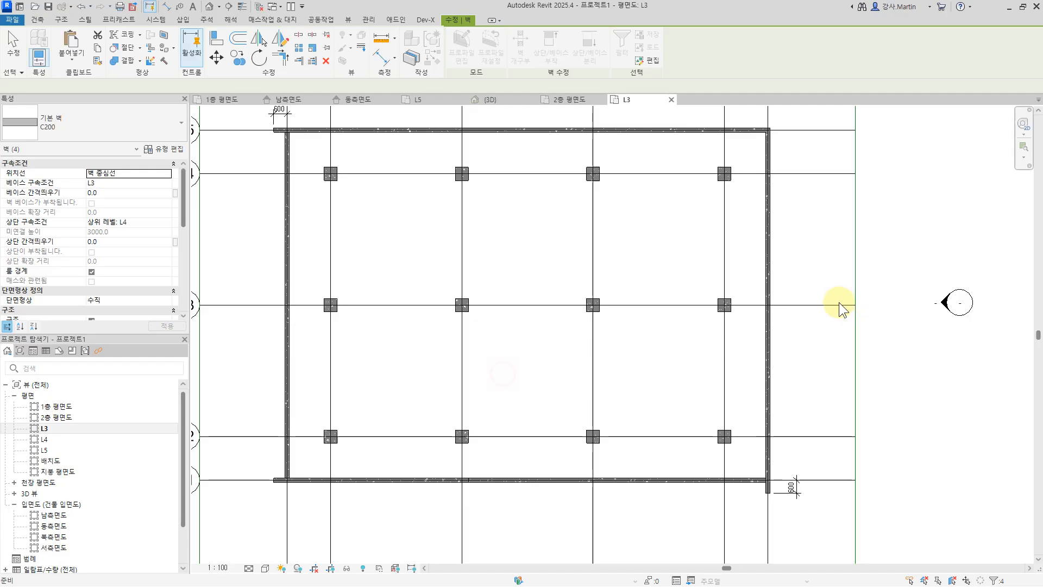
{"action": "left_click", "coordinate": [895, 492]}
Step: In the 1층 평면도 plan, move the X1 wall to between grids X3 and X4, about 2300 mm from X4
{"action": "double_click", "coordinate": [56, 406]}
{"action": "scroll", "coordinate": [637, 359], "scroll_direction": "down", "scroll_amount": 2}
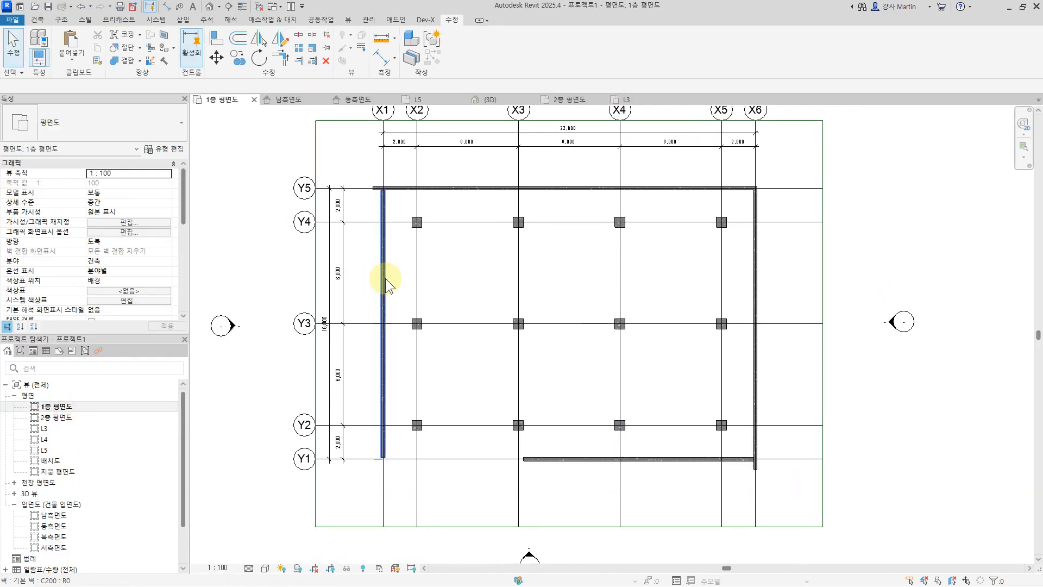
{"action": "left_click_drag", "start_coordinate": [387, 282], "coordinate": [585, 275]}
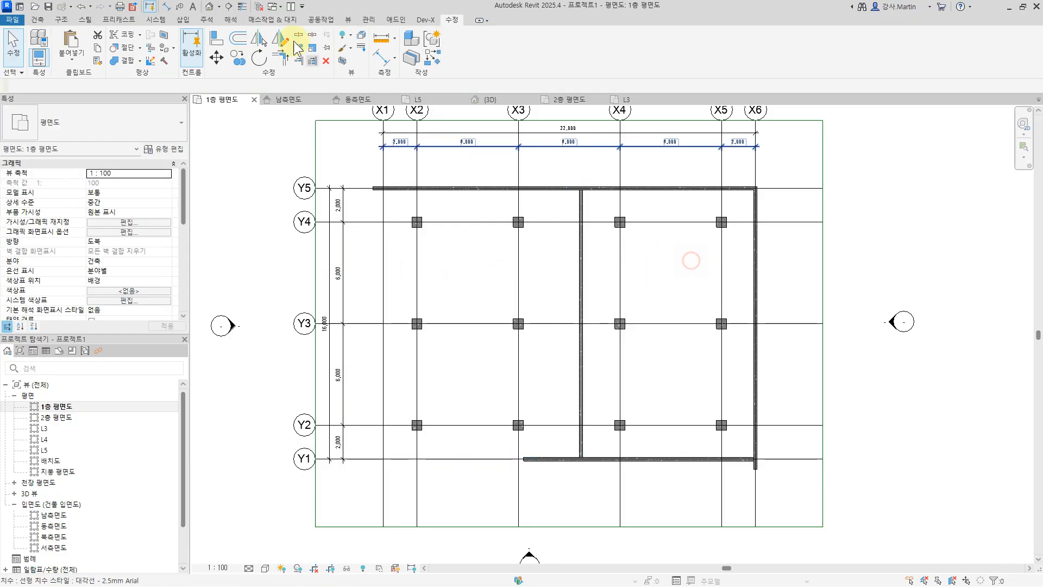
Step: Add an aligned dimension from the relocated wall to grid X4 and set the distance to 2000
{"action": "left_click", "coordinate": [382, 54]}
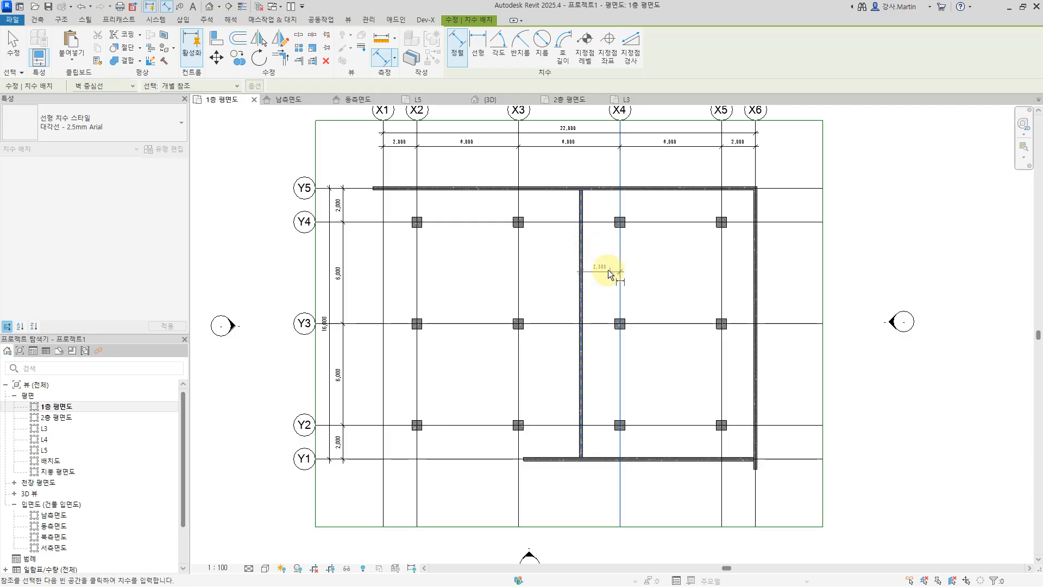
{"action": "left_click", "coordinate": [610, 271]}
{"action": "scroll", "coordinate": [579, 255], "scroll_direction": "up", "scroll_amount": 5}
{"action": "key", "text": "Escape"}
{"action": "key", "text": "Escape"}
{"action": "left_click", "coordinate": [588, 277]}
{"action": "left_click", "coordinate": [647, 299]}
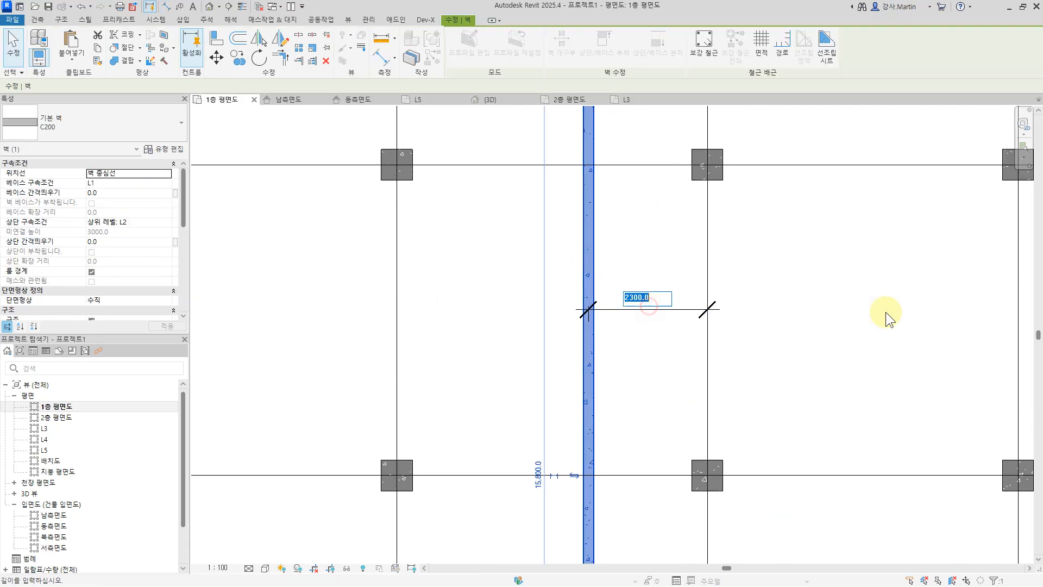
{"action": "type", "text": "2000"}
{"action": "key", "text": "Return"}
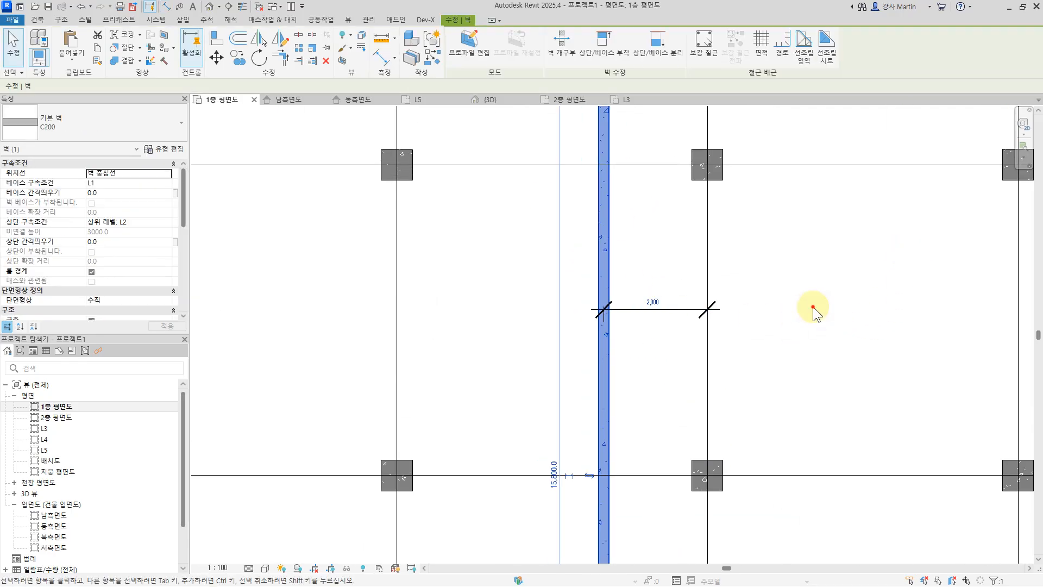
{"action": "key", "text": "Escape"}
Step: Dimension the Y5 wall's free end to the relocated wall's centreline and set its projection to 600
{"action": "scroll", "coordinate": [804, 308], "scroll_direction": "down", "scroll_amount": 4}
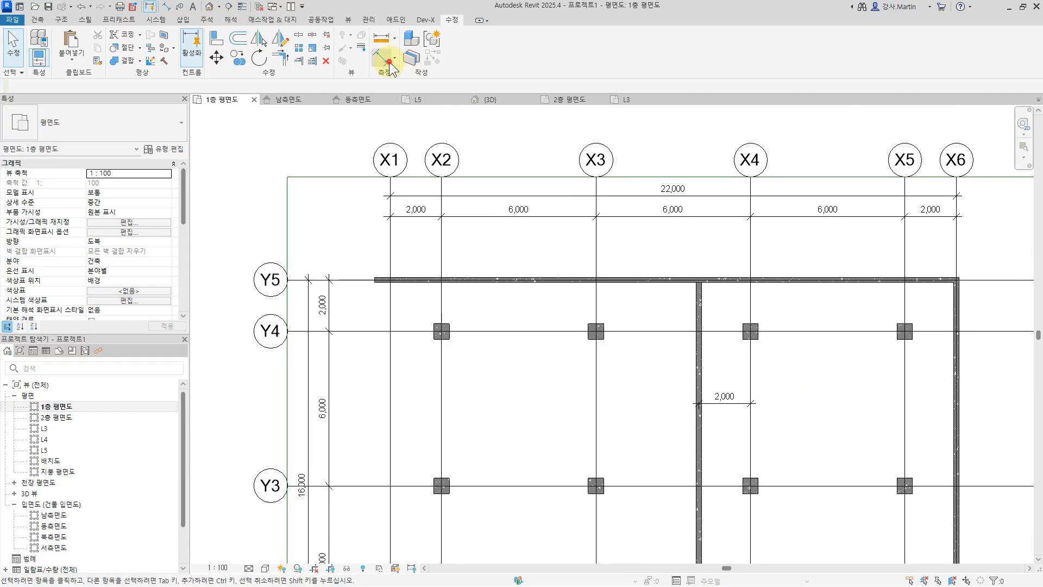
{"action": "left_click", "coordinate": [389, 63]}
{"action": "scroll", "coordinate": [374, 279], "scroll_direction": "up", "scroll_amount": 3}
{"action": "left_click", "coordinate": [411, 285]}
{"action": "left_click", "coordinate": [376, 224]}
{"action": "key", "text": "Escape"}
{"action": "key", "text": "Escape"}
{"action": "left_click", "coordinate": [473, 282]}
{"action": "left_click", "coordinate": [695, 215]}
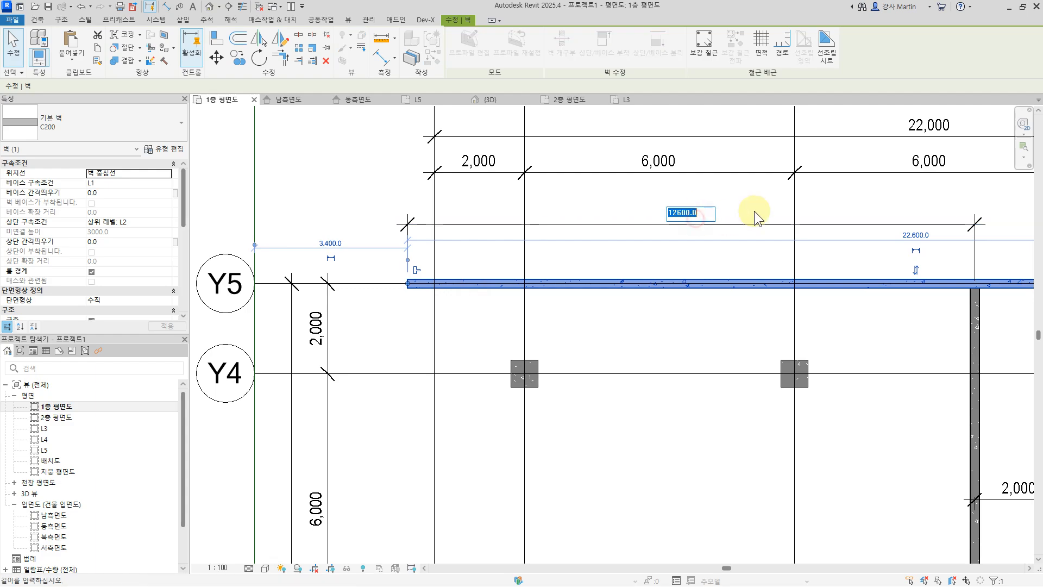
{"action": "type", "text": "600"}
{"action": "left_click", "coordinate": [654, 457]}
Step: Trim the Y1 wall to the outer face of the relocated wall between X3 and X4, keeping the X6 side
{"action": "scroll", "coordinate": [683, 407], "scroll_direction": "down", "scroll_amount": 4}
{"action": "middle_click_drag", "start_coordinate": [862, 452], "coordinate": [654, 315]}
{"action": "left_click", "coordinate": [762, 321]}
{"action": "scroll", "coordinate": [762, 321], "scroll_direction": "down", "scroll_amount": 3}
{"action": "middle_click_drag", "start_coordinate": [794, 375], "coordinate": [710, 238]}
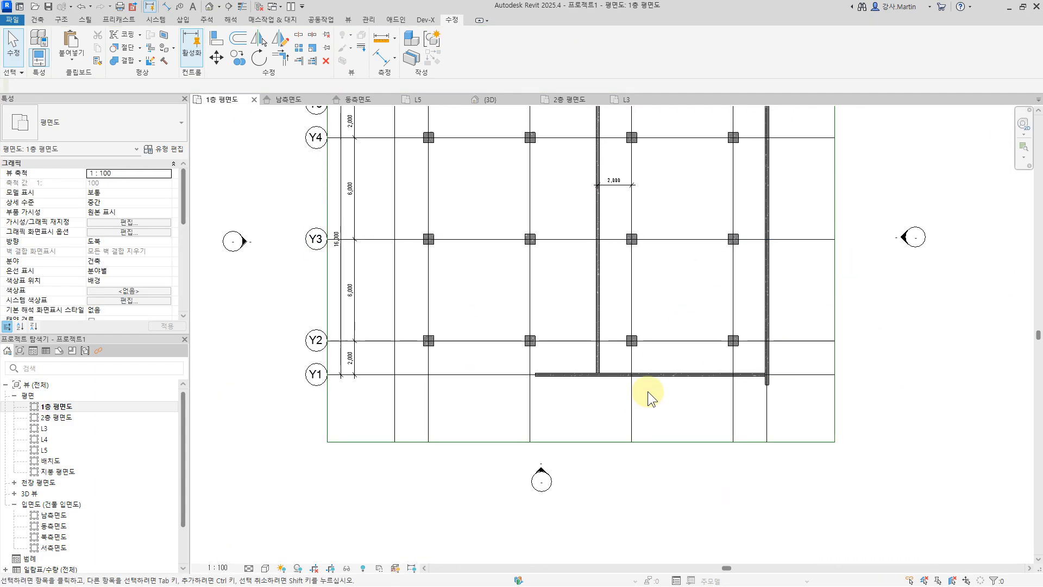
{"action": "scroll", "coordinate": [630, 375], "scroll_direction": "up", "scroll_amount": 2}
{"action": "left_click", "coordinate": [299, 61]}
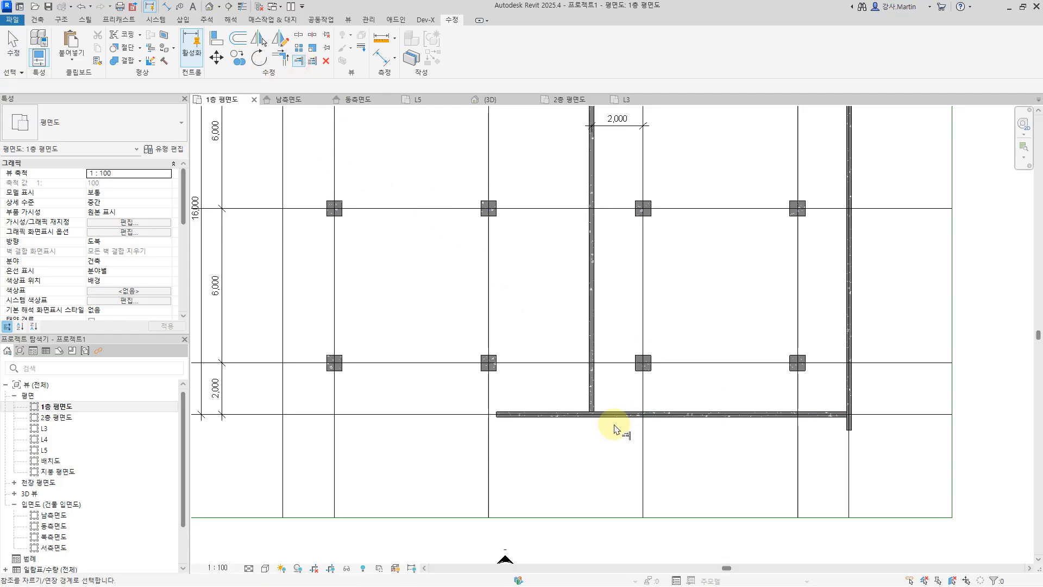
{"action": "scroll", "coordinate": [597, 400], "scroll_direction": "up", "scroll_amount": 2}
{"action": "scroll", "coordinate": [623, 406], "scroll_direction": "up", "scroll_amount": 2}
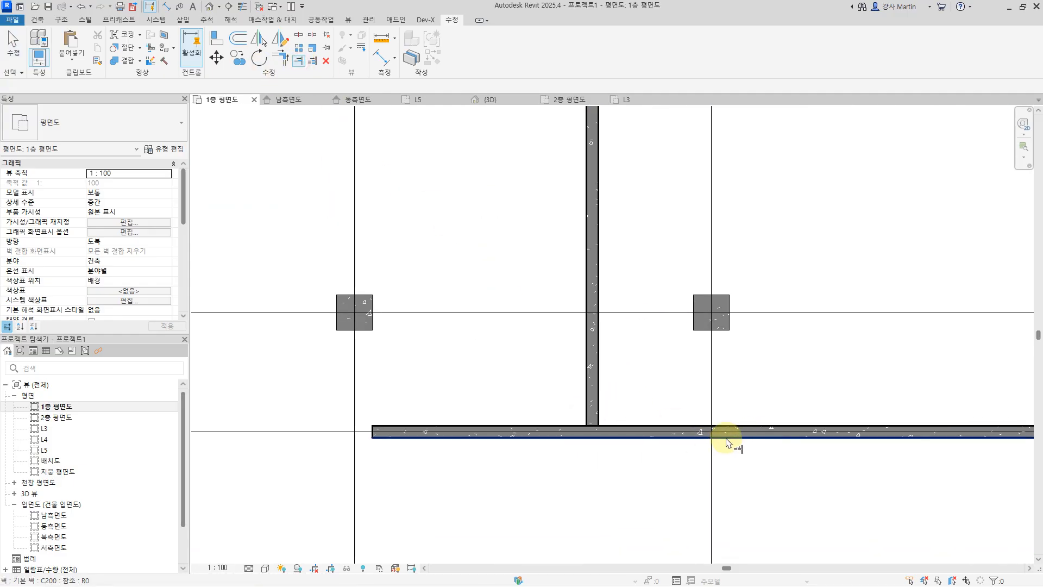
{"action": "left_click", "coordinate": [586, 380]}
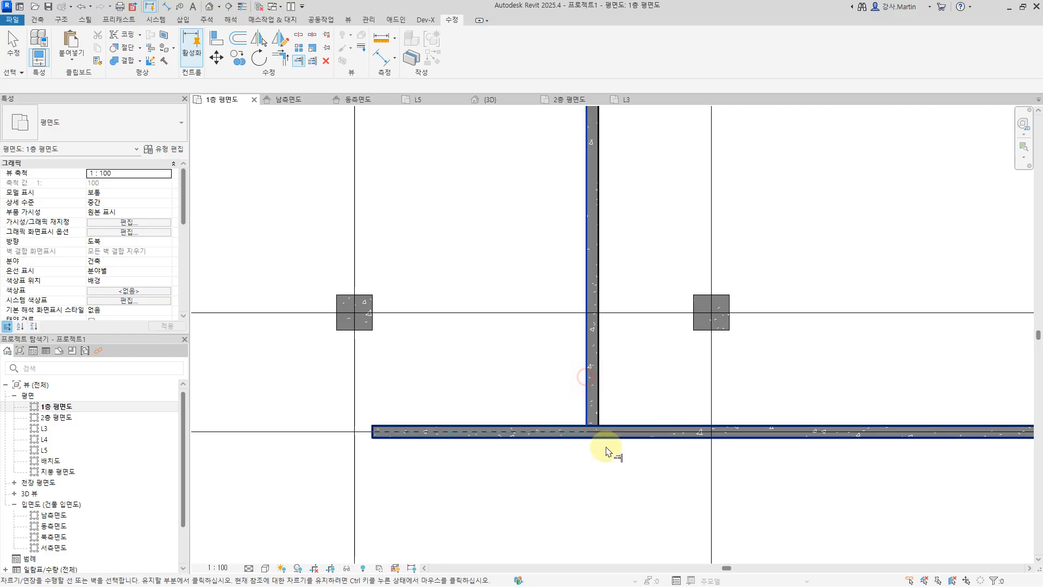
{"action": "left_click", "coordinate": [640, 435]}
{"action": "scroll", "coordinate": [782, 372], "scroll_direction": "down", "scroll_amount": 3}
{"action": "middle_click_drag", "start_coordinate": [860, 373], "coordinate": [742, 448]}
{"action": "scroll", "coordinate": [742, 447], "scroll_direction": "down", "scroll_amount": 1}
{"action": "key", "text": "Escape"}
Step: Change the relocated wall between X3 and X4 and the Y1 wall to the 점포 앞 curtain wall type
{"action": "middle_click_drag", "start_coordinate": [856, 311], "coordinate": [859, 350]}
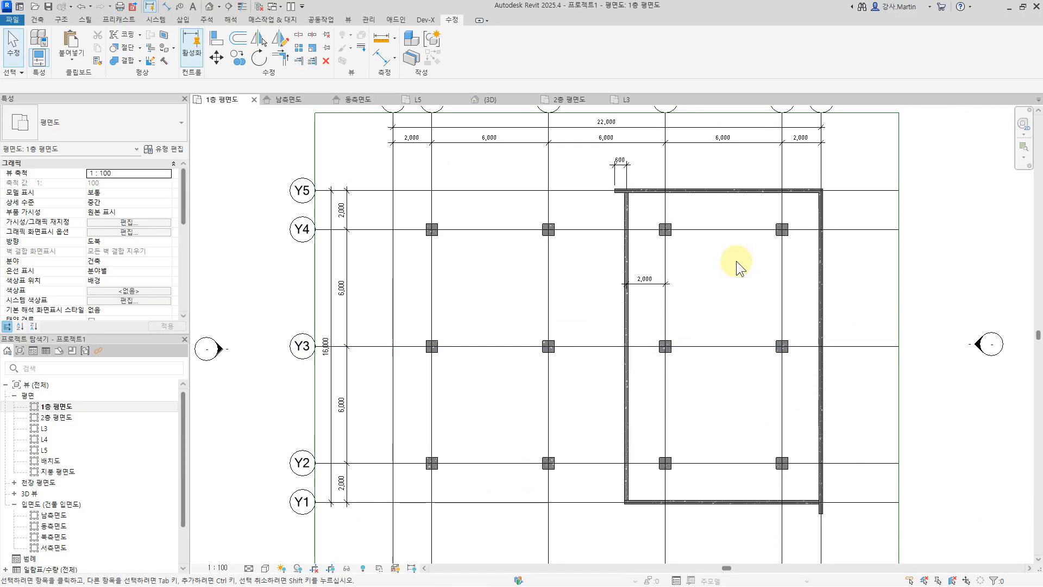
{"action": "left_click", "coordinate": [624, 322]}
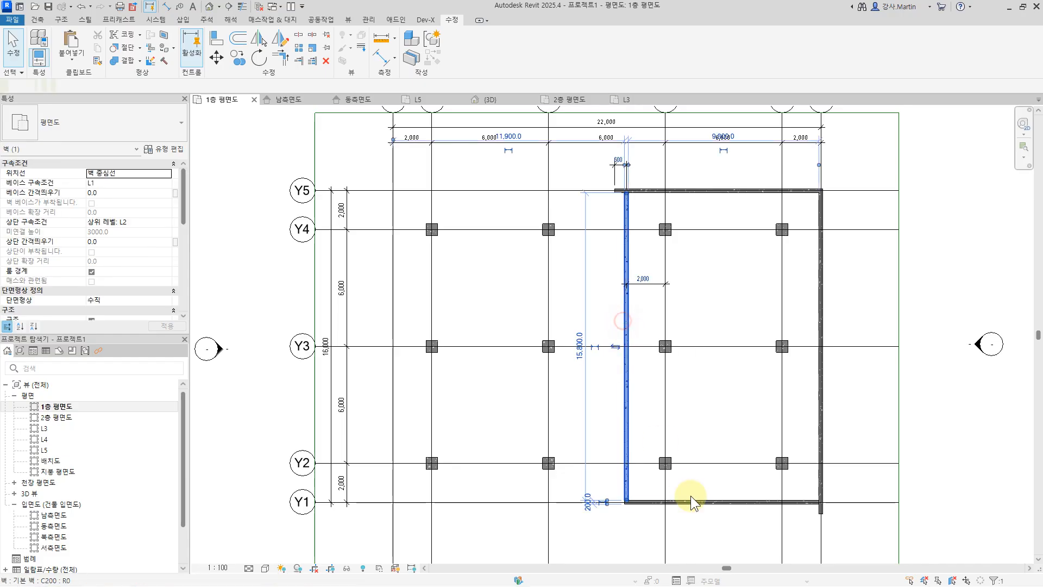
{"action": "left_click", "coordinate": [699, 502], "text": "ctrl"}
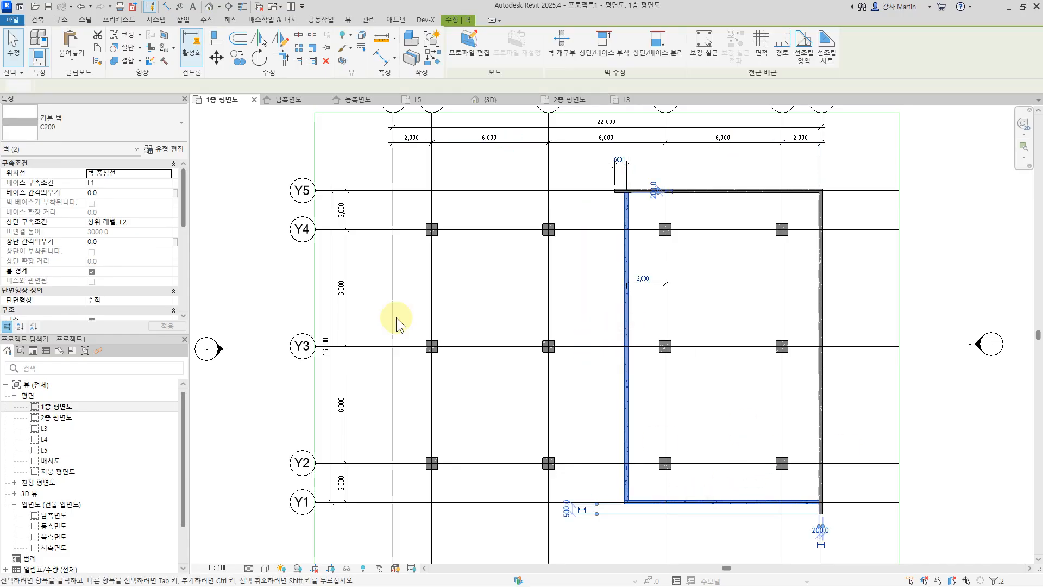
{"action": "left_click", "coordinate": [109, 129]}
{"action": "scroll", "coordinate": [147, 267], "scroll_direction": "down", "scroll_amount": 5}
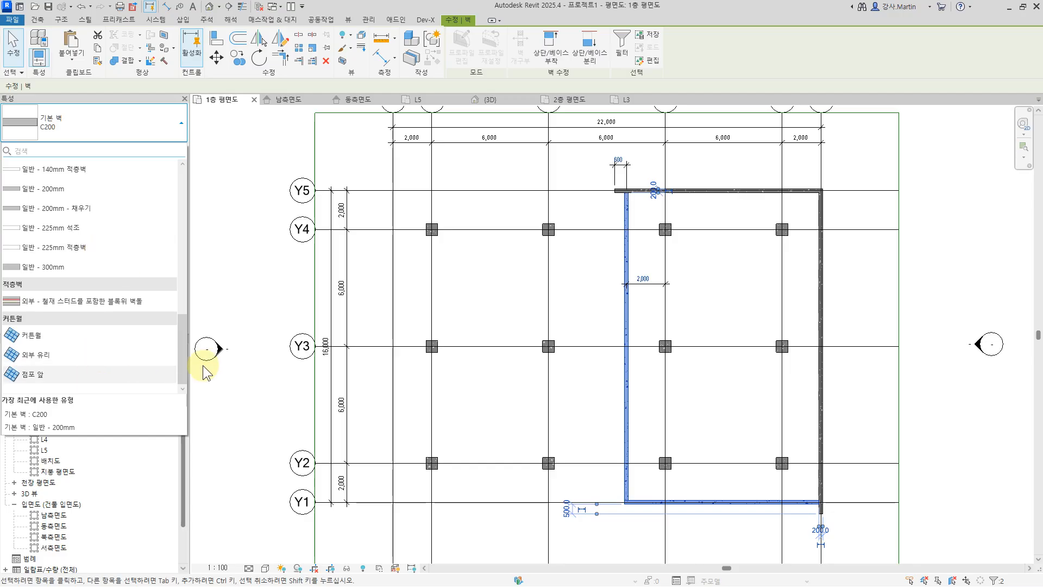
{"action": "left_click", "coordinate": [51, 375]}
{"action": "left_click", "coordinate": [874, 405]}
{"action": "scroll", "coordinate": [706, 421], "scroll_direction": "up", "scroll_amount": 4}
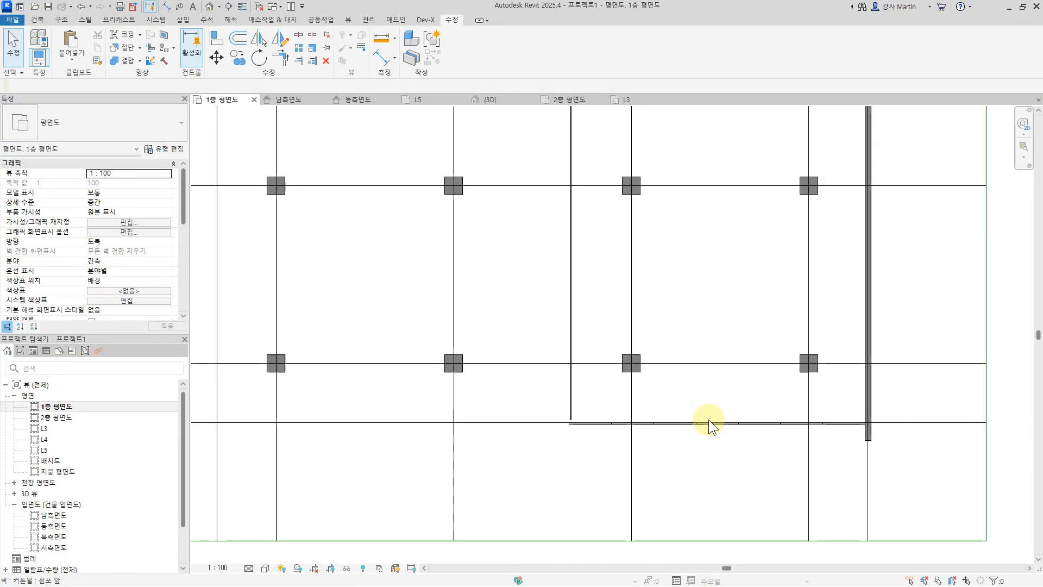
{"action": "left_click", "coordinate": [706, 423]}
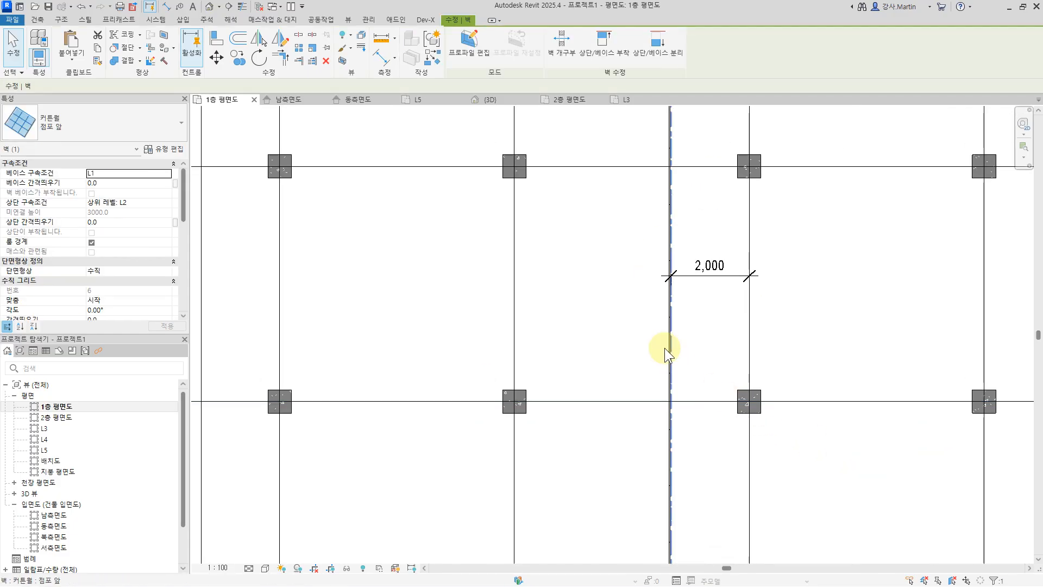
{"action": "left_click", "coordinate": [905, 312]}
{"action": "scroll", "coordinate": [868, 313], "scroll_direction": "down", "scroll_amount": 3}
{"action": "middle_click_drag", "start_coordinate": [883, 291], "coordinate": [751, 292]}
{"action": "left_click", "coordinate": [852, 282]}
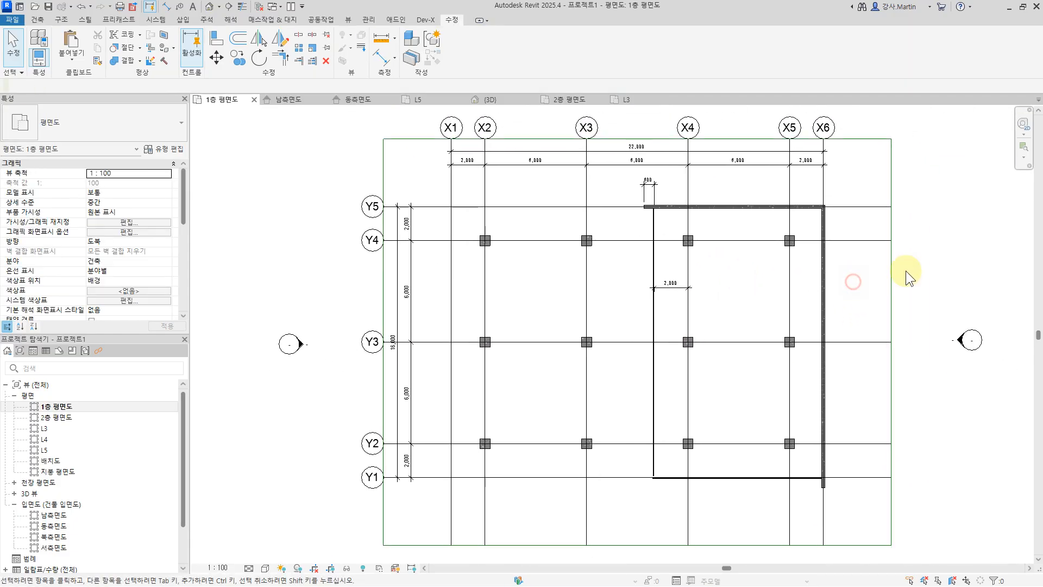
Step: In the L3 plan, examine the X1 wall and the X6-side piece of the Y1 wall
{"action": "left_click", "coordinate": [648, 98]}
{"action": "scroll", "coordinate": [676, 445], "scroll_direction": "up", "scroll_amount": 1}
{"action": "middle_click_drag", "start_coordinate": [676, 446], "coordinate": [891, 510]}
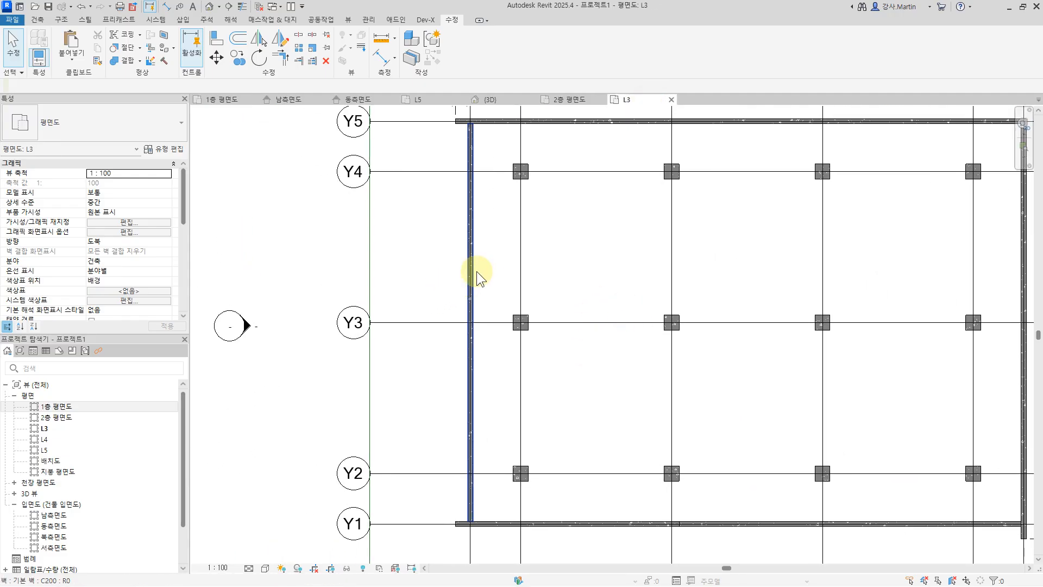
{"action": "left_click", "coordinate": [476, 271]}
{"action": "middle_click_drag", "start_coordinate": [895, 533], "coordinate": [814, 475]}
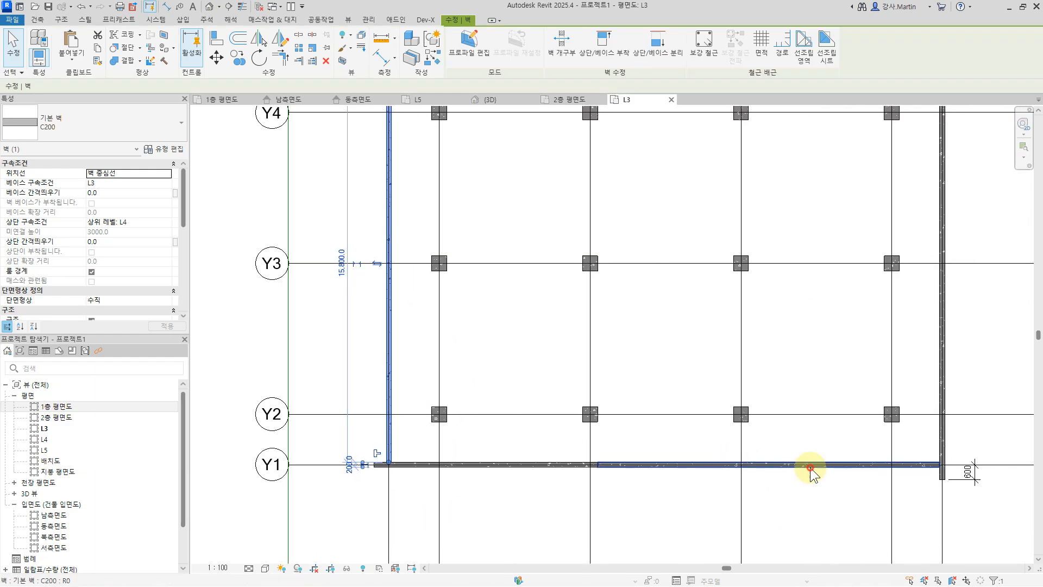
{"action": "left_click", "coordinate": [808, 466]}
{"action": "left_click", "coordinate": [809, 359]}
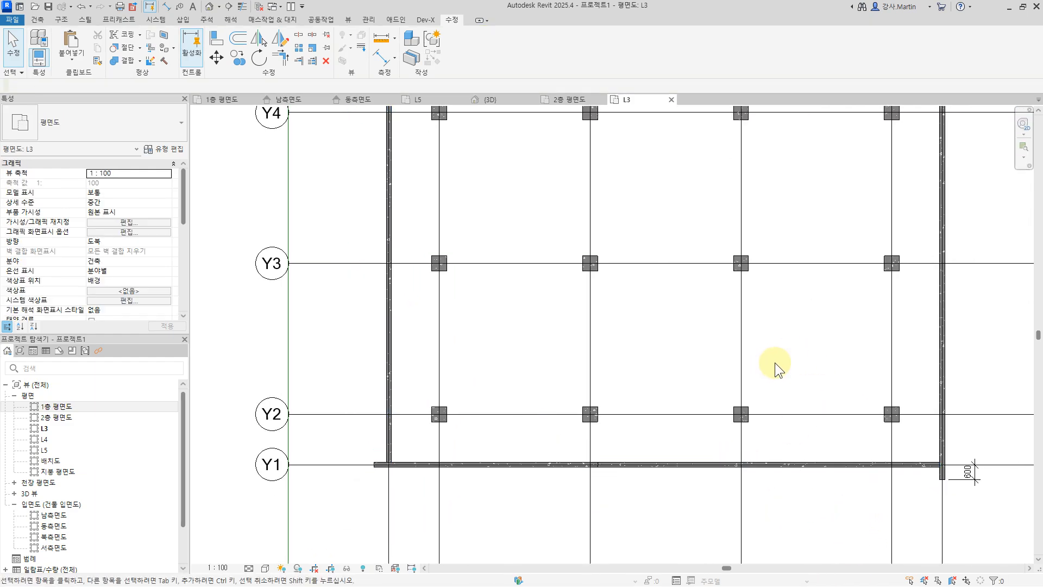
Step: Start a structural floor on L3 and duplicate the 일반 150mm floor type as S150
{"action": "scroll", "coordinate": [774, 363], "scroll_direction": "down", "scroll_amount": 2}
{"action": "middle_click_drag", "start_coordinate": [849, 327], "coordinate": [780, 350]}
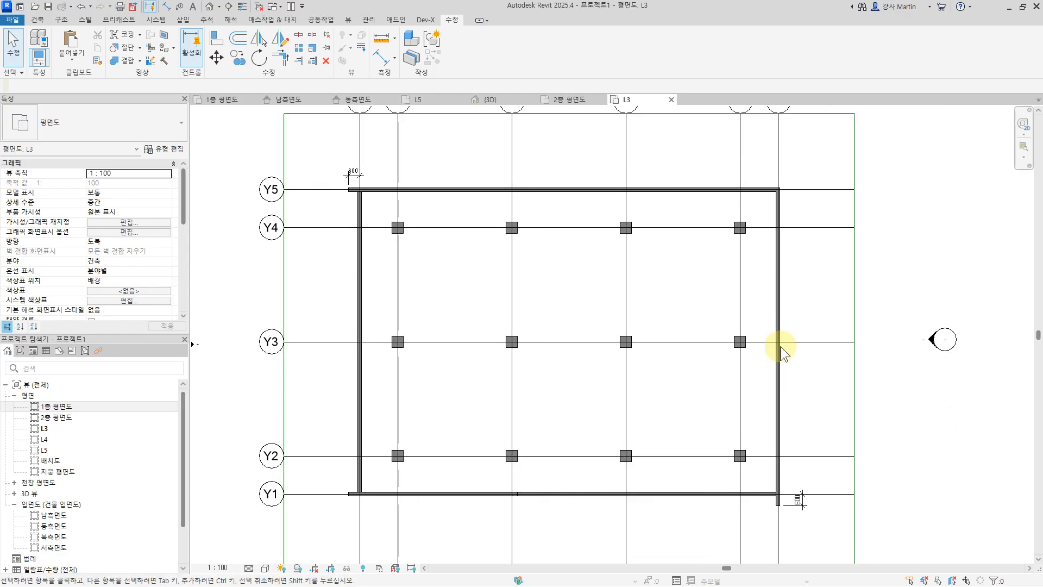
{"action": "scroll", "coordinate": [373, 224], "scroll_direction": "up", "scroll_amount": 4}
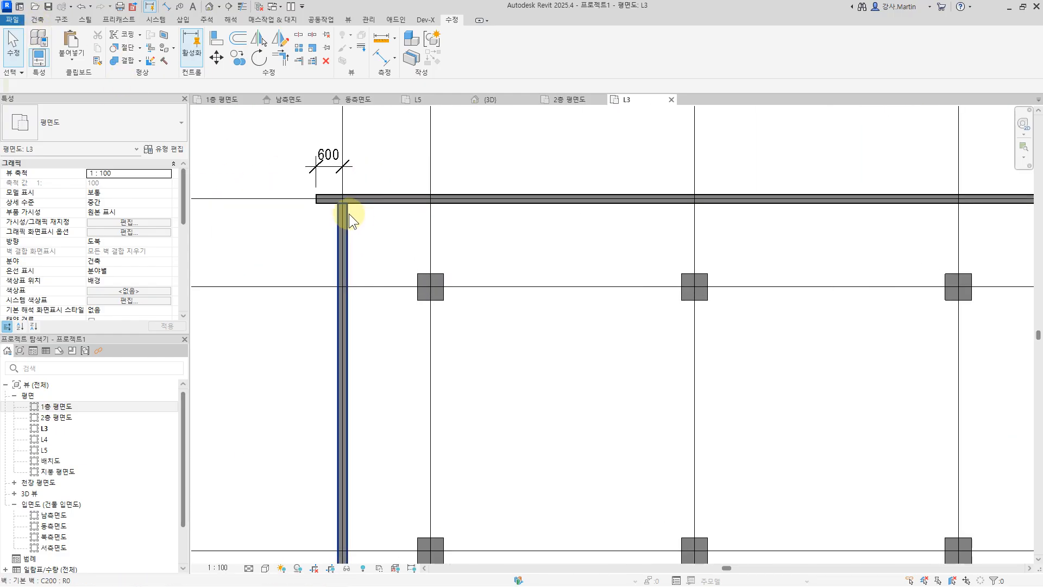
{"action": "scroll", "coordinate": [348, 236], "scroll_direction": "down", "scroll_amount": 3}
{"action": "middle_click_drag", "start_coordinate": [472, 255], "coordinate": [472, 272]}
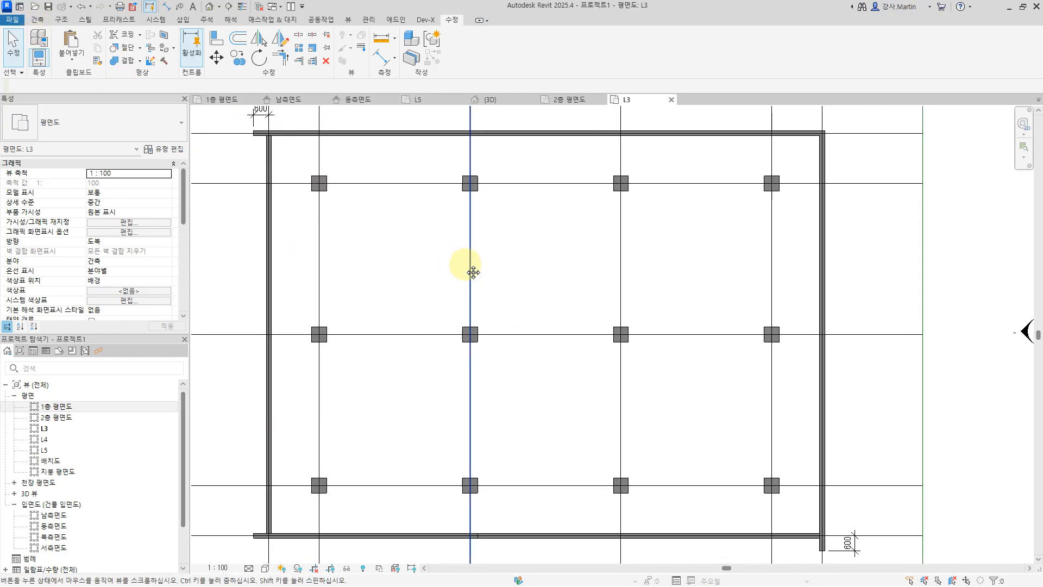
{"action": "left_click", "coordinate": [61, 21]}
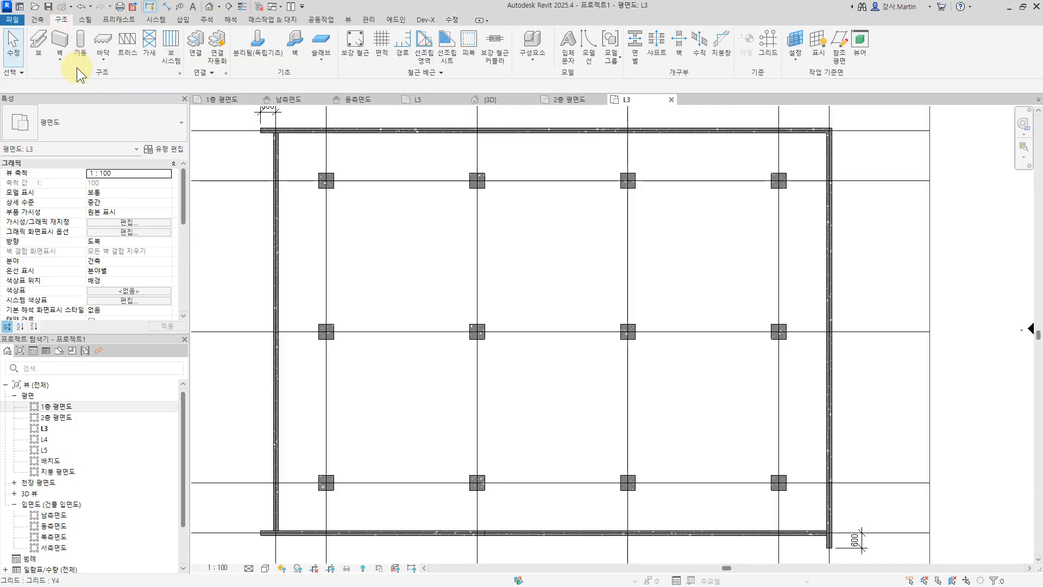
{"action": "left_click", "coordinate": [104, 65]}
{"action": "left_click", "coordinate": [147, 77]}
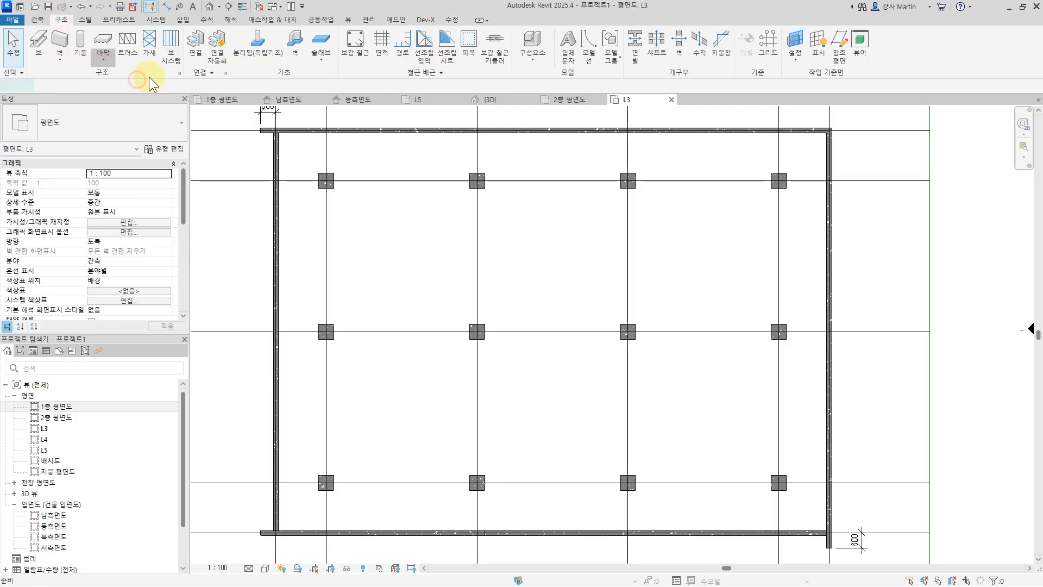
{"action": "left_click", "coordinate": [175, 147]}
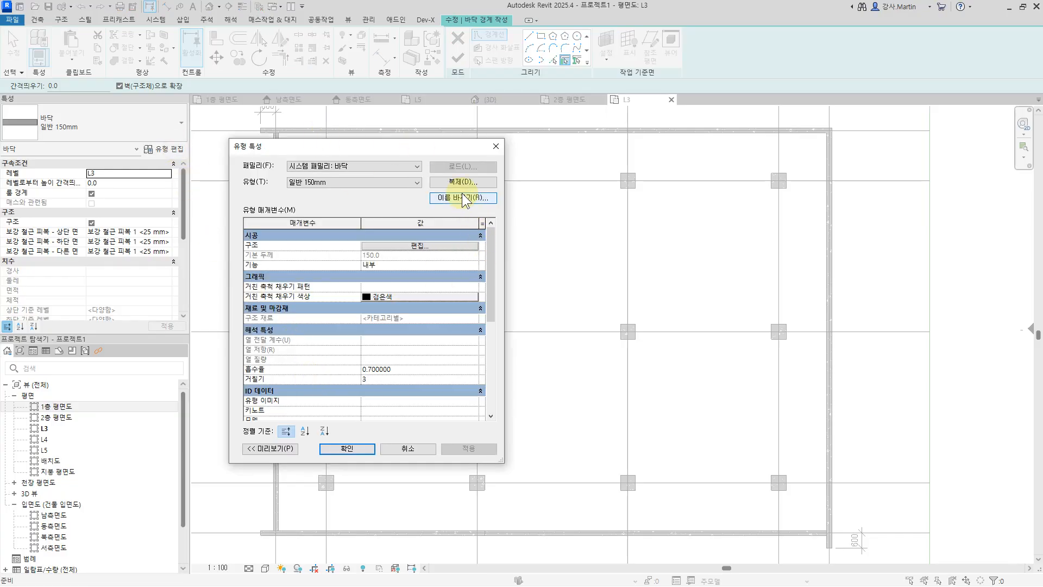
{"action": "left_click", "coordinate": [461, 183]}
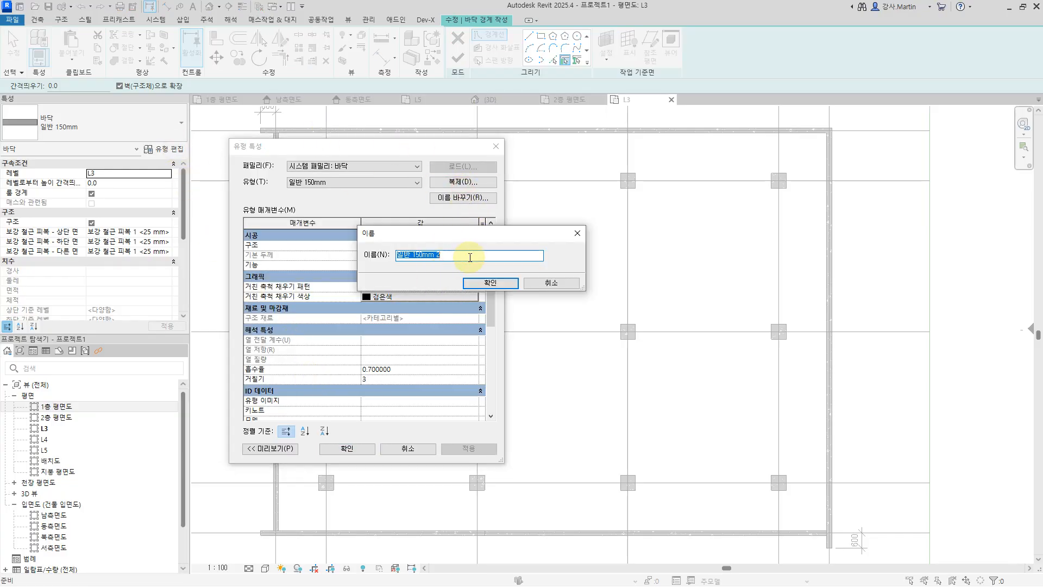
{"action": "left_click", "coordinate": [513, 283]}
Step: Assign the 콘크리트 material to the structural layer of floor type S150 and accept the type settings
{"action": "left_click", "coordinate": [424, 246]}
{"action": "left_click_drag", "start_coordinate": [411, 252], "coordinate": [366, 252]}
{"action": "double_click", "coordinate": [366, 252]}
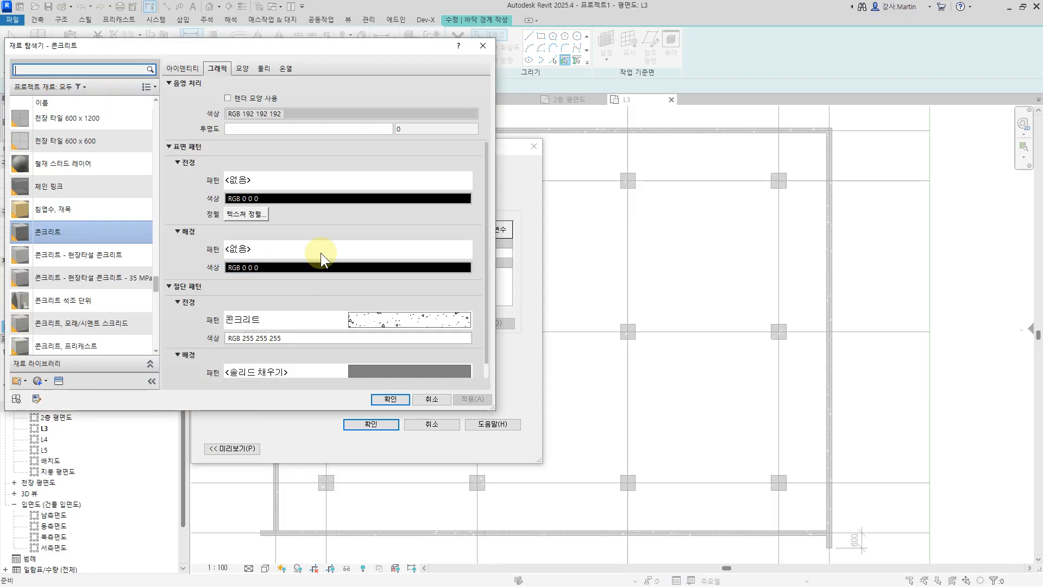
{"action": "left_click", "coordinate": [379, 398]}
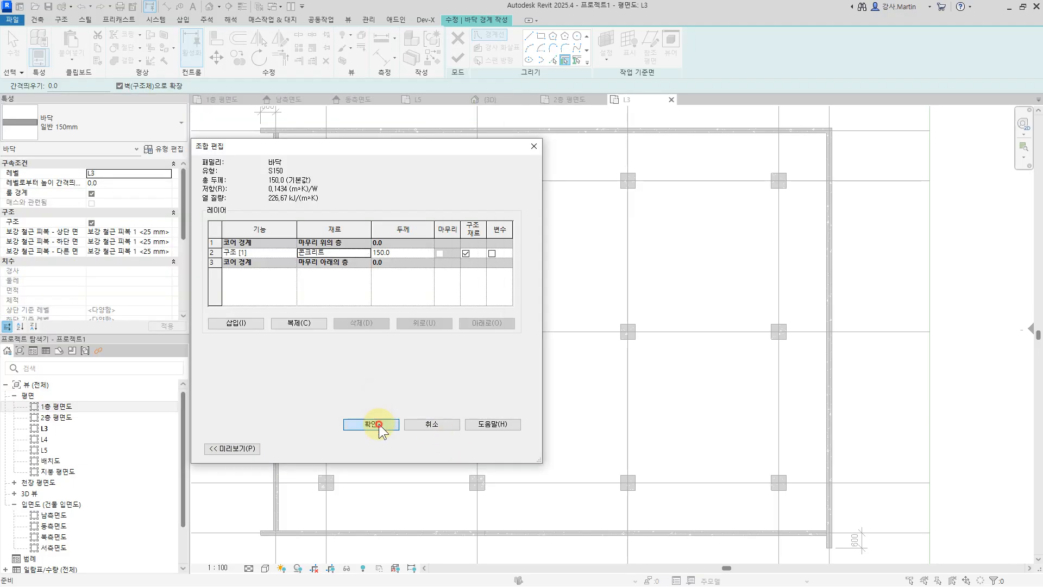
{"action": "left_click", "coordinate": [379, 424]}
{"action": "left_click", "coordinate": [359, 447]}
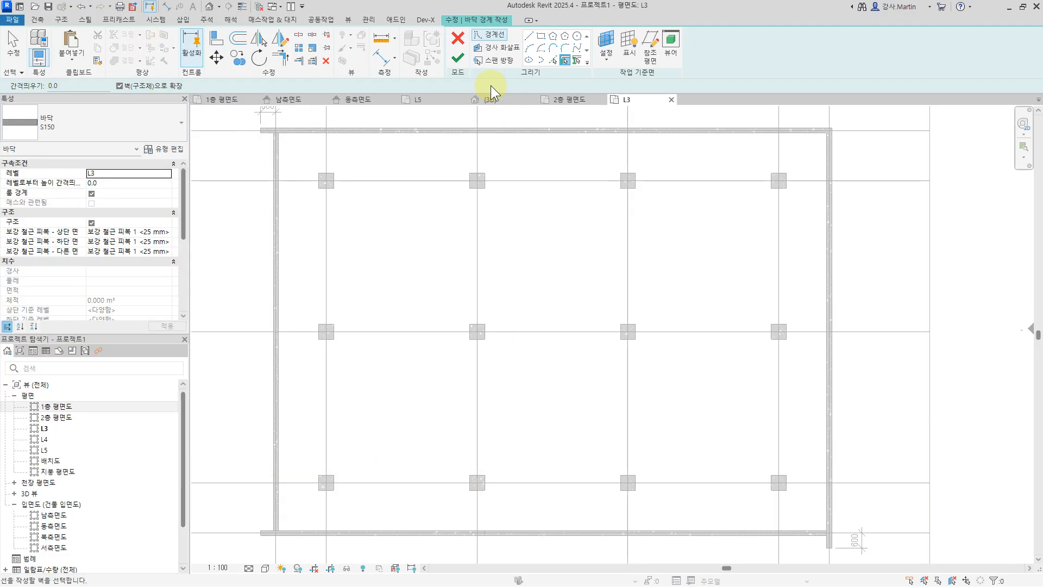
Step: Sketch a rectangular floor boundary along the inner faces of the L3 perimeter walls and finish the slab
{"action": "left_click", "coordinate": [540, 35]}
{"action": "left_click", "coordinate": [279, 133]}
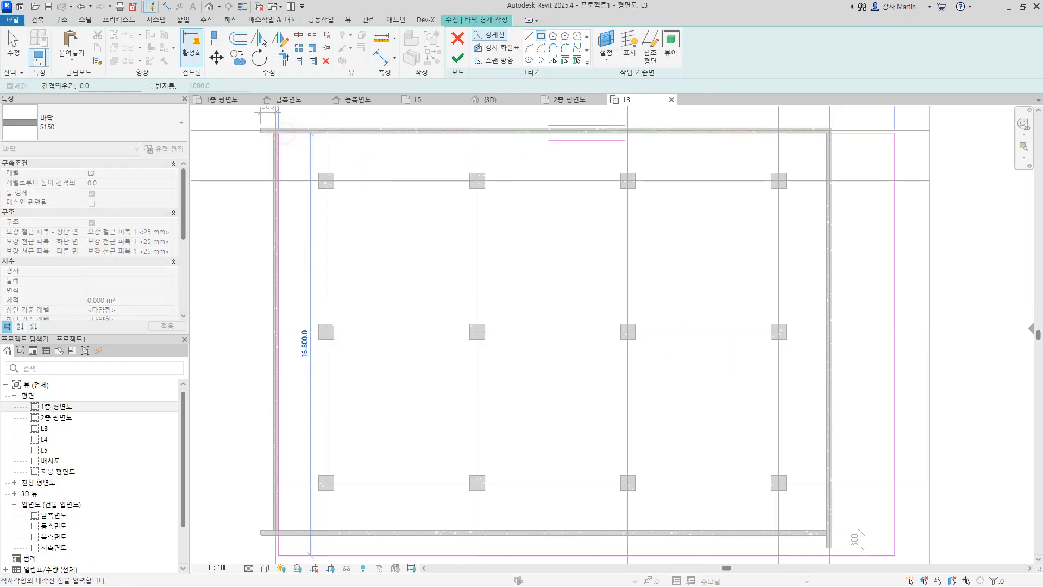
{"action": "left_click", "coordinate": [827, 533]}
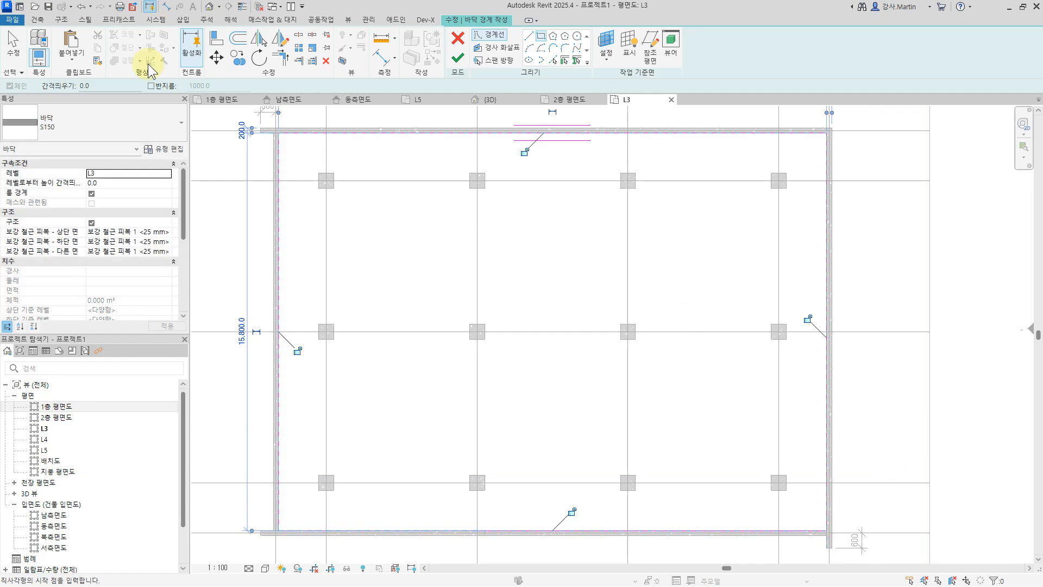
{"action": "left_click", "coordinate": [458, 58]}
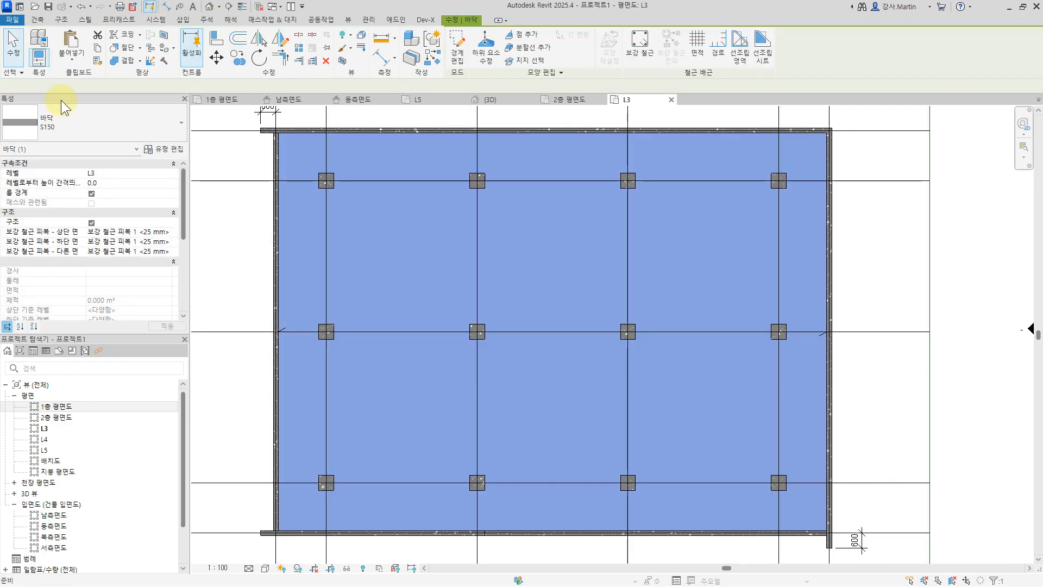
{"action": "left_click", "coordinate": [872, 252]}
Step: Select the new S150 floor slab on L3 and copy it to the clipboard
{"action": "scroll", "coordinate": [897, 378], "scroll_direction": "down", "scroll_amount": 2}
{"action": "scroll", "coordinate": [847, 363], "scroll_direction": "up", "scroll_amount": 1}
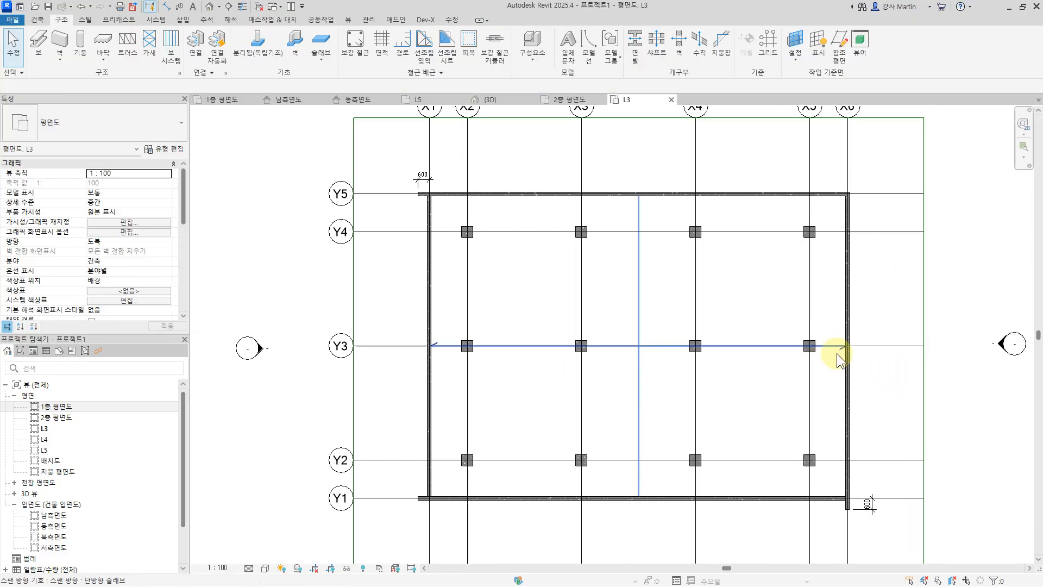
{"action": "left_click", "coordinate": [835, 347]}
{"action": "left_click", "coordinate": [892, 429]}
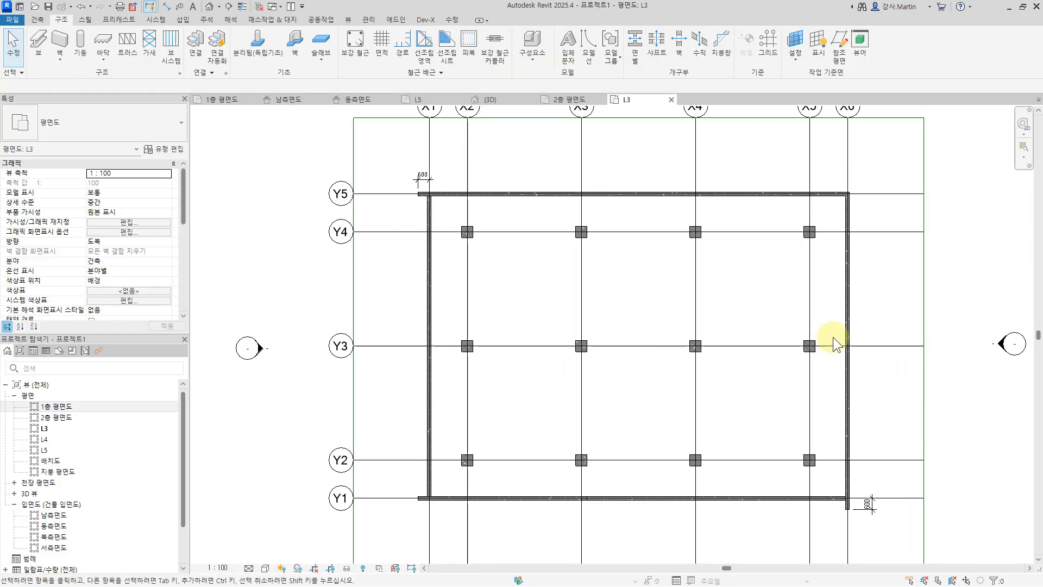
{"action": "key", "text": "Tab"}
{"action": "key", "text": "Tab"}
{"action": "left_click", "coordinate": [841, 324]}
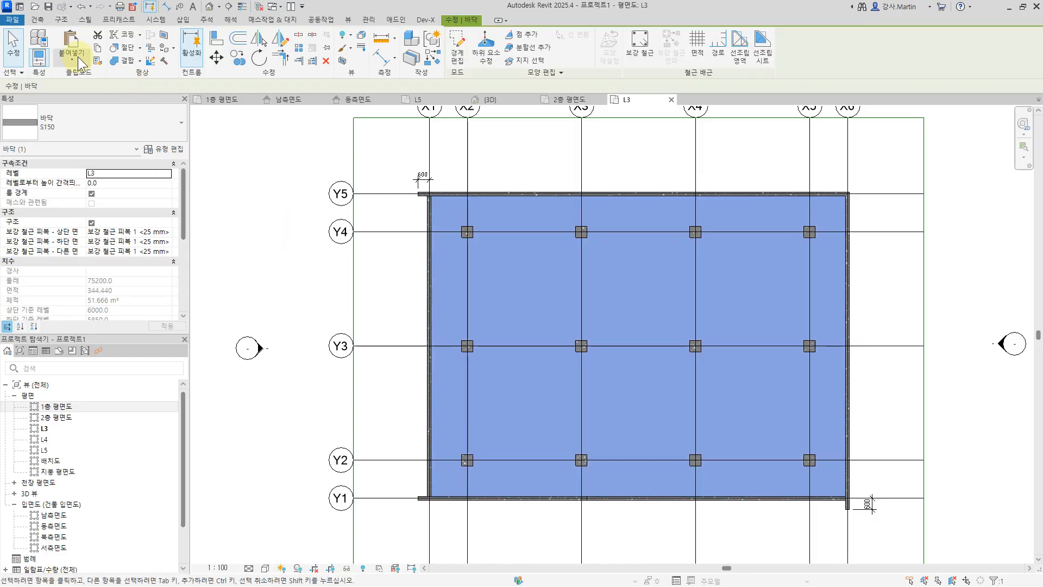
{"action": "left_click", "coordinate": [97, 50]}
Step: Paste the copied slab aligned to levels L2, L4, L5 and 지붕
{"action": "left_click", "coordinate": [76, 67]}
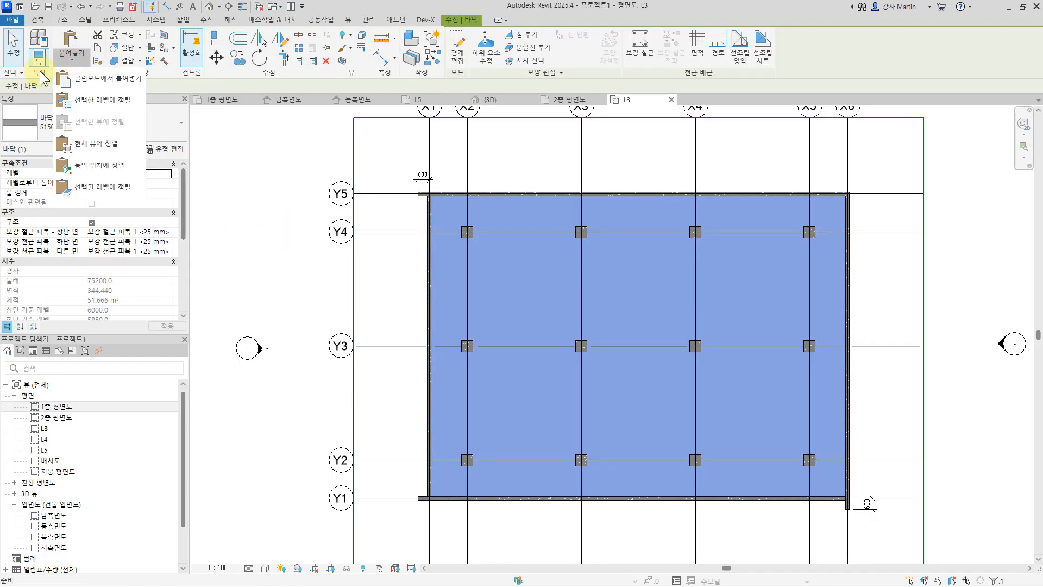
{"action": "left_click", "coordinate": [134, 100]}
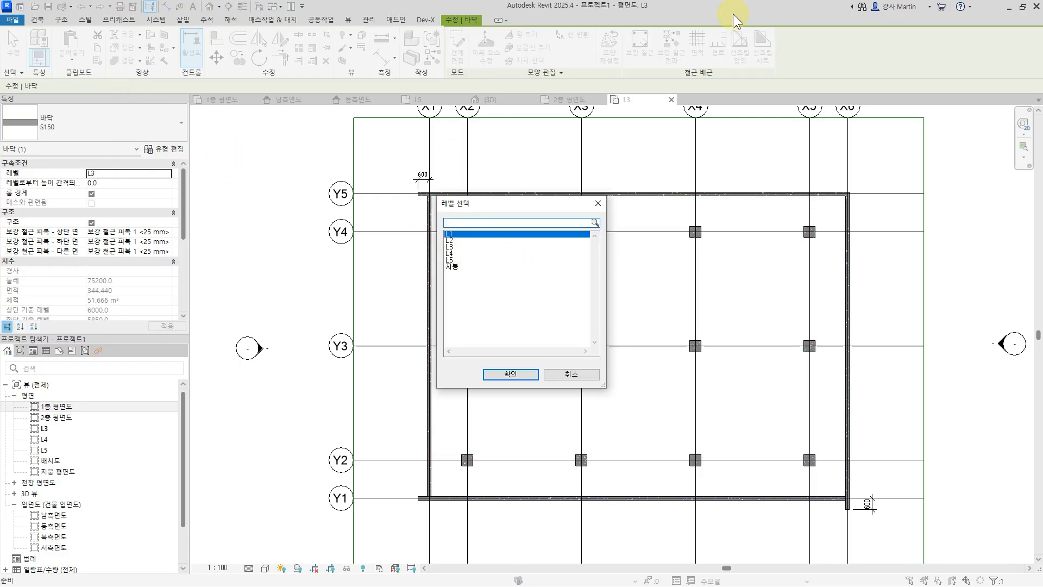
{"action": "left_click", "coordinate": [456, 240]}
{"action": "left_click", "coordinate": [465, 254], "text": "ctrl"}
{"action": "left_click", "coordinate": [477, 260], "text": "ctrl"}
{"action": "left_click", "coordinate": [521, 376]}
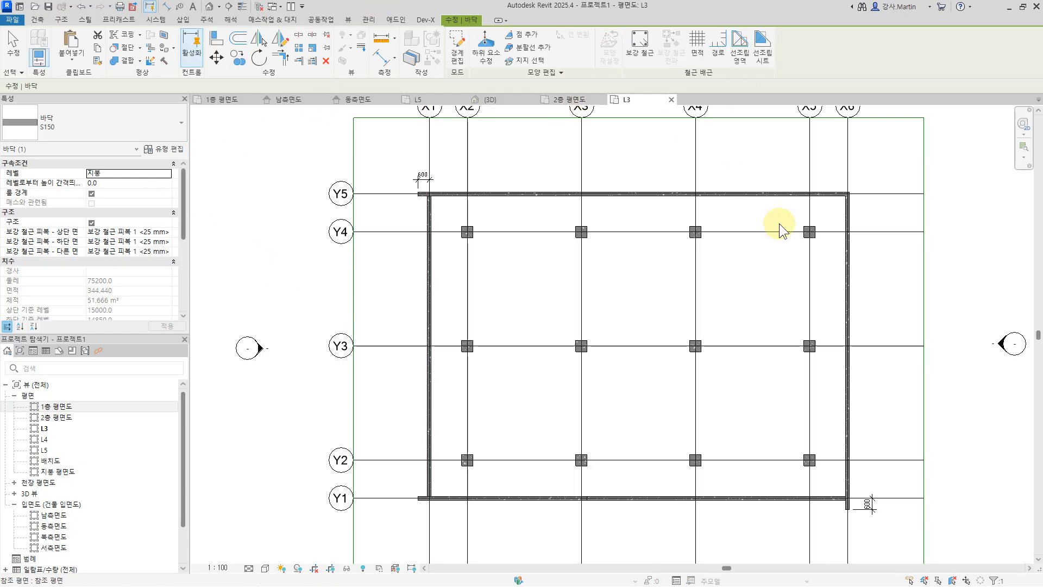
{"action": "left_click", "coordinate": [977, 161]}
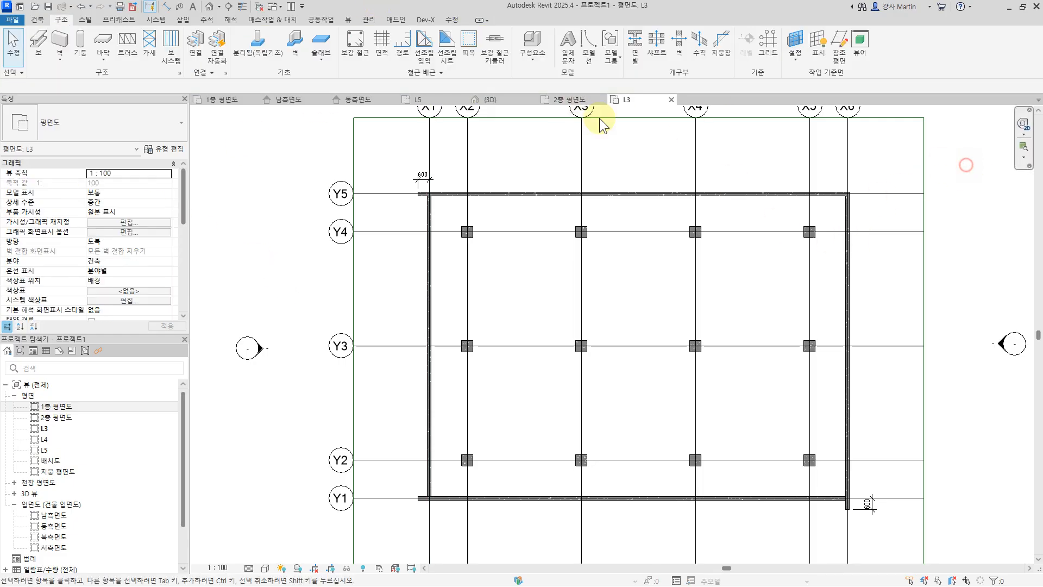
Step: In the 2층 평면도 view, edit the slab boundary and align its X1-side edge with the outer face of the X4 columns
{"action": "left_click", "coordinate": [570, 99]}
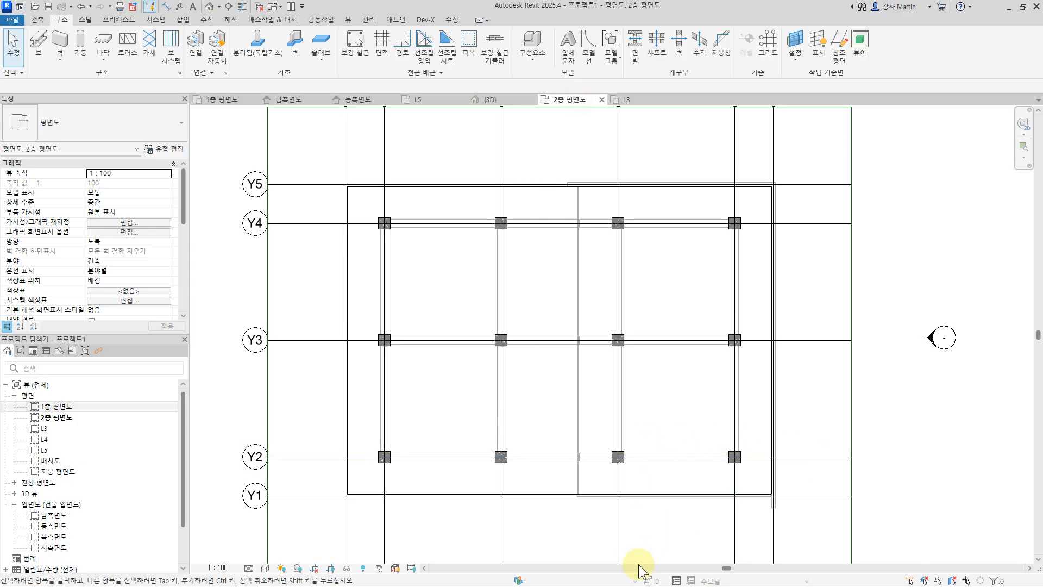
{"action": "left_click", "coordinate": [395, 490]}
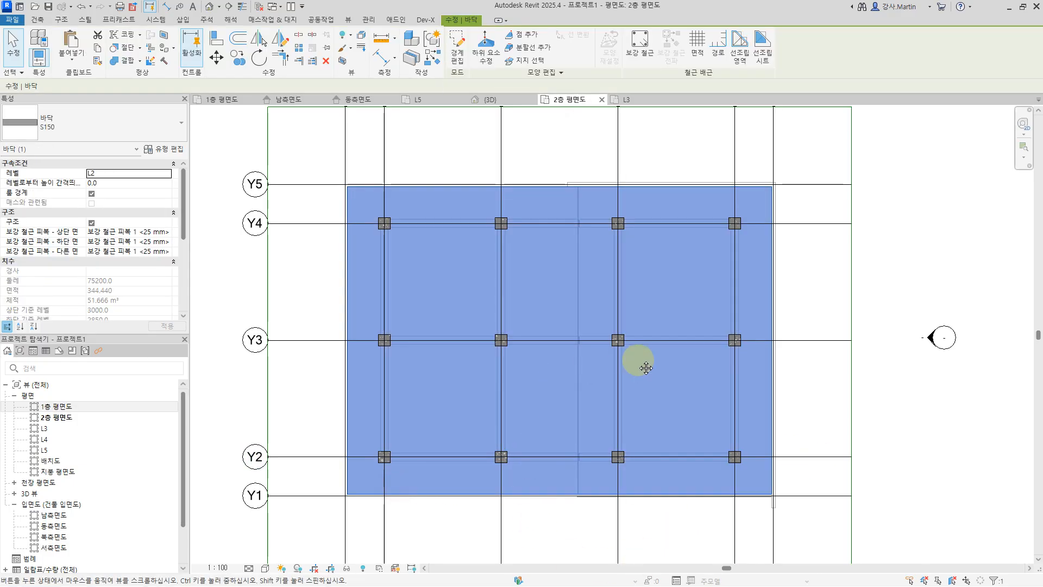
{"action": "middle_click_drag", "start_coordinate": [634, 359], "coordinate": [635, 343]}
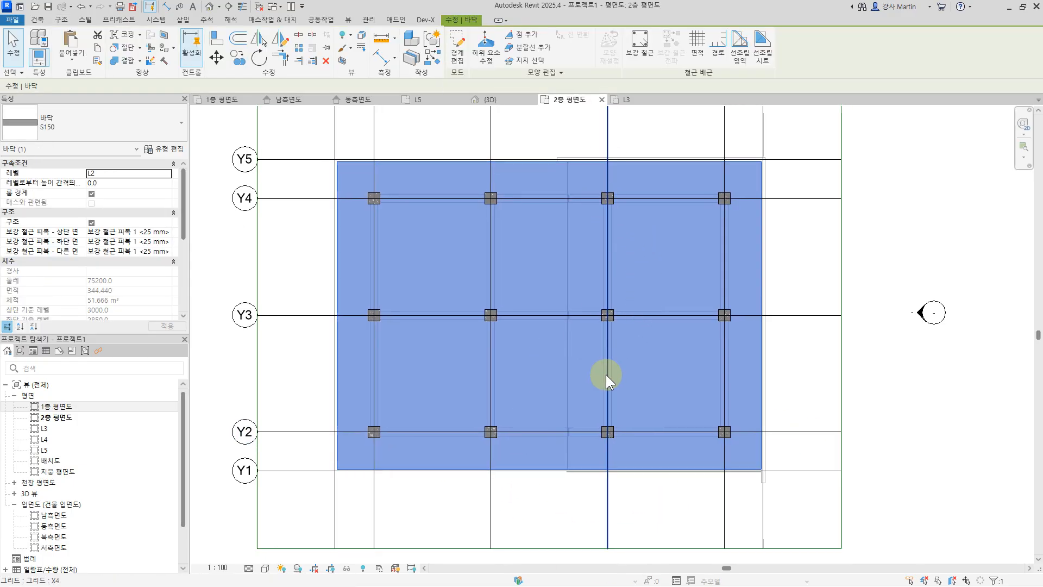
{"action": "left_click", "coordinate": [458, 47]}
{"action": "key", "text": "a"}
{"action": "key", "text": "l"}
{"action": "scroll", "coordinate": [617, 466], "scroll_direction": "up", "scroll_amount": 5}
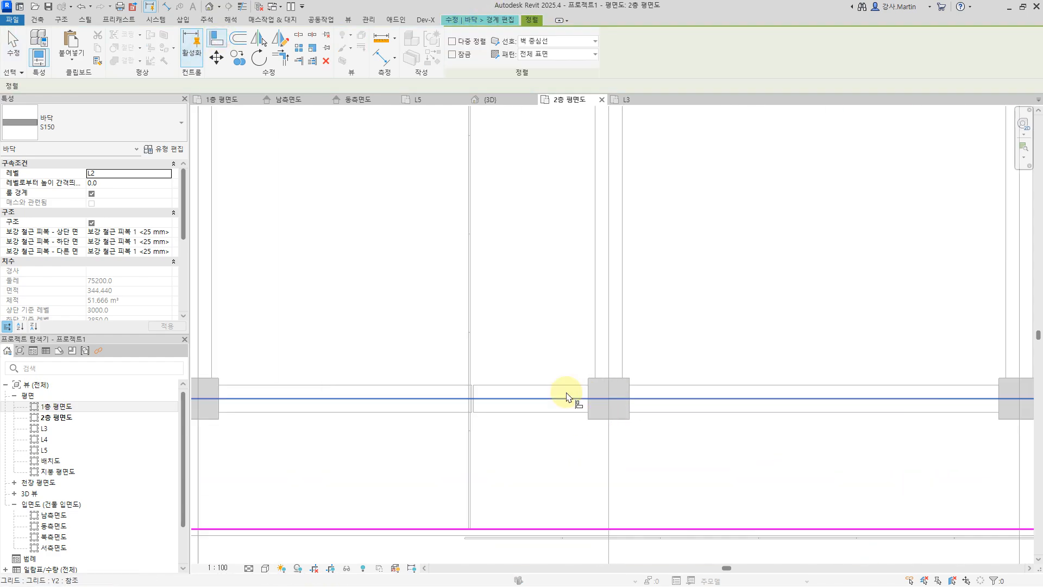
{"action": "scroll", "coordinate": [433, 396], "scroll_direction": "down", "scroll_amount": 4}
{"action": "middle_click_drag", "start_coordinate": [432, 396], "coordinate": [499, 372]}
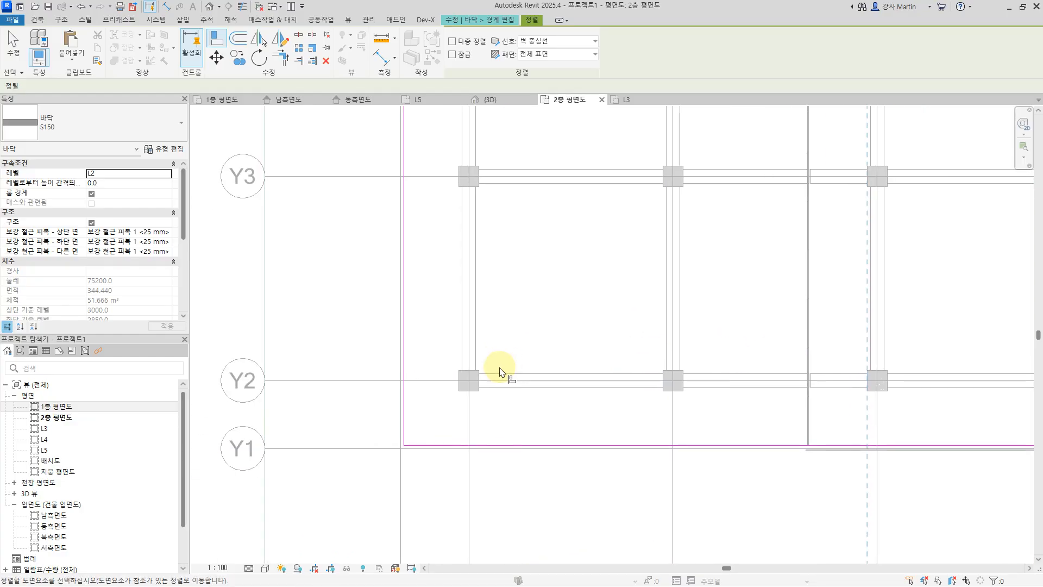
{"action": "left_click", "coordinate": [403, 381]}
Step: Align the Y1-side edge of the L2 slab boundary with the outer face of the Y2 columns
{"action": "scroll", "coordinate": [923, 412], "scroll_direction": "up", "scroll_amount": 4}
{"action": "left_click", "coordinate": [830, 359]}
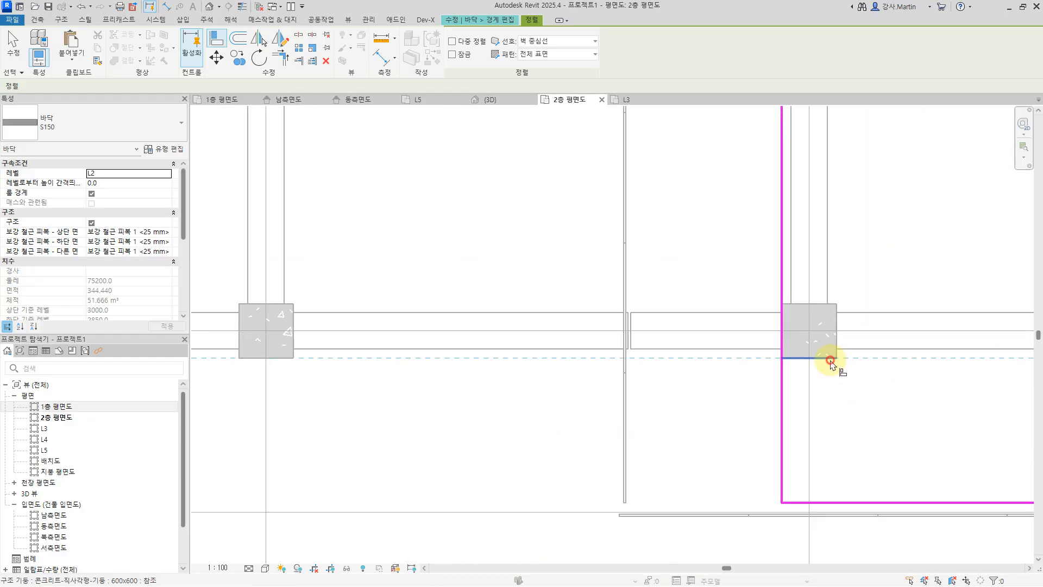
{"action": "left_click", "coordinate": [880, 504]}
{"action": "scroll", "coordinate": [867, 466], "scroll_direction": "down", "scroll_amount": 2}
{"action": "middle_click_drag", "start_coordinate": [925, 420], "coordinate": [747, 457]}
{"action": "key", "text": "Escape"}
{"action": "key", "text": "Escape"}
Step: Finish the L2 slab's boundary edit without attaching the walls to the floor's underside
{"action": "scroll", "coordinate": [801, 307], "scroll_direction": "down", "scroll_amount": 5}
{"action": "middle_click_drag", "start_coordinate": [756, 380], "coordinate": [632, 533]}
{"action": "left_click", "coordinate": [459, 53]}
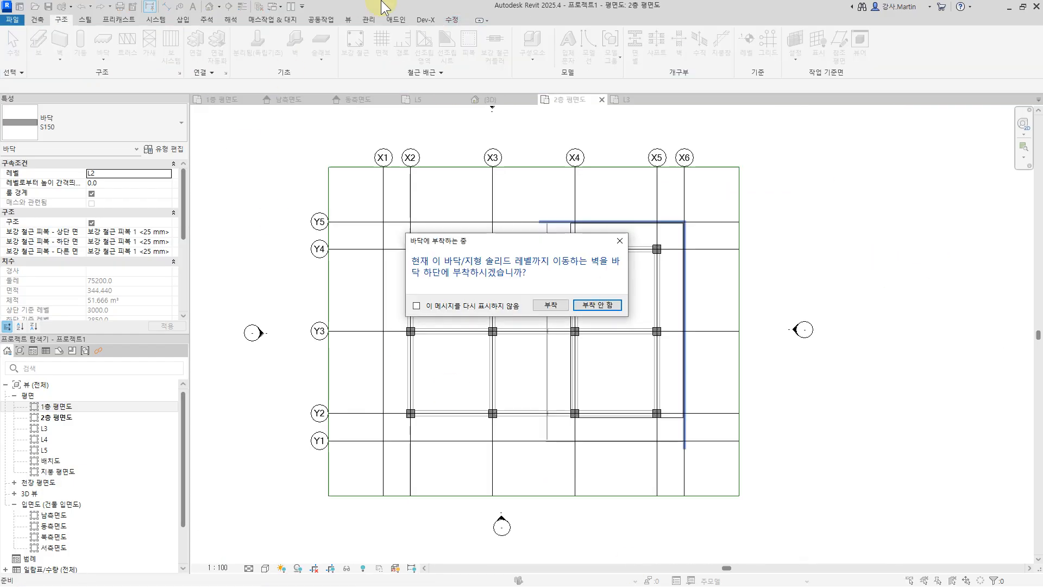
{"action": "left_click", "coordinate": [614, 308]}
{"action": "scroll", "coordinate": [615, 308], "scroll_direction": "up", "scroll_amount": 2}
{"action": "left_click", "coordinate": [917, 228]}
{"action": "middle_click_drag", "start_coordinate": [789, 340], "coordinate": [763, 317]}
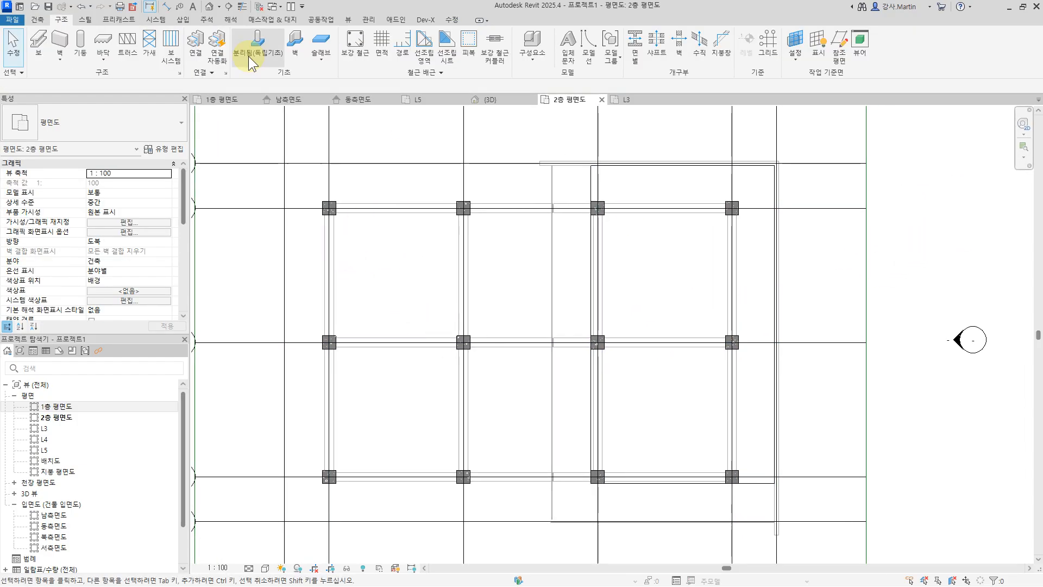
Step: In the 3D view, change the L3 wall on X1 and the X6-side segment of the Y1 wall to the 점포 앞 curtain wall type
{"action": "left_click", "coordinate": [485, 100]}
{"action": "middle_click_drag", "start_coordinate": [784, 382], "coordinate": [822, 421], "text": "shift"}
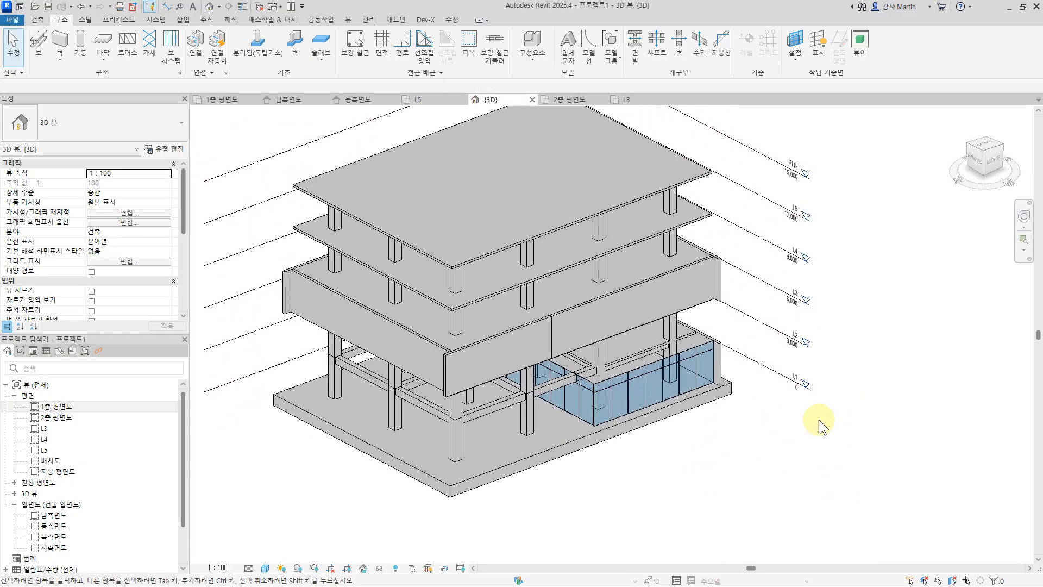
{"action": "left_click", "coordinate": [350, 304]}
{"action": "left_click", "coordinate": [617, 296], "text": "ctrl"}
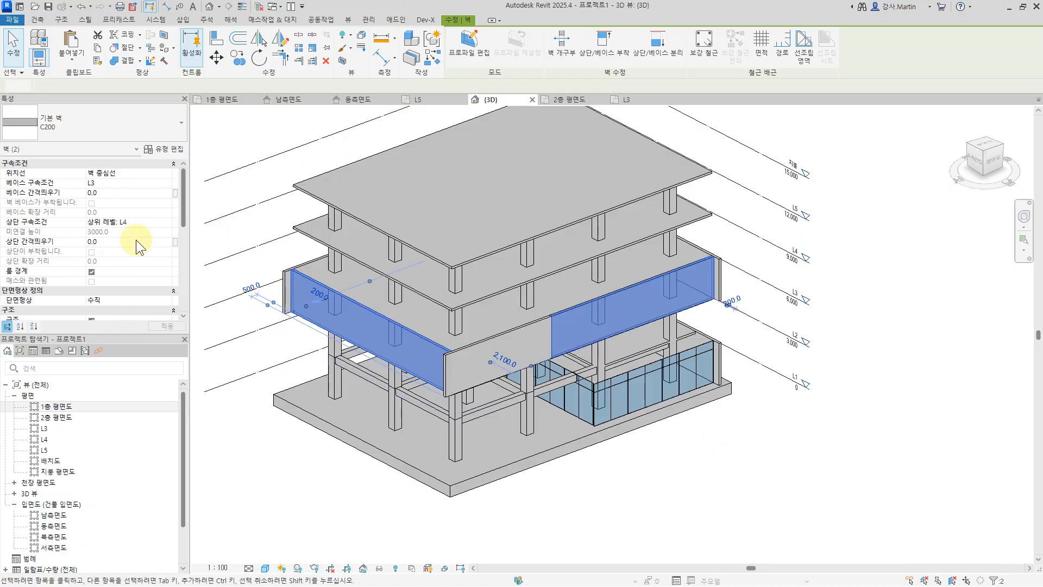
{"action": "left_click", "coordinate": [104, 123]}
{"action": "scroll", "coordinate": [63, 282], "scroll_direction": "down", "scroll_amount": 5}
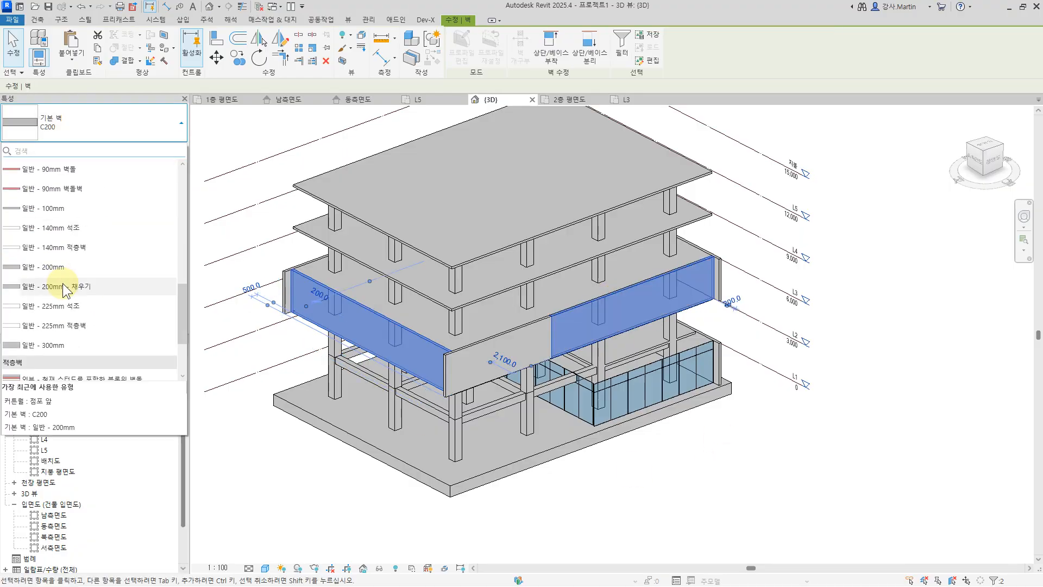
{"action": "left_click", "coordinate": [51, 353]}
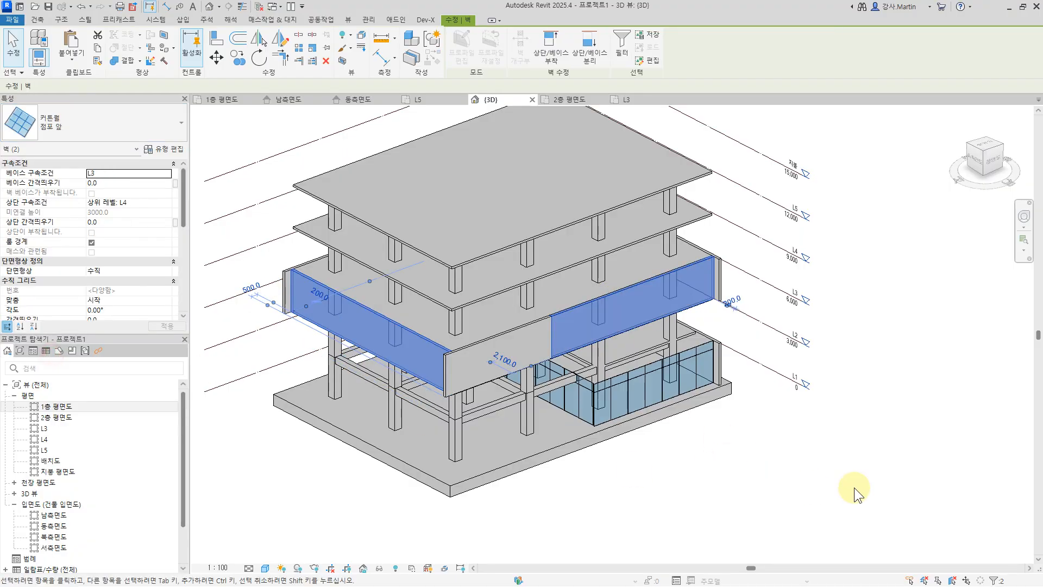
{"action": "left_click", "coordinate": [804, 474]}
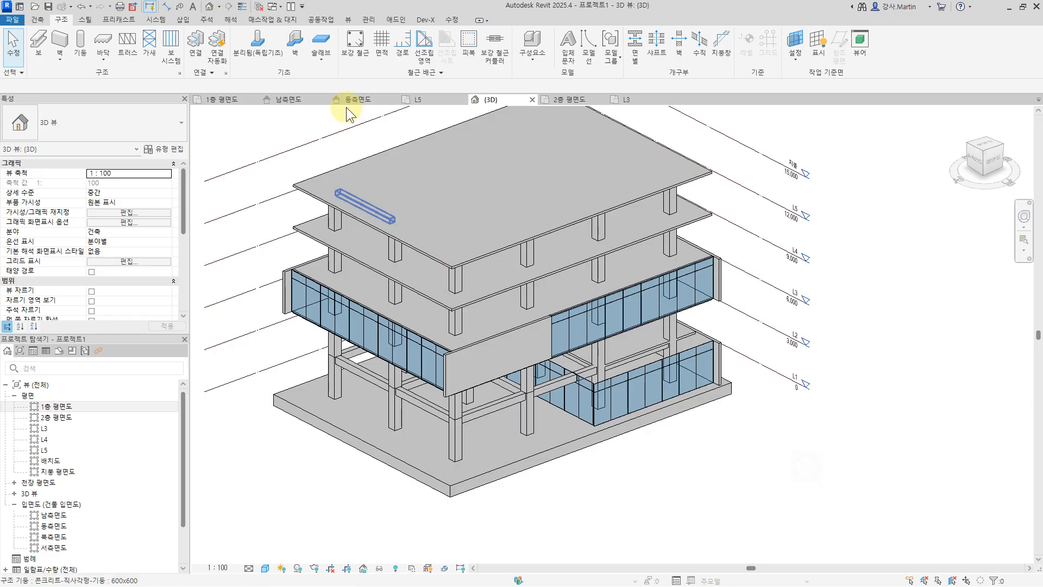
Step: Copy the three remaining L3 C200 walls on Y1, Y5 and X6 and paste them aligned to levels L2, L4, L5 and 지붕
{"action": "left_click", "coordinate": [510, 341]}
{"action": "left_click", "coordinate": [286, 288], "text": "ctrl"}
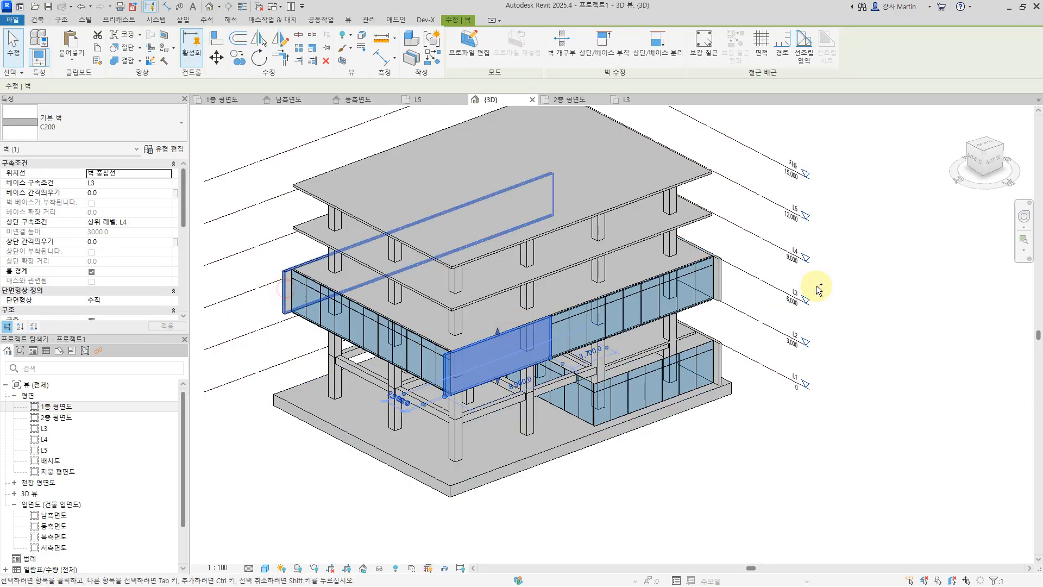
{"action": "left_click", "coordinate": [724, 281], "text": "ctrl"}
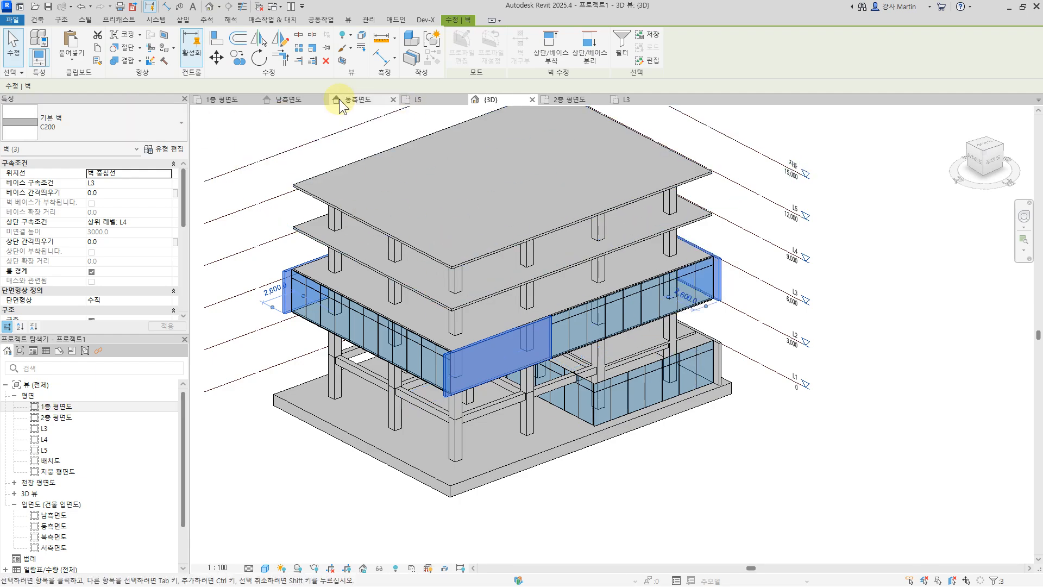
{"action": "left_click", "coordinate": [627, 100]}
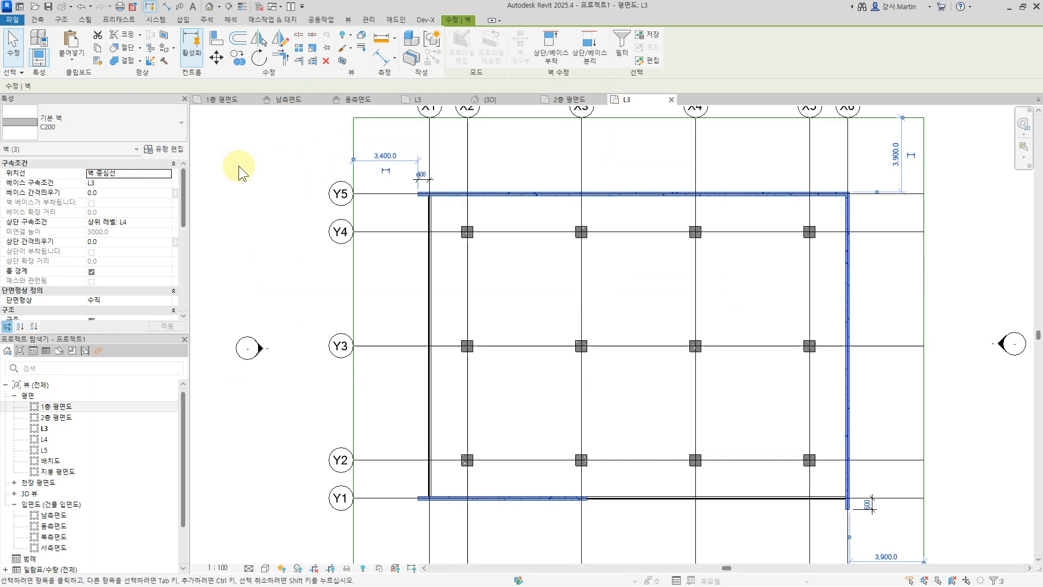
{"action": "left_click", "coordinate": [98, 50]}
{"action": "left_click", "coordinate": [71, 59]}
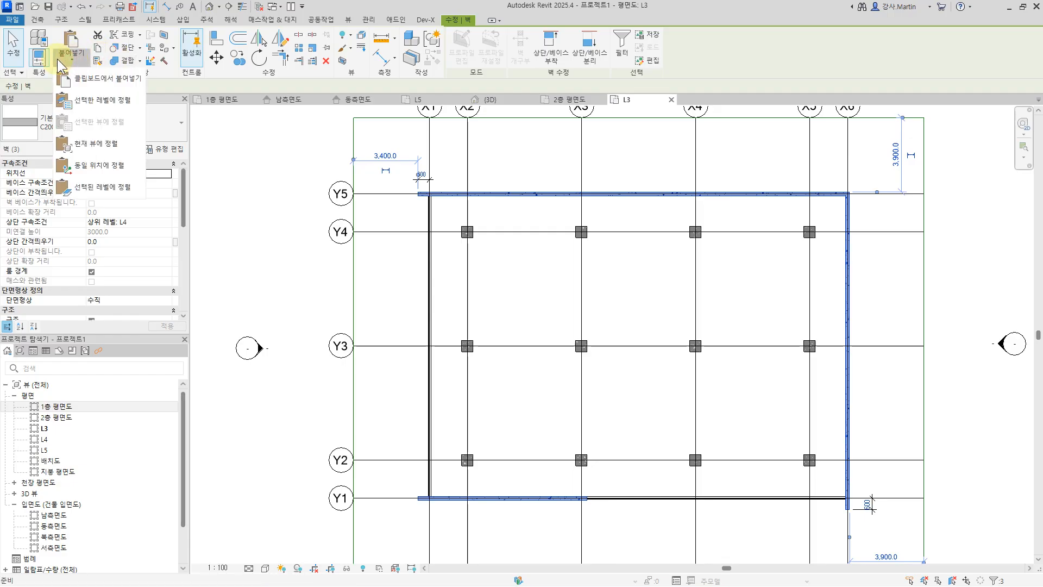
{"action": "left_click", "coordinate": [114, 100]}
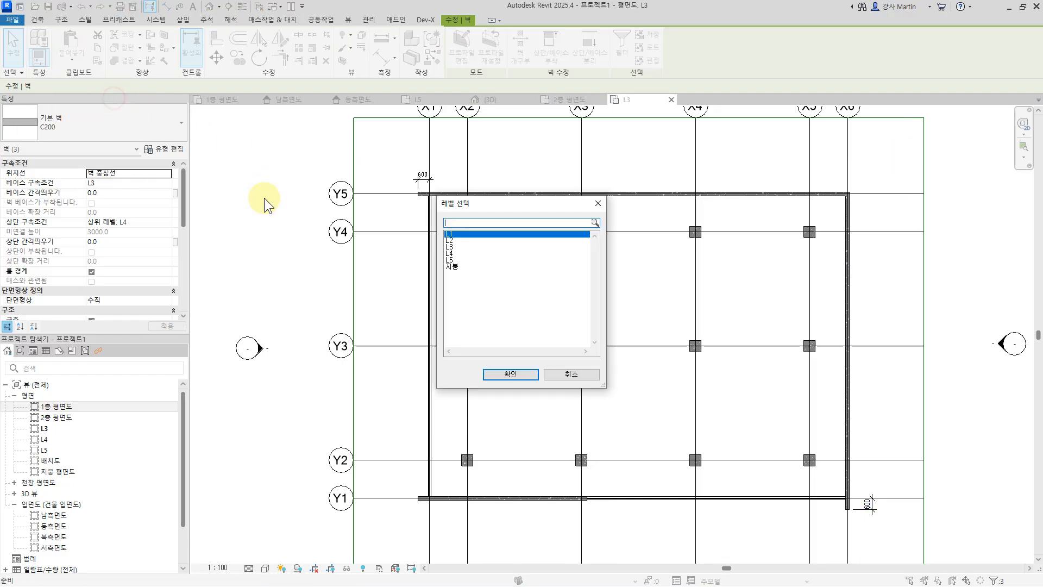
{"action": "left_click", "coordinate": [455, 240]}
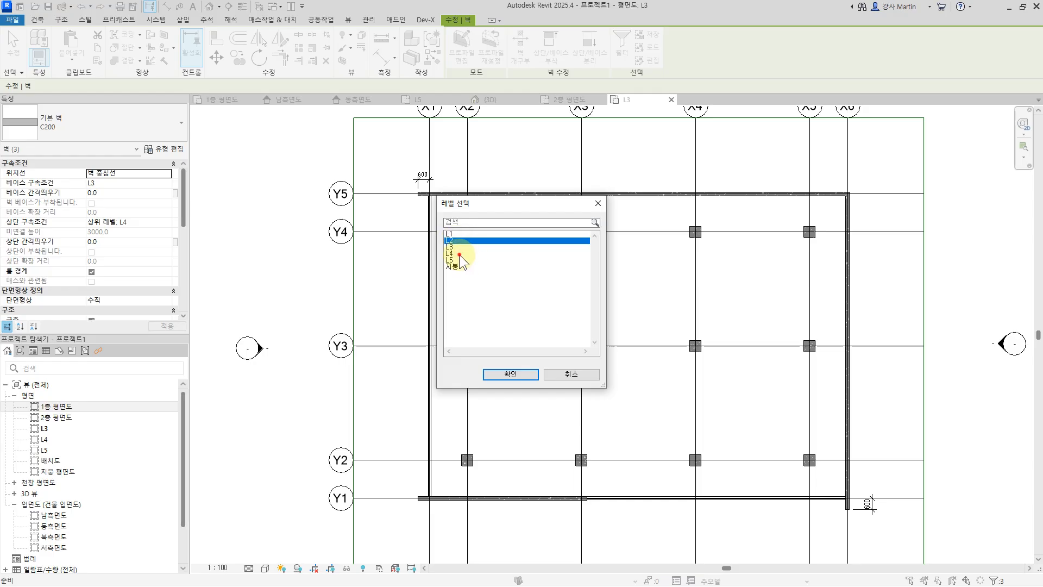
{"action": "left_click", "coordinate": [459, 267], "text": "ctrl"}
{"action": "left_click", "coordinate": [525, 380]}
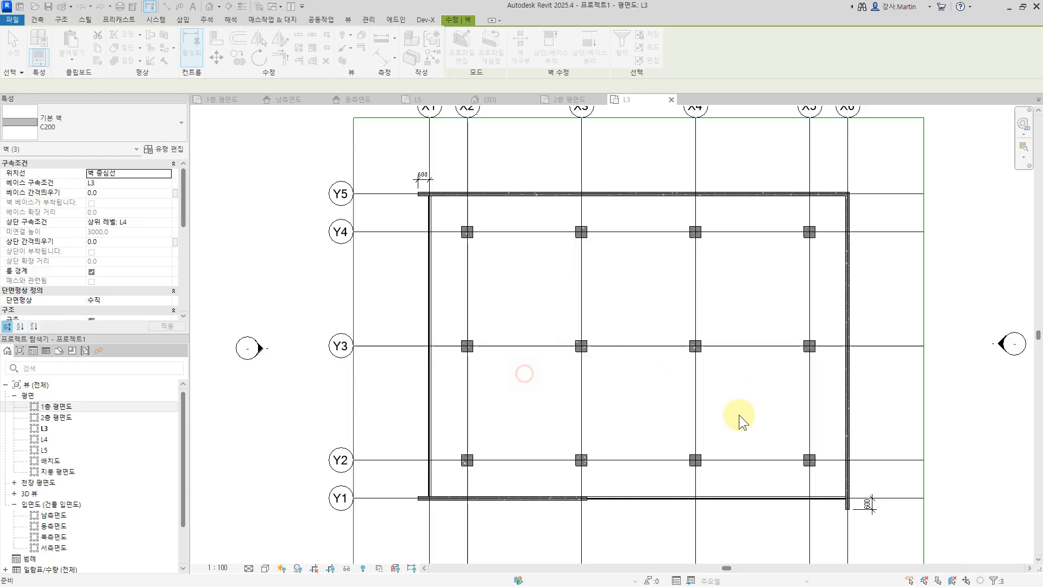
Step: In the 3D view, reduce the top offset of the three pasted 지붕-level walls to parapet height
{"action": "left_click", "coordinate": [488, 100]}
{"action": "scroll", "coordinate": [694, 326], "scroll_direction": "up", "scroll_amount": 2}
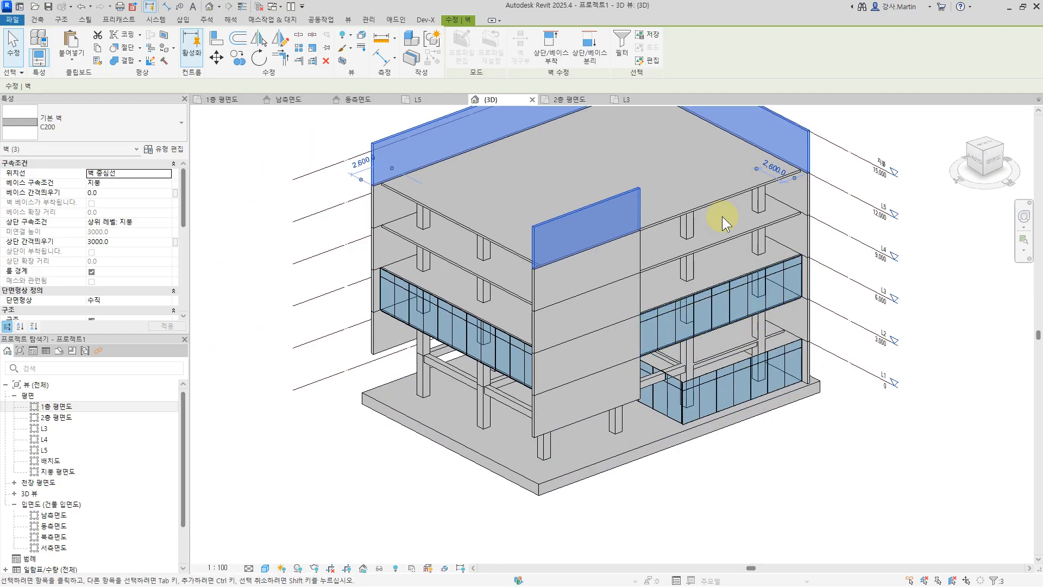
{"action": "middle_click_drag", "start_coordinate": [831, 463], "coordinate": [813, 527]}
{"action": "scroll", "coordinate": [855, 381], "scroll_direction": "down", "scroll_amount": 1}
{"action": "middle_click_drag", "start_coordinate": [855, 380], "coordinate": [841, 421]}
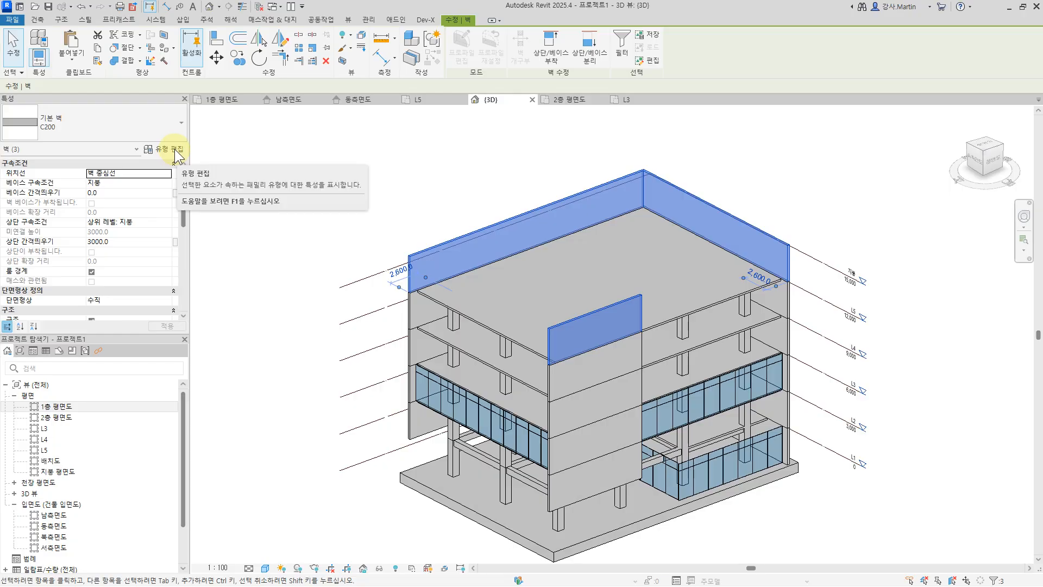
{"action": "left_click", "coordinate": [126, 242]}
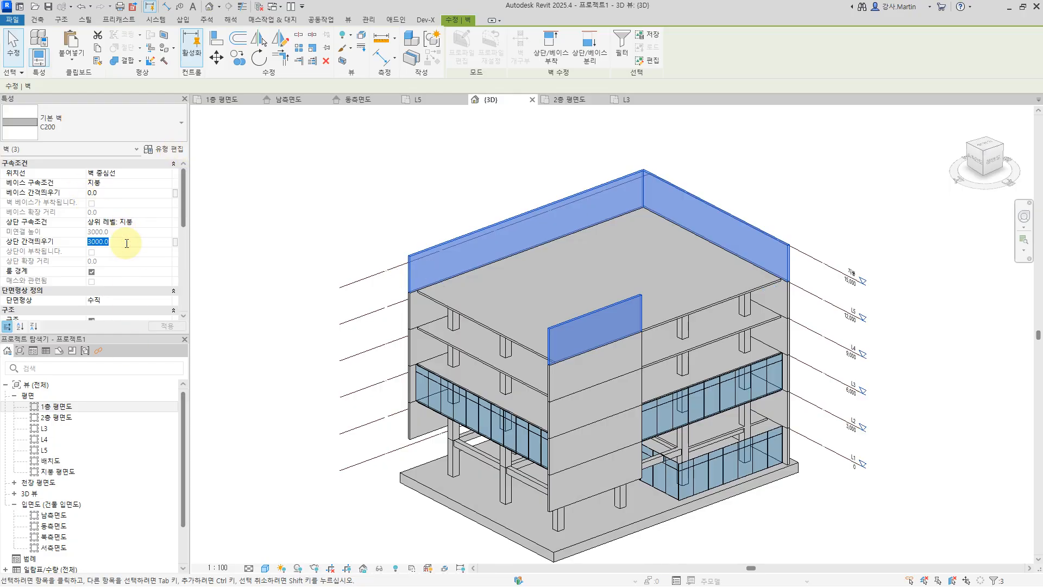
{"action": "left_click", "coordinate": [249, 198]}
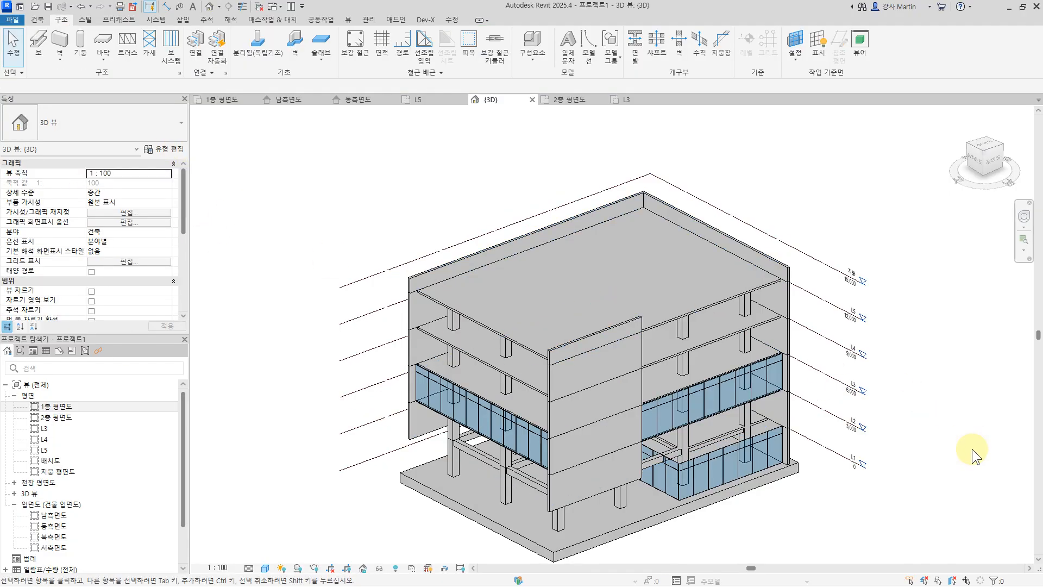
Step: Set the base constraint of the L2 walls on Y5 and Y1 to L3 with a negative base offset
{"action": "middle_click_drag", "start_coordinate": [945, 507], "coordinate": [897, 396]}
{"action": "middle_click_drag", "start_coordinate": [653, 449], "coordinate": [722, 353], "text": "shift"}
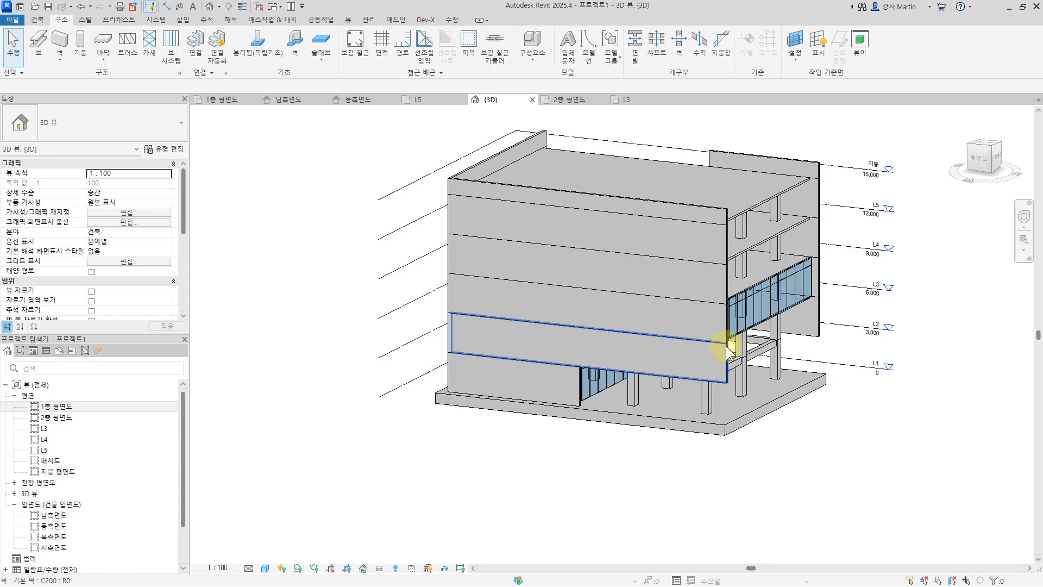
{"action": "left_click", "coordinate": [726, 345]}
{"action": "left_click", "coordinate": [819, 332], "text": "ctrl"}
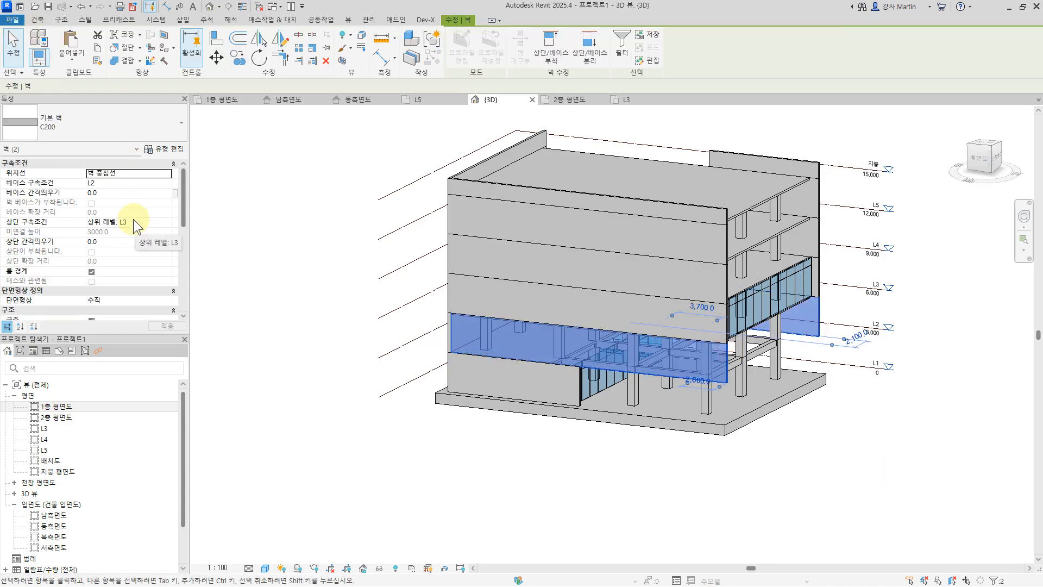
{"action": "left_click", "coordinate": [165, 183]}
{"action": "left_click", "coordinate": [103, 208]}
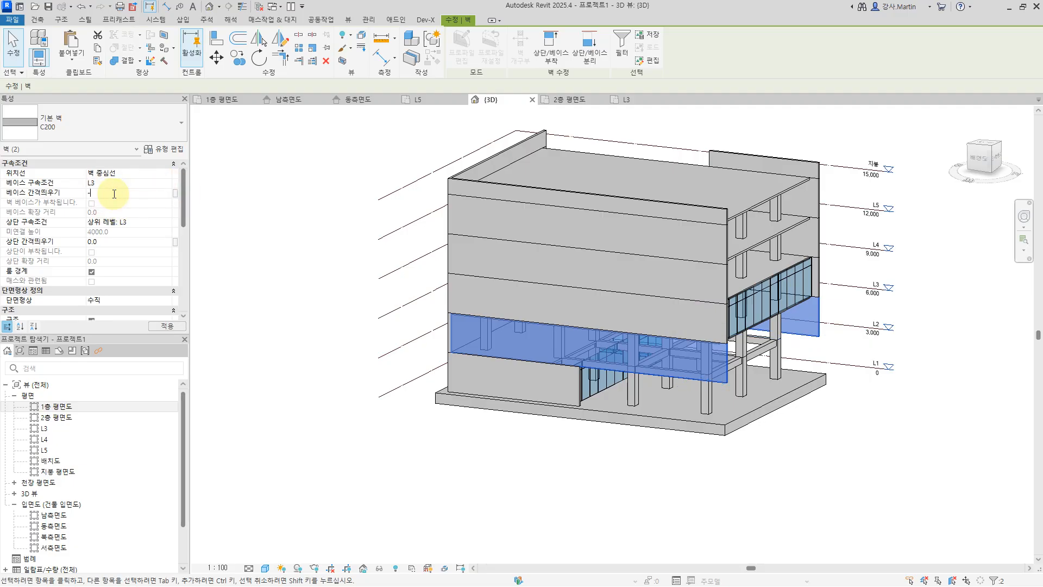
{"action": "key", "text": "Return"}
{"action": "left_click", "coordinate": [668, 496]}
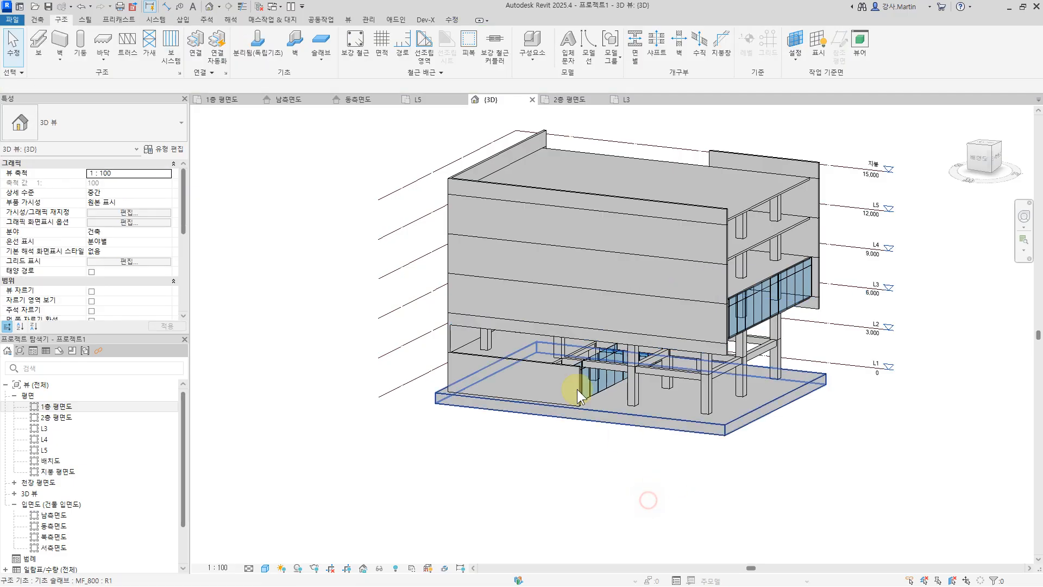
{"action": "scroll", "coordinate": [570, 384], "scroll_direction": "up", "scroll_amount": 3}
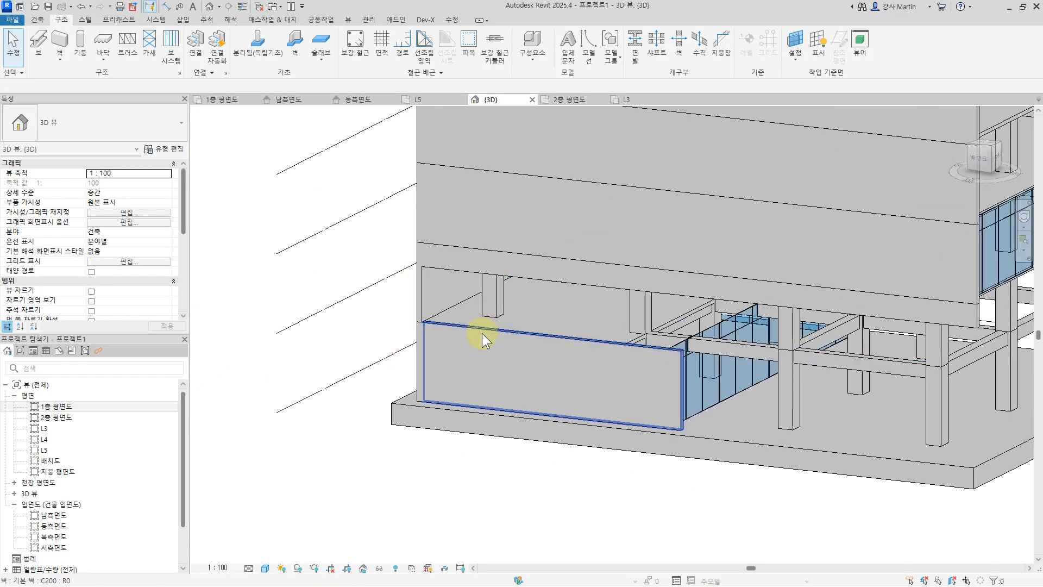
{"action": "middle_click_drag", "start_coordinate": [579, 364], "coordinate": [898, 494], "text": "shift"}
{"action": "scroll", "coordinate": [533, 343], "scroll_direction": "up", "scroll_amount": 2}
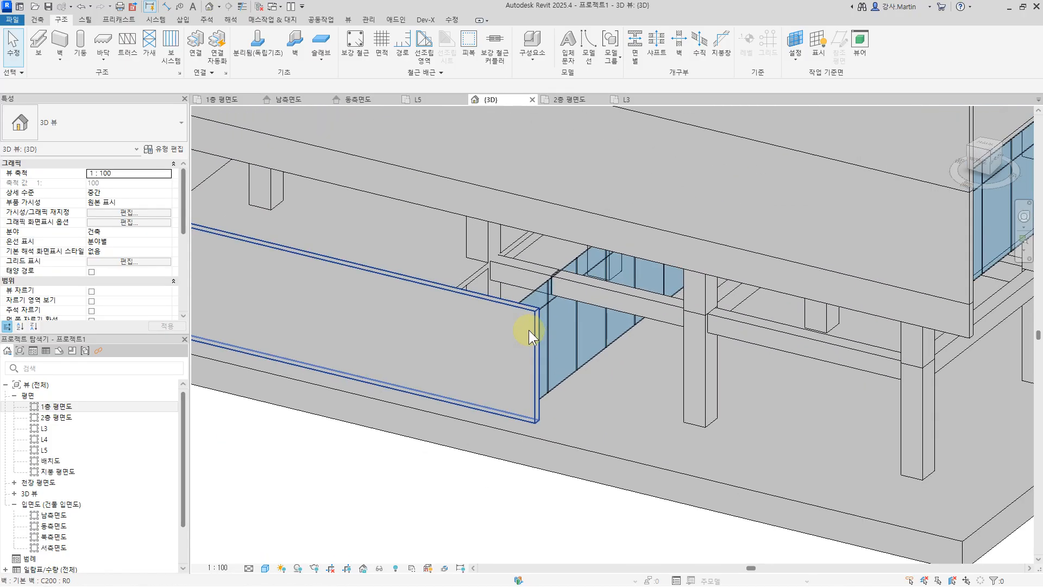
{"action": "left_click", "coordinate": [460, 21]}
{"action": "left_click", "coordinate": [298, 60]}
{"action": "left_click", "coordinate": [534, 409]}
{"action": "scroll", "coordinate": [644, 360], "scroll_direction": "down", "scroll_amount": 2}
{"action": "key", "text": "Escape"}
{"action": "key", "text": "Escape"}
Step: Copy the L1 C200 wall on Y5 and paste it aligned to level L2 from the 1층 평면도 view
{"action": "left_click", "coordinate": [540, 283]}
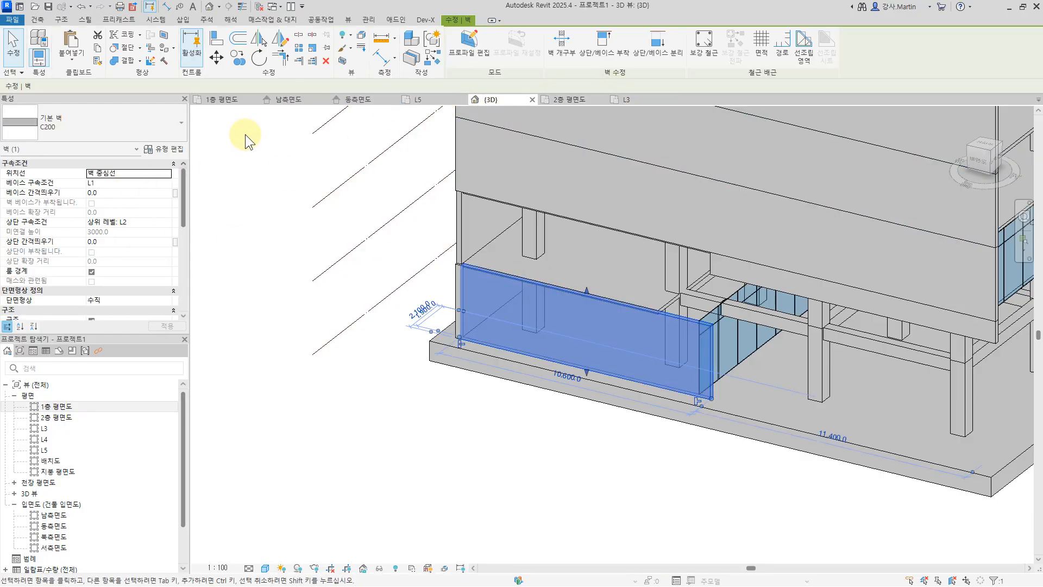
{"action": "left_click", "coordinate": [223, 100]}
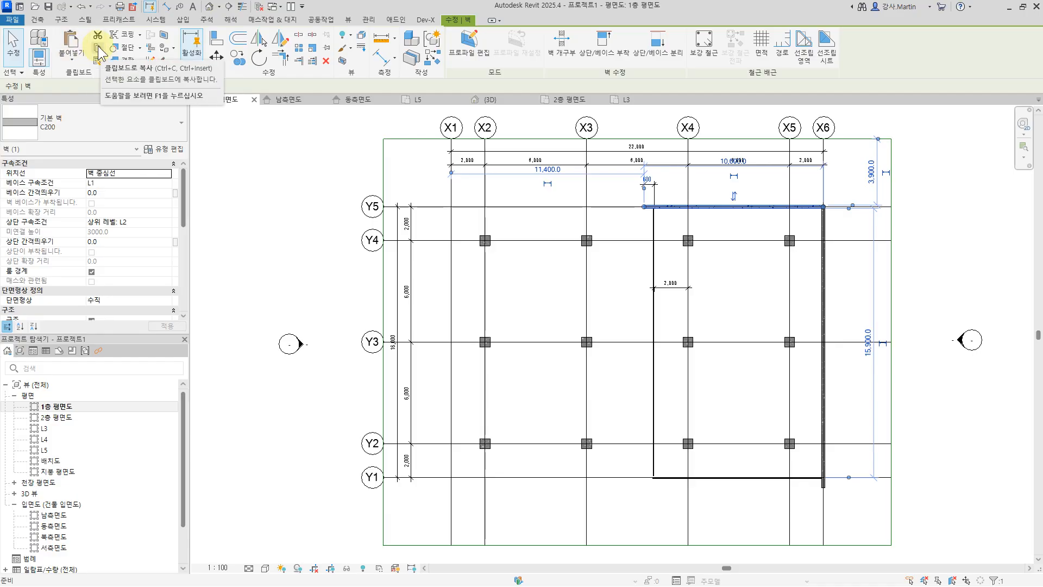
{"action": "left_click", "coordinate": [68, 59]}
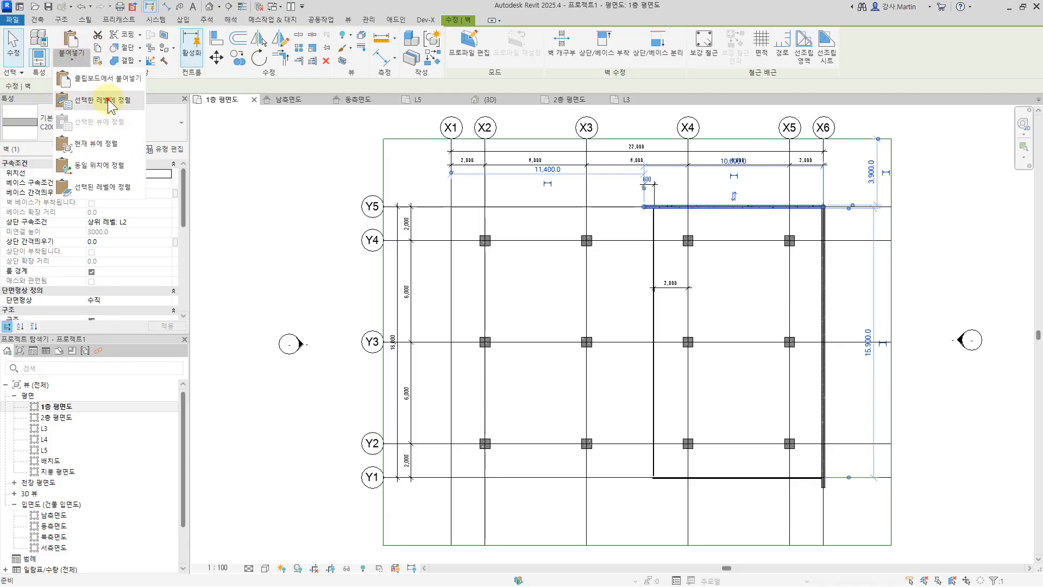
{"action": "left_click", "coordinate": [116, 103]}
{"action": "left_click", "coordinate": [446, 241]}
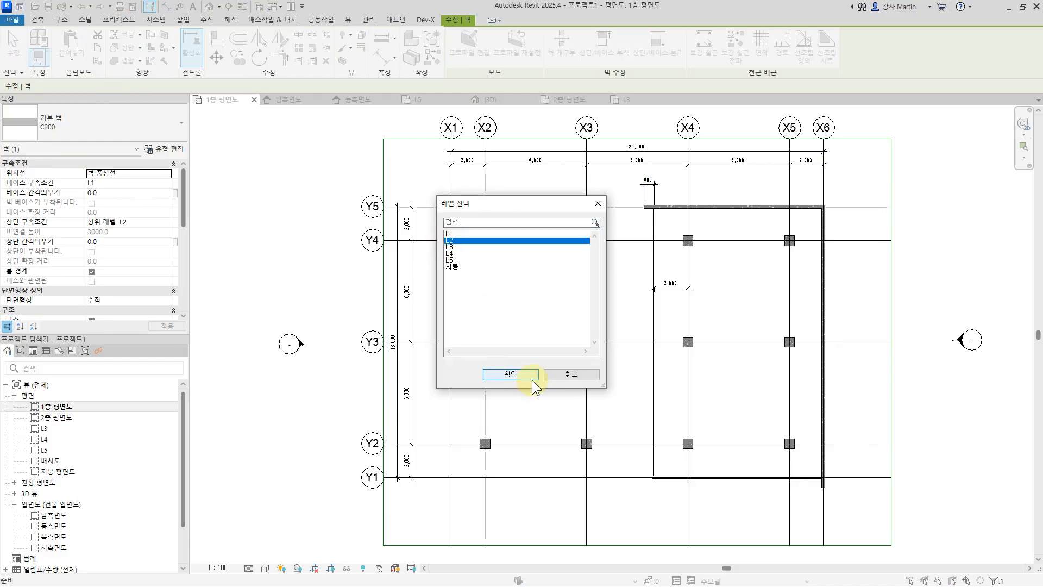
{"action": "left_click", "coordinate": [531, 378]}
{"action": "left_click", "coordinate": [280, 166]}
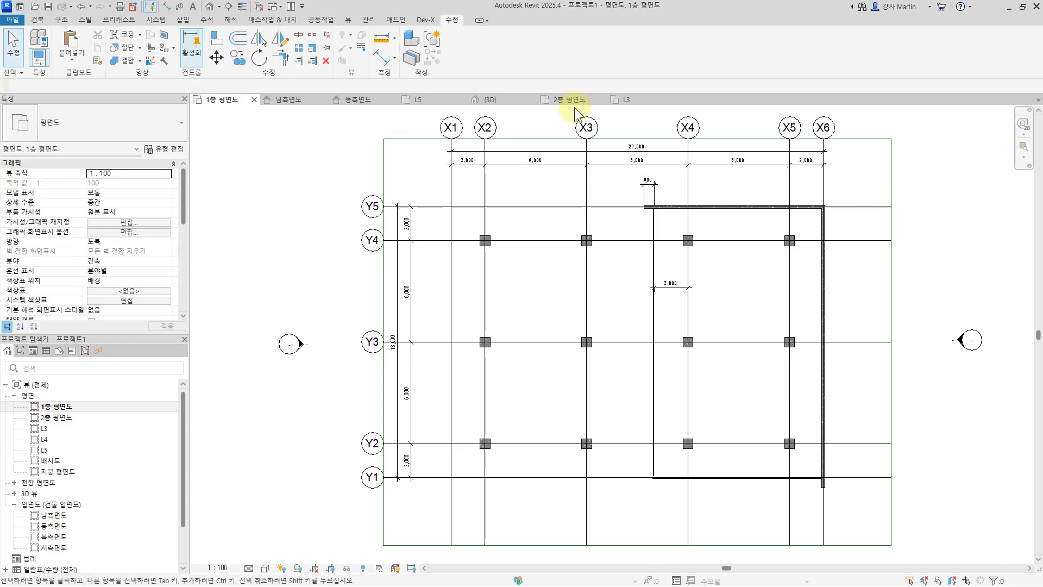
Step: In the 3D view, set the base offset of the two L3 curtain walls on X1 and Y1 to -900
{"action": "left_click", "coordinate": [485, 99]}
{"action": "scroll", "coordinate": [758, 438], "scroll_direction": "down", "scroll_amount": 5}
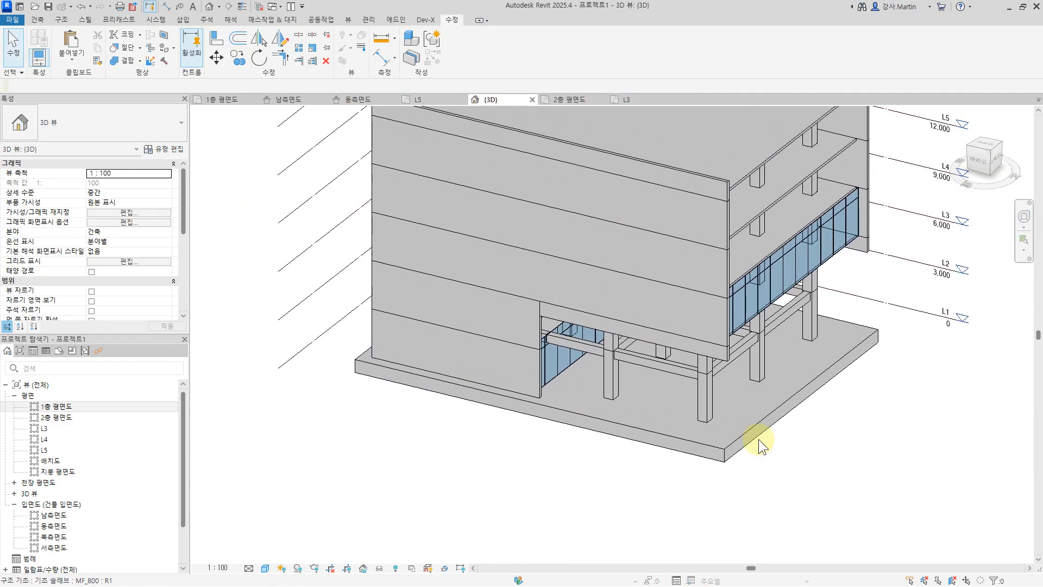
{"action": "middle_click_drag", "start_coordinate": [915, 494], "coordinate": [551, 481], "text": "shift"}
{"action": "left_click", "coordinate": [496, 294]}
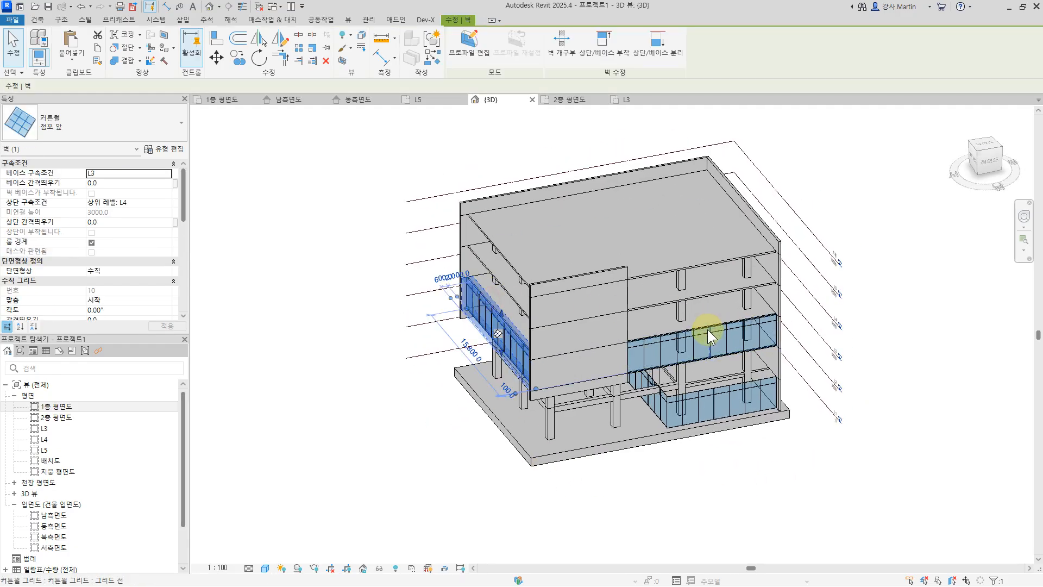
{"action": "left_click", "coordinate": [691, 332], "text": "ctrl"}
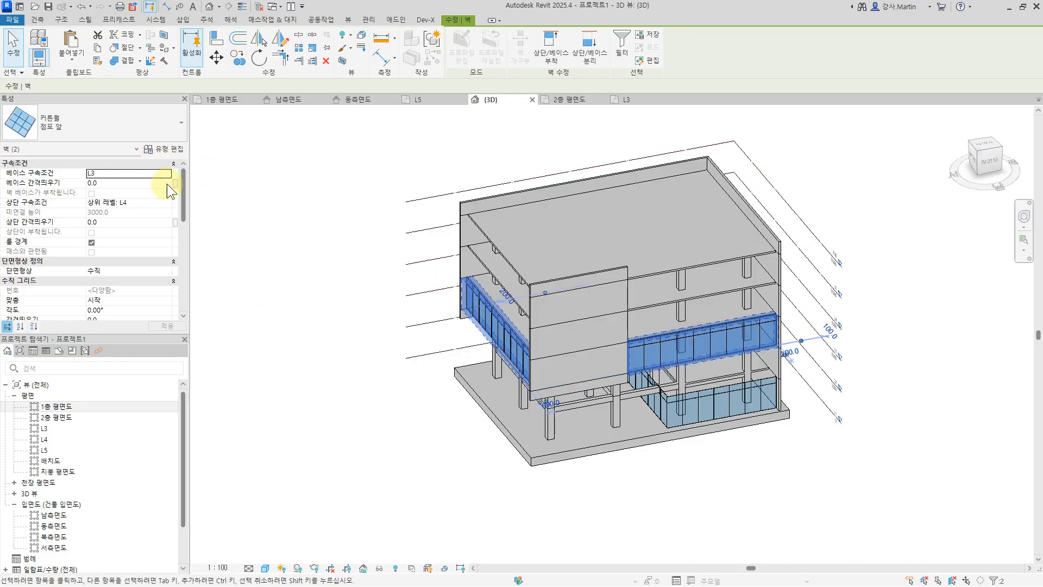
{"action": "left_click", "coordinate": [127, 182]}
{"action": "type", "text": "-900"}
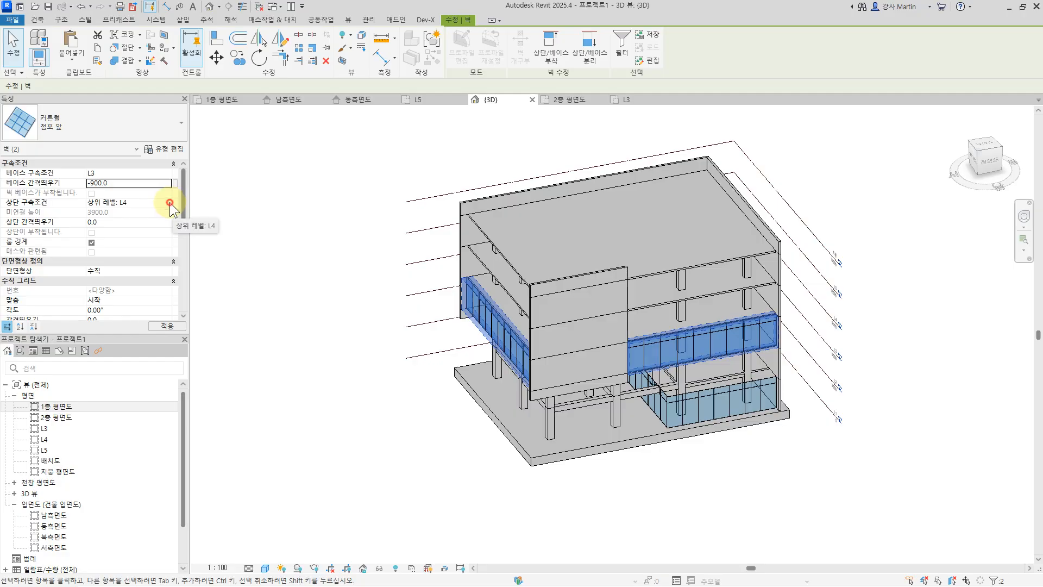
Step: Constrain the tops of the two selected curtain walls to the 지붕 level with a top offset of 1200
{"action": "left_click", "coordinate": [169, 202]}
{"action": "left_click", "coordinate": [130, 253]}
{"action": "left_click", "coordinate": [119, 223]}
{"action": "type", "text": "1200"}
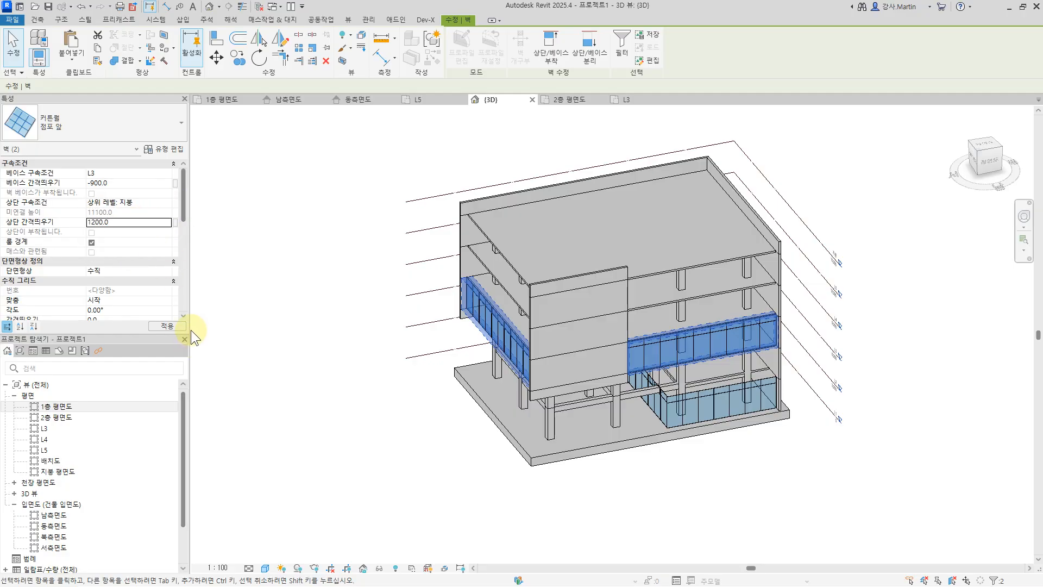
{"action": "left_click", "coordinate": [275, 253]}
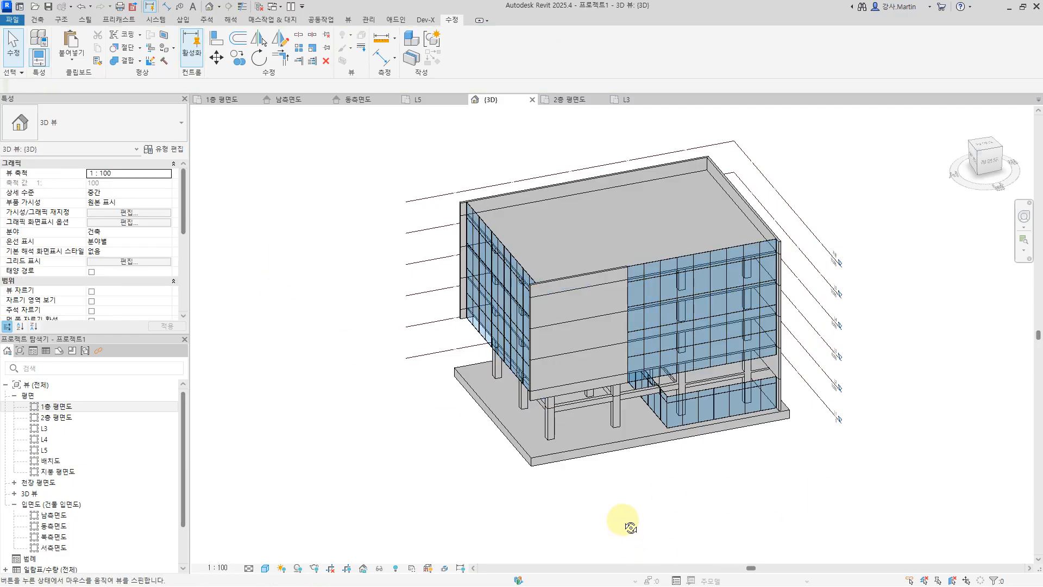
Step: Trim the upper Y1 curtain wall to the L1 curtain wall beside X4, keeping its X3-side part
{"action": "scroll", "coordinate": [605, 477], "scroll_direction": "up", "scroll_amount": 4}
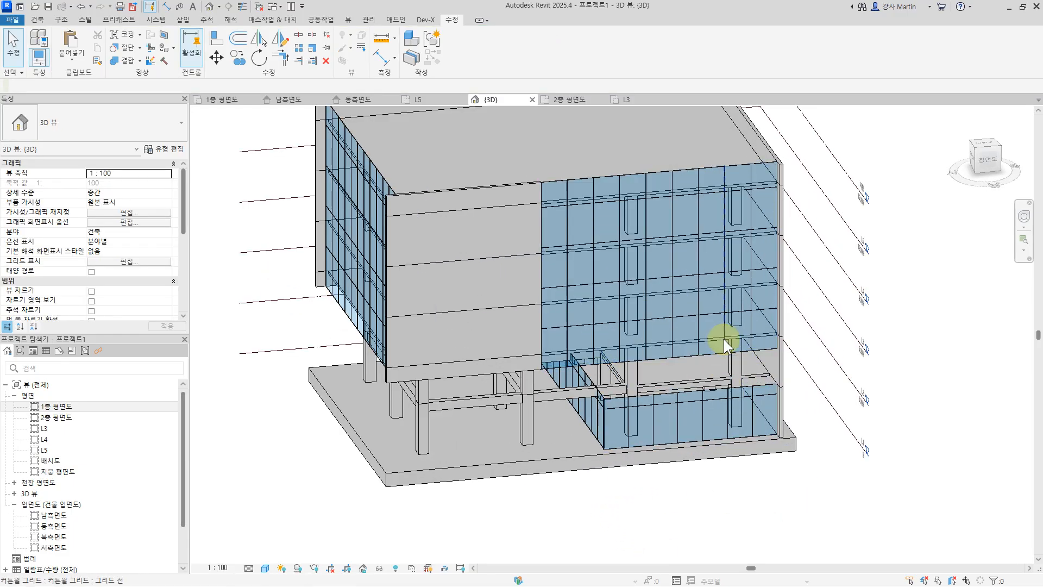
{"action": "middle_click_drag", "start_coordinate": [594, 433], "coordinate": [632, 405]}
{"action": "scroll", "coordinate": [632, 405], "scroll_direction": "up", "scroll_amount": 6}
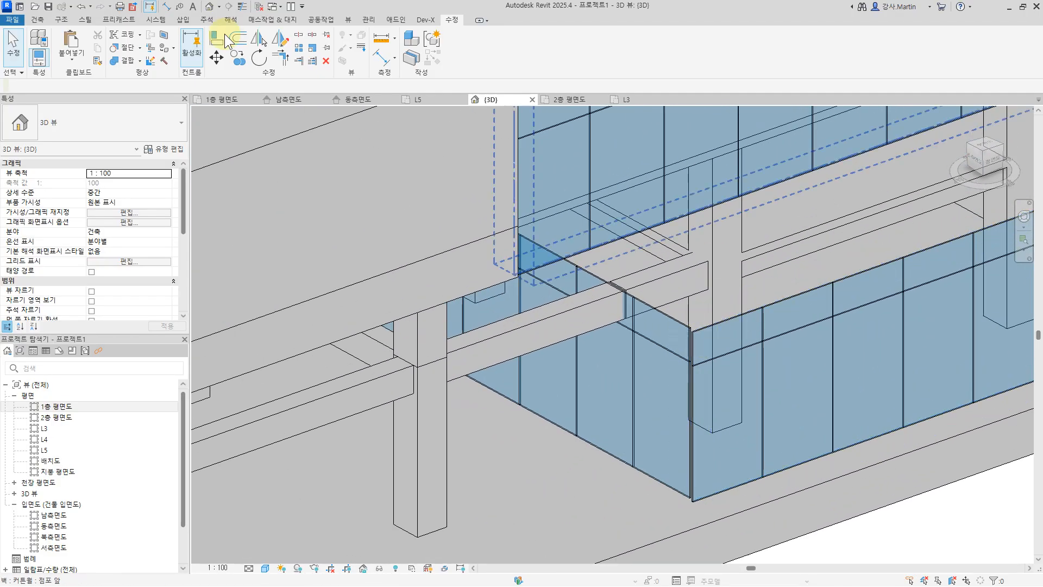
{"action": "left_click", "coordinate": [298, 60]}
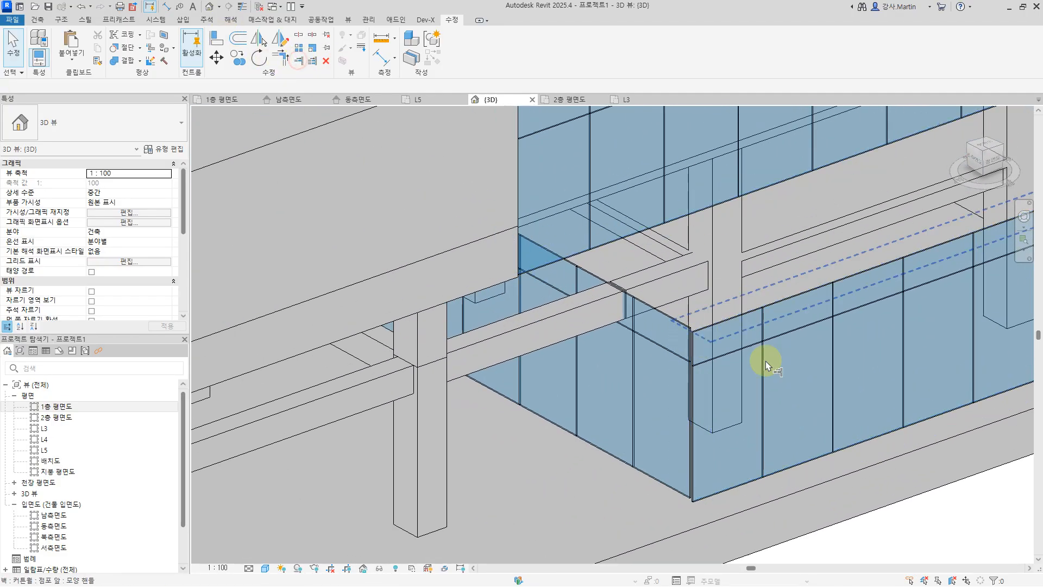
{"action": "left_click", "coordinate": [689, 348]}
{"action": "left_click", "coordinate": [567, 253]}
{"action": "scroll", "coordinate": [736, 433], "scroll_direction": "down", "scroll_amount": 5}
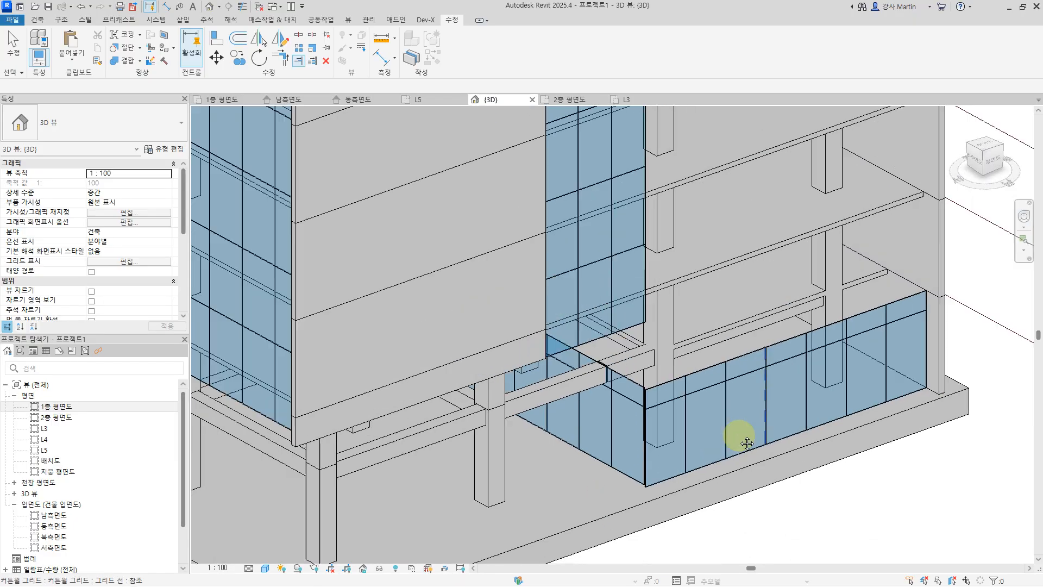
{"action": "scroll", "coordinate": [702, 401], "scroll_direction": "up", "scroll_amount": 1}
{"action": "key", "text": "Escape"}
Step: Extend the L1 curtain wall on Y1 up to the 지붕 level with a top offset of 1200
{"action": "left_click", "coordinate": [694, 391]}
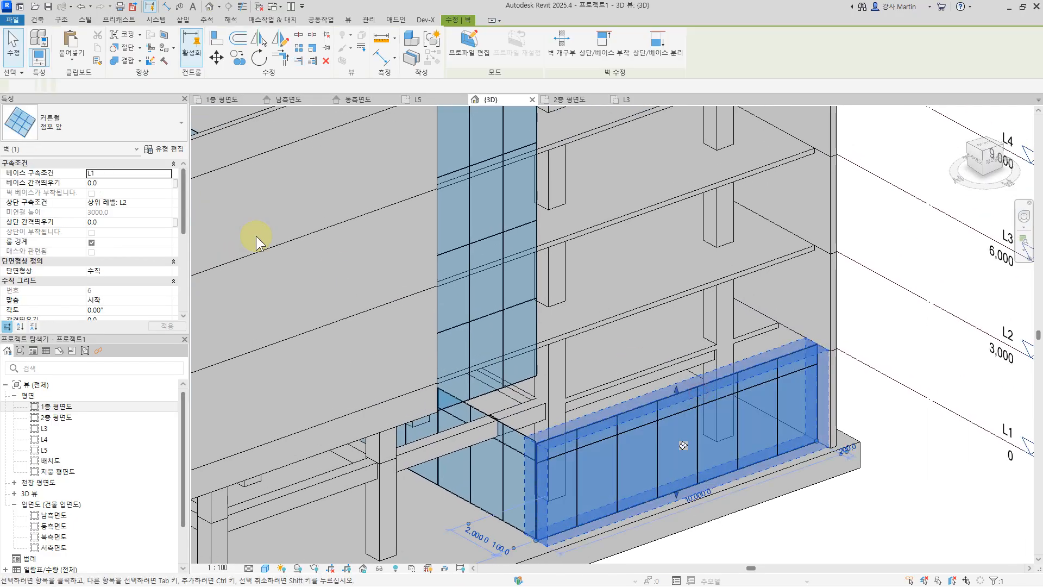
{"action": "left_click", "coordinate": [168, 202]}
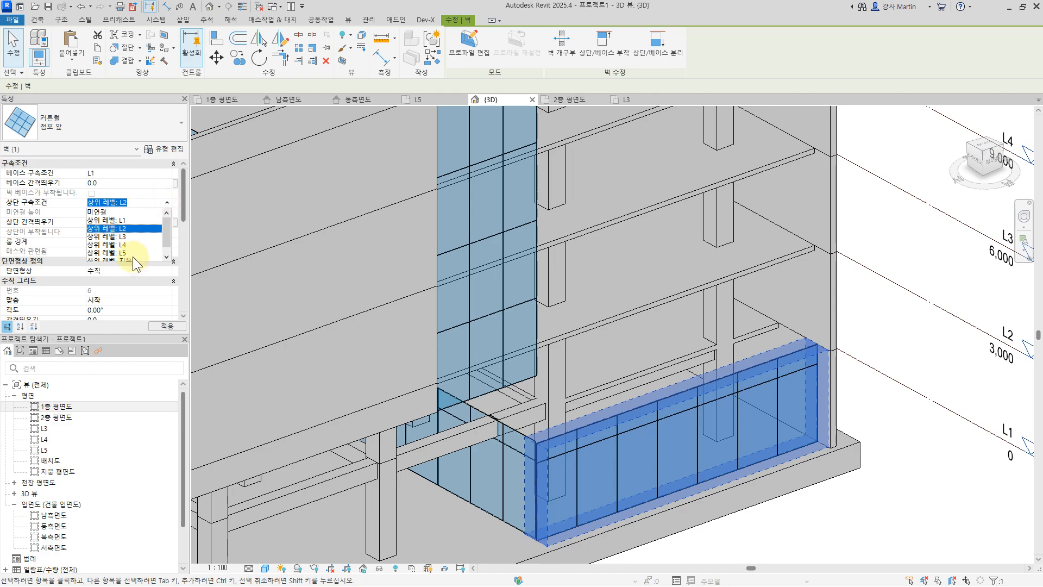
{"action": "left_click", "coordinate": [133, 254]}
{"action": "left_click", "coordinate": [125, 222]}
{"action": "type", "text": "1200"}
{"action": "left_click", "coordinate": [938, 496]}
{"action": "scroll", "coordinate": [919, 485], "scroll_direction": "down", "scroll_amount": 3}
{"action": "middle_click_drag", "start_coordinate": [917, 485], "coordinate": [799, 447]}
{"action": "scroll", "coordinate": [633, 458], "scroll_direction": "up", "scroll_amount": 6}
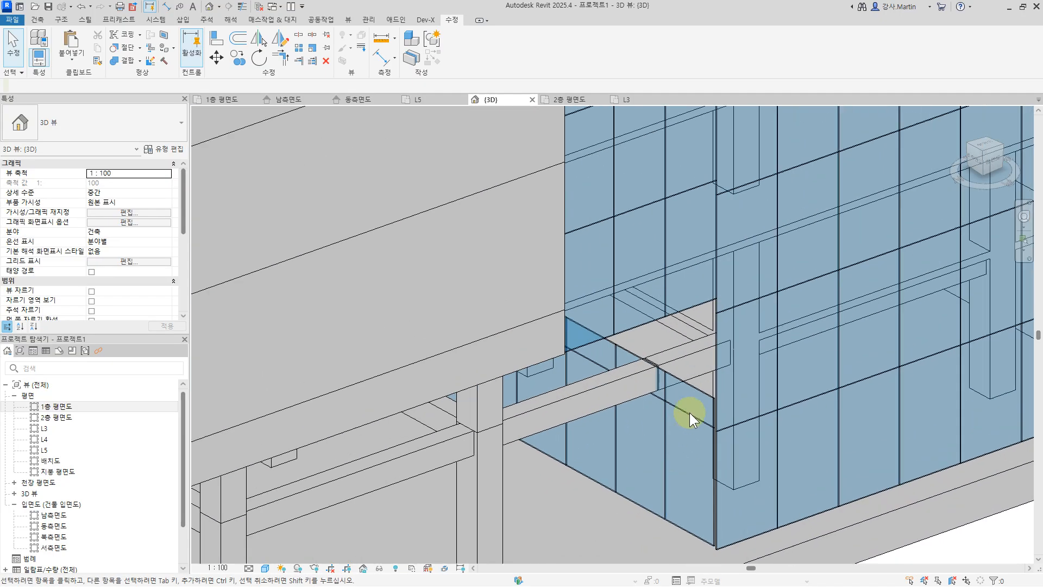
Step: Raise the L1 curtain wall set back under the overhang by constraining its top to L2 with a top offset of 2400
{"action": "left_click", "coordinate": [695, 393]}
{"action": "middle_click_drag", "start_coordinate": [807, 465], "coordinate": [951, 466]}
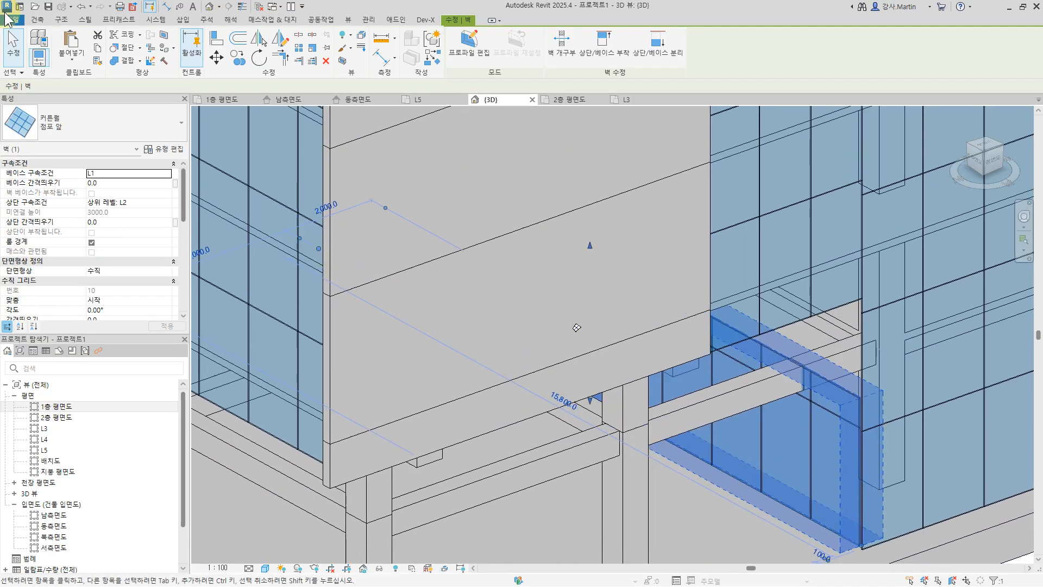
{"action": "left_click", "coordinate": [166, 203]}
{"action": "left_click", "coordinate": [125, 236]}
{"action": "left_click", "coordinate": [121, 222]}
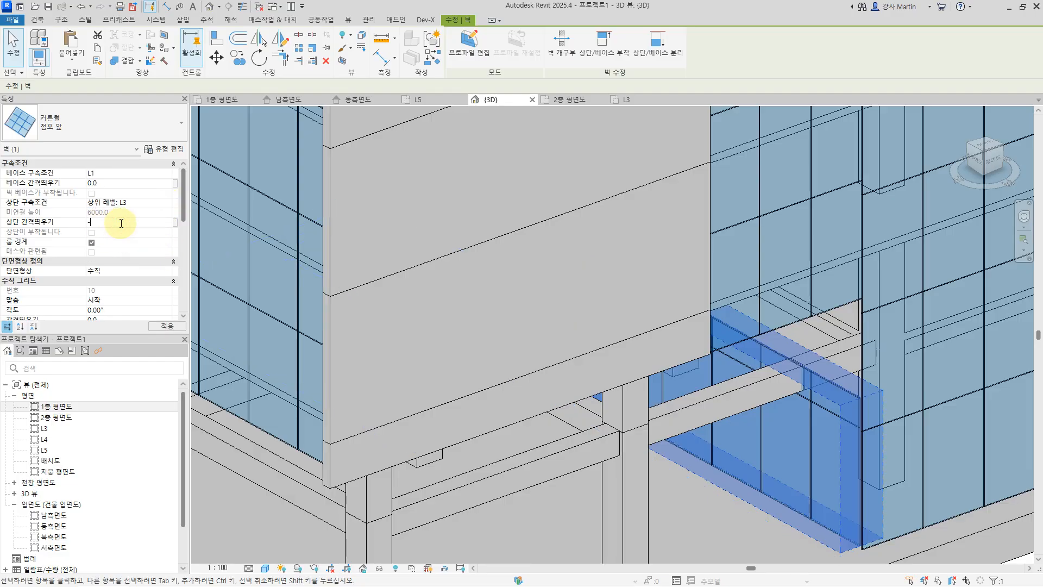
{"action": "left_click", "coordinate": [168, 203]}
{"action": "key", "text": "Return"}
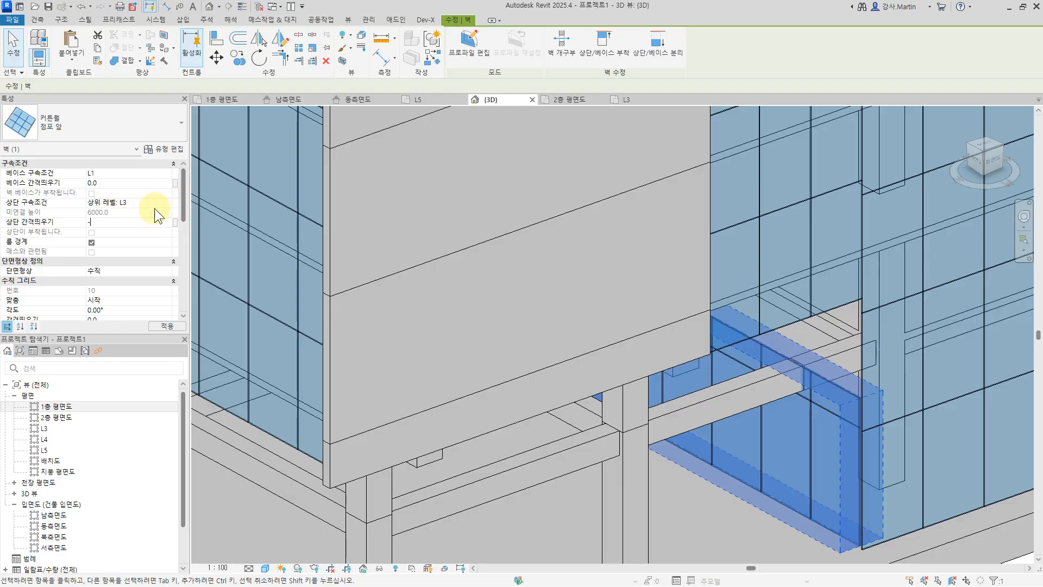
{"action": "type", "text": "2400"}
{"action": "key", "text": "Return"}
{"action": "left_click", "coordinate": [165, 203]}
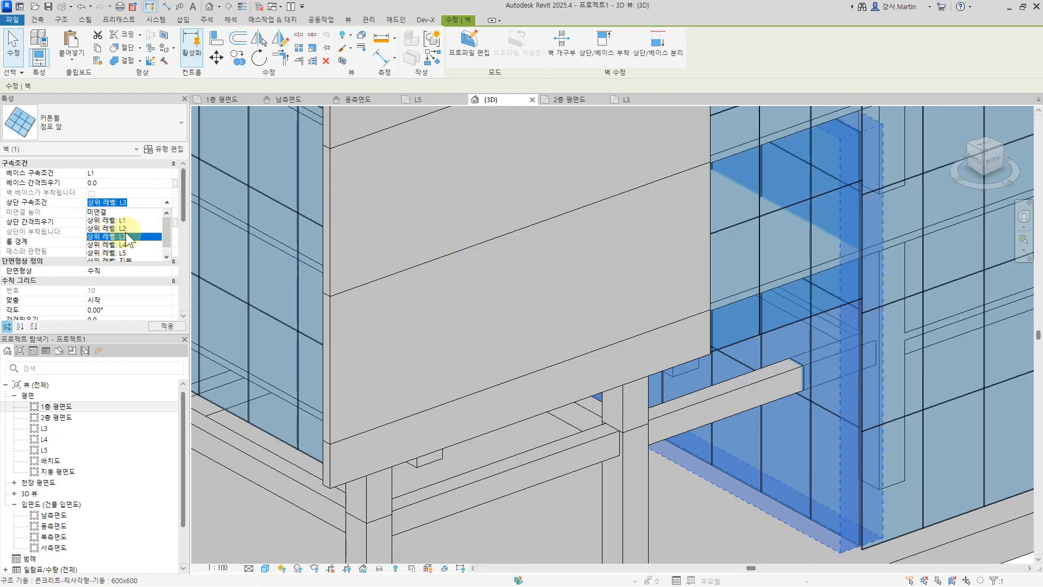
{"action": "left_click", "coordinate": [125, 229]}
Step: Delete the exposed L2 girders under the overhang, using the selection filter to isolate 구조 프레임 (거더) and keeping the columns
{"action": "scroll", "coordinate": [520, 291], "scroll_direction": "down", "scroll_amount": 3}
{"action": "middle_click_drag", "start_coordinate": [651, 282], "coordinate": [602, 272]}
{"action": "scroll", "coordinate": [601, 271], "scroll_direction": "down", "scroll_amount": 4}
{"action": "left_click", "coordinate": [814, 430]}
{"action": "middle_click_drag", "start_coordinate": [814, 430], "coordinate": [859, 368], "text": "shift"}
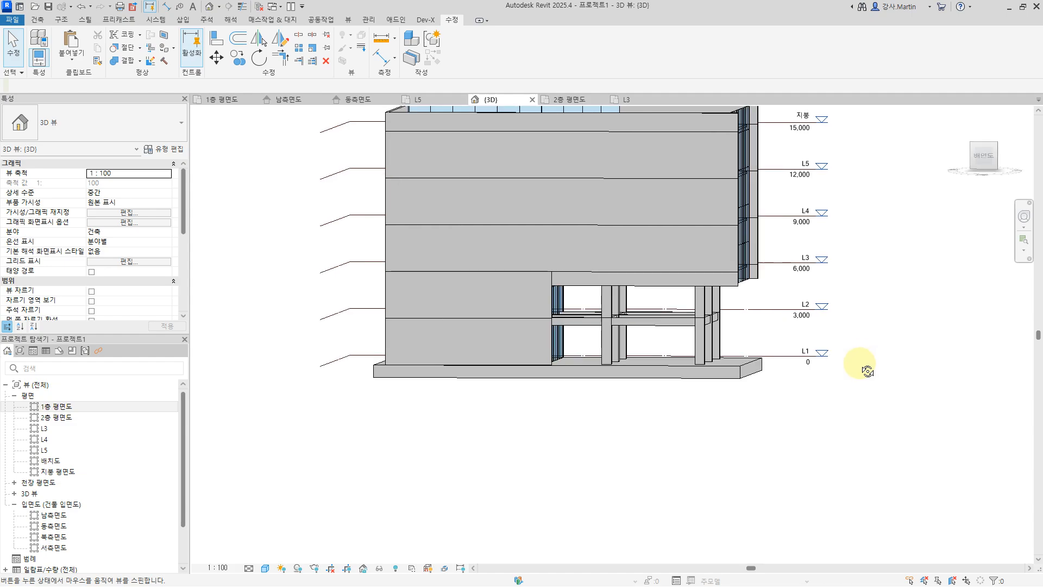
{"action": "left_click_drag", "start_coordinate": [740, 328], "coordinate": [593, 302]}
{"action": "left_click", "coordinate": [457, 44]}
{"action": "left_click", "coordinate": [603, 249]}
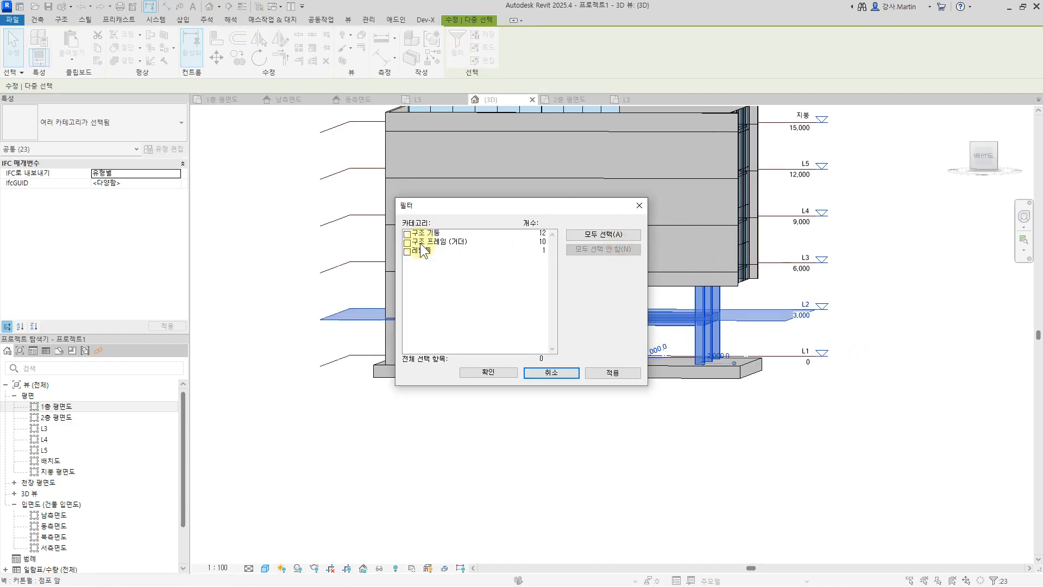
{"action": "left_click", "coordinate": [407, 234]}
{"action": "left_click", "coordinate": [407, 242]}
{"action": "left_click", "coordinate": [488, 372]}
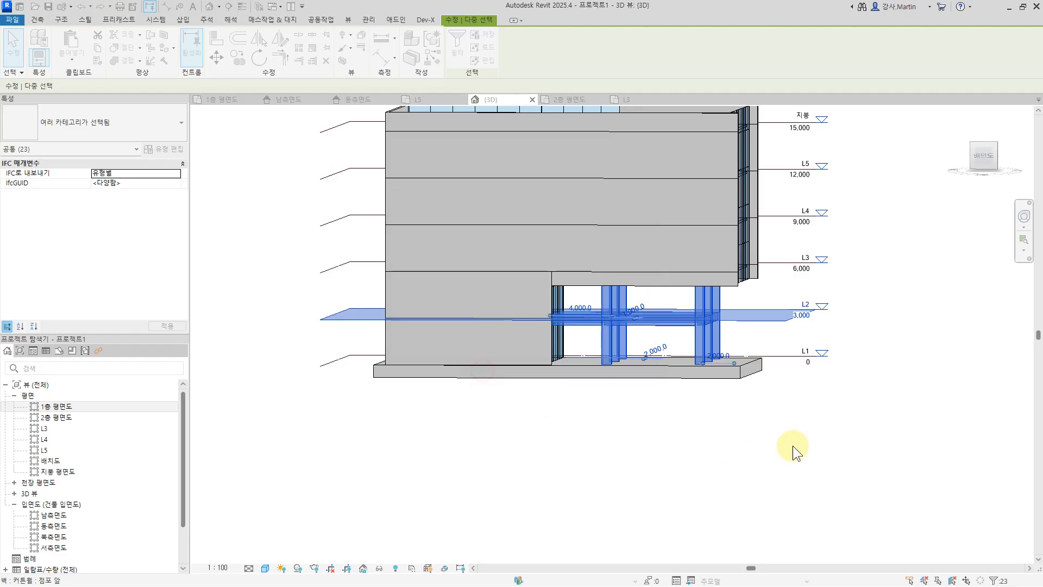
{"action": "left_click", "coordinate": [854, 400]}
Step: Duplicate the type of the L3-based curtain wall above the open columns as 1500x3000
{"action": "middle_click_drag", "start_coordinate": [839, 422], "coordinate": [550, 524], "text": "shift"}
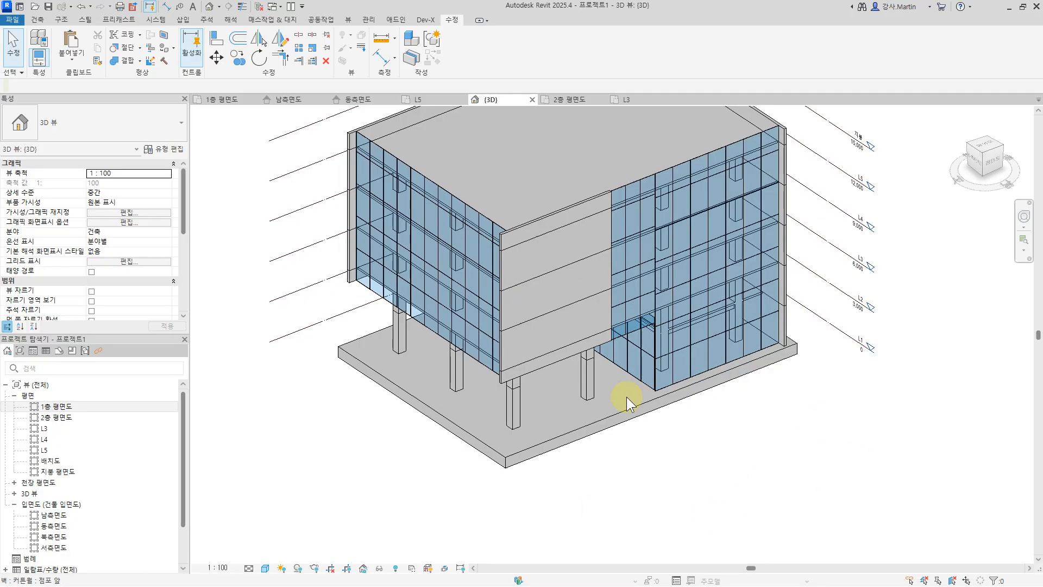
{"action": "middle_click_drag", "start_coordinate": [562, 336], "coordinate": [627, 396]}
{"action": "scroll", "coordinate": [520, 275], "scroll_direction": "up", "scroll_amount": 4}
{"action": "middle_click_drag", "start_coordinate": [520, 274], "coordinate": [597, 373]}
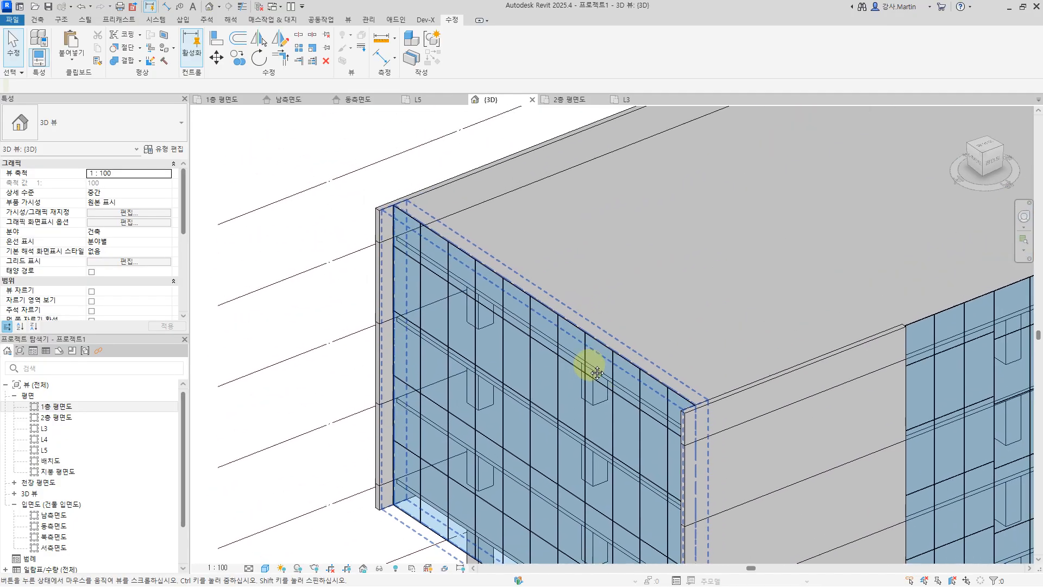
{"action": "left_click", "coordinate": [571, 324]}
{"action": "left_click", "coordinate": [165, 152]}
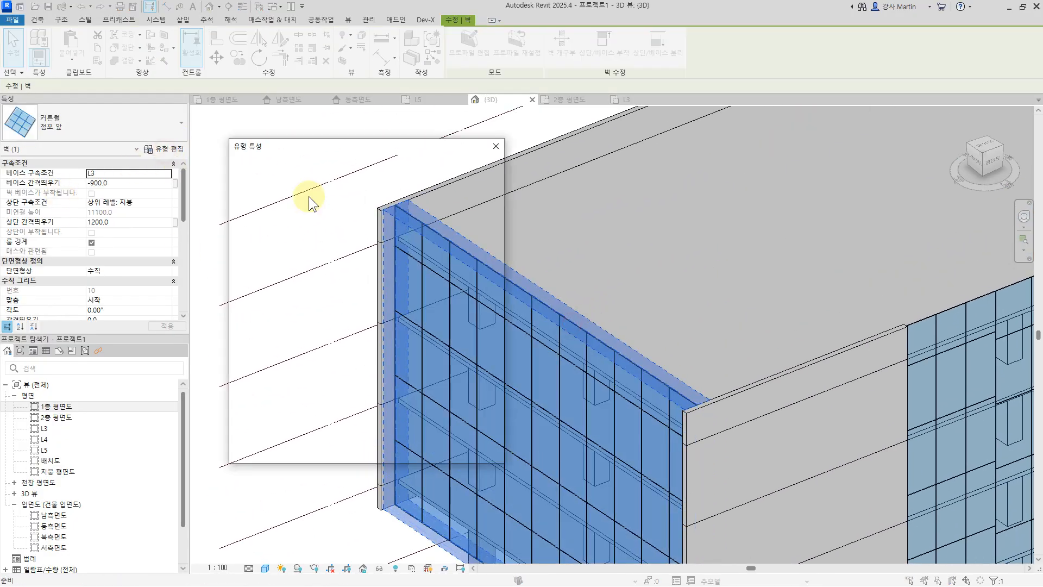
{"action": "left_click", "coordinate": [463, 182]}
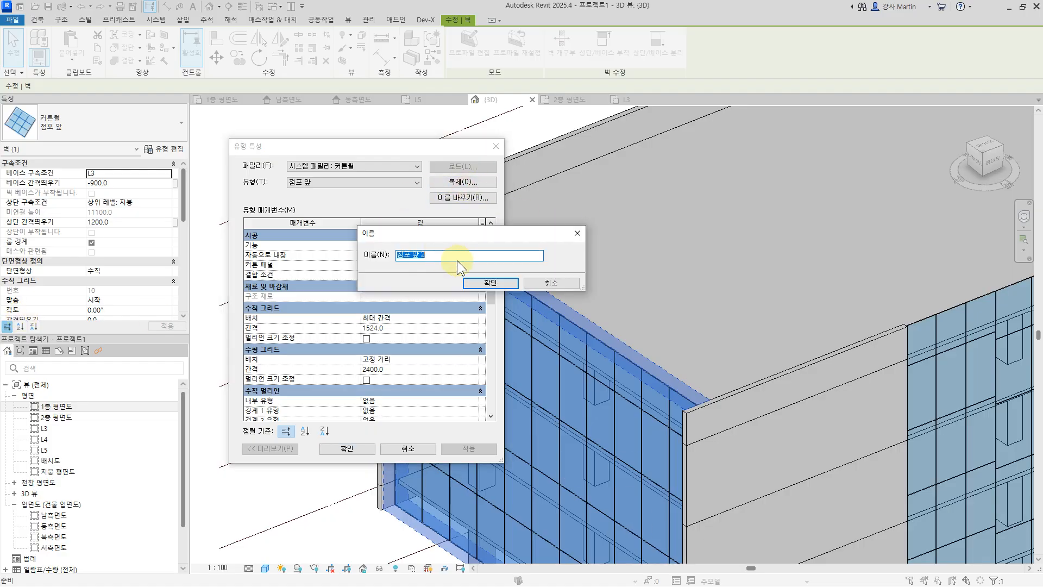
{"action": "type", "text": "1500x3000"}
{"action": "left_click", "coordinate": [510, 282]}
Step: Set the 1500x3000 curtain wall type's vertical grid spacing to 1500 and horizontal grid spacing to 3000
{"action": "left_click", "coordinate": [408, 329]}
{"action": "type", "text": "15"}
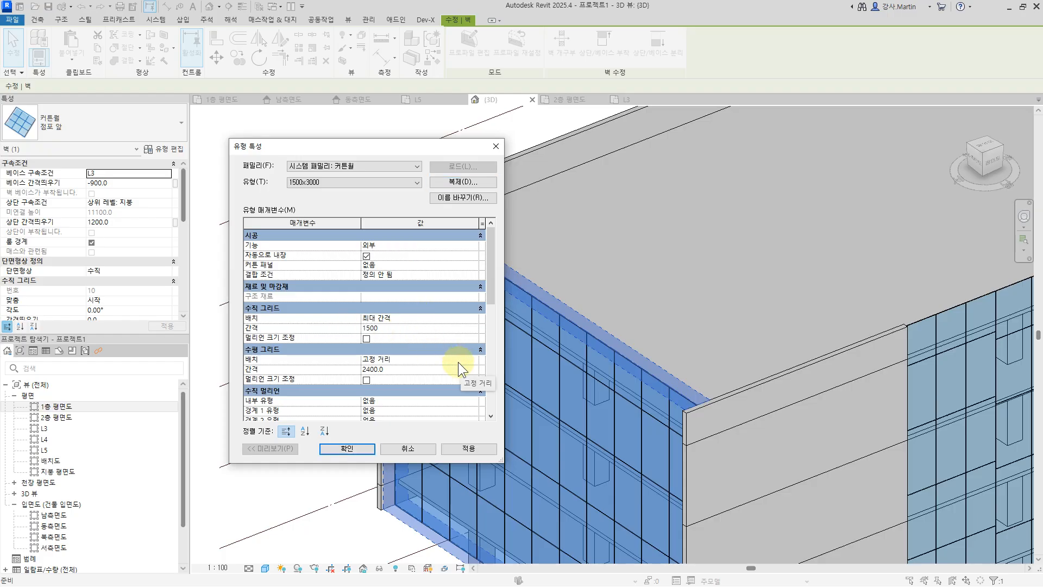
{"action": "left_click", "coordinate": [421, 369]}
{"action": "type", "text": "3000"}
Step: Set the interior type of both the vertical and horizontal mullions to 직사각형 멀리언 : 50 x 150mm
{"action": "scroll", "coordinate": [405, 389], "scroll_direction": "down", "scroll_amount": 3}
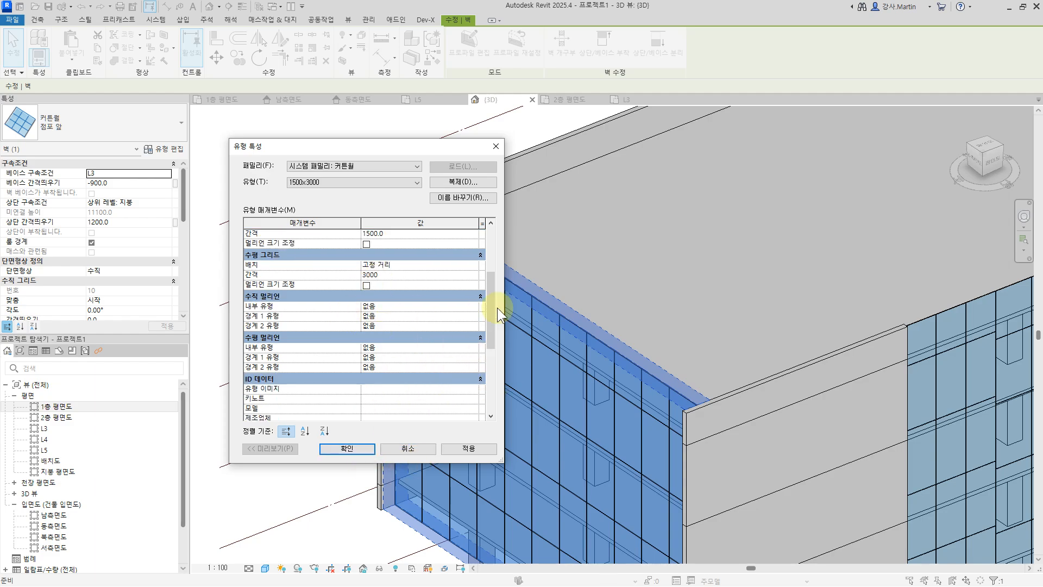
{"action": "left_click", "coordinate": [473, 306]}
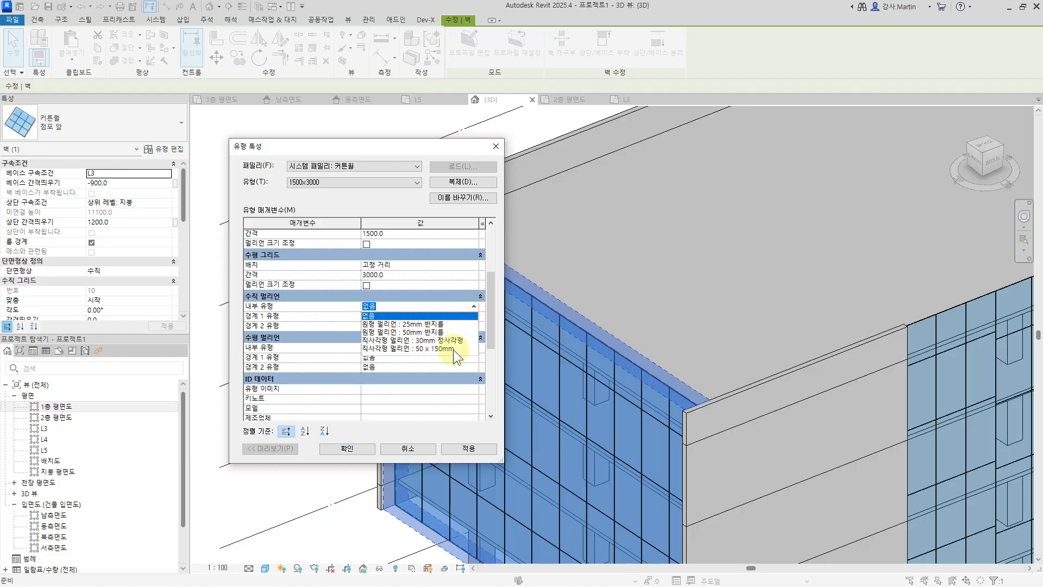
{"action": "left_click", "coordinate": [449, 349]}
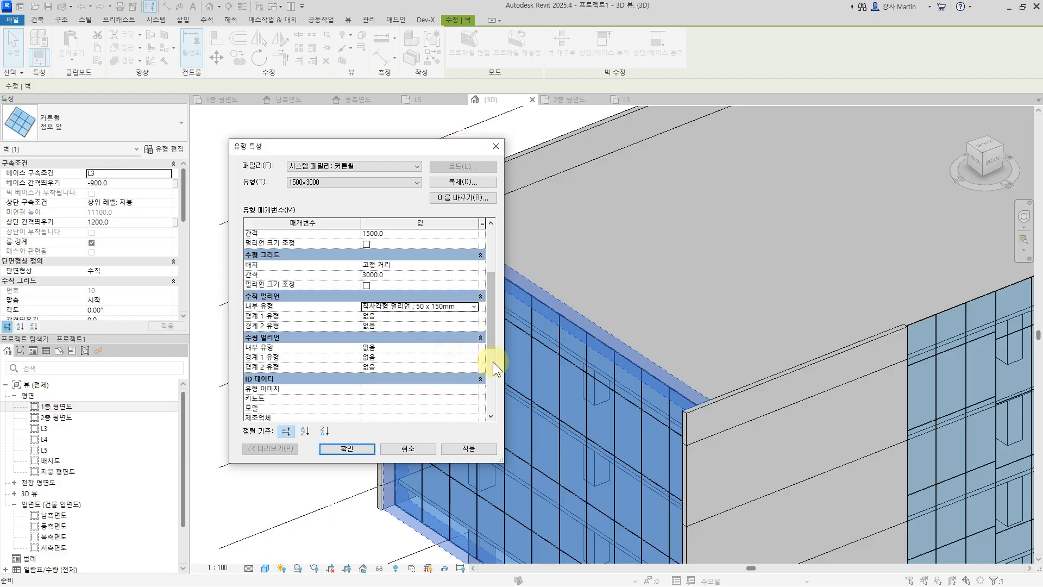
{"action": "left_click", "coordinate": [474, 348]}
{"action": "left_click", "coordinate": [474, 348]}
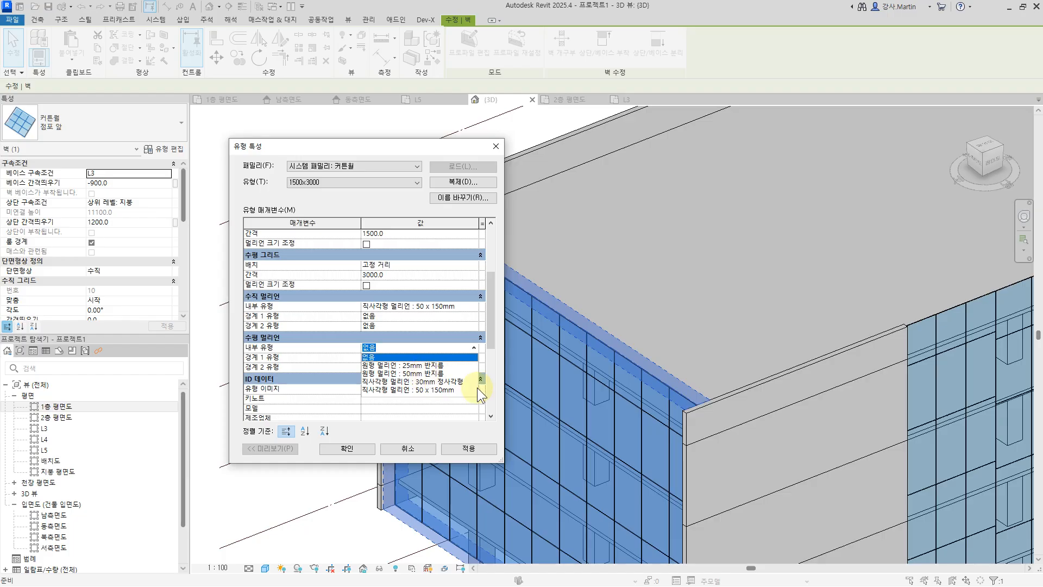
{"action": "left_click", "coordinate": [459, 390]}
Step: Set both horizontal border mullions to 직사각형 멀리언 : 50 x 150mm and apply the 1500x3000 type settings
{"action": "left_click", "coordinate": [474, 357]}
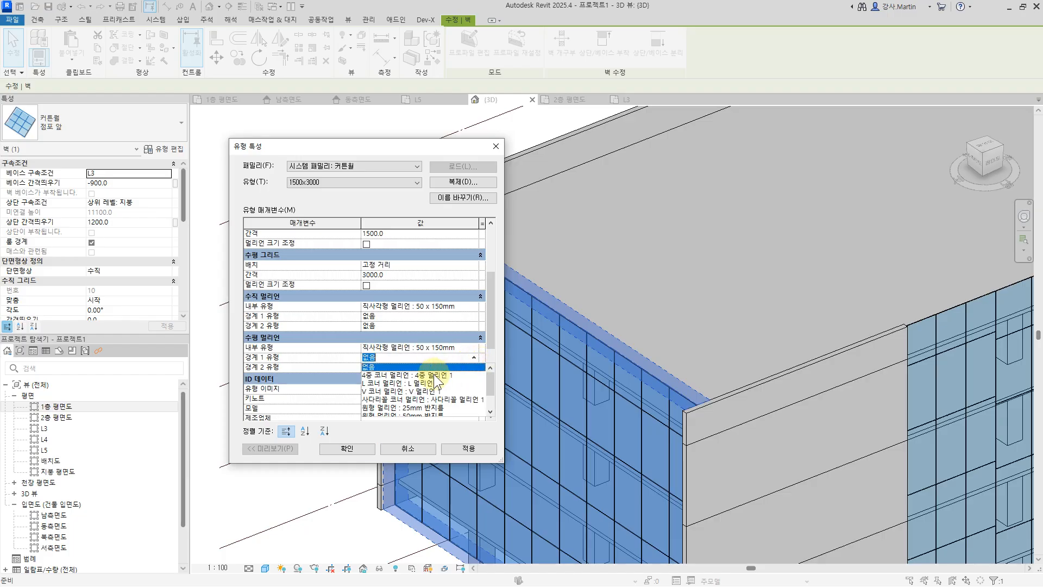
{"action": "left_click", "coordinate": [458, 408]}
{"action": "left_click", "coordinate": [474, 367]}
{"action": "left_click", "coordinate": [474, 367]}
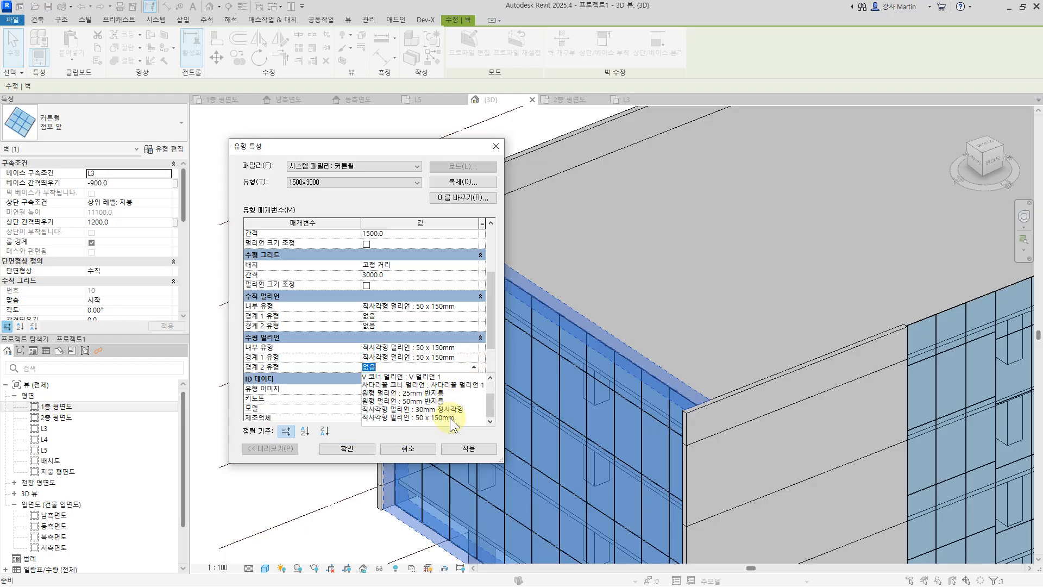
{"action": "left_click", "coordinate": [450, 417]}
{"action": "left_click", "coordinate": [355, 448]}
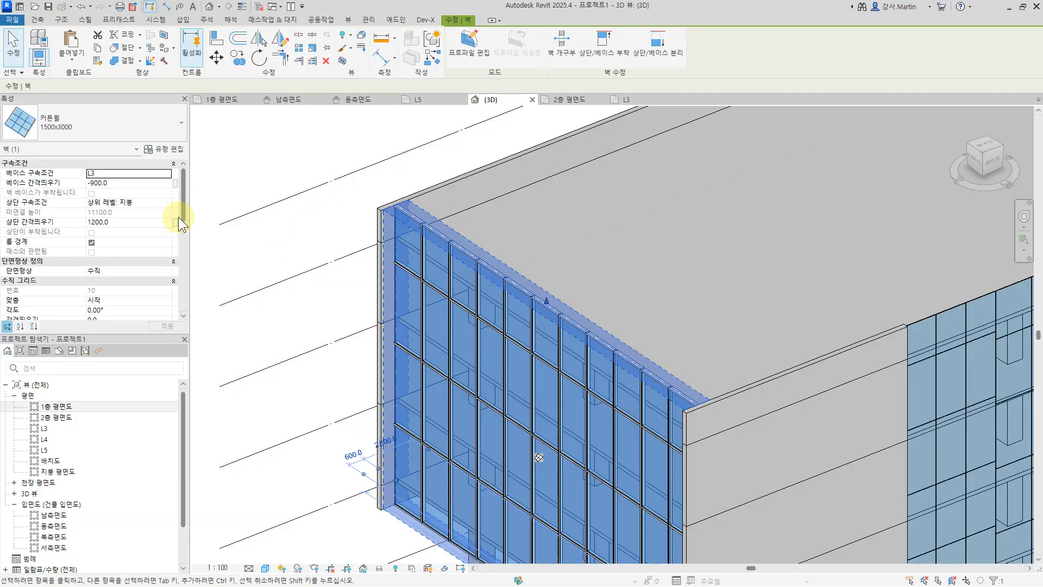
{"action": "left_click", "coordinate": [337, 163]}
Step: Duplicate the type of the first interior vertical mullion in the curtain wall's uppermost row as 80x600
{"action": "scroll", "coordinate": [398, 250], "scroll_direction": "up", "scroll_amount": 5}
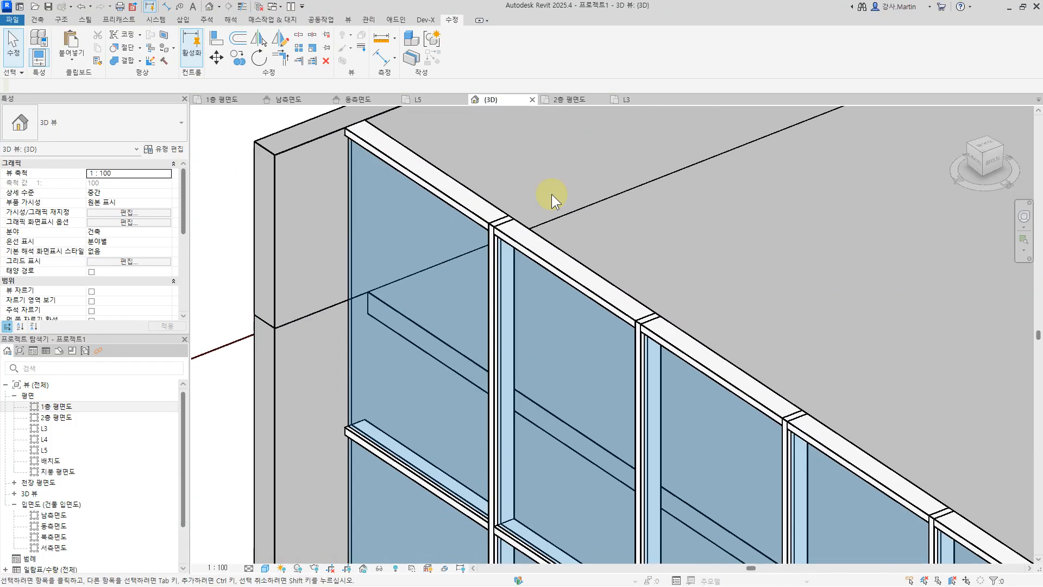
{"action": "scroll", "coordinate": [520, 243], "scroll_direction": "up", "scroll_amount": 1}
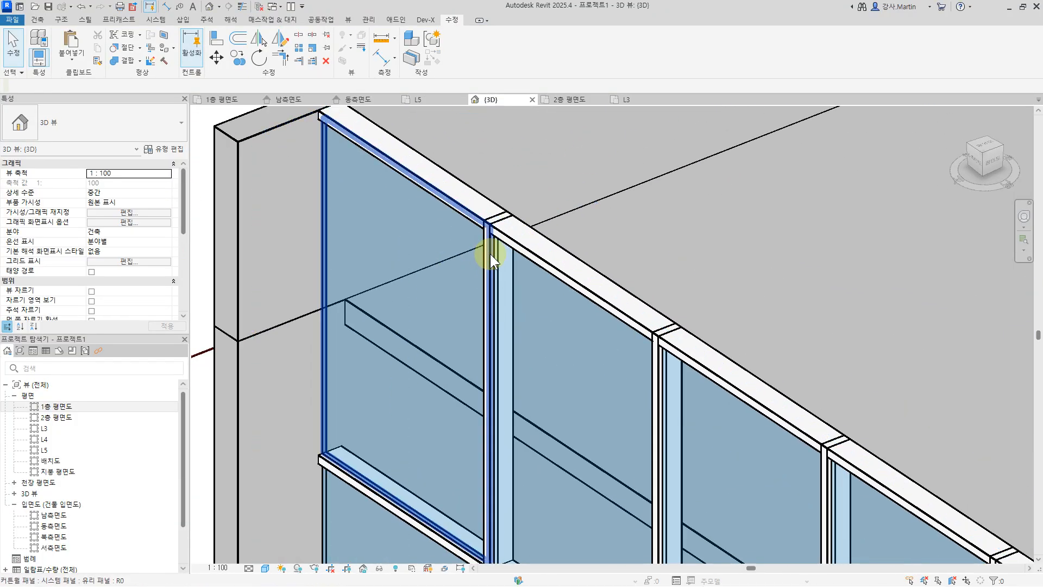
{"action": "left_click", "coordinate": [490, 254]}
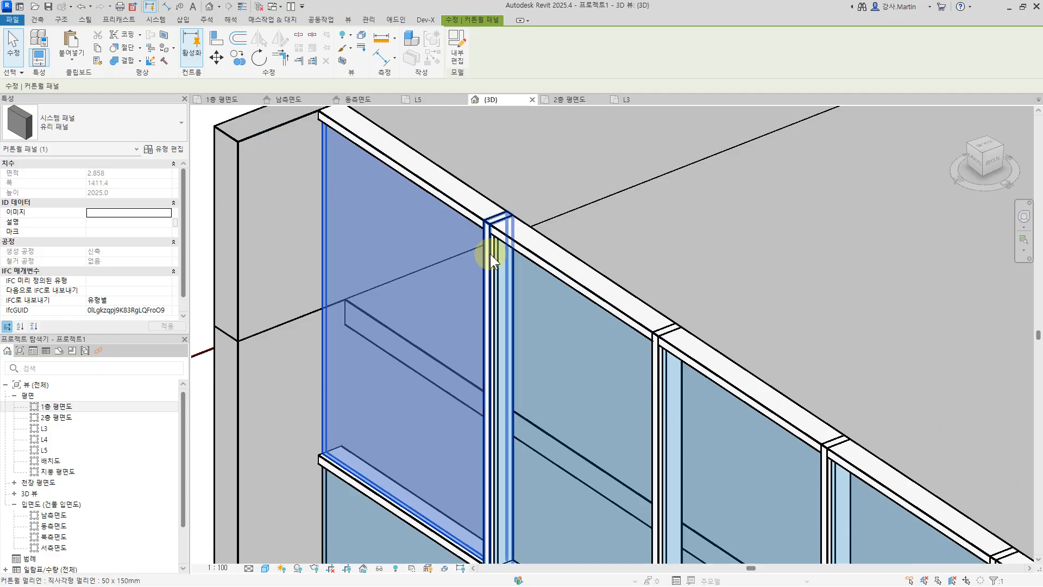
{"action": "left_click", "coordinate": [490, 253]}
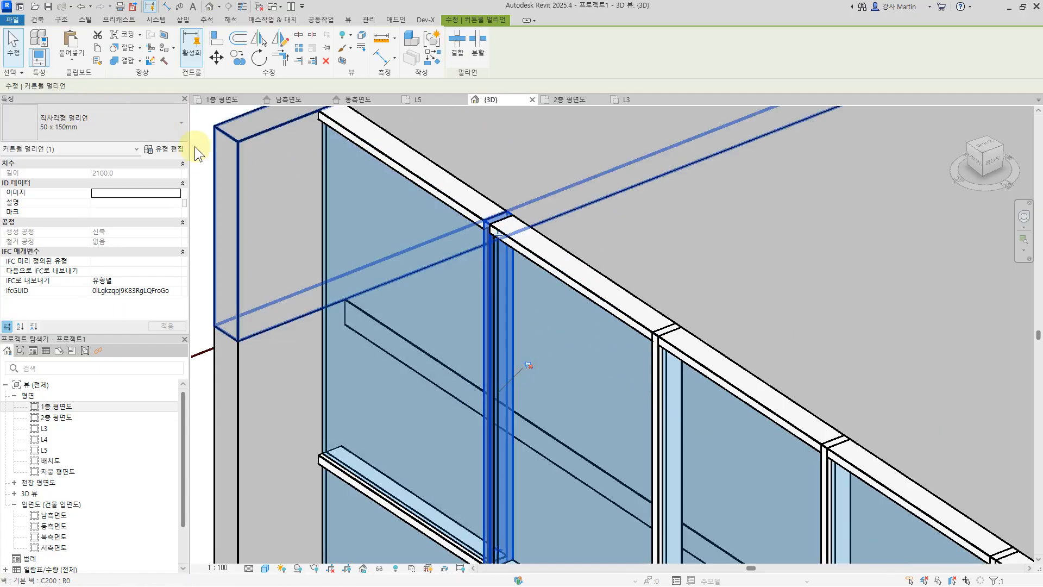
{"action": "left_click", "coordinate": [163, 148]}
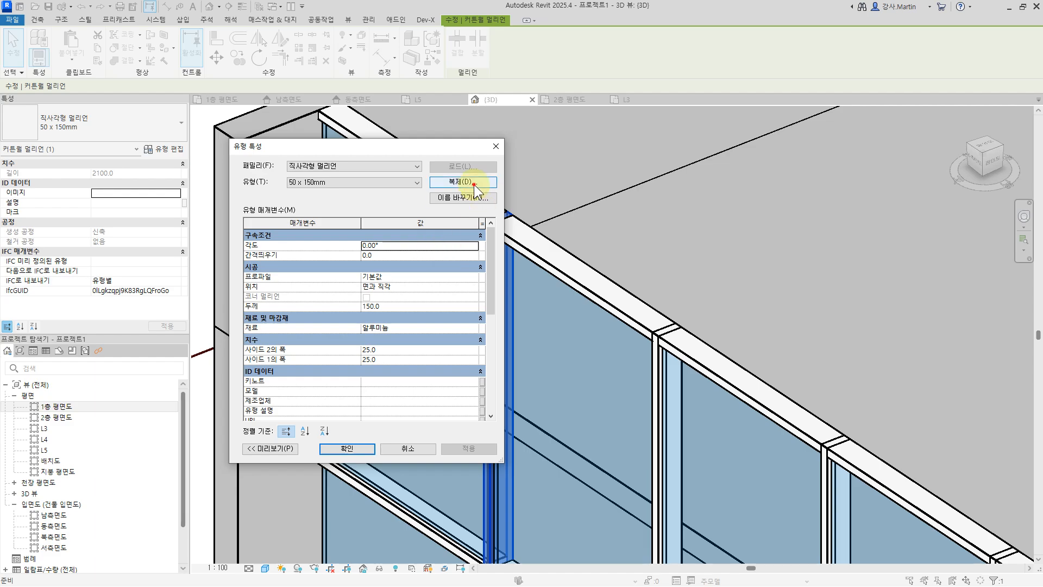
{"action": "left_click", "coordinate": [474, 184]}
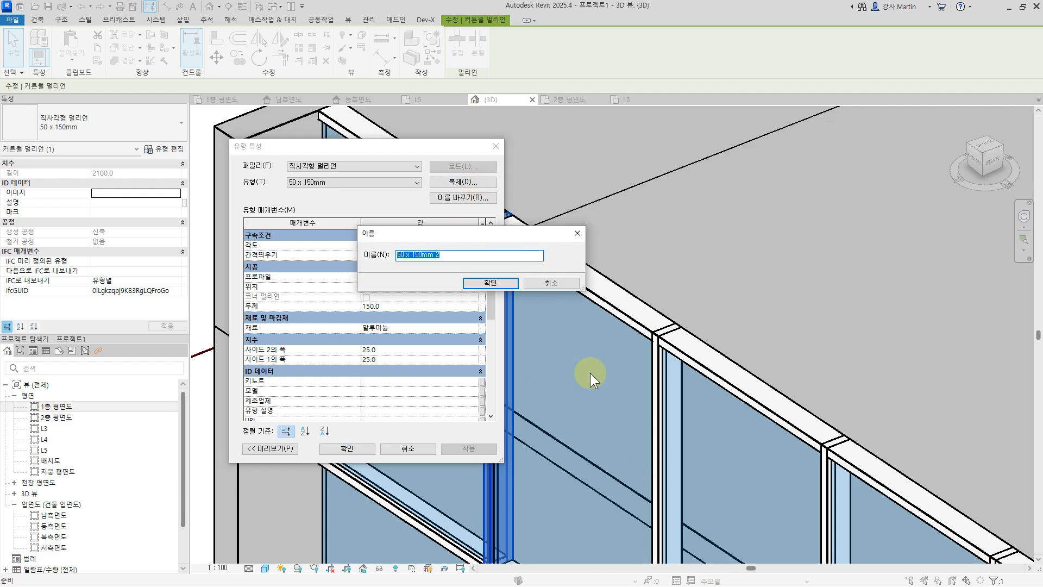
{"action": "type", "text": "80x600"}
{"action": "left_click", "coordinate": [489, 283]}
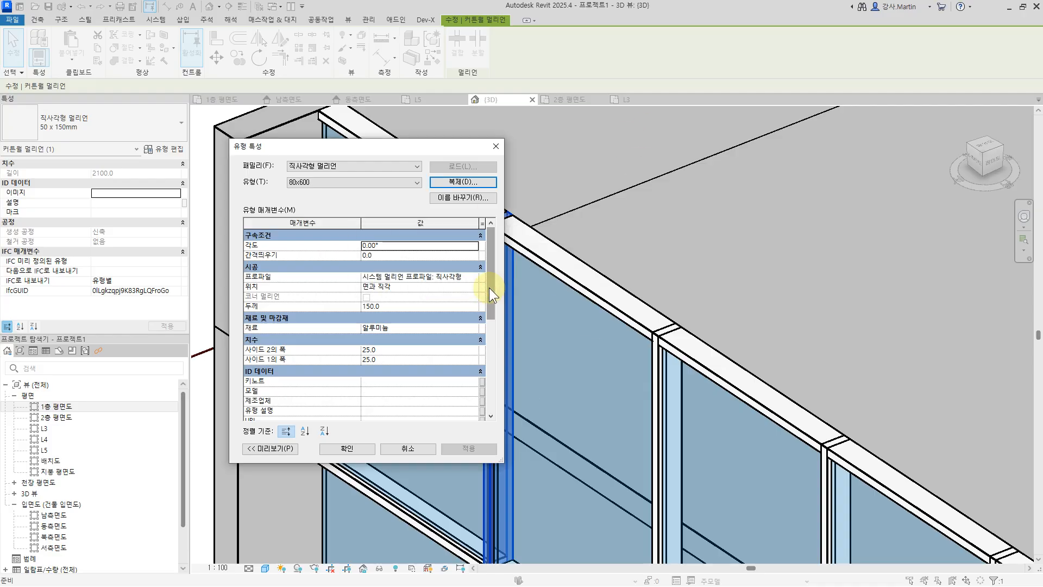
Step: Set the 80x600 mullion type's thickness to 600 and offset to 200, and adjust its side widths
{"action": "left_click", "coordinate": [396, 305]}
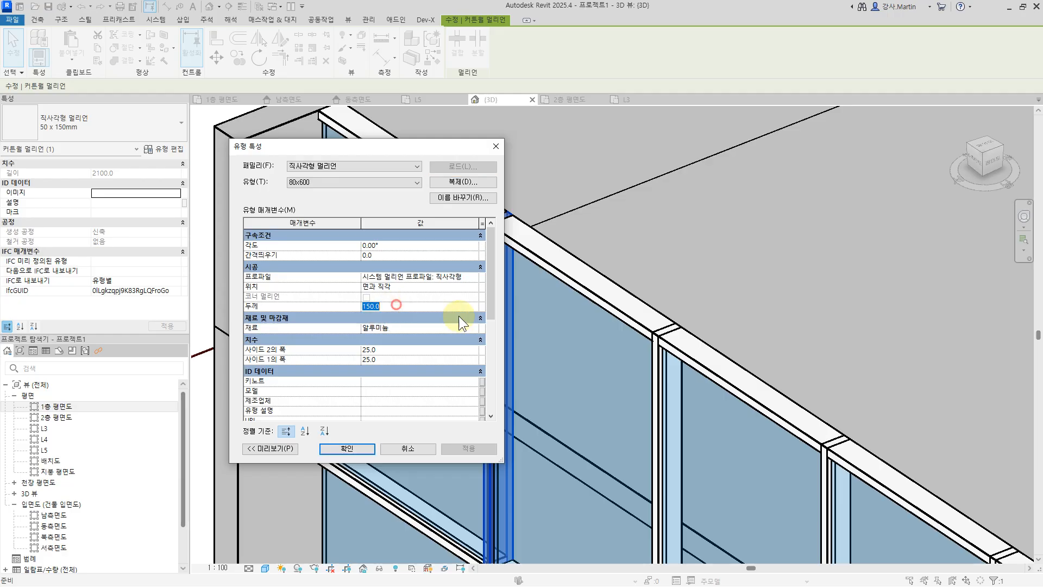
{"action": "key", "text": "BackSpace"}
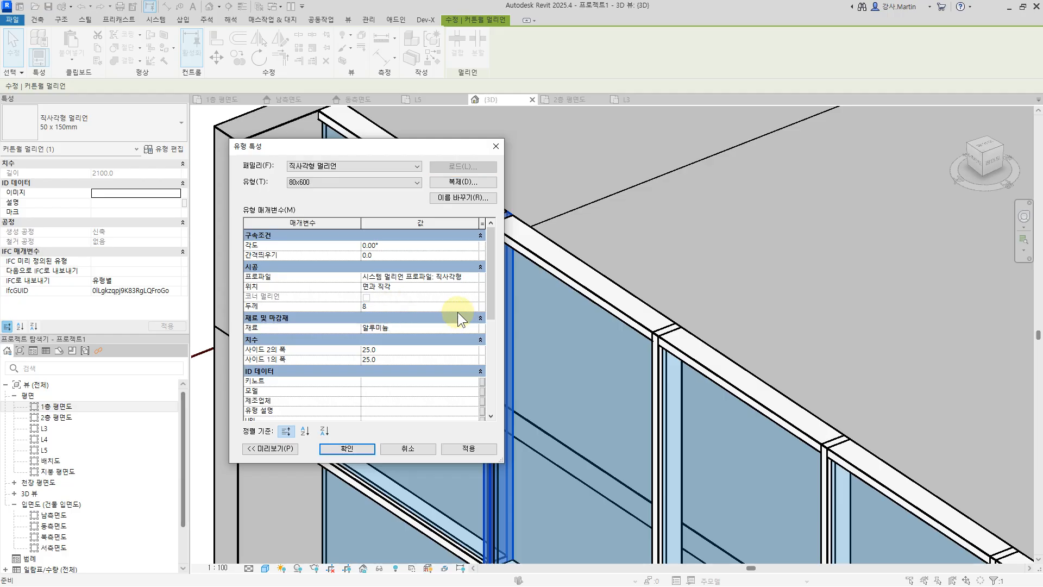
{"action": "type", "text": "600"}
{"action": "left_click", "coordinate": [395, 354]}
{"action": "left_click", "coordinate": [409, 255]}
{"action": "type", "text": "200"}
{"action": "left_click", "coordinate": [363, 443]}
Step: Set the interior vertical mullion of the 1500x3000 curtain wall type to 직사각형 멀리언 : 80x600
{"action": "scroll", "coordinate": [396, 259], "scroll_direction": "down", "scroll_amount": 3}
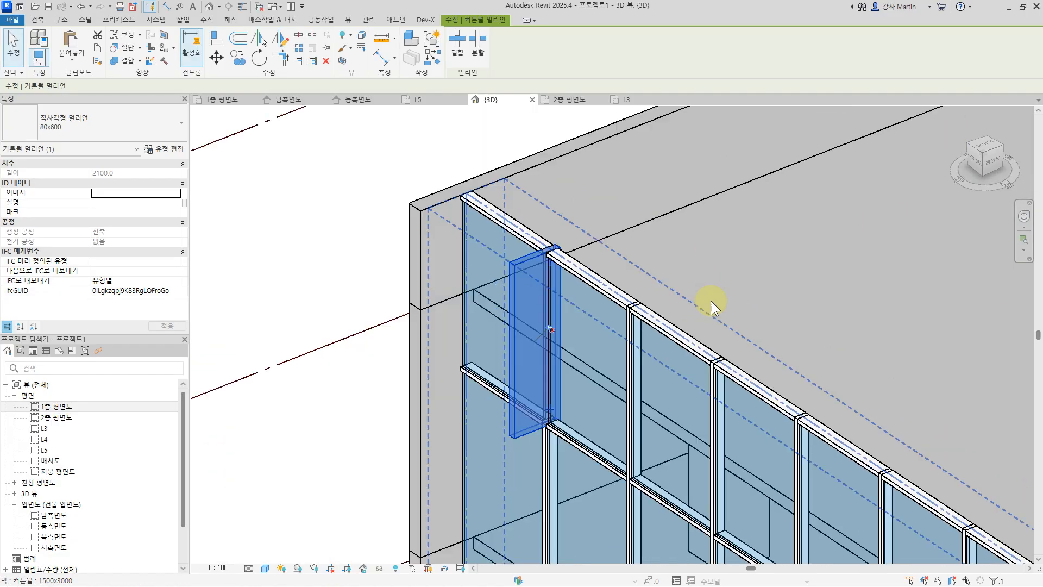
{"action": "middle_click_drag", "start_coordinate": [710, 301], "coordinate": [661, 244]}
{"action": "middle_click_drag", "start_coordinate": [774, 330], "coordinate": [820, 274], "text": "shift"}
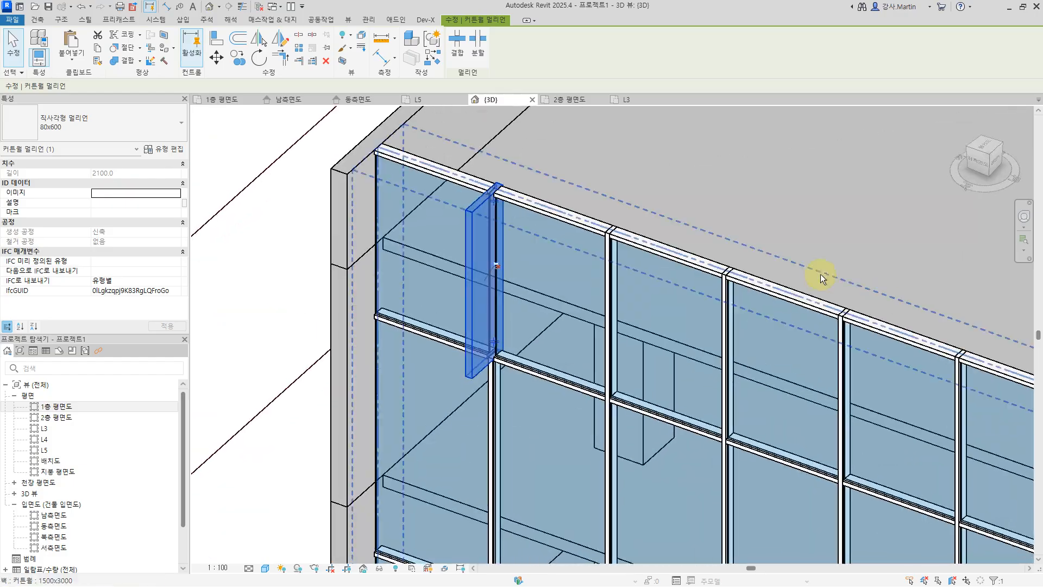
{"action": "left_click", "coordinate": [241, 125]}
{"action": "left_click", "coordinate": [555, 212]}
{"action": "left_click", "coordinate": [163, 148]}
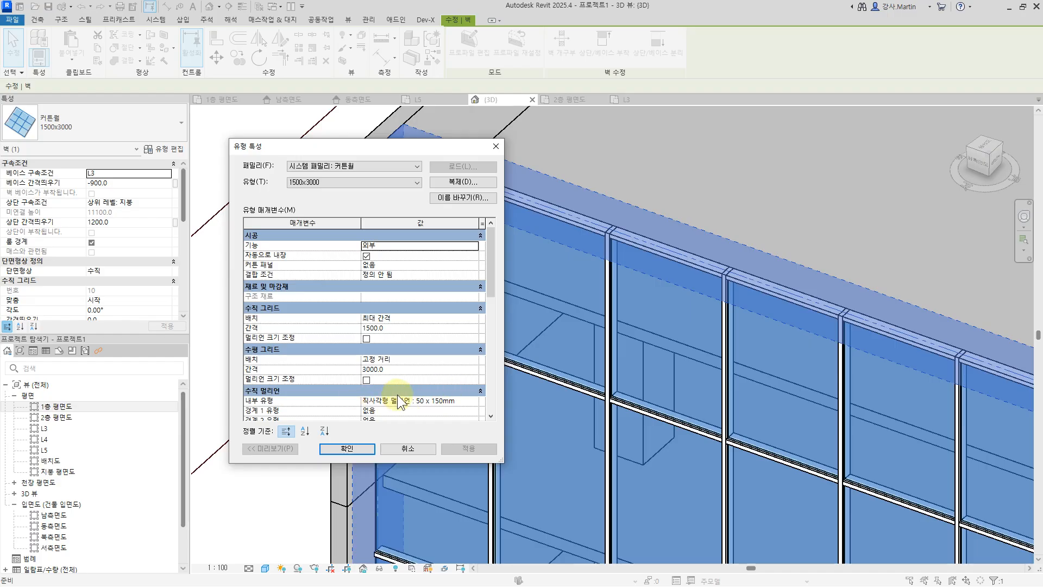
{"action": "scroll", "coordinate": [375, 380], "scroll_direction": "down", "scroll_amount": 3}
{"action": "left_click", "coordinate": [476, 328]}
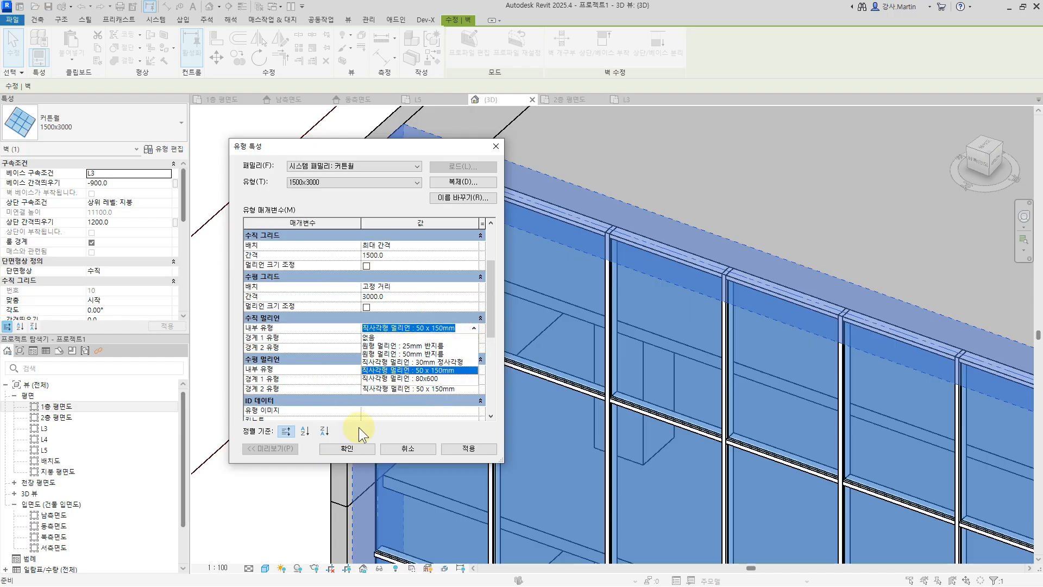
{"action": "left_click", "coordinate": [440, 378]}
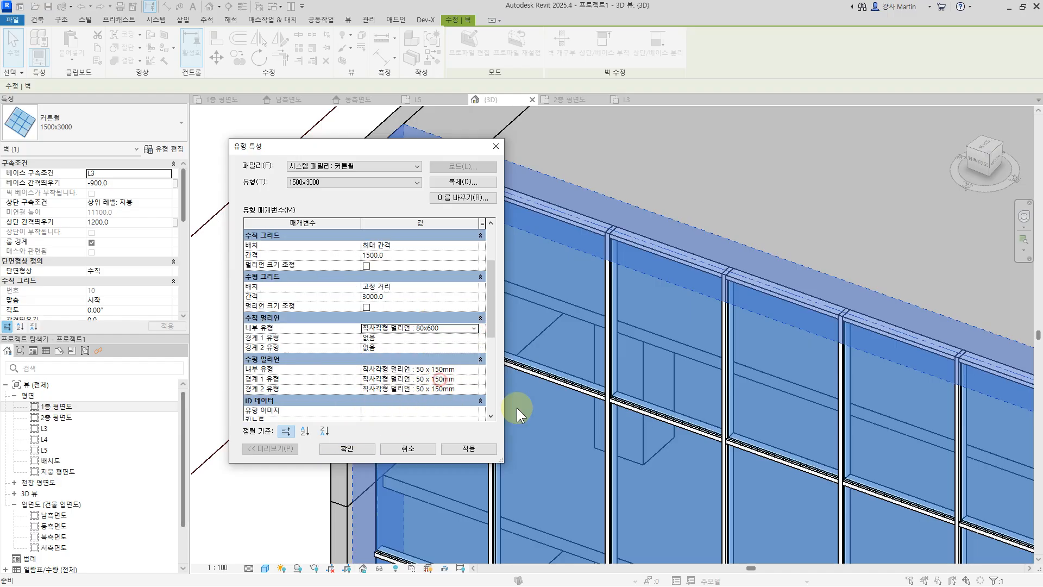
{"action": "left_click", "coordinate": [358, 449]}
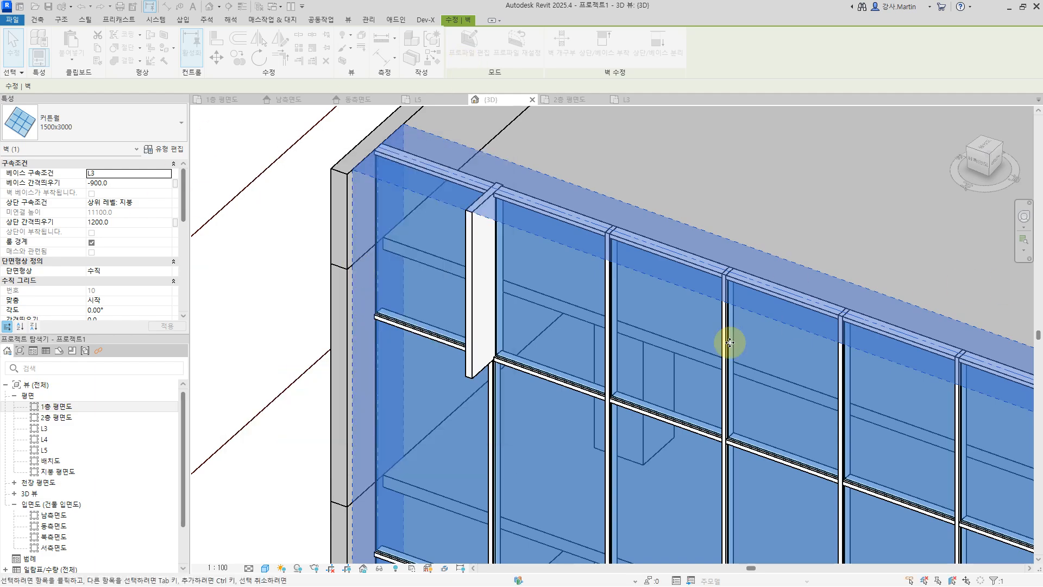
{"action": "left_click", "coordinate": [233, 134]}
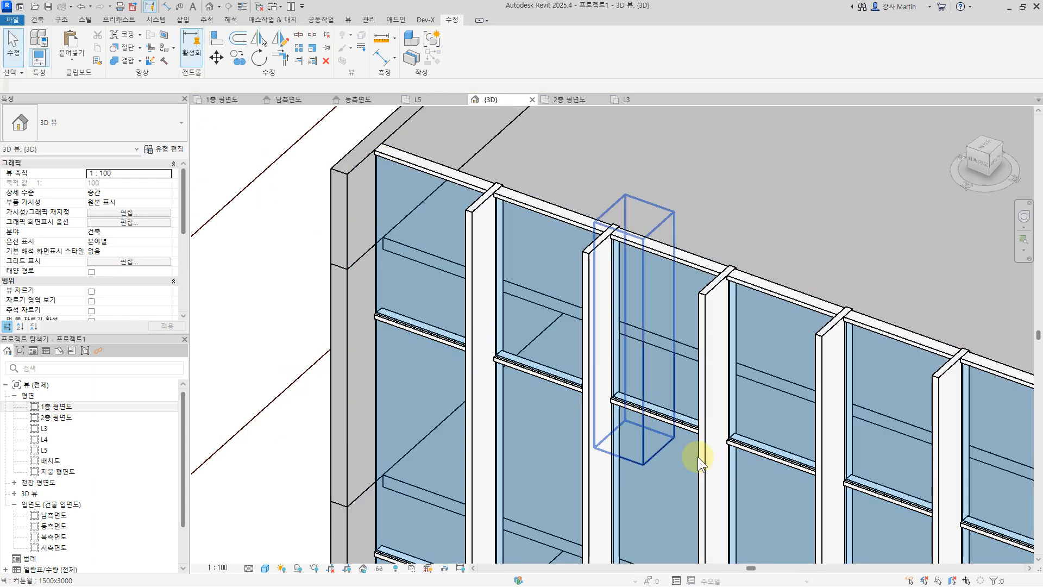
Step: Rename the 50 x 150mm type of a top border mullion on the upper front curtain wall as 40x100
{"action": "scroll", "coordinate": [538, 188], "scroll_direction": "up", "scroll_amount": 3}
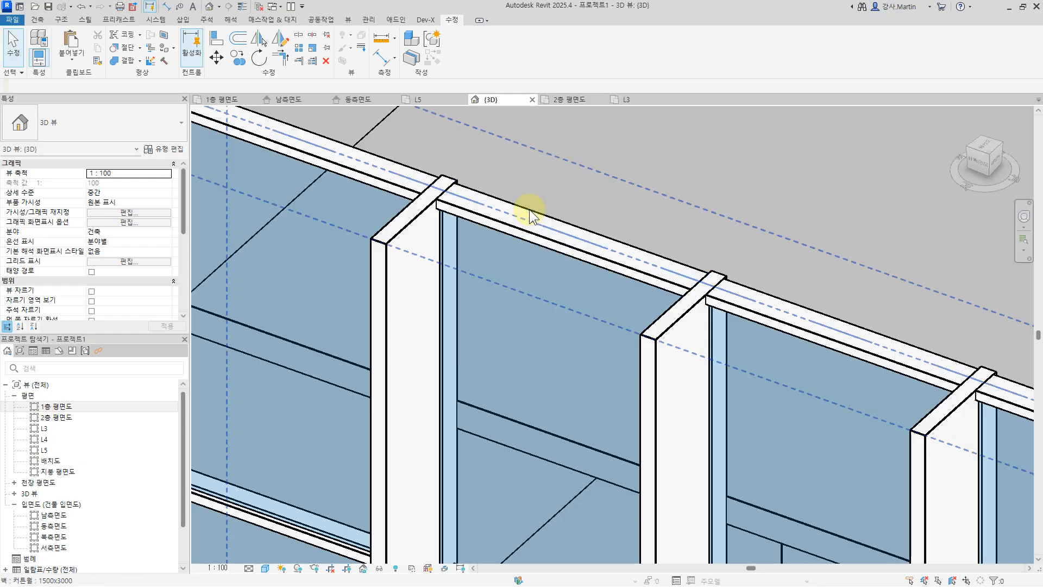
{"action": "left_click", "coordinate": [526, 210]}
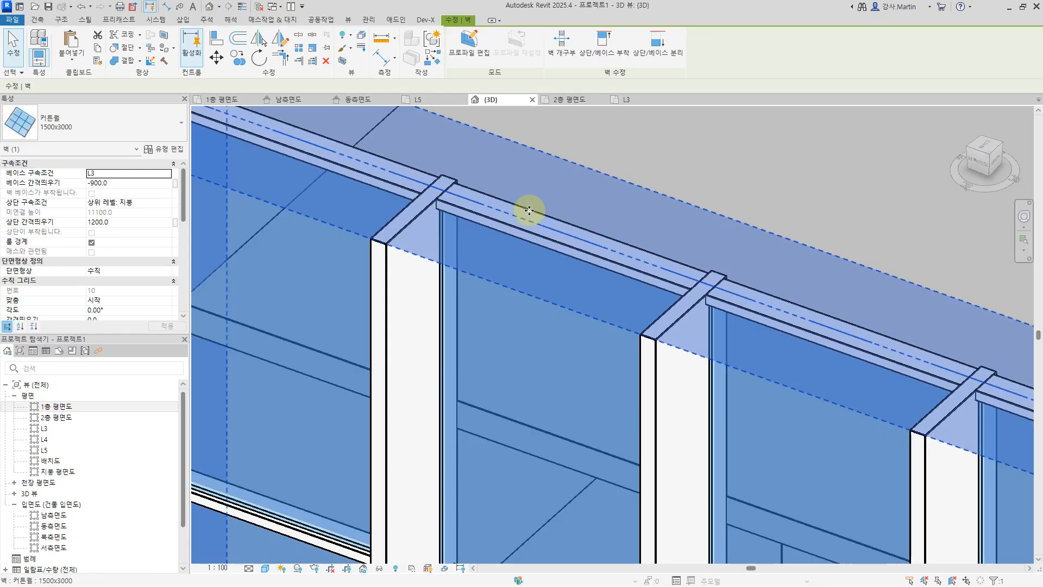
{"action": "left_click", "coordinate": [801, 171]}
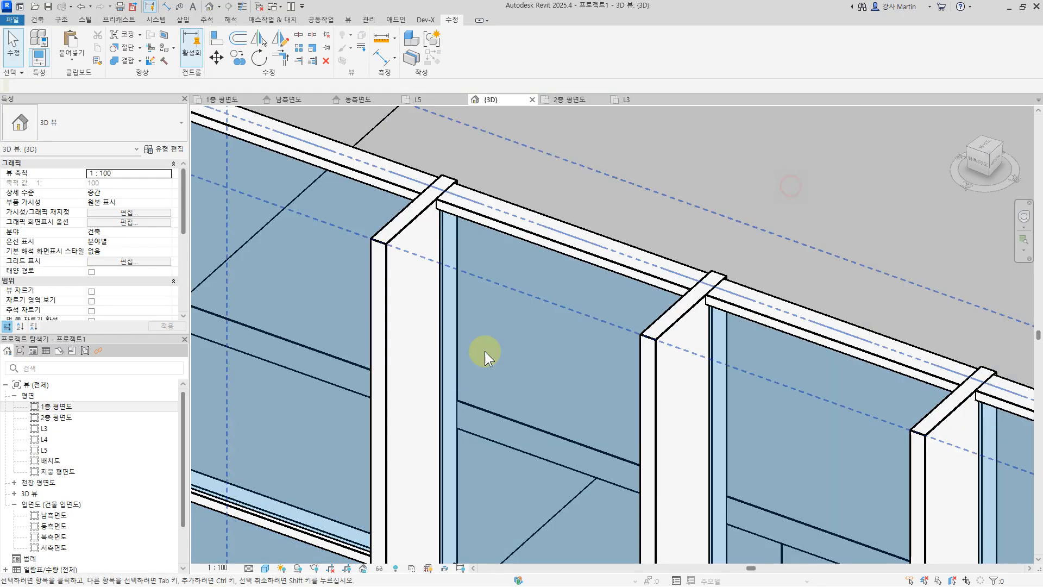
{"action": "left_click", "coordinate": [490, 217]}
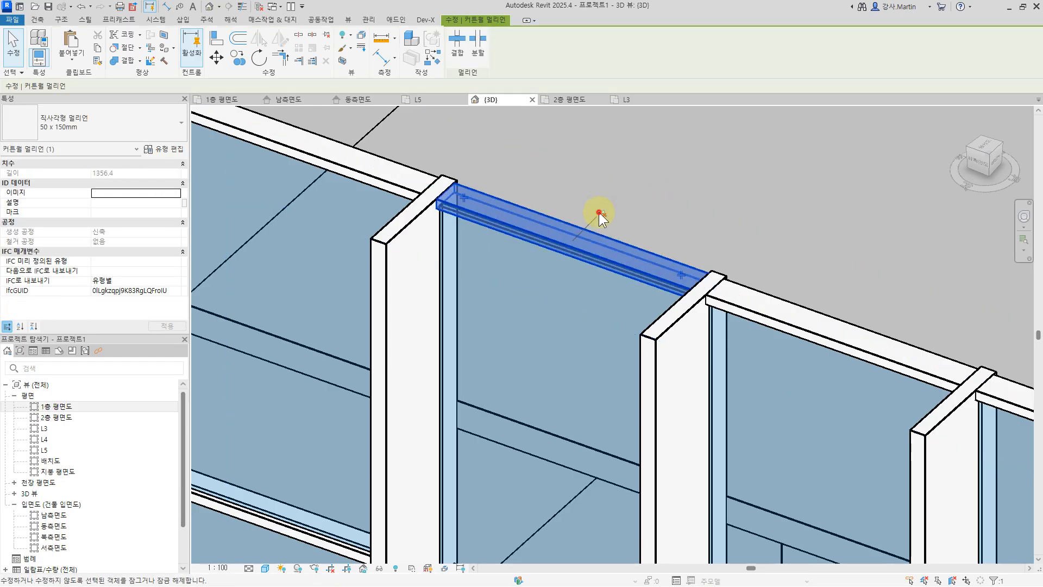
{"action": "left_click", "coordinate": [172, 150]}
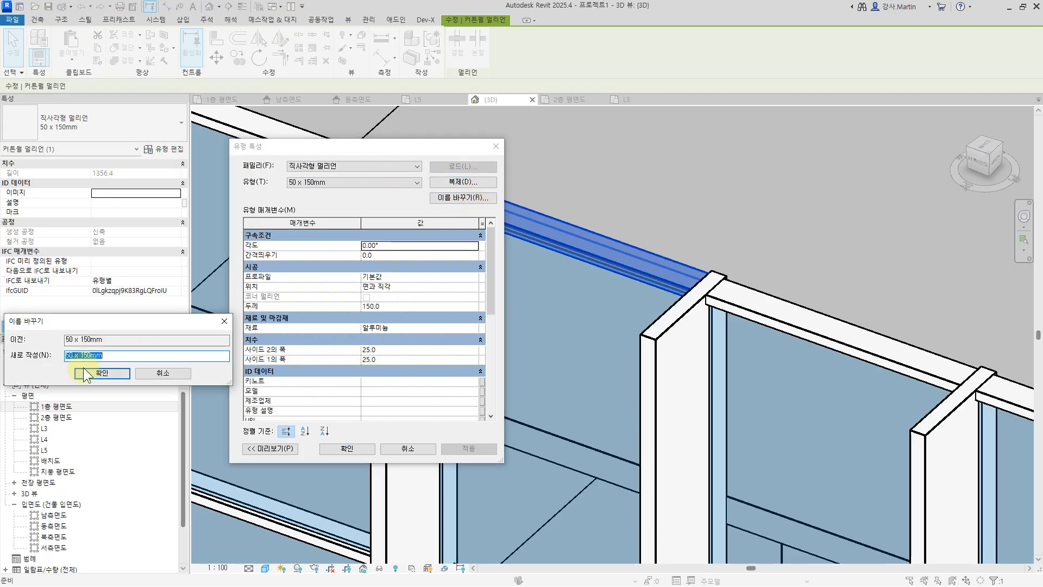
{"action": "type", "text": "40x100"}
{"action": "left_click", "coordinate": [99, 374]}
Step: Set the 40x100 mullion type's offset to -50, thickness to 100 and both side widths to 20
{"action": "left_click", "coordinate": [416, 256]}
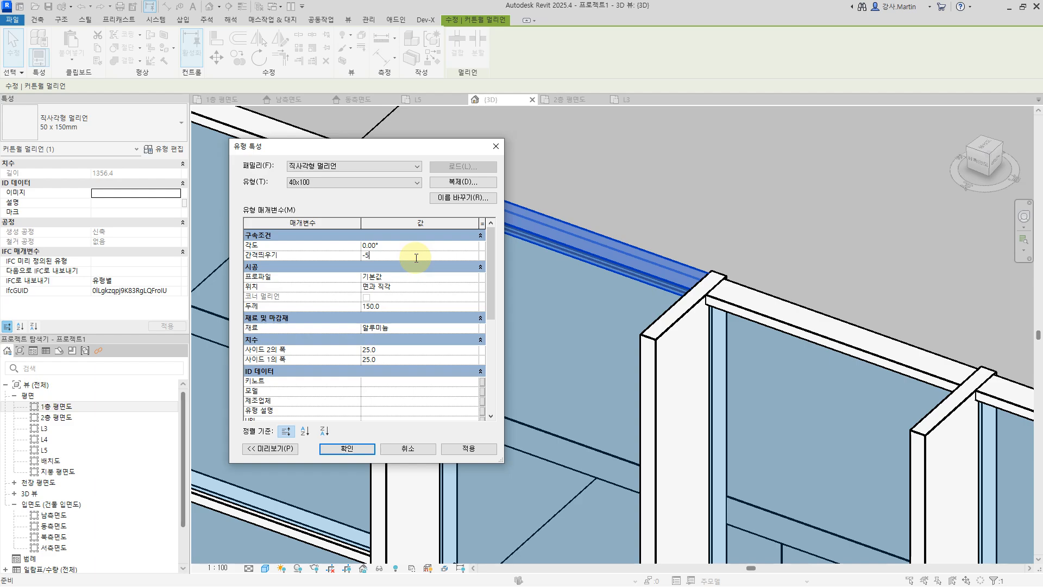
{"action": "left_click", "coordinate": [402, 306]}
{"action": "type", "text": "100"}
{"action": "left_click", "coordinate": [399, 351]}
{"action": "type", "text": "20"}
{"action": "left_click", "coordinate": [402, 359]}
{"action": "type", "text": "2"}
{"action": "left_click", "coordinate": [363, 449]}
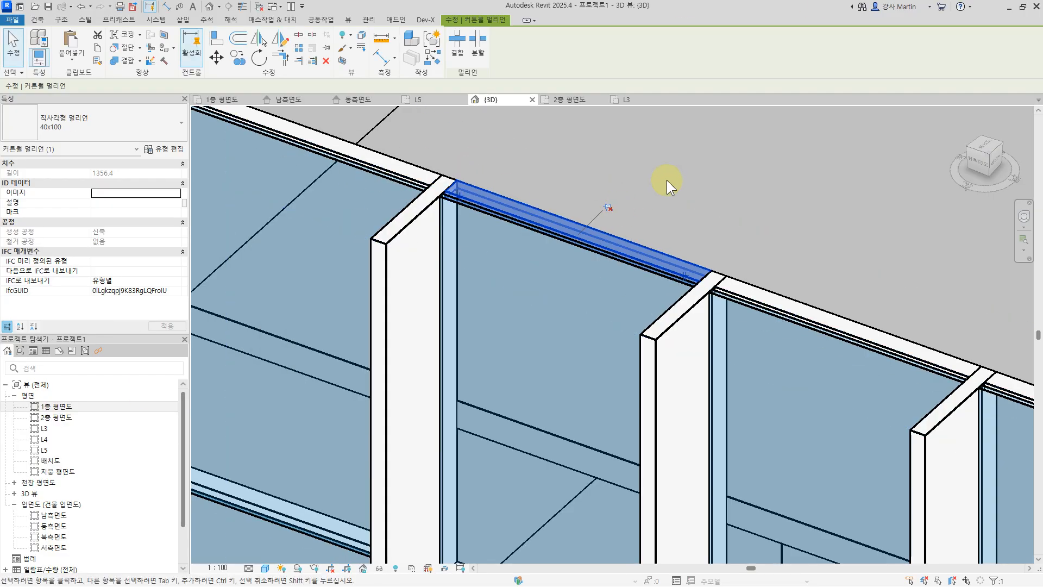
Step: Review the type properties of the selected 40x100 top border mullion without changing them
{"action": "scroll", "coordinate": [727, 188], "scroll_direction": "down", "scroll_amount": 4}
{"action": "middle_click_drag", "start_coordinate": [756, 194], "coordinate": [717, 307]}
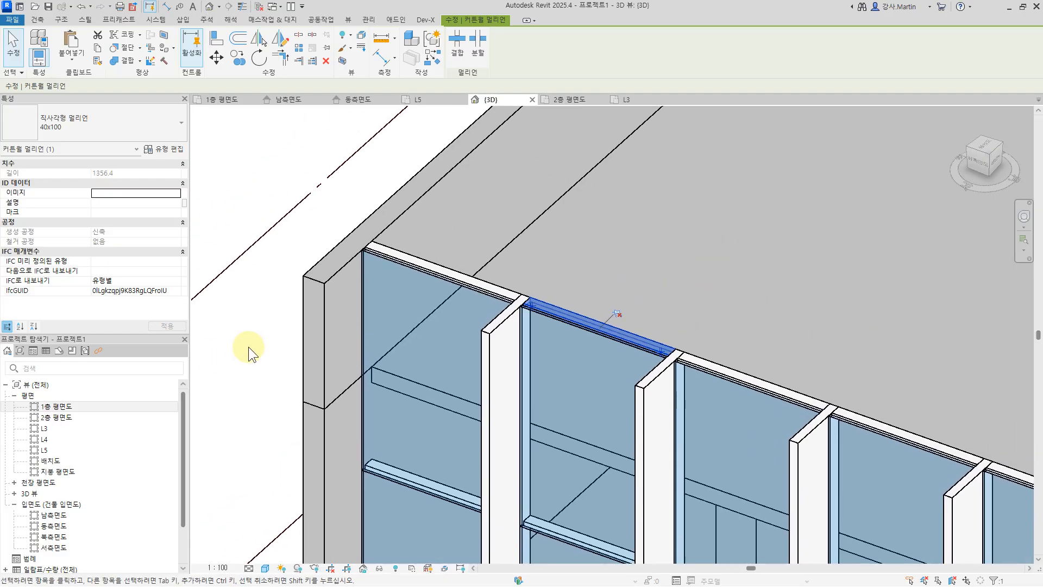
{"action": "left_click", "coordinate": [169, 150]}
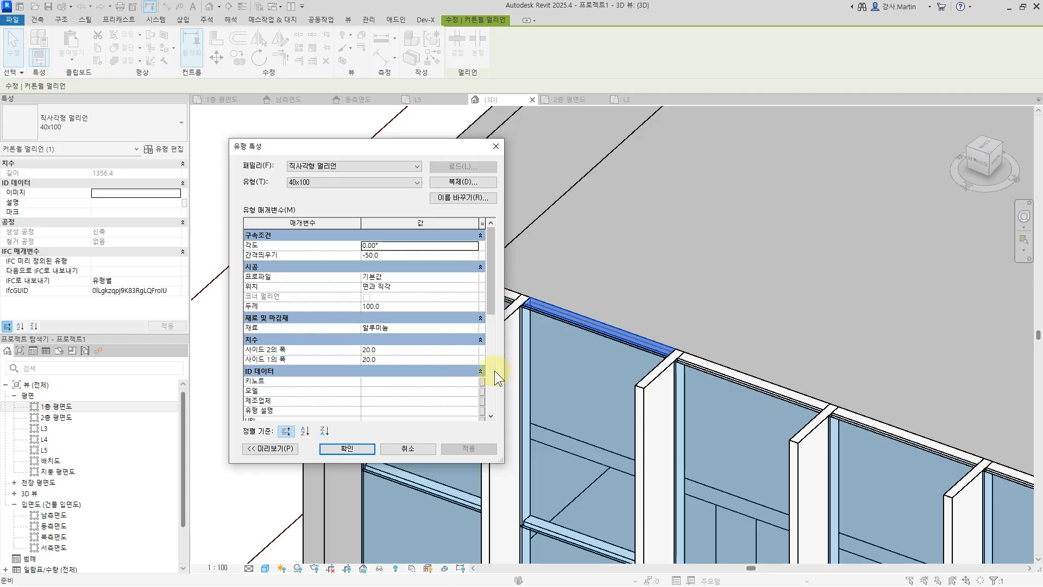
{"action": "left_click_drag", "start_coordinate": [492, 304], "coordinate": [437, 445]}
{"action": "left_click", "coordinate": [384, 448]}
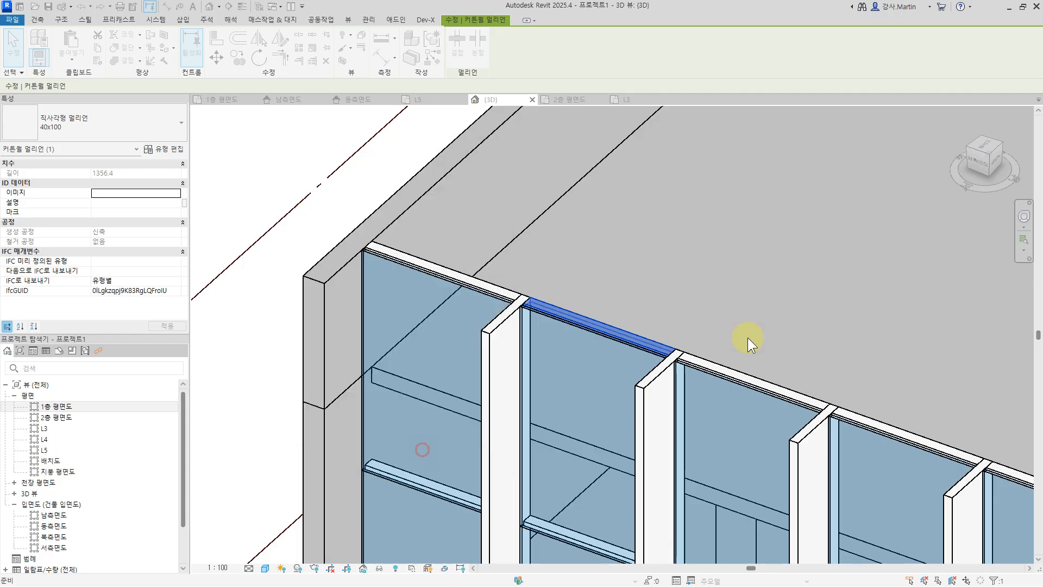
{"action": "left_click", "coordinate": [265, 170]}
Step: Set the offset and thickness of the curtain wall's glass panel type (유리 패널) to 30 each
{"action": "scroll", "coordinate": [383, 246], "scroll_direction": "up", "scroll_amount": 5}
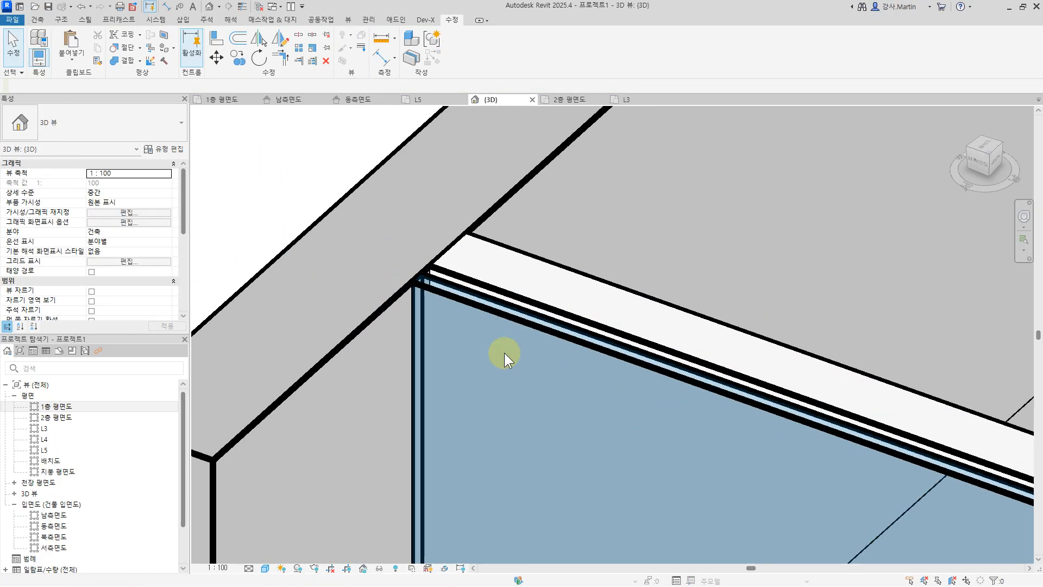
{"action": "left_click", "coordinate": [464, 305]}
{"action": "left_click", "coordinate": [161, 150]}
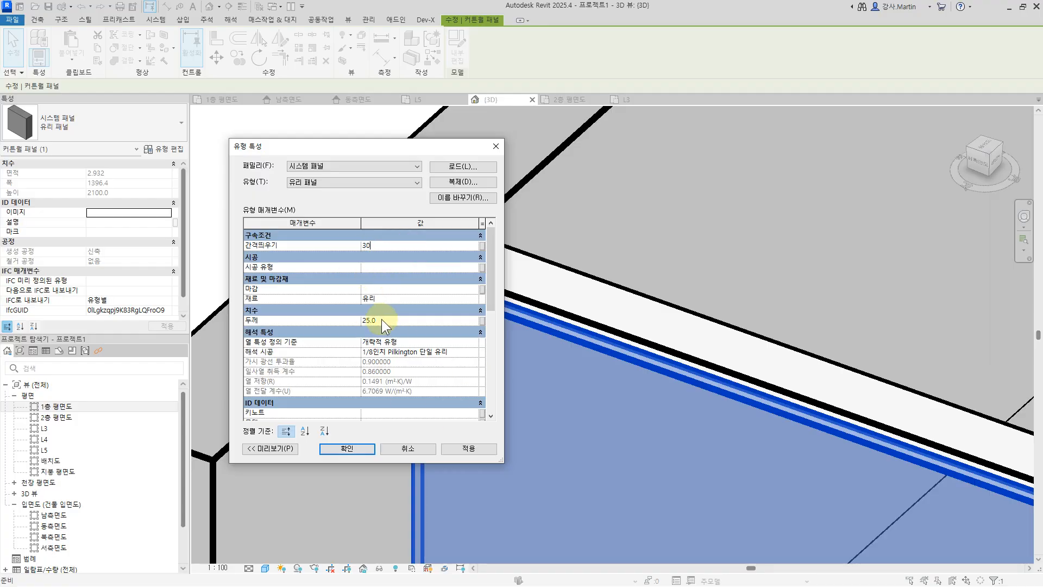
{"action": "double_click", "coordinate": [397, 248]}
{"action": "double_click", "coordinate": [403, 322]}
{"action": "type", "text": "30"}
{"action": "left_click", "coordinate": [363, 450]}
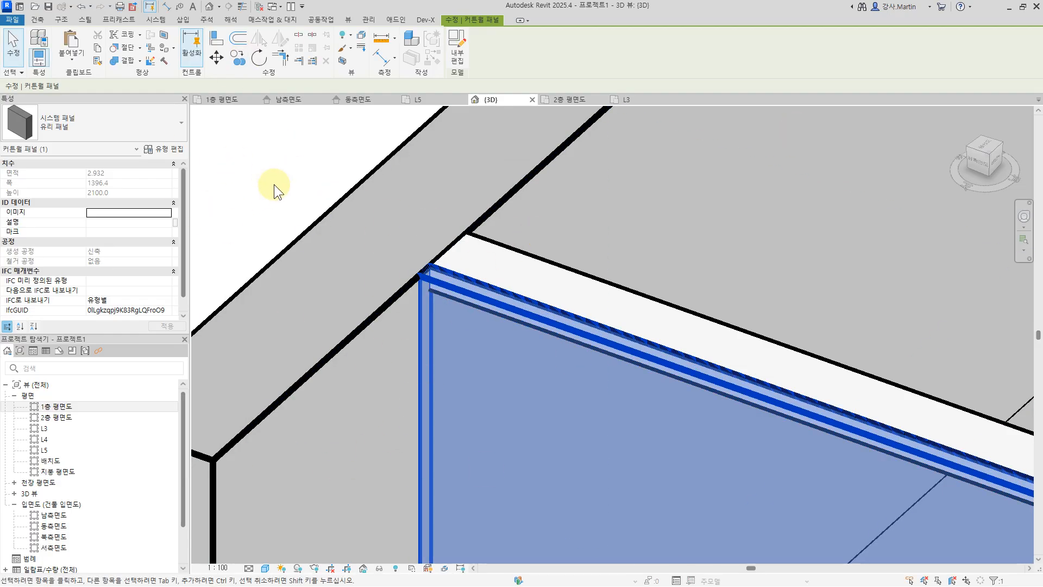
Step: Switch the 3D view to thin line display and bring the whole building facade into view
{"action": "left_click", "coordinate": [243, 7]}
{"action": "scroll", "coordinate": [570, 338], "scroll_direction": "down", "scroll_amount": 5}
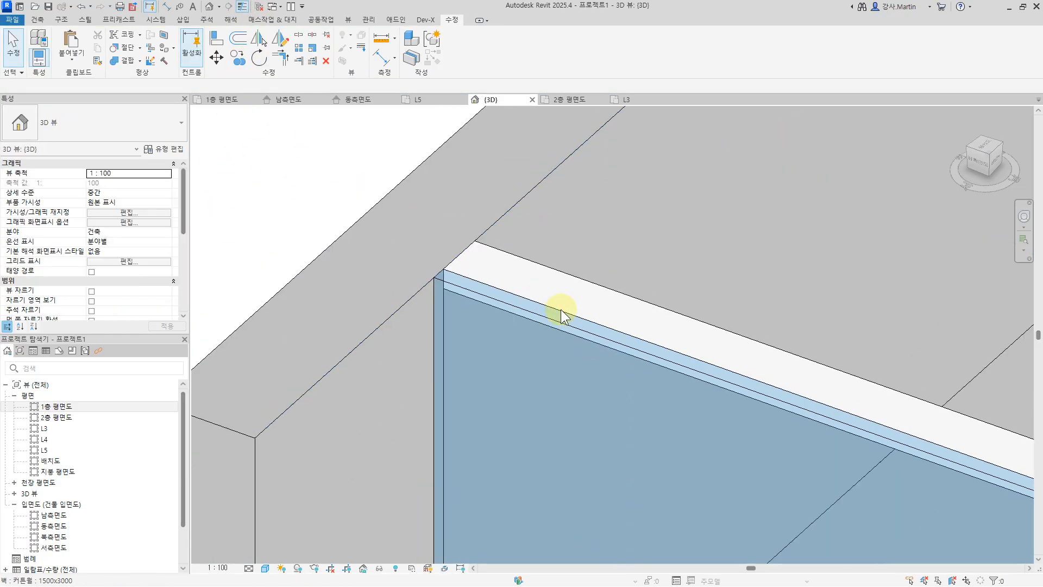
{"action": "scroll", "coordinate": [703, 273], "scroll_direction": "down", "scroll_amount": 4}
{"action": "middle_click_drag", "start_coordinate": [589, 240], "coordinate": [840, 366], "text": "shift"}
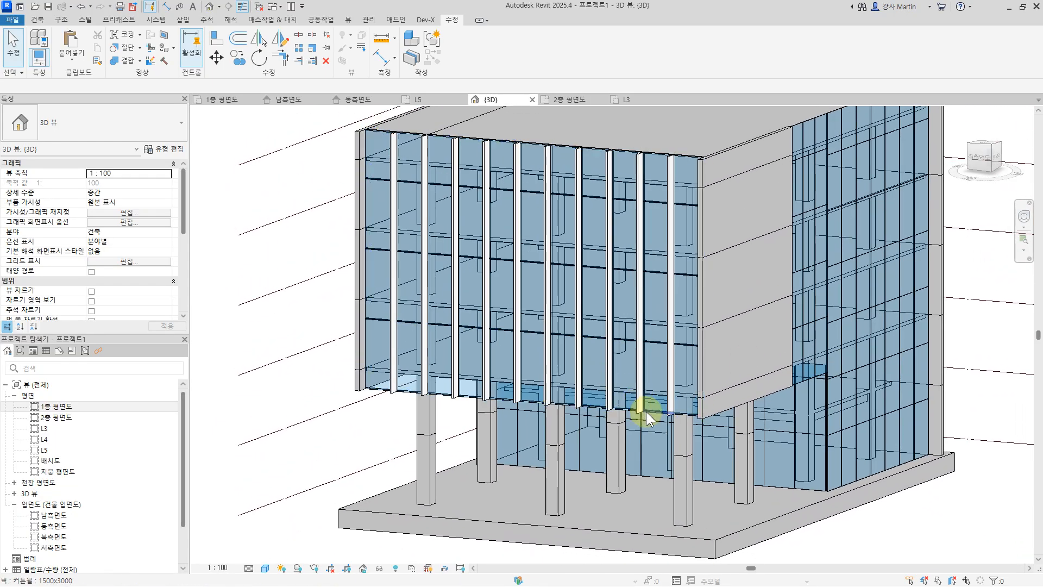
{"action": "left_click", "coordinate": [646, 411]}
{"action": "left_click", "coordinate": [816, 379], "text": "ctrl"}
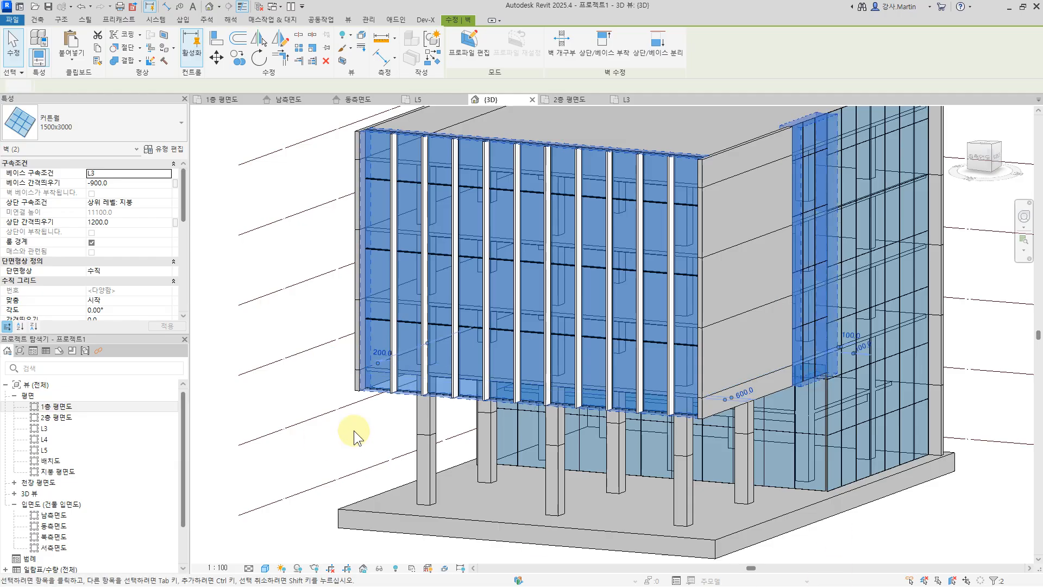
{"action": "scroll", "coordinate": [912, 447], "scroll_direction": "down", "scroll_amount": 2}
{"action": "middle_click_drag", "start_coordinate": [912, 447], "coordinate": [805, 415]}
{"action": "left_click", "coordinate": [889, 494]}
Step: Change the two full-height and ground-level 점포 앞 curtain walls and the upper side one to type 1500x3000
{"action": "scroll", "coordinate": [774, 177], "scroll_direction": "up", "scroll_amount": 2}
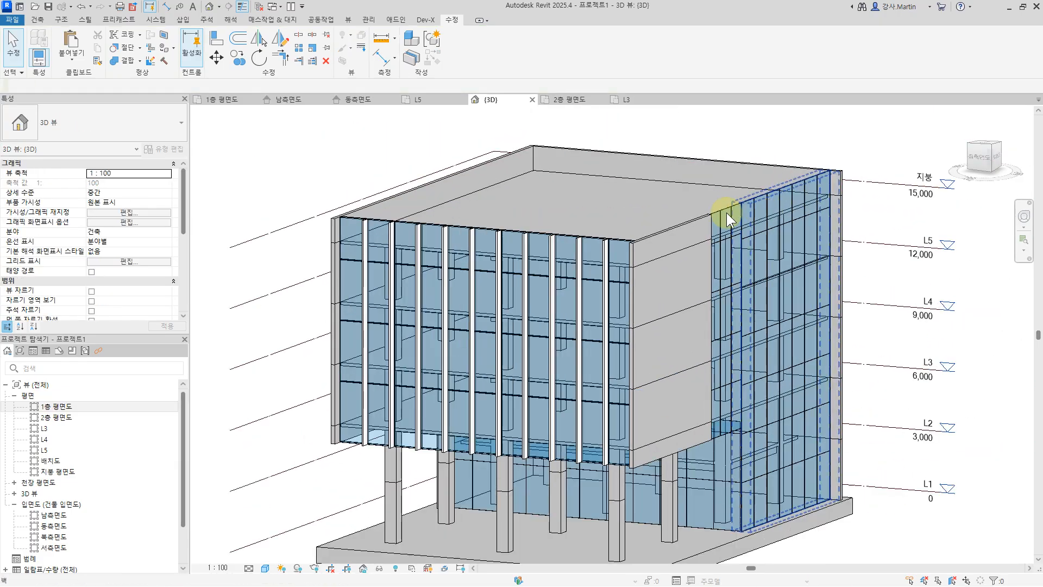
{"action": "left_click", "coordinate": [725, 211]}
{"action": "left_click", "coordinate": [789, 190], "text": "ctrl"}
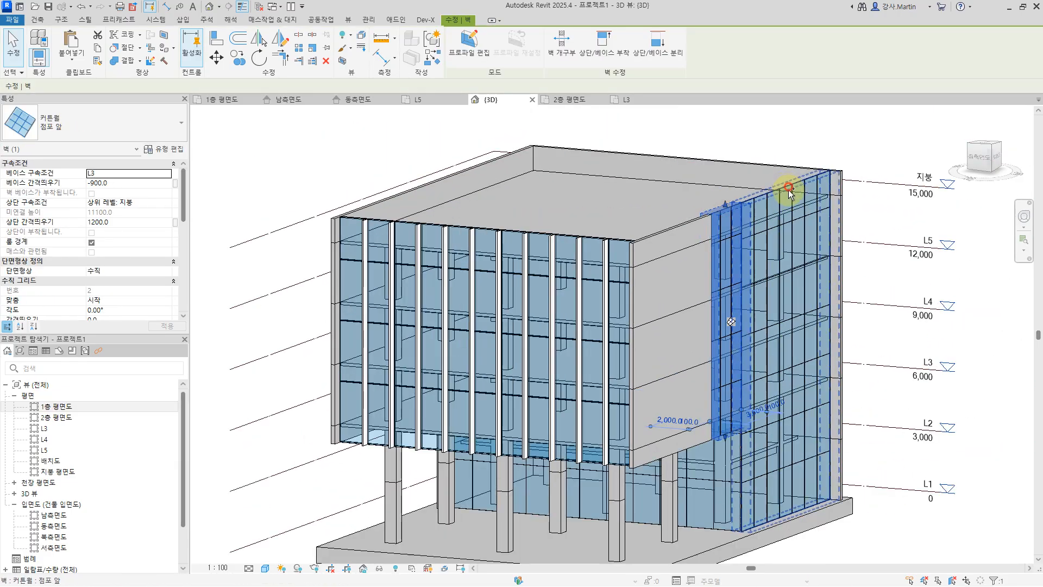
{"action": "left_click", "coordinate": [701, 530], "text": "ctrl"}
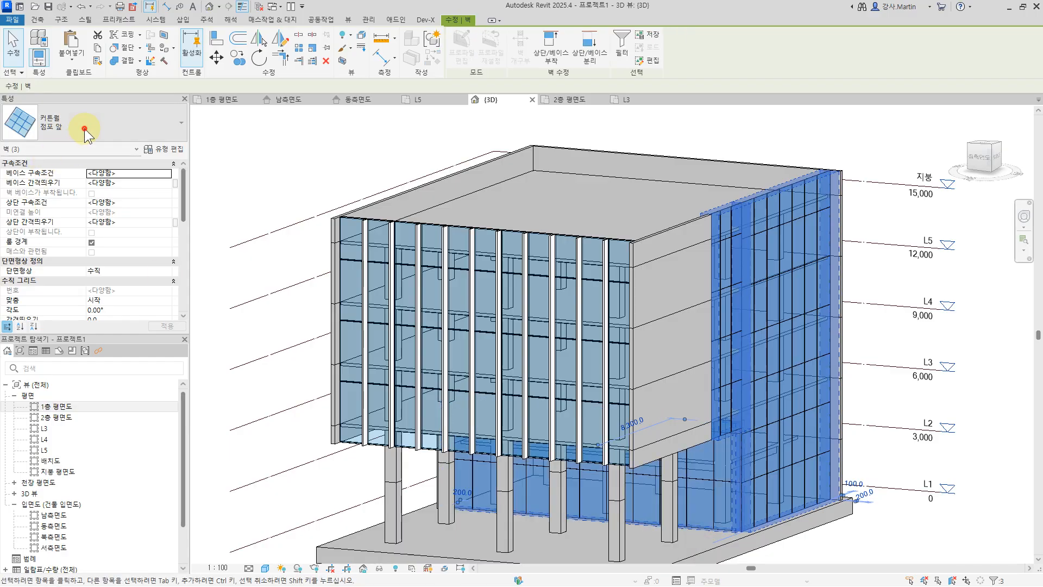
{"action": "left_click", "coordinate": [84, 128]}
{"action": "left_click", "coordinate": [72, 309]}
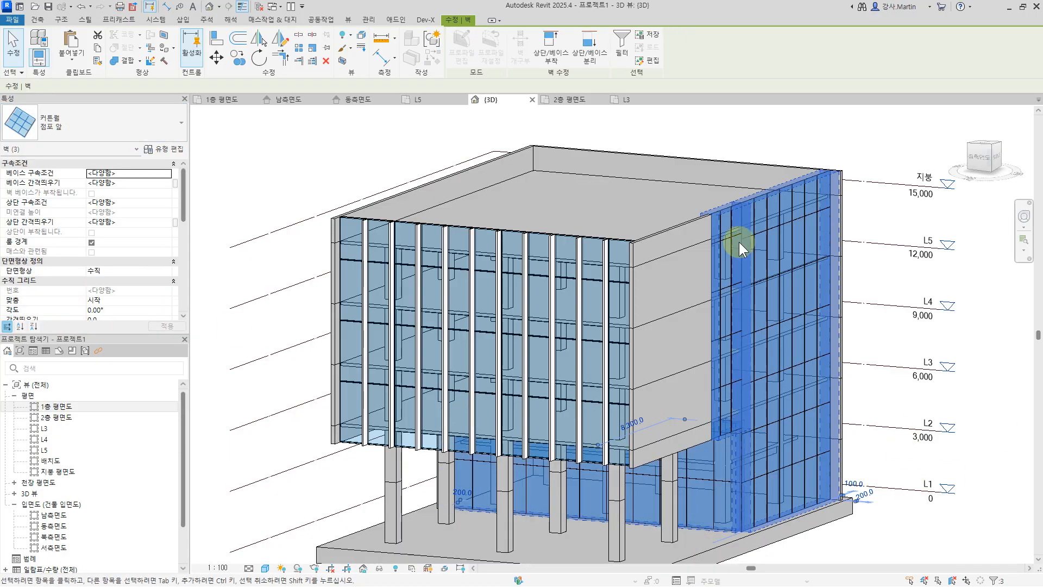
{"action": "left_click", "coordinate": [867, 130]}
Step: Set the horizontal grid offset of the upper front and upper side curtain walls to 900
{"action": "left_click", "coordinate": [715, 223]}
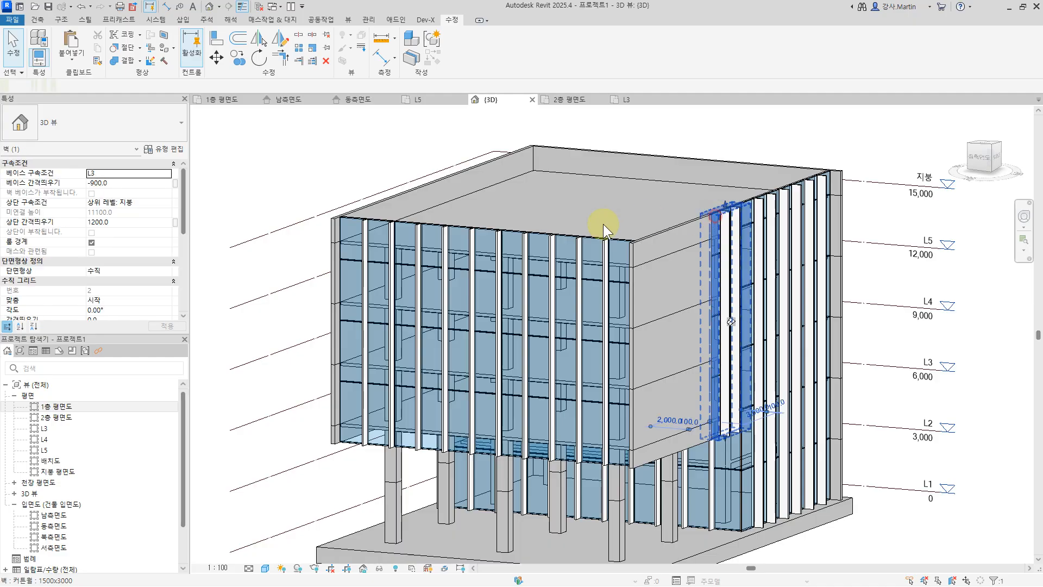
{"action": "left_click", "coordinate": [582, 233]}
{"action": "scroll", "coordinate": [126, 243], "scroll_direction": "down", "scroll_amount": 4}
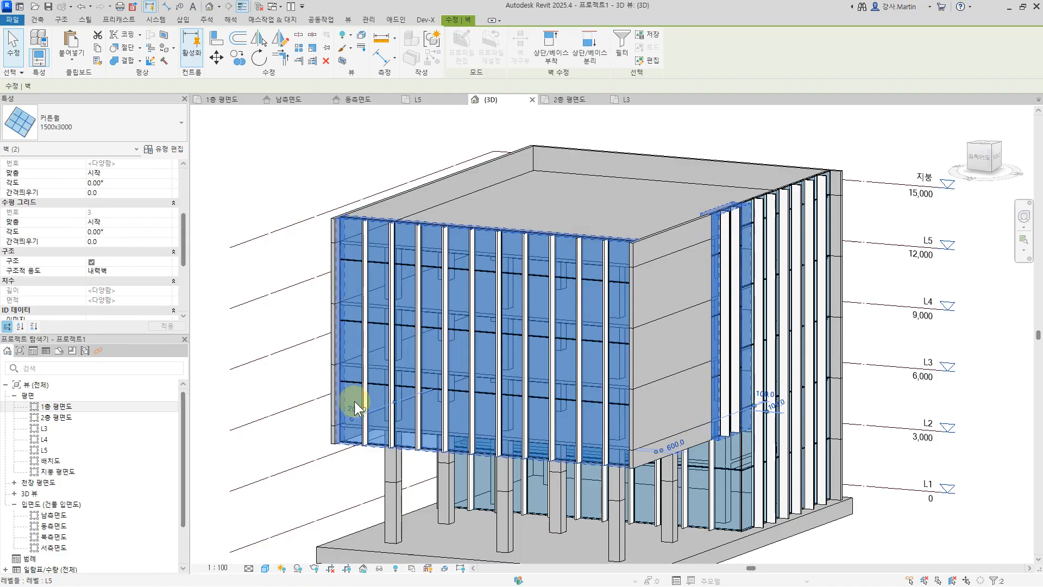
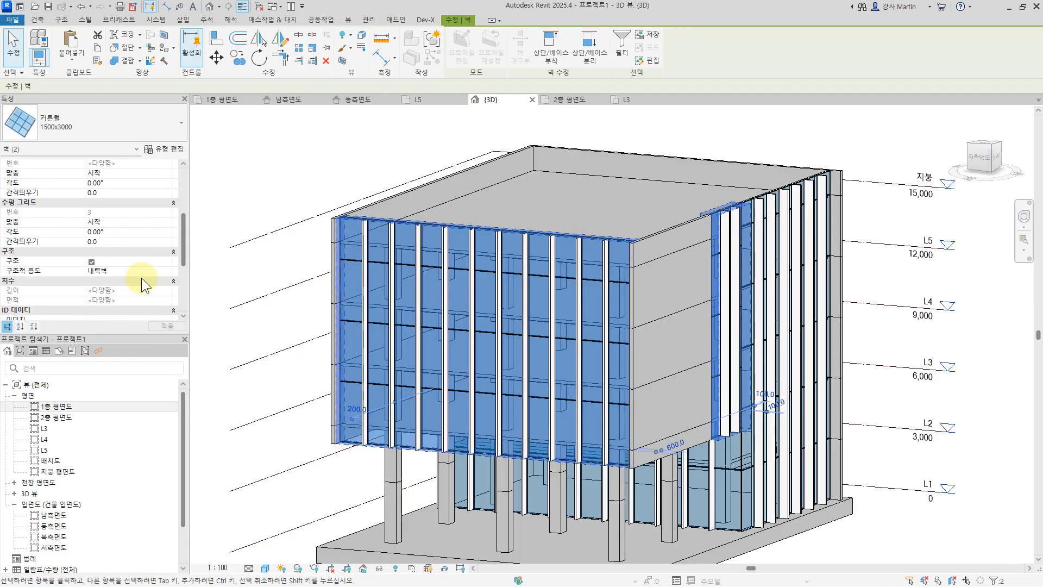
{"action": "left_click", "coordinate": [117, 241]}
{"action": "type", "text": "900"}
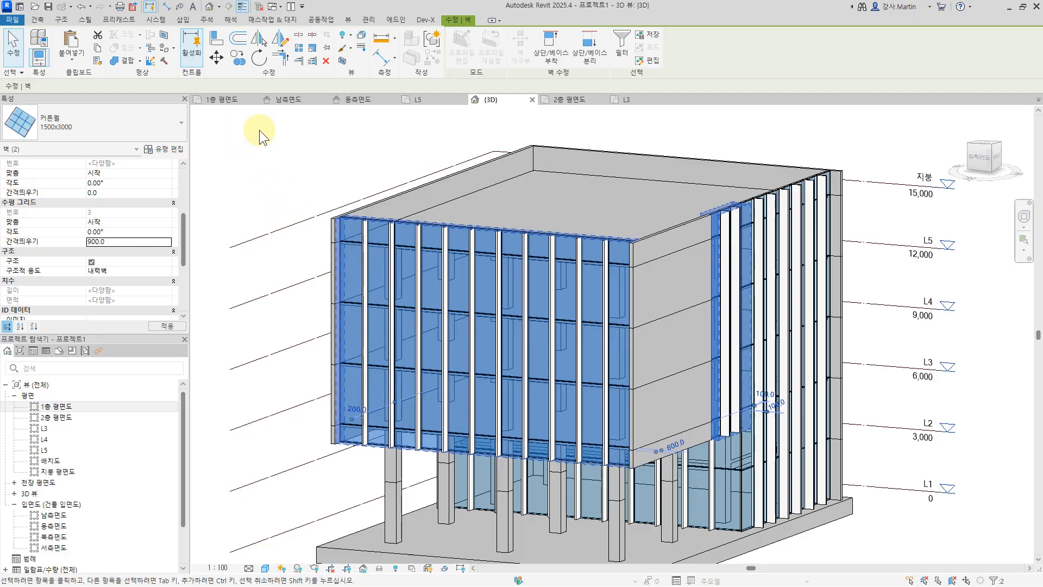
{"action": "left_click", "coordinate": [262, 135]}
Step: Place a 직사각형 멀리언 : 80x600 mullion along the curtain wall edge at the ground-level glazed corner
{"action": "middle_click_drag", "start_coordinate": [799, 530], "coordinate": [801, 411], "text": "shift"}
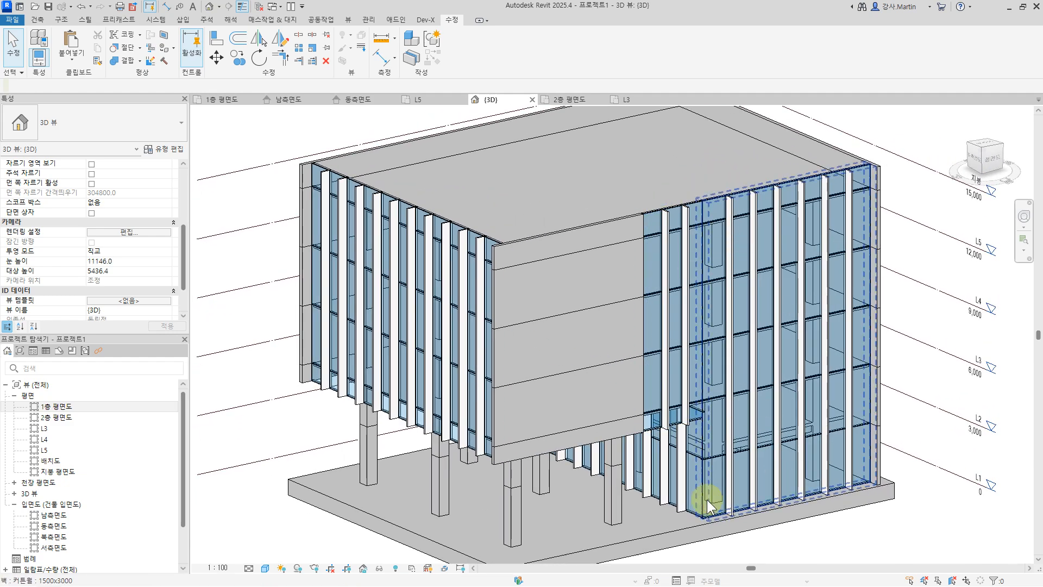
{"action": "left_click", "coordinate": [37, 20]}
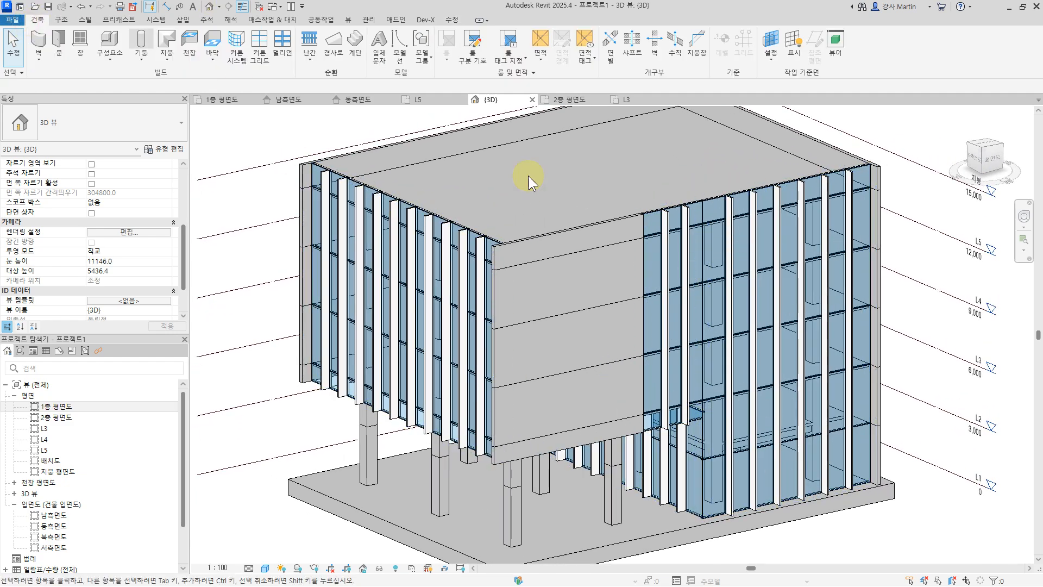
{"action": "left_click", "coordinate": [288, 64]}
{"action": "left_click", "coordinate": [91, 118]}
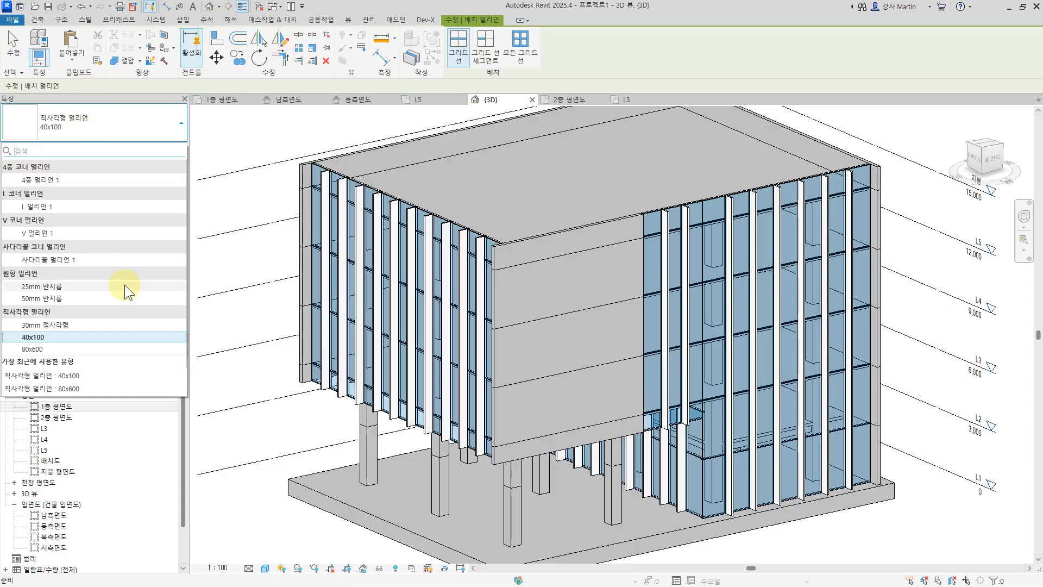
{"action": "left_click", "coordinate": [70, 350]}
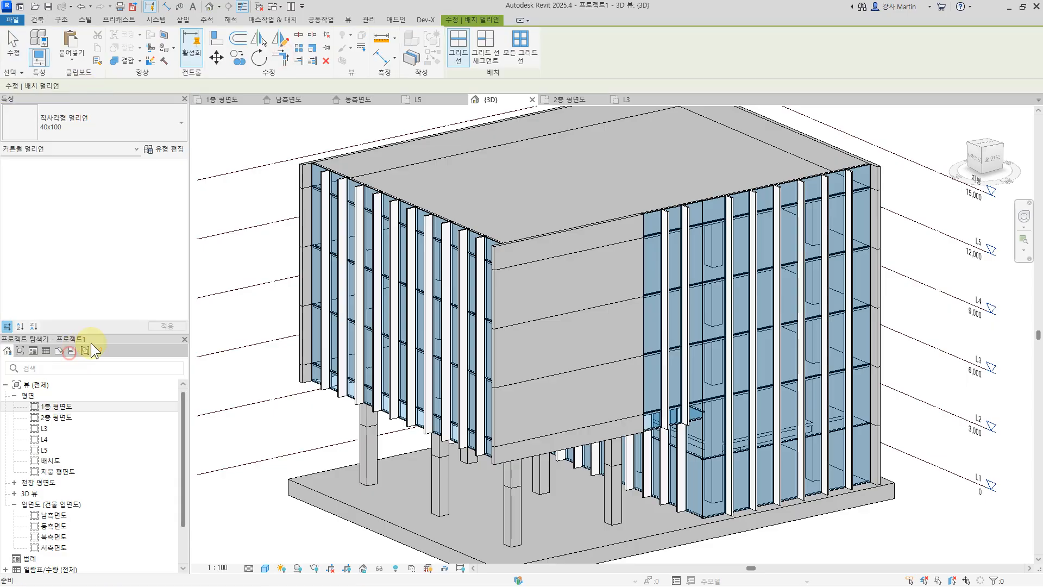
{"action": "left_click", "coordinate": [705, 440]}
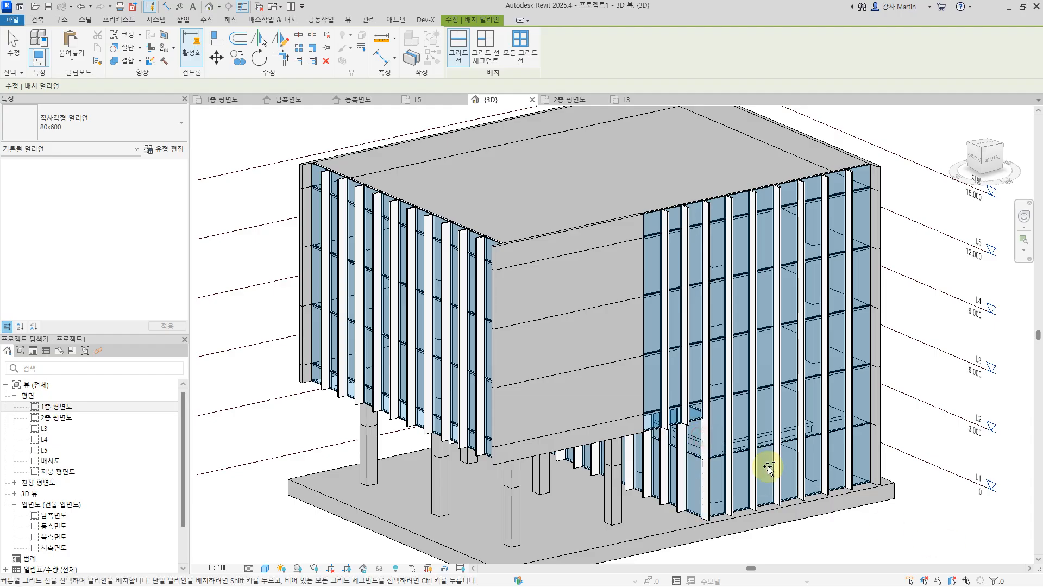
{"action": "key", "text": "Escape"}
{"action": "key", "text": "Escape"}
{"action": "middle_click_drag", "start_coordinate": [836, 326], "coordinate": [740, 438], "text": "shift"}
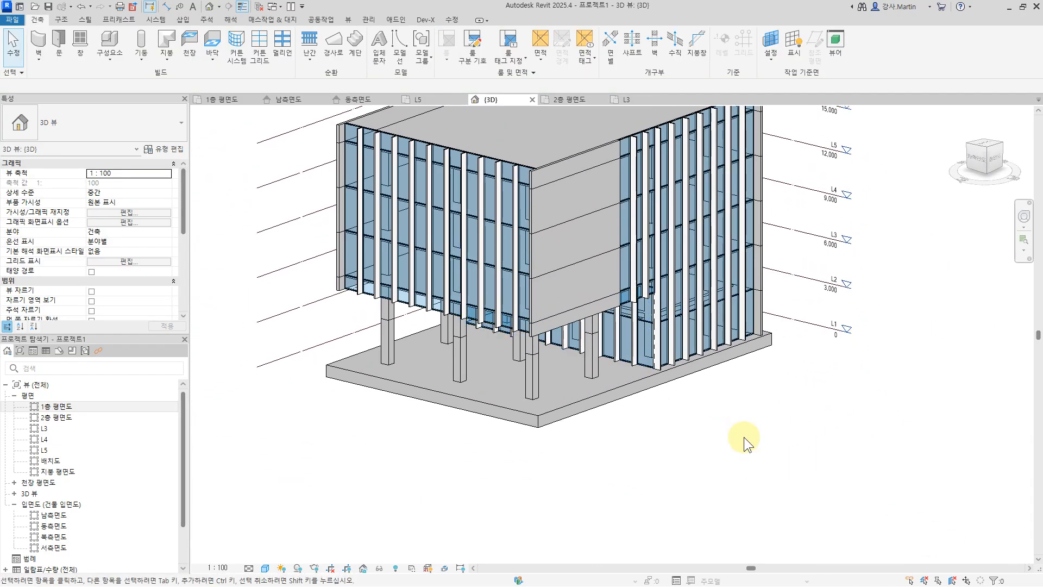
Step: Open the L3 floor plan and start an architectural wall beside the column grid
{"action": "double_click", "coordinate": [60, 429]}
{"action": "middle_click_drag", "start_coordinate": [761, 331], "coordinate": [517, 361]}
{"action": "middle_click_drag", "start_coordinate": [701, 328], "coordinate": [700, 327]}
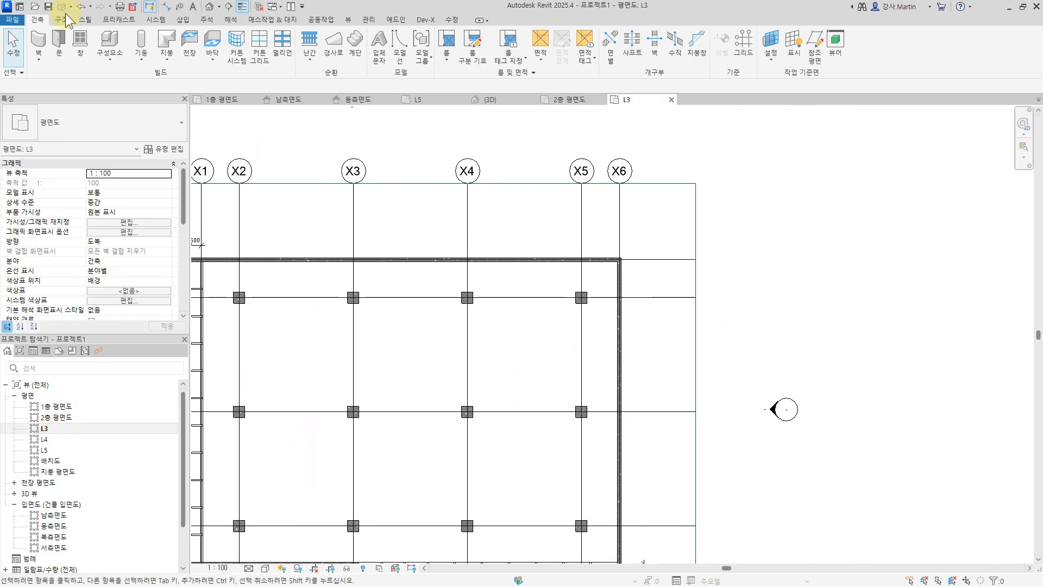
{"action": "left_click", "coordinate": [41, 60]}
{"action": "left_click", "coordinate": [67, 79]}
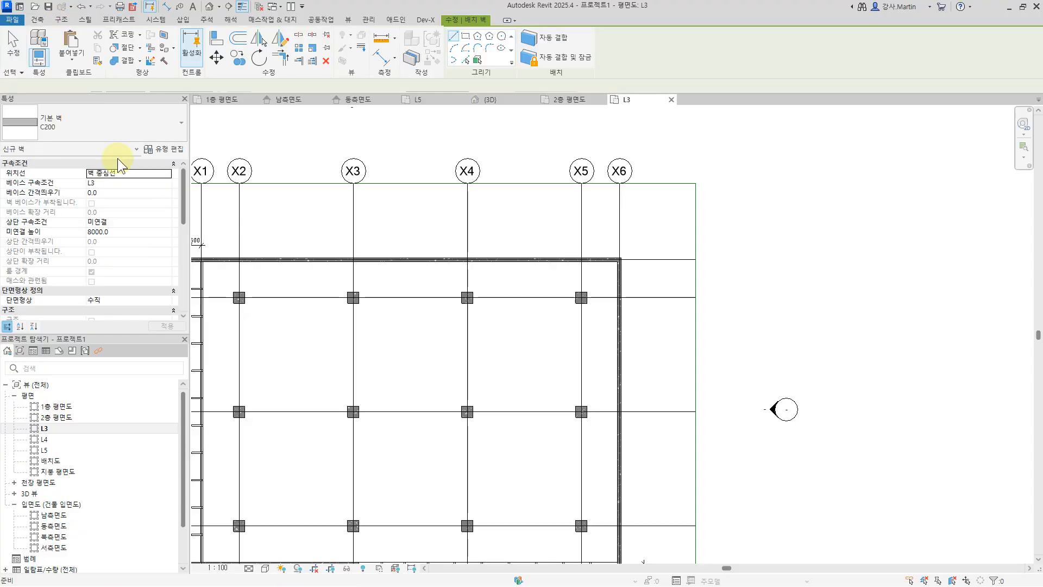
Step: Create a new basic wall type named W200 by duplicating 일반 - 90mm 벽돌
{"action": "left_click", "coordinate": [158, 148]}
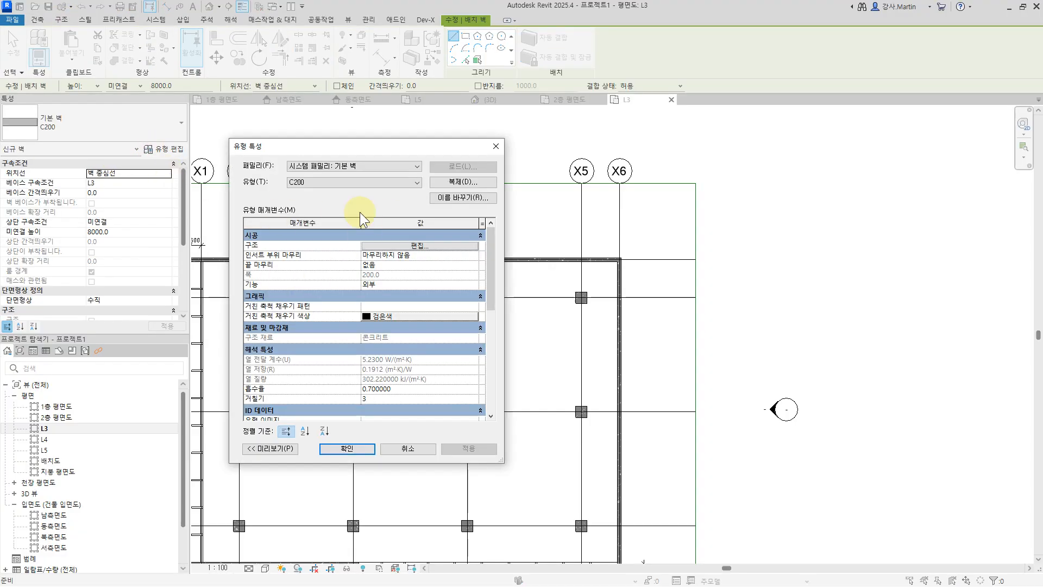
{"action": "left_click", "coordinate": [497, 146]}
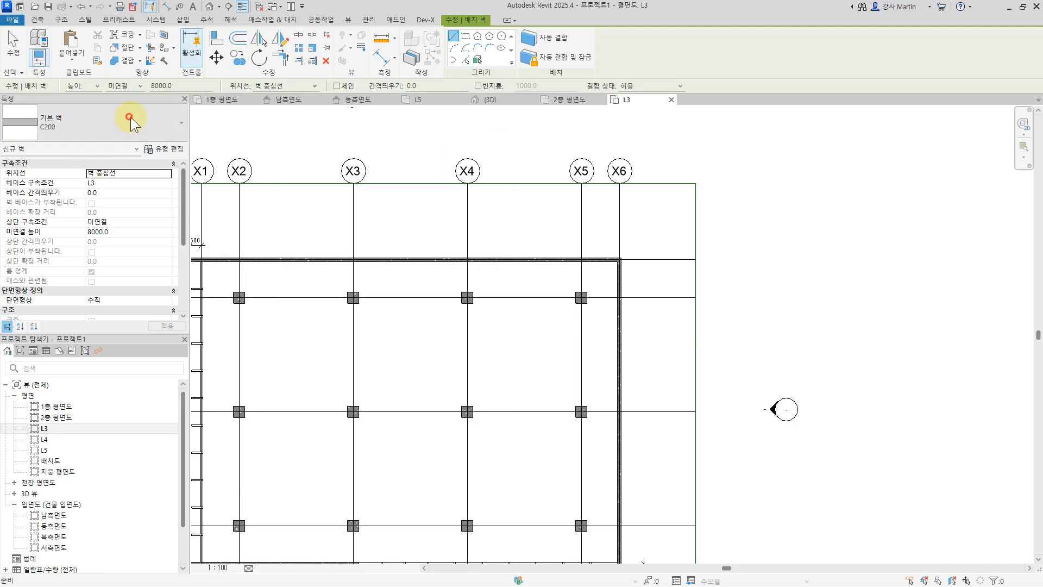
{"action": "left_click", "coordinate": [130, 120]}
{"action": "scroll", "coordinate": [136, 214], "scroll_direction": "down", "scroll_amount": 2}
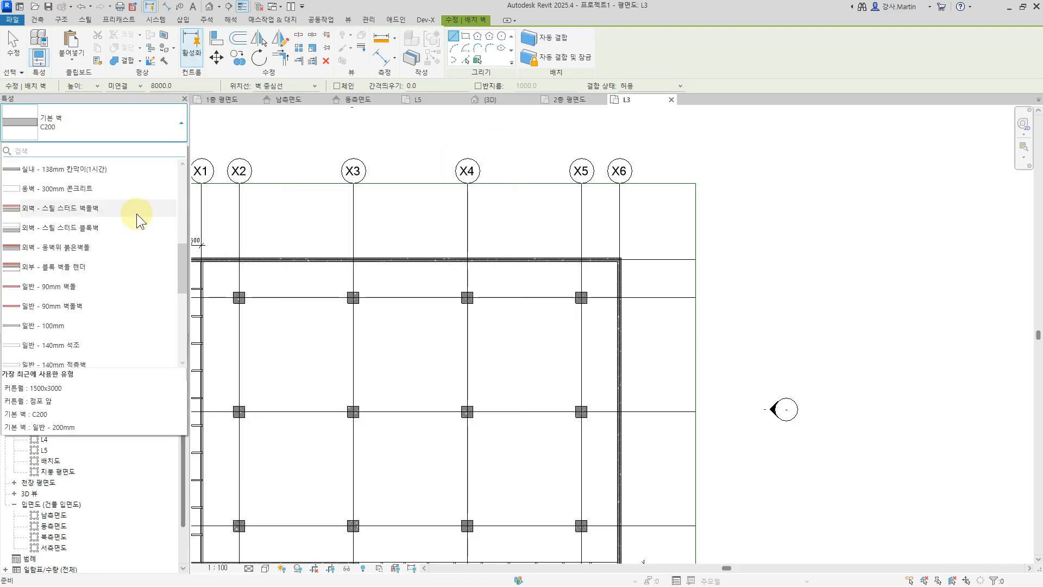
{"action": "left_click", "coordinate": [97, 288]}
{"action": "left_click", "coordinate": [171, 150]}
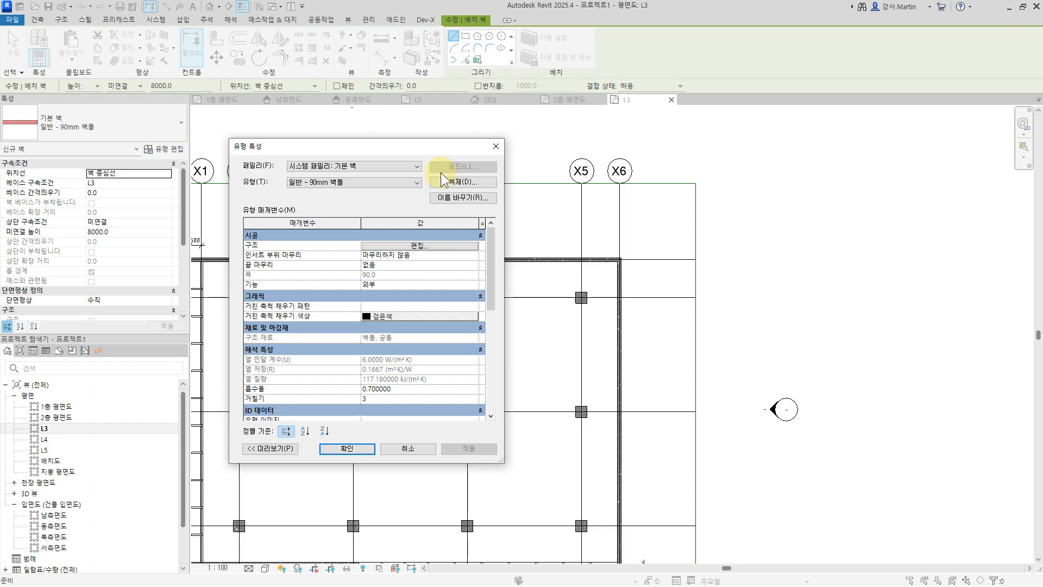
{"action": "left_click", "coordinate": [482, 182]}
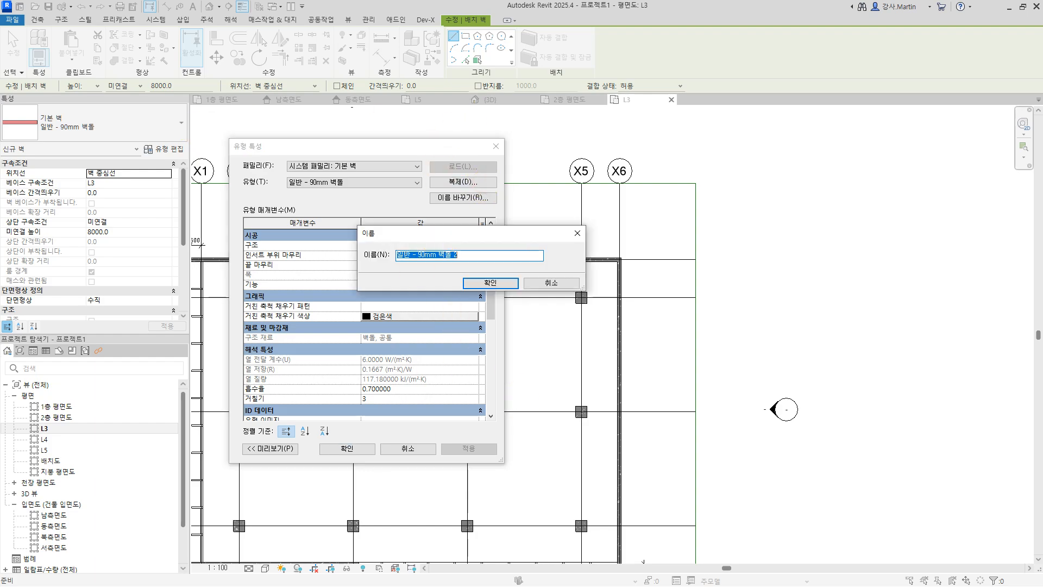
{"action": "type", "text": "W200"}
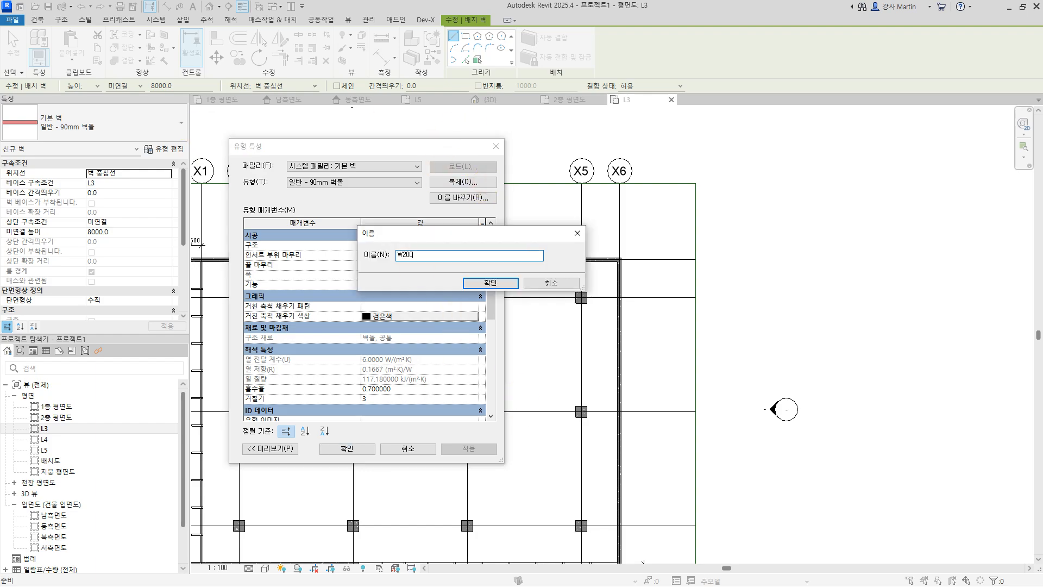
{"action": "left_click", "coordinate": [490, 283]}
Step: Set W200's structure layer to 200 thick and remove the foreground surface pattern from its 벽돌, 공통 material
{"action": "left_click", "coordinate": [468, 244]}
{"action": "left_click", "coordinate": [414, 253]}
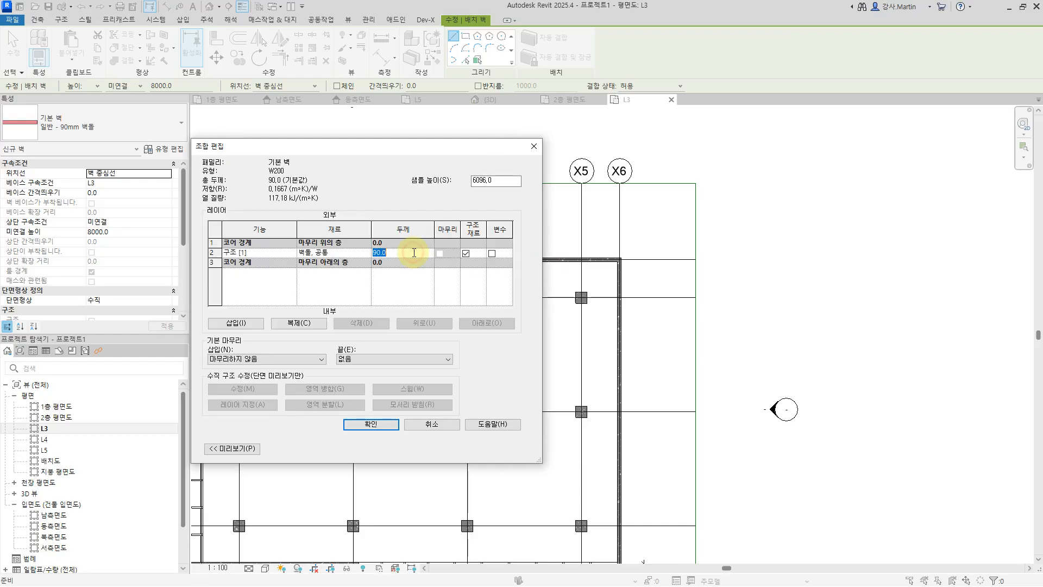
{"action": "left_click", "coordinate": [368, 252]}
{"action": "left_click", "coordinate": [367, 252]}
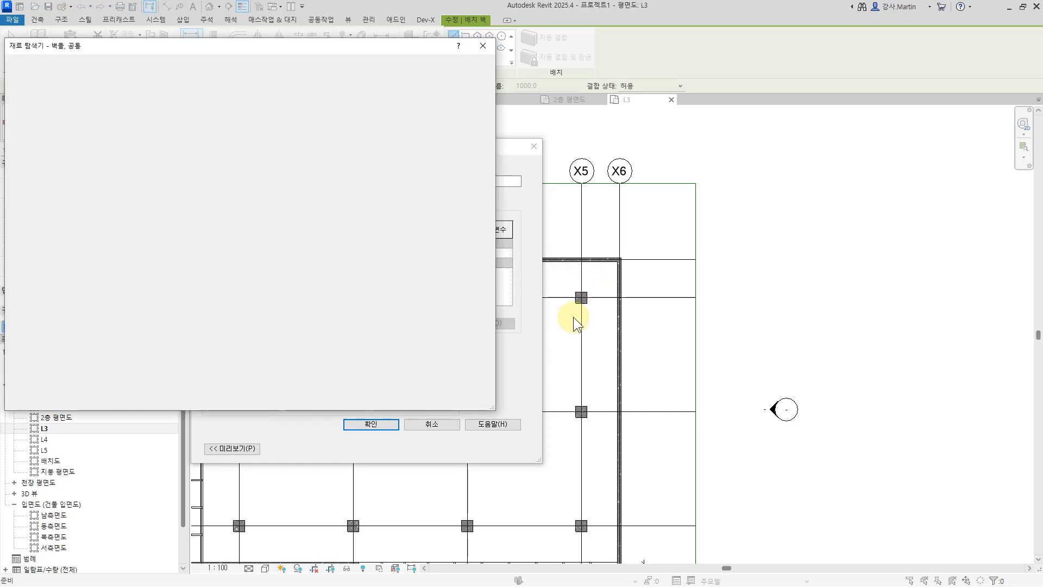
{"action": "left_click", "coordinate": [442, 182]}
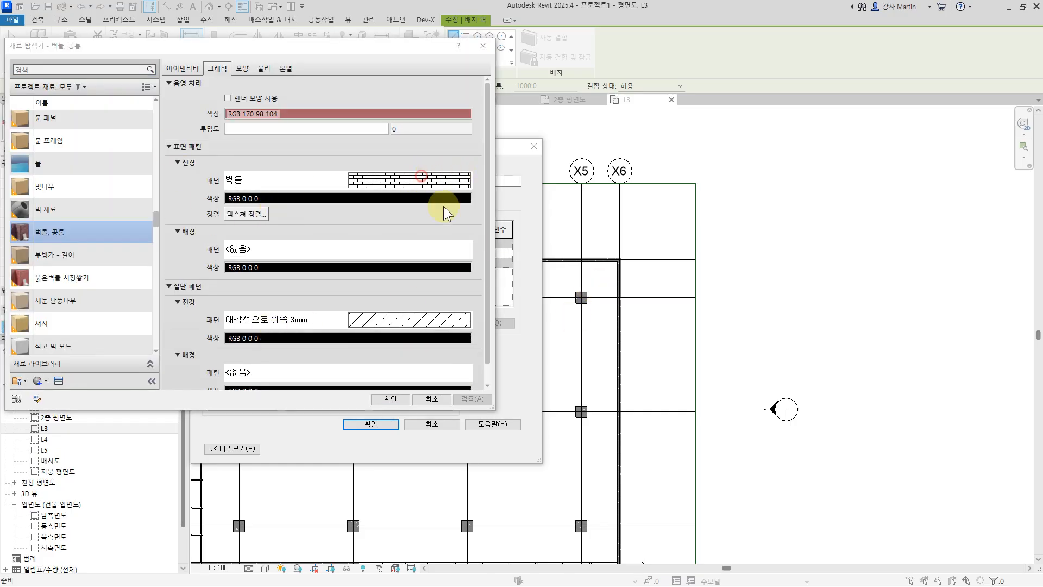
{"action": "scroll", "coordinate": [334, 245], "scroll_direction": "up", "scroll_amount": 2}
{"action": "left_click", "coordinate": [299, 194]}
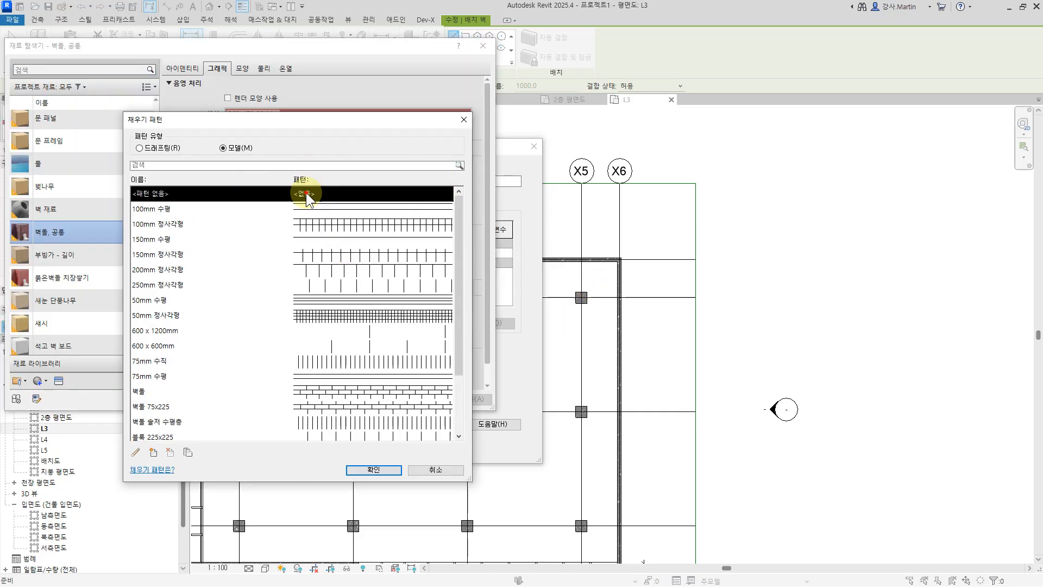
{"action": "left_click", "coordinate": [363, 471]}
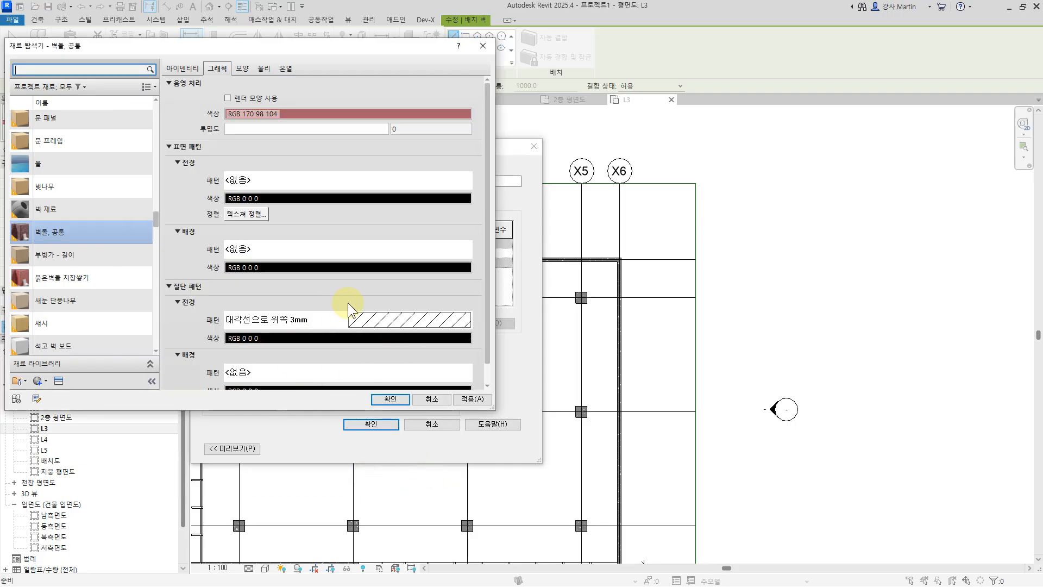
{"action": "scroll", "coordinate": [343, 347], "scroll_direction": "down", "scroll_amount": 1}
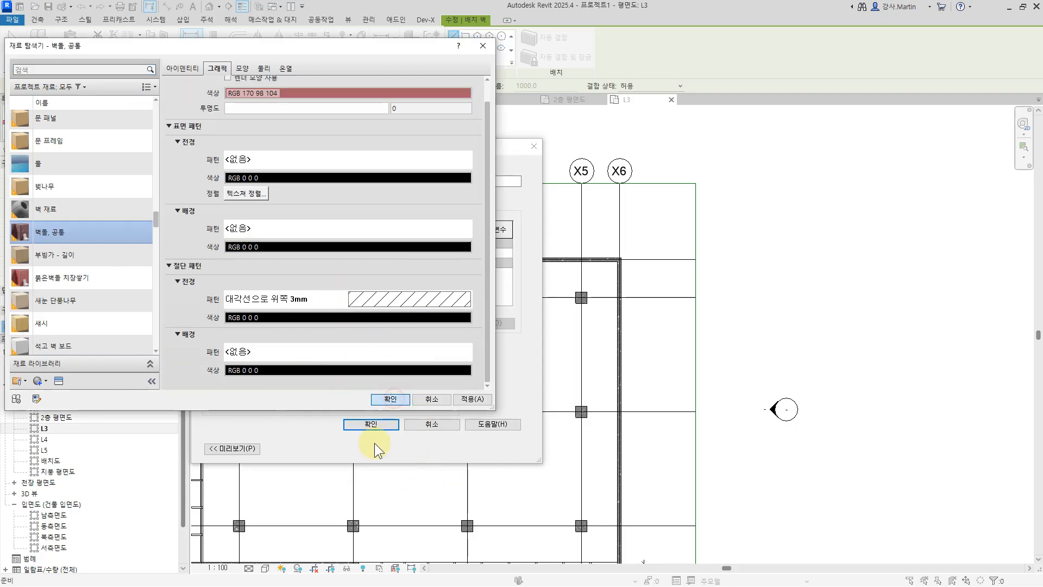
{"action": "left_click", "coordinate": [389, 399]}
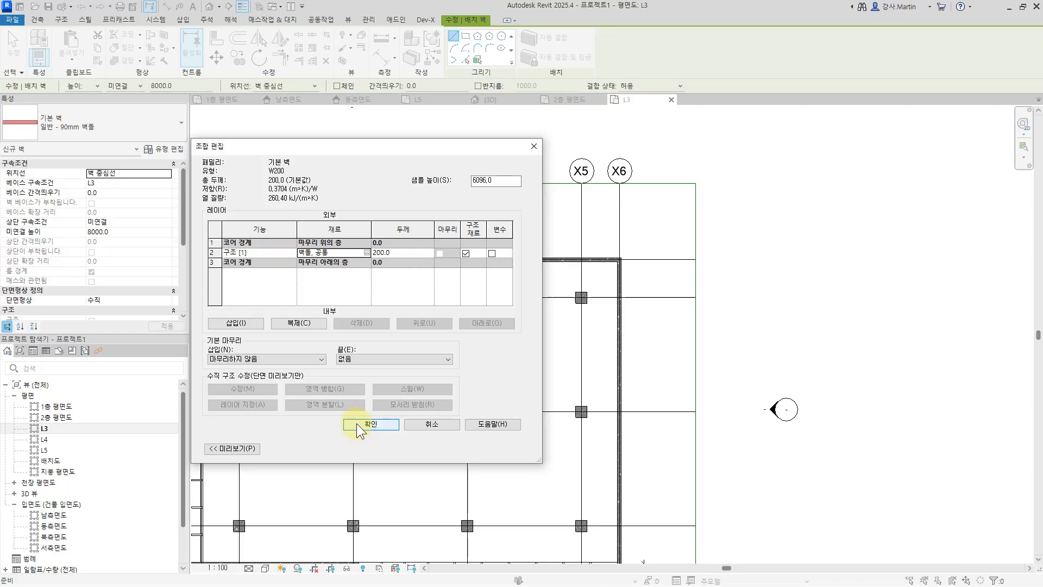
{"action": "left_click", "coordinate": [363, 425]}
{"action": "left_click", "coordinate": [384, 441]}
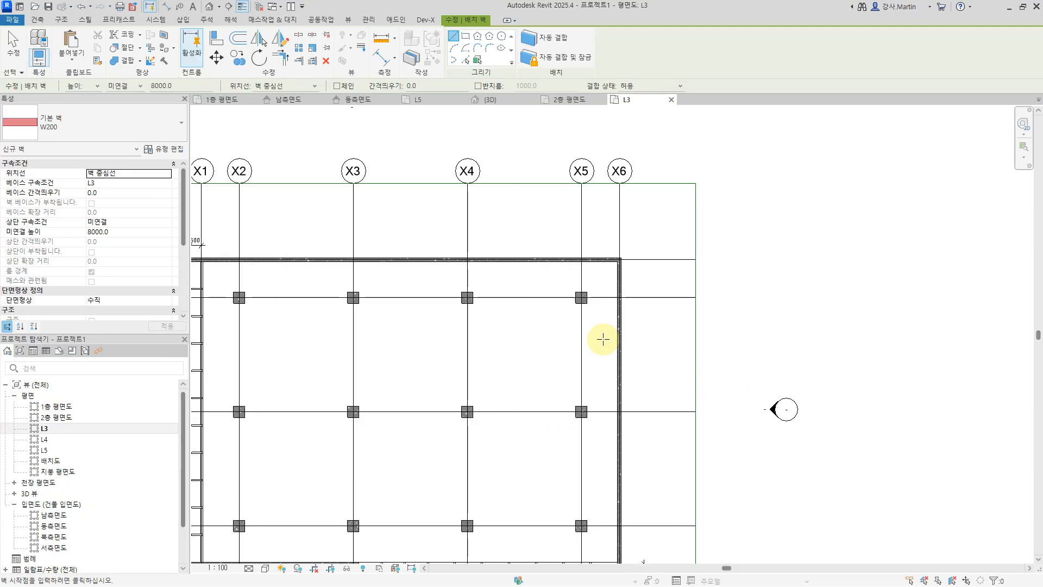
Step: Draw three vertical W200 walls and one slanted one between grids X4 and X5, with their height up to L4
{"action": "left_click", "coordinate": [131, 87]}
{"action": "left_click", "coordinate": [133, 123]}
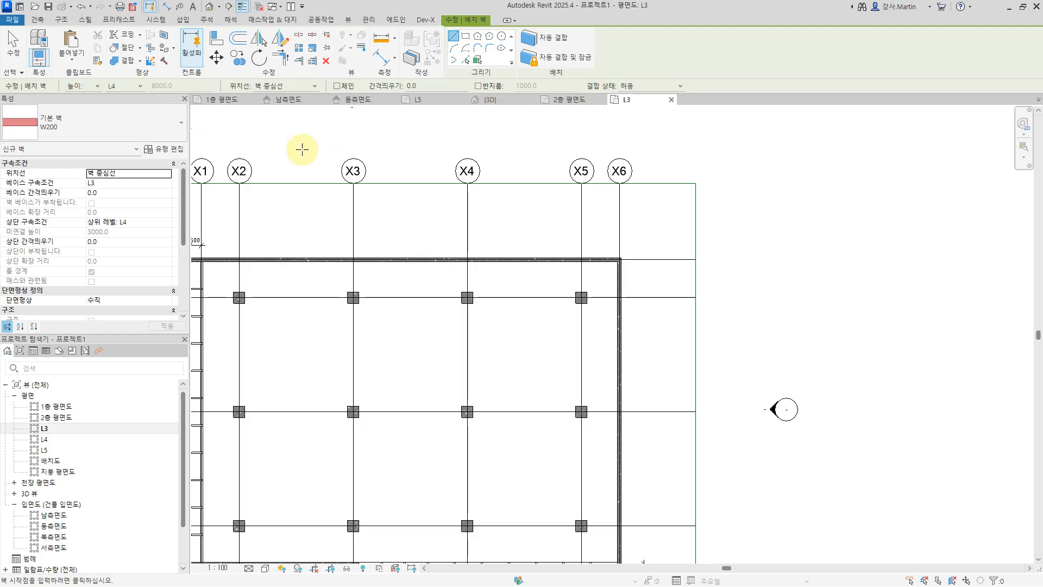
{"action": "left_click", "coordinate": [482, 278]}
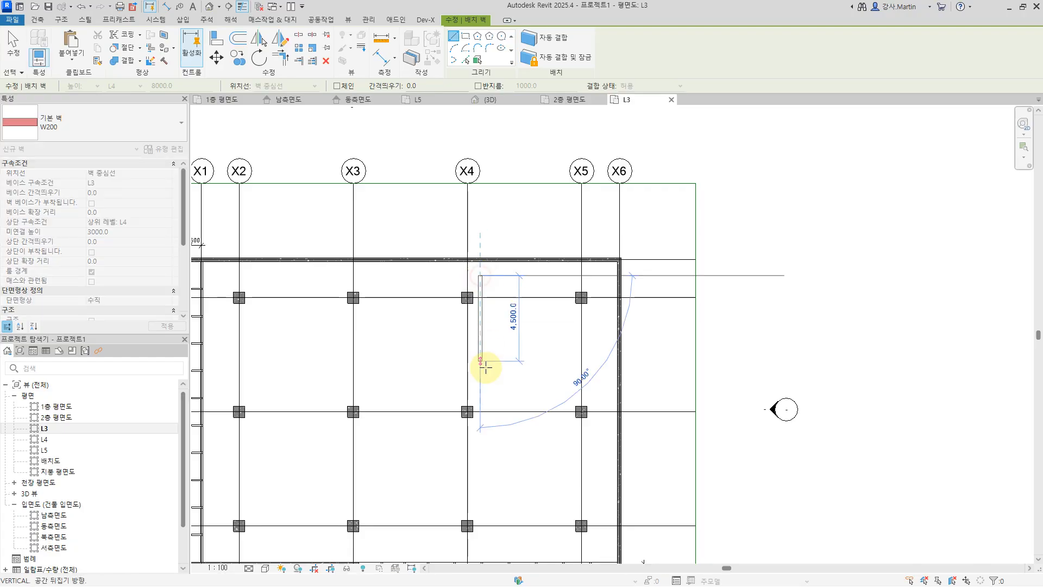
{"action": "left_click", "coordinate": [481, 365]}
{"action": "left_click", "coordinate": [539, 275]}
{"action": "left_click", "coordinate": [532, 347]}
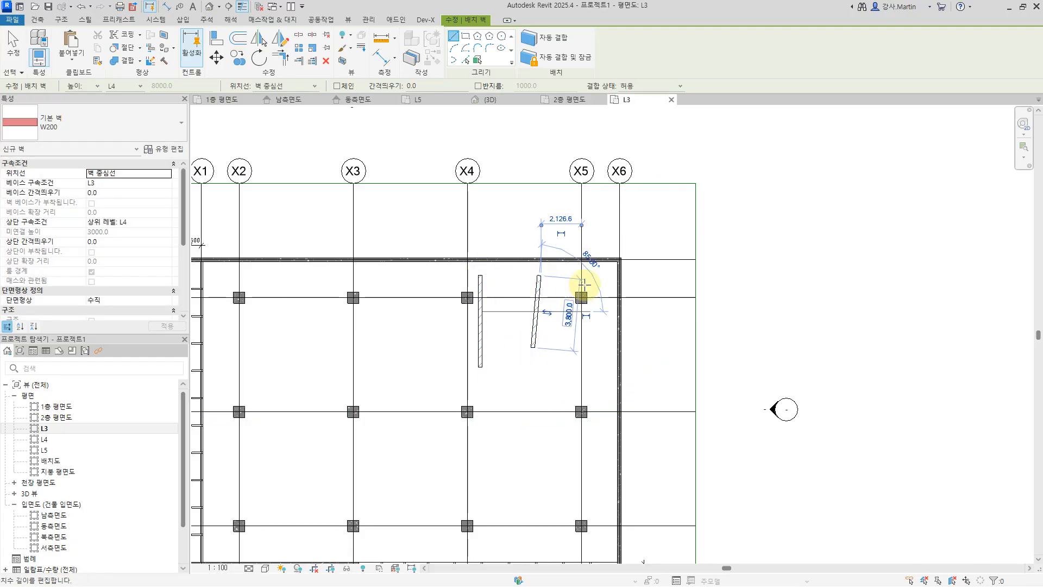
{"action": "left_click", "coordinate": [567, 275]}
{"action": "left_click", "coordinate": [568, 350]}
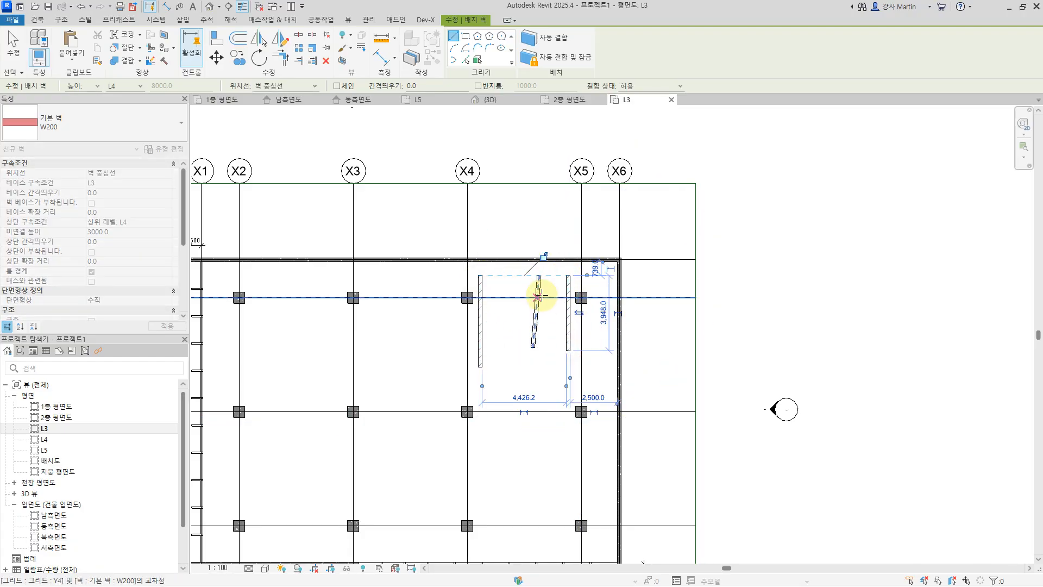
{"action": "left_click", "coordinate": [521, 275]}
{"action": "left_click", "coordinate": [524, 351]}
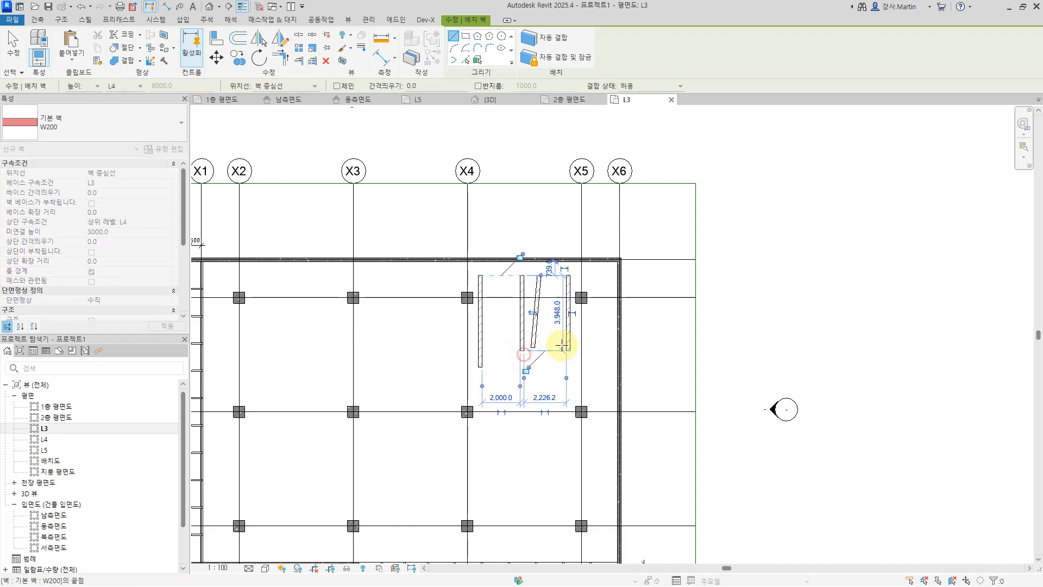
Step: Finish drawing walls and delete the slanted wall between the vertical ones
{"action": "key", "text": "Escape"}
{"action": "key", "text": "Escape"}
{"action": "left_click", "coordinate": [537, 293]}
{"action": "key", "text": "Delete"}
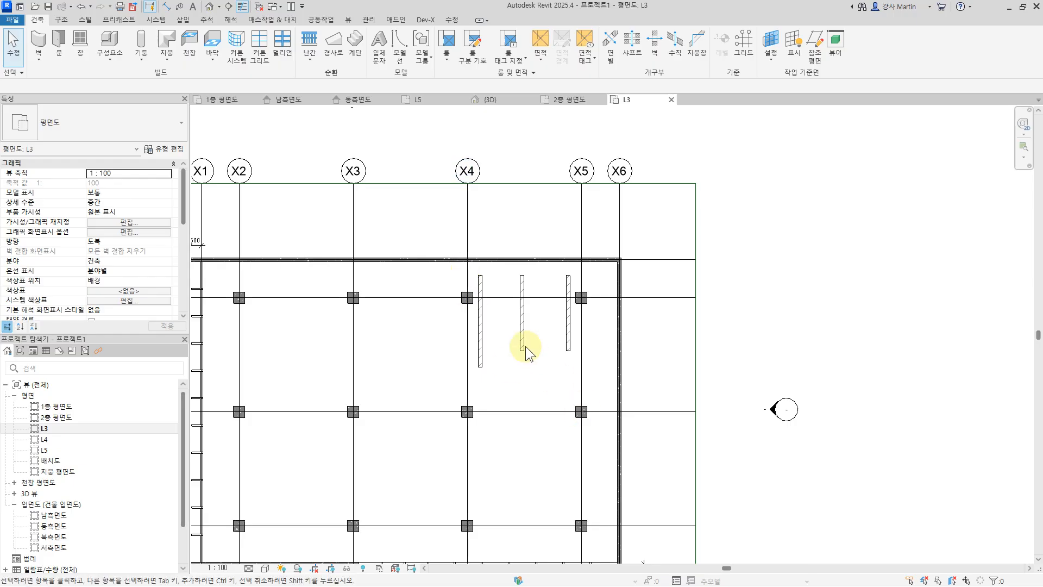
Step: Draw two horizontal W200 walls about 5,300 mm long, one crossing the two vertical walls nearest X5 and one just below them
{"action": "left_click", "coordinate": [519, 324]}
{"action": "right_click", "coordinate": [519, 323]}
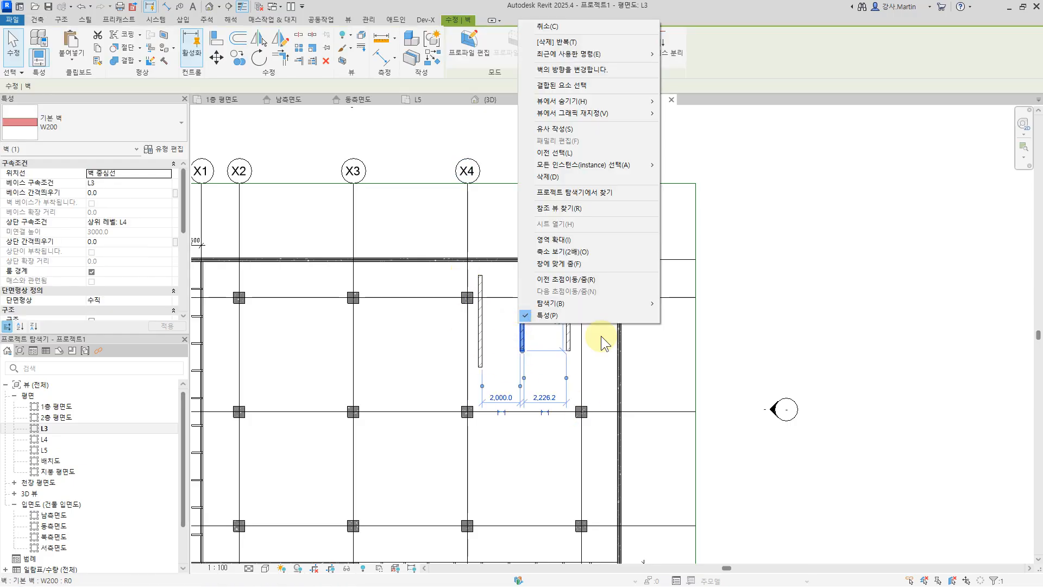
{"action": "left_click", "coordinate": [565, 130]}
{"action": "scroll", "coordinate": [543, 321], "scroll_direction": "up", "scroll_amount": 2}
{"action": "left_click", "coordinate": [477, 319]}
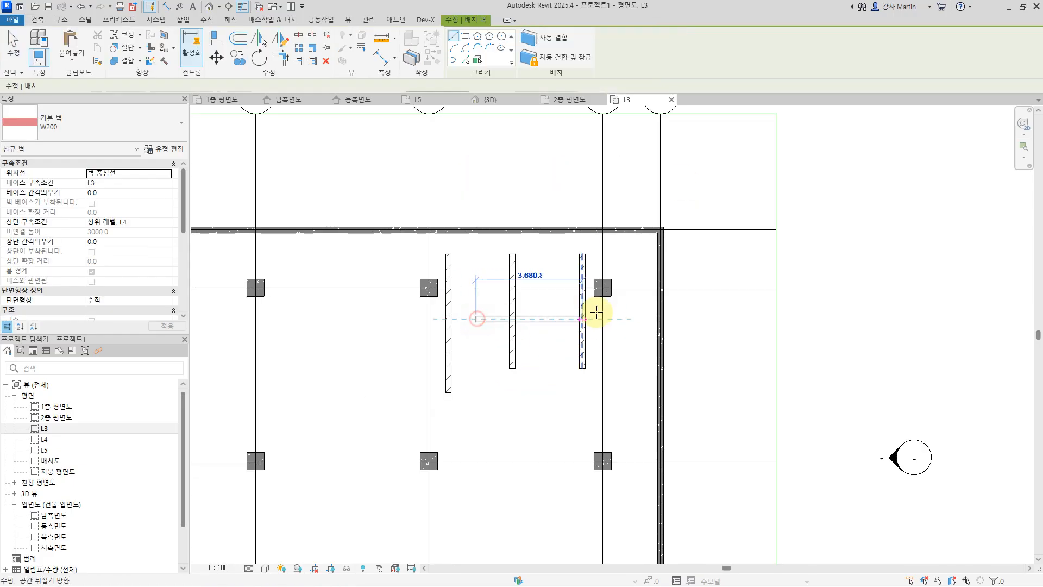
{"action": "left_click", "coordinate": [629, 319]}
{"action": "left_click", "coordinate": [478, 376]}
{"action": "left_click", "coordinate": [626, 375]}
{"action": "key", "text": "Escape"}
{"action": "key", "text": "Escape"}
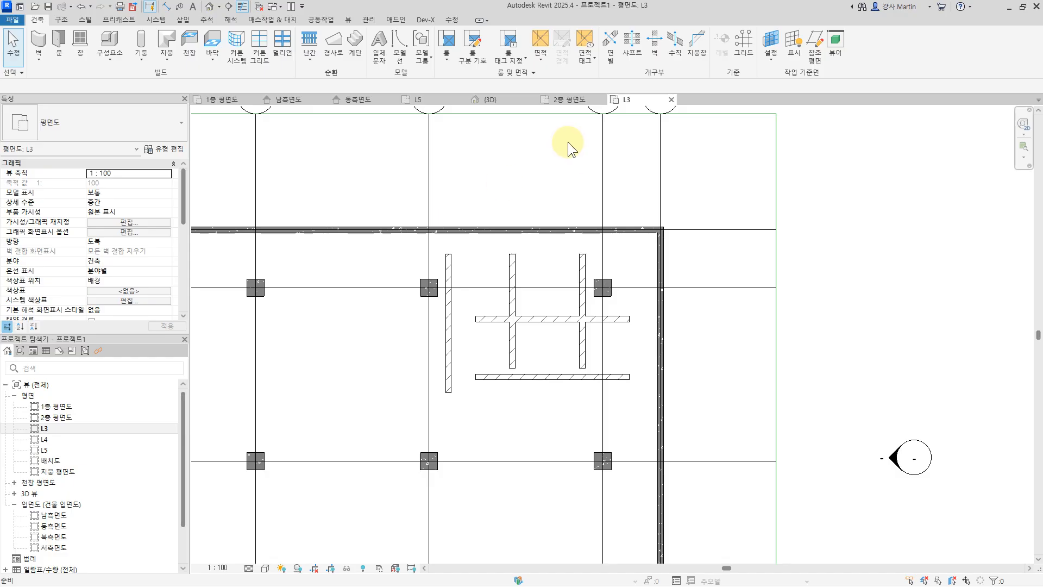
Step: Add an aligned dimension string above the plan across the three vertical W200 walls to grid X6
{"action": "left_click", "coordinate": [451, 19]}
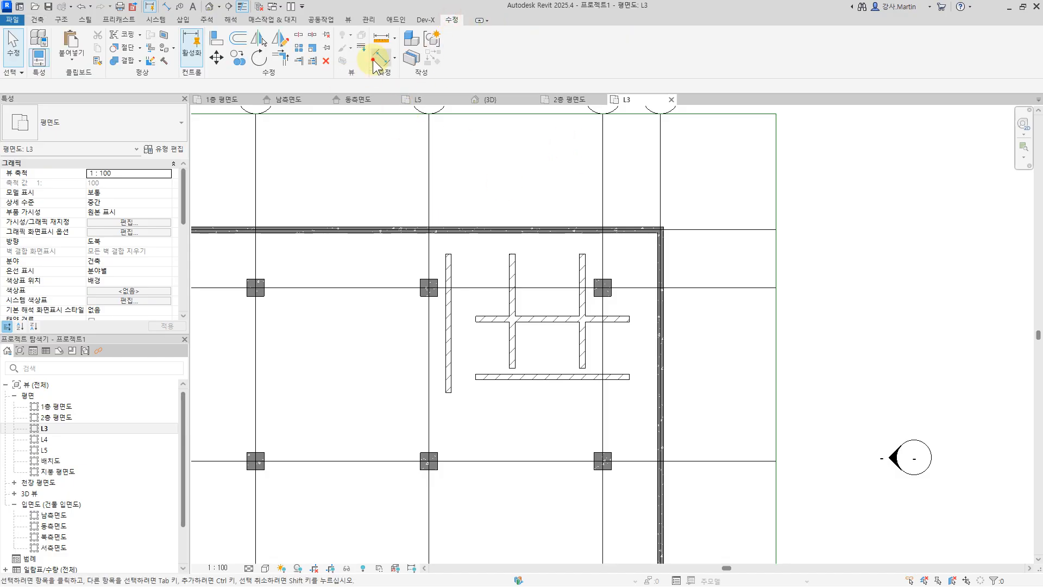
{"action": "left_click", "coordinate": [380, 57]}
{"action": "left_click", "coordinate": [449, 326]}
{"action": "left_click", "coordinate": [511, 339]}
{"action": "left_click", "coordinate": [587, 348]}
{"action": "left_click", "coordinate": [663, 195]}
{"action": "left_click", "coordinate": [693, 184]}
Step: Add a vertical dimension string beside the plan from the upper exterior wall line to both horizontal W200 walls
{"action": "left_click", "coordinate": [624, 317]}
{"action": "left_click", "coordinate": [625, 376]}
{"action": "left_click", "coordinate": [722, 375]}
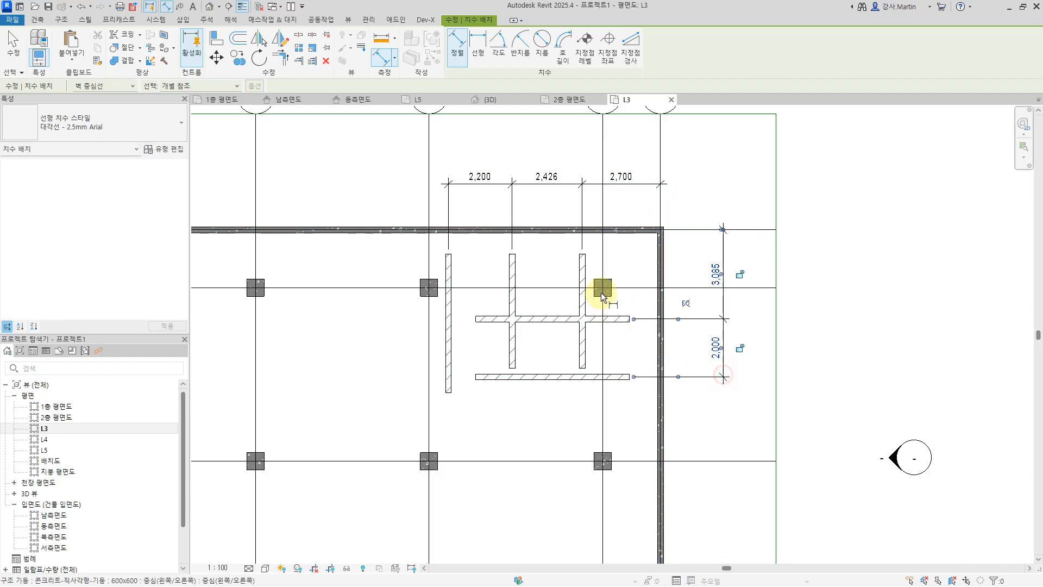
{"action": "key", "text": "Escape"}
{"action": "key", "text": "Escape"}
Step: Set the vertical wall near X5 2500 from grid X6 and the middle vertical wall 2500 from that wall
{"action": "left_click", "coordinate": [582, 293]}
{"action": "left_click", "coordinate": [618, 173]}
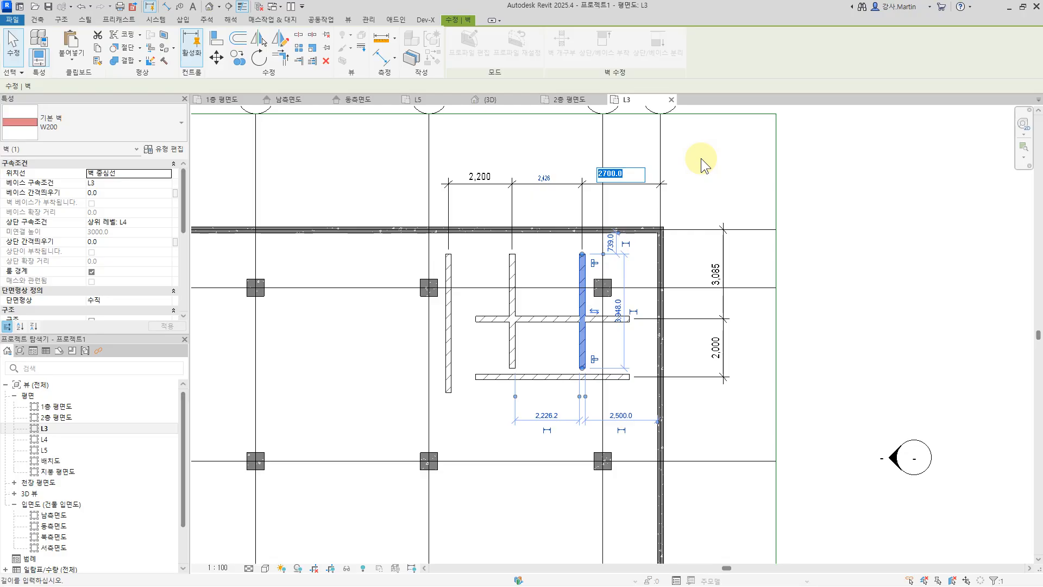
{"action": "type", "text": "2500"}
{"action": "key", "text": "Return"}
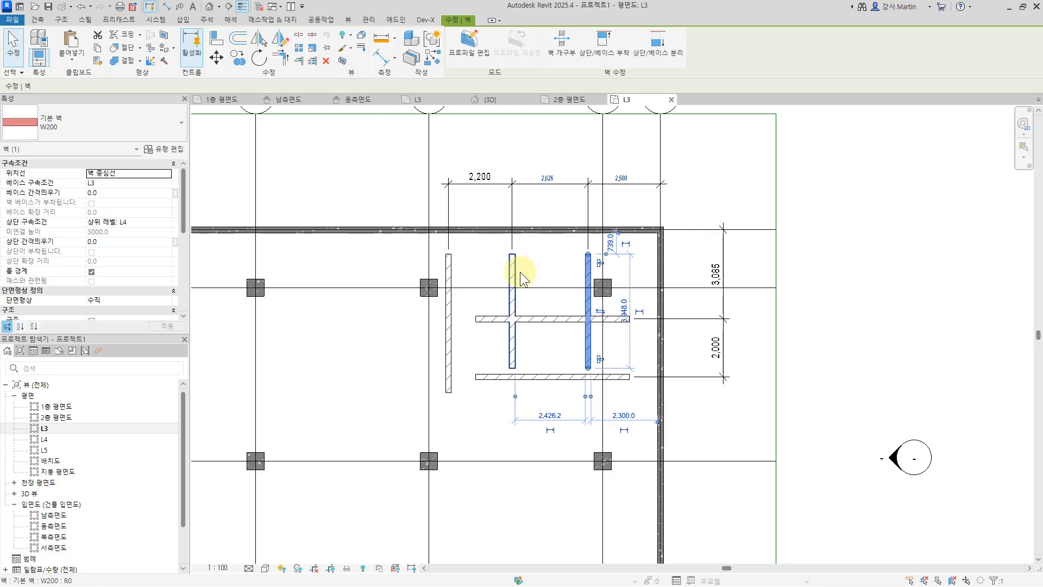
{"action": "left_click", "coordinate": [520, 271]}
{"action": "left_click", "coordinate": [546, 178]}
{"action": "type", "text": "2,500"}
{"action": "key", "text": "Return"}
Step: Align the centreline of the leftmost vertical W200 wall with grid X4
{"action": "left_click", "coordinate": [217, 38]}
{"action": "left_click", "coordinate": [429, 163]}
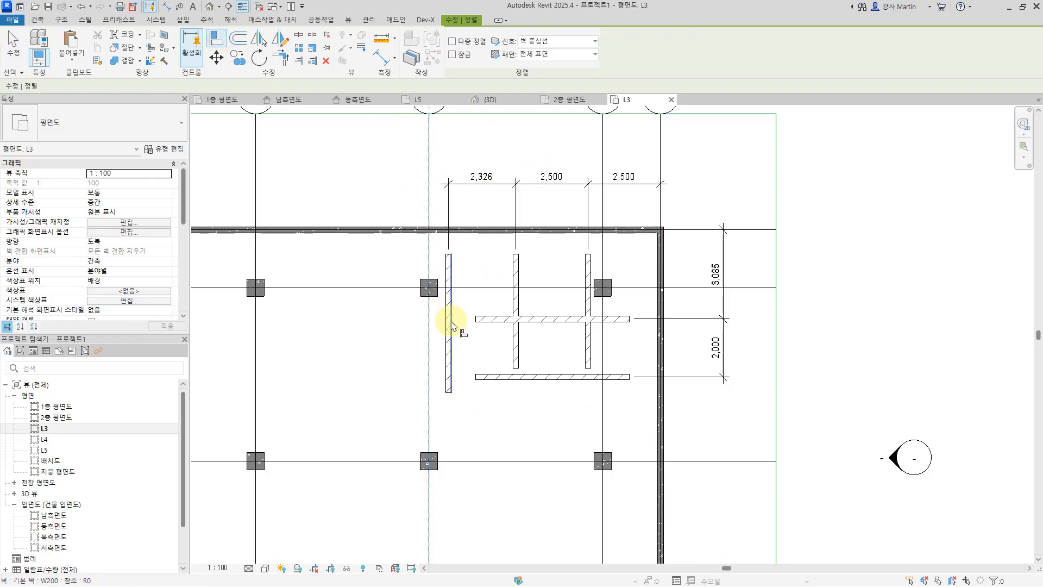
{"action": "scroll", "coordinate": [453, 325], "scroll_direction": "up", "scroll_amount": 3}
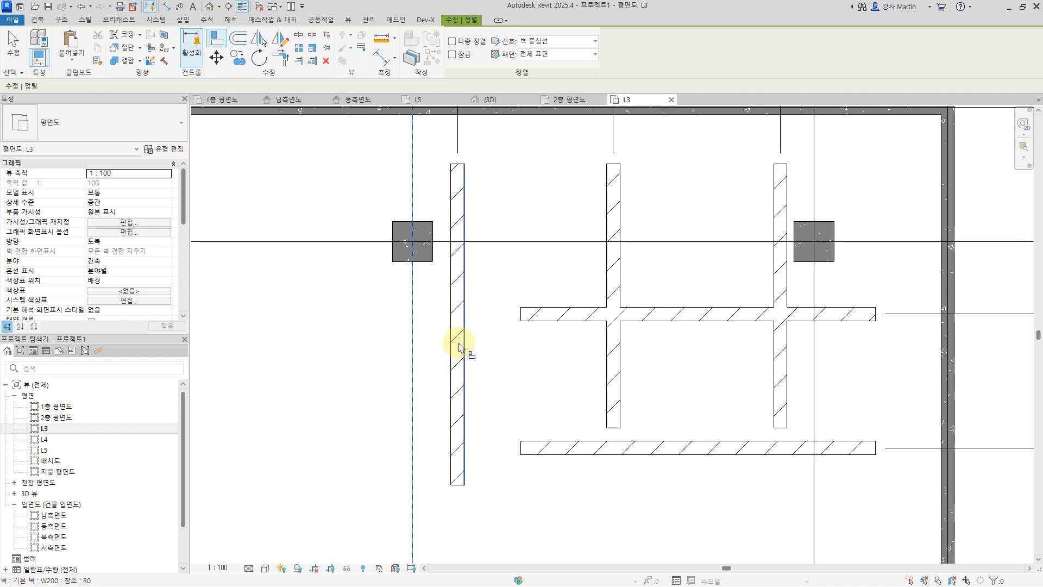
{"action": "left_click", "coordinate": [463, 349]}
{"action": "scroll", "coordinate": [533, 345], "scroll_direction": "down", "scroll_amount": 3}
{"action": "key", "text": "Escape"}
{"action": "key", "text": "Escape"}
Step: Place the first horizontal wall 3200 below the upper exterior wall line and the second one 1800 below the first
{"action": "left_click", "coordinate": [554, 320]}
{"action": "left_click", "coordinate": [748, 260]}
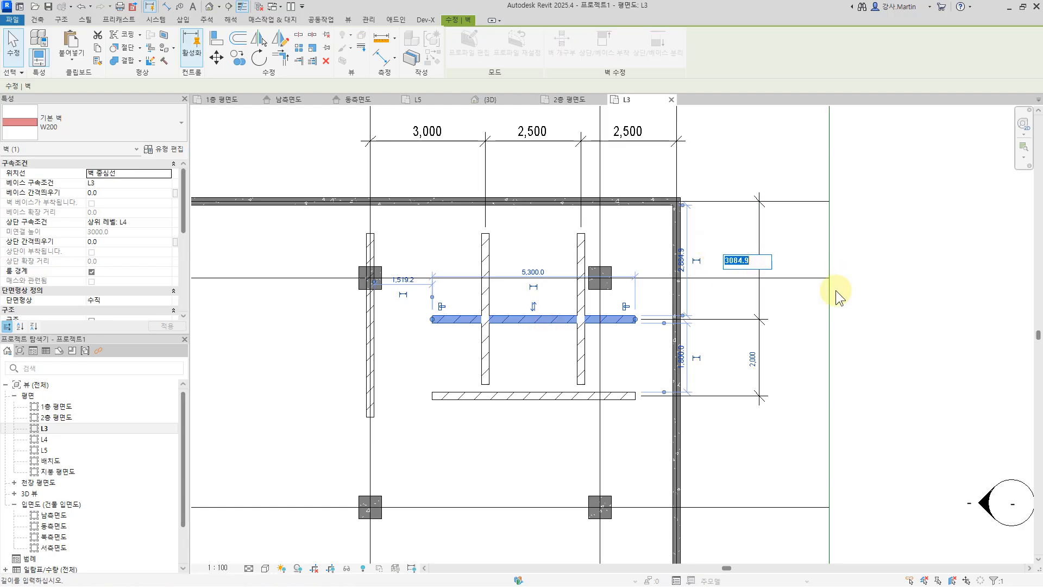
{"action": "type", "text": "3200"}
{"action": "key", "text": "Return"}
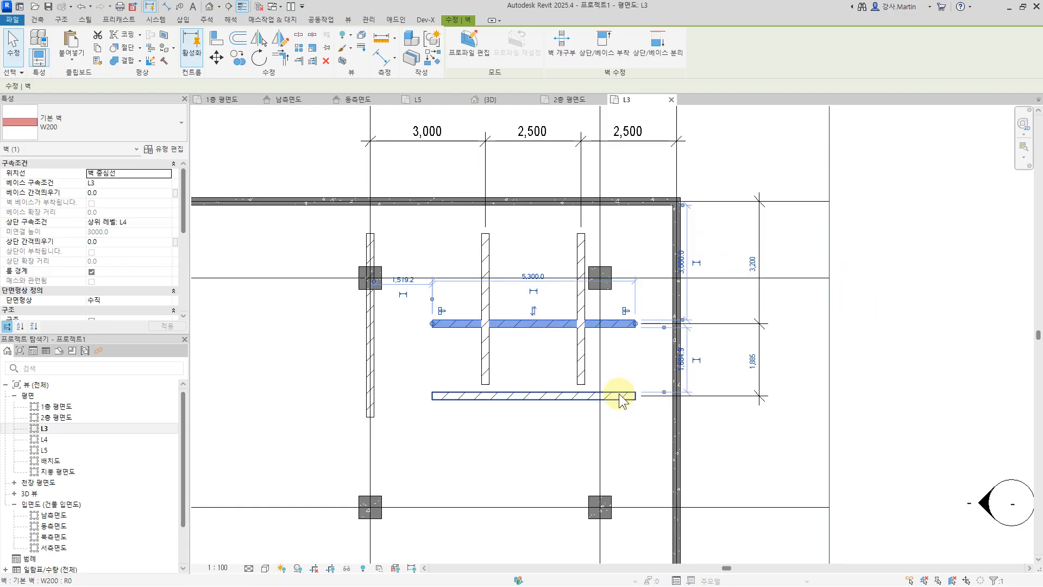
{"action": "left_click", "coordinate": [619, 395]}
{"action": "left_click", "coordinate": [752, 359]}
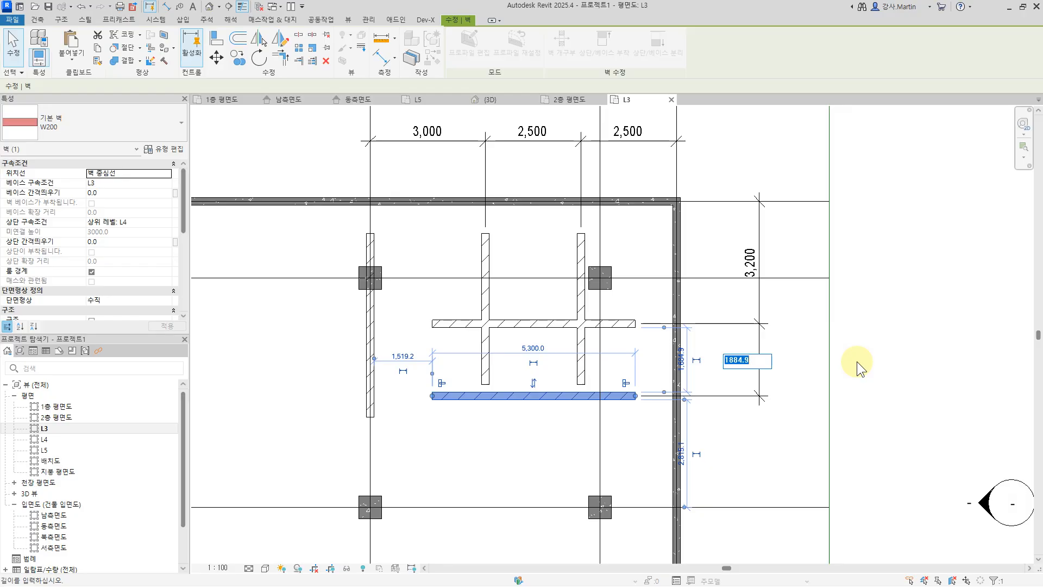
{"action": "type", "text": "1800"}
{"action": "key", "text": "Return"}
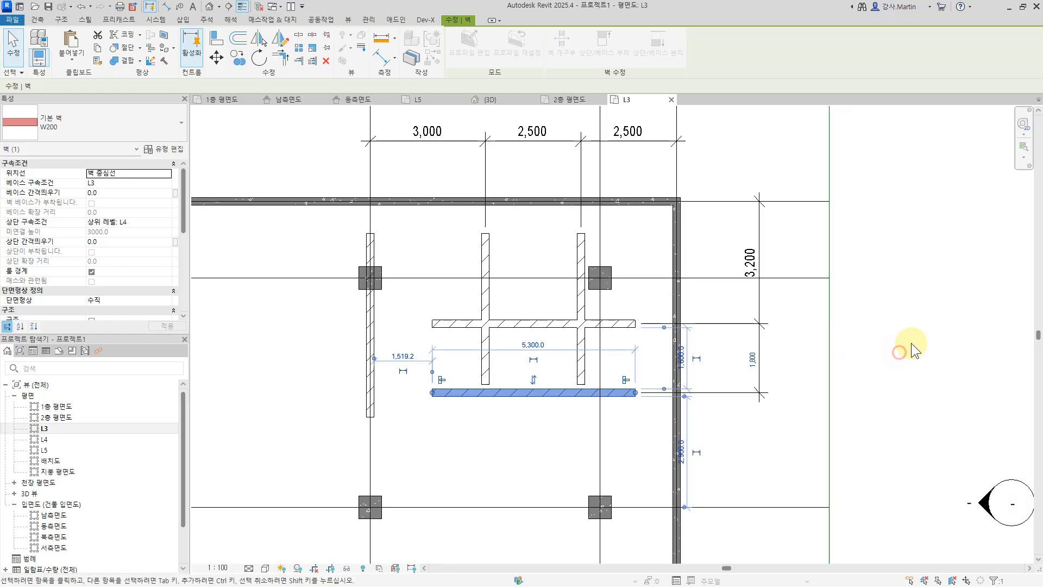
{"action": "left_click", "coordinate": [896, 337]}
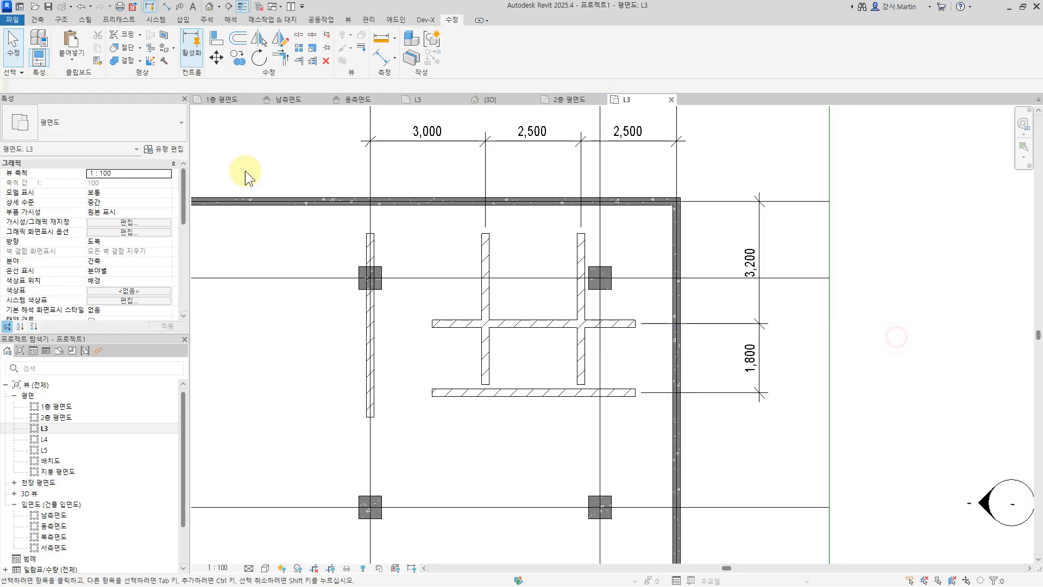
Step: Extend the vertical W200 wall on grid X4 to the inner face of the upper exterior wall
{"action": "left_click", "coordinate": [301, 61]}
{"action": "left_click", "coordinate": [438, 205]}
{"action": "left_click", "coordinate": [369, 235]}
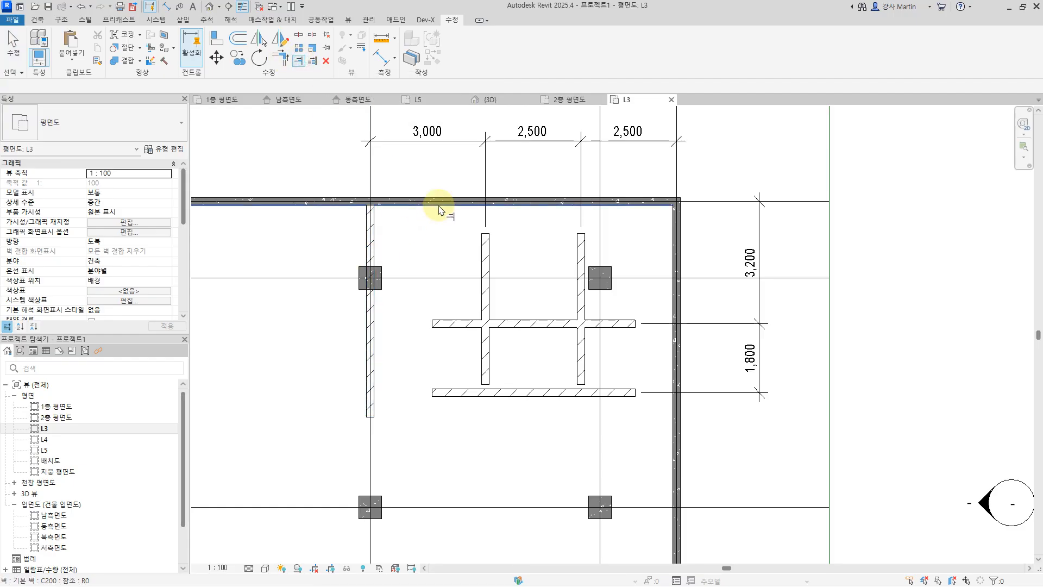
Step: Extend the two middle vertical walls to the upper exterior wall and both horizontal walls to the exterior wall on X6
{"action": "left_click", "coordinate": [485, 238]}
{"action": "left_click", "coordinate": [518, 206]}
{"action": "left_click", "coordinate": [584, 245]}
{"action": "left_click", "coordinate": [673, 238]}
{"action": "left_click", "coordinate": [631, 323]}
{"action": "left_click", "coordinate": [671, 382]}
{"action": "left_click", "coordinate": [631, 392]}
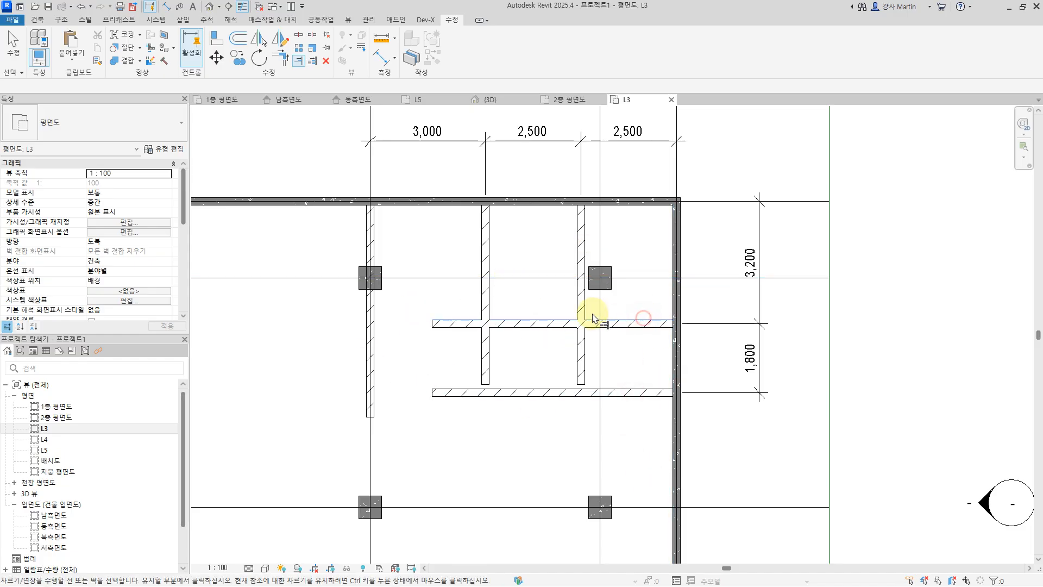
Step: Trim the vertical wall near X5 at the upper horizontal wall, that wall at the middle vertical wall, and the middle vertical wall at the lower horizontal wall
{"action": "left_click", "coordinate": [581, 298]}
{"action": "left_click", "coordinate": [513, 324]}
{"action": "left_click", "coordinate": [524, 392]}
{"action": "left_click", "coordinate": [485, 361]}
{"action": "middle_click_drag", "start_coordinate": [565, 373], "coordinate": [606, 369]}
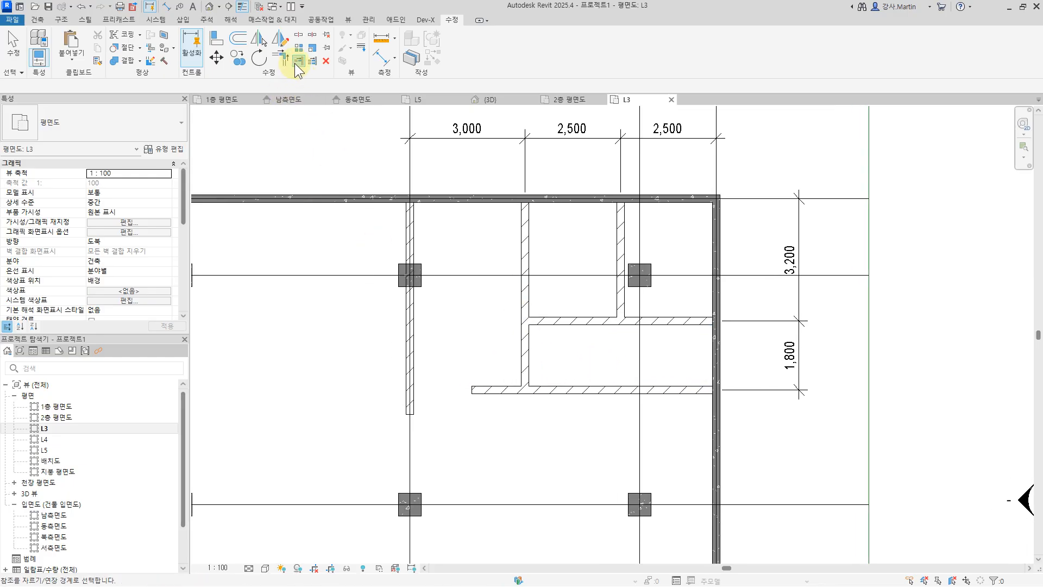
{"action": "key", "text": "Escape"}
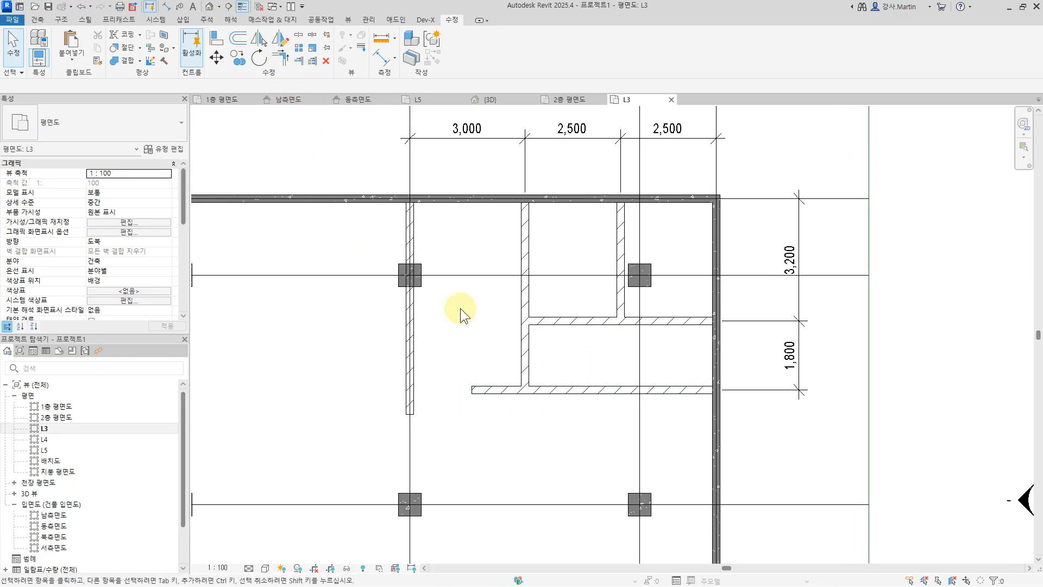
Step: Join the lower horizontal W200 wall and the vertical wall on X4 with a curved fillet wall of radius 1200
{"action": "left_click", "coordinate": [484, 389]}
{"action": "right_click", "coordinate": [484, 390]}
{"action": "left_click", "coordinate": [549, 195]}
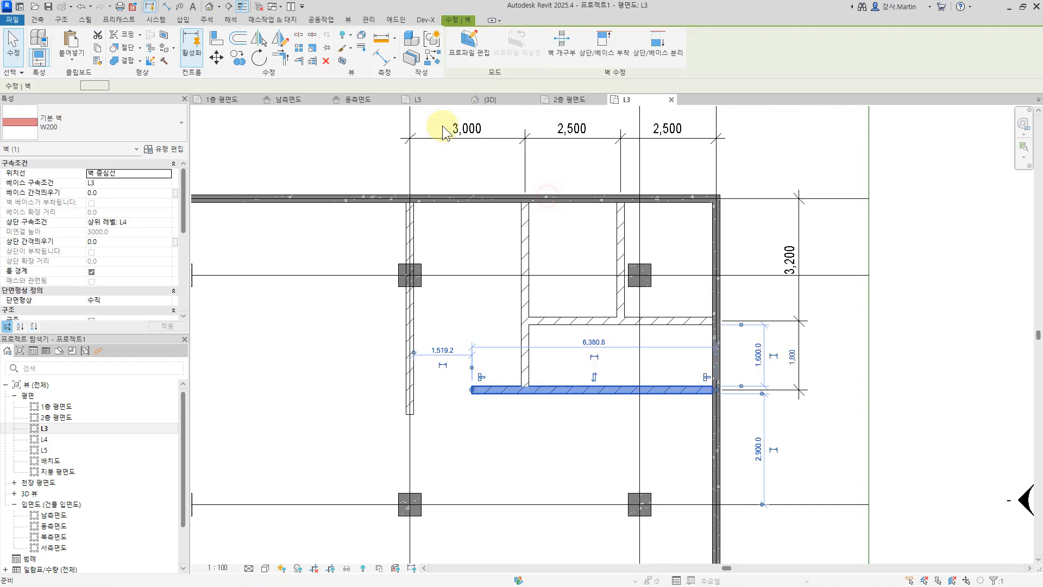
{"action": "left_click", "coordinate": [481, 390]}
{"action": "left_click", "coordinate": [414, 323]}
{"action": "left_click", "coordinate": [432, 363]}
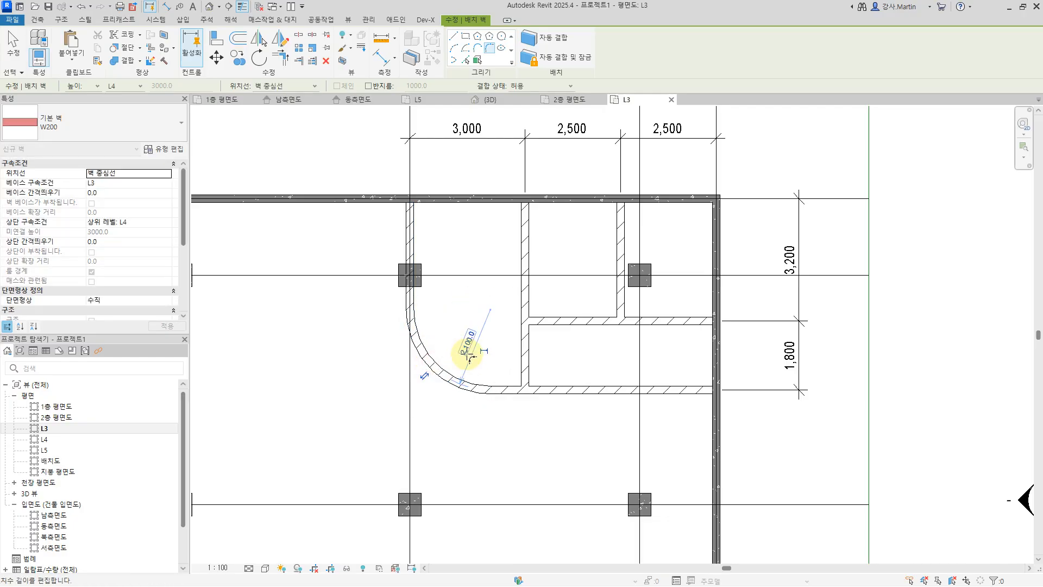
{"action": "type", "text": "1200"}
{"action": "key", "text": "Return"}
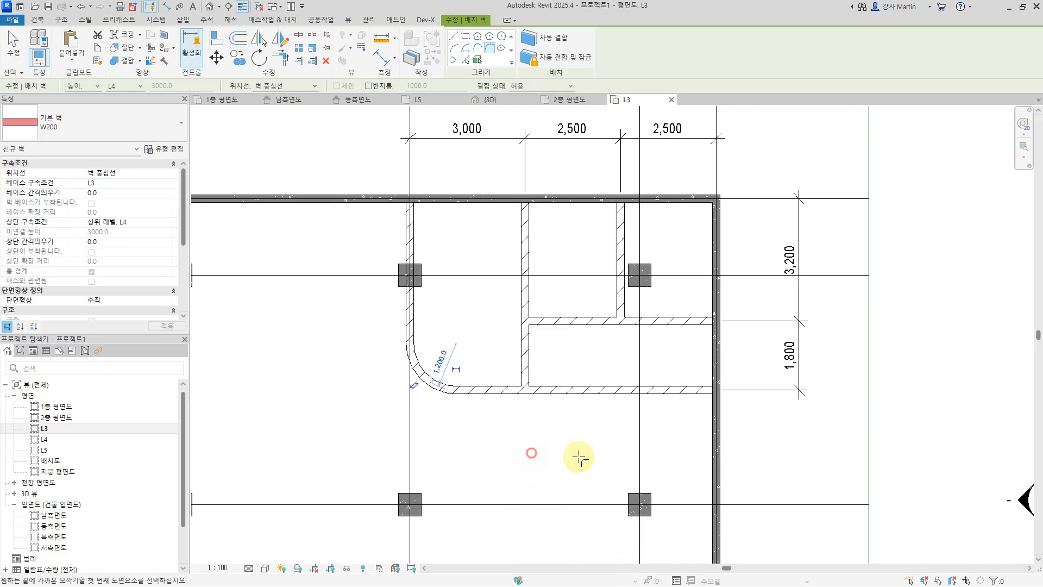
{"action": "key", "text": "Escape"}
{"action": "key", "text": "Escape"}
Step: Place four 목재 외여닫이문 0800 x 2100mm doors, two in the upper horizontal interior wall and two in the lower one
{"action": "scroll", "coordinate": [699, 340], "scroll_direction": "down", "scroll_amount": 4}
{"action": "scroll", "coordinate": [540, 419], "scroll_direction": "up", "scroll_amount": 4}
{"action": "middle_click_drag", "start_coordinate": [665, 369], "coordinate": [603, 375]}
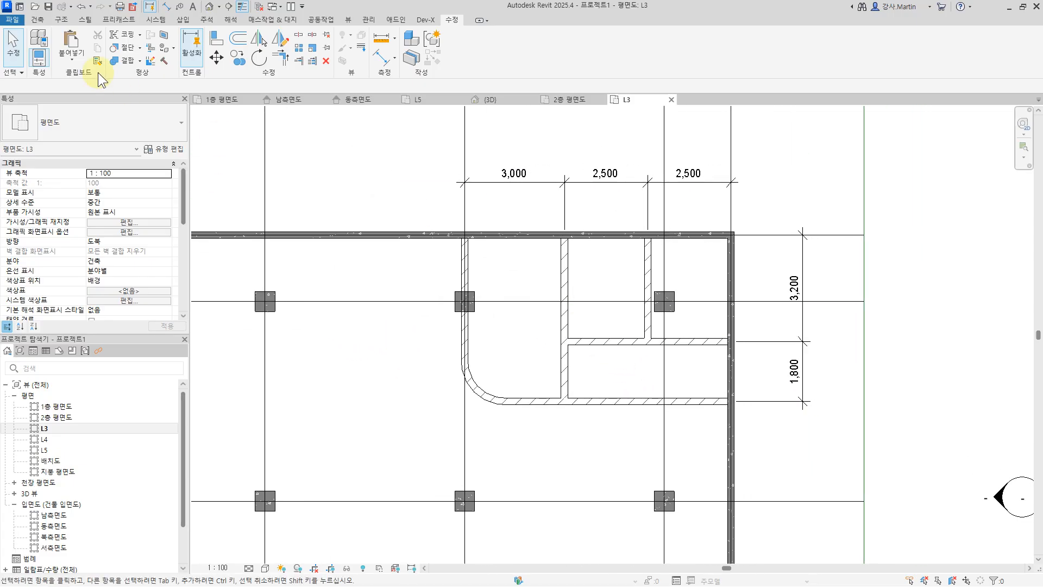
{"action": "left_click", "coordinate": [37, 22]}
{"action": "left_click", "coordinate": [63, 54]}
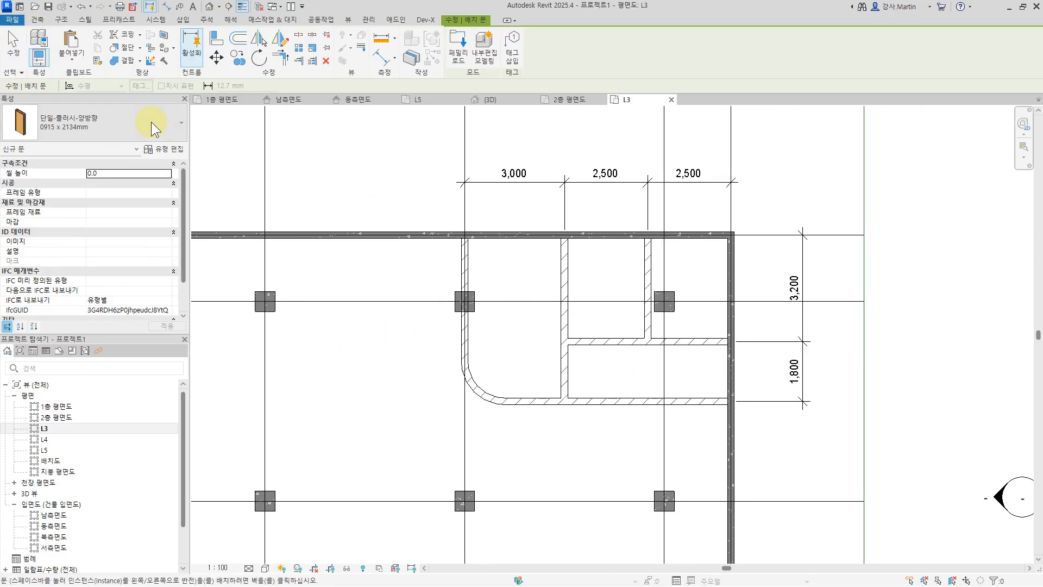
{"action": "left_click", "coordinate": [151, 121]}
{"action": "scroll", "coordinate": [91, 252], "scroll_direction": "down", "scroll_amount": 3}
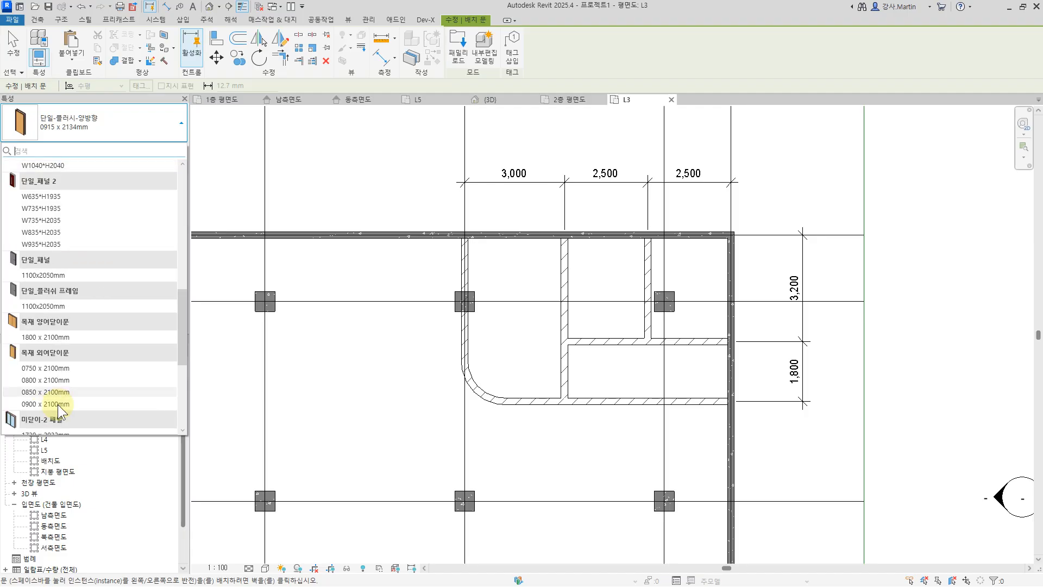
{"action": "left_click", "coordinate": [74, 380]}
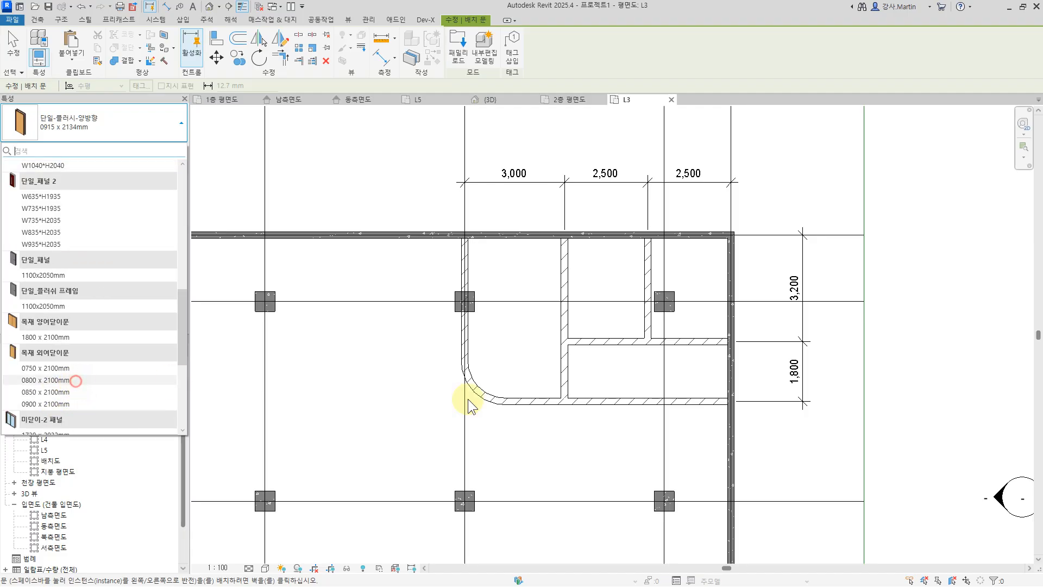
{"action": "scroll", "coordinate": [489, 407], "scroll_direction": "up", "scroll_amount": 5}
{"action": "mouse_move", "coordinate": [632, 340]}
{"action": "middle_mouse_down"}
{"action": "mouse_move", "coordinate": [578, 367]}
{"action": "mouse_move", "coordinate": [484, 338]}
{"action": "middle_mouse_up"}
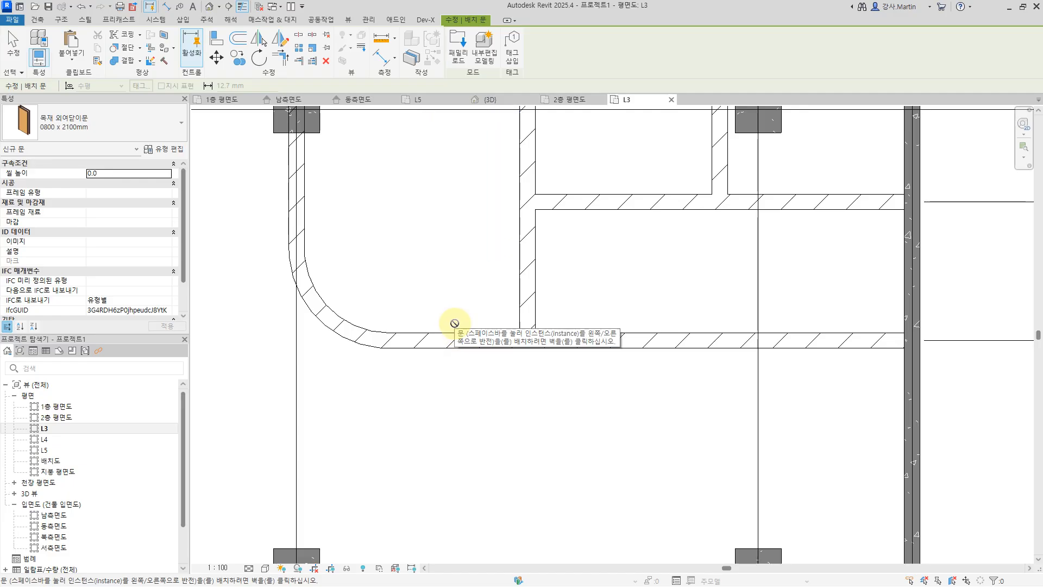
{"action": "left_click", "coordinate": [467, 332]}
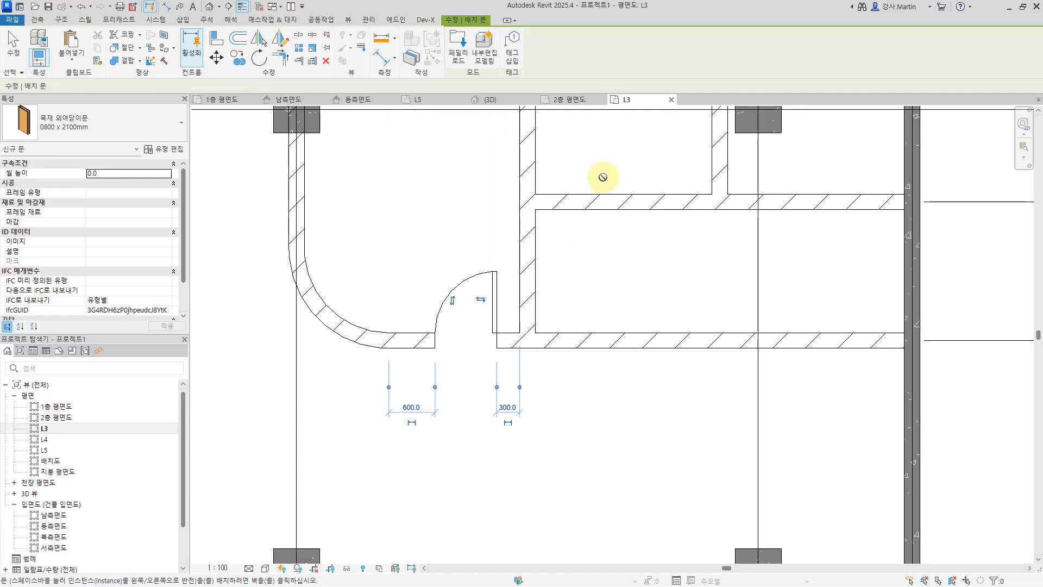
{"action": "left_click", "coordinate": [581, 196]}
{"action": "left_click", "coordinate": [868, 197]}
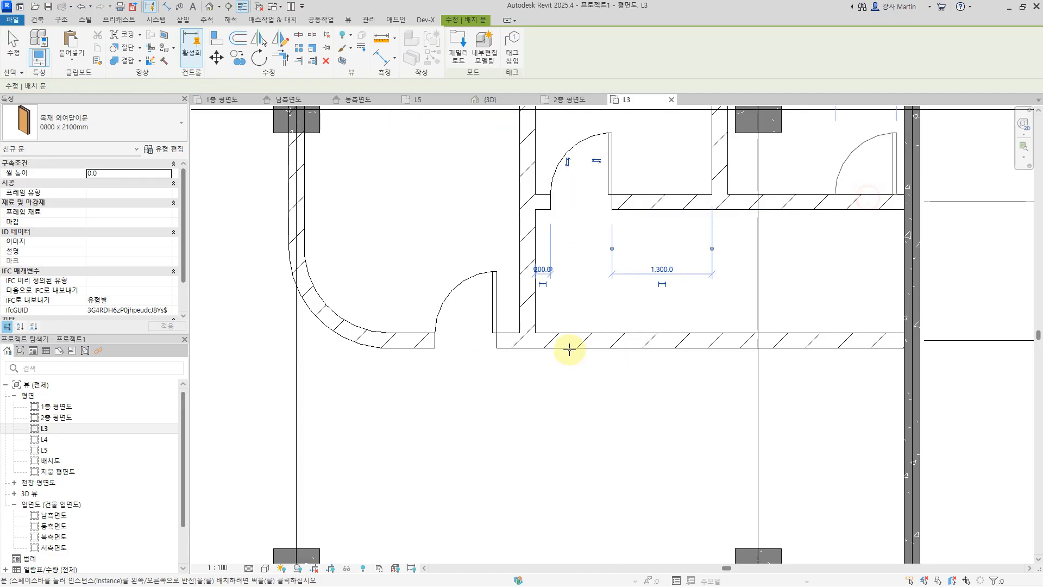
{"action": "left_click", "coordinate": [600, 337]}
{"action": "key", "text": "Escape"}
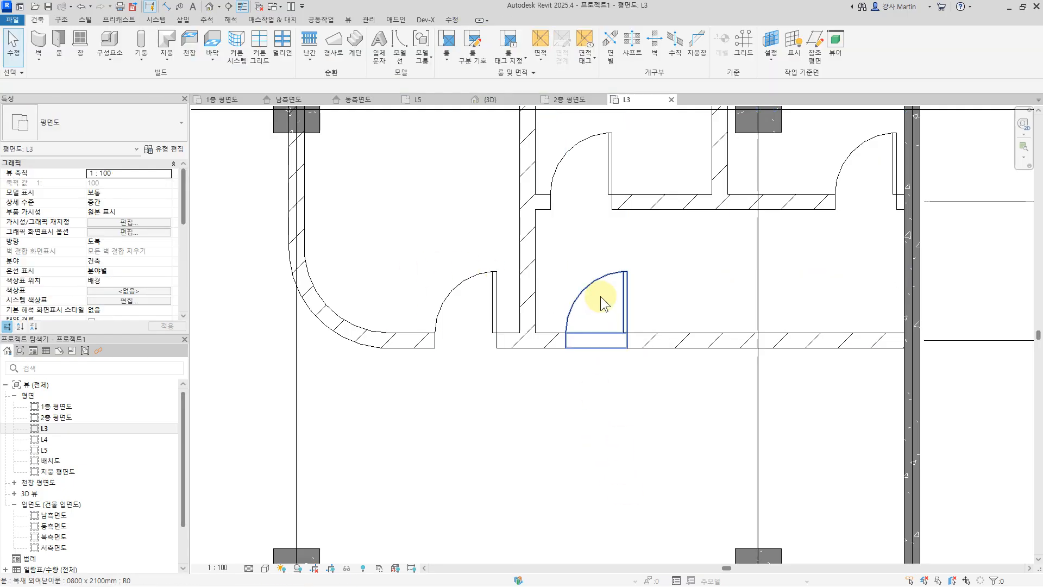
Step: Flip the hinge side of the two doors just right of the middle vertical wall so they hinge next to that wall
{"action": "left_click", "coordinate": [601, 295]}
{"action": "middle_click_drag", "start_coordinate": [704, 243], "coordinate": [771, 268]}
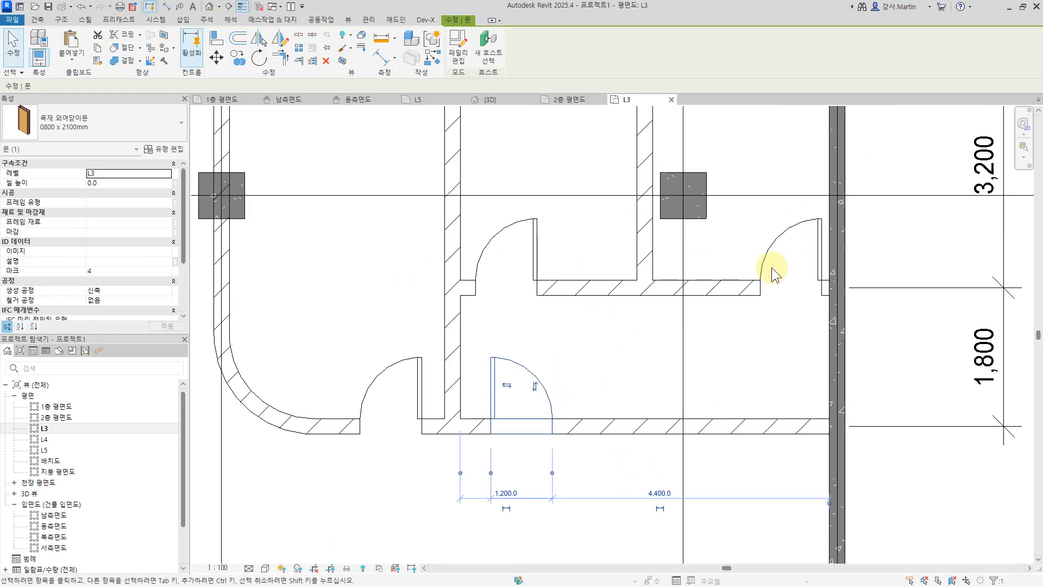
{"action": "left_click", "coordinate": [539, 240]}
{"action": "middle_click_drag", "start_coordinate": [601, 318], "coordinate": [737, 313]}
{"action": "key", "text": "Escape"}
Step: Set a 200 offset from the adjacent wall for both doors in the lower wall and the door beside the X6 exterior wall
{"action": "left_click", "coordinate": [525, 320]}
{"action": "left_click", "coordinate": [535, 437]}
{"action": "type", "text": "200"}
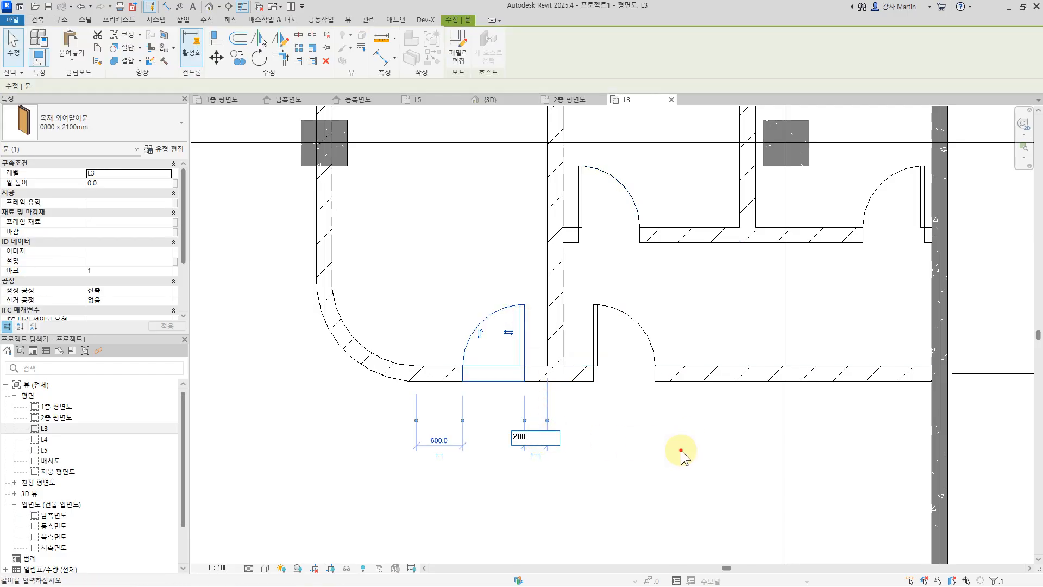
{"action": "key", "text": "Return"}
{"action": "left_click", "coordinate": [654, 324]}
{"action": "left_click", "coordinate": [586, 438]}
{"action": "type", "text": "200"}
{"action": "key", "text": "Return"}
{"action": "left_click", "coordinate": [923, 188]}
{"action": "left_click", "coordinate": [929, 299]}
{"action": "type", "text": "200"}
{"action": "key", "text": "Return"}
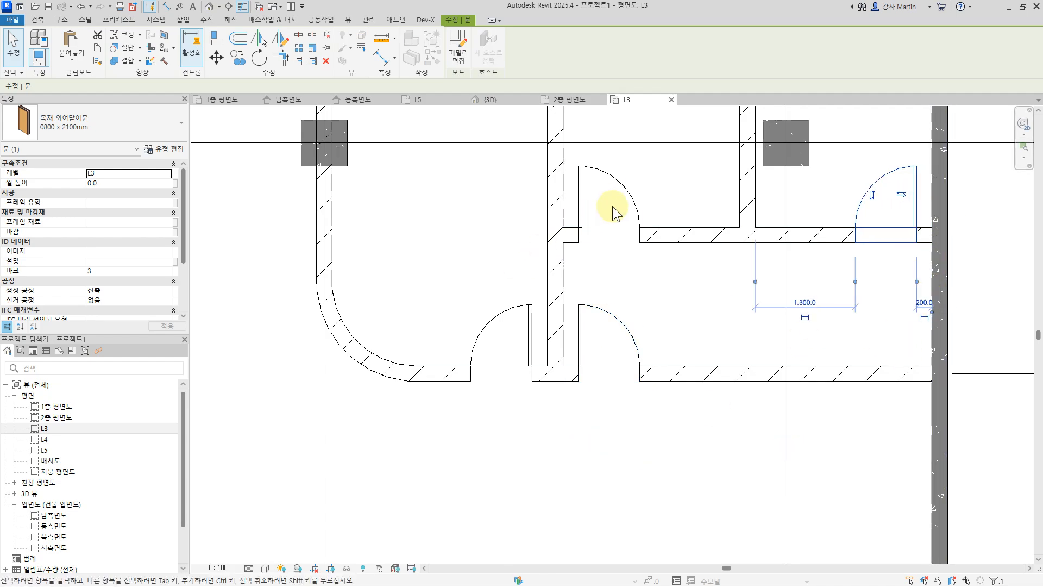
Step: Review the interior wall and door layout on the L3 plan
{"action": "left_click", "coordinate": [614, 207]}
{"action": "left_click", "coordinate": [762, 292]}
{"action": "scroll", "coordinate": [775, 300], "scroll_direction": "down", "scroll_amount": 2}
{"action": "middle_click_drag", "start_coordinate": [669, 337], "coordinate": [470, 384]}
{"action": "scroll", "coordinate": [784, 463], "scroll_direction": "down", "scroll_amount": 2}
{"action": "middle_click_drag", "start_coordinate": [796, 456], "coordinate": [801, 310]}
{"action": "scroll", "coordinate": [921, 360], "scroll_direction": "down", "scroll_amount": 2}
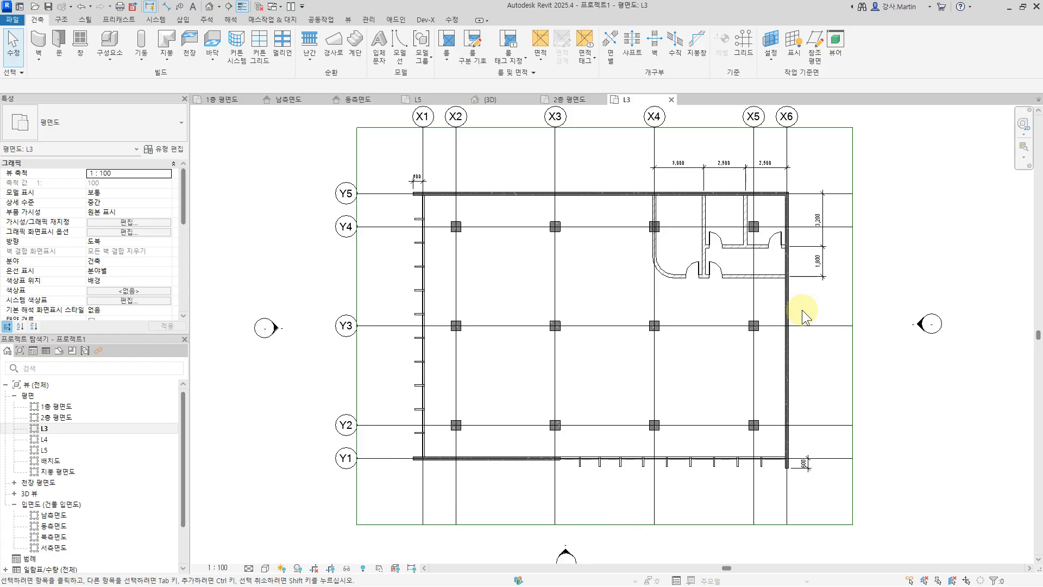
{"action": "scroll", "coordinate": [743, 219], "scroll_direction": "up", "scroll_amount": 2}
{"action": "middle_click_drag", "start_coordinate": [787, 233], "coordinate": [726, 221]}
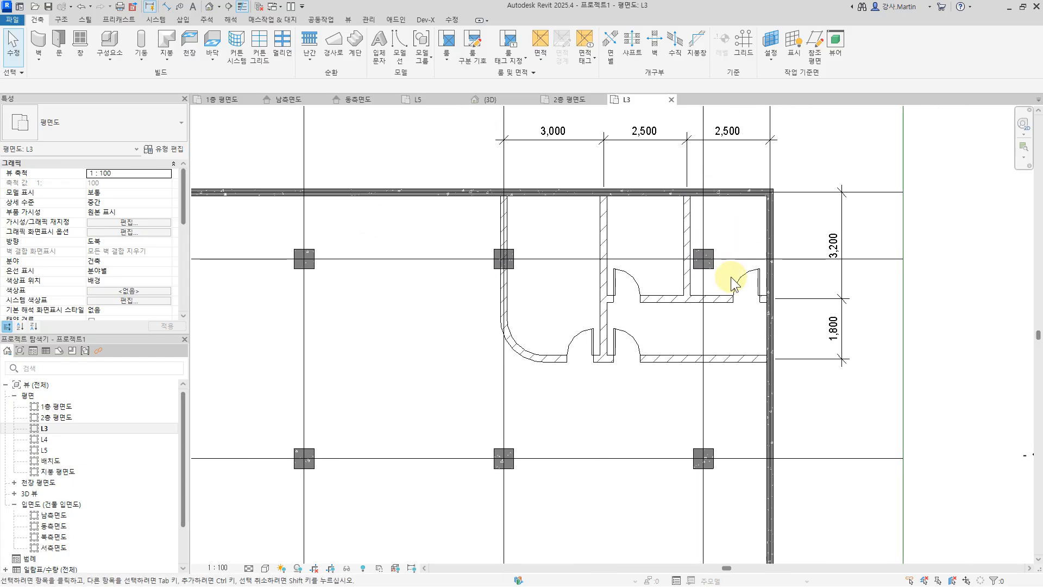
{"action": "right_click", "coordinate": [735, 363]}
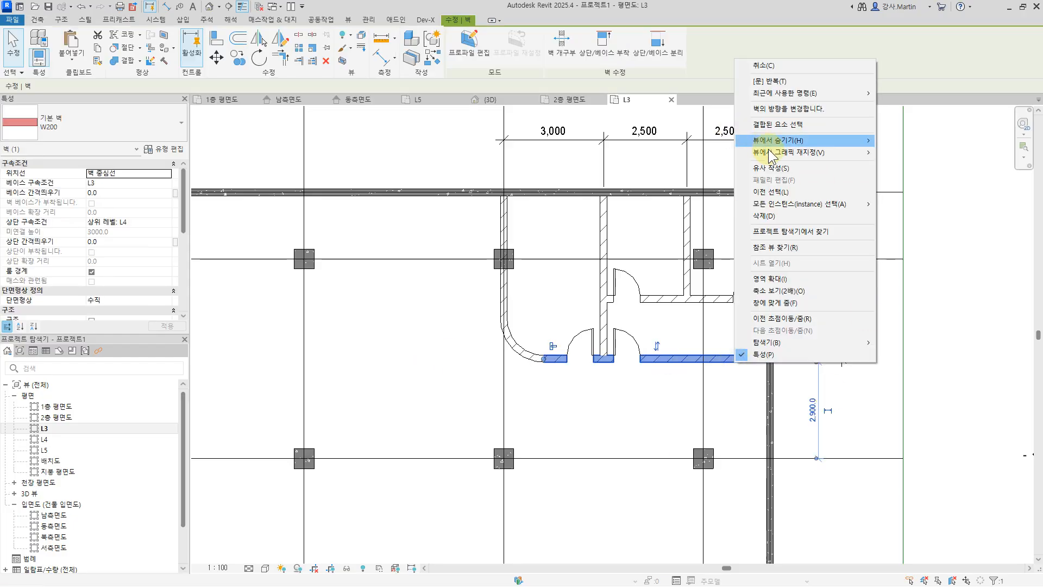
{"action": "left_click", "coordinate": [784, 170]}
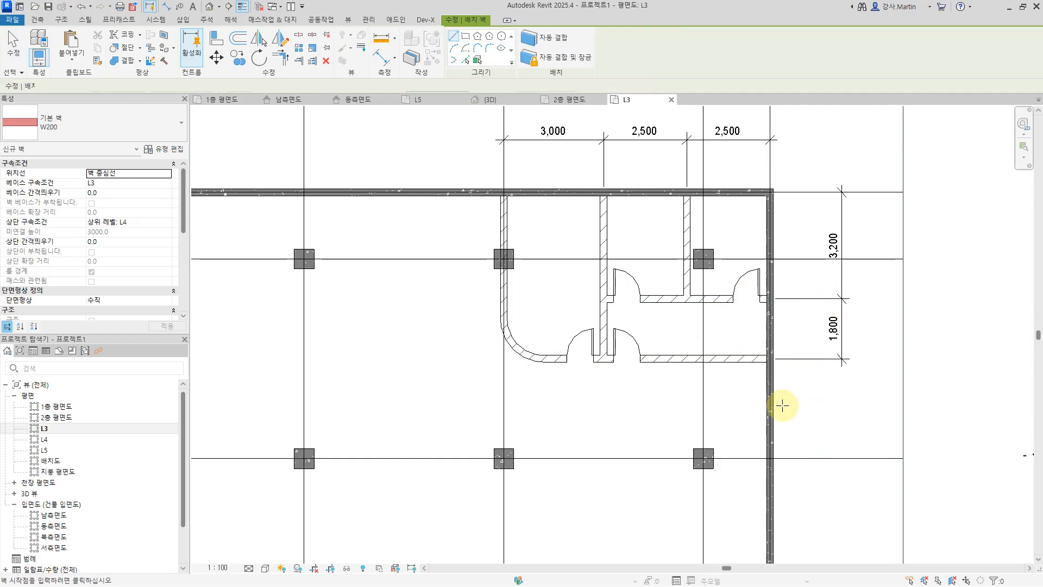
{"action": "key", "text": "Escape"}
Step: Copy all W200 walls visible in the L3 plan and paste them aligned to level L4
{"action": "right_click", "coordinate": [744, 360]}
{"action": "mouse_move", "coordinate": [850, 203]}
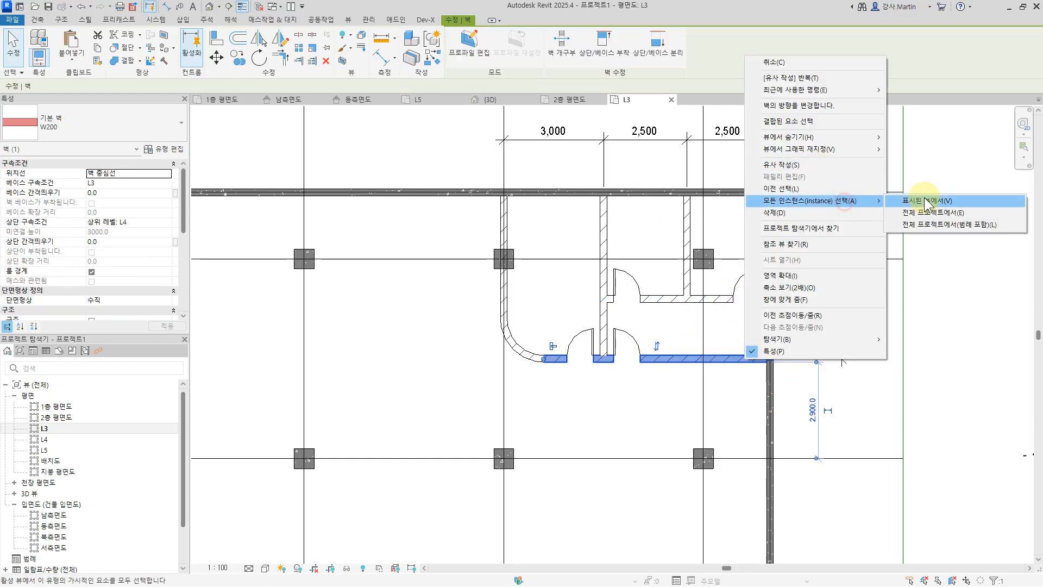
{"action": "left_click", "coordinate": [923, 197]}
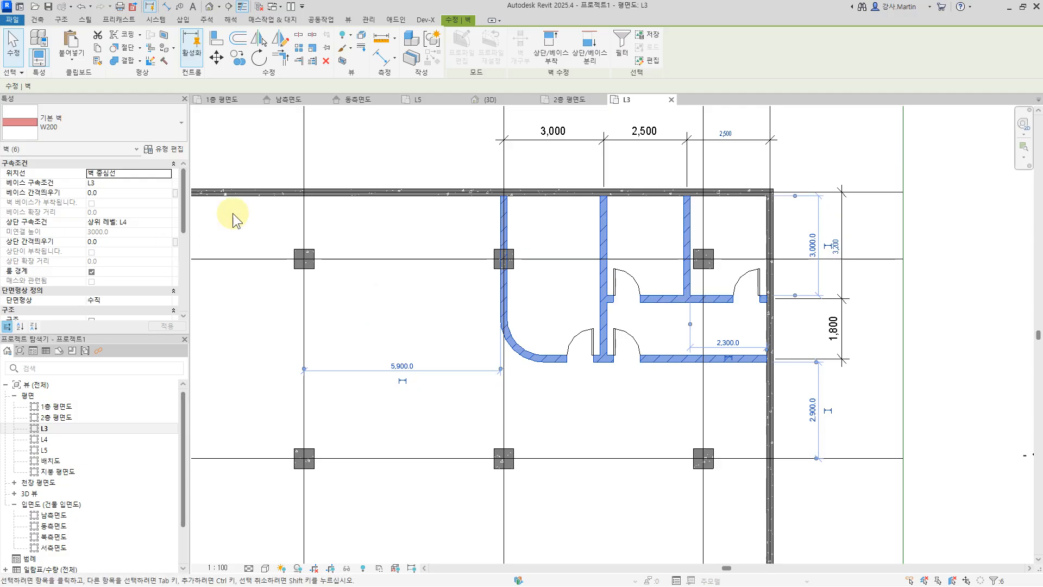
{"action": "left_click", "coordinate": [99, 47]}
{"action": "left_click", "coordinate": [97, 49]}
{"action": "left_click", "coordinate": [76, 56]}
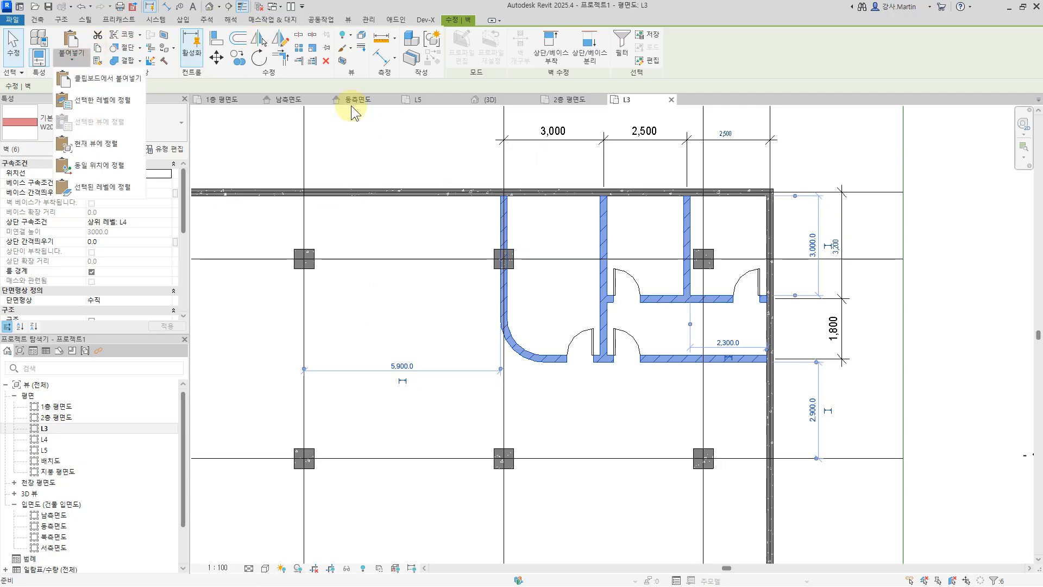
{"action": "left_click", "coordinate": [124, 100]}
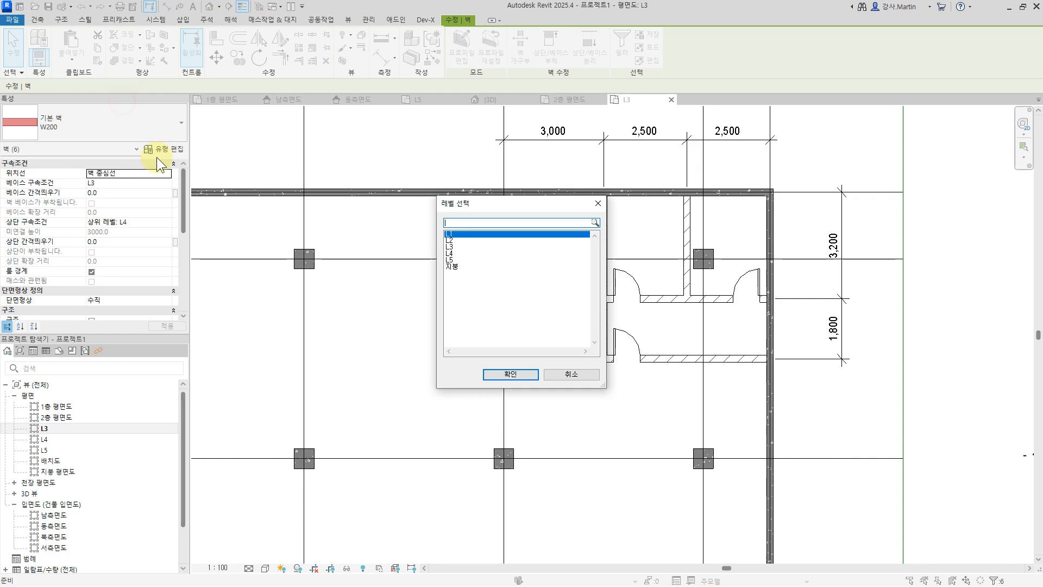
{"action": "left_click", "coordinate": [457, 254]}
{"action": "left_click", "coordinate": [526, 374]}
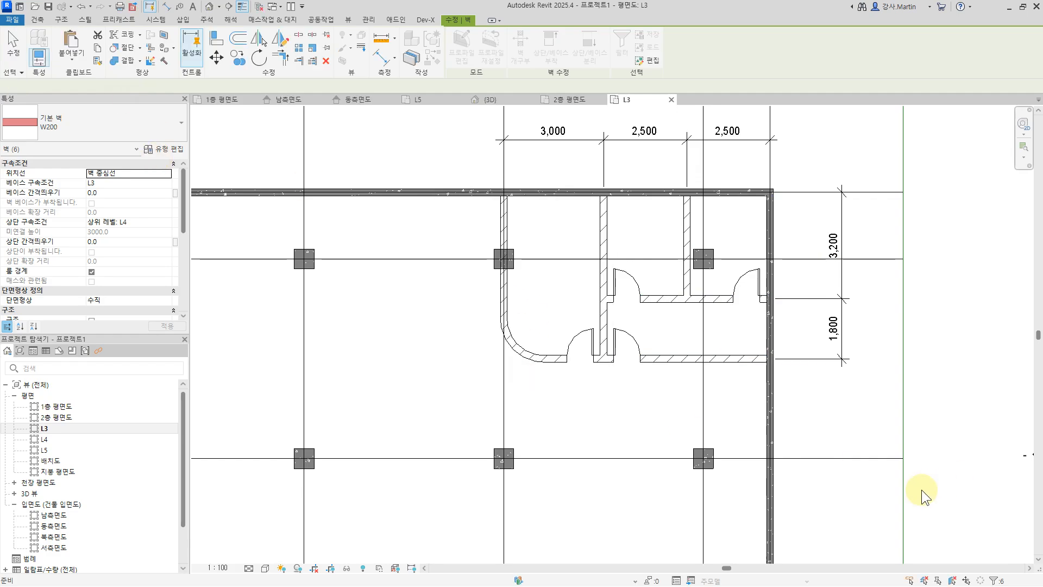
{"action": "left_click", "coordinate": [934, 340]}
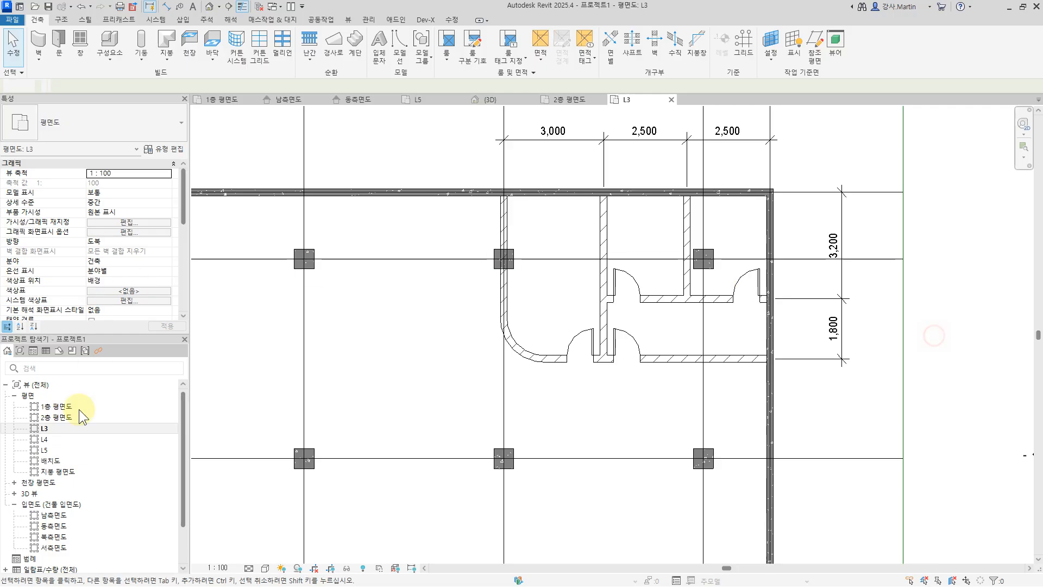
Step: Open the L4 plan to check the pasted walls and return to the L3 plan
{"action": "left_click", "coordinate": [46, 437]}
{"action": "double_click", "coordinate": [47, 436]}
{"action": "double_click", "coordinate": [44, 429]}
{"action": "scroll", "coordinate": [903, 393], "scroll_direction": "down", "scroll_amount": 2}
{"action": "scroll", "coordinate": [902, 393], "scroll_direction": "down", "scroll_amount": 2}
{"action": "middle_click_drag", "start_coordinate": [835, 343], "coordinate": [731, 374]}
{"action": "scroll", "coordinate": [706, 345], "scroll_direction": "up", "scroll_amount": 1}
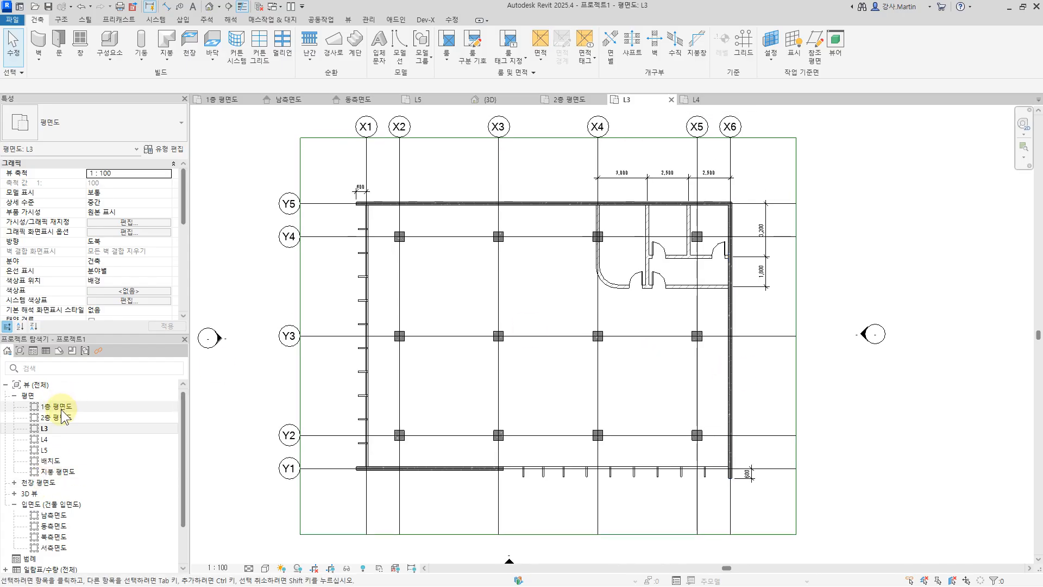
Step: Start a cast-in-place 일체식 계단 stair on the 1층 평면도 plan with 18 desired risers, and review its type properties
{"action": "double_click", "coordinate": [54, 406]}
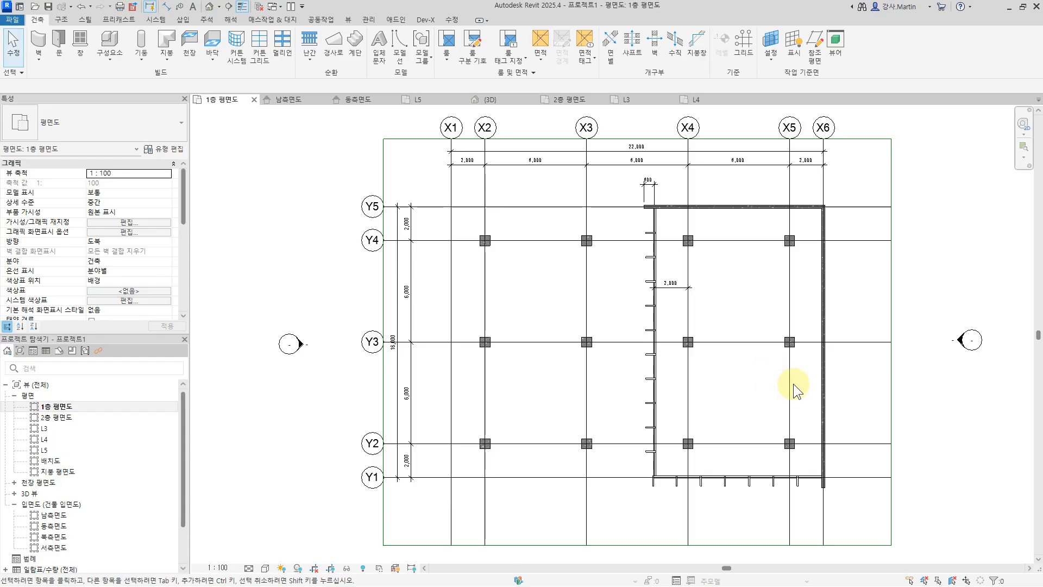
{"action": "scroll", "coordinate": [747, 405], "scroll_direction": "up", "scroll_amount": 3}
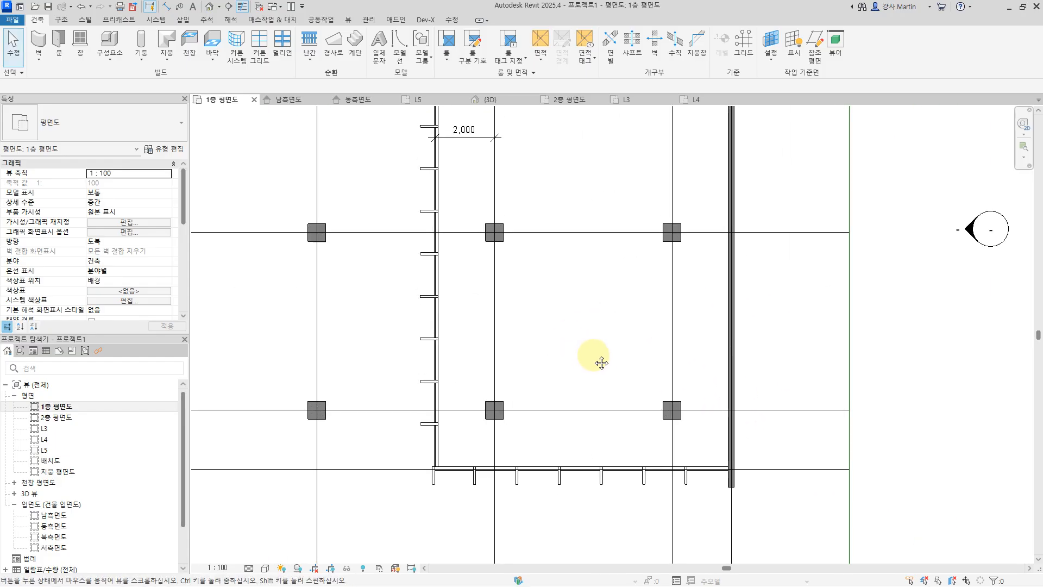
{"action": "scroll", "coordinate": [598, 360], "scroll_direction": "up", "scroll_amount": 1}
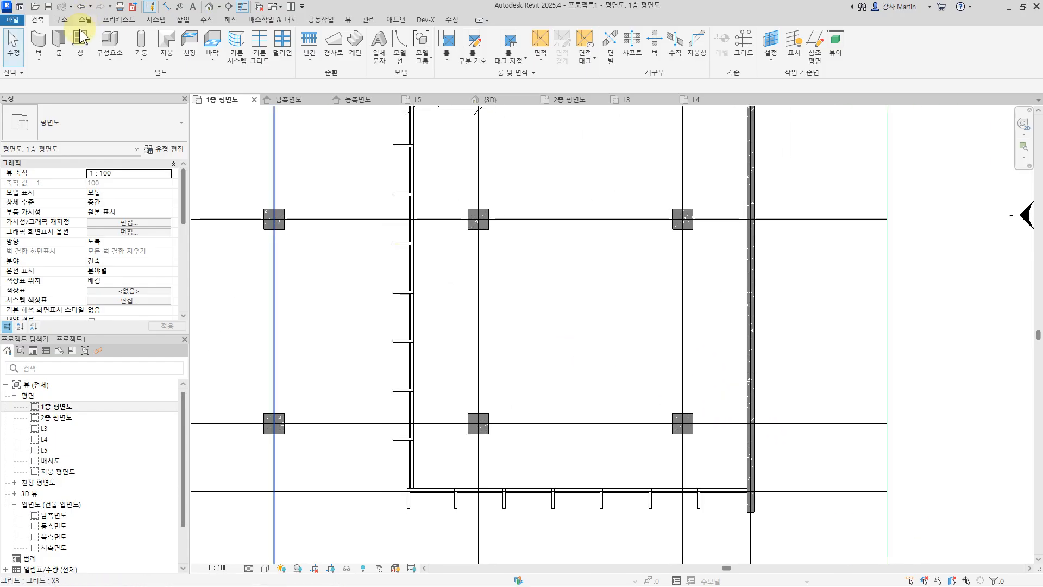
{"action": "left_click", "coordinate": [357, 43]}
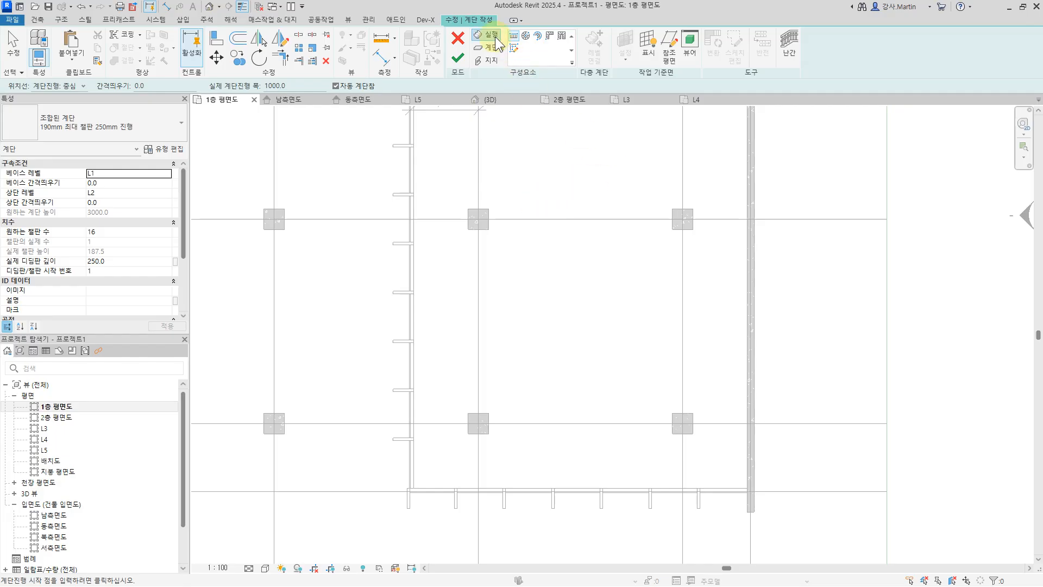
{"action": "left_click", "coordinate": [86, 124]}
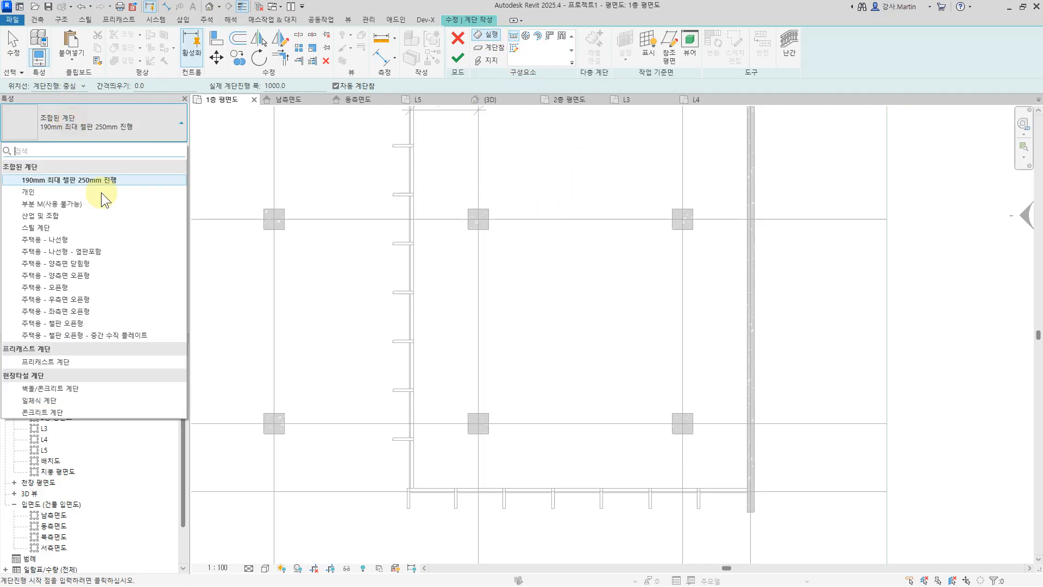
{"action": "left_click", "coordinate": [58, 400]}
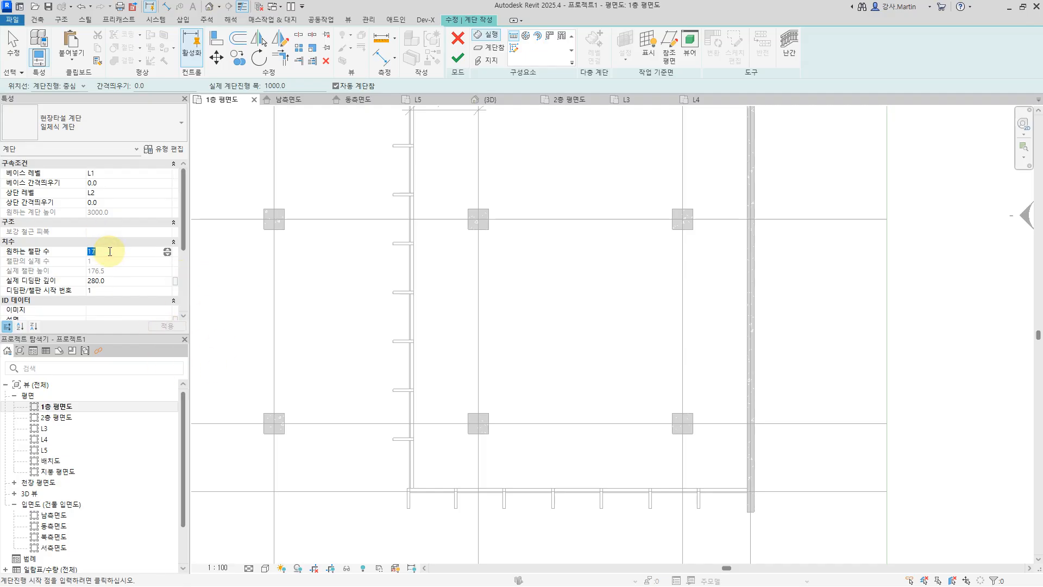
{"action": "key", "text": "Return"}
{"action": "left_click", "coordinate": [160, 150]}
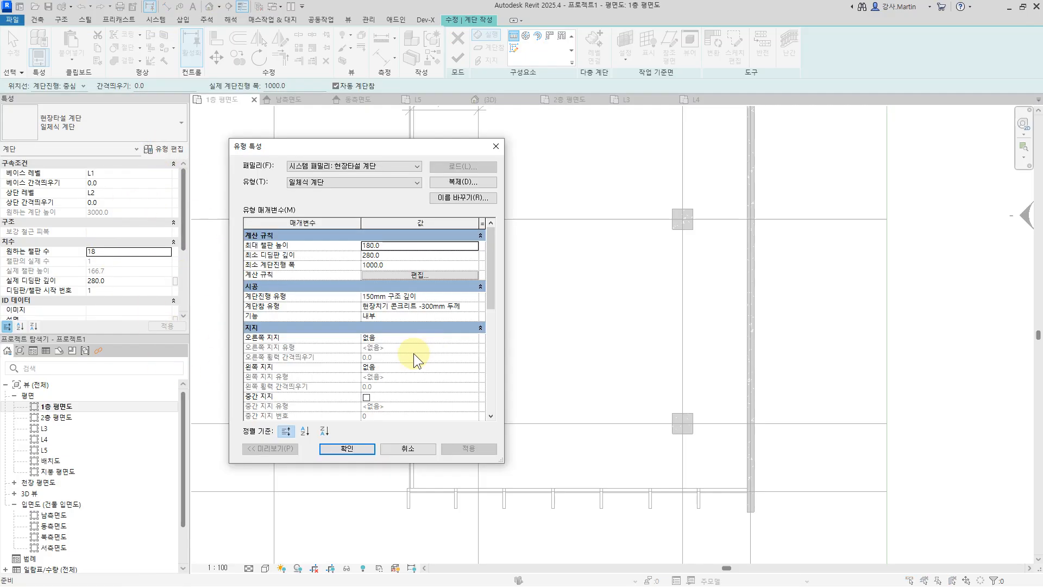
{"action": "left_click", "coordinate": [354, 452]}
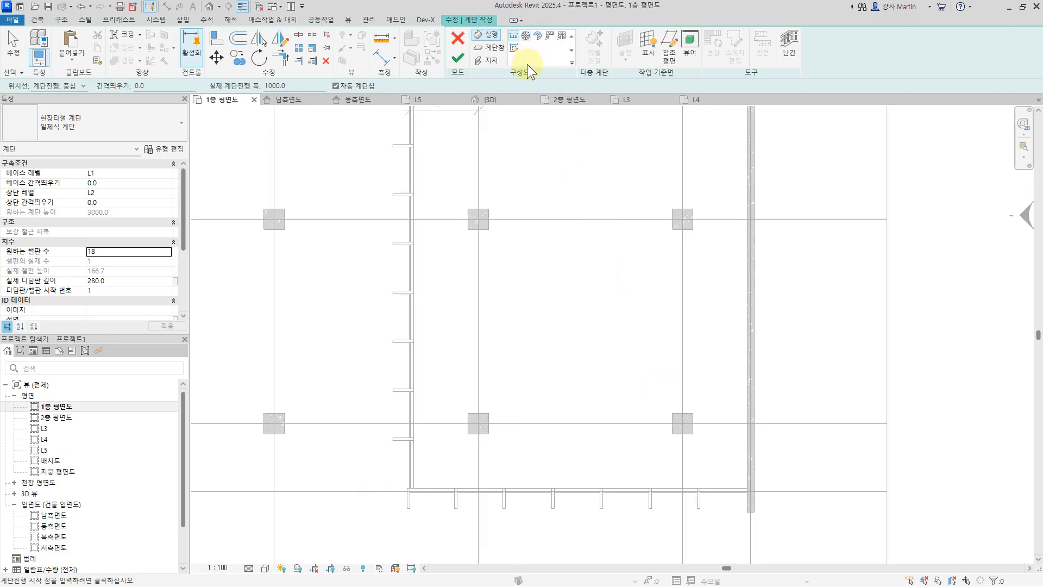
Step: Draw a U-shaped stair above grid Y2: a 2,240 mm run toward X5, and a parallel return run above it
{"action": "left_click", "coordinate": [576, 388]}
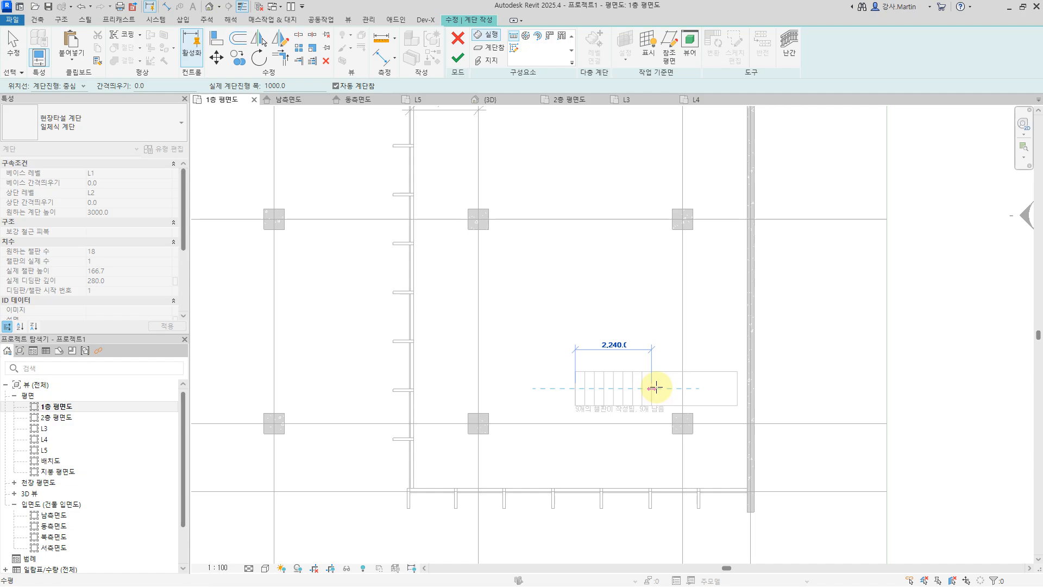
{"action": "left_click", "coordinate": [651, 388]}
{"action": "left_click", "coordinate": [653, 338]}
{"action": "left_click", "coordinate": [540, 337]}
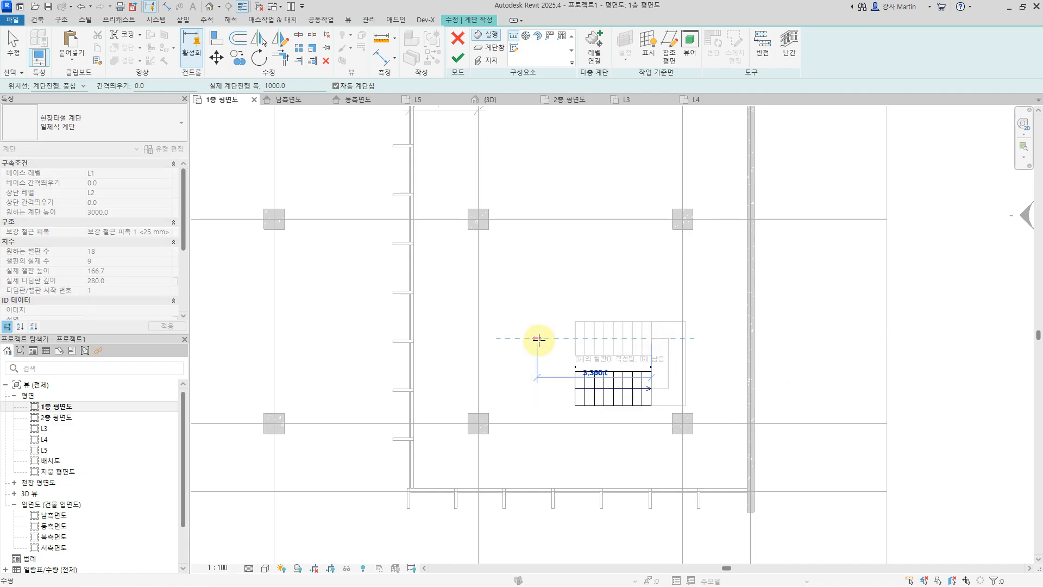
{"action": "key", "text": "Escape"}
{"action": "scroll", "coordinate": [591, 349], "scroll_direction": "up", "scroll_amount": 2}
{"action": "left_click", "coordinate": [560, 438]}
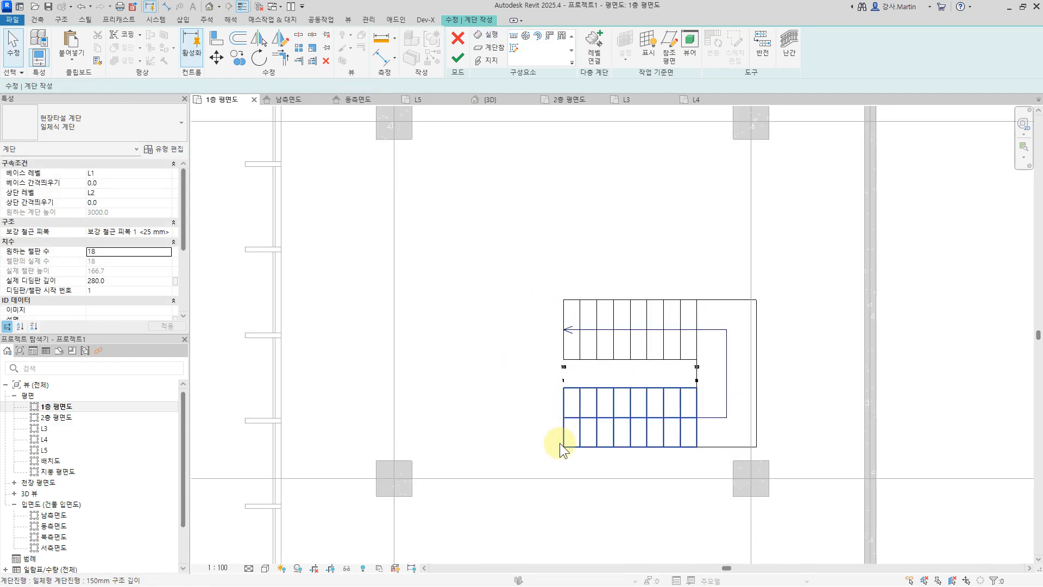
{"action": "scroll", "coordinate": [565, 409], "scroll_direction": "up", "scroll_amount": 2}
{"action": "left_click", "coordinate": [562, 442]}
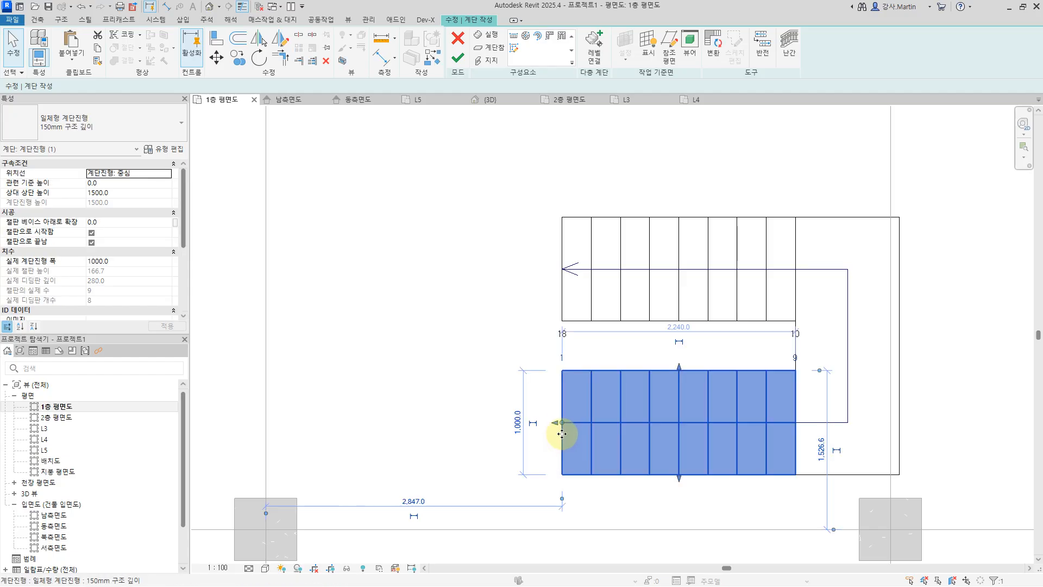
{"action": "mouse_move", "coordinate": [557, 422]}
{"action": "left_mouse_down"}
{"action": "mouse_move", "coordinate": [496, 422]}
{"action": "mouse_move", "coordinate": [561, 422]}
{"action": "left_mouse_up"}
{"action": "left_click", "coordinate": [455, 281]}
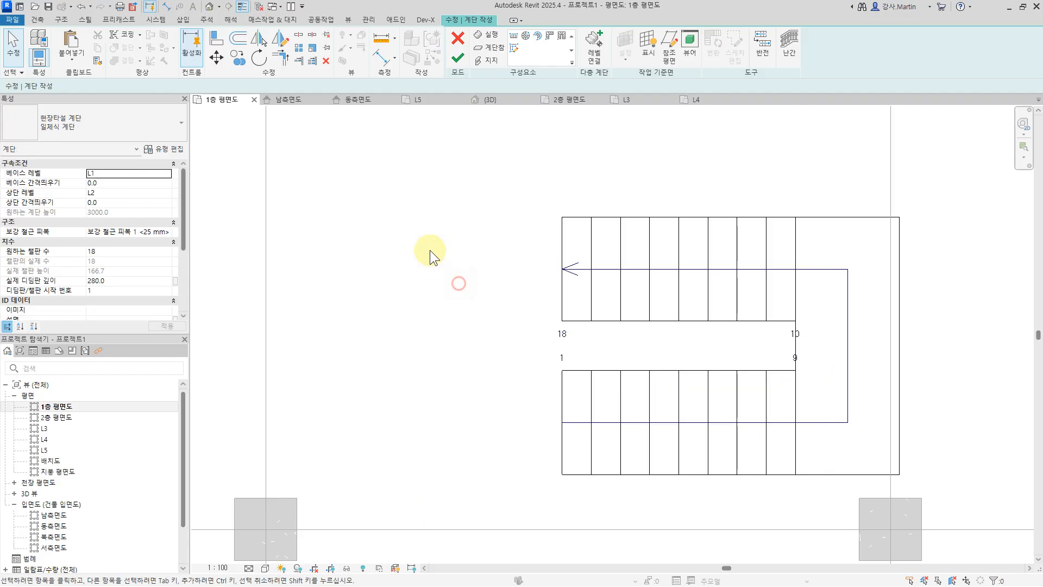
Step: Add an aligned dimension across the gap between the two stair runs
{"action": "scroll", "coordinate": [434, 260], "scroll_direction": "down", "scroll_amount": 3}
{"action": "left_click", "coordinate": [381, 56]}
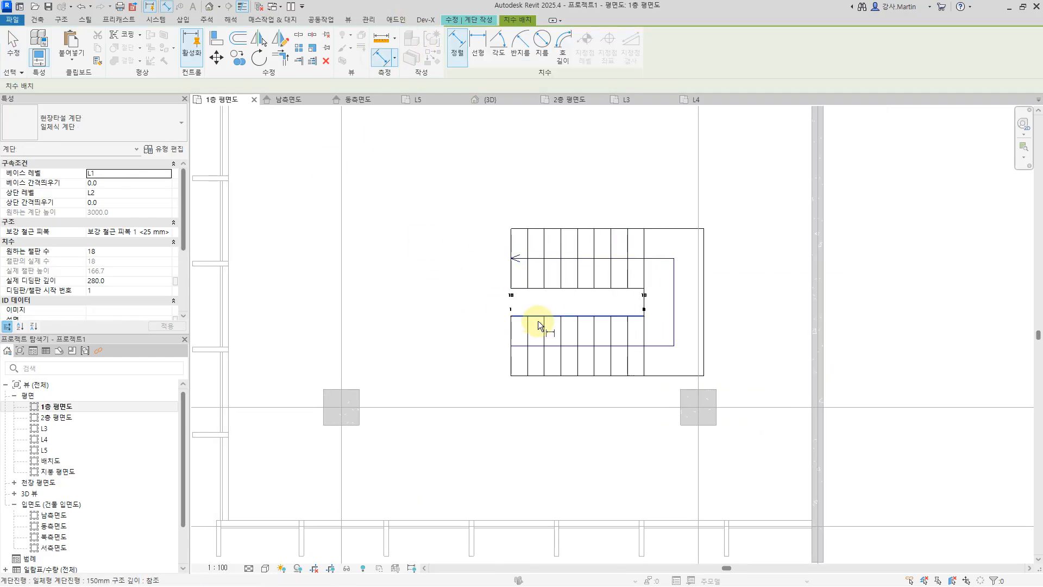
{"action": "left_click", "coordinate": [549, 316]}
{"action": "left_click", "coordinate": [553, 288]}
{"action": "left_click", "coordinate": [457, 299]}
{"action": "key", "text": "Escape"}
{"action": "key", "text": "Escape"}
Step: Set the gap between the runs to 200 by moving the upper run, and delete the helper dimension
{"action": "left_click", "coordinate": [552, 233]}
{"action": "left_click", "coordinate": [450, 303]}
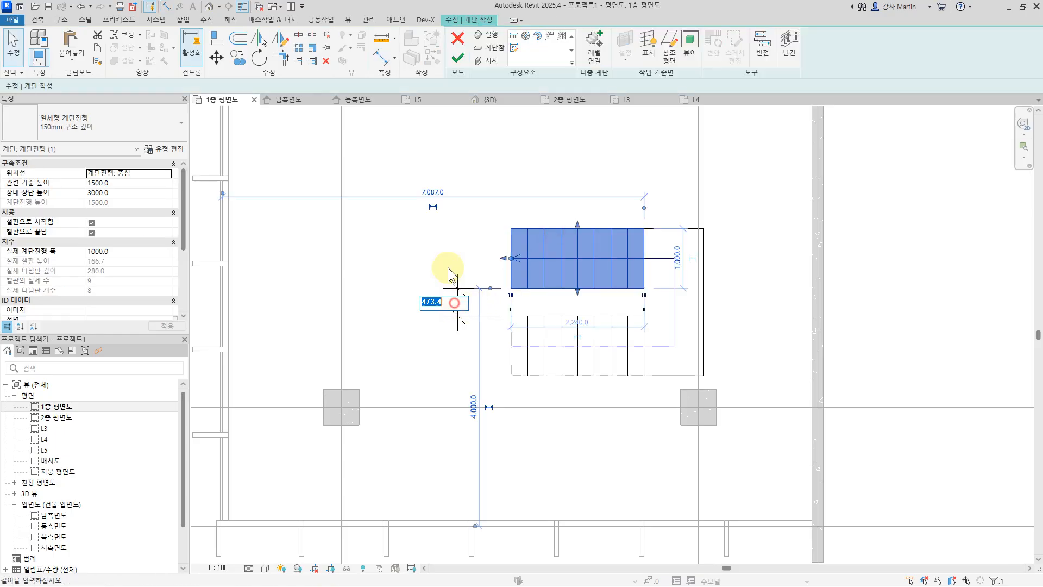
{"action": "type", "text": "200"}
{"action": "left_click", "coordinate": [427, 250]}
{"action": "left_click", "coordinate": [412, 238]}
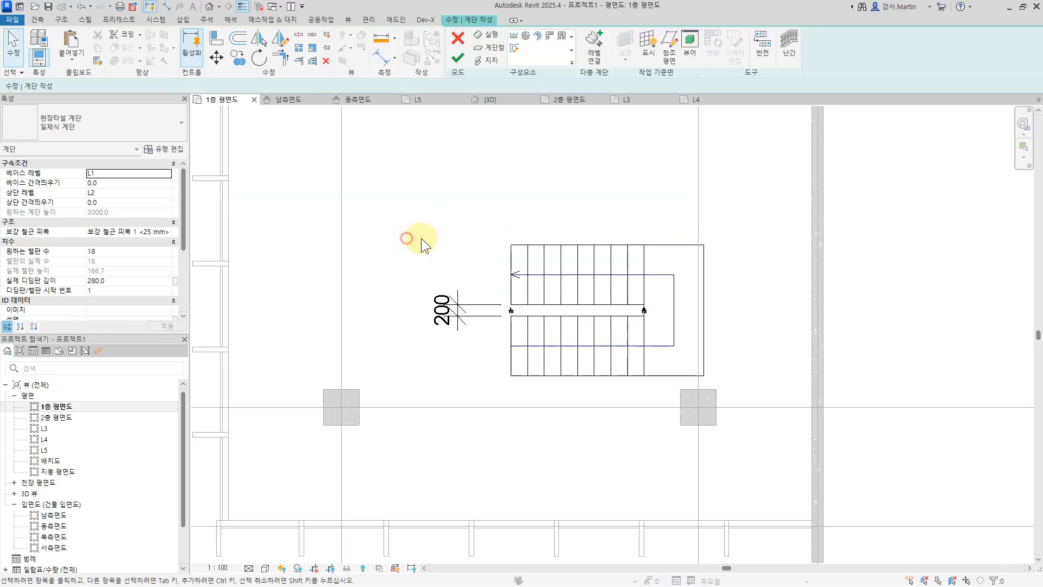
{"action": "left_click", "coordinate": [458, 318]}
{"action": "key", "text": "Delete"}
Step: Move the whole stair so the landing's lower outer corner meets the X5/Y2 column's upper-left corner, and finish the stair
{"action": "key", "text": "Tab"}
{"action": "left_click", "coordinate": [578, 271]}
{"action": "left_click", "coordinate": [221, 60]}
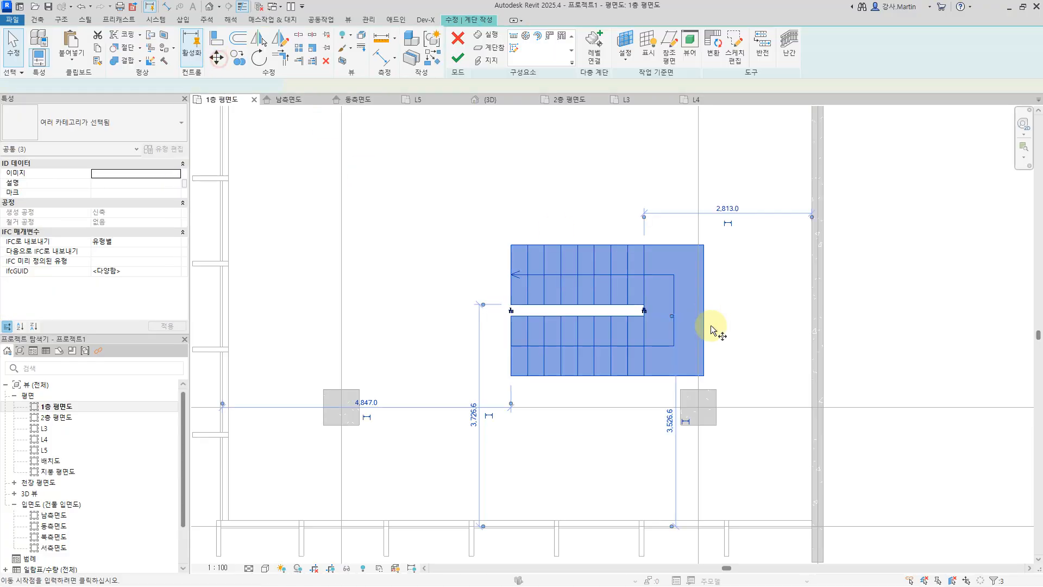
{"action": "scroll", "coordinate": [717, 400], "scroll_direction": "up", "scroll_amount": 4}
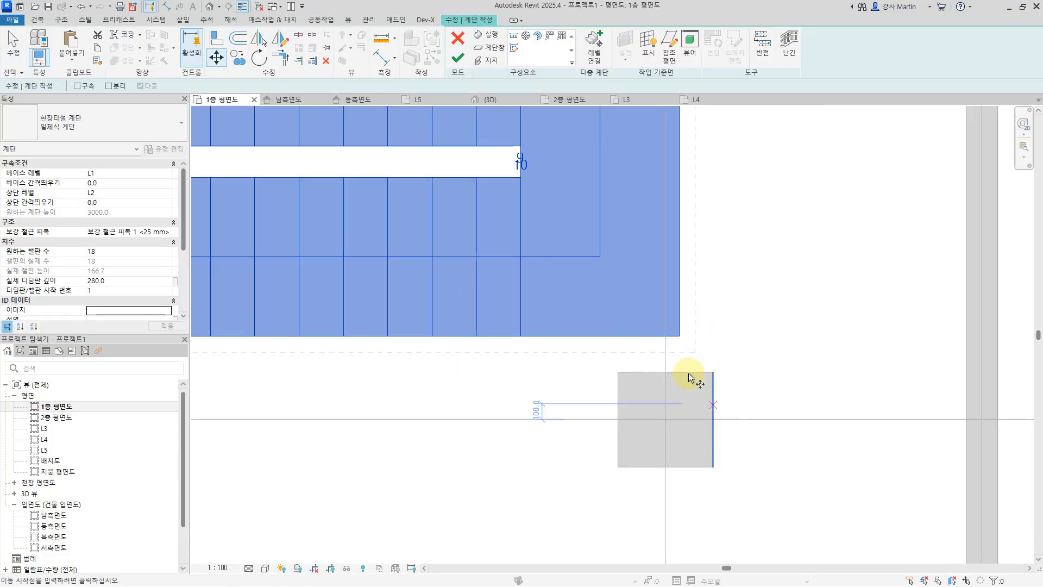
{"action": "left_click", "coordinate": [617, 372]}
{"action": "left_click", "coordinate": [741, 247]}
{"action": "scroll", "coordinate": [771, 238], "scroll_direction": "down", "scroll_amount": 4}
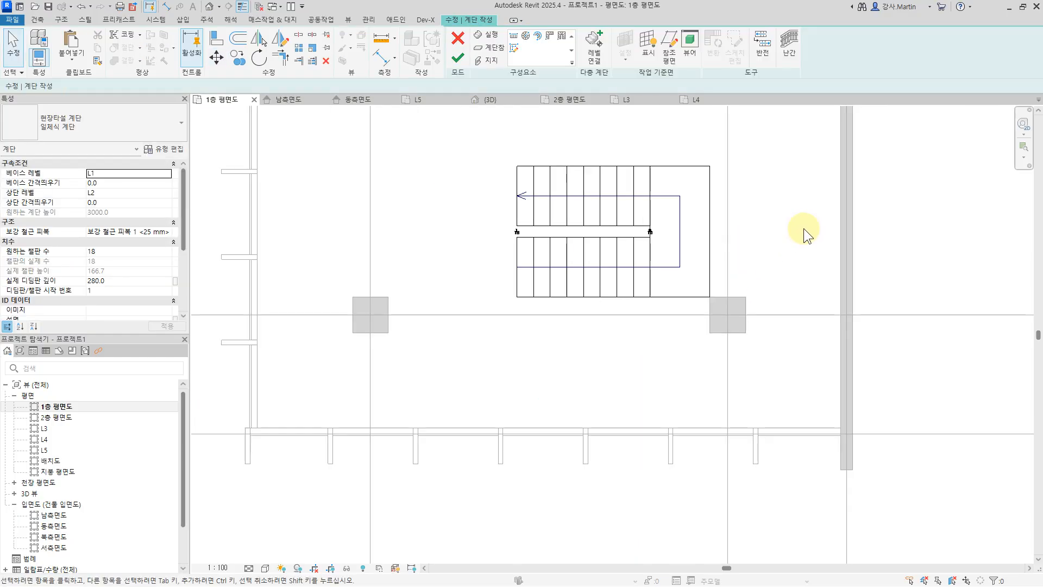
{"action": "left_click", "coordinate": [463, 58]}
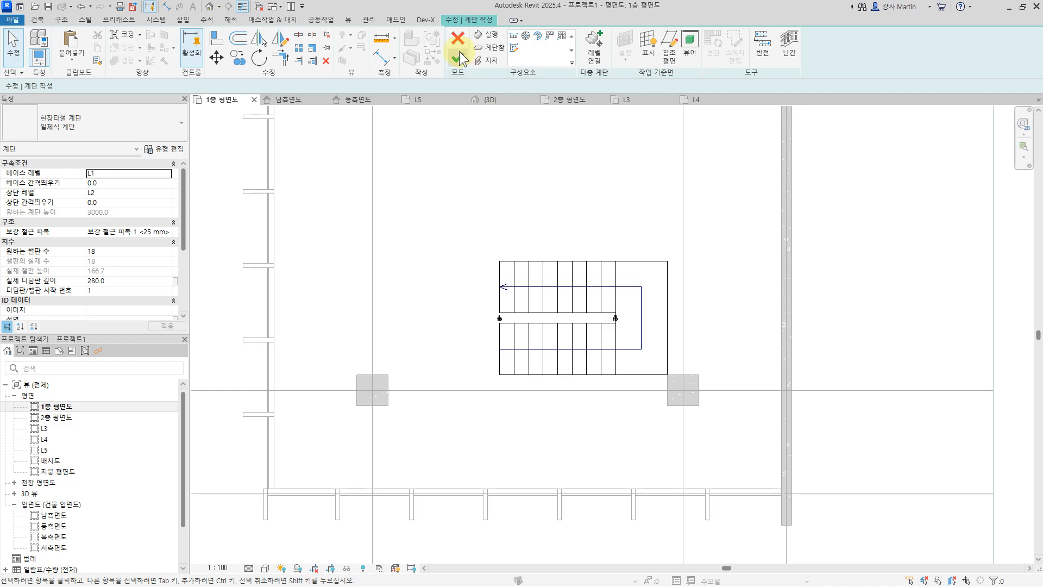
{"action": "left_click", "coordinate": [898, 266]}
Step: Draw a building section through the stair's lower run from outside X1 to beyond X6, and open it at medium detail level
{"action": "scroll", "coordinate": [869, 336], "scroll_direction": "down", "scroll_amount": 3}
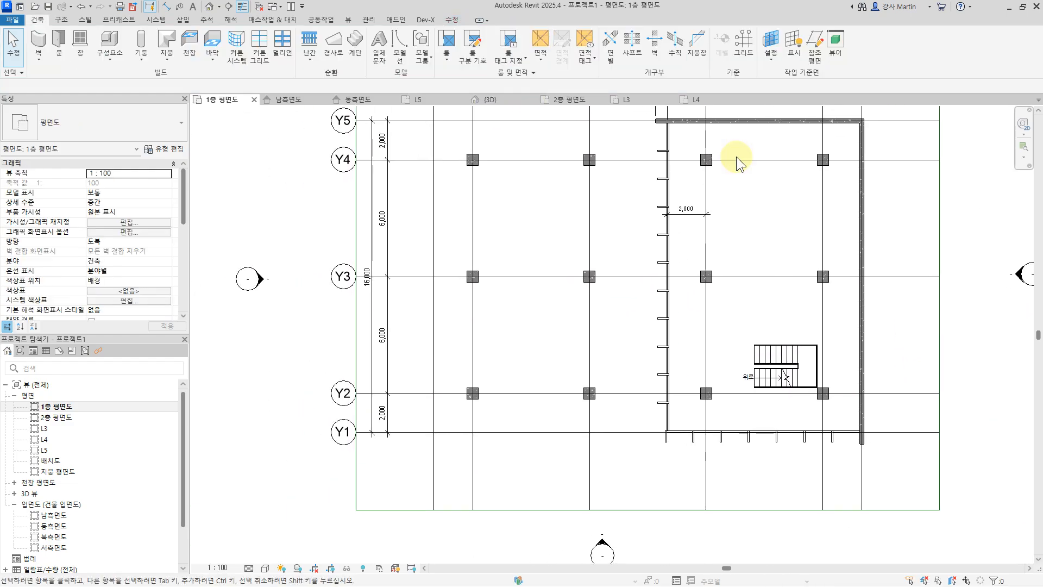
{"action": "left_click", "coordinate": [356, 22]}
{"action": "left_click", "coordinate": [337, 43]}
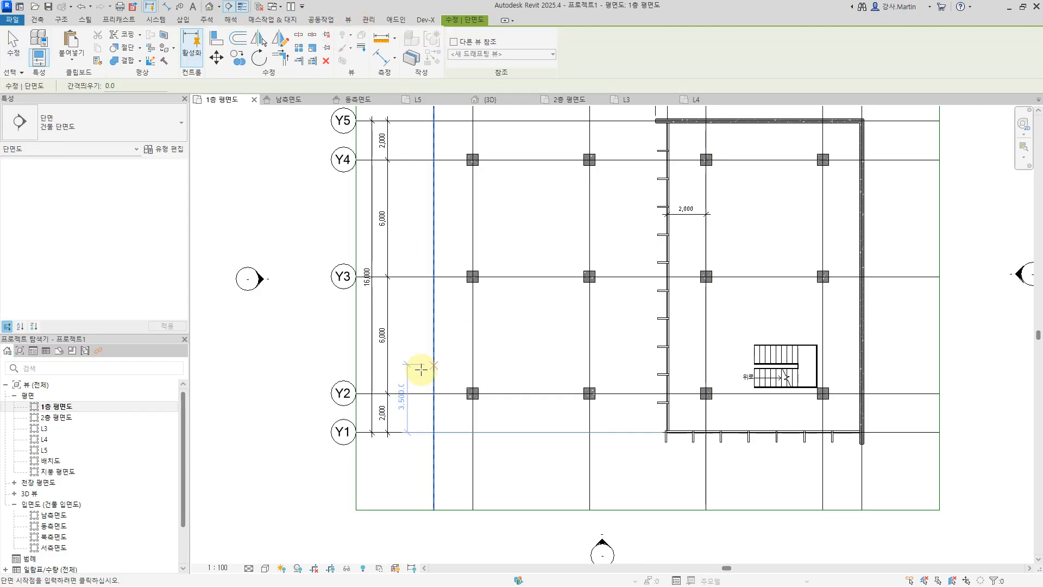
{"action": "left_click", "coordinate": [411, 376]}
{"action": "left_click", "coordinate": [909, 374]}
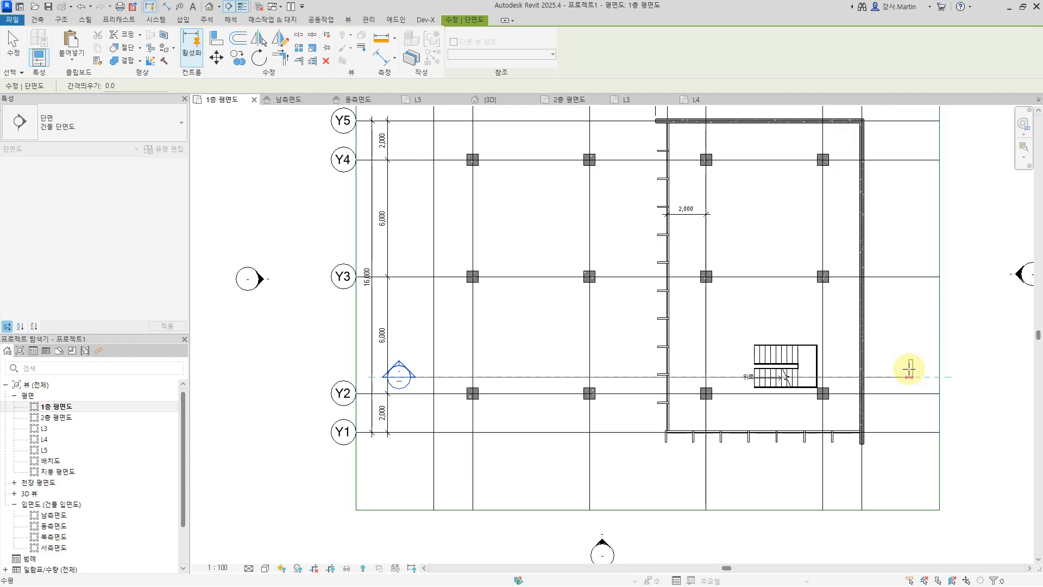
{"action": "key", "text": "Escape"}
{"action": "key", "text": "Escape"}
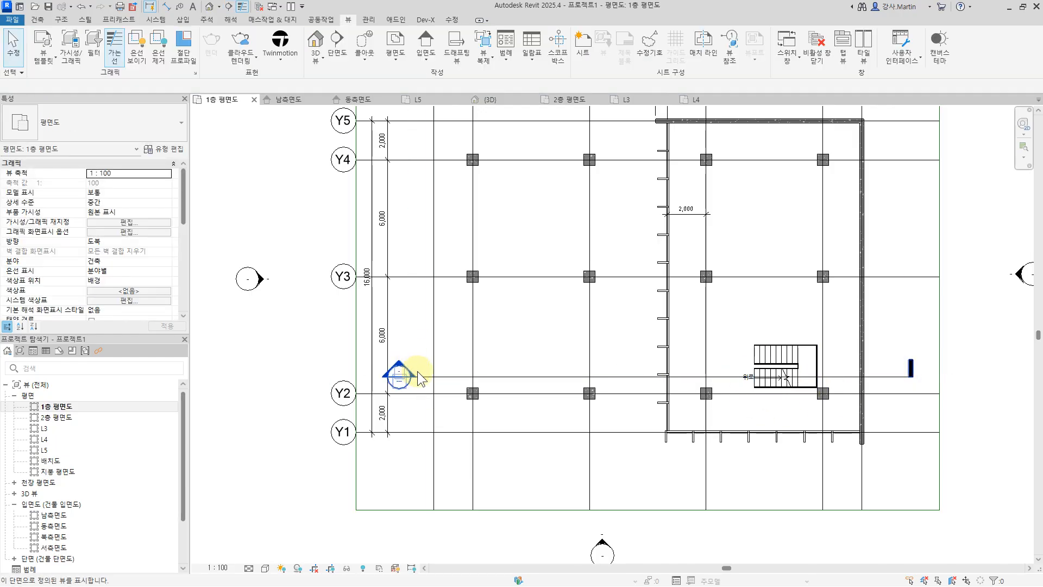
{"action": "double_click", "coordinate": [397, 358]}
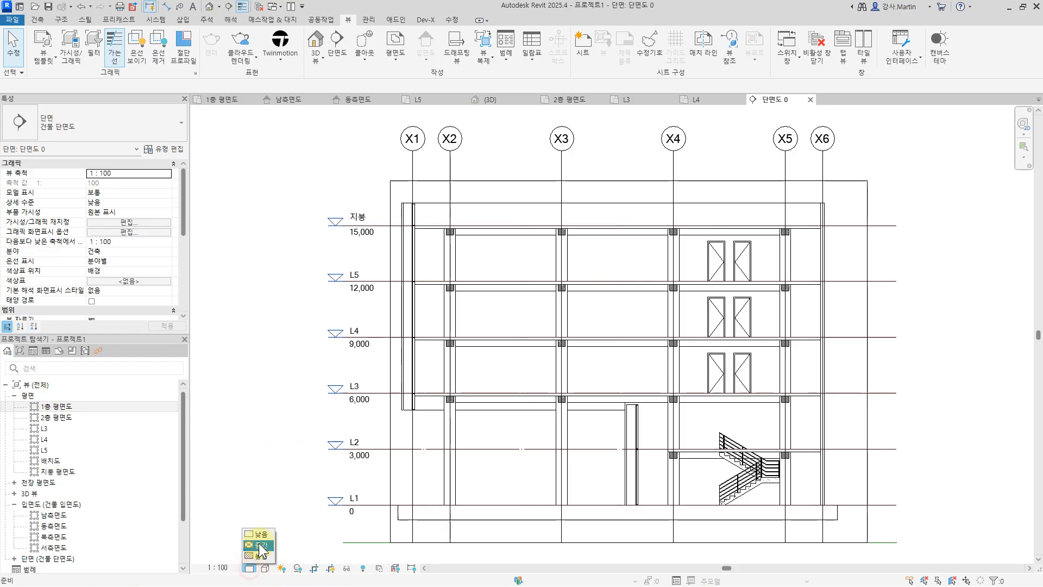
Step: Change the monolithic material of the lower run's 150mm 구조 깊이 type to 콘크리트
{"action": "scroll", "coordinate": [646, 380], "scroll_direction": "up", "scroll_amount": 5}
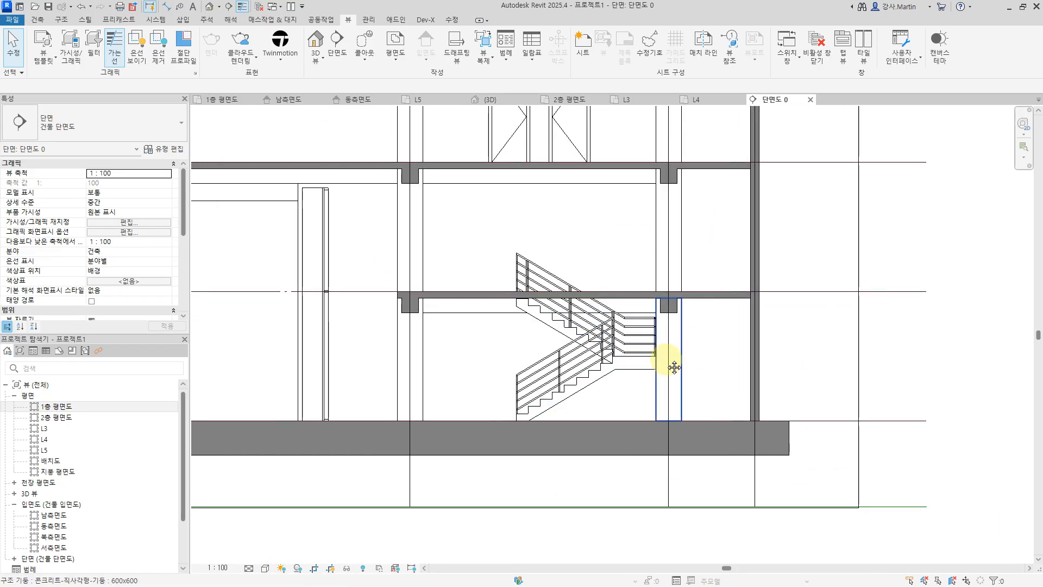
{"action": "left_click", "coordinate": [611, 411]}
{"action": "left_click", "coordinate": [163, 149]}
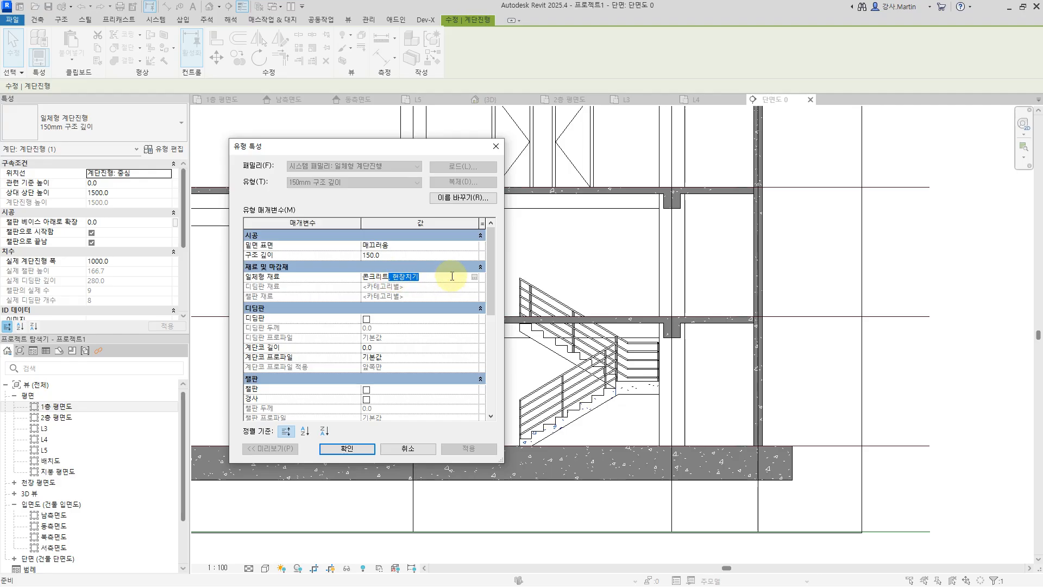
{"action": "key", "text": "Delete"}
{"action": "left_click", "coordinate": [361, 447]}
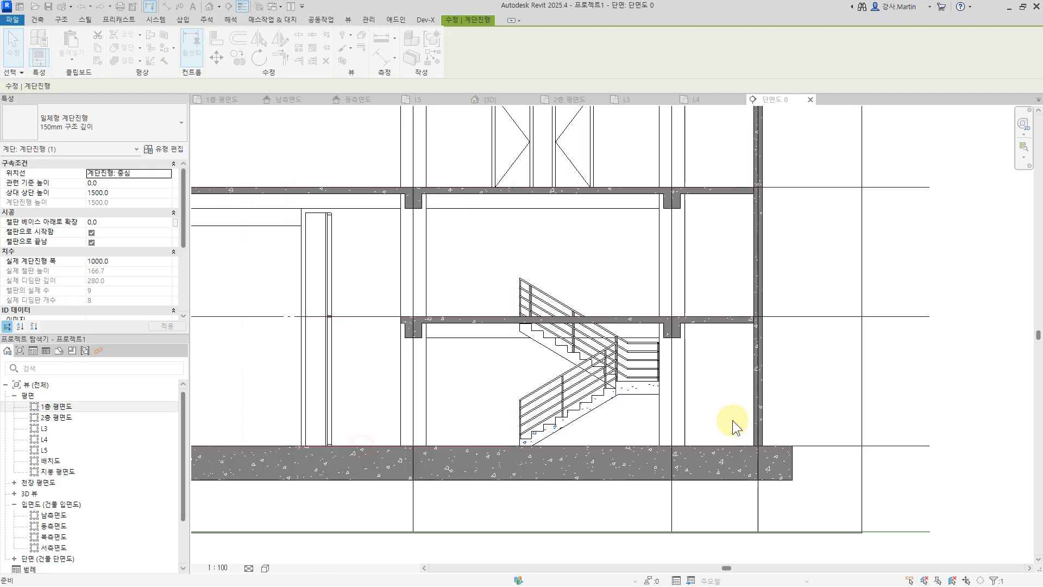
Step: Set the stair landing type's monolithic material to 콘크리트 and its thickness to 150
{"action": "left_click", "coordinate": [643, 399]}
{"action": "left_click", "coordinate": [177, 148]}
{"action": "left_click", "coordinate": [440, 267]}
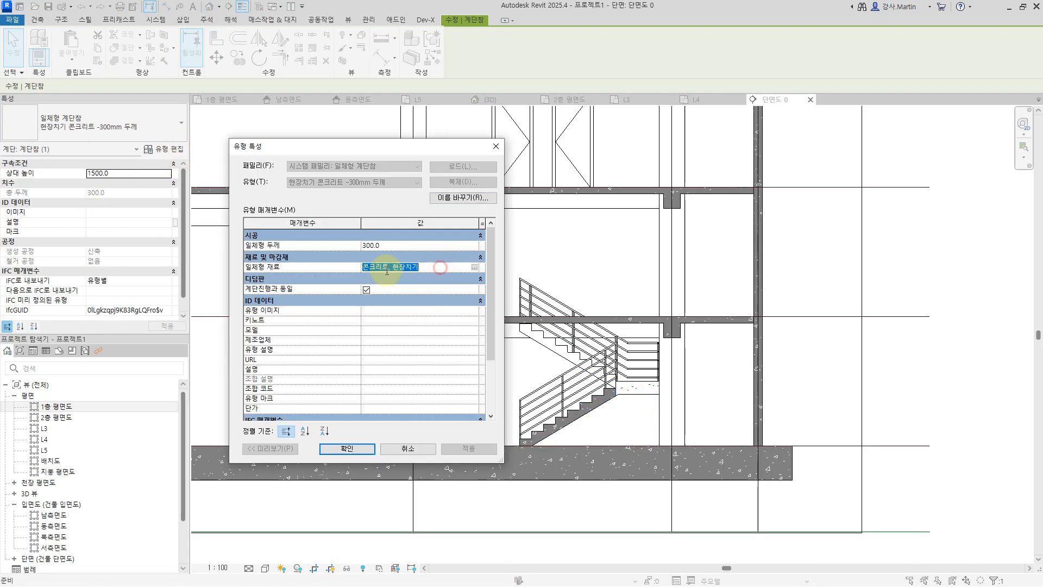
{"action": "left_click_drag", "start_coordinate": [386, 267], "coordinate": [458, 270]}
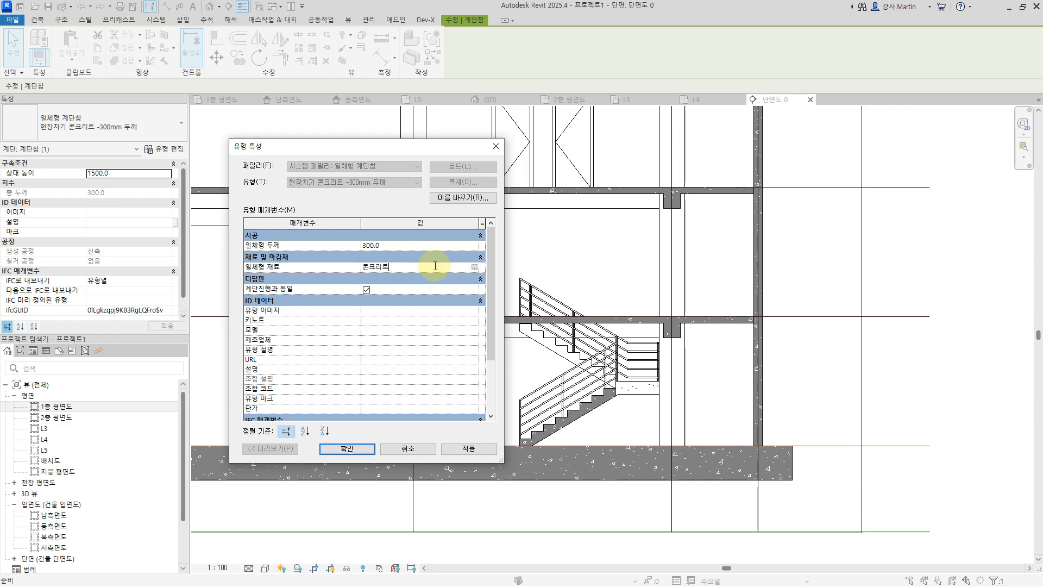
{"action": "left_click", "coordinate": [396, 245]}
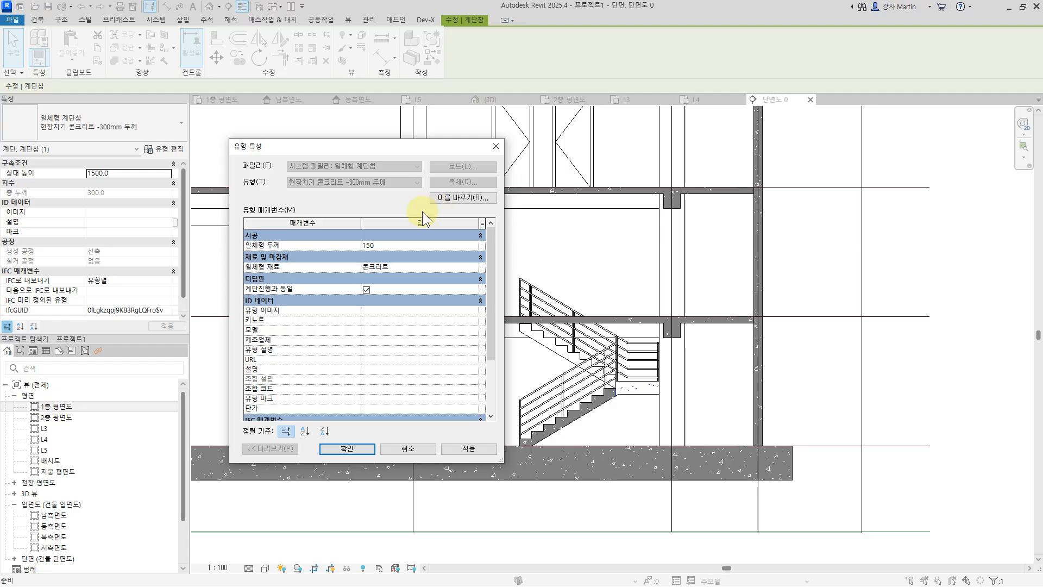
{"action": "left_click", "coordinate": [345, 448]}
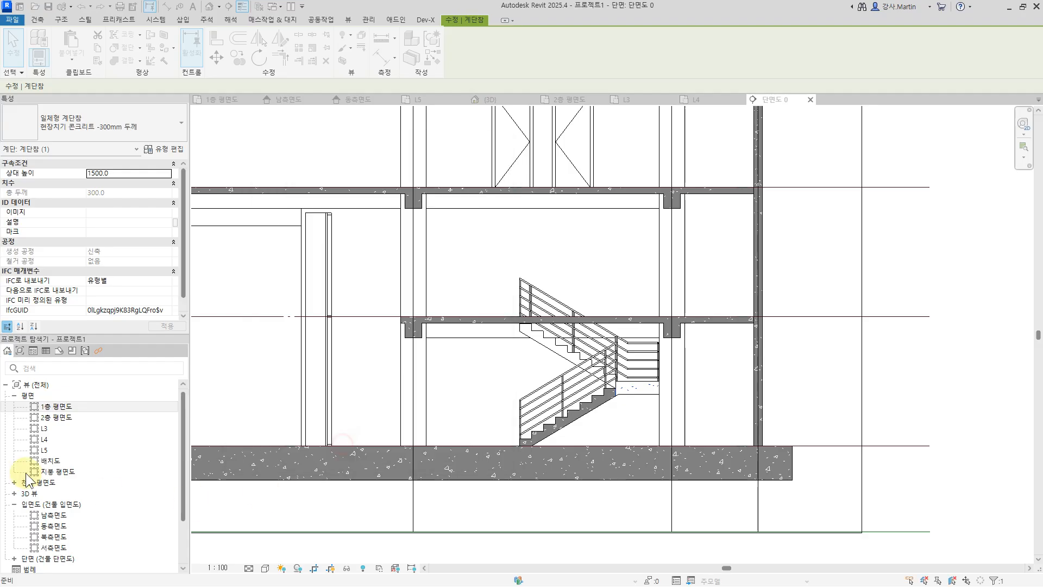
Step: Repeat the L1–L2 stair as a multistory stair by connecting it to levels L3, L4 and L5
{"action": "left_click", "coordinate": [941, 370]}
{"action": "scroll", "coordinate": [628, 366], "scroll_direction": "down", "scroll_amount": 1}
{"action": "middle_click_drag", "start_coordinate": [638, 379], "coordinate": [640, 436]}
{"action": "scroll", "coordinate": [659, 311], "scroll_direction": "down", "scroll_amount": 3}
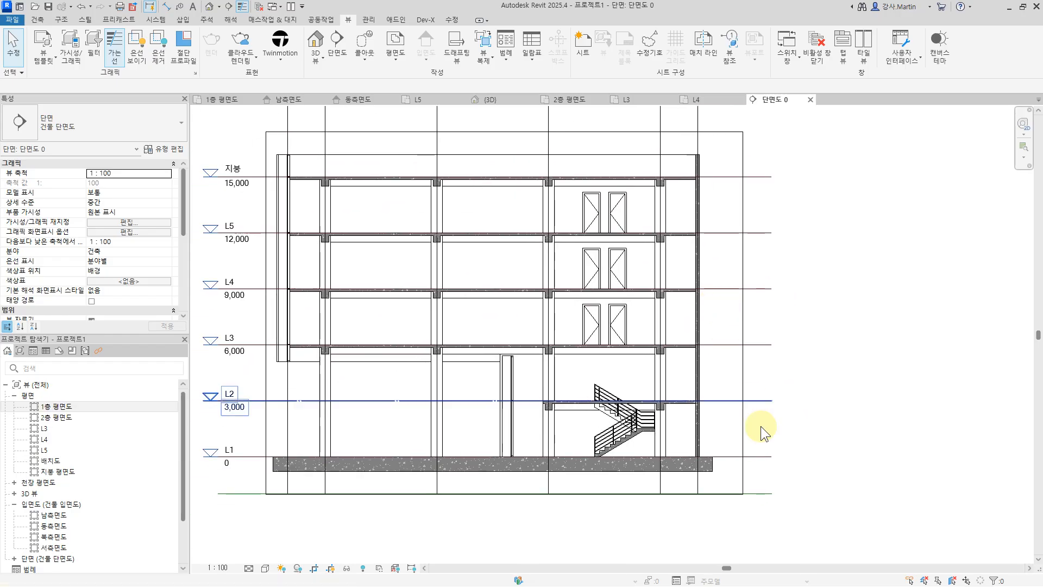
{"action": "left_click", "coordinate": [638, 433]}
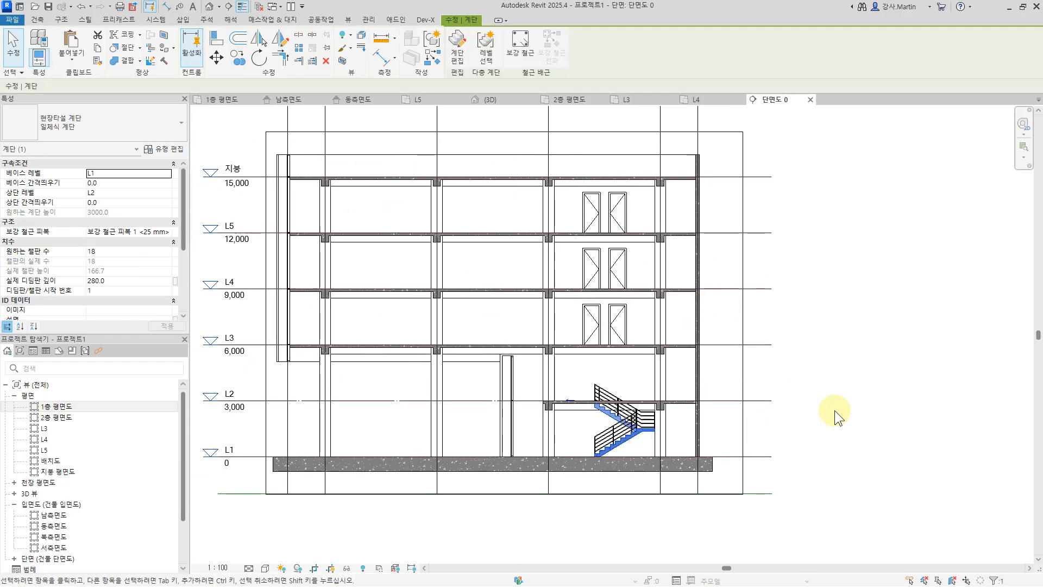
{"action": "left_click", "coordinate": [489, 57]}
{"action": "left_click_drag", "start_coordinate": [815, 384], "coordinate": [757, 215]}
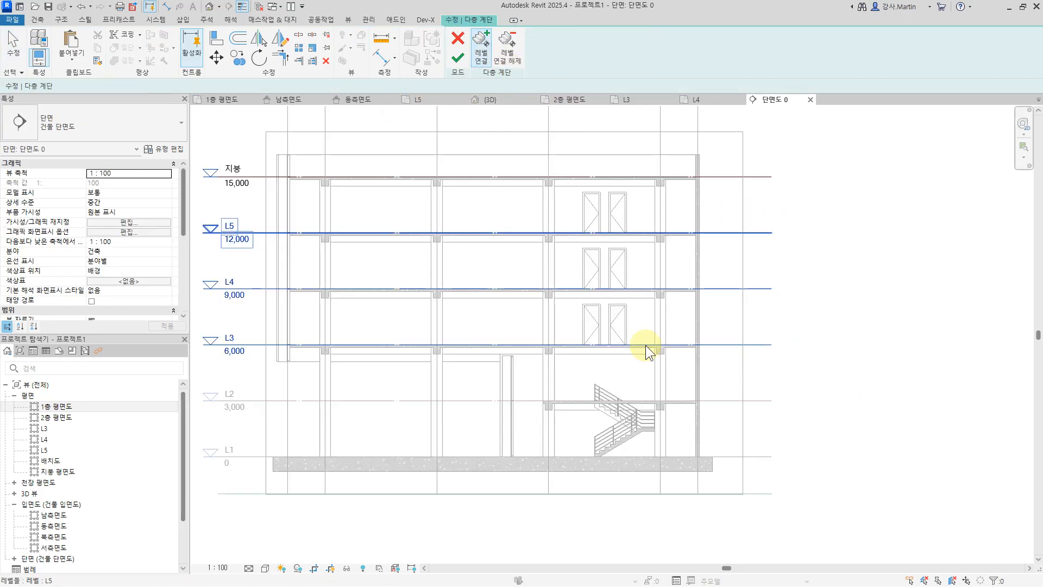
{"action": "left_click", "coordinate": [458, 57]}
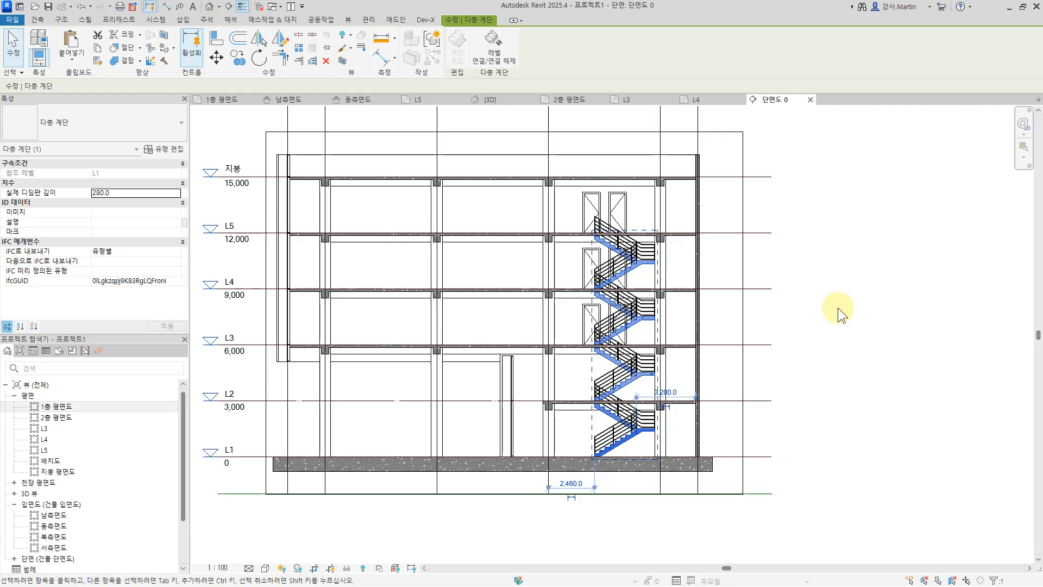
{"action": "left_click", "coordinate": [866, 441]}
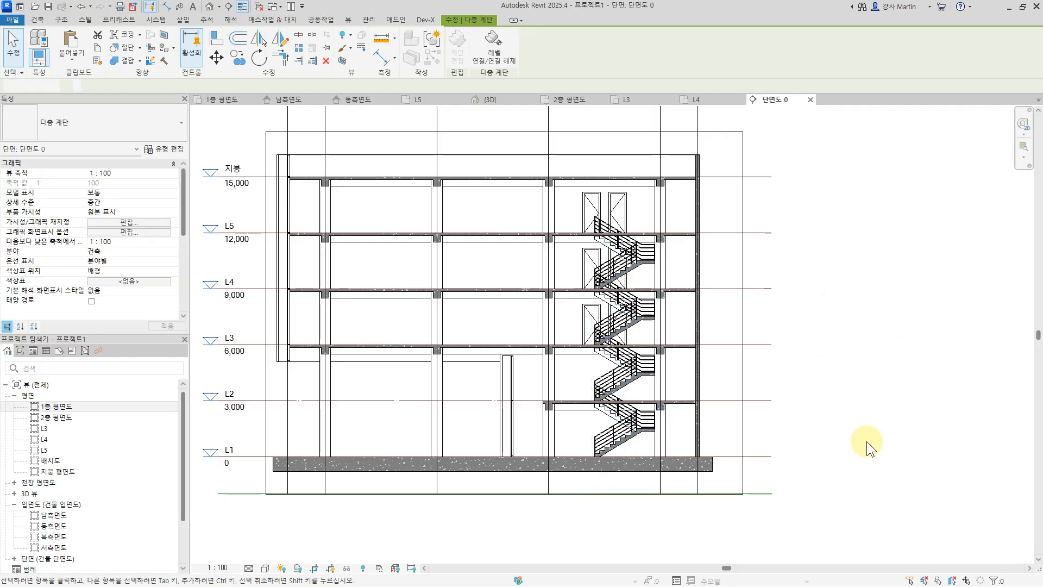
Step: Open the 1층 평면도 floor plan at the stair
{"action": "double_click", "coordinate": [54, 417]}
{"action": "double_click", "coordinate": [54, 406]}
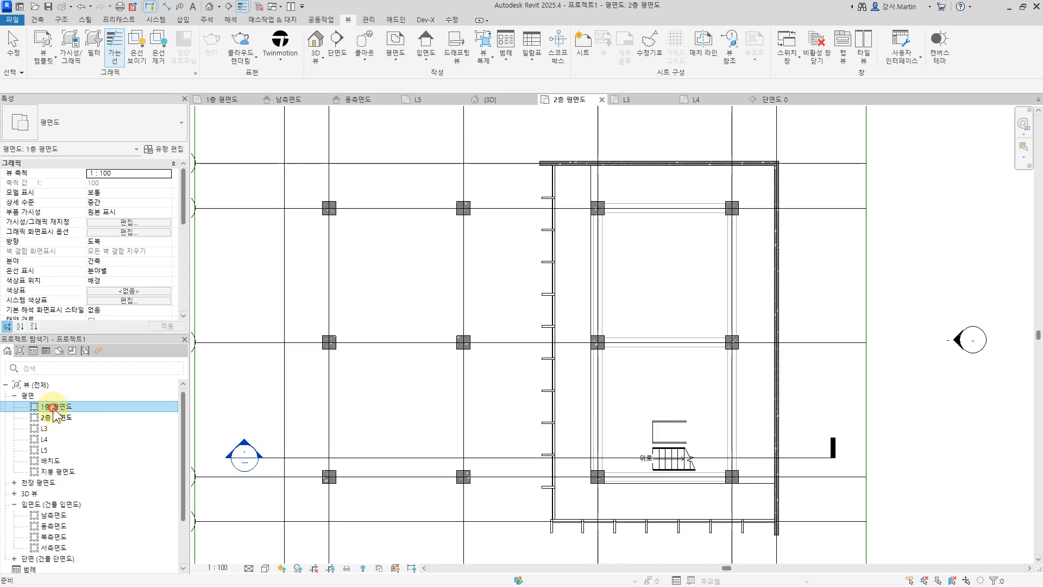
{"action": "scroll", "coordinate": [750, 396], "scroll_direction": "up", "scroll_amount": 6}
{"action": "middle_click_drag", "start_coordinate": [811, 330], "coordinate": [802, 294]}
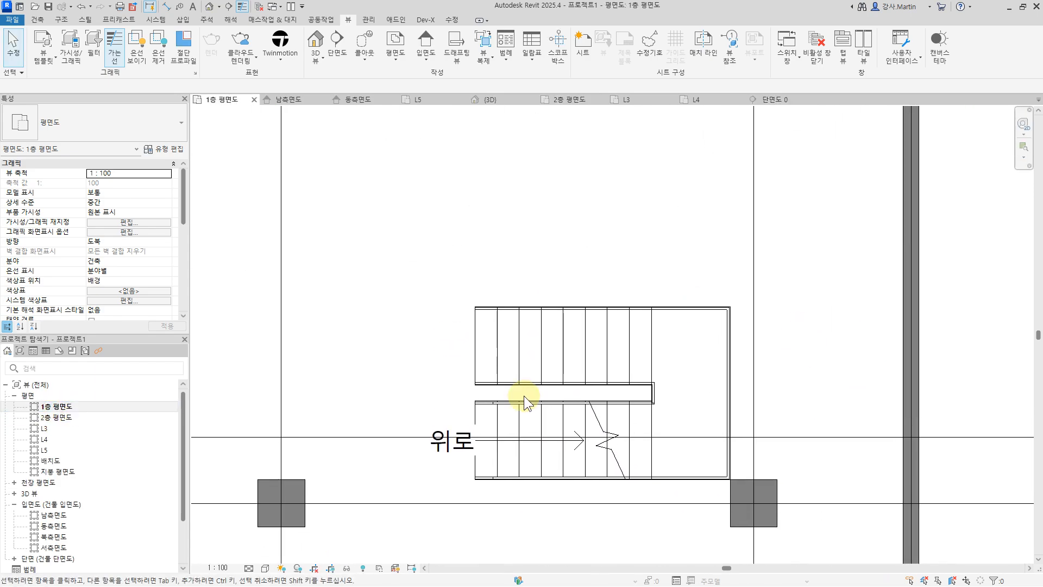
Step: Create a shaft opening on L1 from a rectangle traced around the stair's outer edge, ending at the column's upper-left corner
{"action": "left_click", "coordinate": [36, 21]}
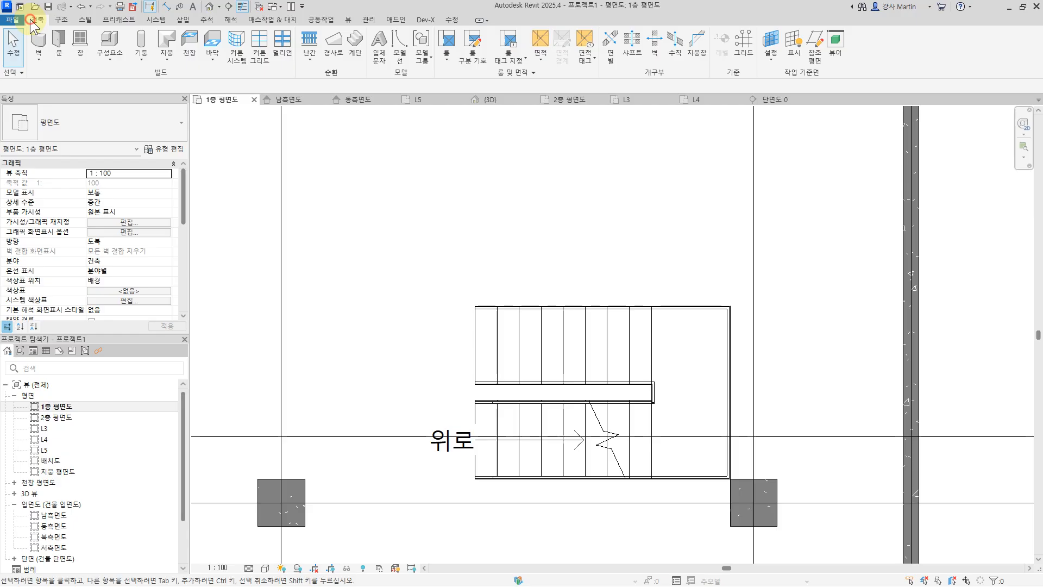
{"action": "left_click", "coordinate": [633, 43]}
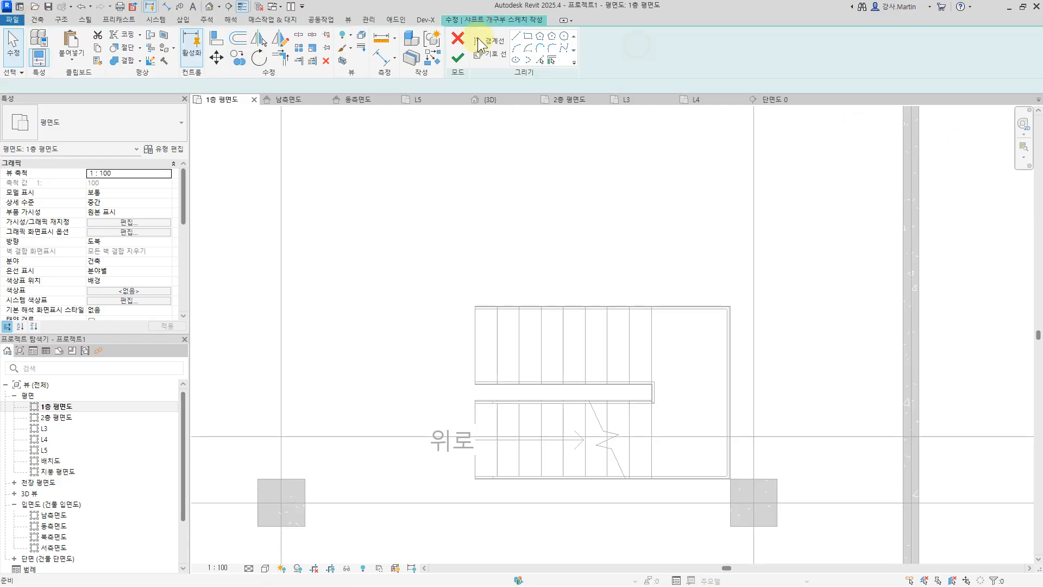
{"action": "left_click", "coordinate": [530, 37]}
{"action": "scroll", "coordinate": [478, 310], "scroll_direction": "up", "scroll_amount": 8}
{"action": "left_click", "coordinate": [479, 364]}
{"action": "scroll", "coordinate": [838, 489], "scroll_direction": "down", "scroll_amount": 4}
{"action": "middle_click_drag", "start_coordinate": [838, 489], "coordinate": [780, 419]}
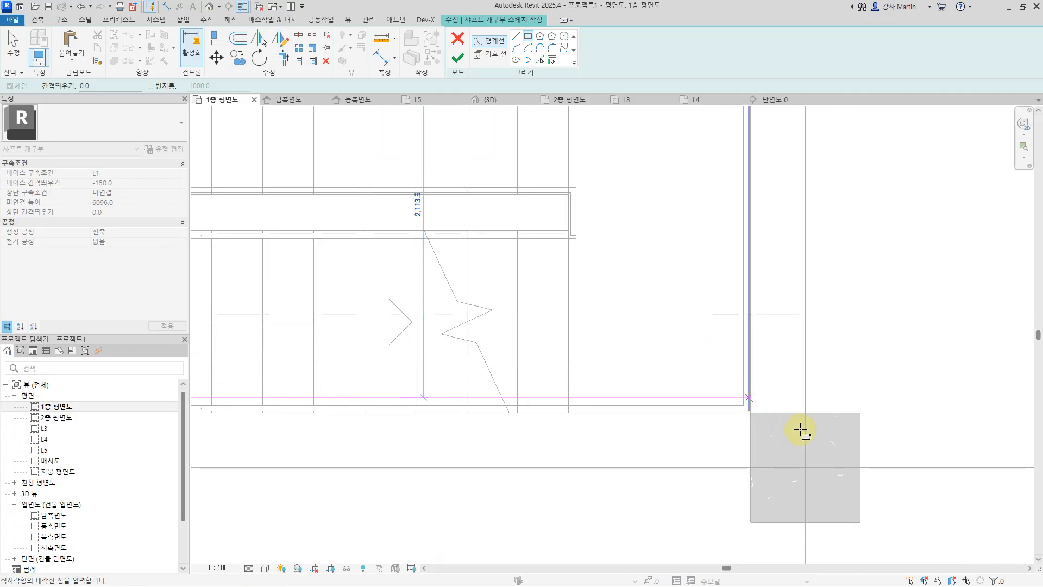
{"action": "scroll", "coordinate": [771, 419], "scroll_direction": "up", "scroll_amount": 5}
{"action": "left_click", "coordinate": [724, 411]}
{"action": "scroll", "coordinate": [804, 349], "scroll_direction": "down", "scroll_amount": 4}
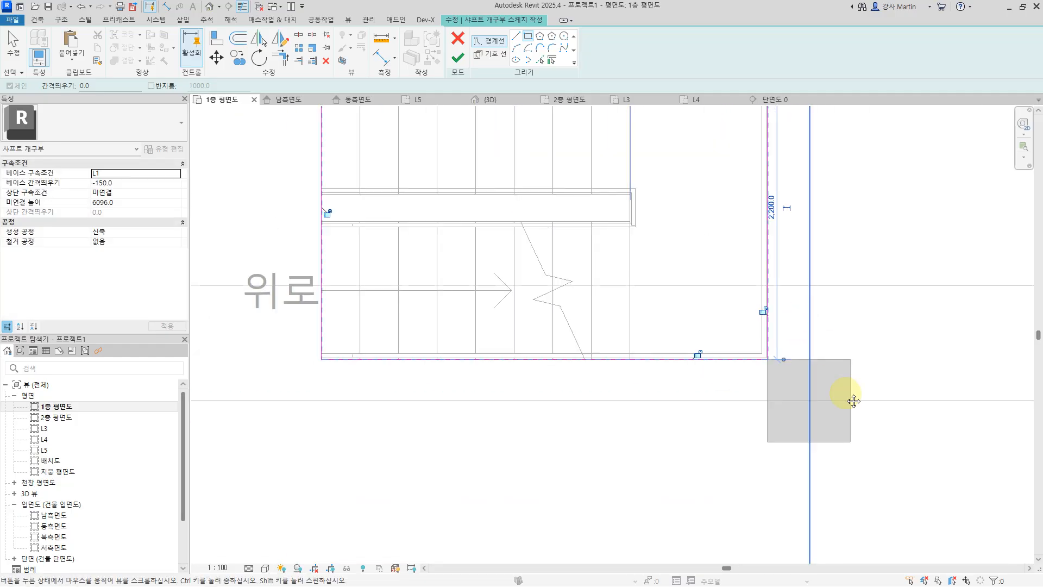
{"action": "left_click", "coordinate": [457, 60]}
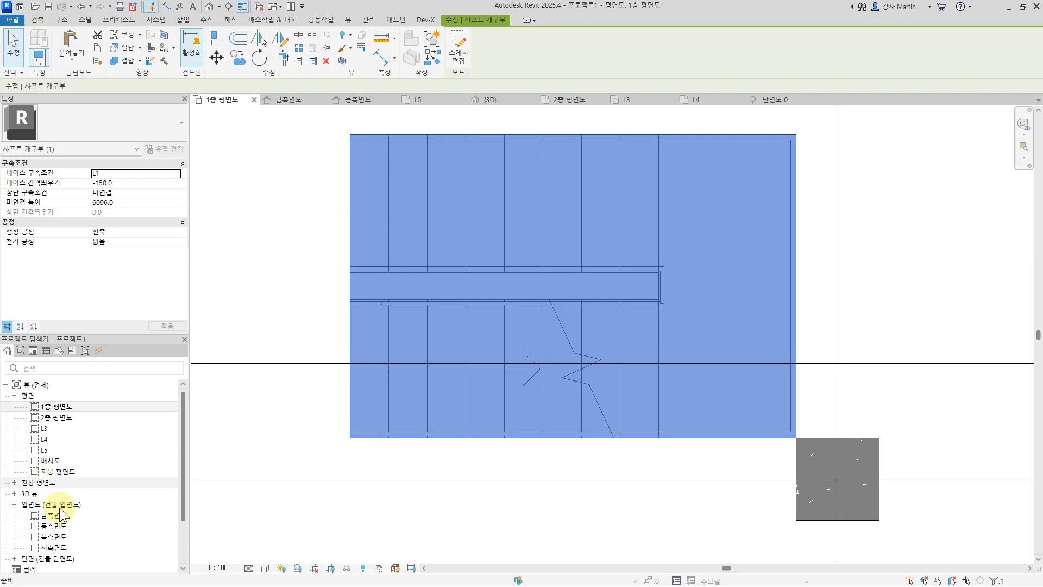
Step: In section 단면도 0, stretch the shaft opening to start about 1,780 above L1 and rise about 10,790, past L5
{"action": "double_click", "coordinate": [50, 561]}
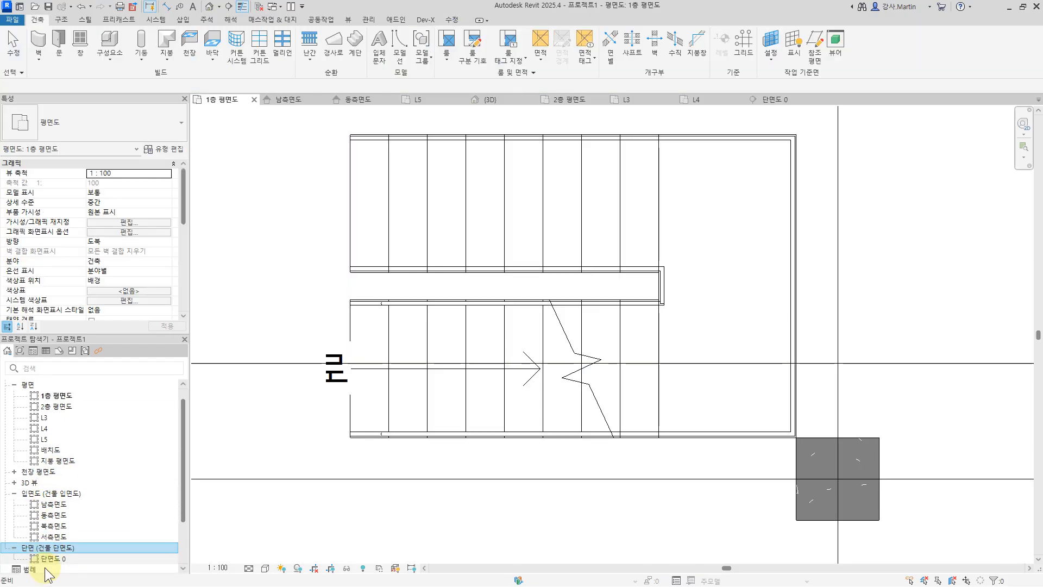
{"action": "left_click", "coordinate": [44, 561]}
{"action": "double_click", "coordinate": [44, 561]}
{"action": "key", "text": "Escape"}
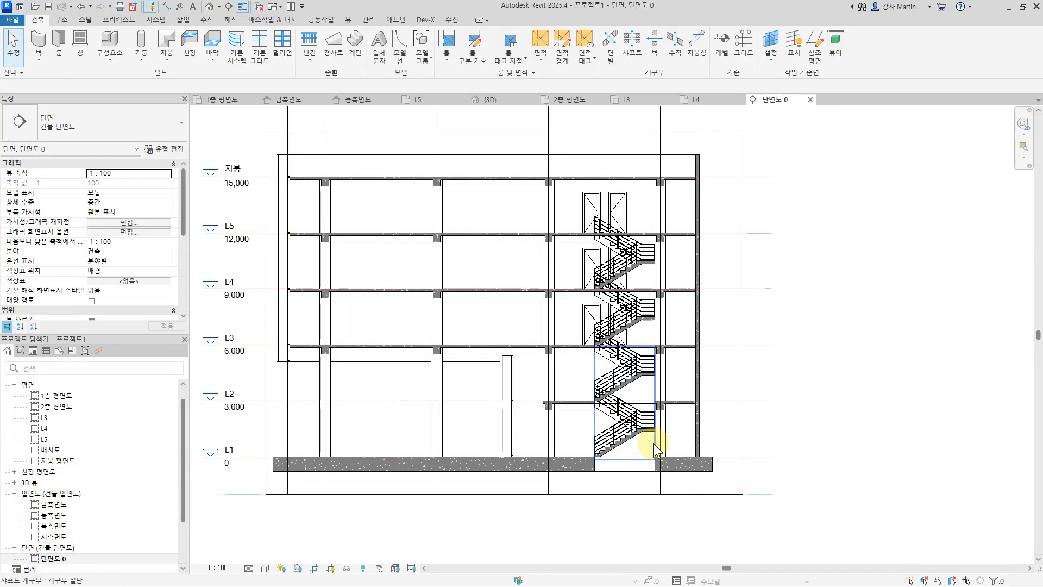
{"action": "left_click", "coordinate": [639, 462]}
{"action": "left_click_drag", "start_coordinate": [625, 461], "coordinate": [629, 423]}
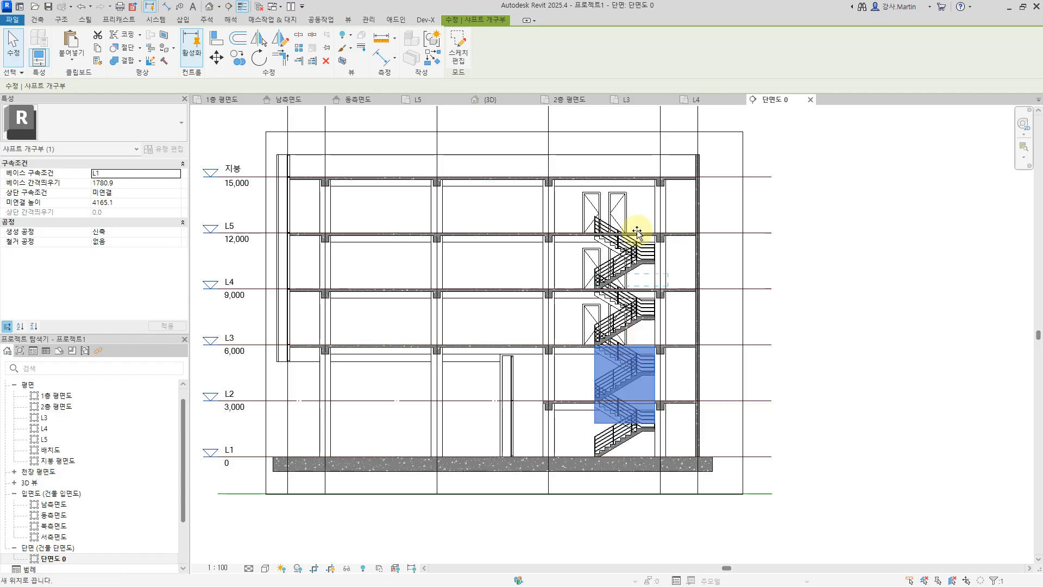
{"action": "left_click_drag", "start_coordinate": [634, 227], "coordinate": [634, 214]}
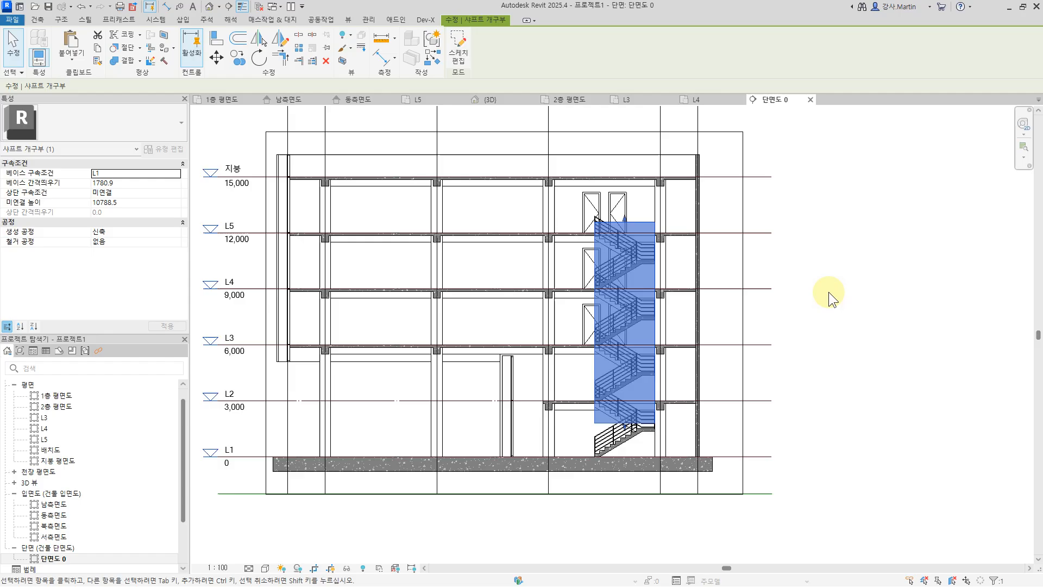
{"action": "left_click", "coordinate": [842, 280]}
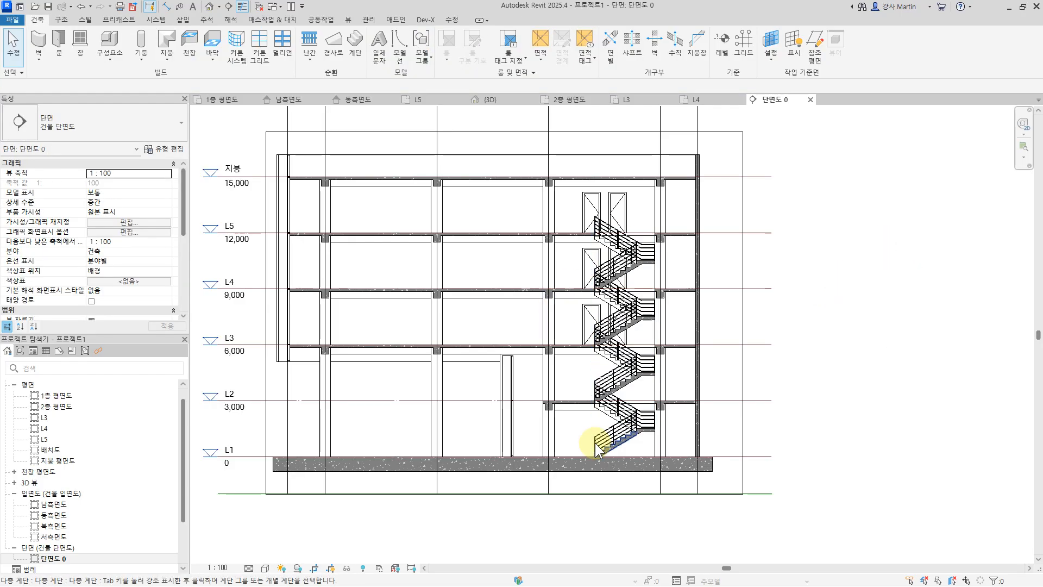
Step: Open the 2층 평면도 floor plan and set its underlay base level to 없음
{"action": "left_click", "coordinate": [58, 406]}
{"action": "double_click", "coordinate": [58, 407]}
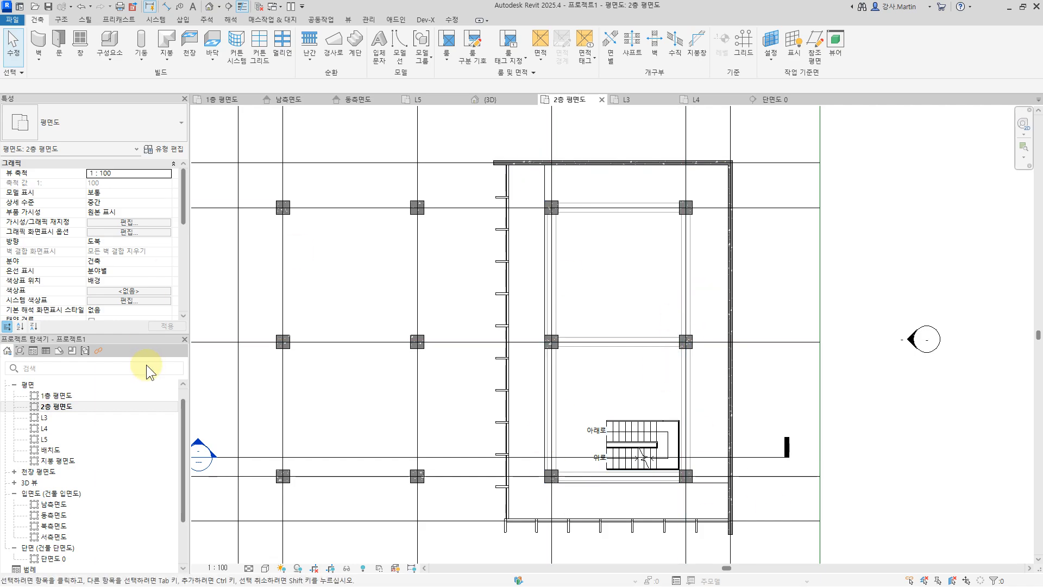
{"action": "scroll", "coordinate": [93, 239], "scroll_direction": "down", "scroll_amount": 3}
{"action": "scroll", "coordinate": [70, 194], "scroll_direction": "up", "scroll_amount": 3}
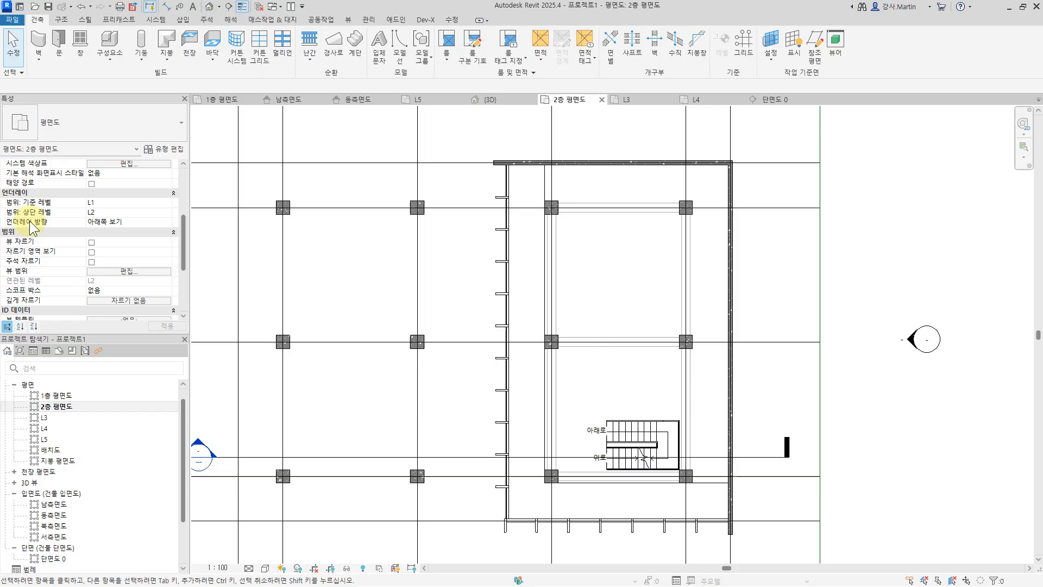
{"action": "left_click", "coordinate": [167, 202]}
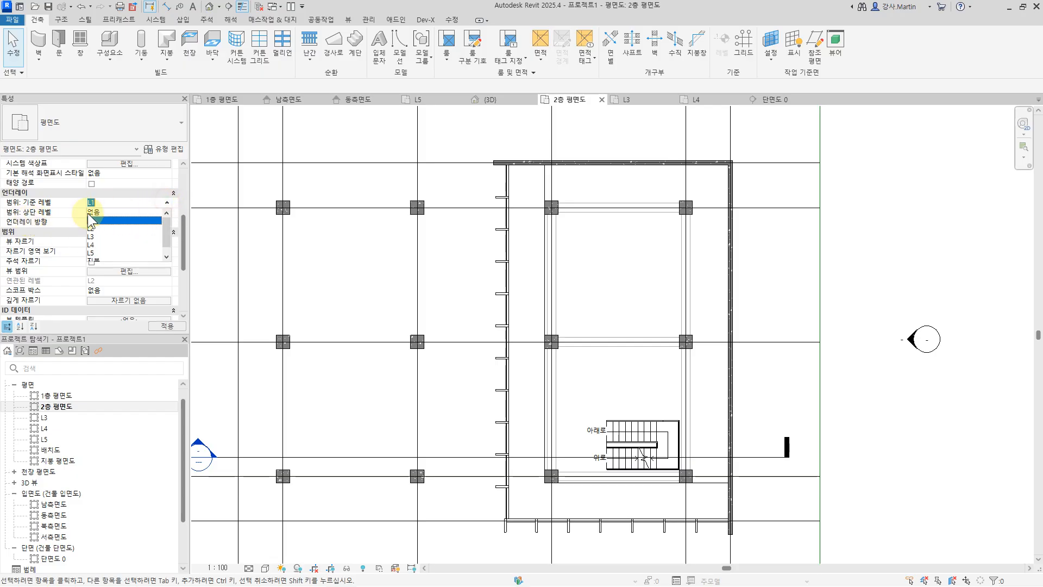
{"action": "left_click", "coordinate": [93, 212]}
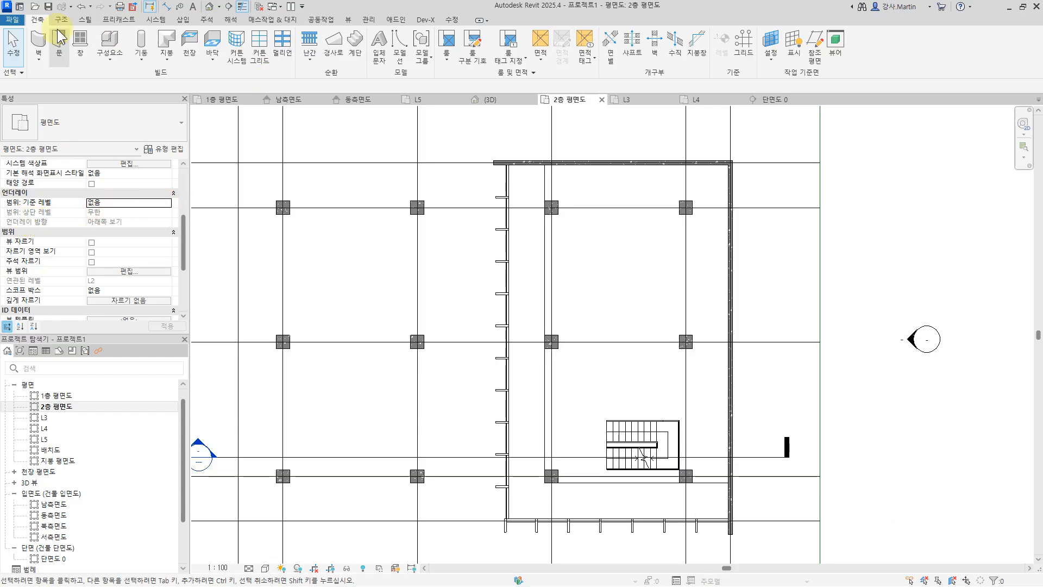
Step: Create a 900mm 배관 railing on L2 by picking the floor's left and lower edges as its path
{"action": "left_click", "coordinate": [310, 54]}
{"action": "left_click", "coordinate": [333, 81]}
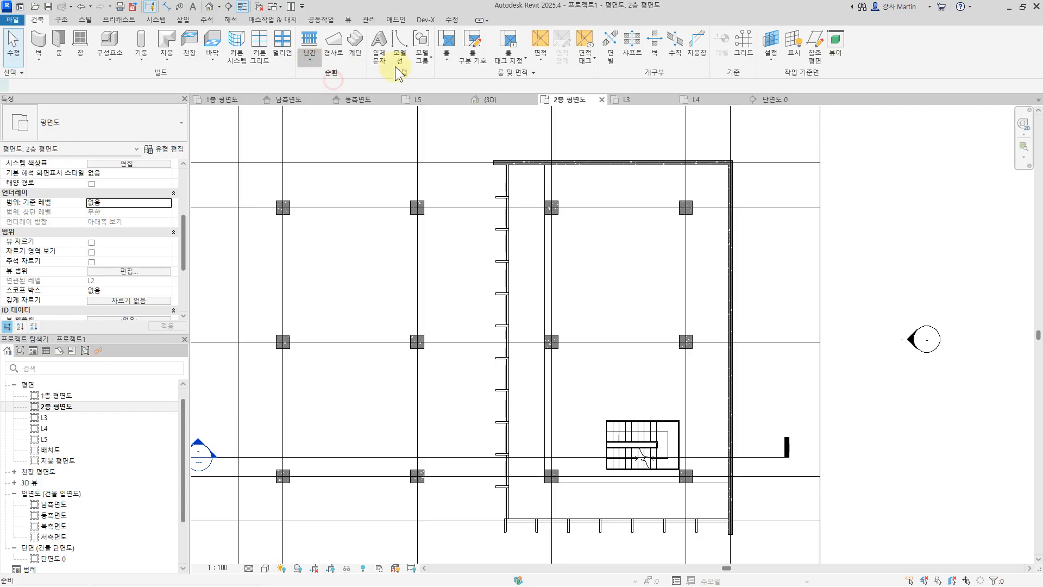
{"action": "left_click", "coordinate": [546, 187]}
{"action": "left_click", "coordinate": [706, 483]}
{"action": "scroll", "coordinate": [700, 447], "scroll_direction": "up", "scroll_amount": 2}
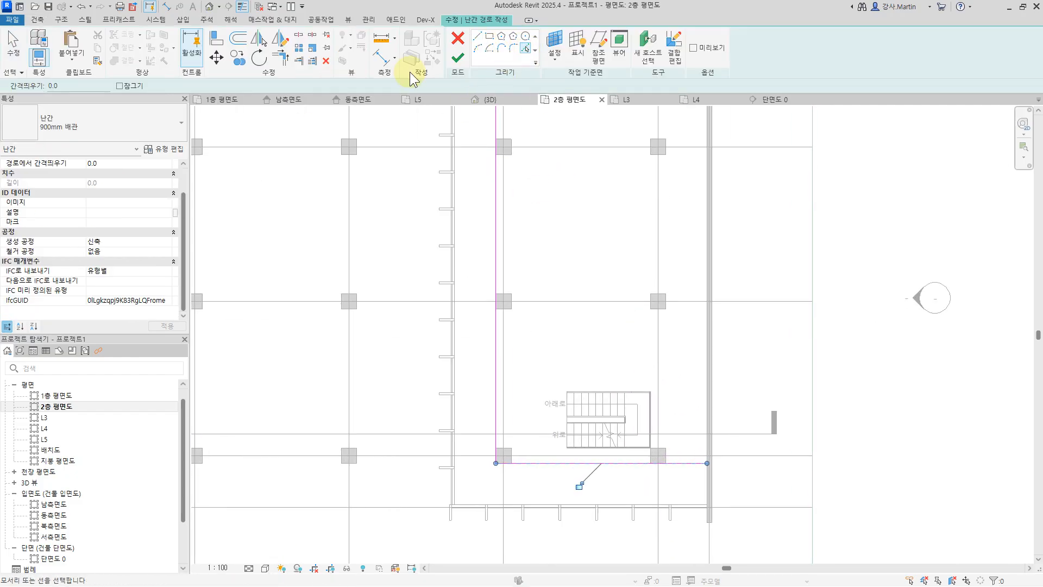
{"action": "left_click", "coordinate": [458, 57]}
Step: Set the floor-edge railing's offset from path to 30 and flip the railing to the other side
{"action": "scroll", "coordinate": [495, 379], "scroll_direction": "up", "scroll_amount": 4}
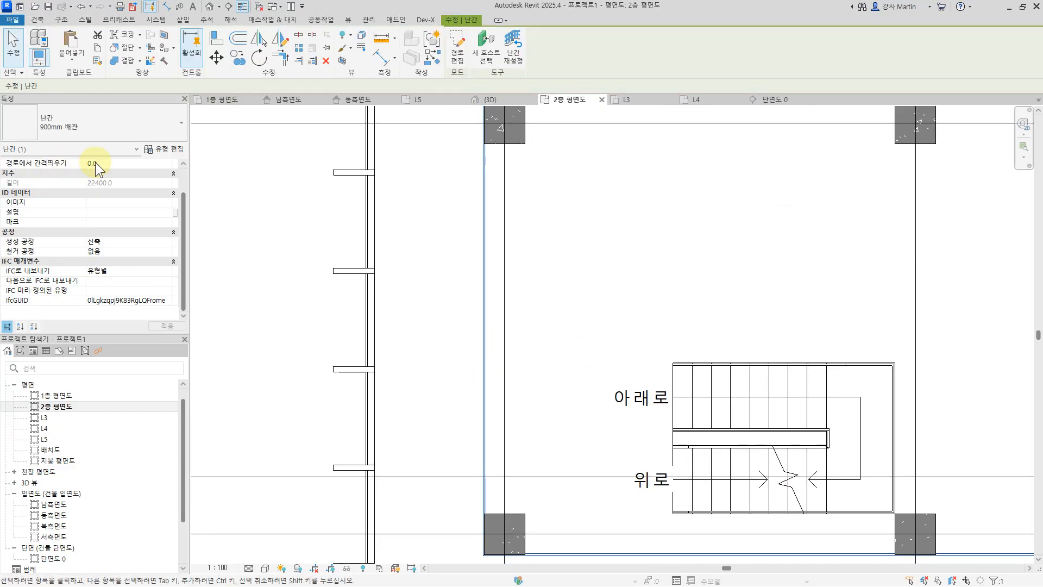
{"action": "scroll", "coordinate": [146, 193], "scroll_direction": "up", "scroll_amount": 1}
{"action": "left_click", "coordinate": [116, 191]}
{"action": "type", "text": "30"}
{"action": "scroll", "coordinate": [509, 121], "scroll_direction": "up", "scroll_amount": 4}
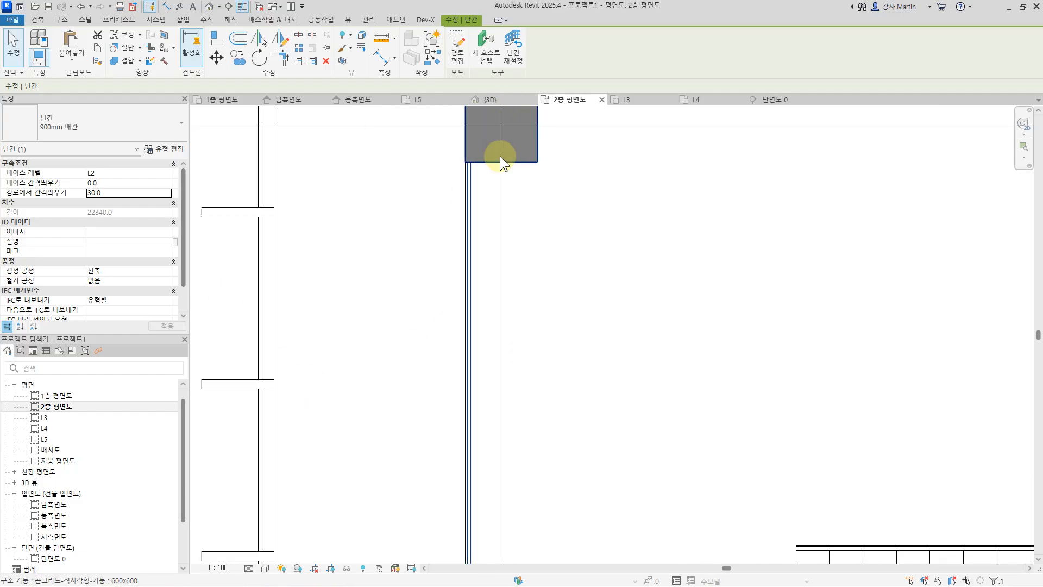
{"action": "scroll", "coordinate": [588, 203], "scroll_direction": "down", "scroll_amount": 5}
{"action": "middle_click_drag", "start_coordinate": [779, 154], "coordinate": [721, 341]}
{"action": "left_click", "coordinate": [717, 308]}
{"action": "scroll", "coordinate": [647, 284], "scroll_direction": "down", "scroll_amount": 2}
{"action": "middle_click_drag", "start_coordinate": [647, 283], "coordinate": [592, 149]}
{"action": "scroll", "coordinate": [673, 334], "scroll_direction": "up", "scroll_amount": 3}
{"action": "middle_click_drag", "start_coordinate": [673, 334], "coordinate": [642, 224]}
{"action": "left_click", "coordinate": [445, 261]}
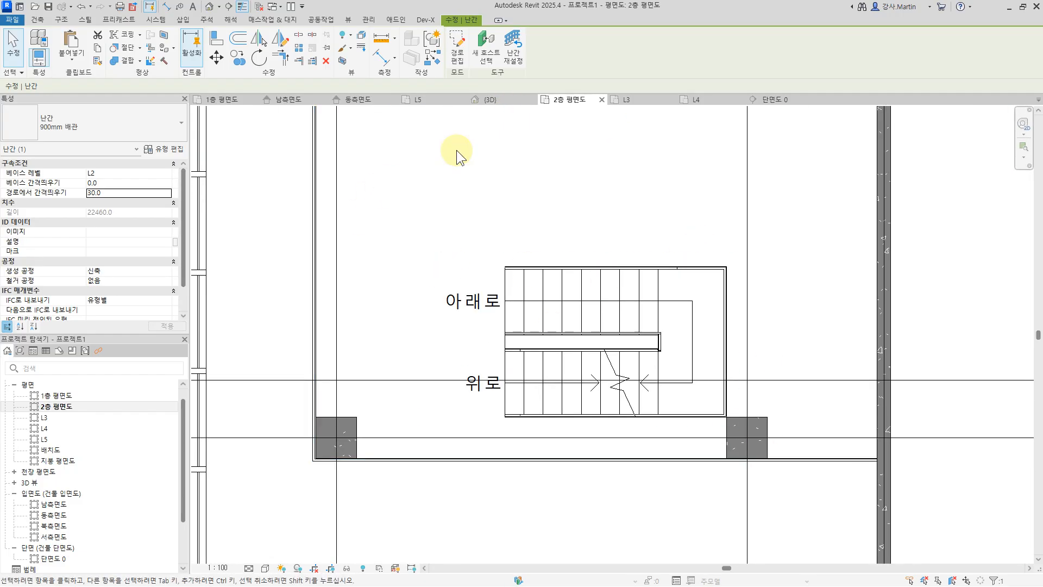
Step: Create a second 900mm 배관 railing on L2 by picking the stair opening's upper and right edges as its path
{"action": "left_click", "coordinate": [307, 61]}
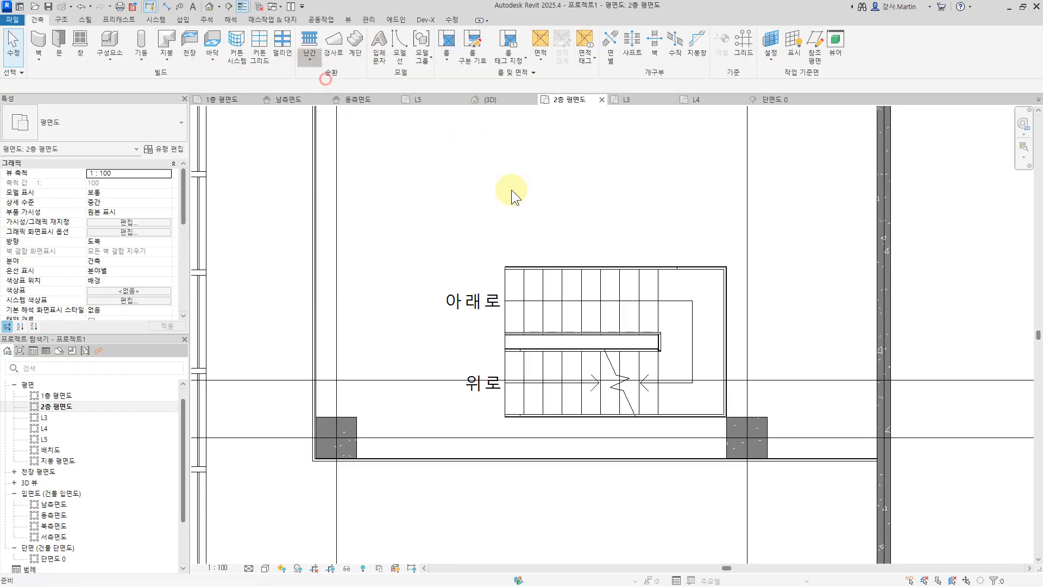
{"action": "scroll", "coordinate": [496, 237], "scroll_direction": "up", "scroll_amount": 6}
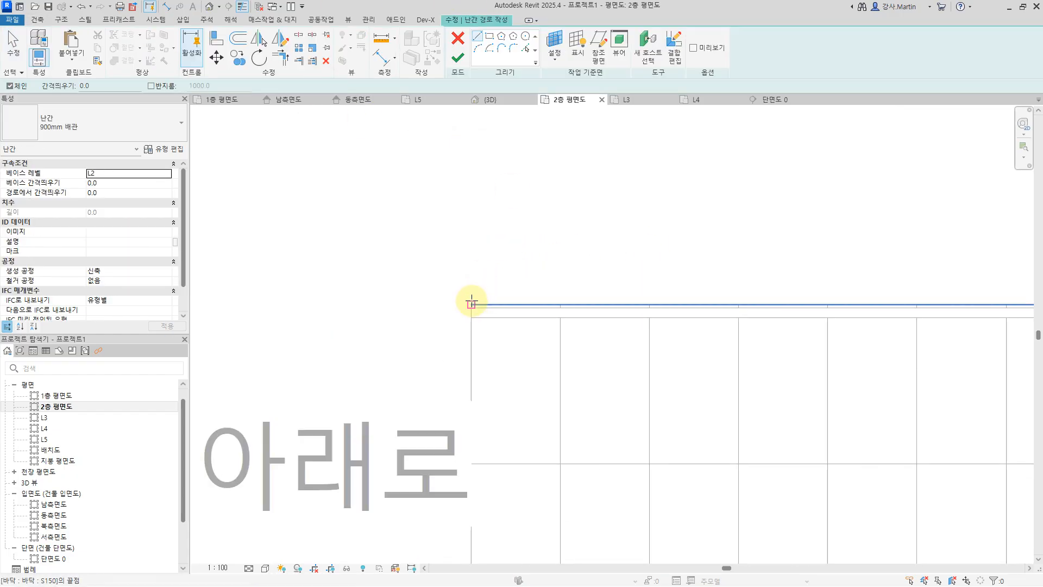
{"action": "left_click", "coordinate": [513, 50]}
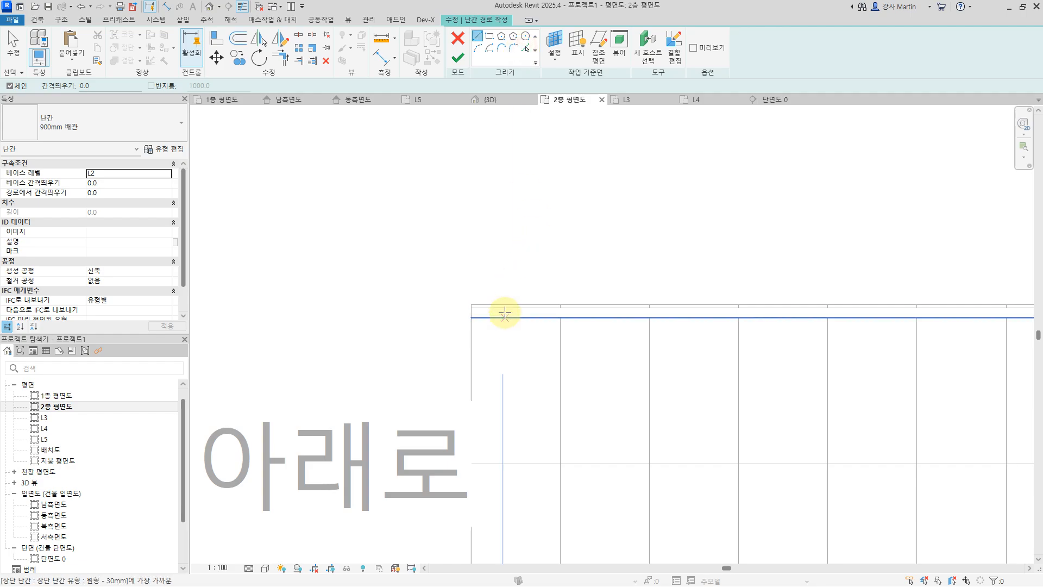
{"action": "left_click", "coordinate": [524, 50]}
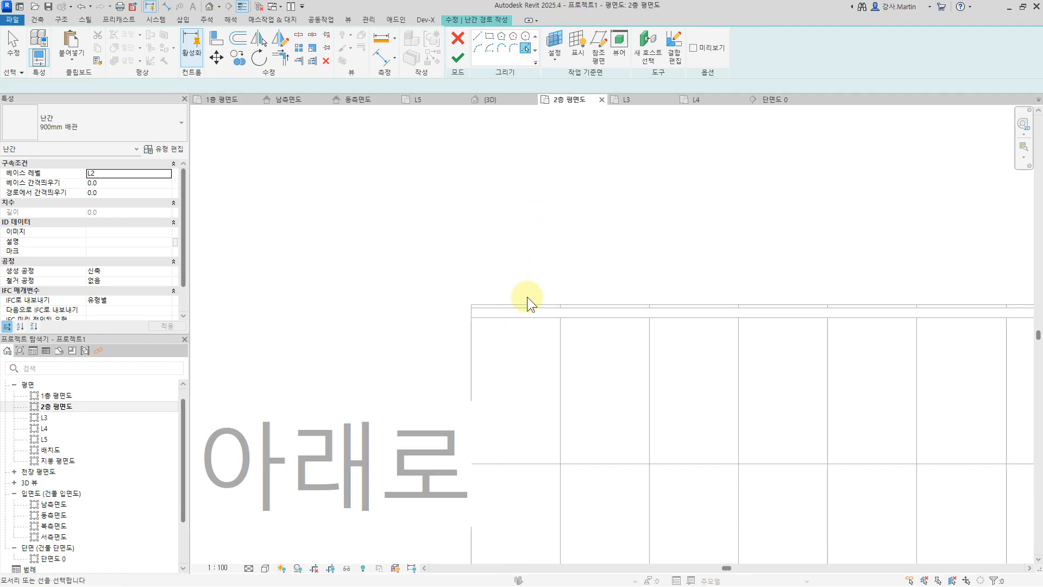
{"action": "left_click", "coordinate": [525, 302]}
{"action": "scroll", "coordinate": [686, 289], "scroll_direction": "down", "scroll_amount": 3}
{"action": "middle_click_drag", "start_coordinate": [686, 289], "coordinate": [403, 125]}
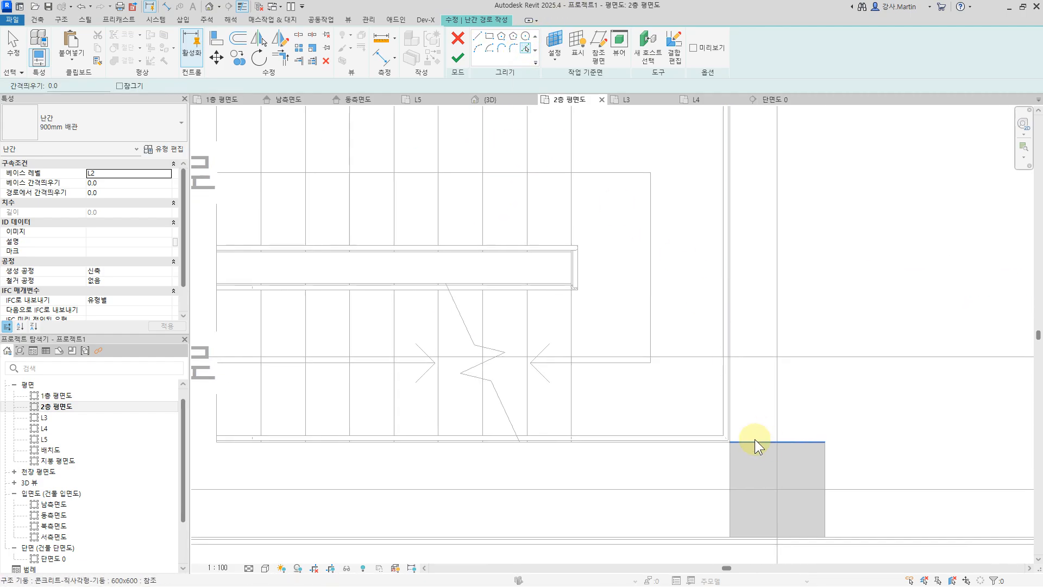
{"action": "scroll", "coordinate": [754, 438], "scroll_direction": "up", "scroll_amount": 3}
{"action": "left_click", "coordinate": [696, 406]}
{"action": "middle_click_drag", "start_coordinate": [764, 332], "coordinate": [838, 321]}
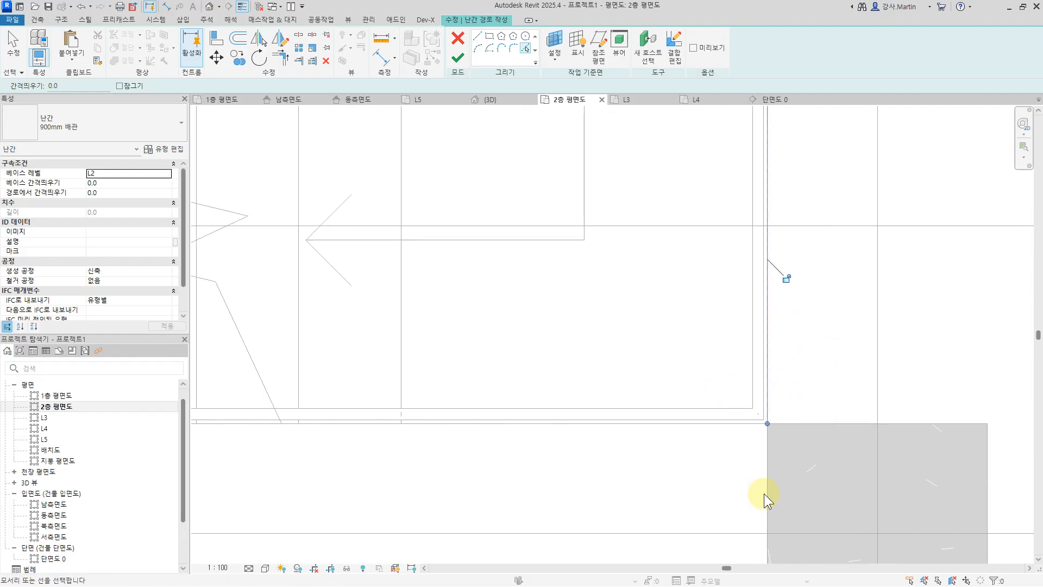
{"action": "left_click", "coordinate": [458, 57]}
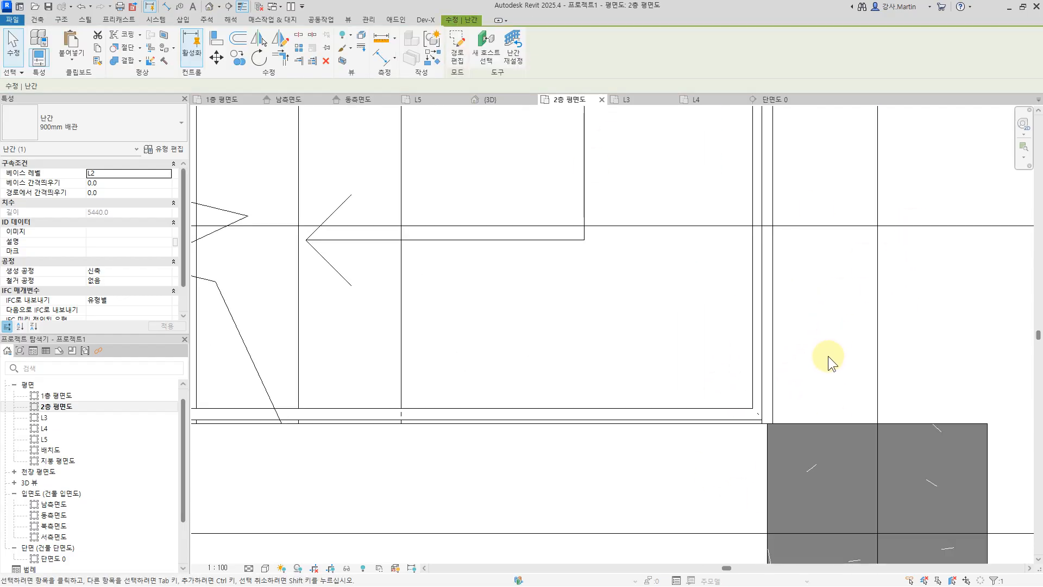
Step: Set the stair-opening railing's offset from path to 30
{"action": "left_click", "coordinate": [111, 193]}
{"action": "type", "text": "30"}
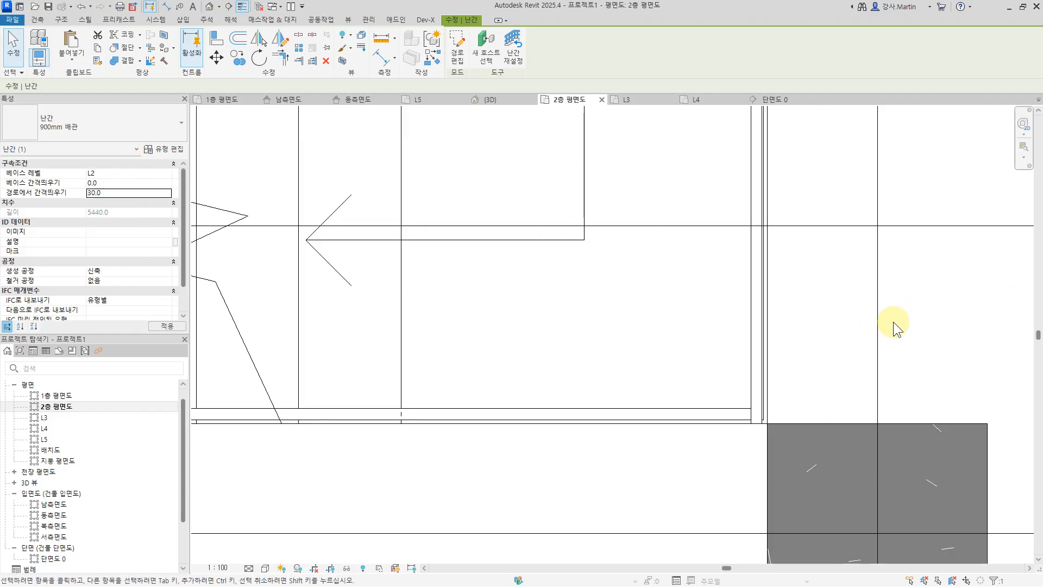
{"action": "scroll", "coordinate": [620, 245], "scroll_direction": "down", "scroll_amount": 5}
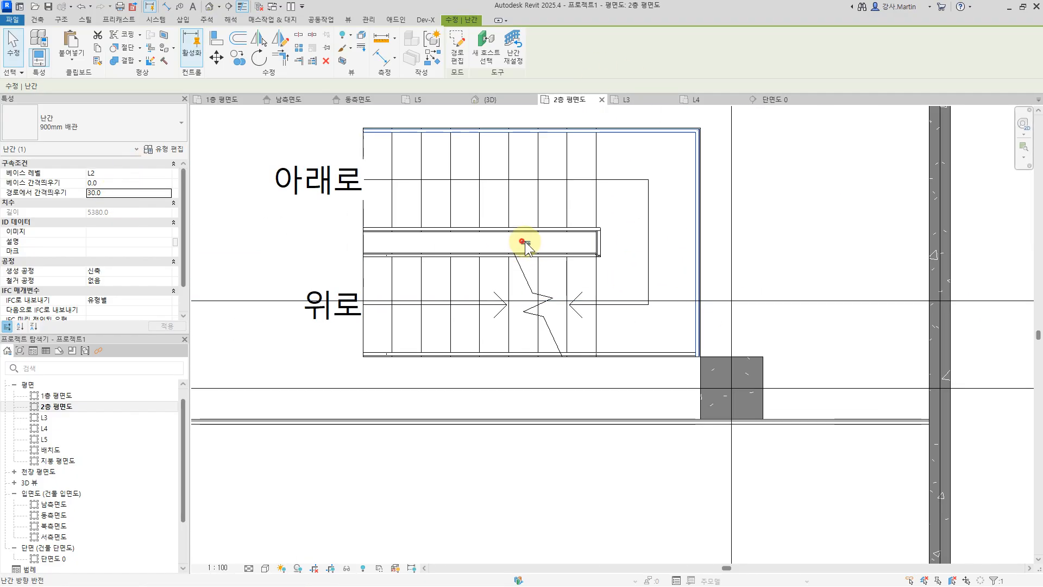
Step: Create a third 900mm 배관 railing on L2 by picking the stair opening's lower edge, dismissing the save reminder without saving
{"action": "left_click", "coordinate": [335, 141]}
{"action": "left_click", "coordinate": [307, 54]}
{"action": "scroll", "coordinate": [664, 373], "scroll_direction": "up", "scroll_amount": 4}
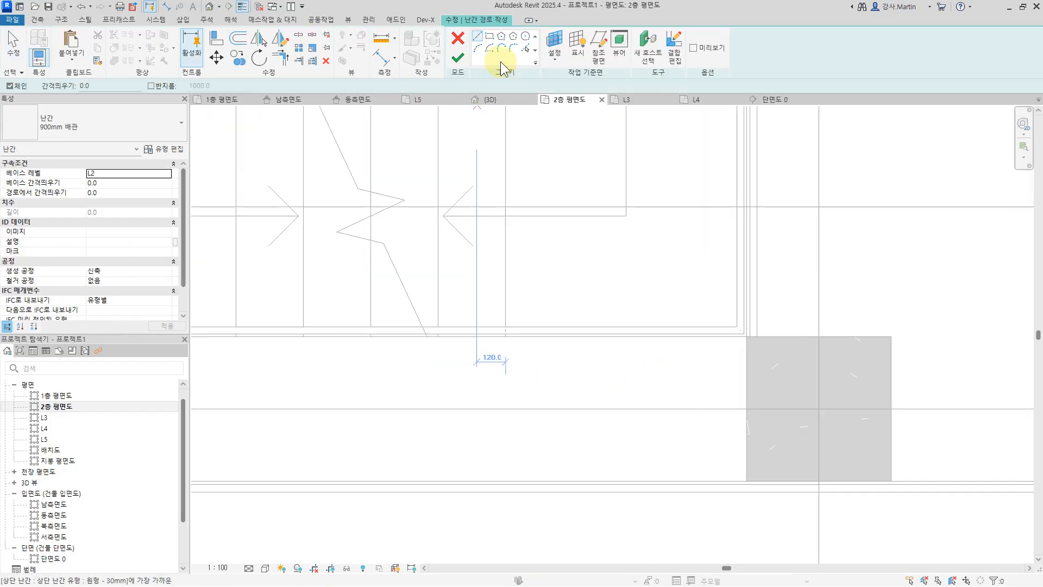
{"action": "left_click", "coordinate": [525, 48]}
{"action": "scroll", "coordinate": [713, 342], "scroll_direction": "up", "scroll_amount": 4}
{"action": "left_click", "coordinate": [742, 274]}
{"action": "scroll", "coordinate": [711, 326], "scroll_direction": "down", "scroll_amount": 2}
{"action": "left_click", "coordinate": [458, 61]}
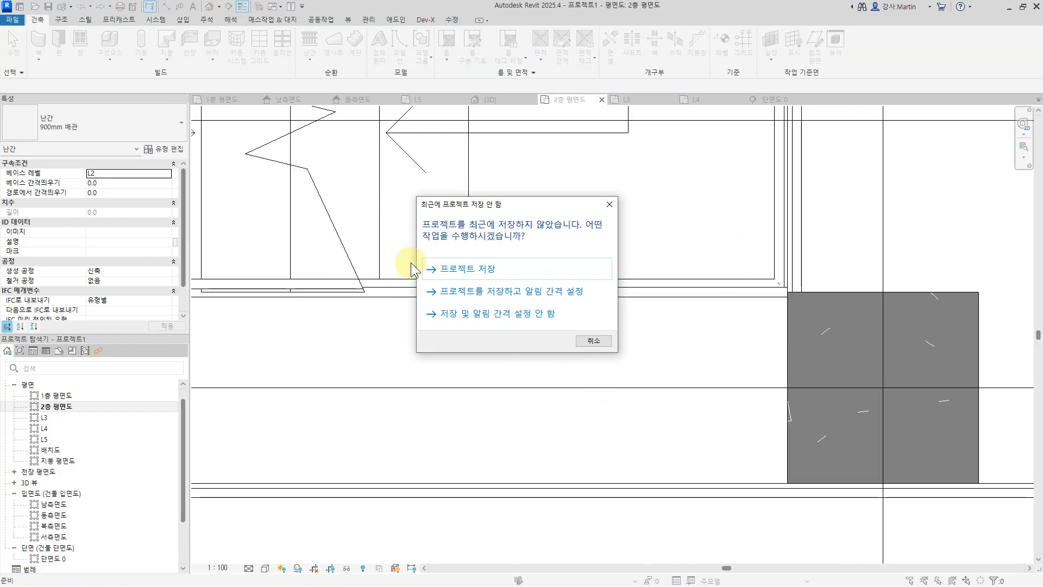
{"action": "left_click", "coordinate": [602, 343]}
Step: Set the lower-edge stair-opening railing's offset from path to 30
{"action": "scroll", "coordinate": [652, 341], "scroll_direction": "down", "scroll_amount": 2}
{"action": "middle_click_drag", "start_coordinate": [635, 335], "coordinate": [985, 351]}
{"action": "key", "text": "Escape"}
{"action": "left_click", "coordinate": [525, 334]}
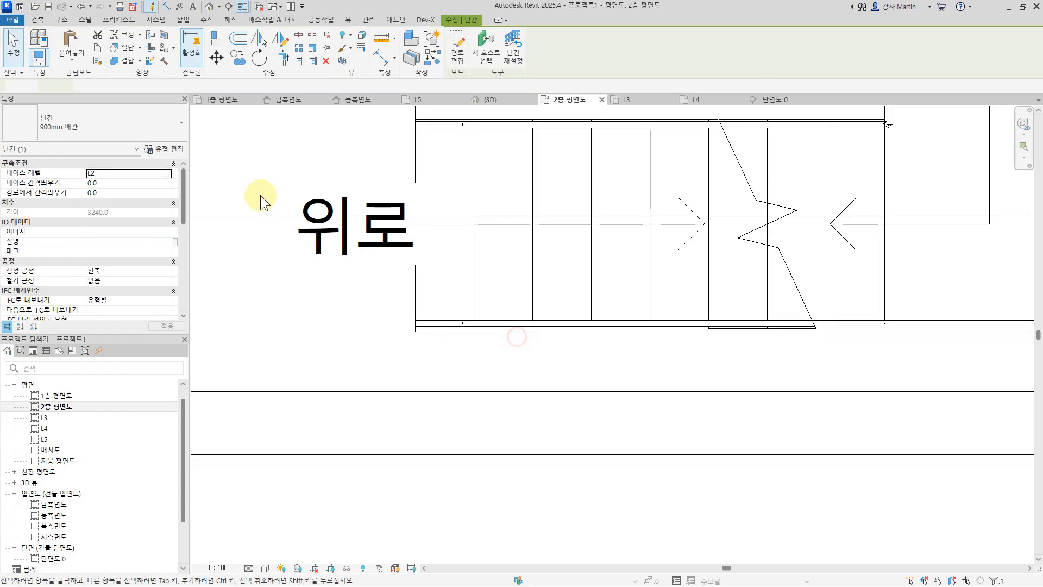
{"action": "left_click", "coordinate": [120, 194]}
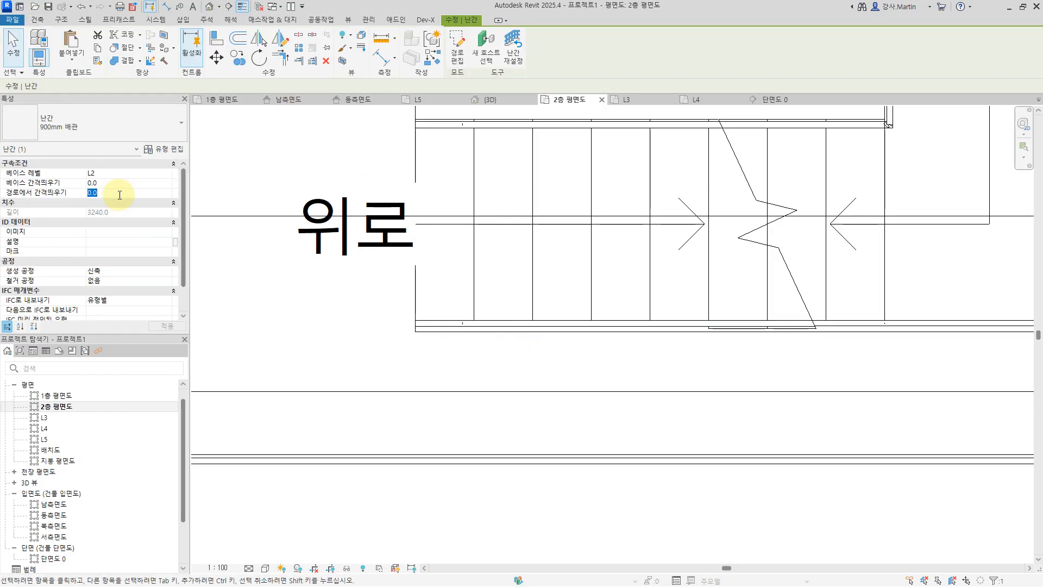
{"action": "scroll", "coordinate": [779, 363], "scroll_direction": "down", "scroll_amount": 2}
{"action": "middle_click_drag", "start_coordinate": [828, 361], "coordinate": [657, 447]}
{"action": "key", "text": "Escape"}
Step: Examine how the stair's own railing lines up with the separate stair-opening railings on L2
{"action": "left_click", "coordinate": [723, 421]}
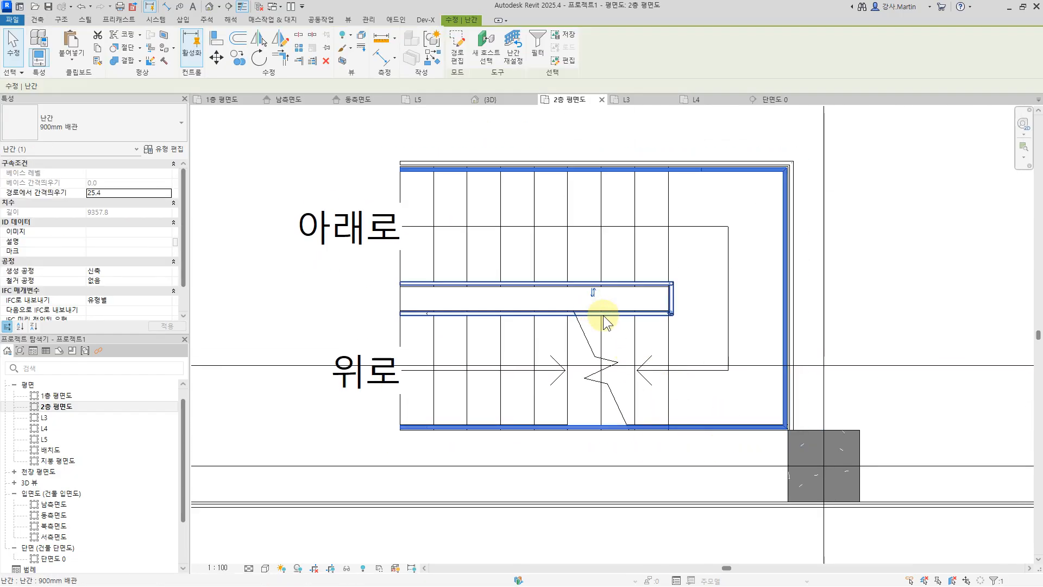
{"action": "scroll", "coordinate": [538, 443], "scroll_direction": "up", "scroll_amount": 3}
{"action": "key", "text": "Escape"}
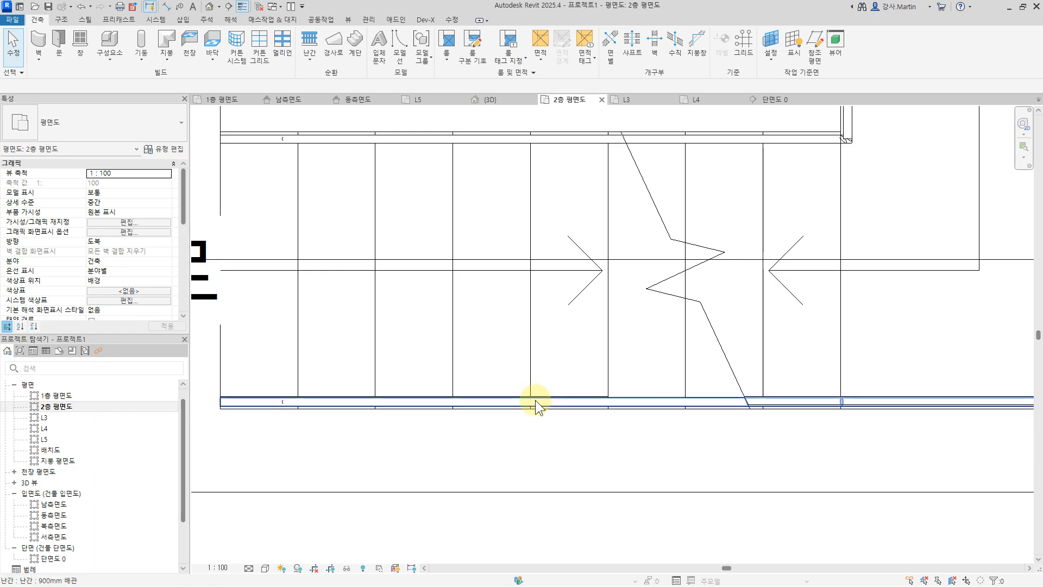
{"action": "scroll", "coordinate": [535, 402], "scroll_direction": "down", "scroll_amount": 2}
{"action": "key", "text": "Tab"}
{"action": "key", "text": "Tab"}
{"action": "key", "text": "Tab"}
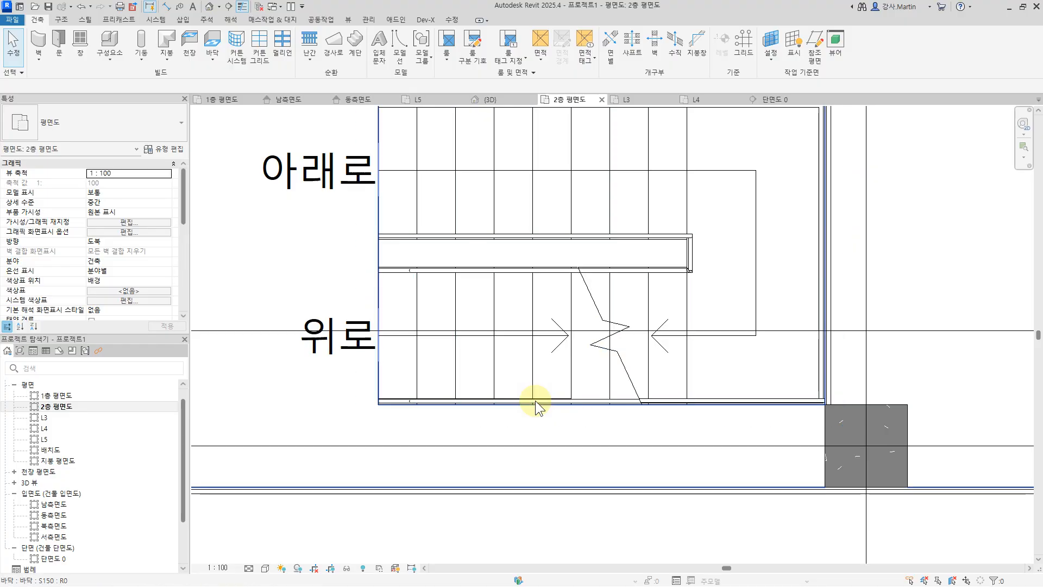
{"action": "left_click_drag", "start_coordinate": [351, 442], "coordinate": [847, 358]}
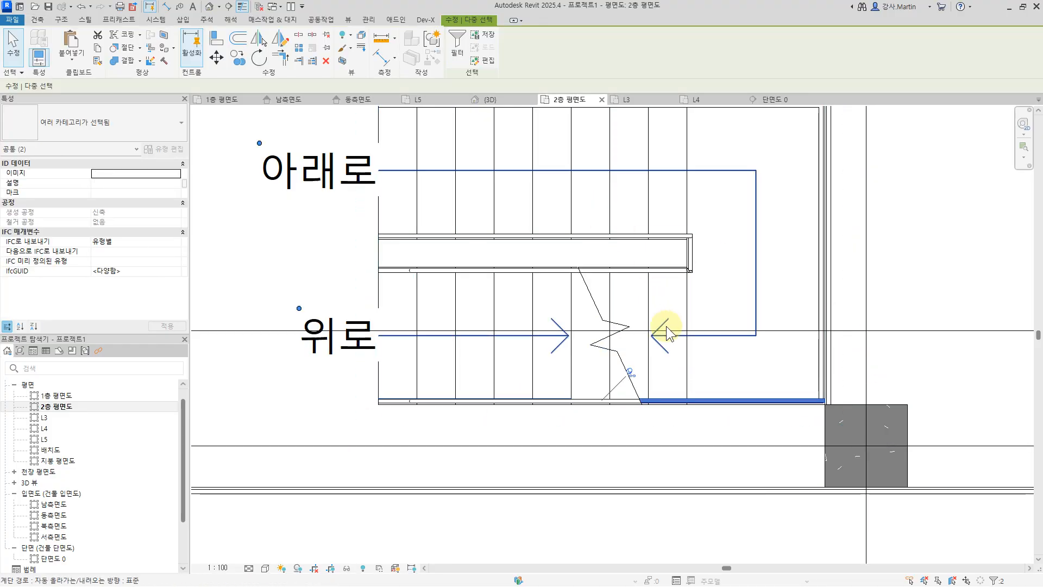
{"action": "scroll", "coordinate": [666, 323], "scroll_direction": "down", "scroll_amount": 2}
{"action": "left_click", "coordinate": [806, 259]}
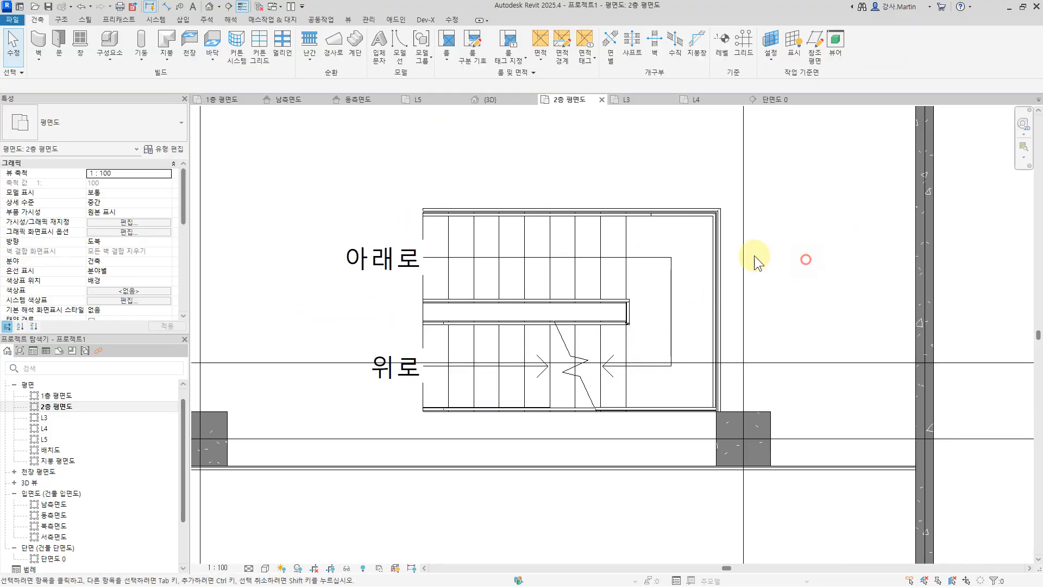
{"action": "left_click", "coordinate": [710, 231]}
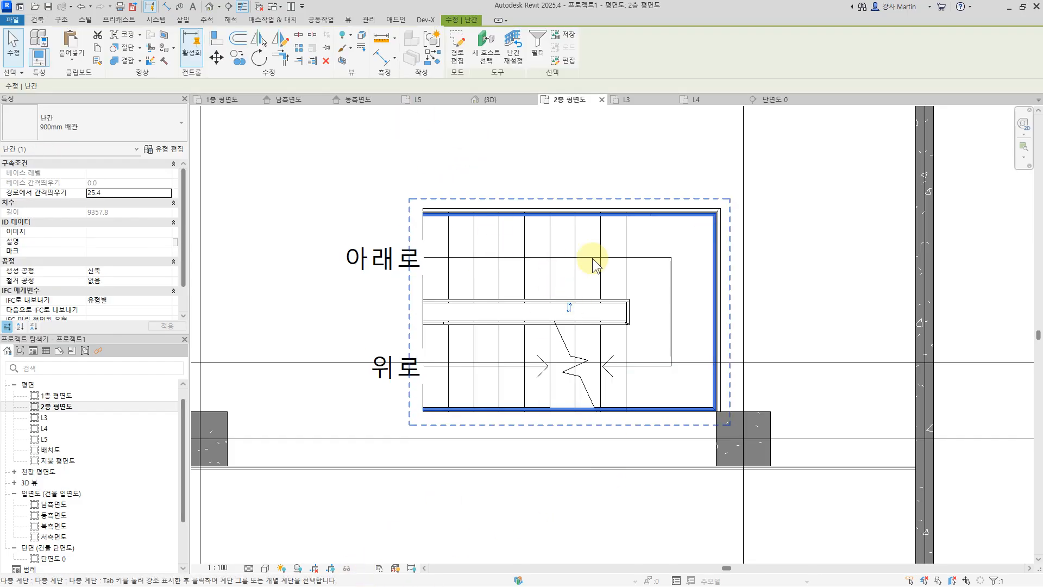
{"action": "left_click", "coordinate": [635, 426]}
Step: Flip the stair opening's lower railing and its upper-right railing to the outer side of the opening
{"action": "scroll", "coordinate": [643, 412], "scroll_direction": "up", "scroll_amount": 1}
{"action": "scroll", "coordinate": [648, 413], "scroll_direction": "up", "scroll_amount": 1}
{"action": "left_click", "coordinate": [650, 402]}
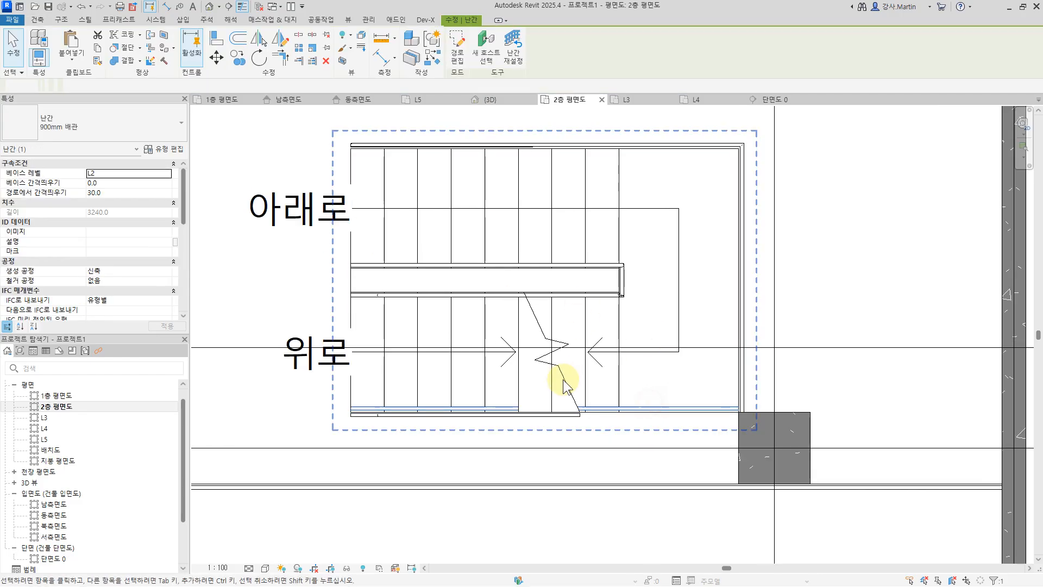
{"action": "left_click", "coordinate": [544, 402]}
{"action": "left_click", "coordinate": [625, 428]}
{"action": "left_click", "coordinate": [398, 139]}
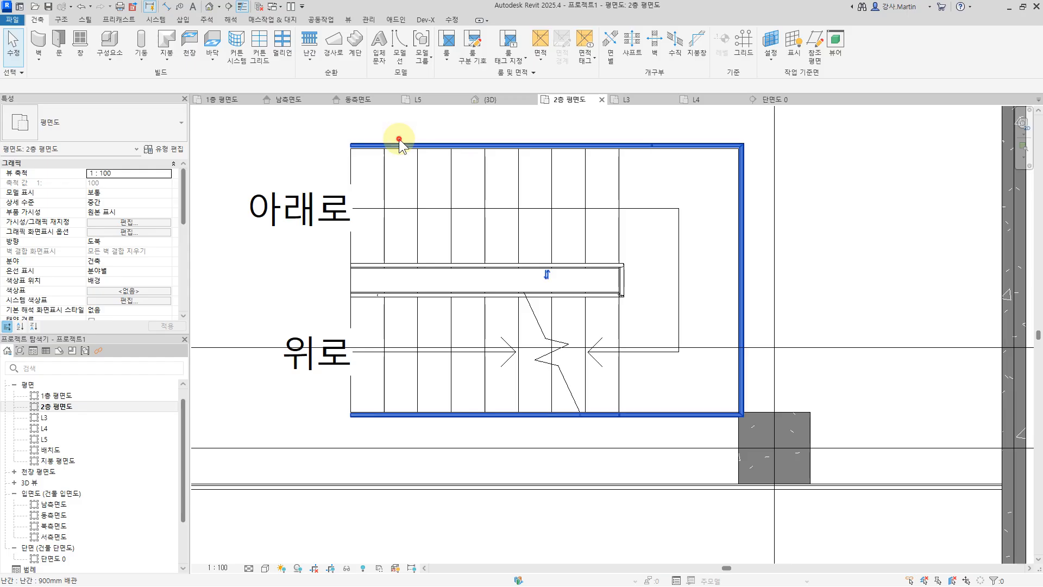
{"action": "left_click", "coordinate": [559, 278]}
{"action": "left_click", "coordinate": [817, 248]}
Step: Copy the two stair-opening railings from L2 and paste them aligned to levels L3, L4 and L5
{"action": "scroll", "coordinate": [817, 248], "scroll_direction": "down", "scroll_amount": 2}
{"action": "scroll", "coordinate": [738, 268], "scroll_direction": "up", "scroll_amount": 2}
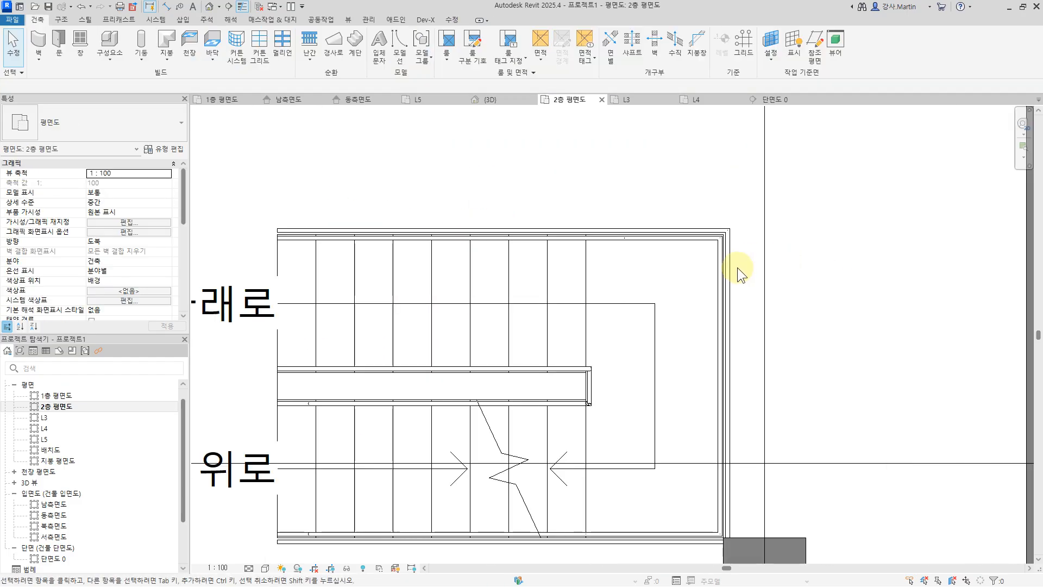
{"action": "scroll", "coordinate": [737, 268], "scroll_direction": "up", "scroll_amount": 1}
{"action": "left_click", "coordinate": [729, 269]}
{"action": "middle_click_drag", "start_coordinate": [768, 374], "coordinate": [818, 208]}
{"action": "scroll", "coordinate": [819, 208], "scroll_direction": "down", "scroll_amount": 2}
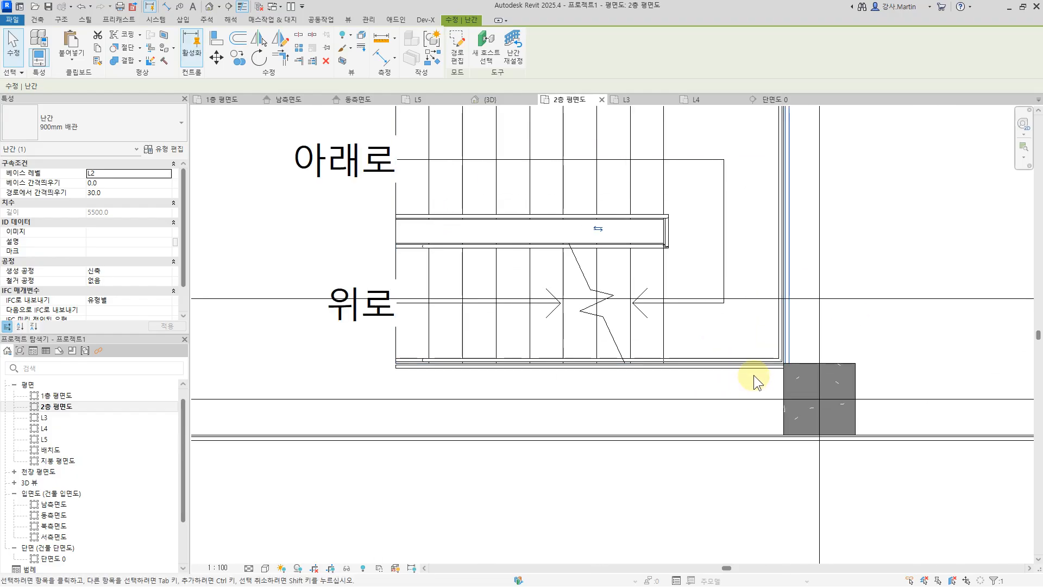
{"action": "left_click", "coordinate": [750, 367], "text": "ctrl"}
{"action": "left_click", "coordinate": [98, 47]}
{"action": "left_click", "coordinate": [71, 60]}
{"action": "left_click", "coordinate": [108, 103]}
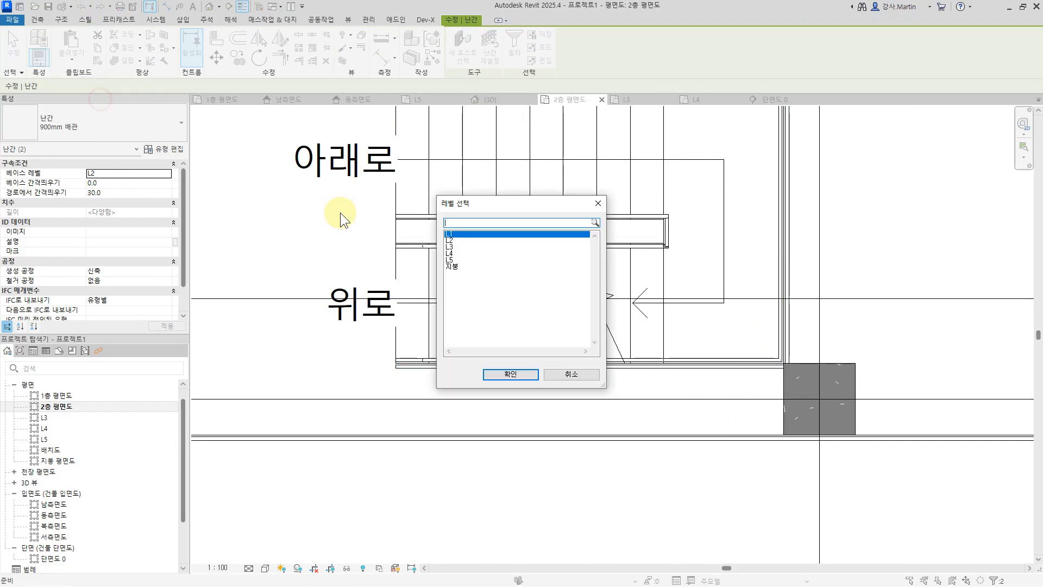
{"action": "left_click_drag", "start_coordinate": [457, 248], "coordinate": [457, 262]}
{"action": "left_click", "coordinate": [505, 374]}
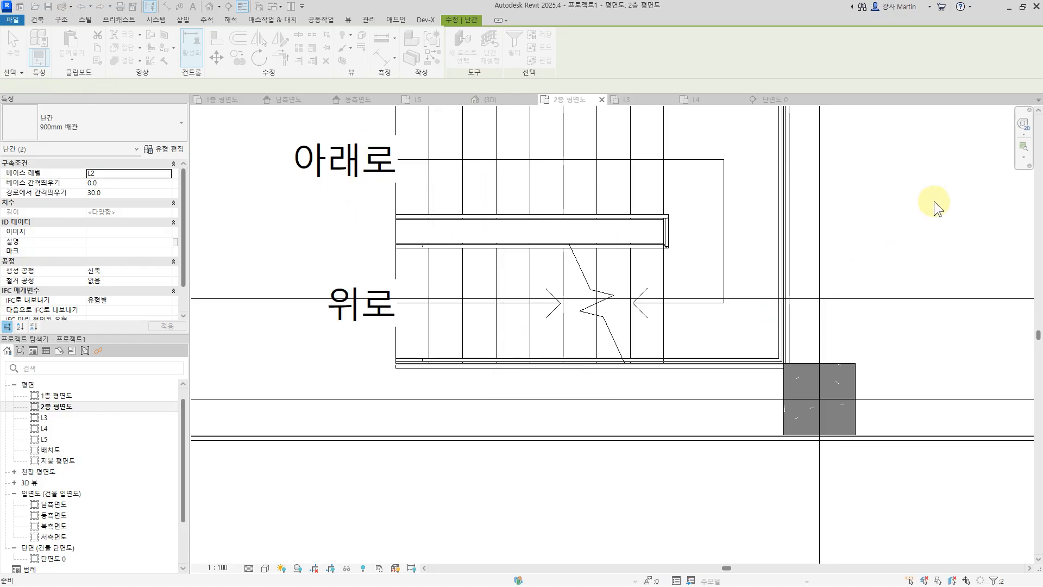
Step: On the L5 plan, extend the lower stair-opening railing's path with a 1200 mm line closing off the lower flight's open end
{"action": "scroll", "coordinate": [934, 200], "scroll_direction": "down", "scroll_amount": 5}
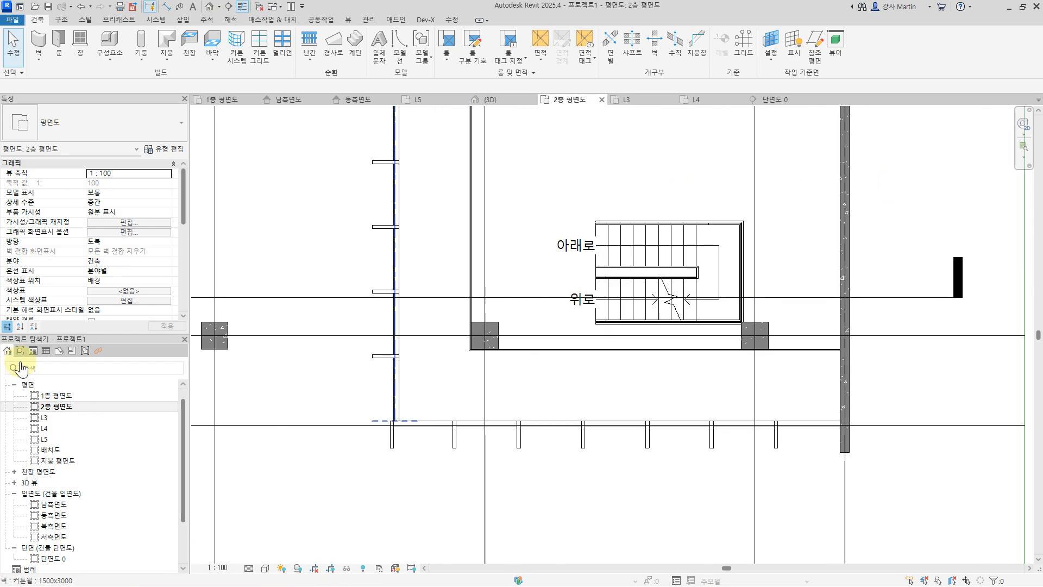
{"action": "double_click", "coordinate": [45, 441]}
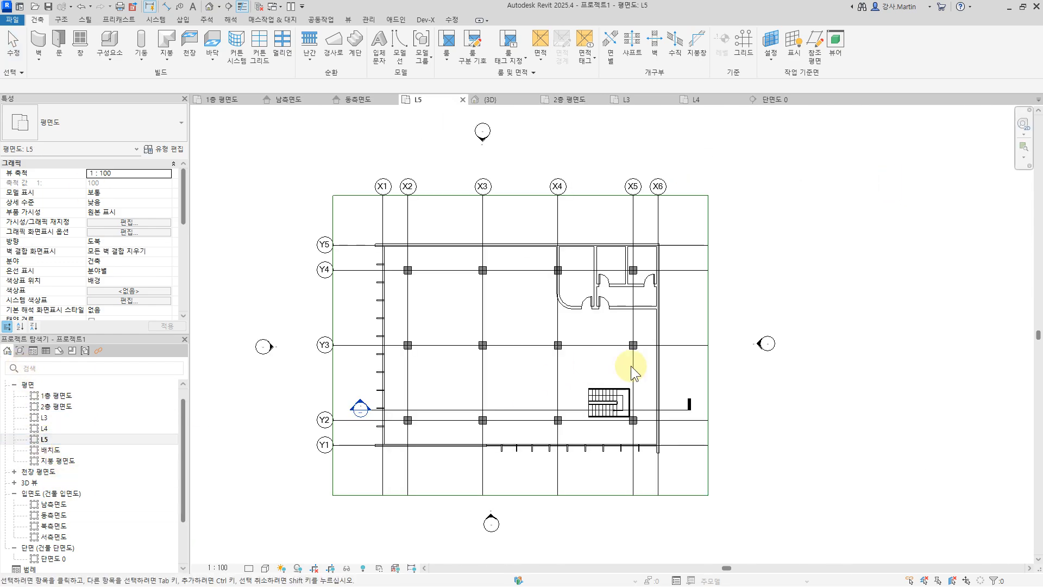
{"action": "scroll", "coordinate": [592, 417], "scroll_direction": "up", "scroll_amount": 5}
{"action": "scroll", "coordinate": [592, 417], "scroll_direction": "up", "scroll_amount": 5}
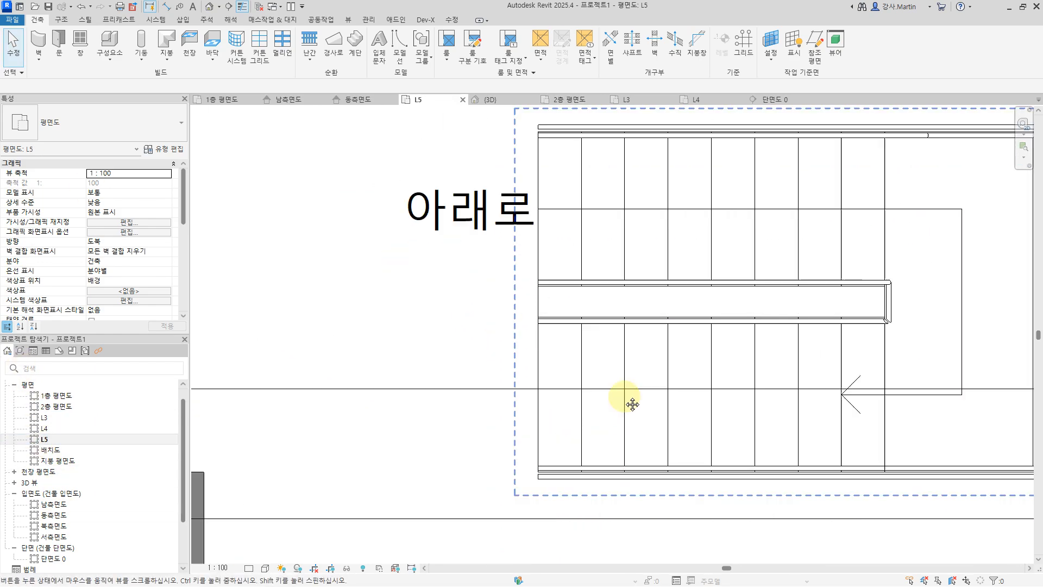
{"action": "left_click", "coordinate": [592, 441]}
{"action": "left_click", "coordinate": [463, 55]}
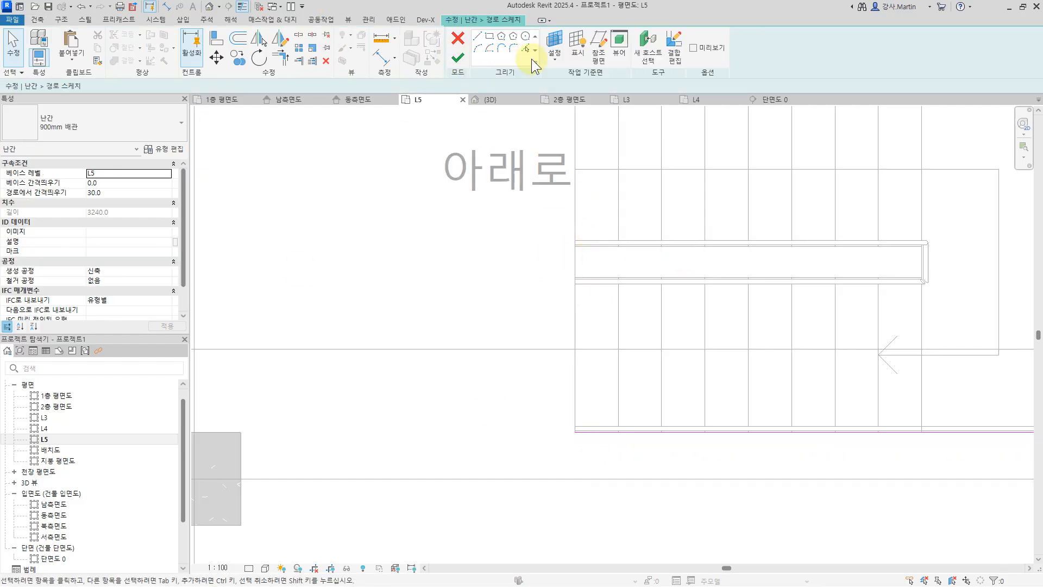
{"action": "left_click", "coordinate": [476, 36]}
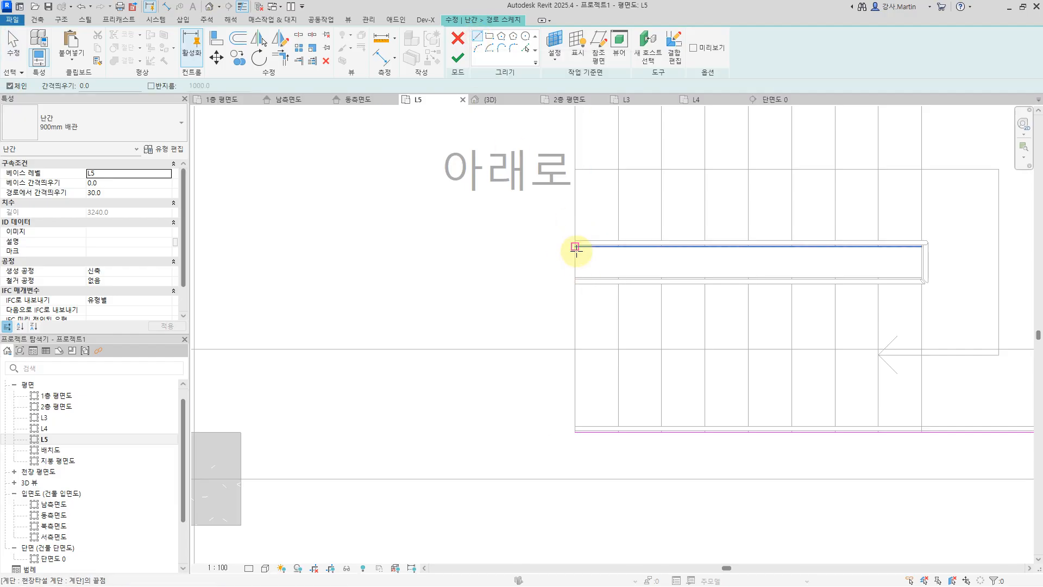
{"action": "left_click", "coordinate": [575, 247]}
{"action": "left_click", "coordinate": [575, 430]}
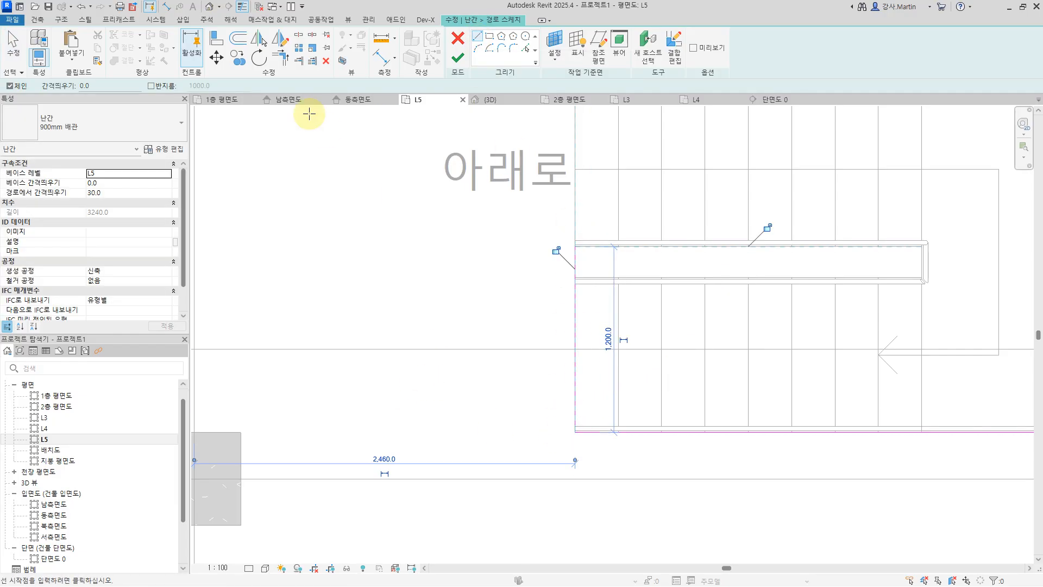
{"action": "left_click", "coordinate": [458, 57]}
{"action": "left_click", "coordinate": [380, 204]}
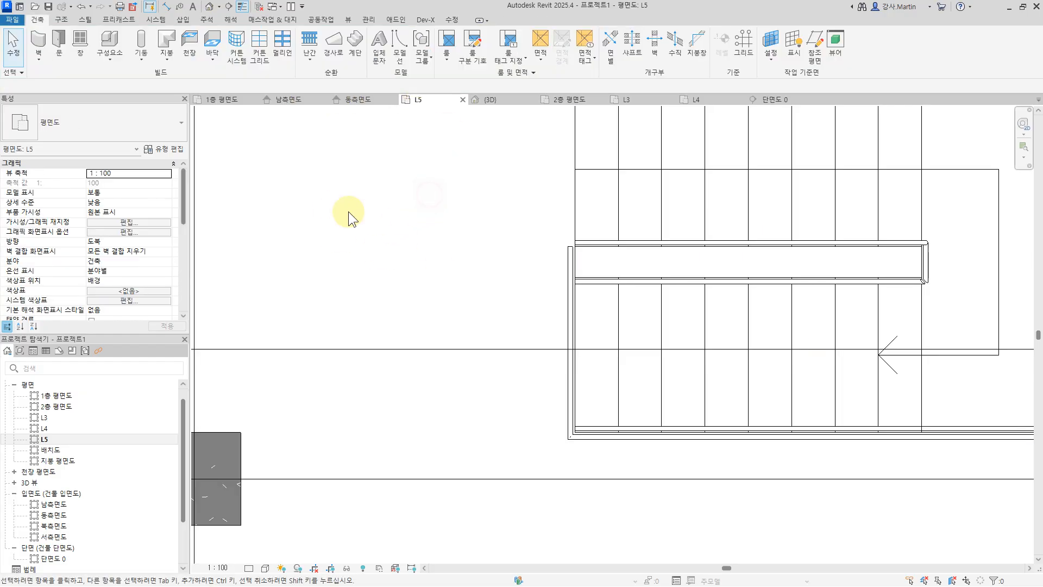
Step: Open section view 단면도 0 to check the stair and the railings on every level
{"action": "scroll", "coordinate": [350, 221], "scroll_direction": "down", "scroll_amount": 8}
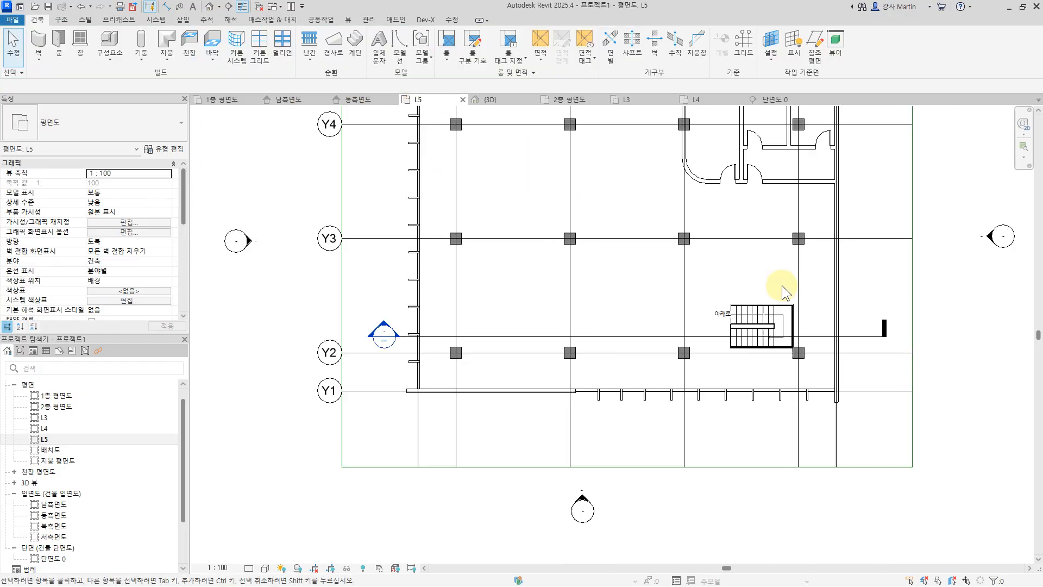
{"action": "left_click", "coordinate": [784, 100]}
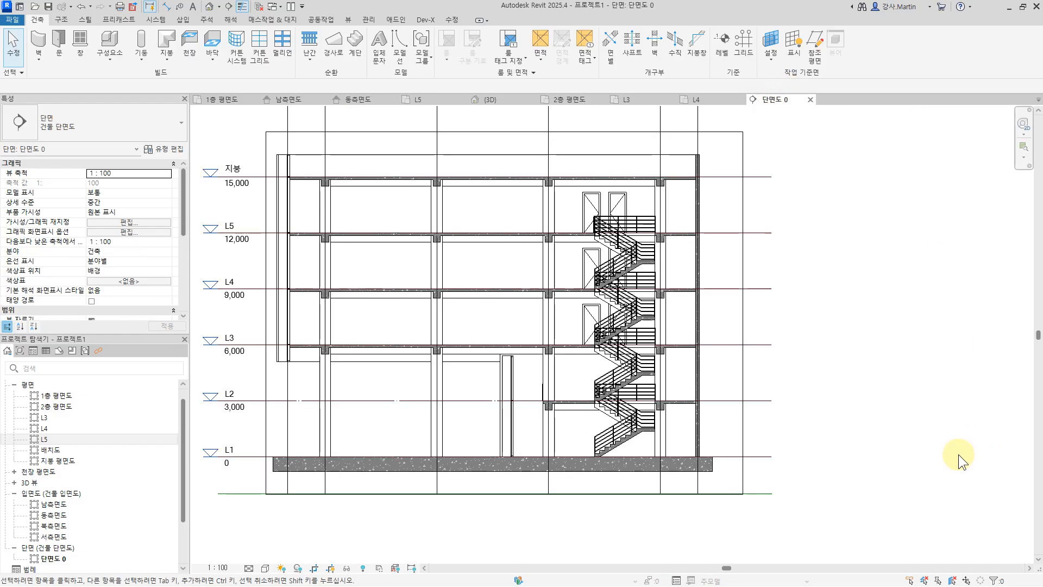
{"action": "middle_click_drag", "start_coordinate": [895, 375], "coordinate": [912, 350]}
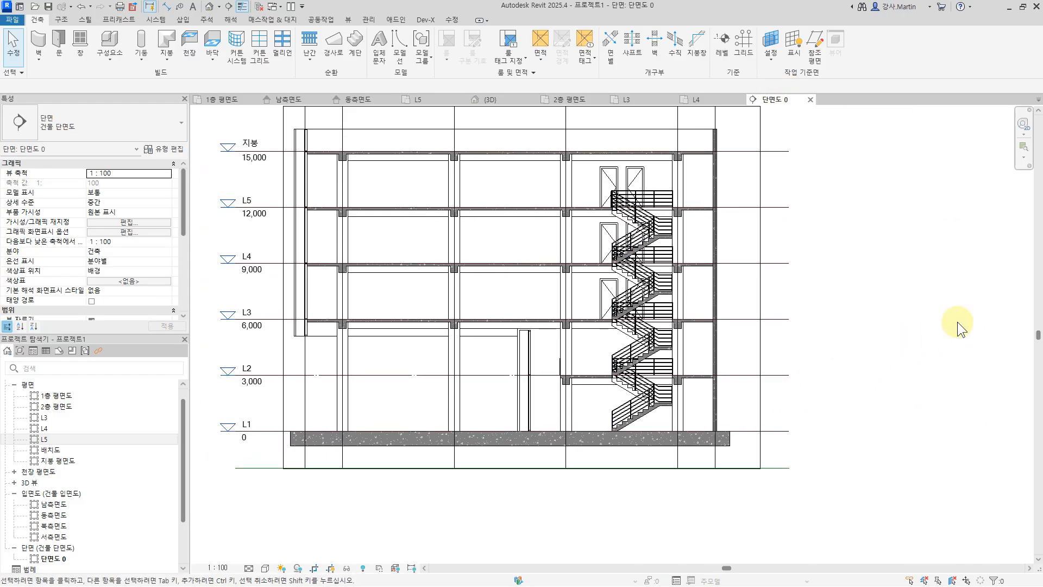
Step: On the L3 plan, start placing a window with the 미닫이 1000x1200mm type
{"action": "double_click", "coordinate": [45, 417]}
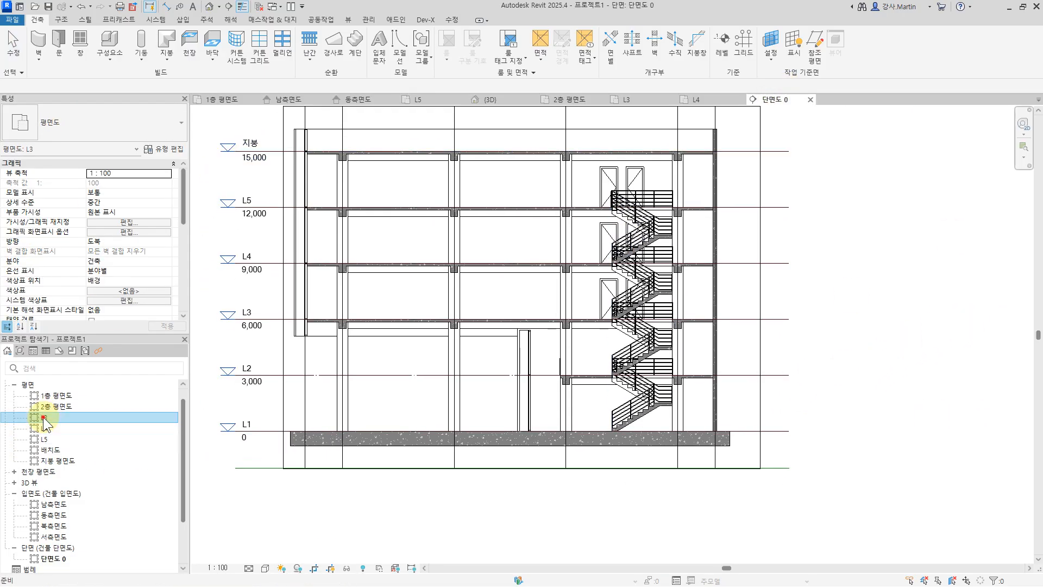
{"action": "middle_click_drag", "start_coordinate": [471, 421], "coordinate": [491, 381]}
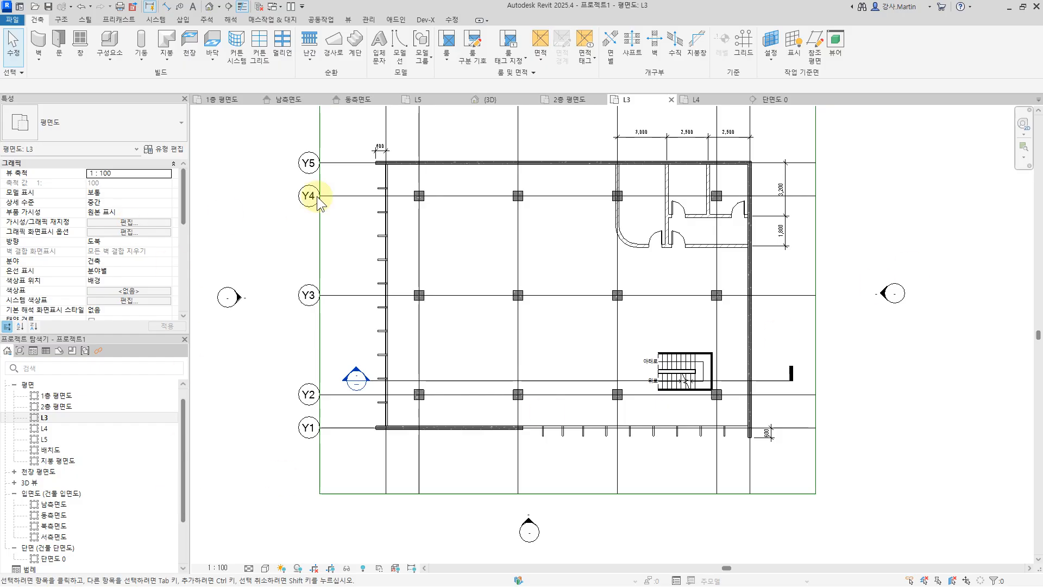
{"action": "left_click", "coordinate": [80, 53]}
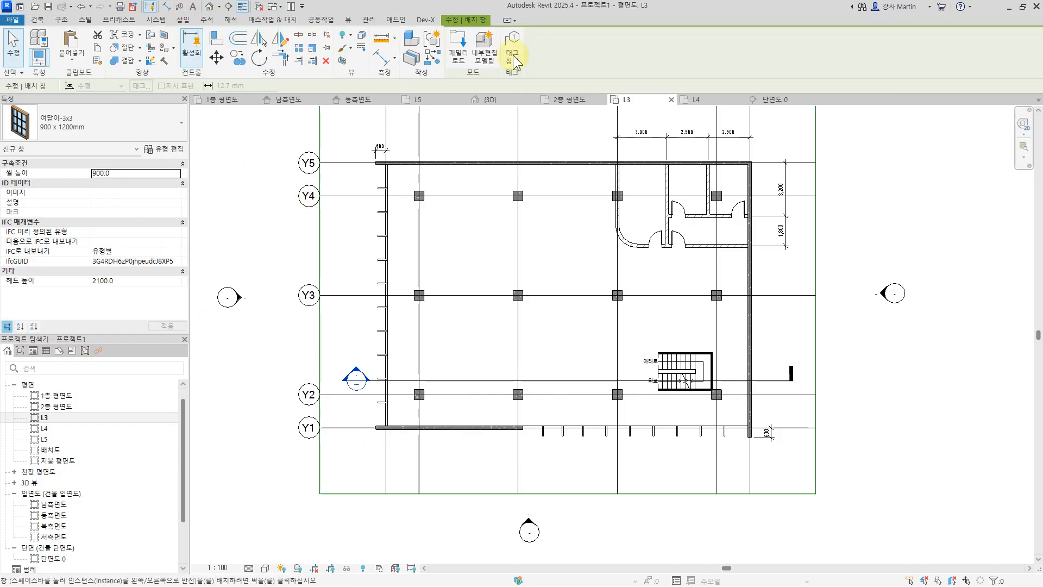
{"action": "left_click", "coordinate": [118, 124]}
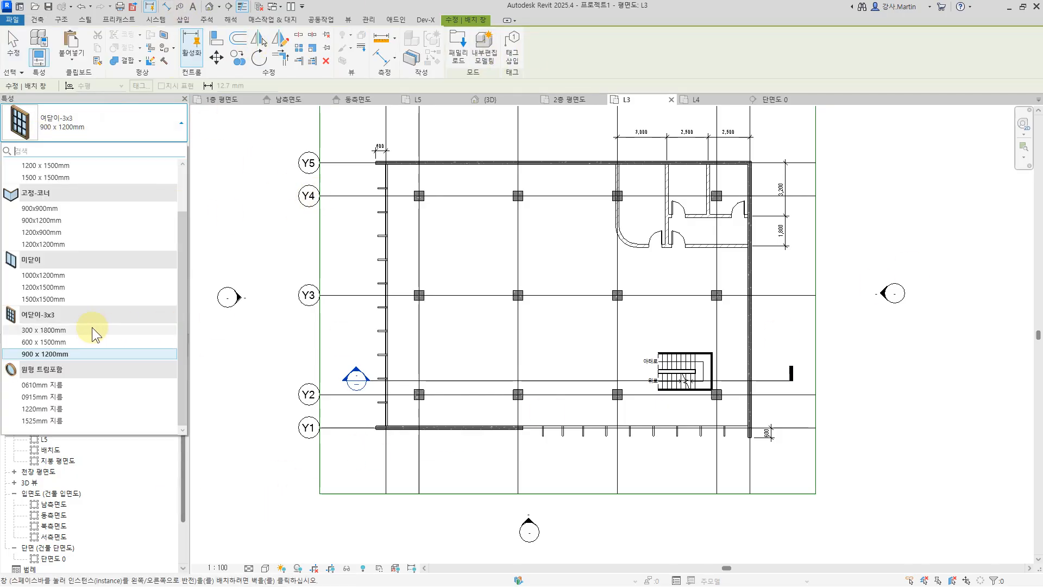
{"action": "left_click", "coordinate": [86, 275]}
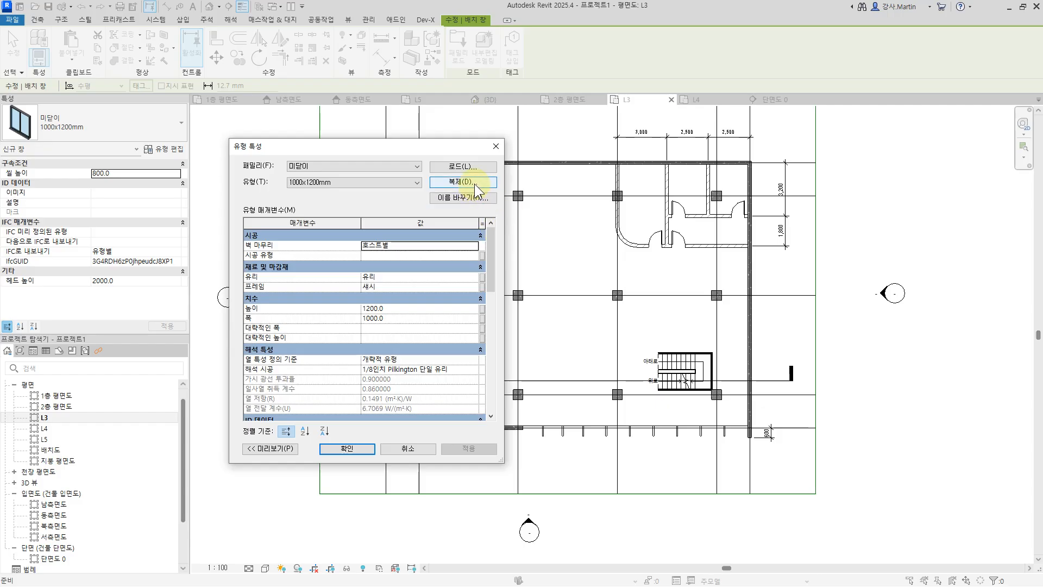
Step: Rename the 미닫이 window type as 900x1200mm and set its width to 900
{"action": "left_click", "coordinate": [477, 196]}
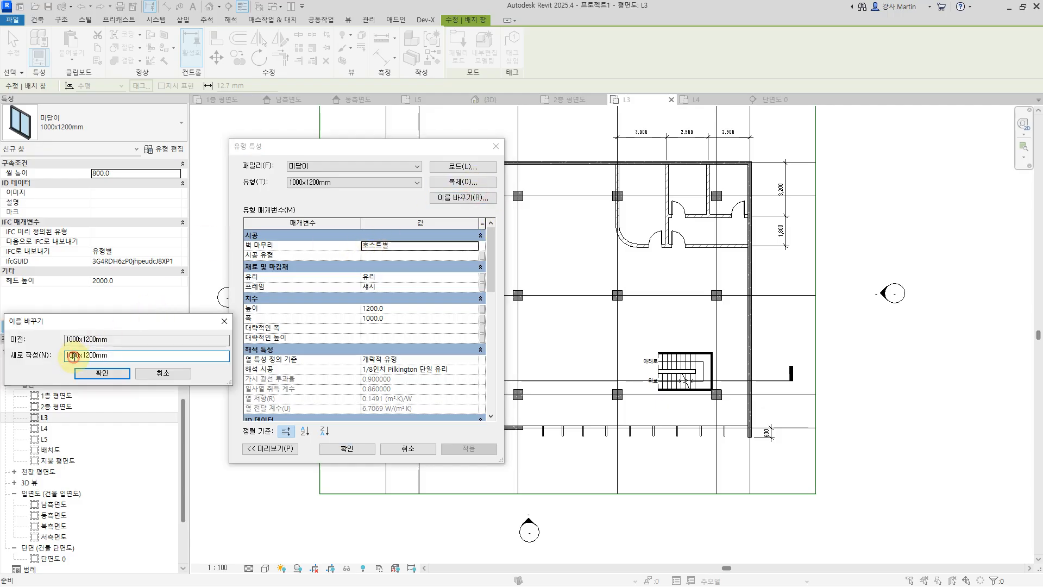
{"action": "left_click", "coordinate": [102, 373]}
{"action": "left_click", "coordinate": [407, 318]}
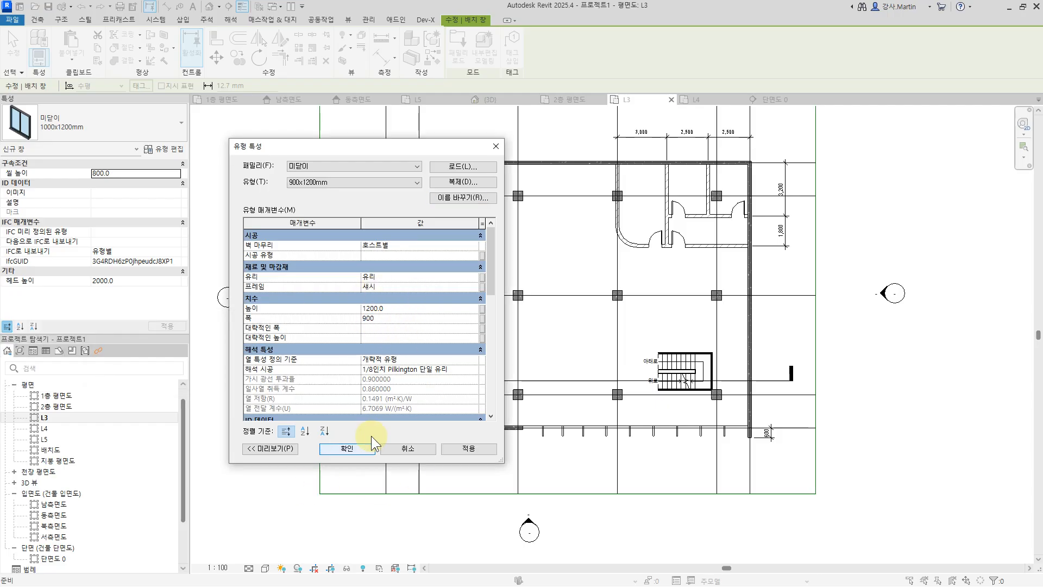
{"action": "left_click", "coordinate": [354, 450]}
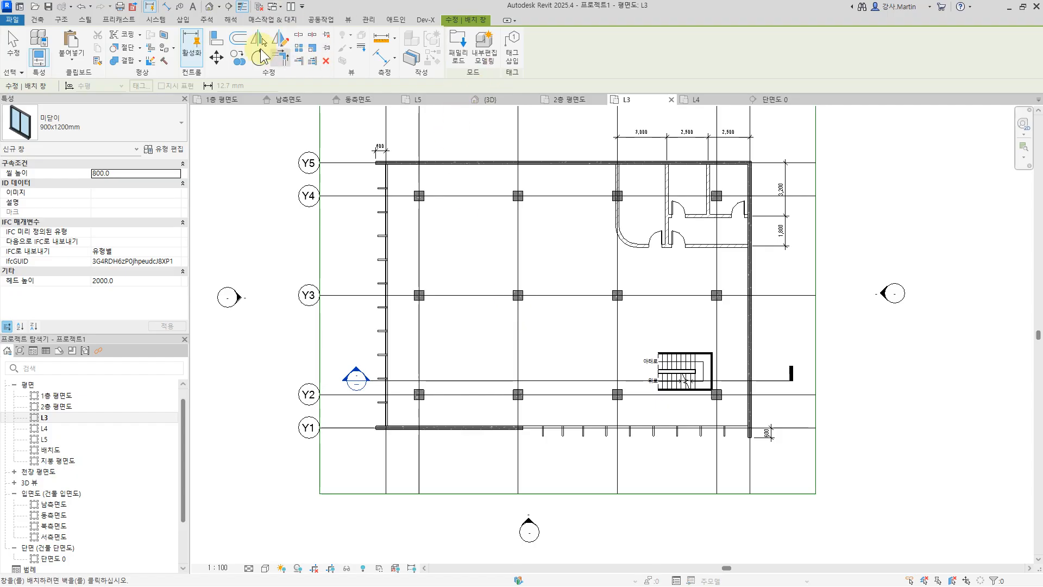
Step: Place three 900x1200mm sliding windows in the Y1 exterior wall between grids X2 and X3
{"action": "scroll", "coordinate": [449, 456], "scroll_direction": "up", "scroll_amount": 3}
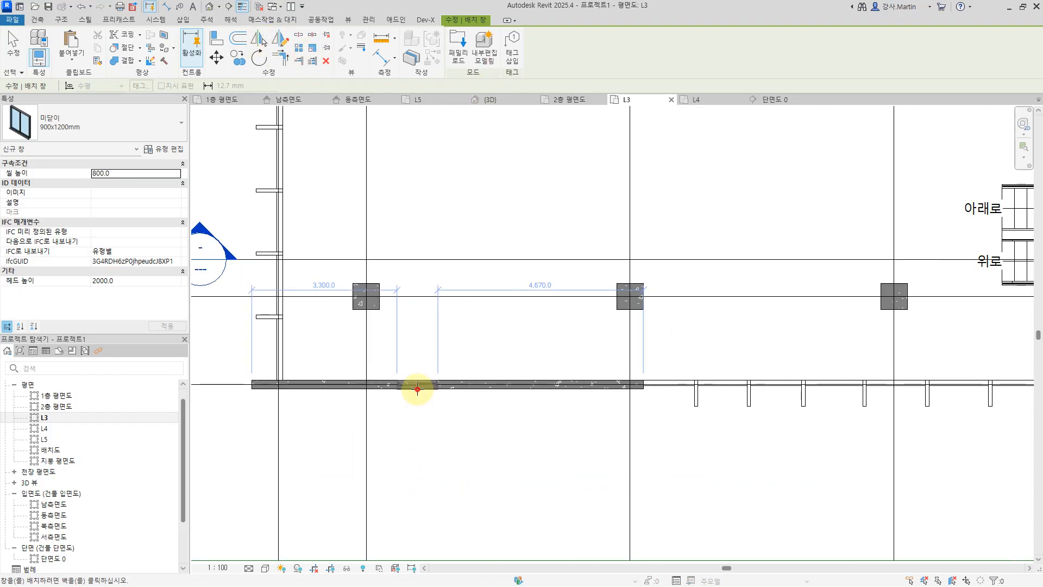
{"action": "left_click", "coordinate": [506, 390]}
{"action": "left_click", "coordinate": [507, 388]}
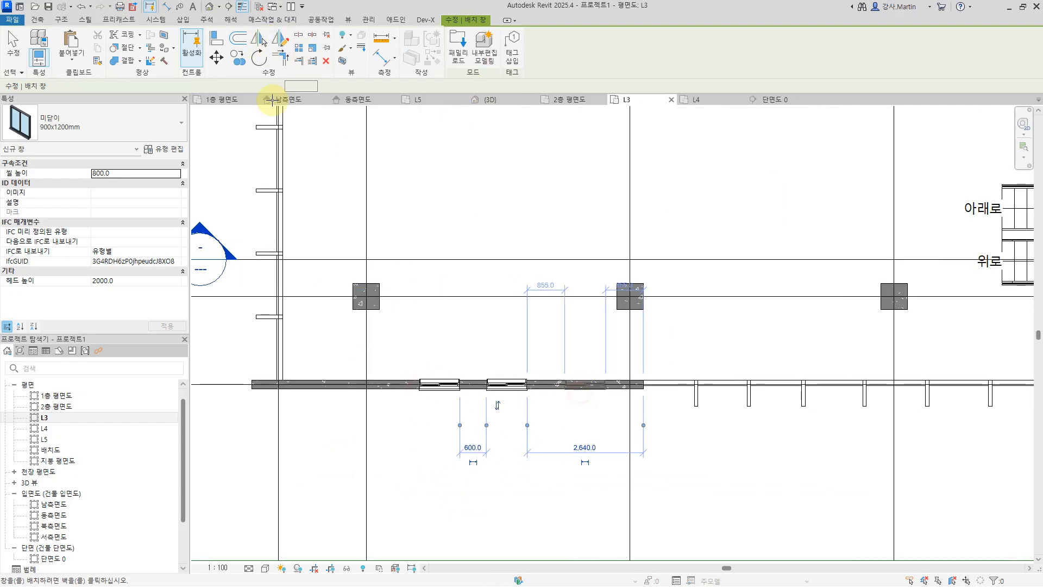
Step: Add an aligned dimension string from grid X2 through the centres of the three Y1 wall windows to grid X3
{"action": "left_click", "coordinate": [384, 59]}
{"action": "left_click", "coordinate": [365, 448]}
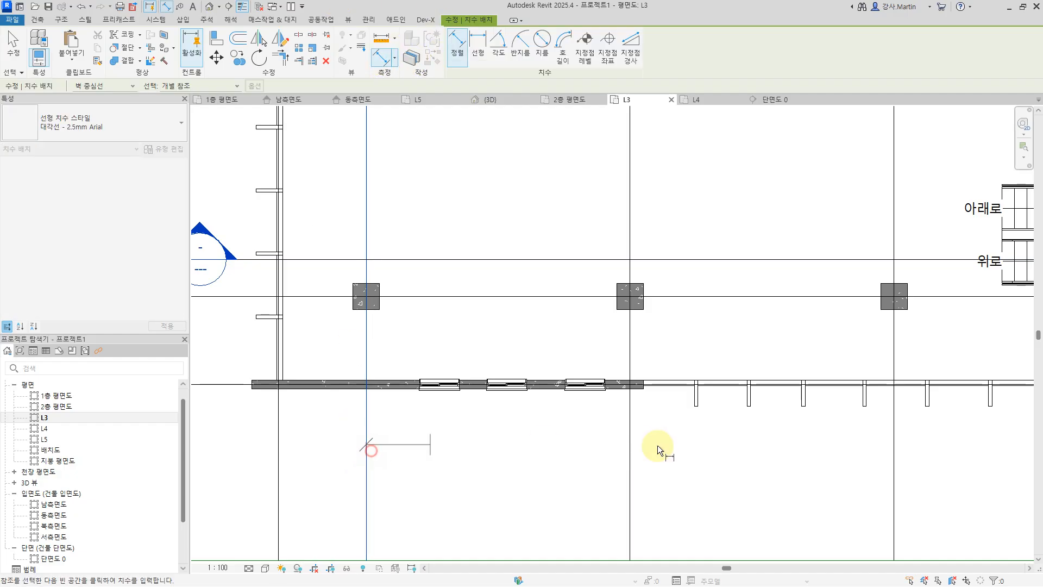
{"action": "left_click", "coordinate": [631, 437]}
{"action": "scroll", "coordinate": [421, 391], "scroll_direction": "up", "scroll_amount": 3}
{"action": "scroll", "coordinate": [459, 393], "scroll_direction": "up", "scroll_amount": 3}
{"action": "left_click", "coordinate": [465, 356]}
{"action": "left_click", "coordinate": [780, 356]}
{"action": "middle_click_drag", "start_coordinate": [717, 467], "coordinate": [254, 460]}
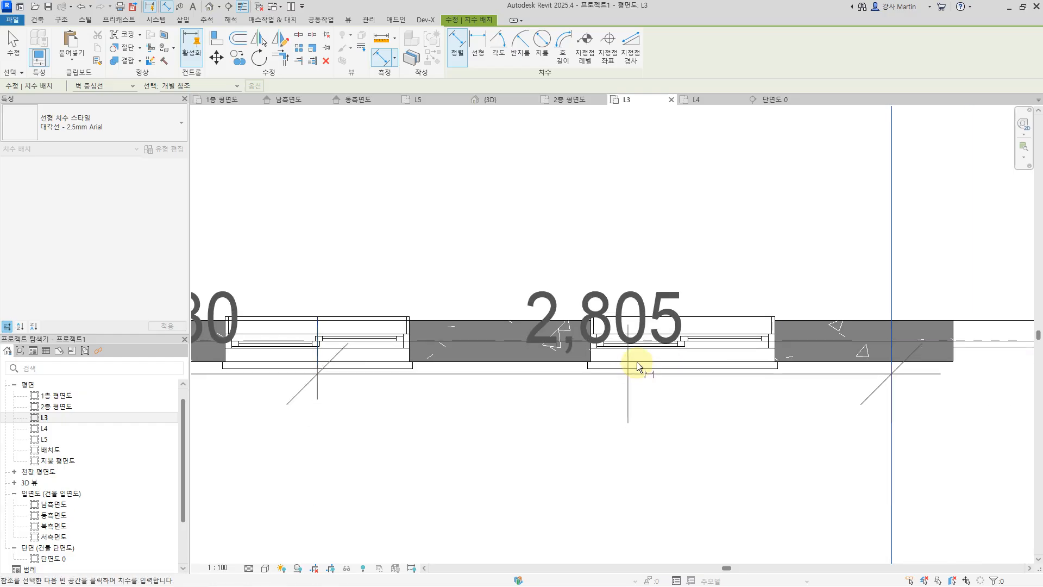
{"action": "left_click", "coordinate": [682, 350]}
{"action": "scroll", "coordinate": [563, 424], "scroll_direction": "down", "scroll_amount": 3}
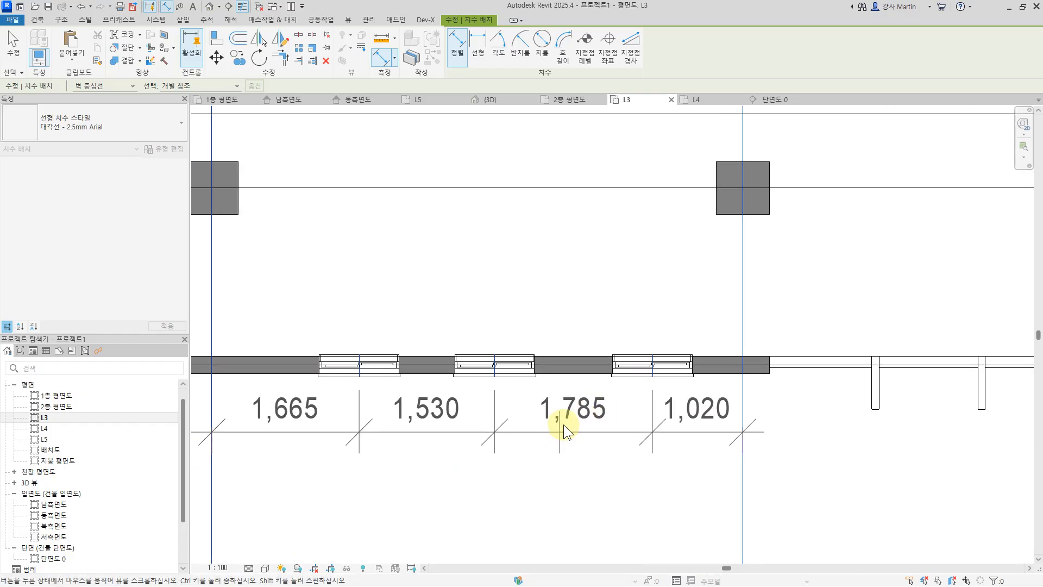
{"action": "scroll", "coordinate": [524, 488], "scroll_direction": "down", "scroll_amount": 2}
{"action": "left_click", "coordinate": [605, 493]}
{"action": "middle_click_drag", "start_coordinate": [605, 493], "coordinate": [642, 467]}
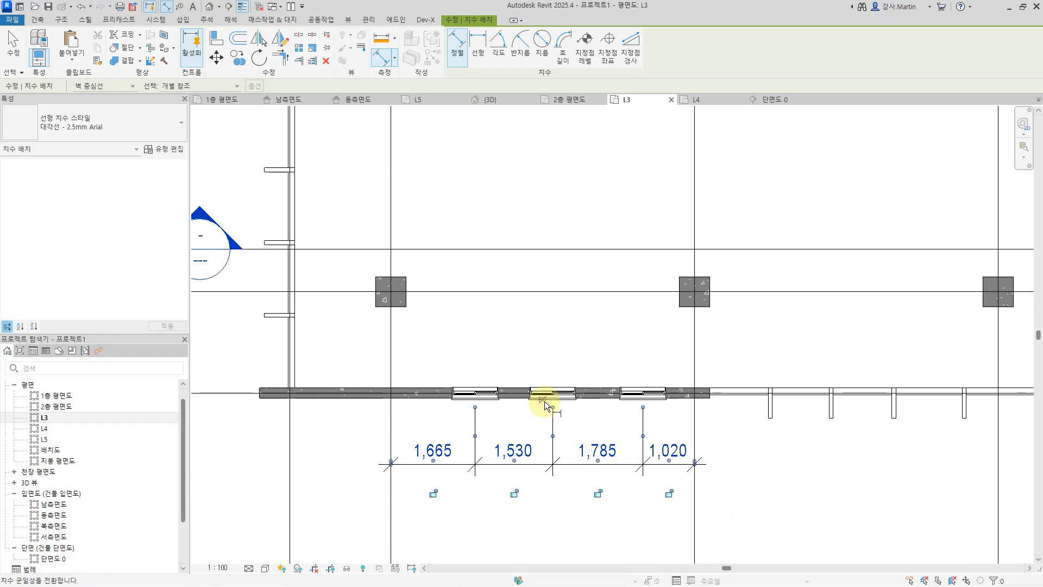
Step: Make the dimension string's segments equal to space the three Y1 wall windows evenly between X2 and X3
{"action": "left_click", "coordinate": [542, 400]}
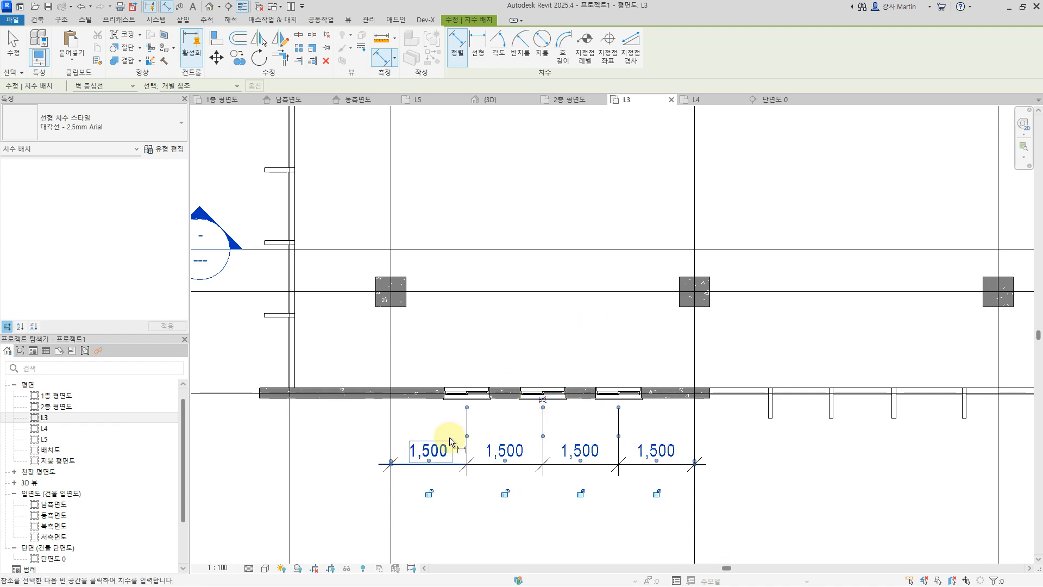
{"action": "key", "text": "Escape"}
{"action": "key", "text": "Escape"}
Step: Set the centres of the two outer Y1 wall windows 900 mm from grids X2 and X3 respectively
{"action": "left_click", "coordinate": [464, 390]}
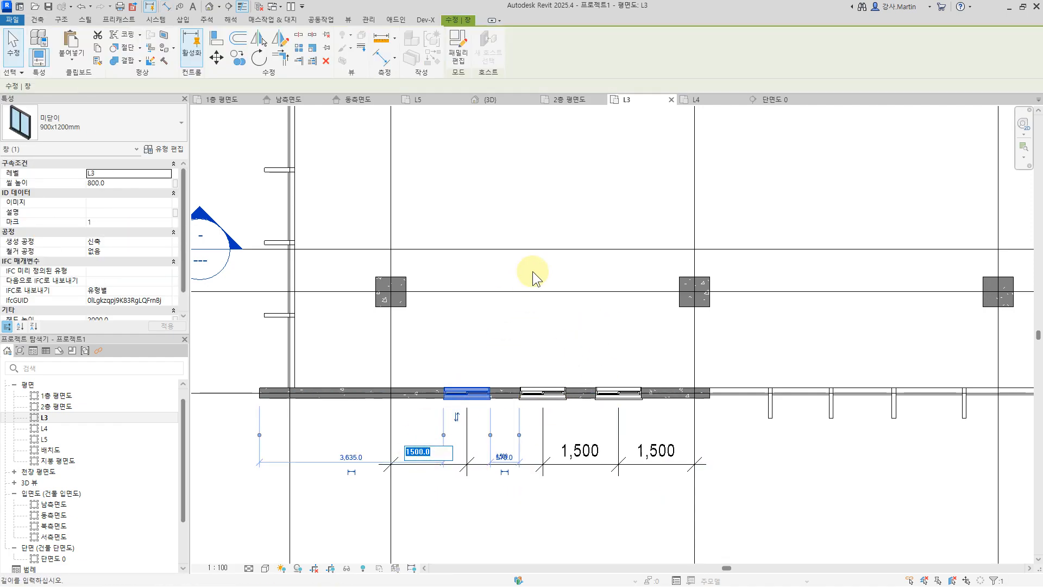
{"action": "type", "text": "0"}
{"action": "key", "text": "Return"}
{"action": "left_click", "coordinate": [623, 389]}
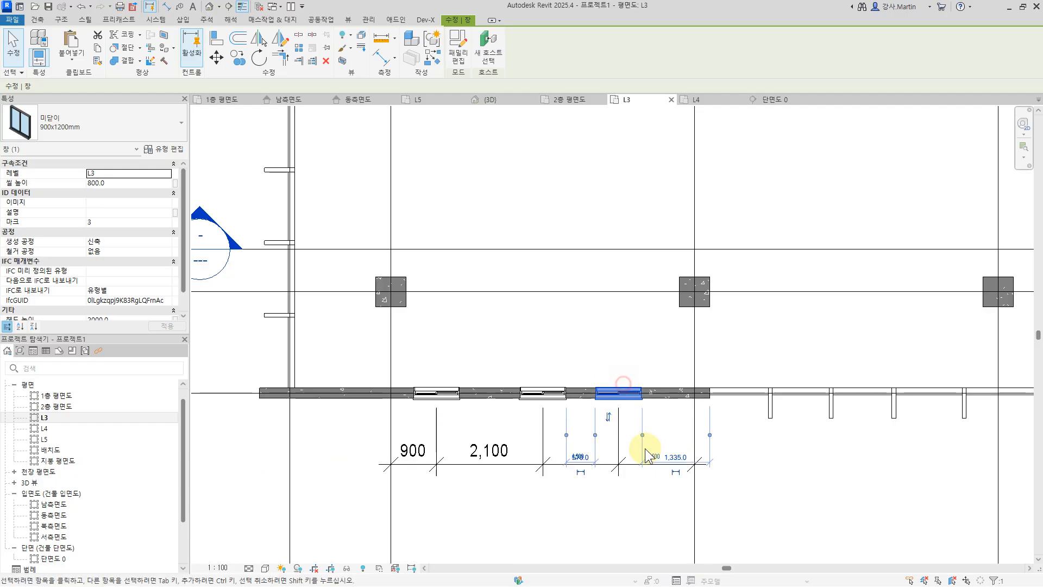
{"action": "left_click", "coordinate": [657, 460]}
{"action": "type", "text": "900"}
{"action": "left_click", "coordinate": [583, 175]}
Step: Delete the dimension string along the Y1 wall windows
{"action": "scroll", "coordinate": [633, 392], "scroll_direction": "down", "scroll_amount": 3}
{"action": "left_click", "coordinate": [658, 429]}
{"action": "key", "text": "Delete"}
Step: Mirror the three Y1 wall windows about grid Y3 onto the Y5 exterior wall, keeping the originals
{"action": "scroll", "coordinate": [579, 429], "scroll_direction": "up", "scroll_amount": 3}
{"action": "left_click", "coordinate": [459, 354]}
{"action": "left_click", "coordinate": [587, 350], "text": "ctrl"}
{"action": "left_click", "coordinate": [696, 357], "text": "ctrl"}
{"action": "scroll", "coordinate": [646, 358], "scroll_direction": "down", "scroll_amount": 6}
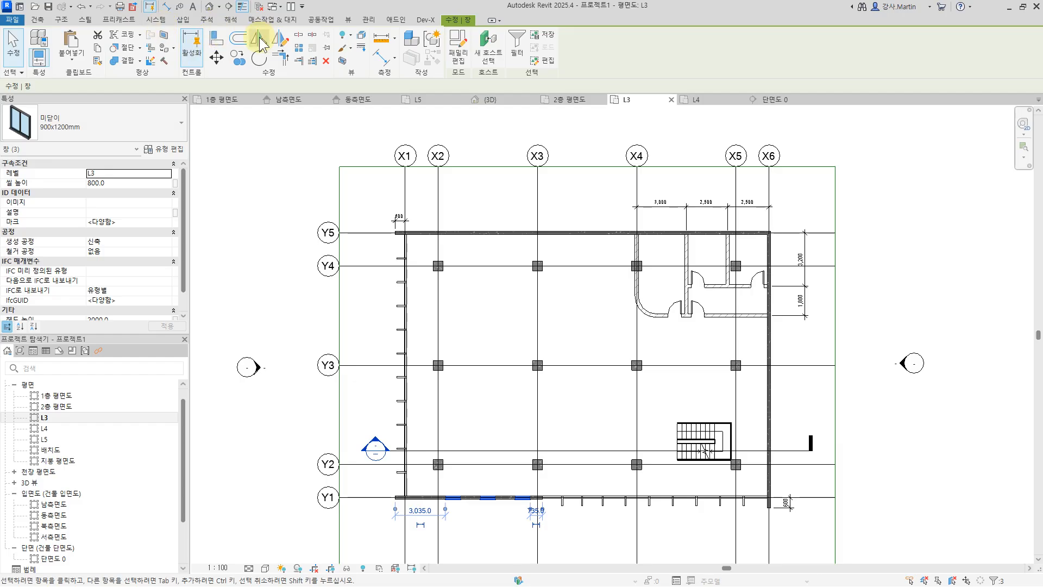
{"action": "left_click", "coordinate": [261, 39]}
{"action": "left_click", "coordinate": [495, 364]}
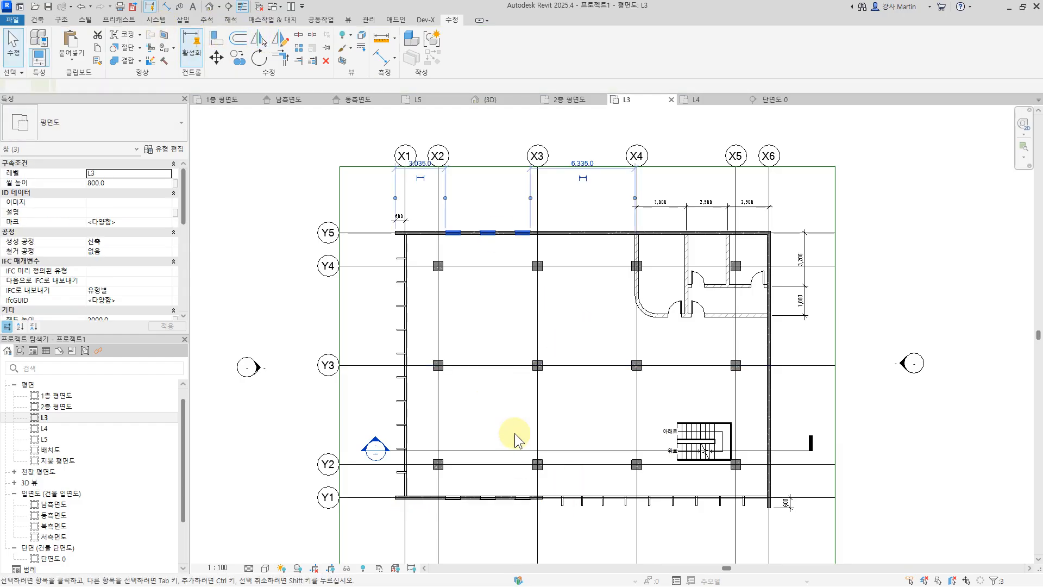
Step: Copy the three Y5 wall windows from grid X2 to X3 and X4, using constrained multiple copying
{"action": "left_click", "coordinate": [237, 57]}
{"action": "scroll", "coordinate": [426, 284], "scroll_direction": "up", "scroll_amount": 4}
{"action": "left_click", "coordinate": [352, 251]}
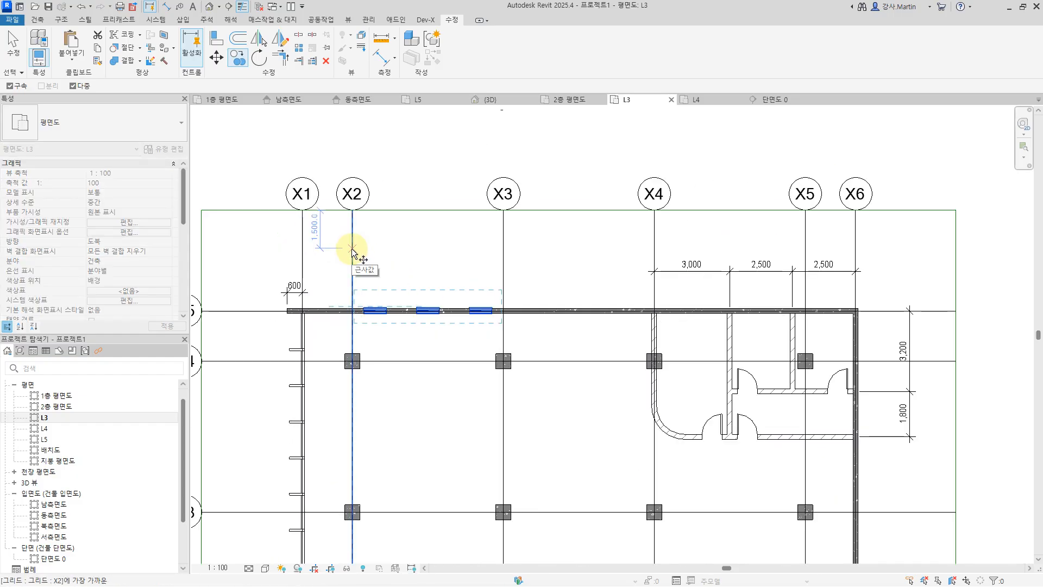
{"action": "left_click", "coordinate": [503, 251]}
{"action": "left_click", "coordinate": [658, 253]}
{"action": "middle_click_drag", "start_coordinate": [698, 347], "coordinate": [528, 327]}
{"action": "scroll", "coordinate": [529, 325], "scroll_direction": "up", "scroll_amount": 5}
{"action": "key", "text": "Escape"}
{"action": "key", "text": "Escape"}
Step: Move the two Y5 wall windows that clash with the partitions sideways, placing one window in each small room
{"action": "left_click_drag", "start_coordinate": [712, 265], "coordinate": [792, 263]}
{"action": "left_click_drag", "start_coordinate": [605, 265], "coordinate": [656, 265]}
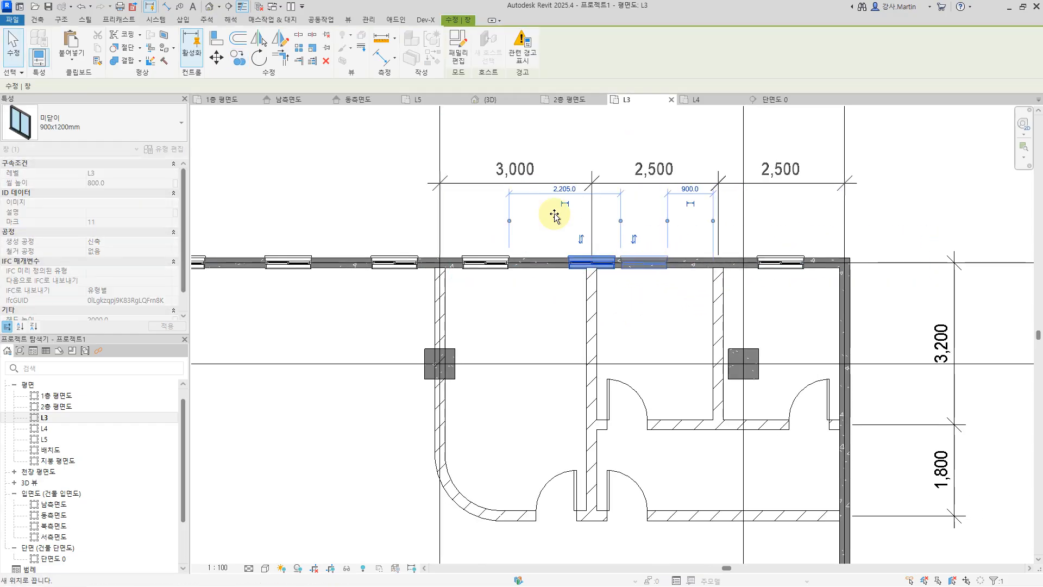
Step: Dimension the window in the room beside X4 from the grid through the window centre to the next partition
{"action": "key", "text": "d"}
{"action": "key", "text": "i"}
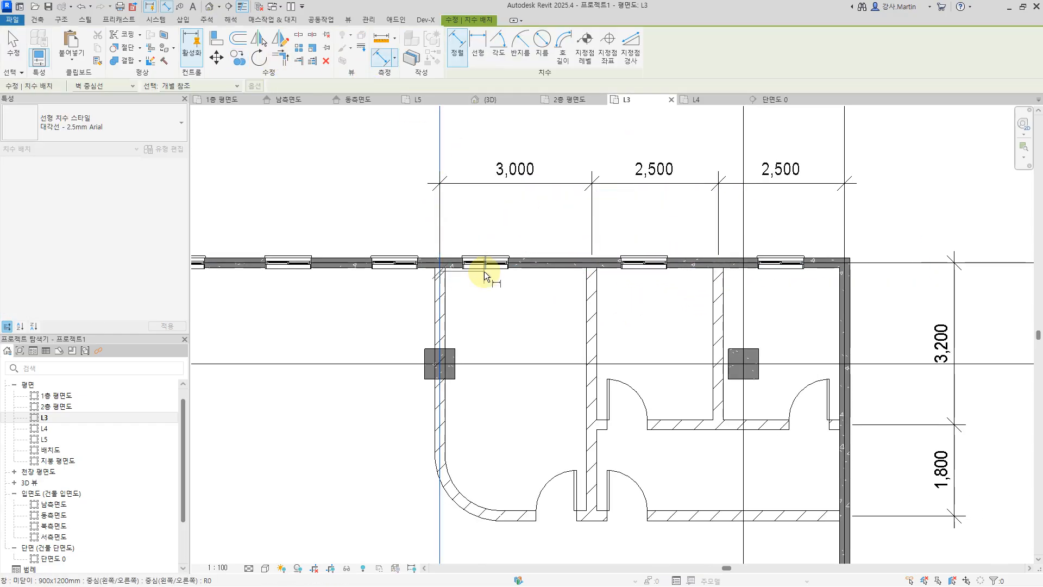
{"action": "scroll", "coordinate": [483, 272], "scroll_direction": "up", "scroll_amount": 4}
{"action": "left_click", "coordinate": [495, 249]}
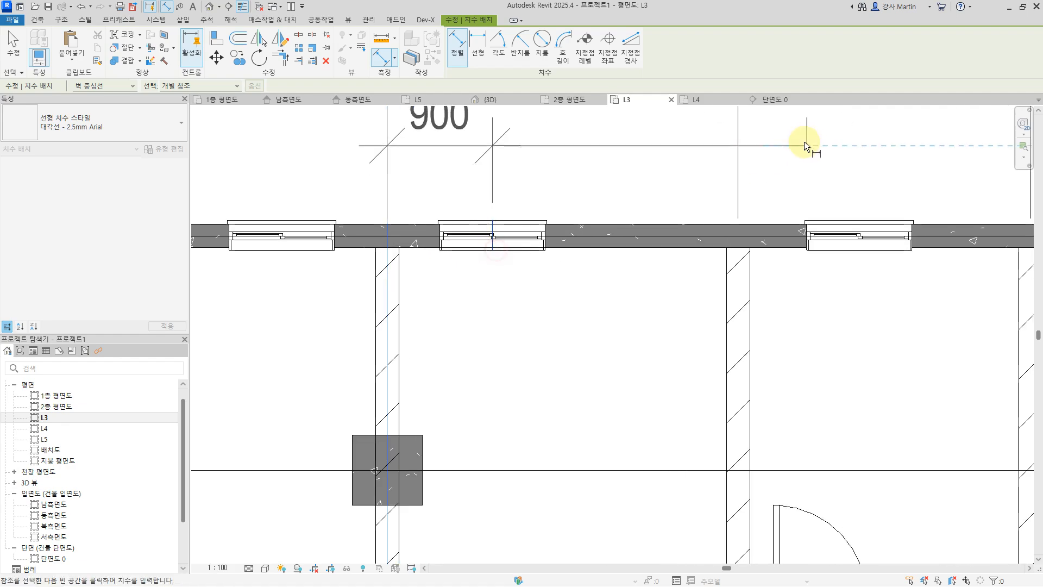
{"action": "left_click", "coordinate": [741, 298]}
{"action": "middle_click_drag", "start_coordinate": [741, 299], "coordinate": [717, 377]}
{"action": "left_click", "coordinate": [716, 218]}
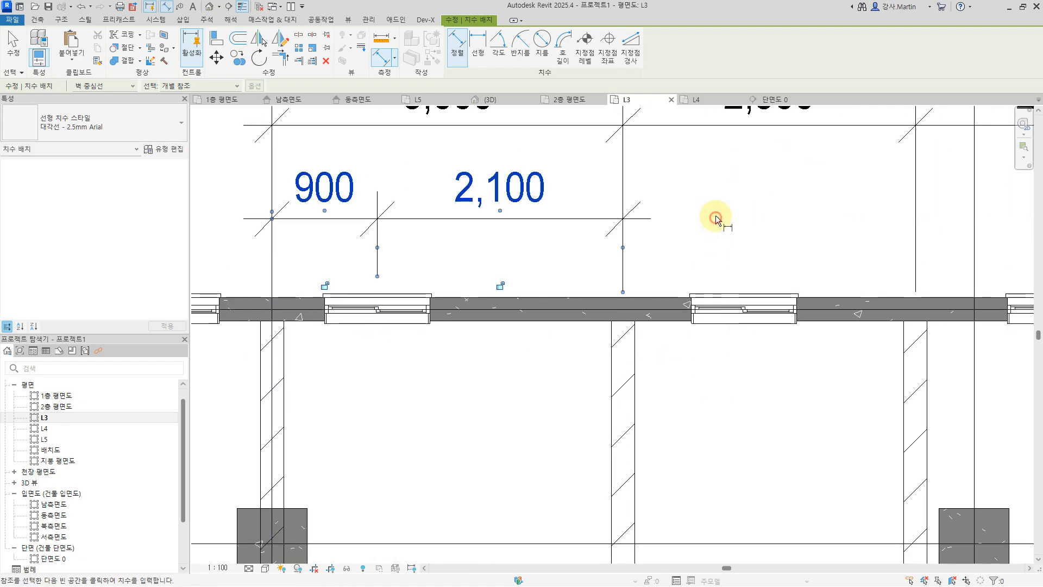
Step: Dimension the middle room's window from partition to partition through the window centre
{"action": "left_click", "coordinate": [620, 402]}
{"action": "left_click", "coordinate": [743, 313]}
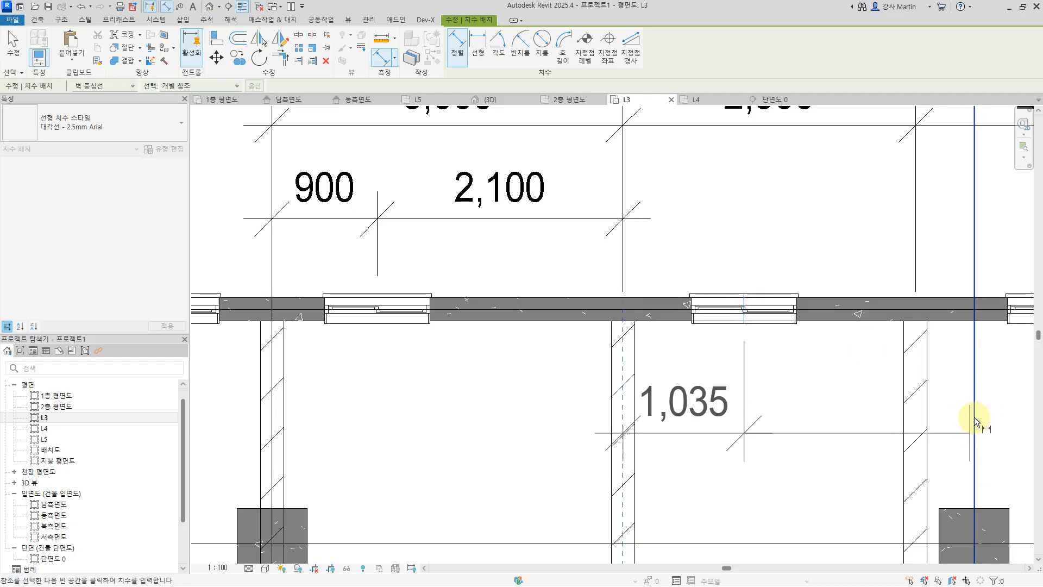
{"action": "left_click", "coordinate": [926, 393]}
{"action": "left_click", "coordinate": [836, 409]}
{"action": "scroll", "coordinate": [839, 412], "scroll_direction": "down", "scroll_amount": 2}
Step: Dimension the corner room's window from the partition through the window centre to the X6 exterior wall
{"action": "middle_click_drag", "start_coordinate": [899, 380], "coordinate": [654, 373]}
{"action": "scroll", "coordinate": [654, 373], "scroll_direction": "up", "scroll_amount": 2}
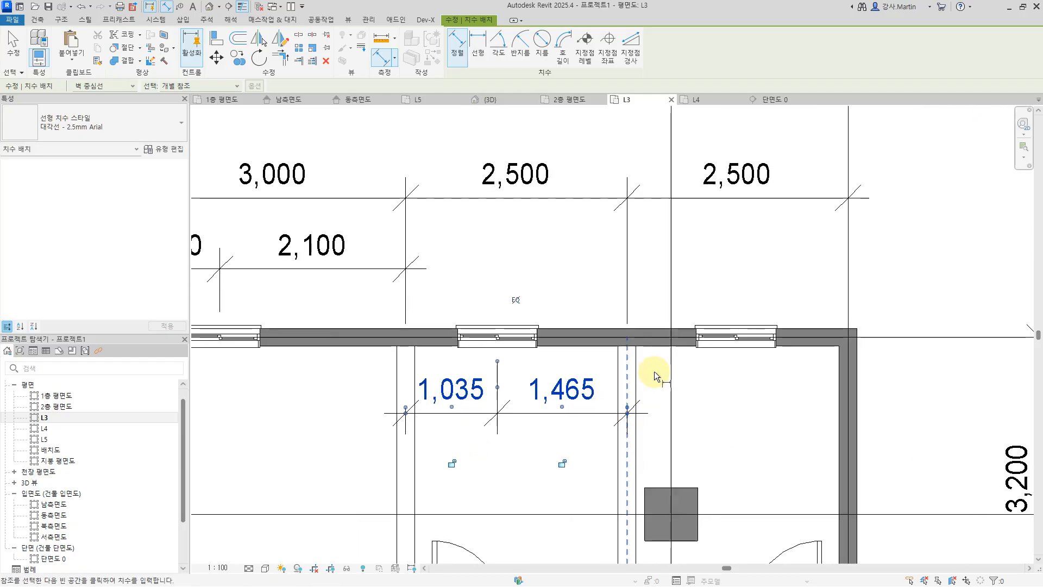
{"action": "left_click", "coordinate": [627, 384]}
{"action": "left_click", "coordinate": [748, 329]}
{"action": "left_click", "coordinate": [877, 383]}
{"action": "left_click", "coordinate": [933, 254]}
Step: Apply the EQ constraint to the three window dimension strings so each window is centred in its room
{"action": "left_click", "coordinate": [765, 333]}
{"action": "left_click", "coordinate": [770, 252]}
{"action": "left_click", "coordinate": [754, 125]}
{"action": "scroll", "coordinate": [706, 274], "scroll_direction": "down", "scroll_amount": 3}
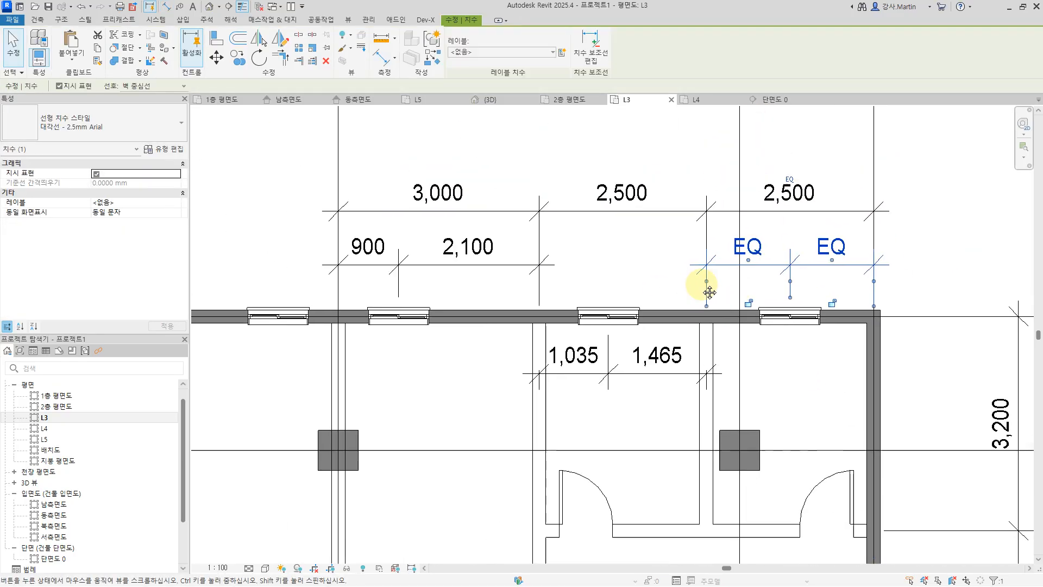
{"action": "left_click", "coordinate": [669, 378]}
{"action": "left_click", "coordinate": [657, 289]}
{"action": "left_click", "coordinate": [500, 270]}
{"action": "left_click", "coordinate": [473, 175]}
{"action": "left_click", "coordinate": [614, 163]}
Step: Delete the three window dimension strings in the rooms and release their equality constraints
{"action": "left_click", "coordinate": [530, 268]}
{"action": "left_click", "coordinate": [611, 354], "text": "ctrl"}
{"action": "left_click", "coordinate": [801, 251], "text": "ctrl"}
{"action": "key", "text": "Delete"}
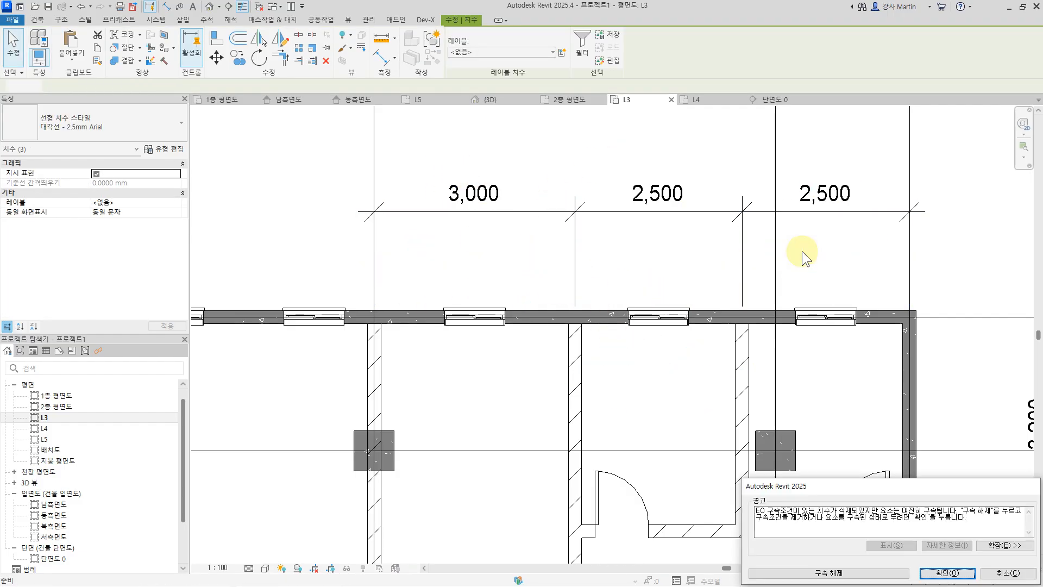
{"action": "left_click", "coordinate": [864, 573]}
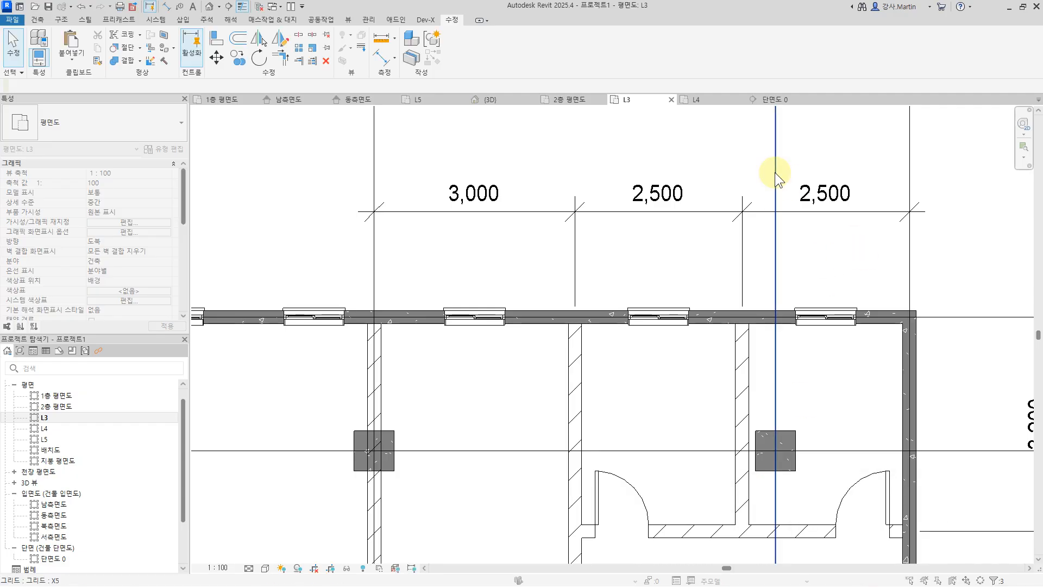
Step: Copy all 900x1200mm windows visible in the L3 plan and paste them aligned to levels L4 and L5
{"action": "scroll", "coordinate": [814, 240], "scroll_direction": "down", "scroll_amount": 5}
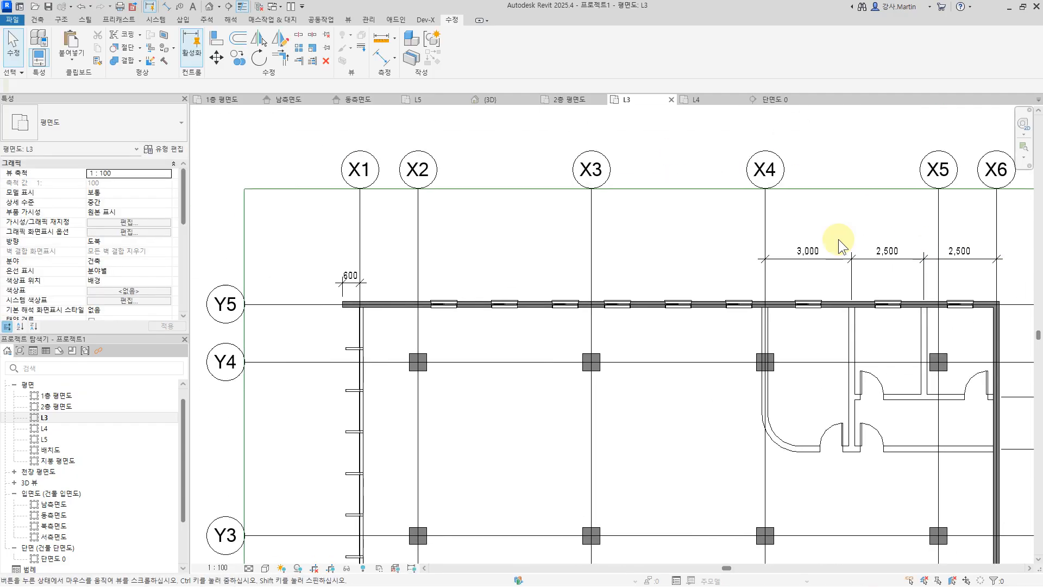
{"action": "right_click", "coordinate": [435, 302]}
{"action": "mouse_move", "coordinate": [531, 427]}
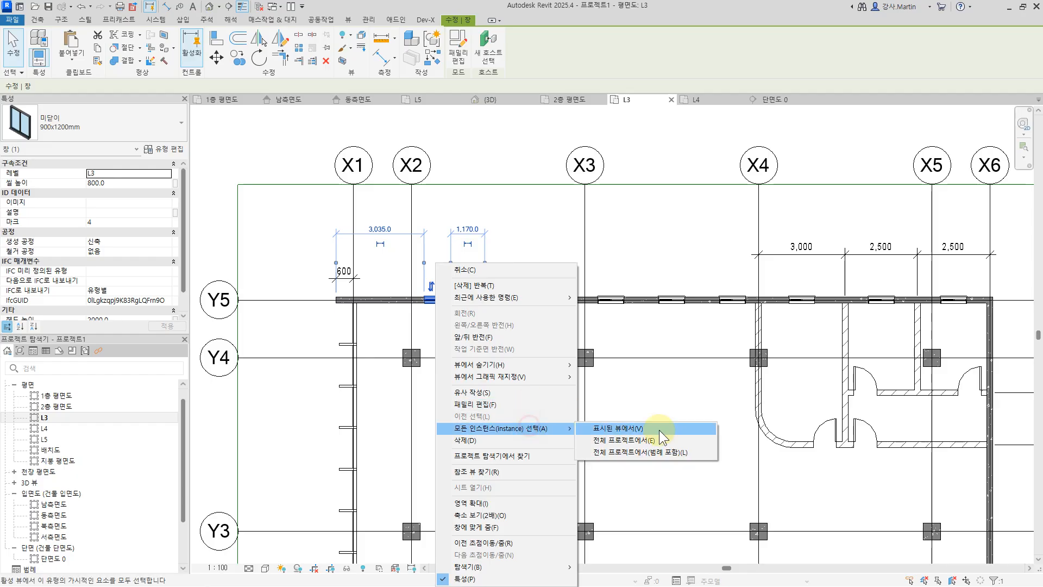
{"action": "left_click", "coordinate": [658, 429]}
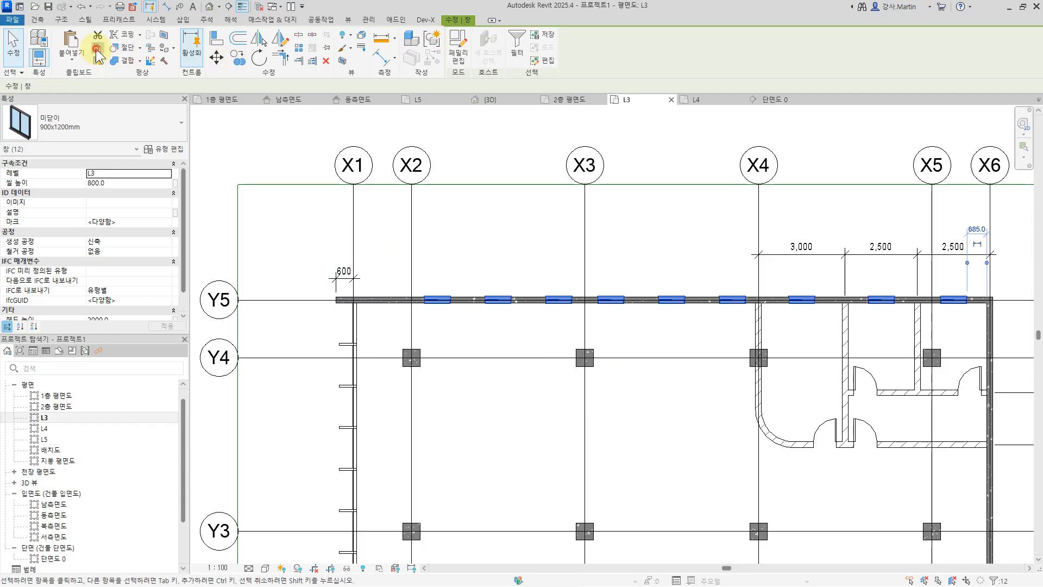
{"action": "left_click", "coordinate": [71, 57]}
{"action": "left_click", "coordinate": [100, 97]}
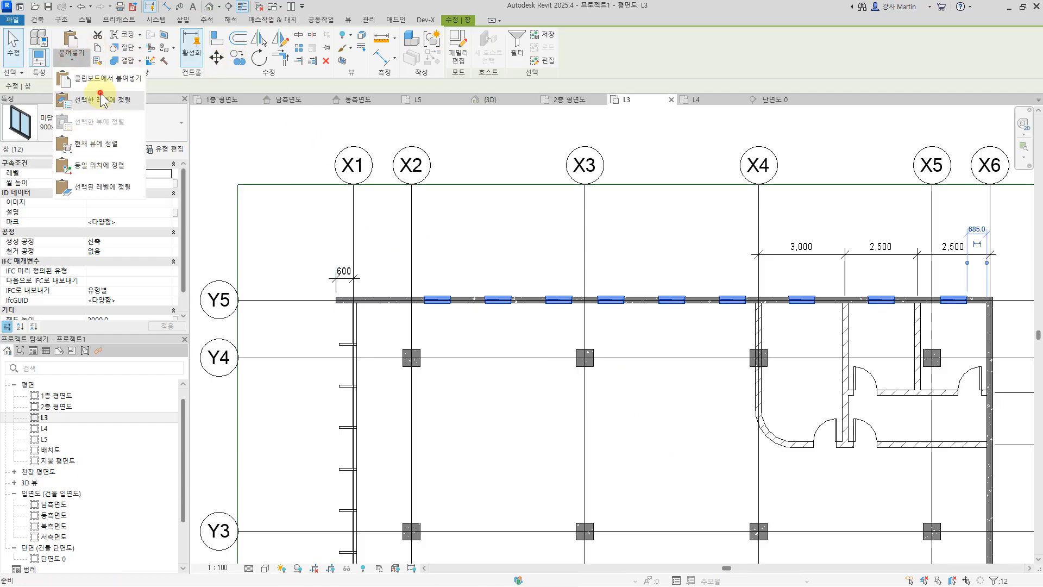
{"action": "left_click_drag", "start_coordinate": [453, 255], "coordinate": [457, 261]}
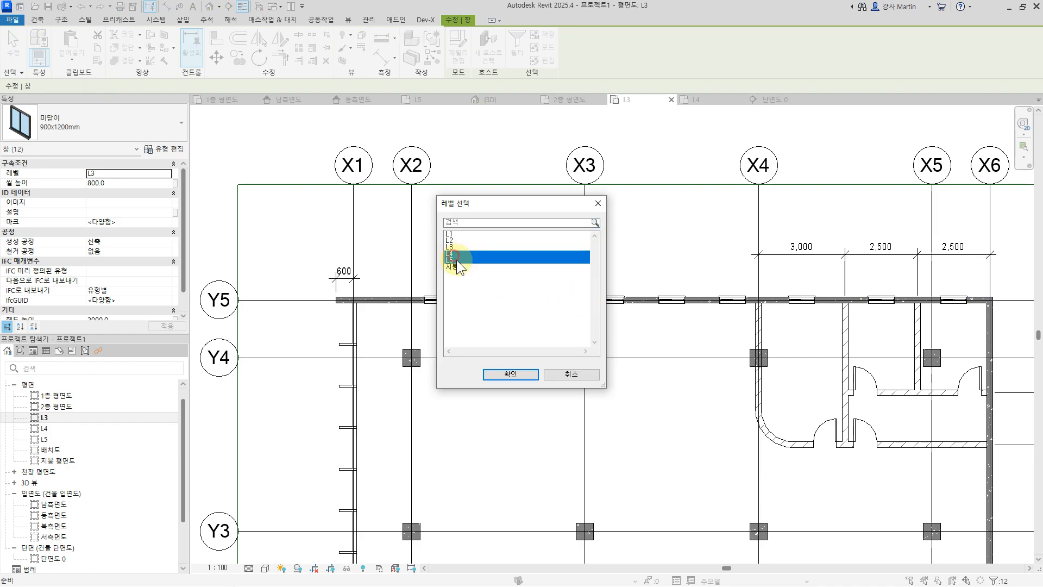
{"action": "left_click", "coordinate": [504, 374]}
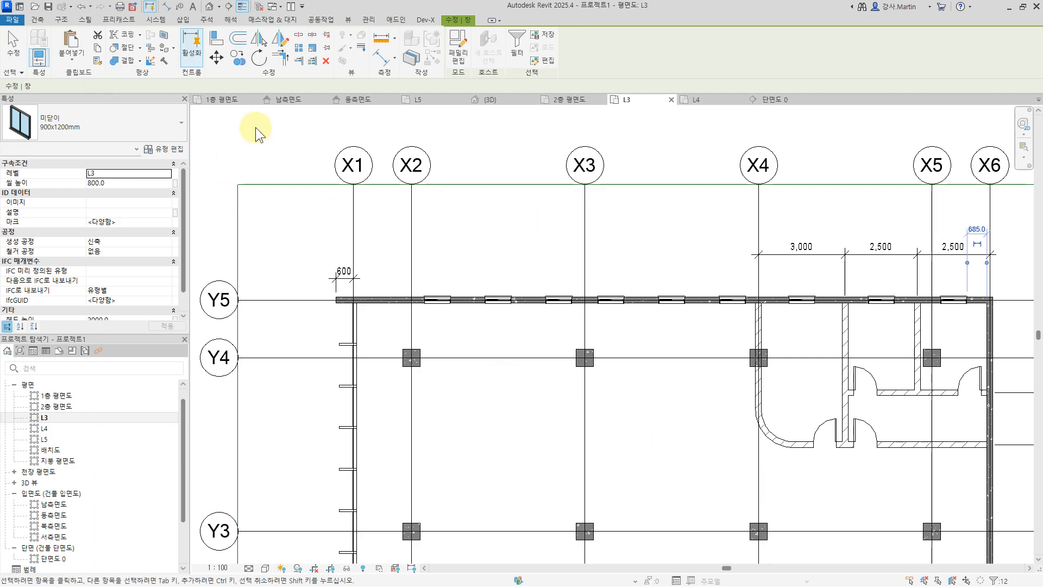
{"action": "left_click", "coordinate": [269, 133]}
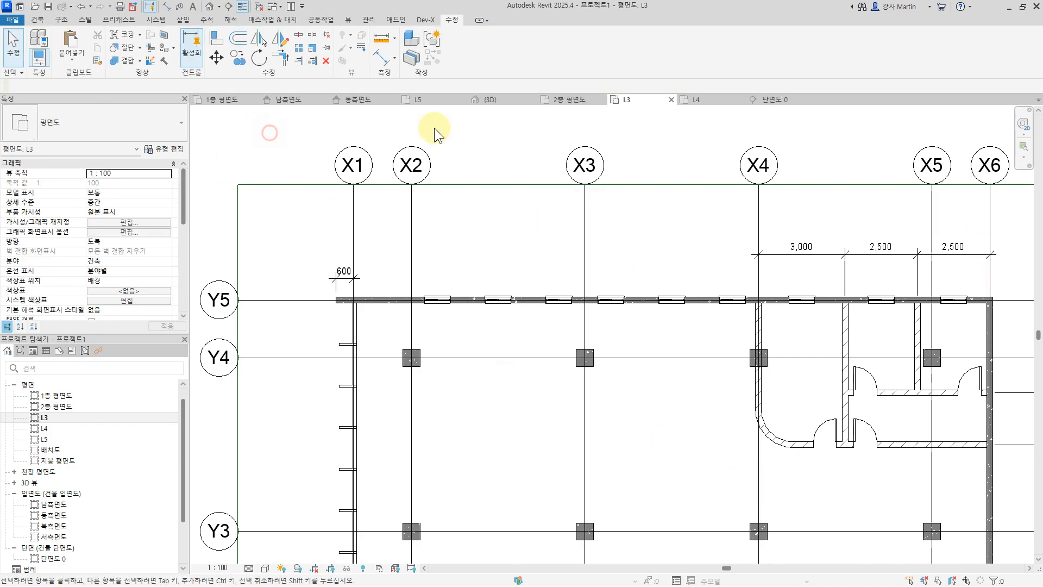
Step: On the 북측면도 elevation, start an unconstrained multiple copy of the three L3 windows between X6 and X4, based on the L3 line
{"action": "left_click", "coordinate": [53, 525]}
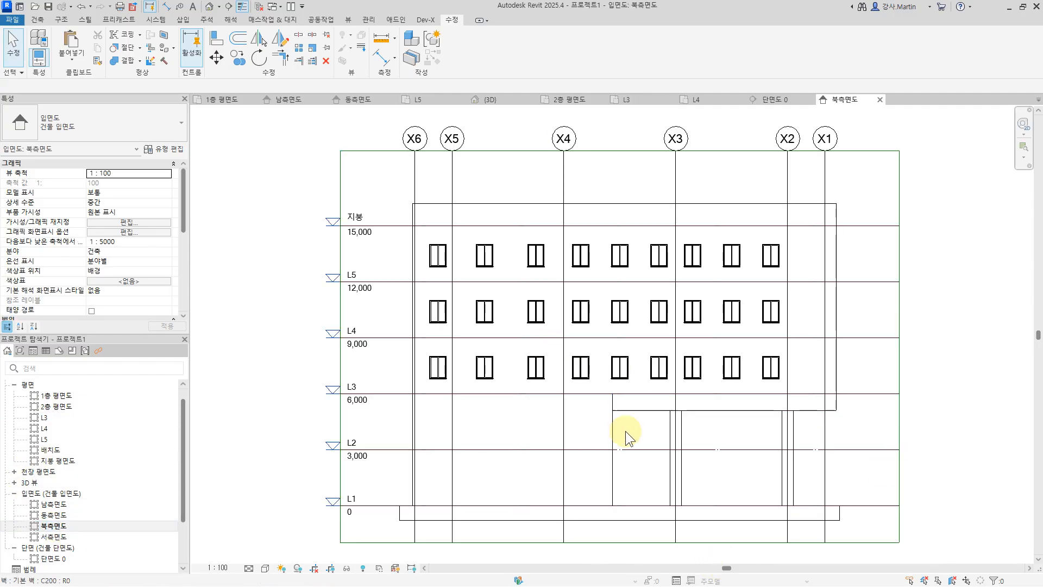
{"action": "middle_click_drag", "start_coordinate": [545, 510], "coordinate": [560, 385]}
{"action": "scroll", "coordinate": [536, 337], "scroll_direction": "up", "scroll_amount": 2}
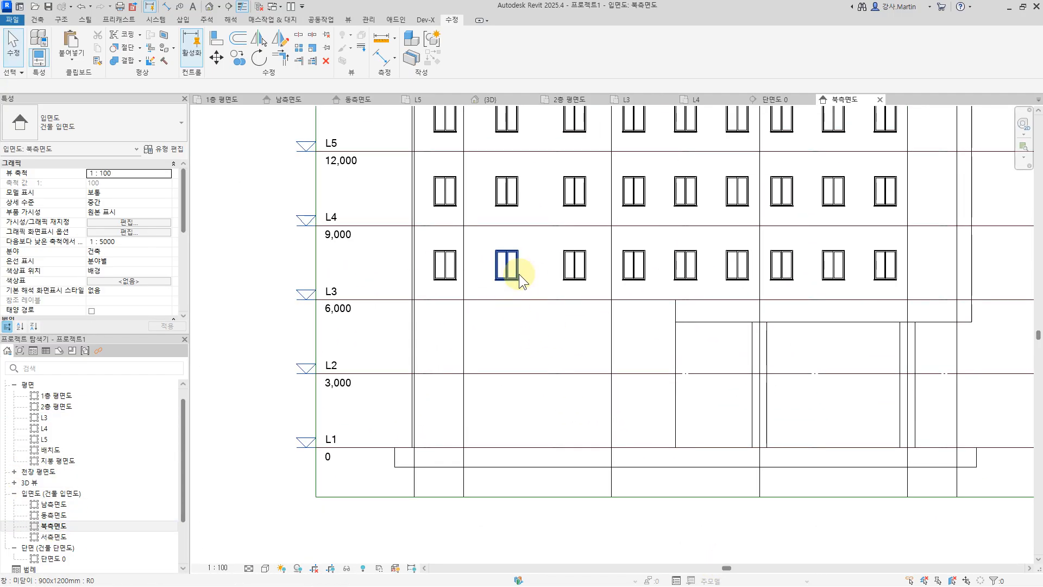
{"action": "left_click", "coordinate": [513, 272]}
{"action": "left_click", "coordinate": [574, 277], "text": "ctrl"}
{"action": "left_click", "coordinate": [439, 267], "text": "ctrl"}
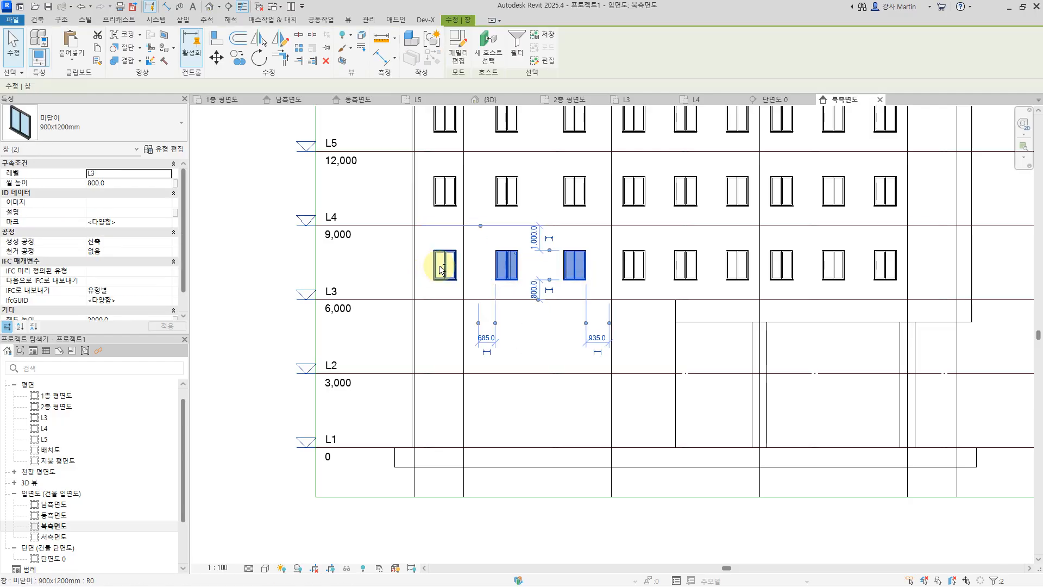
{"action": "left_click", "coordinate": [236, 60]}
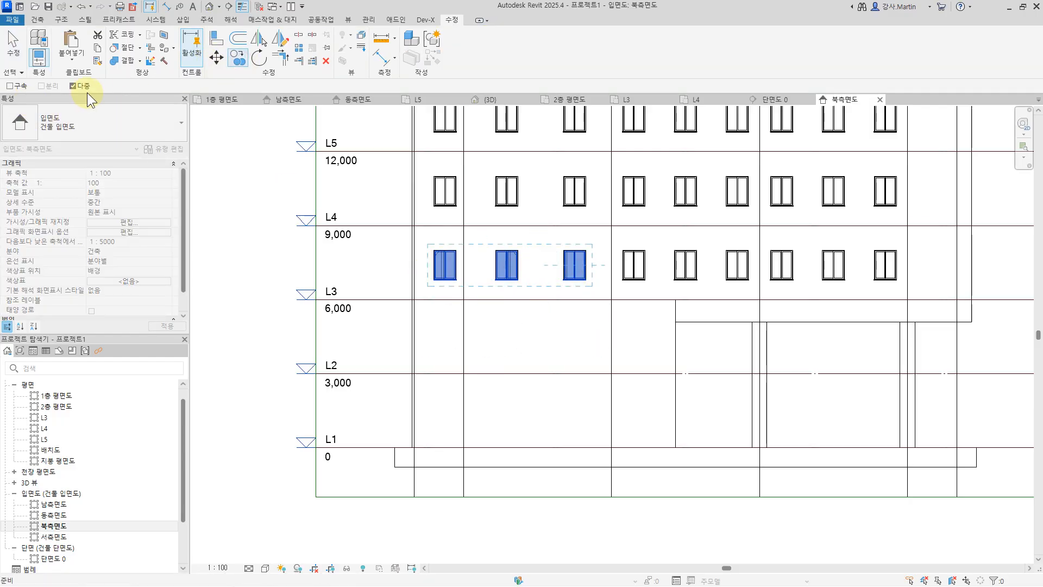
{"action": "left_click", "coordinate": [375, 299]}
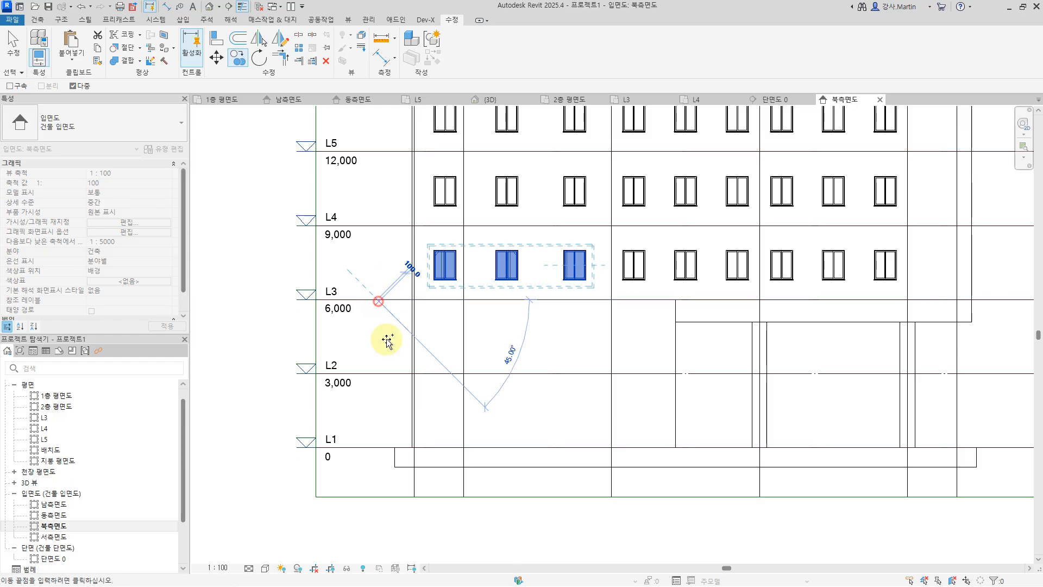
Step: Copy the three selected windows from the L3 storey down to the L2 and L1 levels in the north elevation
{"action": "left_click", "coordinate": [385, 448]}
{"action": "key", "text": "Escape"}
{"action": "key", "text": "Escape"}
{"action": "scroll", "coordinate": [684, 363], "scroll_direction": "down", "scroll_amount": 3}
{"action": "middle_click_drag", "start_coordinate": [754, 373], "coordinate": [650, 382]}
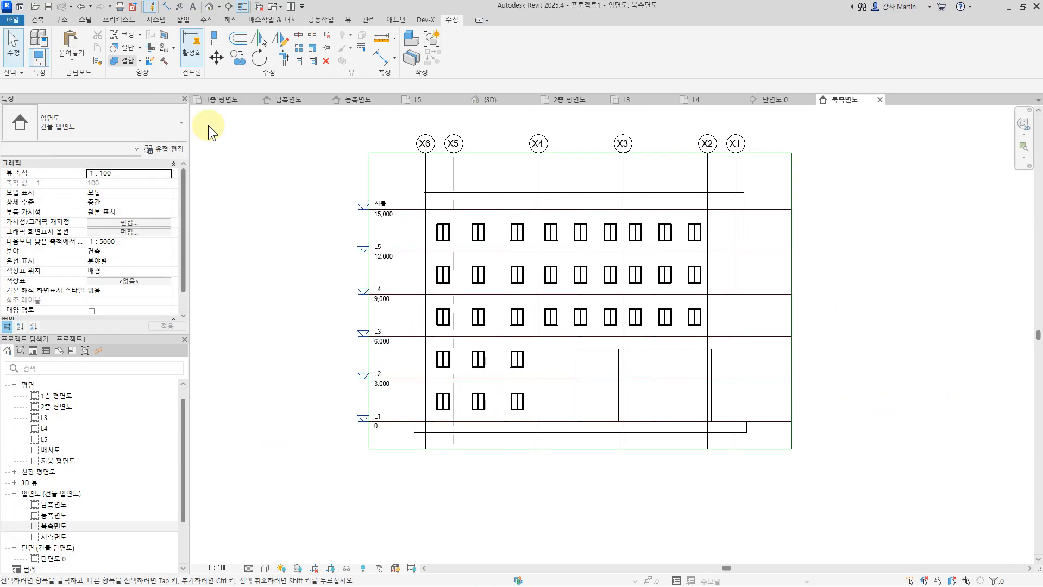
Step: Examine the whole building, including its flat top, in the 3D view from above
{"action": "left_click", "coordinate": [209, 6]}
{"action": "scroll", "coordinate": [744, 381], "scroll_direction": "down", "scroll_amount": 3}
{"action": "middle_click_drag", "start_coordinate": [831, 395], "coordinate": [806, 491], "text": "shift"}
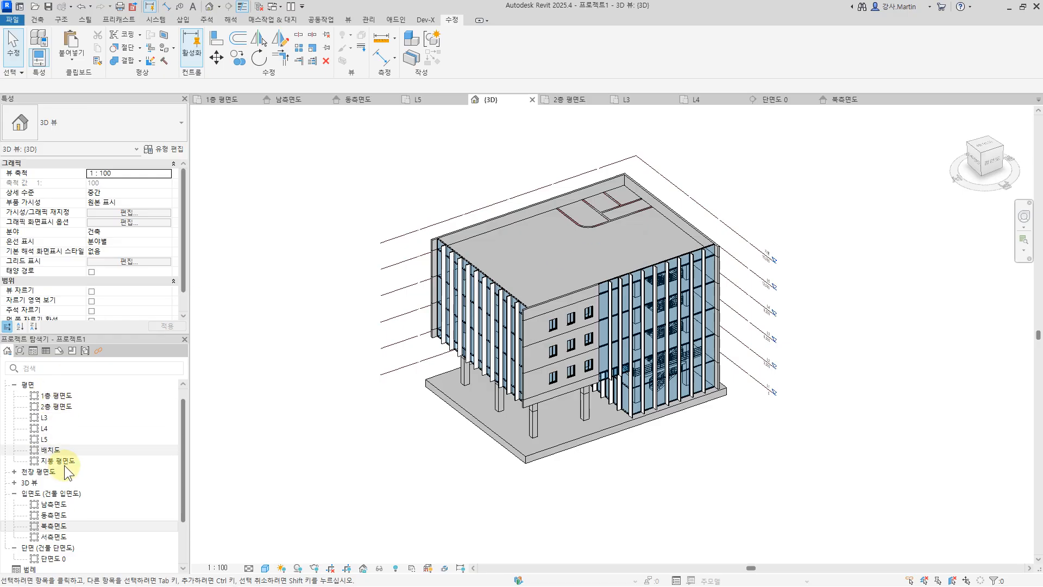
Step: In the 지붕 평면도 floor plan, set the underlay base level to 없음 and the detail level to 중간
{"action": "left_click", "coordinate": [53, 461]}
{"action": "double_click", "coordinate": [54, 460]}
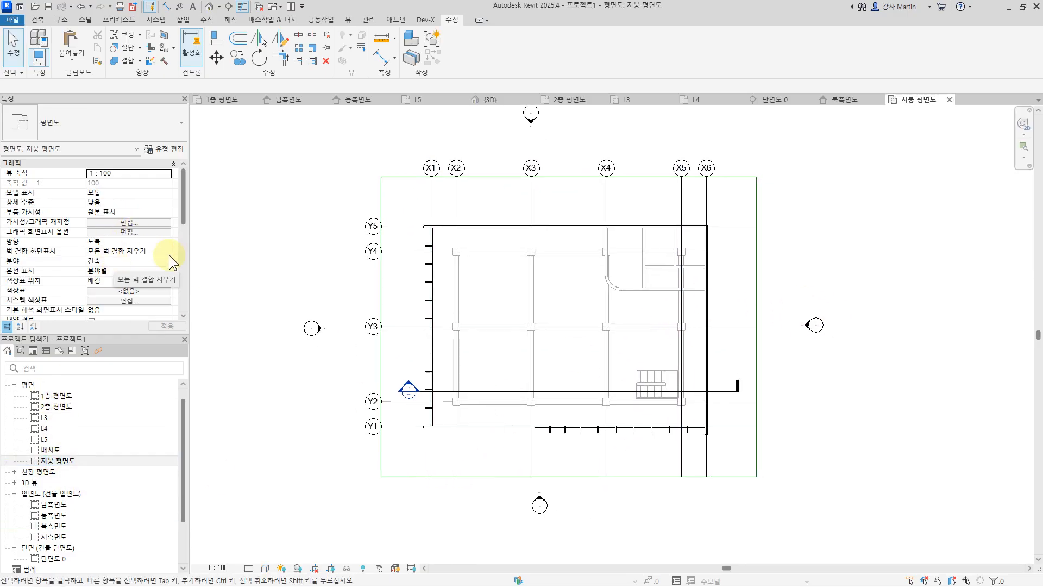
{"action": "scroll", "coordinate": [132, 259], "scroll_direction": "down", "scroll_amount": 4}
{"action": "left_click", "coordinate": [167, 230]}
{"action": "left_click", "coordinate": [123, 239]}
{"action": "left_click", "coordinate": [254, 569]}
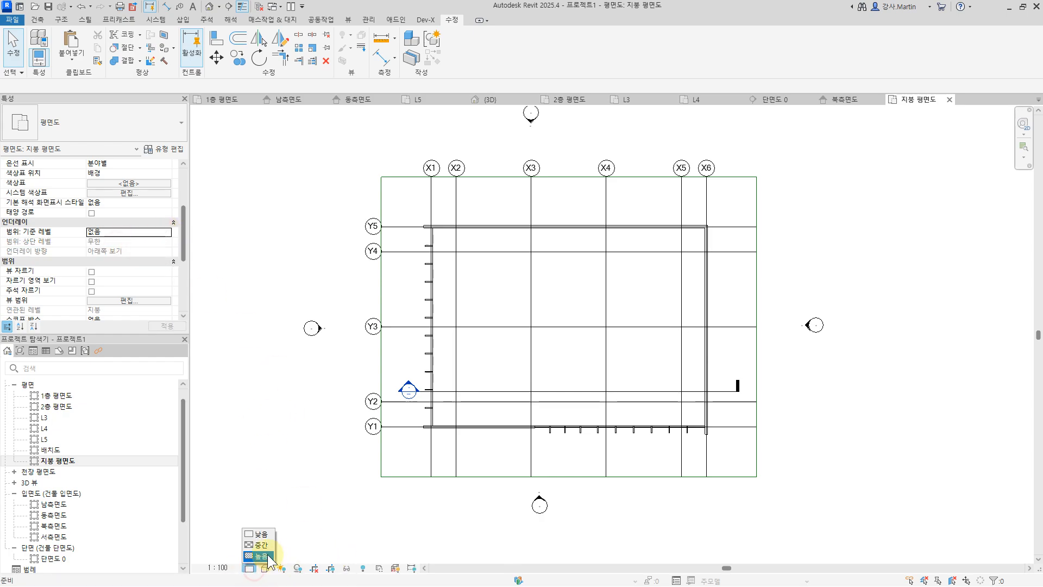
{"action": "scroll", "coordinate": [672, 287], "scroll_direction": "up", "scroll_amount": 2}
{"action": "middle_click_drag", "start_coordinate": [672, 287], "coordinate": [740, 245]}
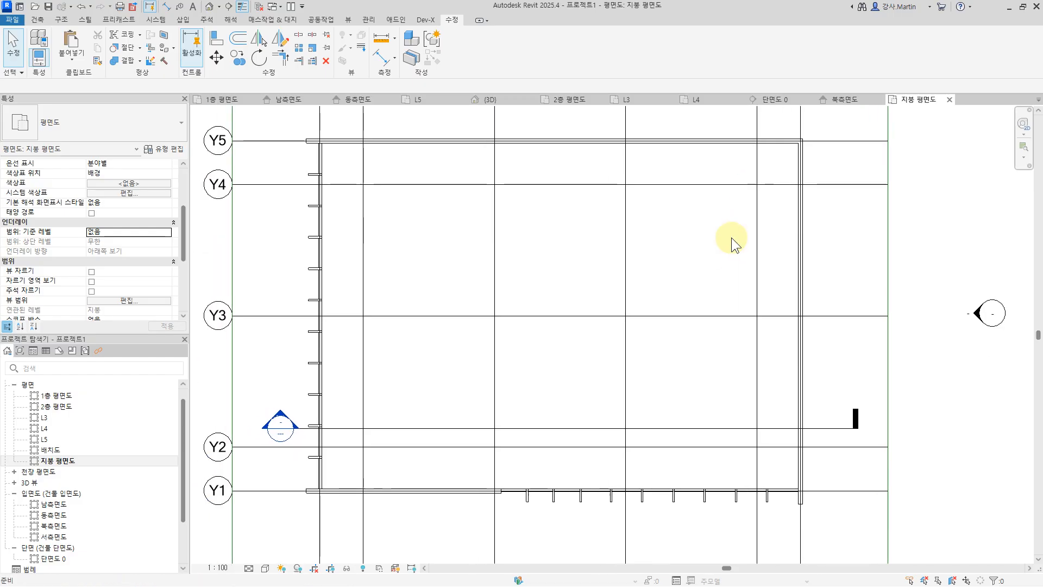
Step: Start a footprint roof and sketch its rectangular boundary along the inner faces of the outer walls
{"action": "left_click", "coordinate": [38, 20]}
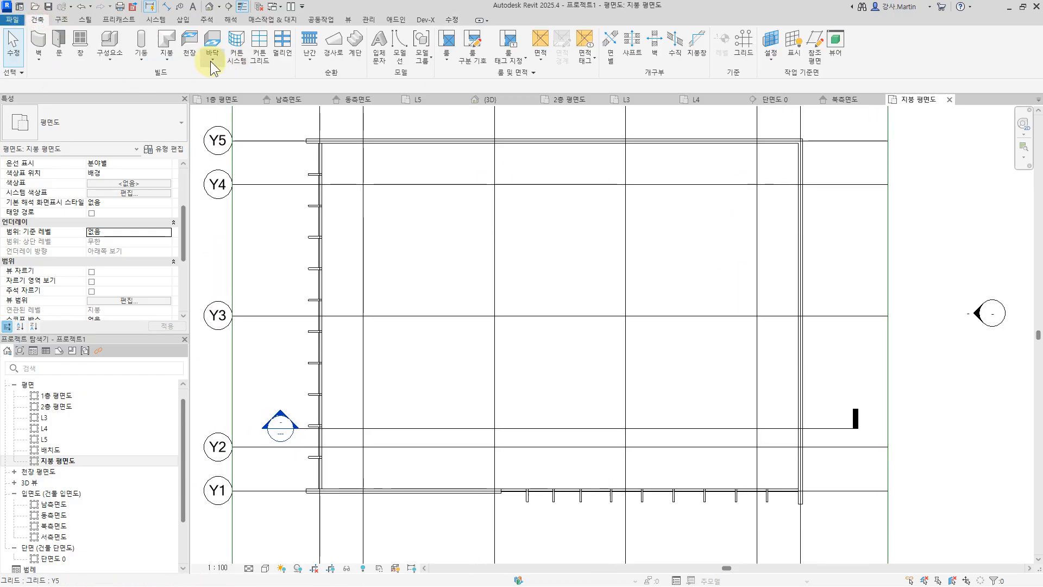
{"action": "left_click", "coordinate": [168, 61]}
{"action": "left_click", "coordinate": [200, 74]}
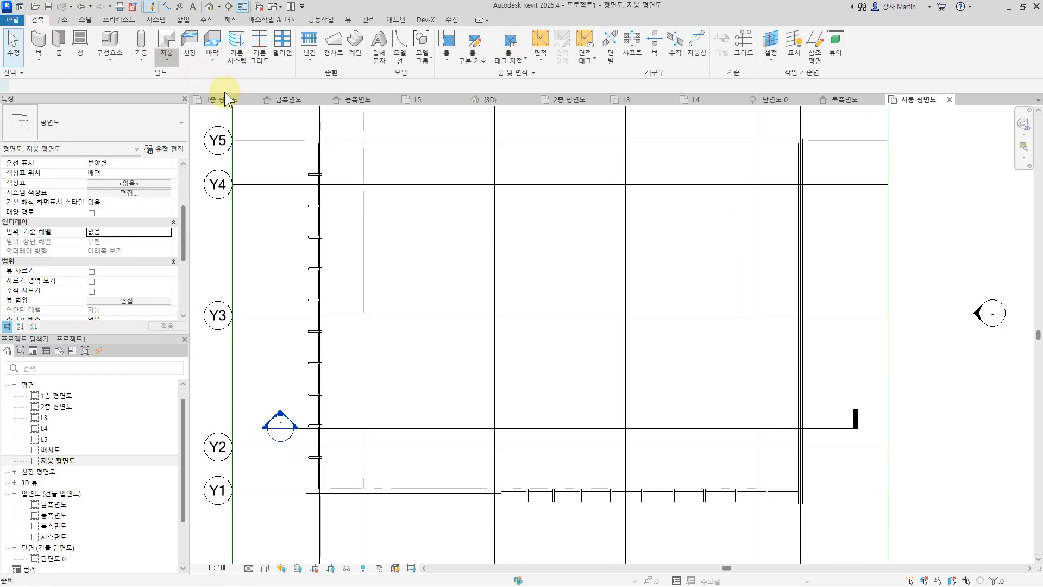
{"action": "scroll", "coordinate": [312, 123], "scroll_direction": "up", "scroll_amount": 6}
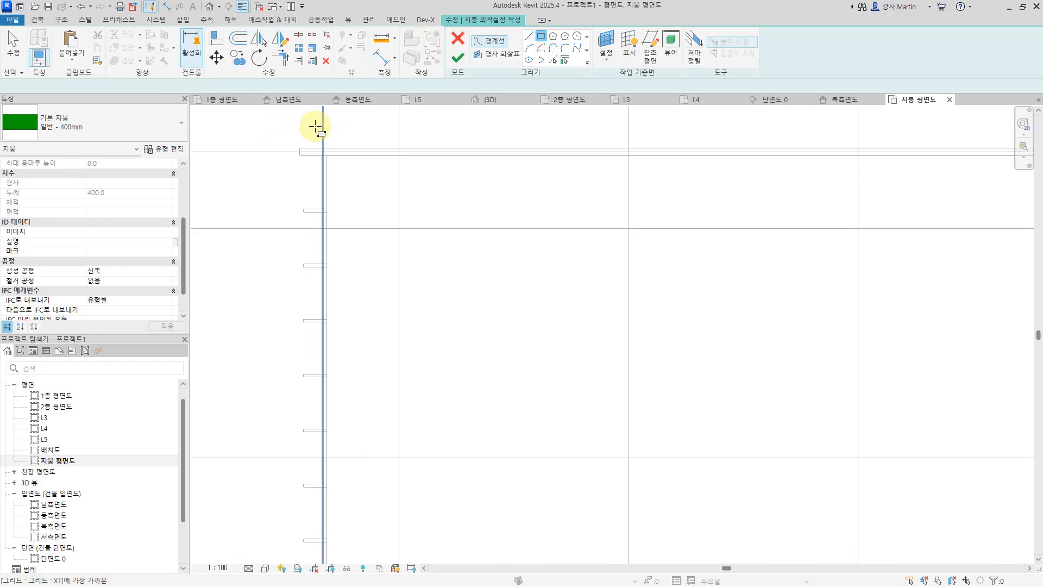
{"action": "left_click", "coordinate": [322, 143]}
{"action": "scroll", "coordinate": [593, 181], "scroll_direction": "down", "scroll_amount": 6}
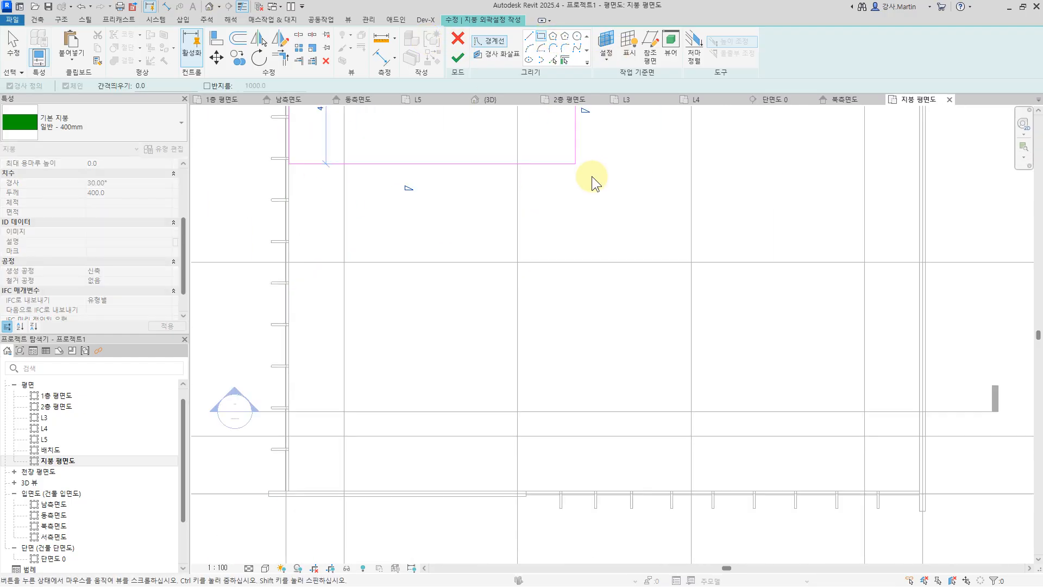
{"action": "scroll", "coordinate": [912, 486], "scroll_direction": "up", "scroll_amount": 6}
{"action": "left_click", "coordinate": [902, 472]}
Step: Turn off the slope definition for all four roof boundary lines
{"action": "scroll", "coordinate": [727, 352], "scroll_direction": "down", "scroll_amount": 5}
{"action": "key", "text": "Escape"}
{"action": "mouse_move", "coordinate": [345, 168]}
{"action": "left_mouse_down"}
{"action": "mouse_move", "coordinate": [730, 431]}
{"action": "mouse_move", "coordinate": [819, 512]}
{"action": "left_mouse_up"}
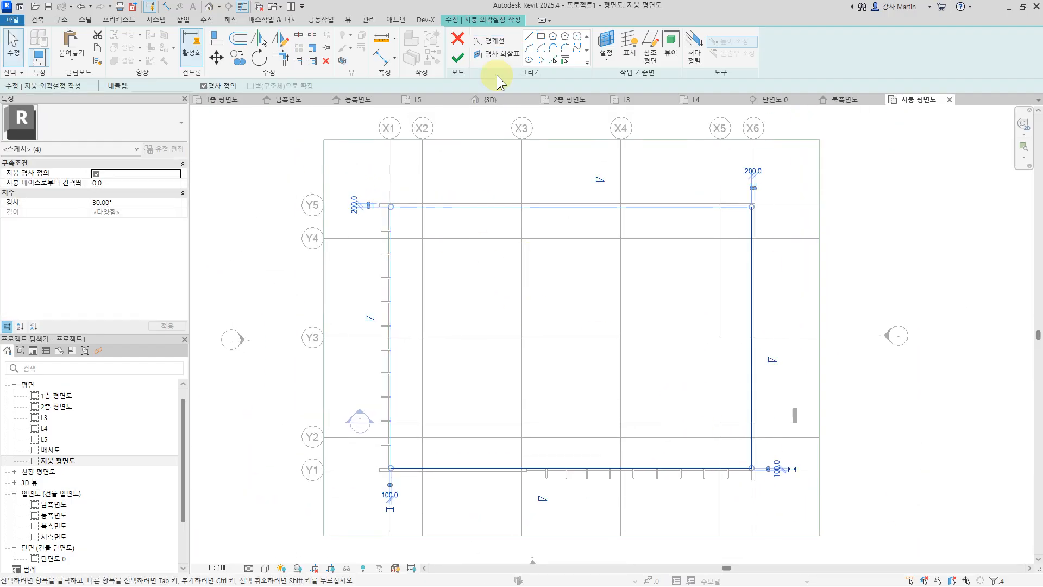
{"action": "left_click", "coordinate": [204, 85]}
{"action": "left_click", "coordinate": [918, 217]}
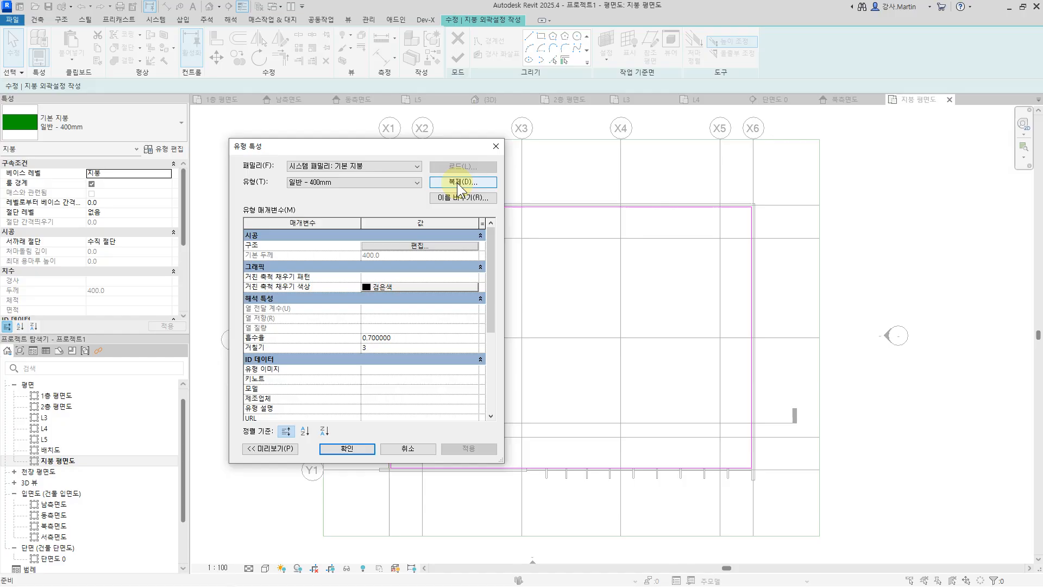
Step: Duplicate the 일반 - 400mm roof type as R150 and set its structure layer thickness to 150
{"action": "left_click", "coordinate": [457, 183]}
{"action": "type", "text": "R150"}
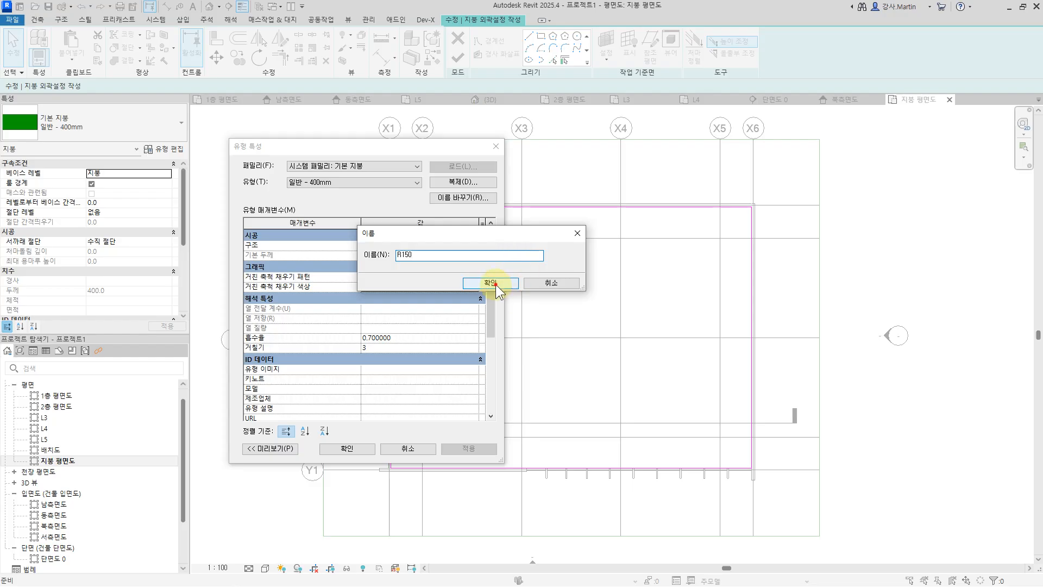
{"action": "left_click", "coordinate": [496, 283]}
{"action": "left_click", "coordinate": [418, 248]}
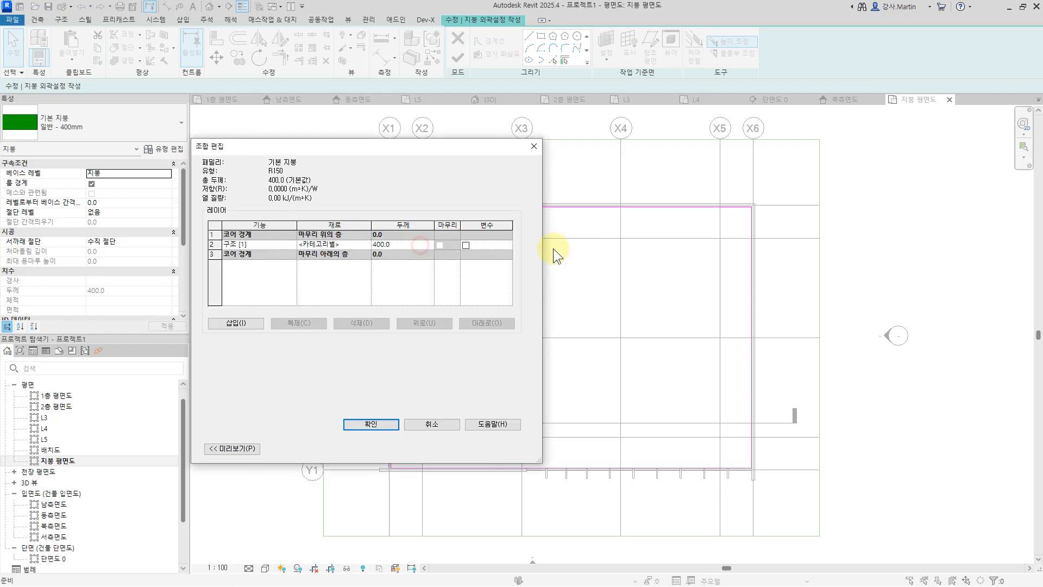
{"action": "left_click", "coordinate": [404, 245]}
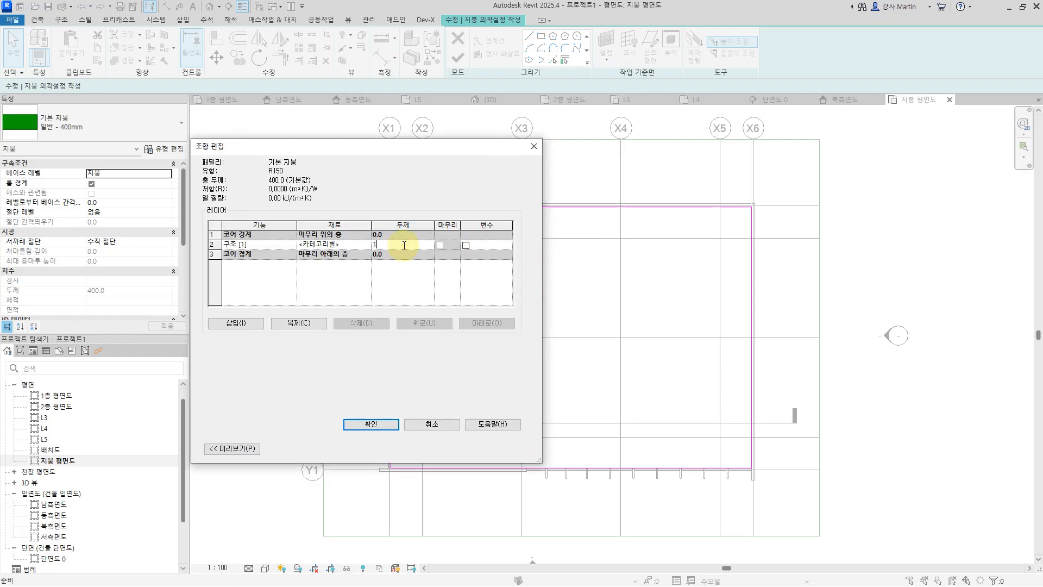
{"action": "left_click", "coordinate": [387, 424]}
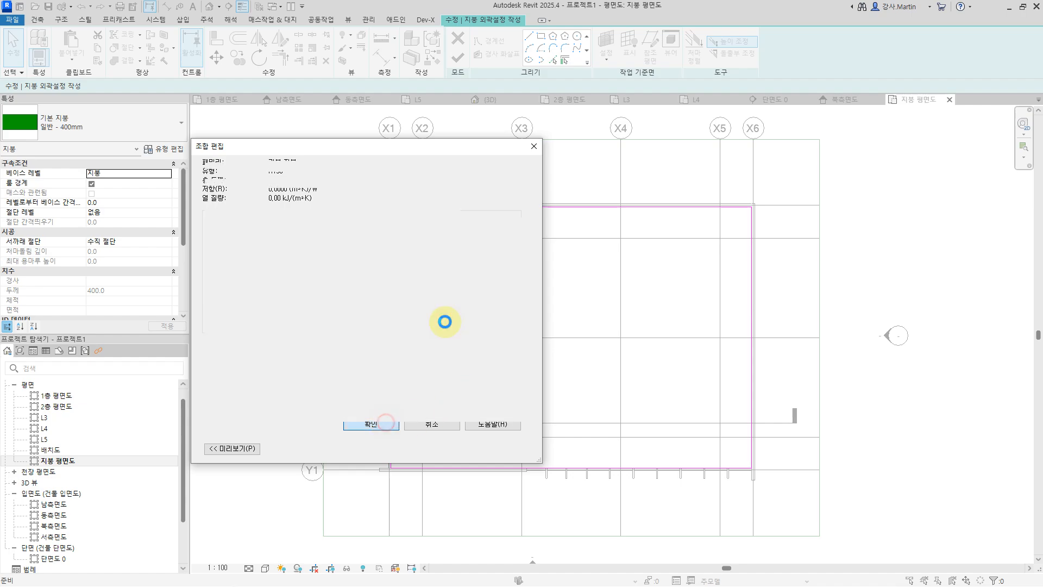
{"action": "left_click", "coordinate": [350, 449]}
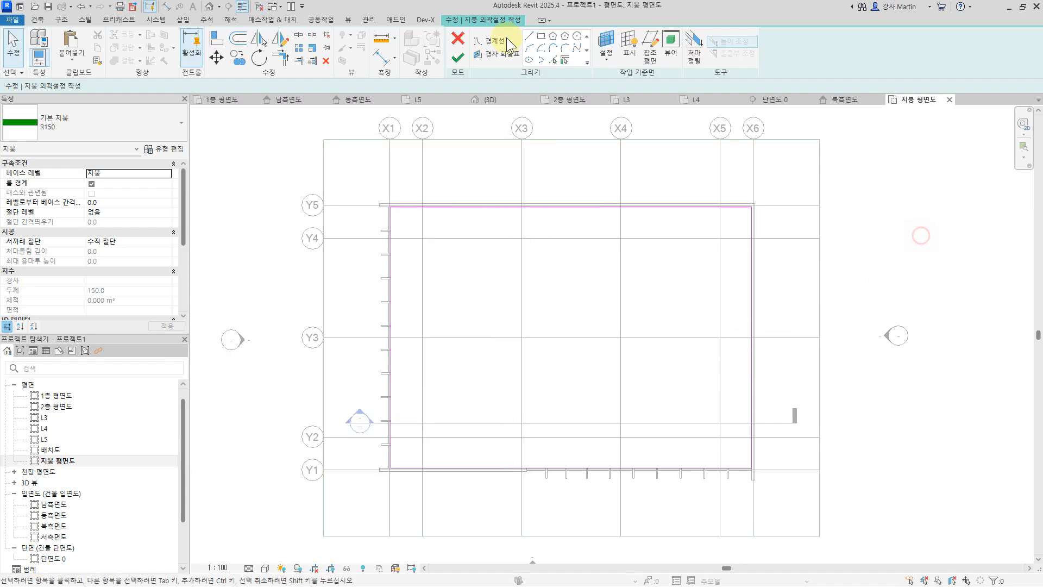
Step: Finish the roof sketch and show the new roof in the 3D view
{"action": "left_click", "coordinate": [457, 59]}
{"action": "left_click", "coordinate": [940, 245]}
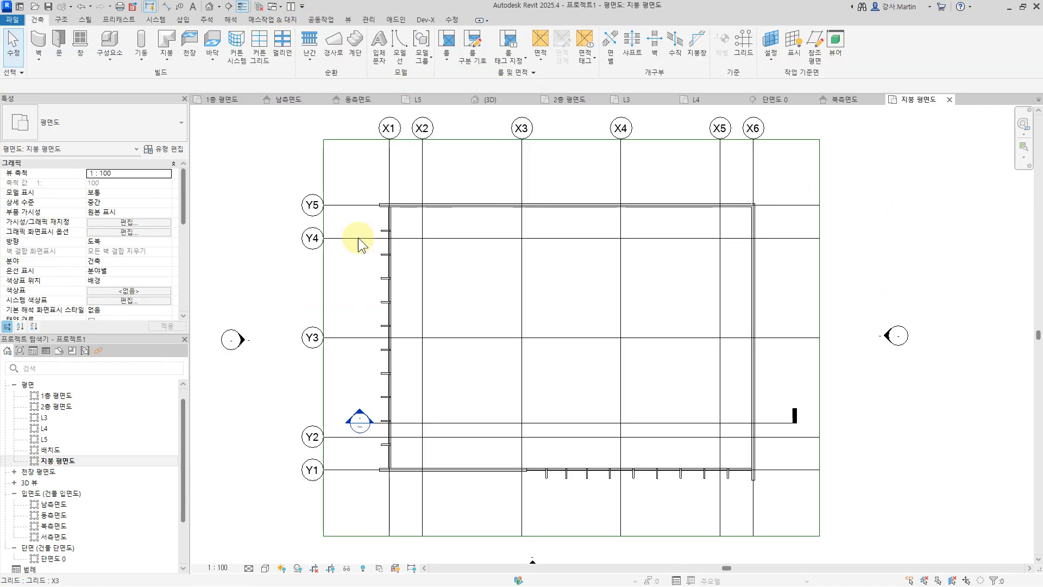
{"action": "left_click", "coordinate": [209, 7]}
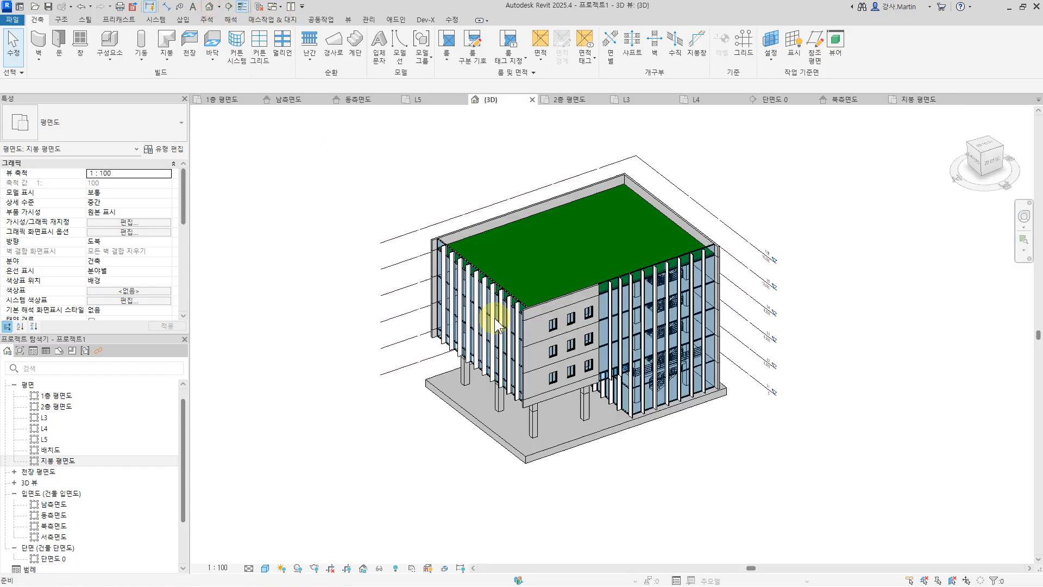
{"action": "scroll", "coordinate": [660, 194], "scroll_direction": "up", "scroll_amount": 2}
{"action": "middle_click_drag", "start_coordinate": [660, 195], "coordinate": [747, 217]}
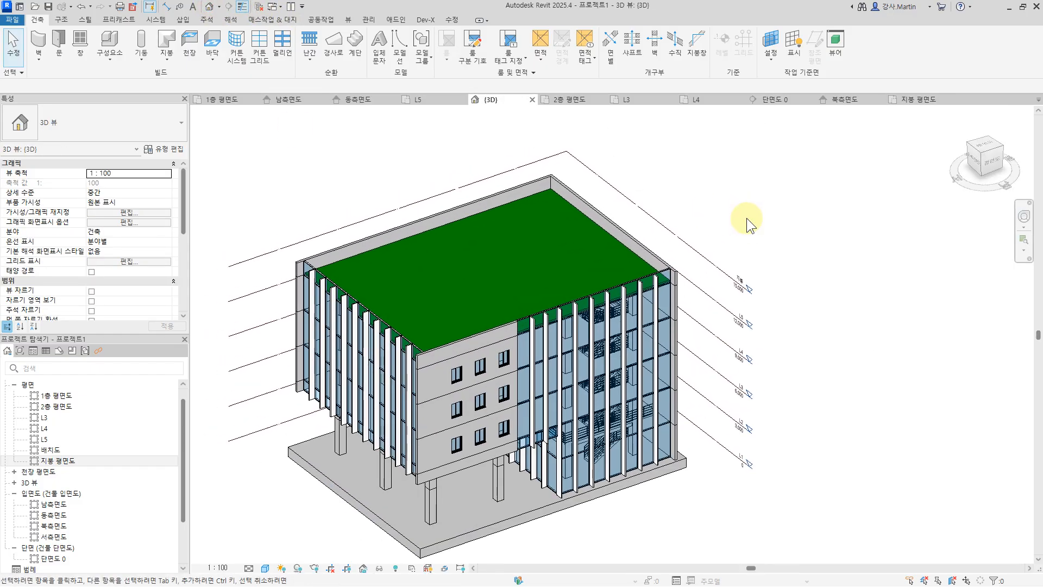
Step: Select the roof in the 단면도 0 section and rename its type to R120
{"action": "left_click", "coordinate": [791, 102]}
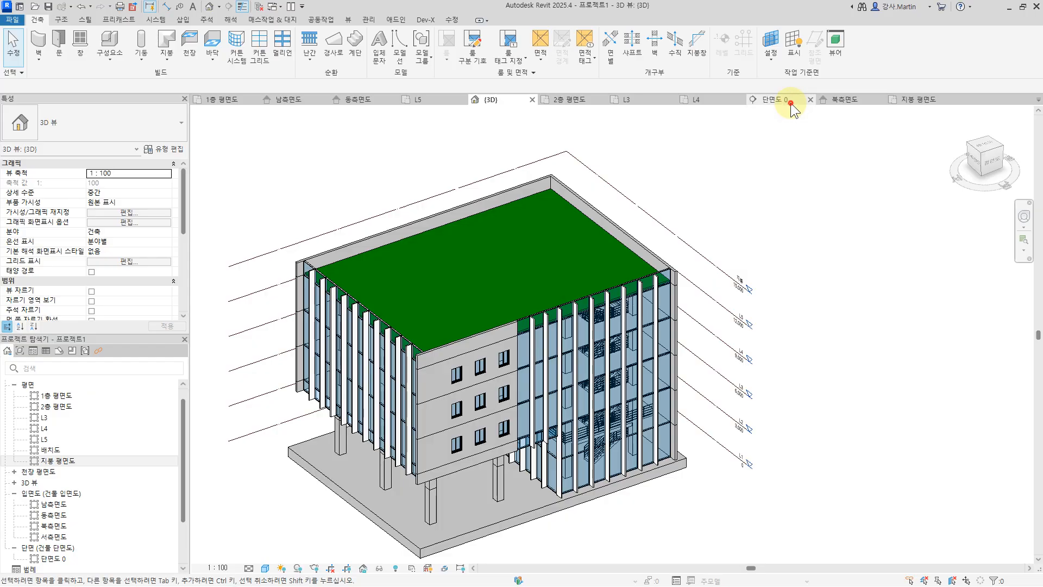
{"action": "scroll", "coordinate": [304, 122], "scroll_direction": "up", "scroll_amount": 4}
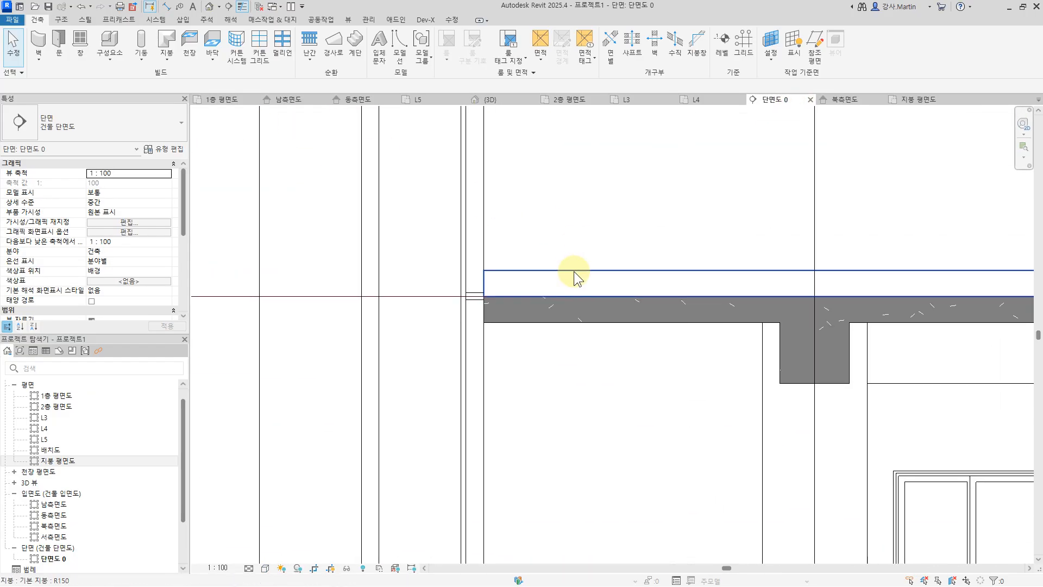
{"action": "left_click", "coordinate": [485, 323]}
{"action": "middle_click_drag", "start_coordinate": [503, 351], "coordinate": [679, 352]}
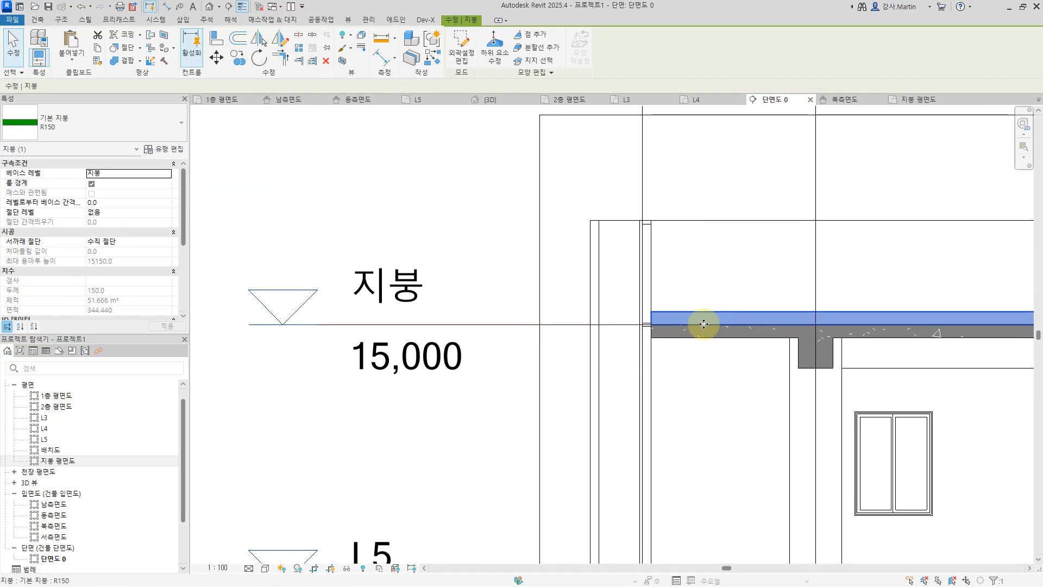
{"action": "left_click", "coordinate": [162, 155]}
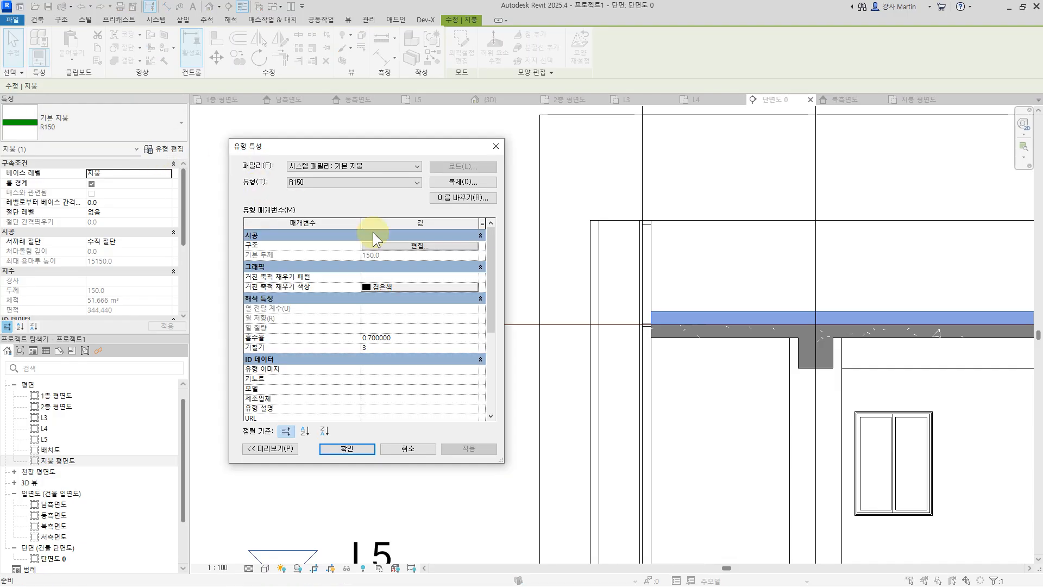
{"action": "left_click", "coordinate": [471, 198]}
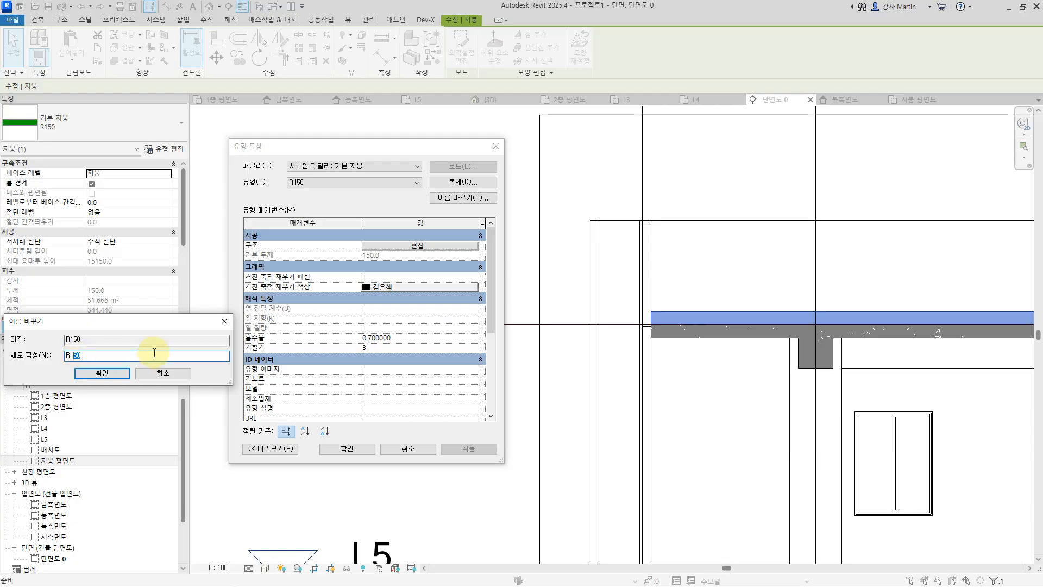
{"action": "left_click", "coordinate": [112, 372]}
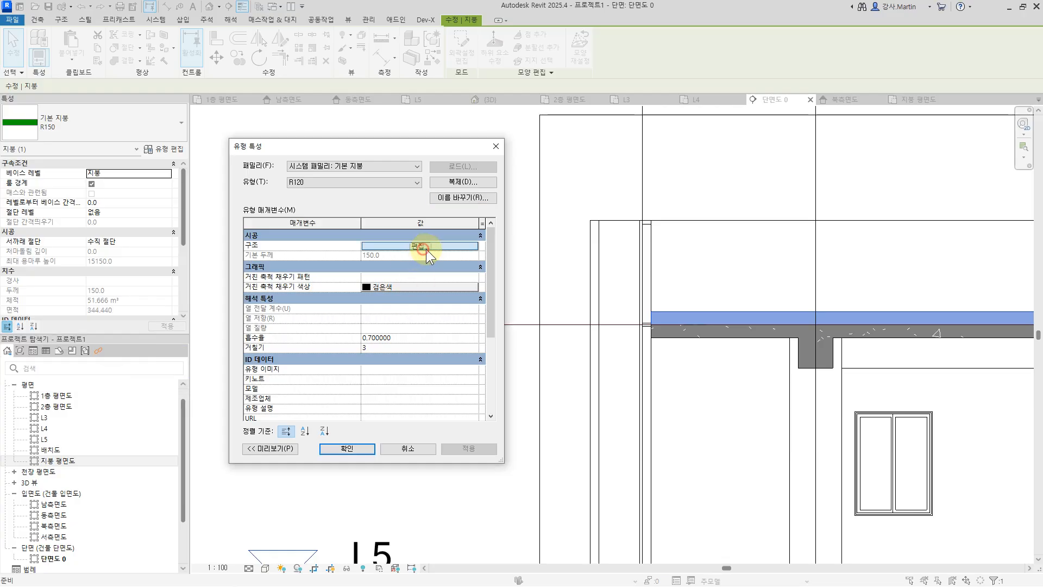
Step: Set the structure layer thickness of the R120 roof type to 120 and apply it
{"action": "left_click", "coordinate": [425, 249]}
{"action": "type", "text": "120"}
{"action": "left_click", "coordinate": [362, 427]}
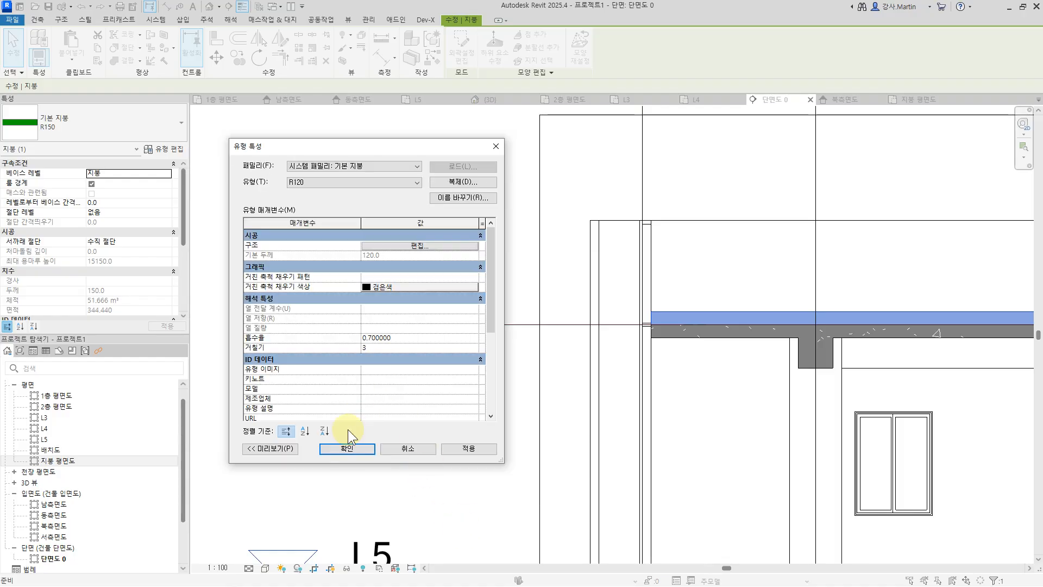
{"action": "left_click", "coordinate": [350, 445]}
{"action": "left_click", "coordinate": [378, 461]}
Step: Check the revised roof in the full building section and in the 3D view
{"action": "scroll", "coordinate": [399, 450], "scroll_direction": "down", "scroll_amount": 10}
{"action": "middle_click_drag", "start_coordinate": [861, 430], "coordinate": [778, 254]}
{"action": "scroll", "coordinate": [934, 298], "scroll_direction": "up", "scroll_amount": 1}
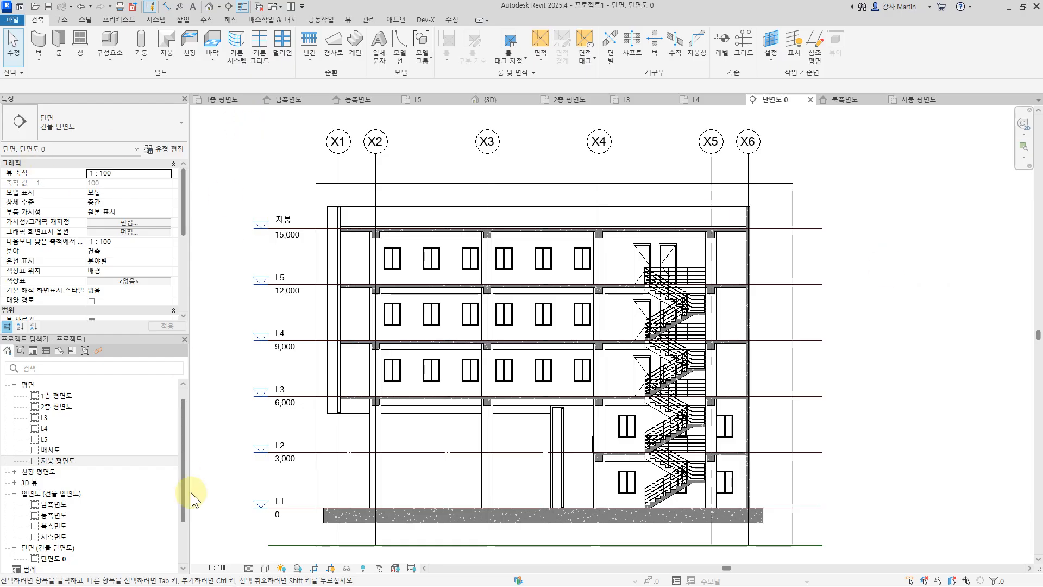
{"action": "left_click", "coordinate": [510, 102]}
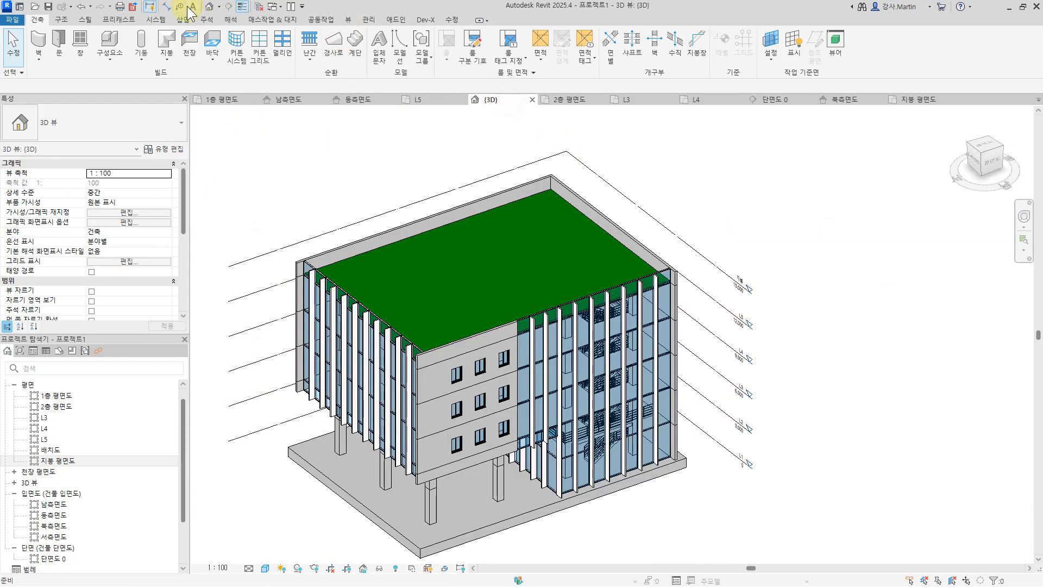
{"action": "scroll", "coordinate": [848, 356], "scroll_direction": "down", "scroll_amount": 3}
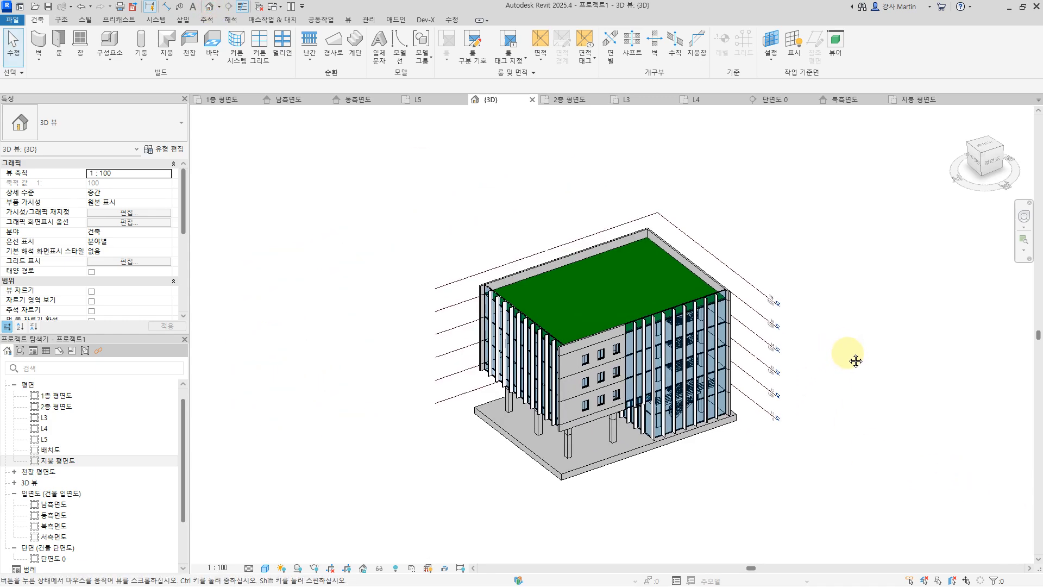
Step: In the L3 plan, place tagged rooms in the large open area and the four enclosed spaces between grids X4 and X6
{"action": "double_click", "coordinate": [44, 417]}
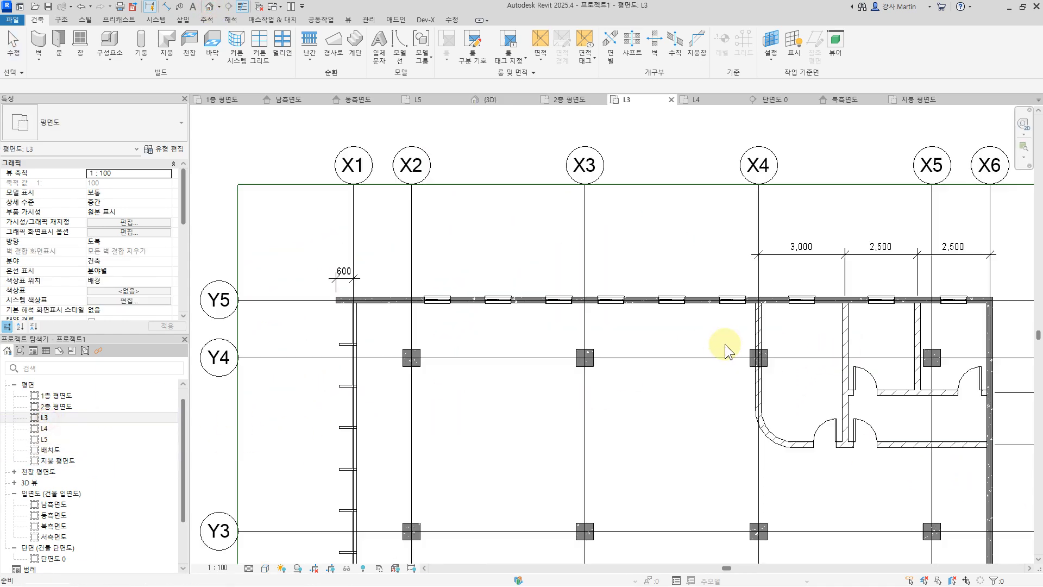
{"action": "scroll", "coordinate": [741, 370], "scroll_direction": "down", "scroll_amount": 3}
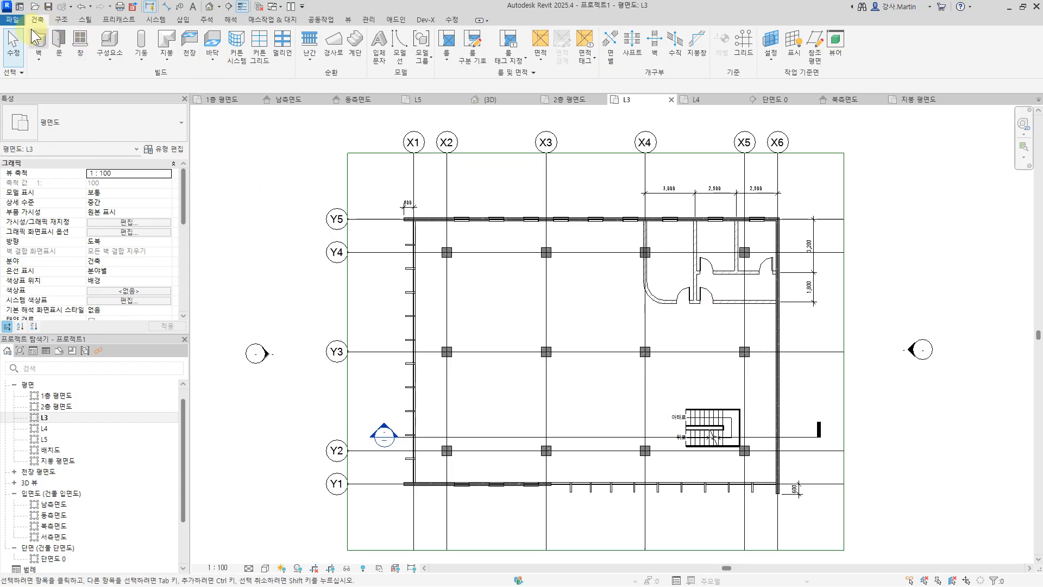
{"action": "left_click", "coordinate": [448, 53]}
{"action": "scroll", "coordinate": [602, 348], "scroll_direction": "up", "scroll_amount": 3}
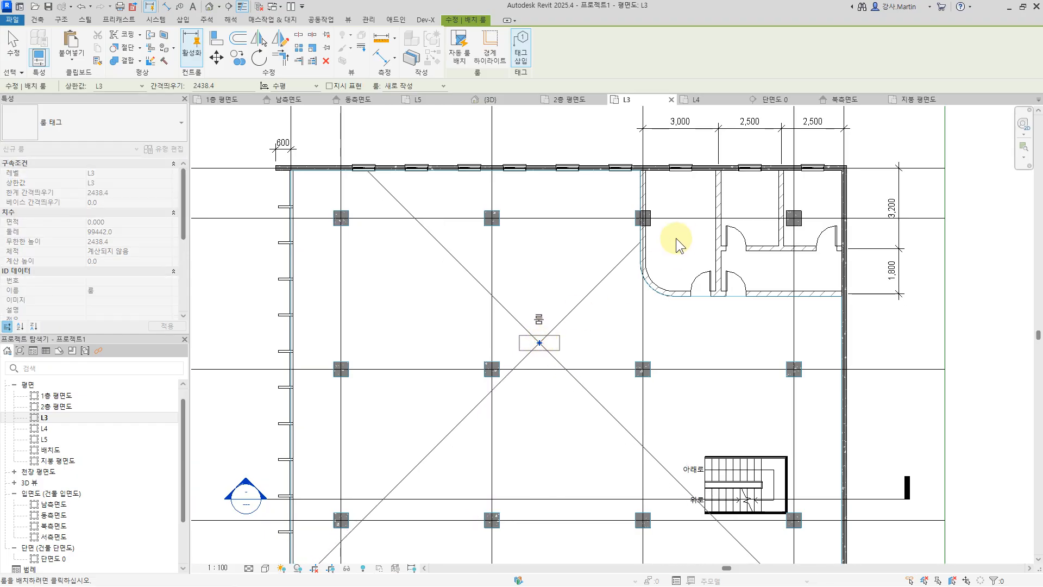
{"action": "left_click", "coordinate": [675, 238]}
{"action": "left_click", "coordinate": [750, 209]}
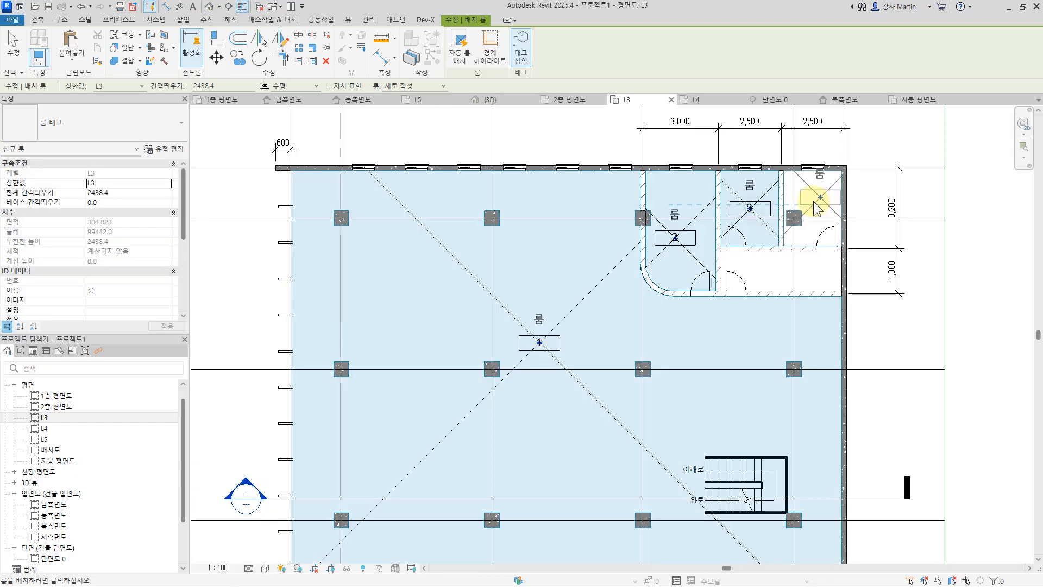
{"action": "left_click", "coordinate": [811, 202]}
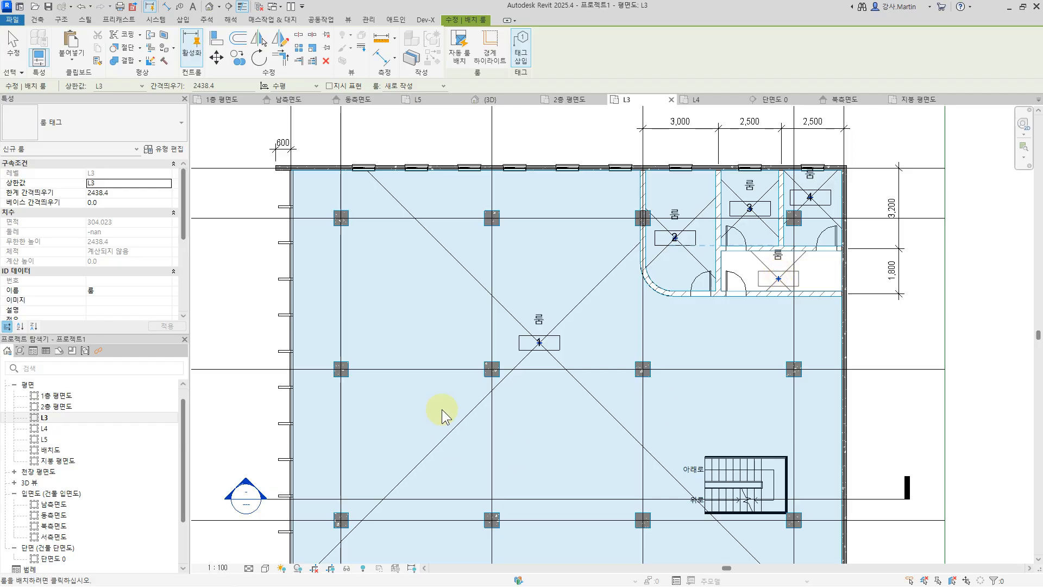
{"action": "key", "text": "Escape"}
{"action": "key", "text": "Escape"}
Step: Turn off the room number display in the type properties of the room tag in the large open area
{"action": "scroll", "coordinate": [517, 320], "scroll_direction": "up", "scroll_amount": 3}
{"action": "left_click", "coordinate": [569, 324]}
{"action": "scroll", "coordinate": [698, 320], "scroll_direction": "down", "scroll_amount": 2}
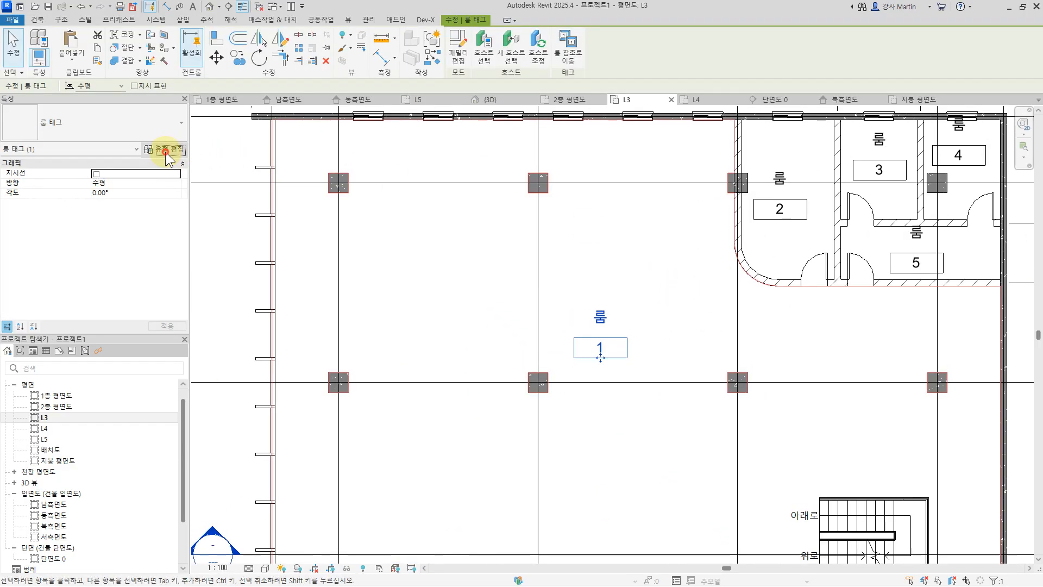
{"action": "left_click", "coordinate": [164, 149]}
{"action": "left_click", "coordinate": [366, 246]}
{"action": "left_click", "coordinate": [348, 448]}
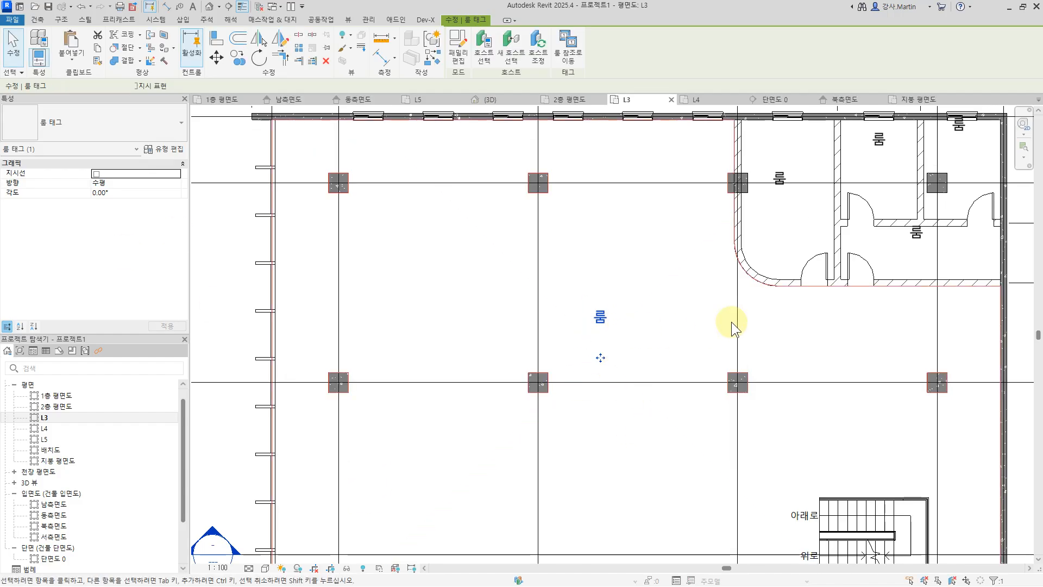
Step: Name the large open room 사무실 through its tag
{"action": "scroll", "coordinate": [712, 327], "scroll_direction": "down", "scroll_amount": 3}
{"action": "left_click", "coordinate": [589, 323]}
{"action": "left_click", "coordinate": [589, 323]}
{"action": "type", "text": "tkan"}
{"action": "key", "text": "BackSpace"}
{"action": "key", "text": "BackSpace"}
{"action": "key", "text": "BackSpace"}
{"action": "key", "text": "BackSpace"}
{"action": "type", "text": "사무실"}
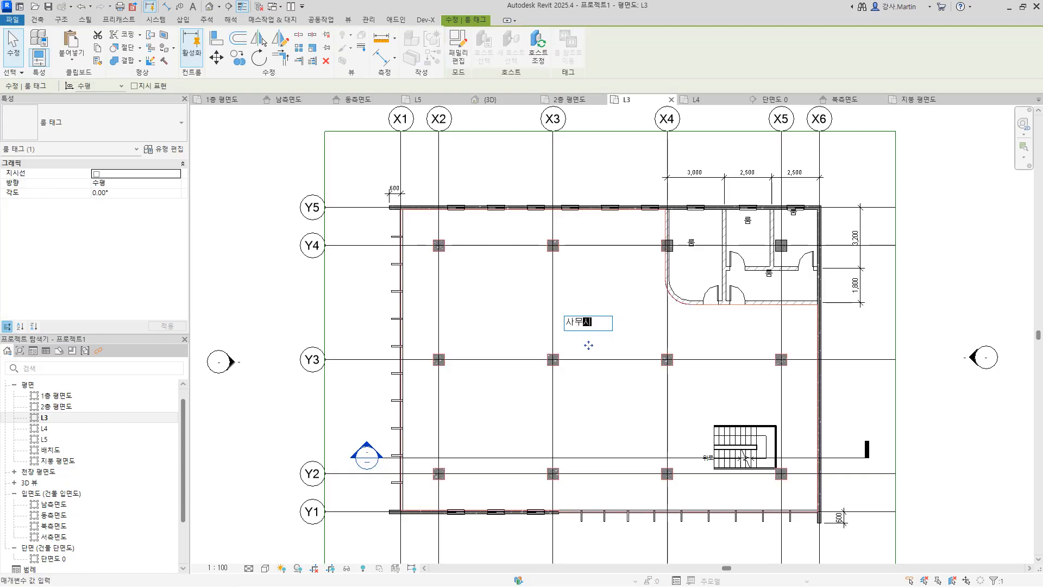
Step: Name the curved-wall room 창고 and the enclosed room directly beside it 화장실(남) through their tags
{"action": "scroll", "coordinate": [700, 227], "scroll_direction": "up", "scroll_amount": 5}
{"action": "left_click", "coordinate": [691, 241]}
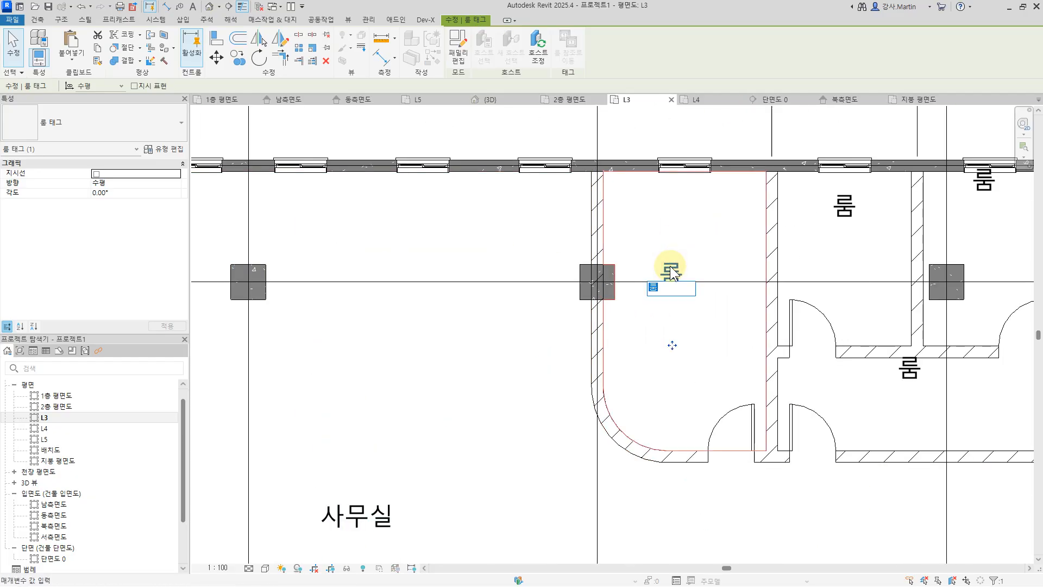
{"action": "left_click", "coordinate": [826, 215]}
{"action": "left_click", "coordinate": [848, 203]}
{"action": "left_click", "coordinate": [848, 203]}
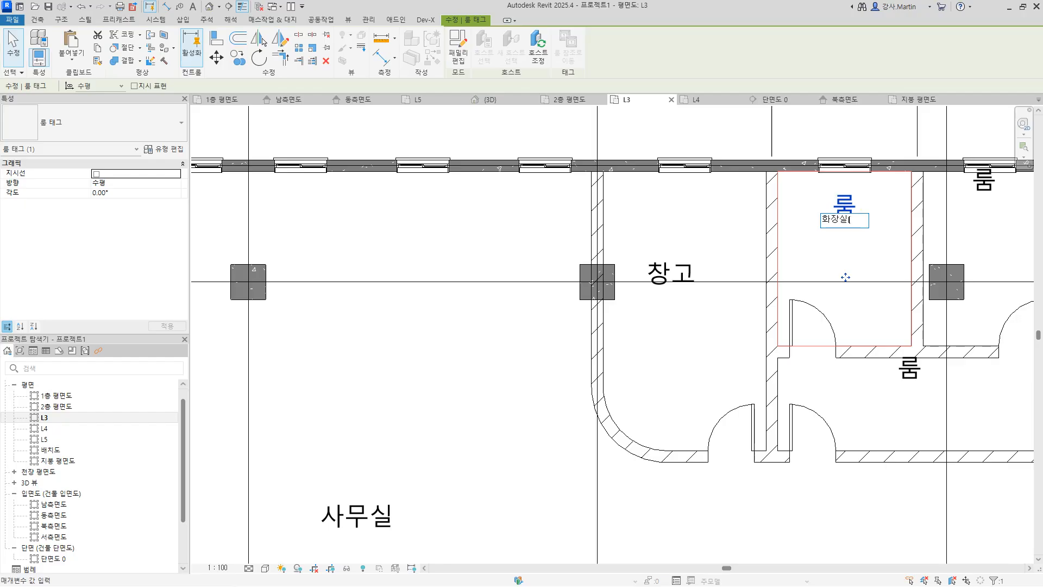
{"action": "left_click", "coordinate": [876, 195]}
Step: Move the corner room's tag down off the exterior wall and name the room 화장실(여)
{"action": "middle_click_drag", "start_coordinate": [876, 196], "coordinate": [564, 221]}
{"action": "left_click", "coordinate": [674, 211]}
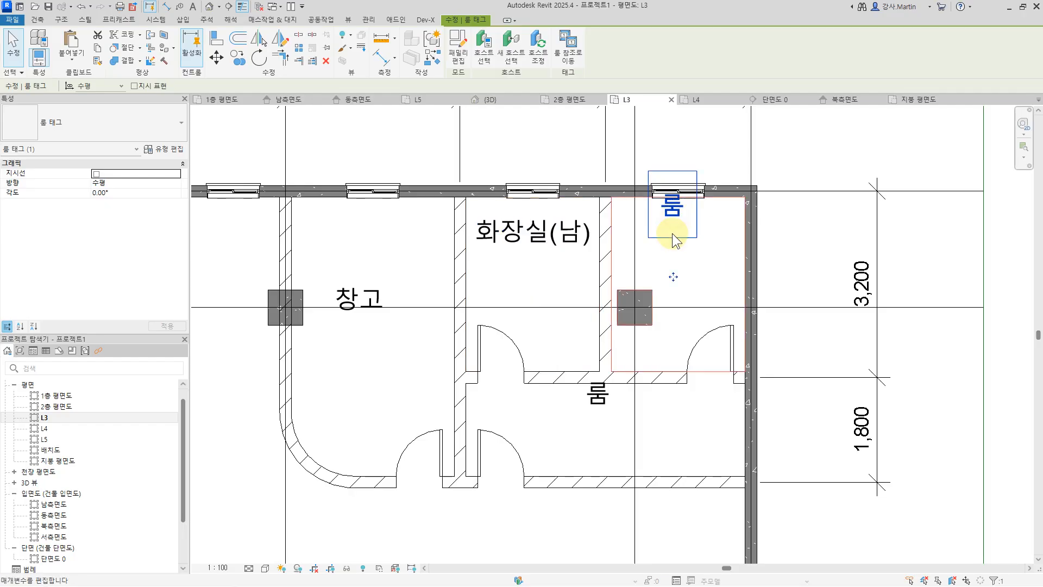
{"action": "left_click_drag", "start_coordinate": [674, 278], "coordinate": [686, 320]}
{"action": "left_click", "coordinate": [684, 244]}
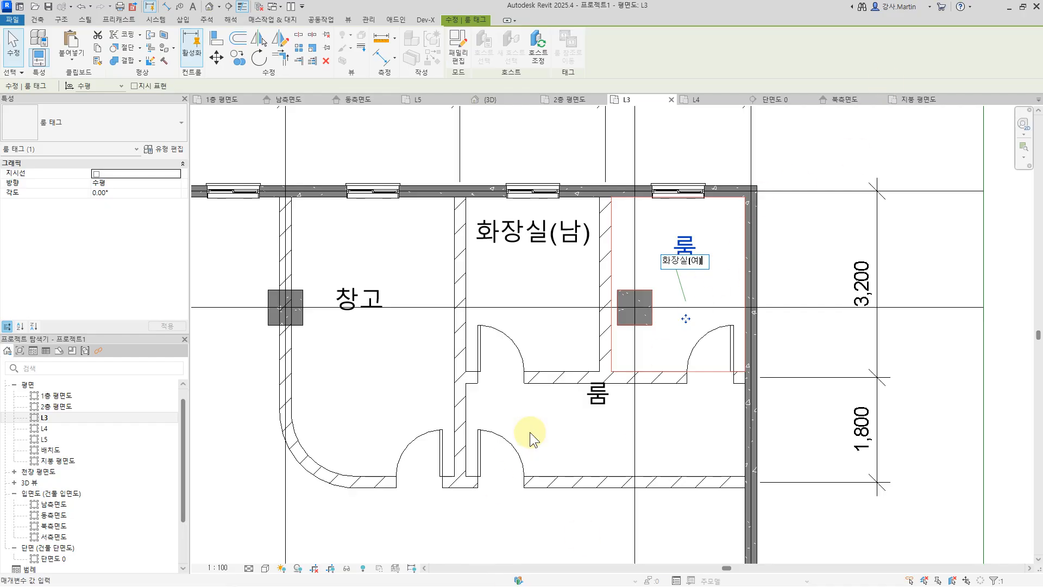
Step: Name the narrow room below the two toilets 복도
{"action": "left_click", "coordinate": [597, 400]}
{"action": "left_click", "coordinate": [598, 399]}
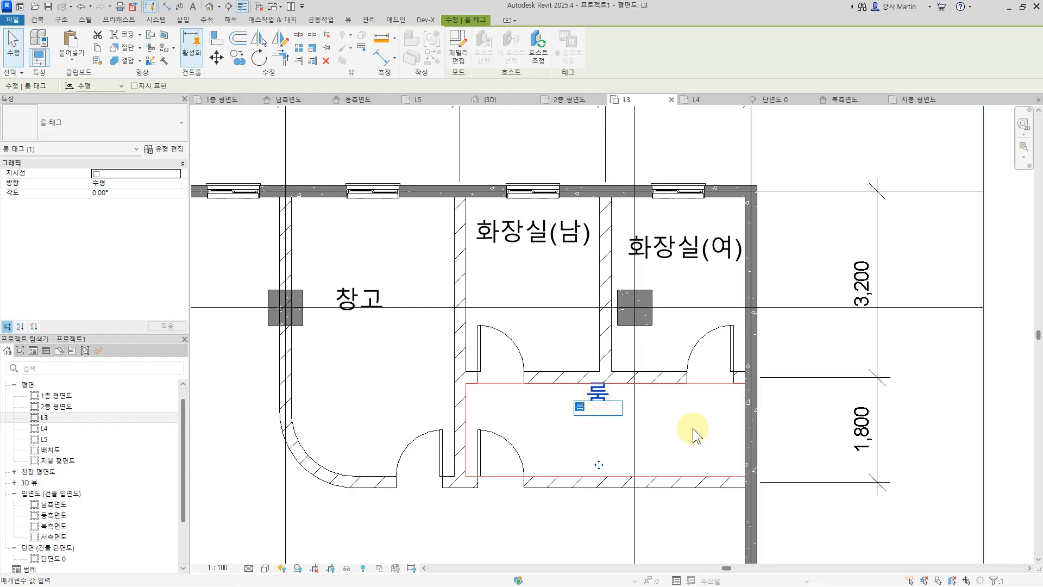
{"action": "type", "text": "보고"}
{"action": "left_click", "coordinate": [911, 415]}
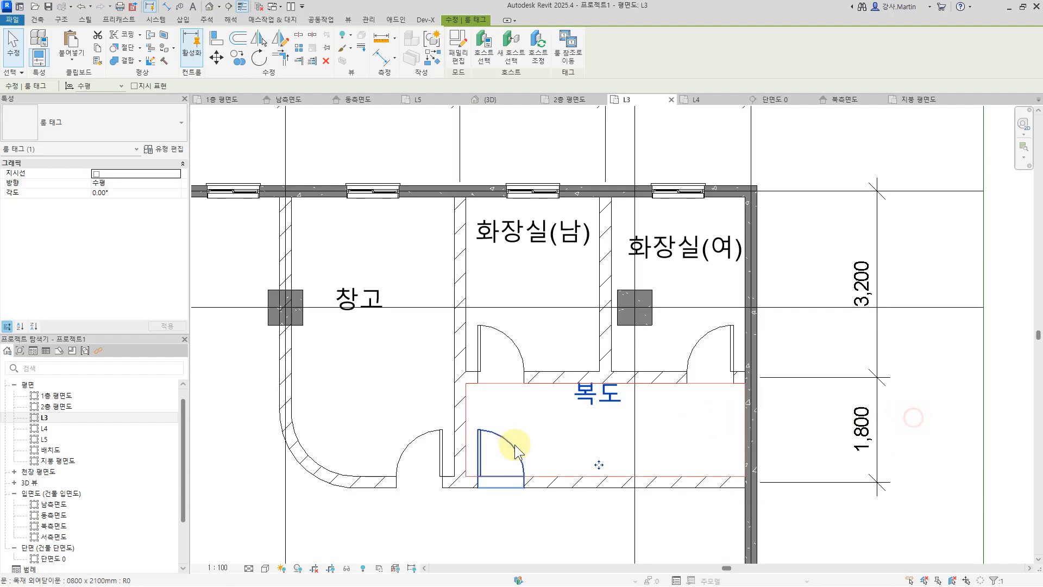
Step: Try moving the 복도 tag lower in the corridor, and turn off its leader
{"action": "scroll", "coordinate": [571, 435], "scroll_direction": "down", "scroll_amount": 3}
{"action": "left_click_drag", "start_coordinate": [565, 460], "coordinate": [567, 484]}
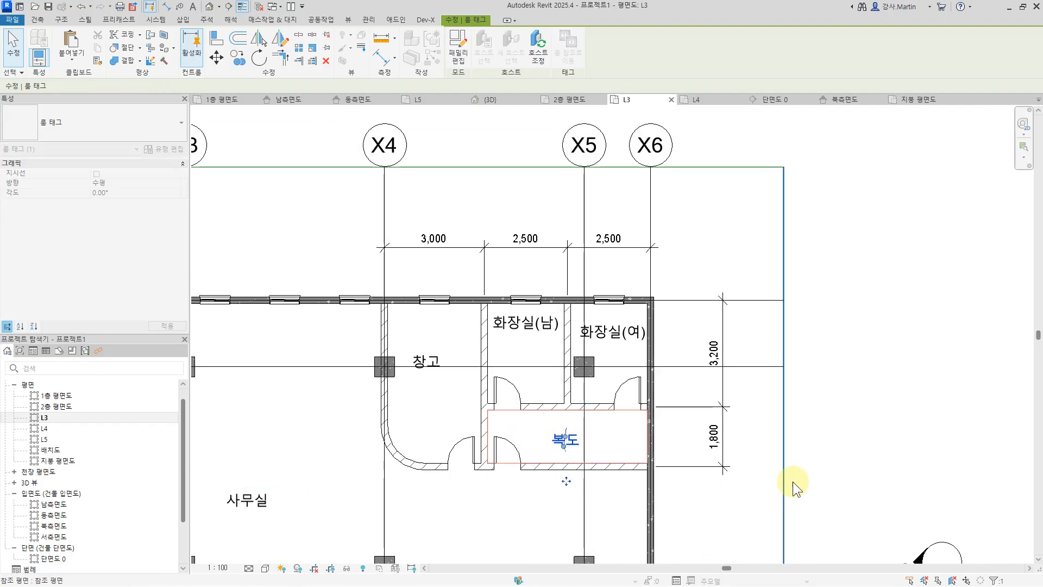
{"action": "left_click", "coordinate": [878, 441]}
{"action": "scroll", "coordinate": [879, 441], "scroll_direction": "down", "scroll_amount": 2}
{"action": "middle_click_drag", "start_coordinate": [879, 441], "coordinate": [906, 345]}
{"action": "scroll", "coordinate": [906, 345], "scroll_direction": "up", "scroll_amount": 4}
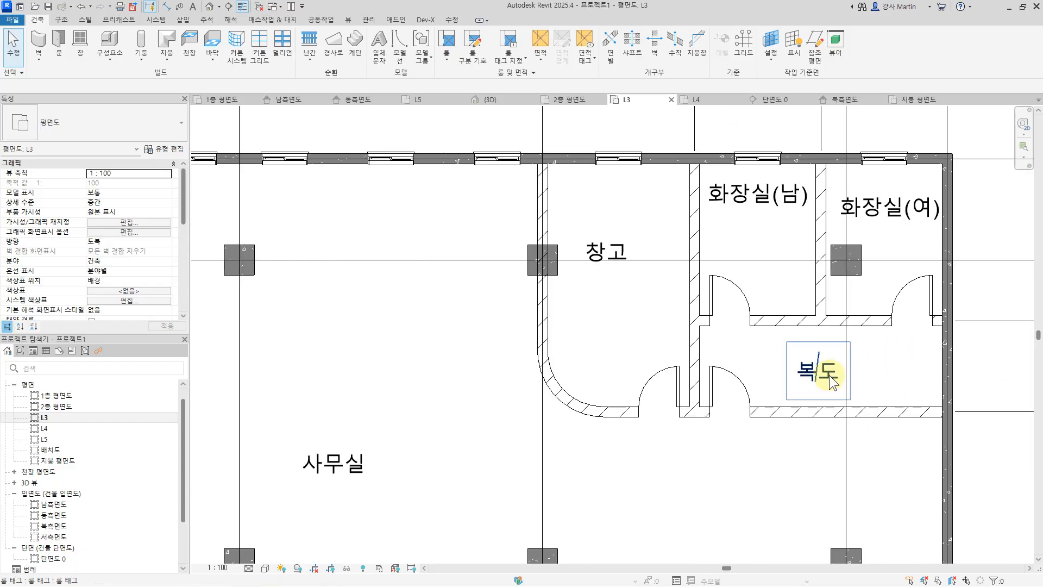
{"action": "left_click", "coordinate": [826, 369]}
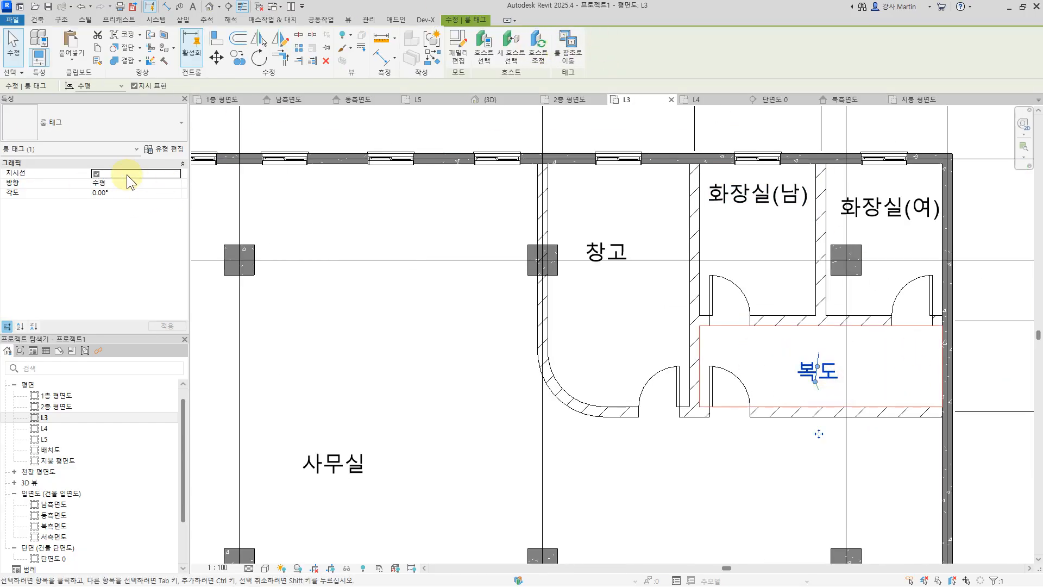
{"action": "left_click", "coordinate": [96, 174]}
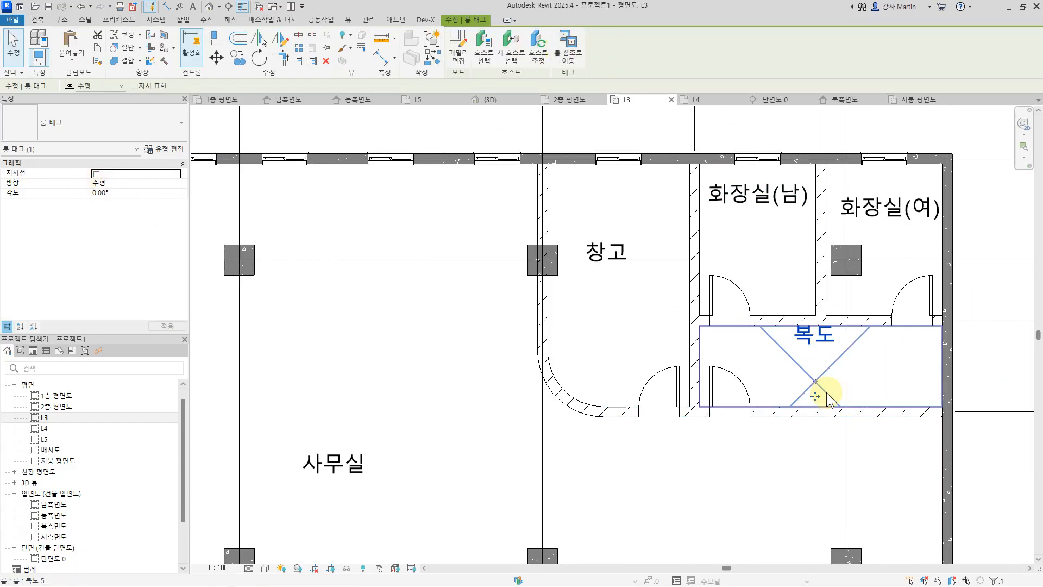
{"action": "left_click", "coordinate": [896, 470]}
{"action": "scroll", "coordinate": [896, 471], "scroll_direction": "down", "scroll_amount": 3}
{"action": "middle_click_drag", "start_coordinate": [893, 436], "coordinate": [808, 266]}
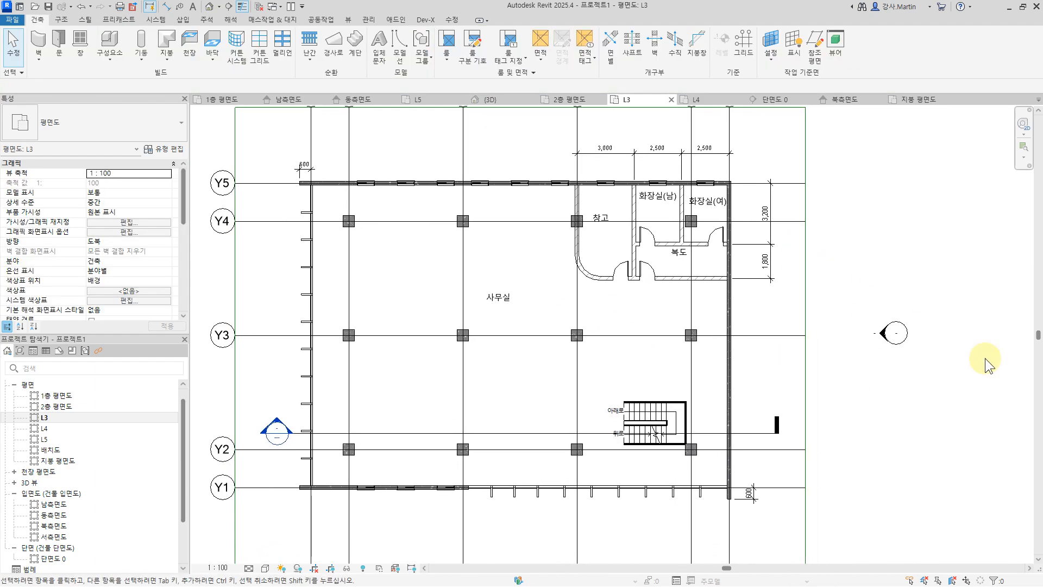
Step: Select all rooms visible in the L3 plan and paste copies aligned to levels L4 and L5
{"action": "left_click", "coordinate": [513, 303]}
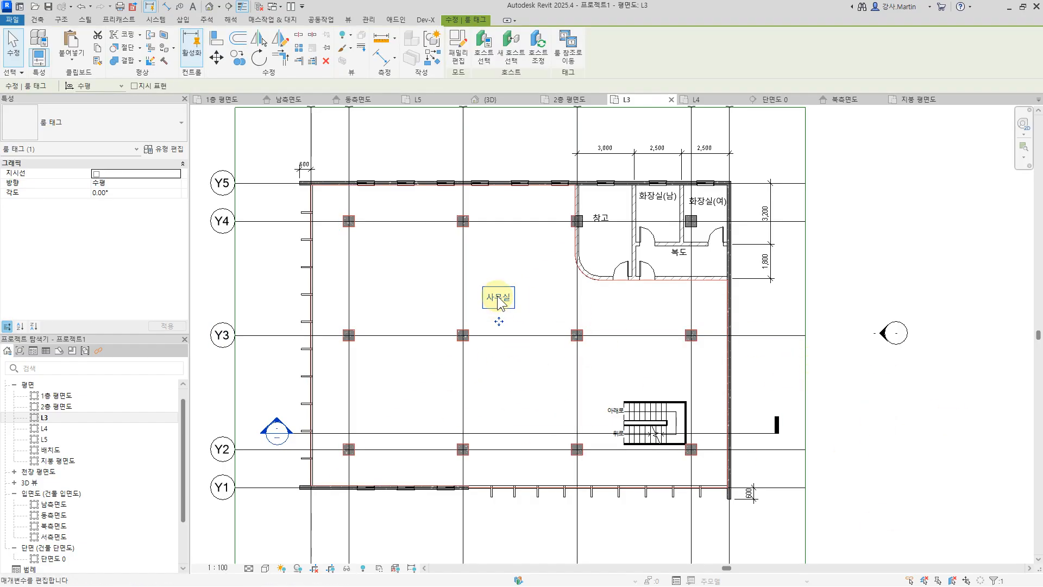
{"action": "left_click", "coordinate": [546, 365]}
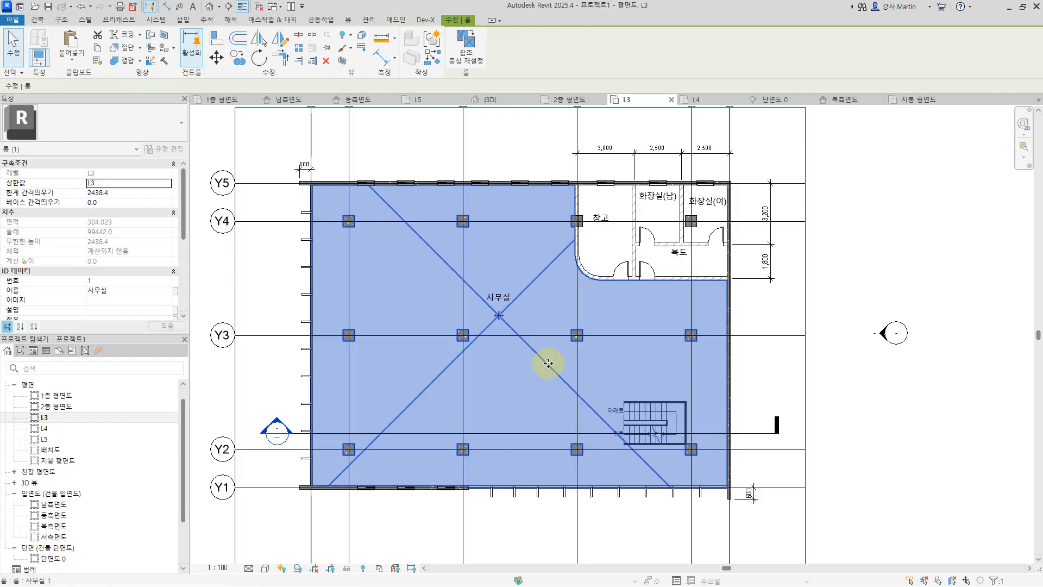
{"action": "right_click", "coordinate": [547, 363]}
{"action": "mouse_move", "coordinate": [636, 210]}
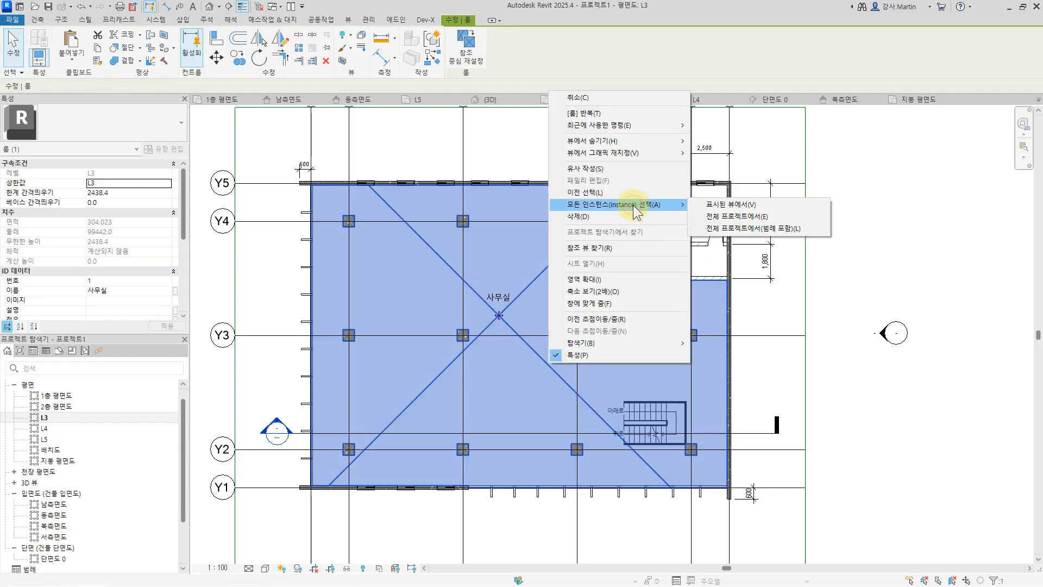
{"action": "left_click", "coordinate": [747, 207]}
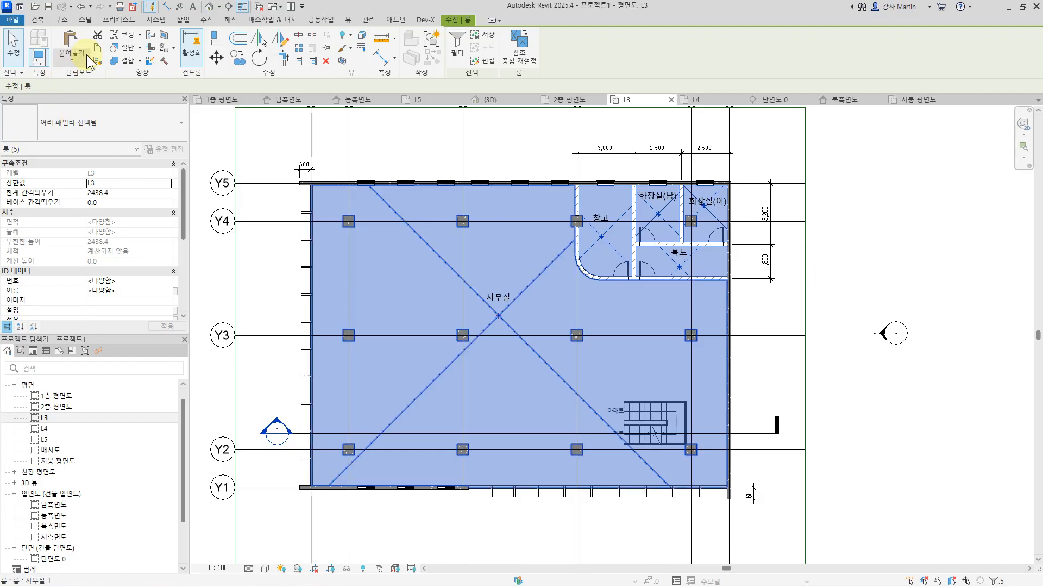
{"action": "left_click", "coordinate": [65, 61]}
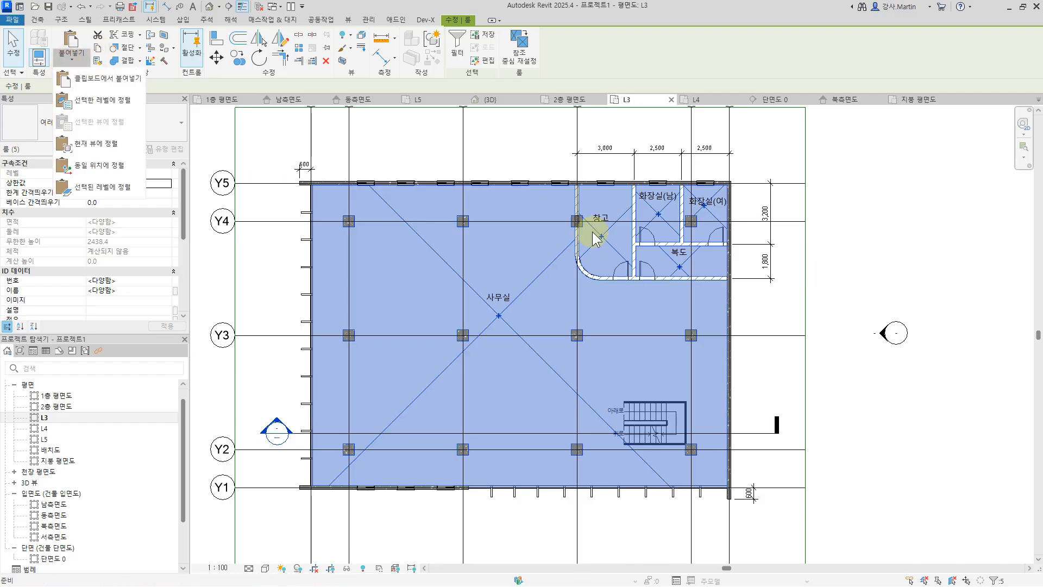
{"action": "left_click", "coordinate": [92, 100]}
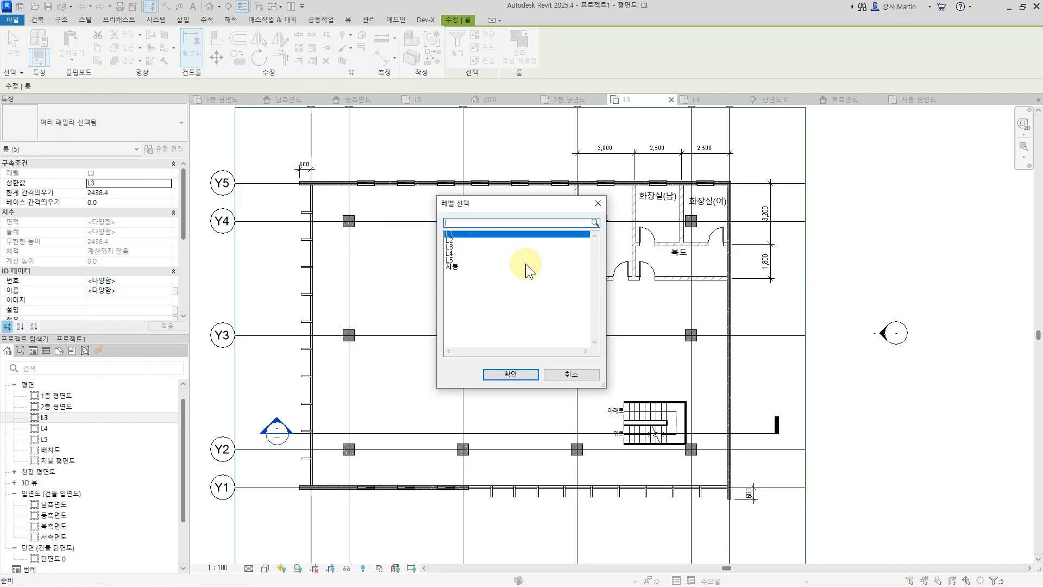
{"action": "left_click_drag", "start_coordinate": [472, 255], "coordinate": [470, 257]}
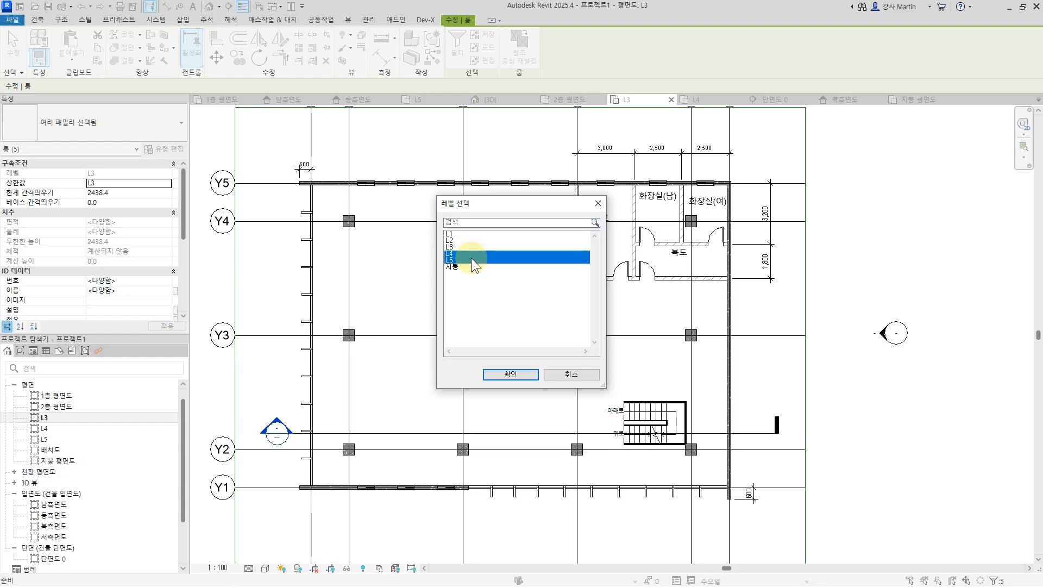
{"action": "left_click", "coordinate": [509, 375]}
{"action": "left_click", "coordinate": [926, 466]}
Step: Open the 2층 평면도 plan and place a tagged room in the enclosed area around the staircase
{"action": "double_click", "coordinate": [63, 404]}
{"action": "scroll", "coordinate": [593, 184], "scroll_direction": "down", "scroll_amount": 3}
{"action": "middle_click_drag", "start_coordinate": [686, 221], "coordinate": [653, 429]}
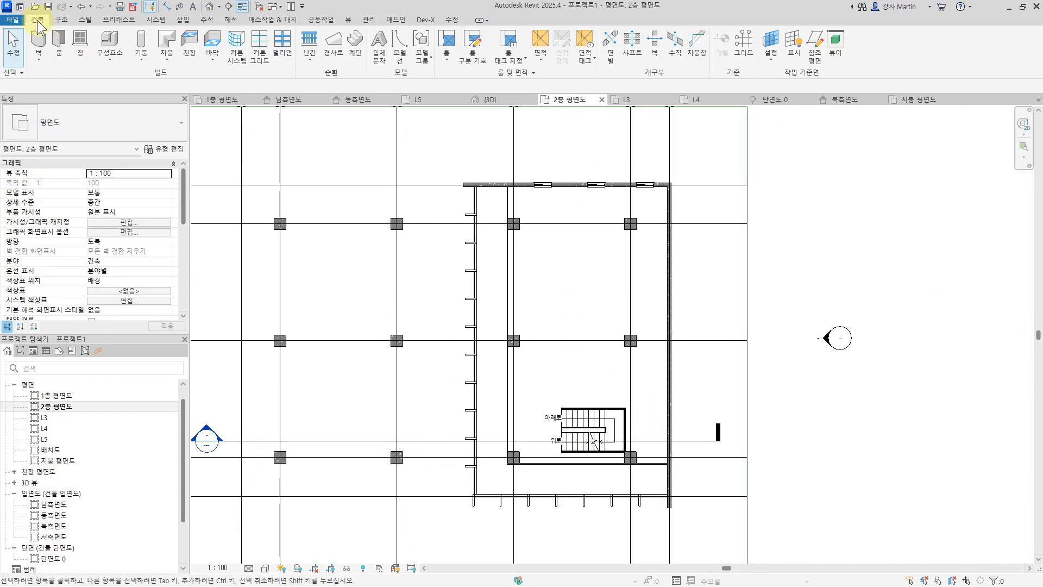
{"action": "left_click", "coordinate": [446, 40]}
{"action": "left_click", "coordinate": [585, 303]}
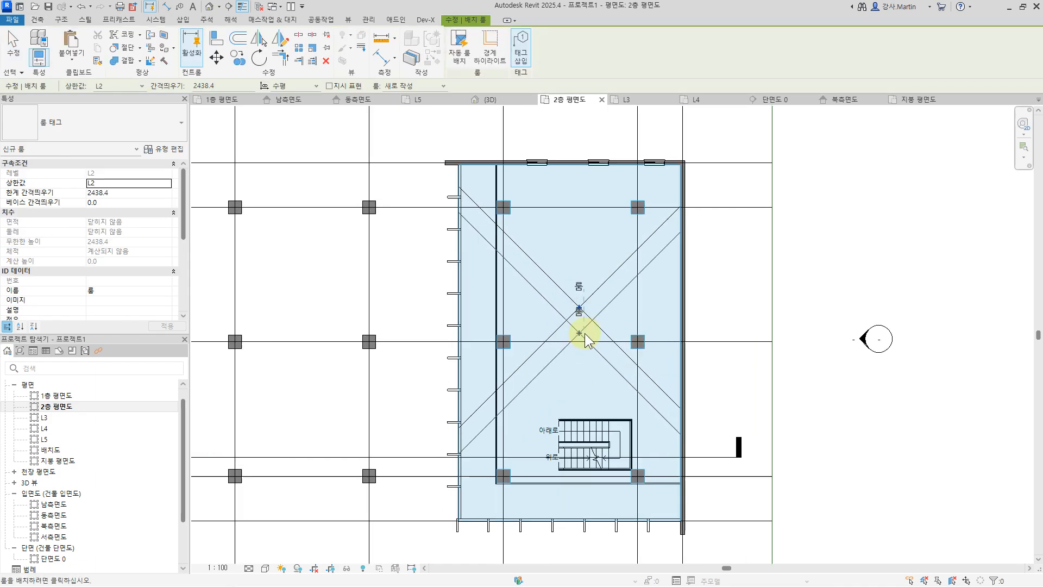
{"action": "key", "text": "Escape"}
{"action": "key", "text": "Escape"}
Step: Name the new second-floor room 전시 through its tag
{"action": "scroll", "coordinate": [589, 305], "scroll_direction": "up", "scroll_amount": 3}
{"action": "left_click", "coordinate": [580, 253]}
{"action": "left_click", "coordinate": [581, 253]}
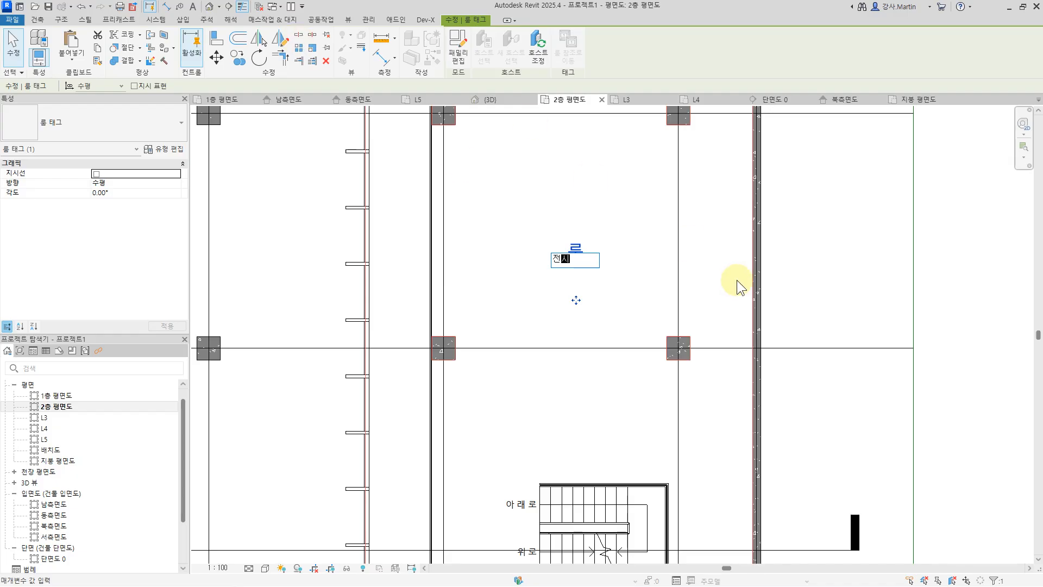
{"action": "type", "text": "전시"}
{"action": "key", "text": "Return"}
Step: Add a vertical room separator by picking the floor edge along grid X4
{"action": "scroll", "coordinate": [777, 255], "scroll_direction": "down", "scroll_amount": 3}
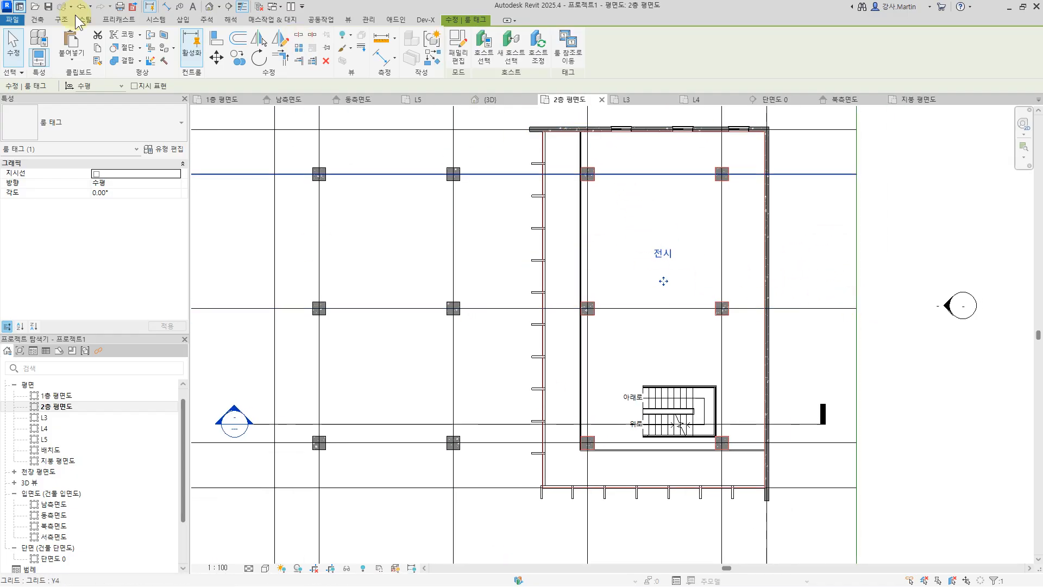
{"action": "left_click", "coordinate": [36, 20]}
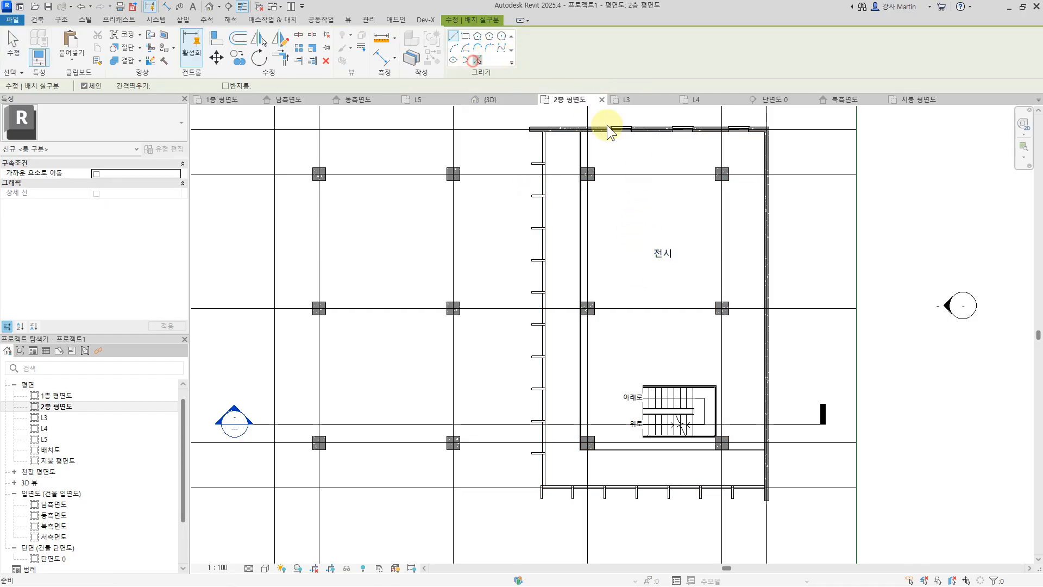
{"action": "scroll", "coordinate": [603, 133], "scroll_direction": "up", "scroll_amount": 4}
{"action": "scroll", "coordinate": [619, 139], "scroll_direction": "up", "scroll_amount": 3}
{"action": "left_click", "coordinate": [559, 157]}
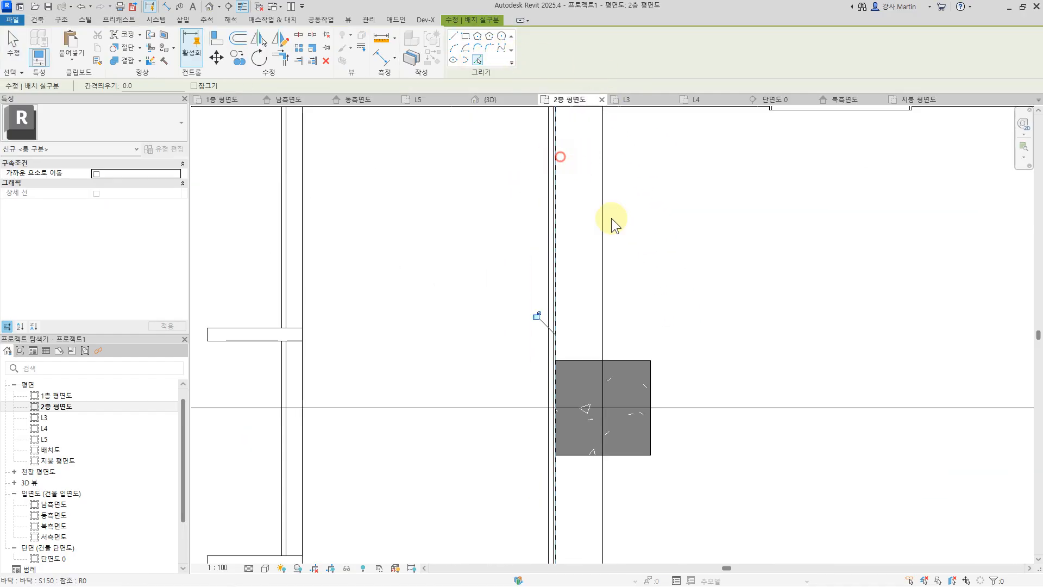
{"action": "scroll", "coordinate": [624, 228], "scroll_direction": "down", "scroll_amount": 5}
{"action": "scroll", "coordinate": [598, 260], "scroll_direction": "up", "scroll_amount": 4}
{"action": "scroll", "coordinate": [576, 245], "scroll_direction": "up", "scroll_amount": 4}
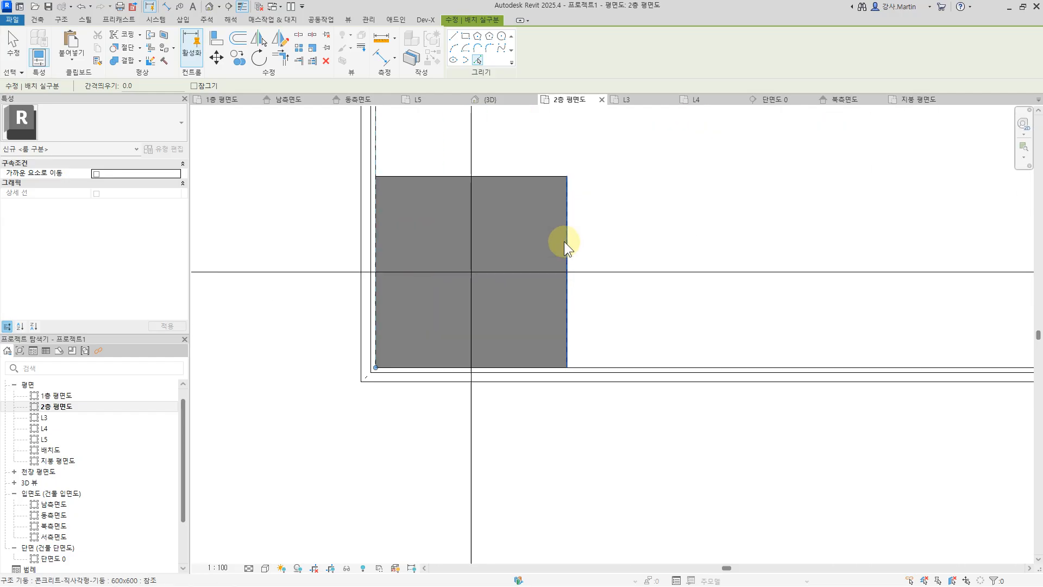
Step: Try adding horizontal room separators along the floor edge below grid Y2, and delete the picked lines
{"action": "left_click", "coordinate": [621, 368]}
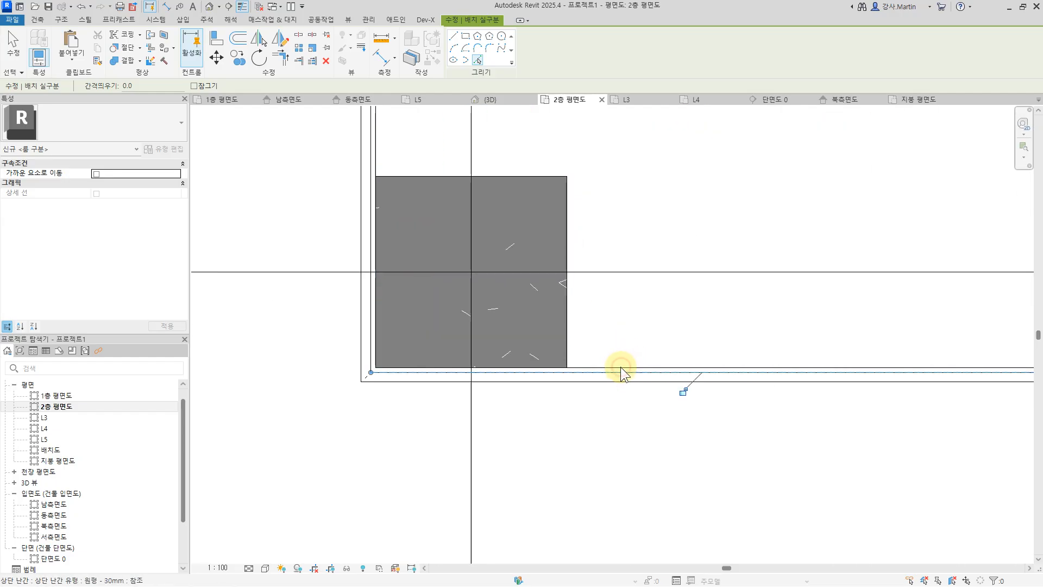
{"action": "left_click", "coordinate": [708, 363]}
{"action": "key", "text": "Escape"}
{"action": "key", "text": "Escape"}
{"action": "scroll", "coordinate": [434, 407], "scroll_direction": "down", "scroll_amount": 5}
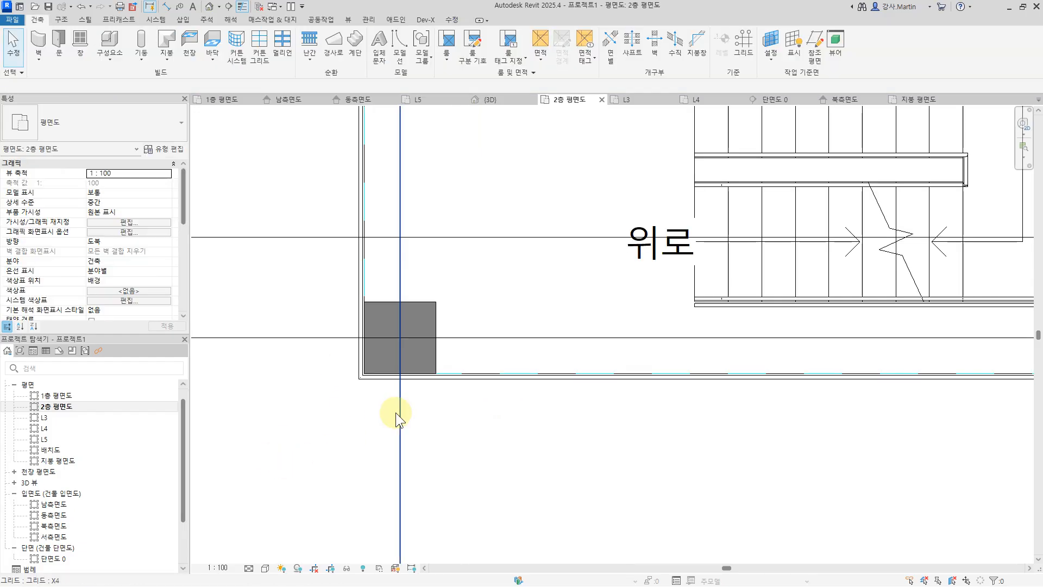
{"action": "left_click_drag", "start_coordinate": [317, 449], "coordinate": [972, 394]}
{"action": "scroll", "coordinate": [976, 398], "scroll_direction": "up", "scroll_amount": 5}
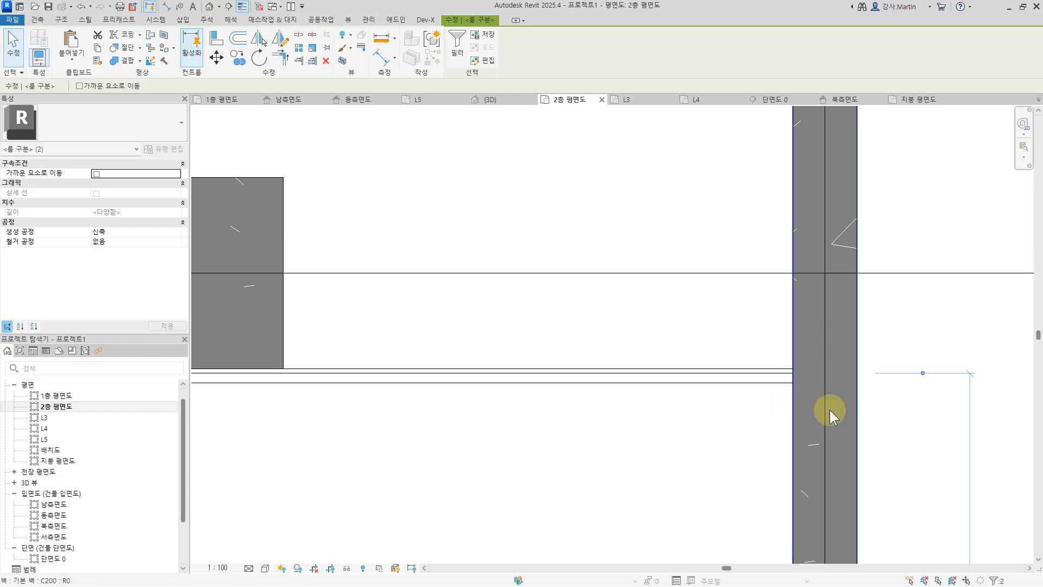
{"action": "left_click", "coordinate": [741, 442]}
{"action": "scroll", "coordinate": [695, 418], "scroll_direction": "down", "scroll_amount": 6}
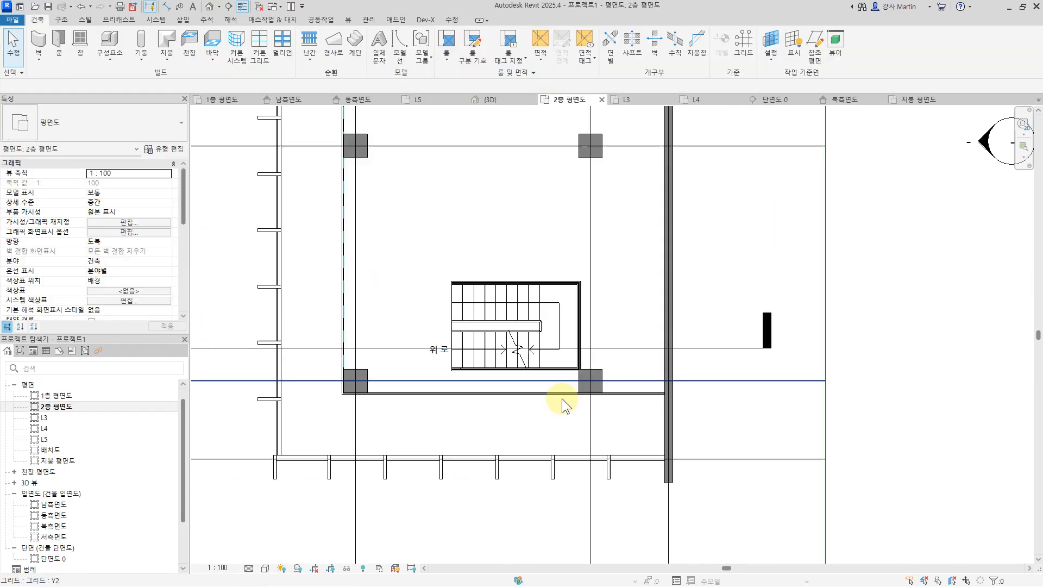
Step: Add a horizontal room separator by picking the floor edge below the staircase near grid Y2
{"action": "left_click", "coordinate": [478, 42]}
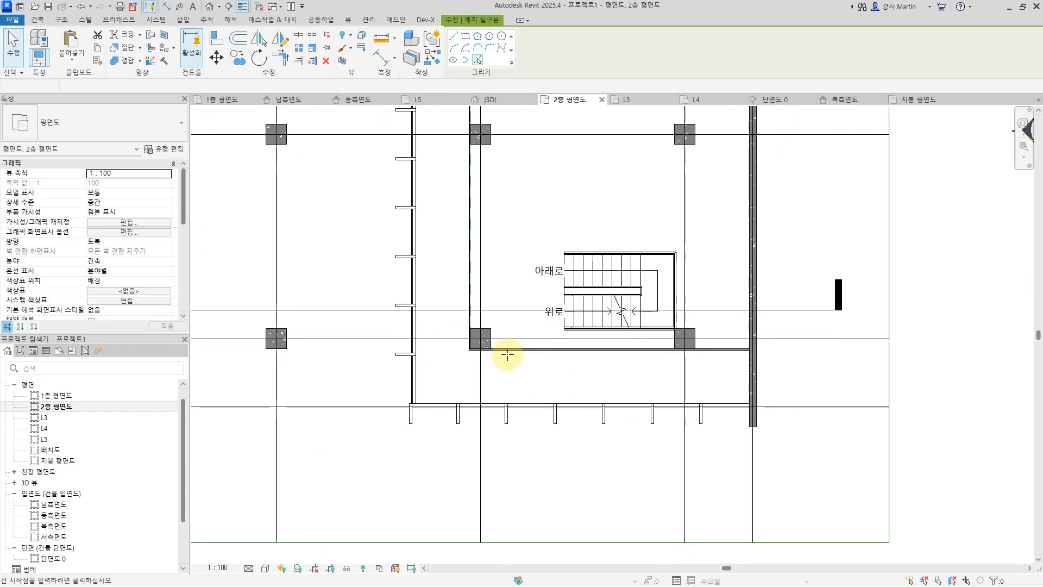
{"action": "scroll", "coordinate": [506, 358], "scroll_direction": "up", "scroll_amount": 3}
{"action": "left_click", "coordinate": [477, 58]}
{"action": "scroll", "coordinate": [434, 317], "scroll_direction": "up", "scroll_amount": 4}
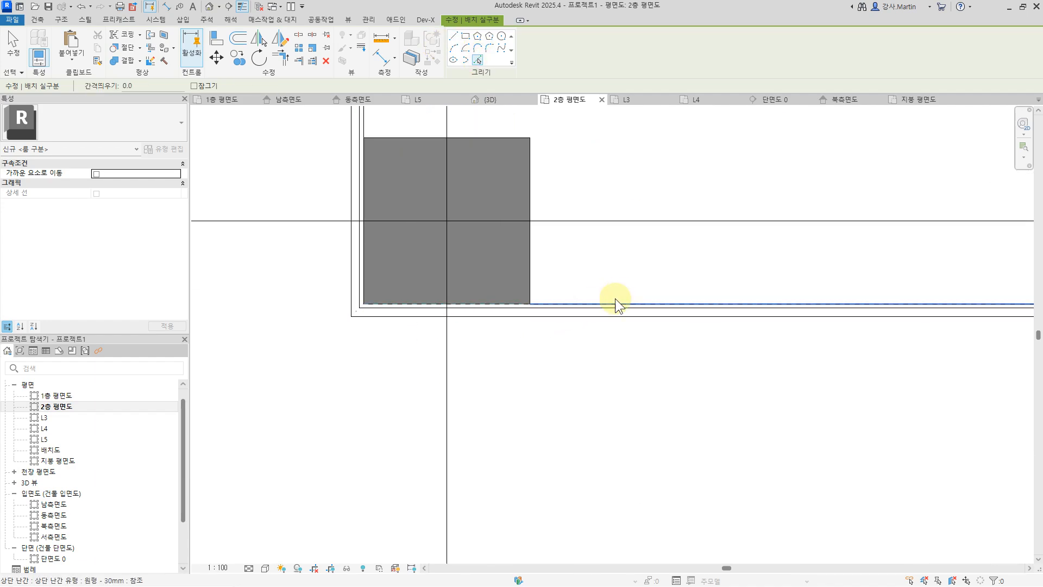
{"action": "left_click", "coordinate": [615, 302]}
{"action": "scroll", "coordinate": [614, 369], "scroll_direction": "down", "scroll_amount": 6}
{"action": "middle_click_drag", "start_coordinate": [719, 402], "coordinate": [630, 529]}
{"action": "scroll", "coordinate": [658, 214], "scroll_direction": "up", "scroll_amount": 1}
{"action": "key", "text": "Escape"}
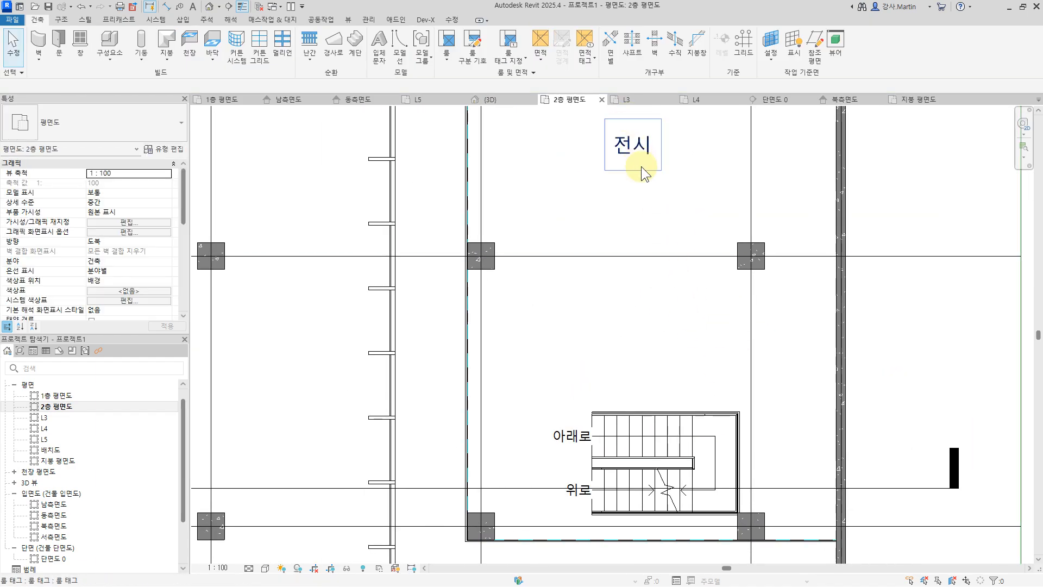
Step: Place a room in the narrow strip between the exterior curtain wall and the room separator along grid X4
{"action": "left_click", "coordinate": [654, 207]}
{"action": "scroll", "coordinate": [654, 208], "scroll_direction": "down", "scroll_amount": 2}
{"action": "middle_click_drag", "start_coordinate": [671, 237], "coordinate": [671, 261]}
{"action": "key", "text": "Escape"}
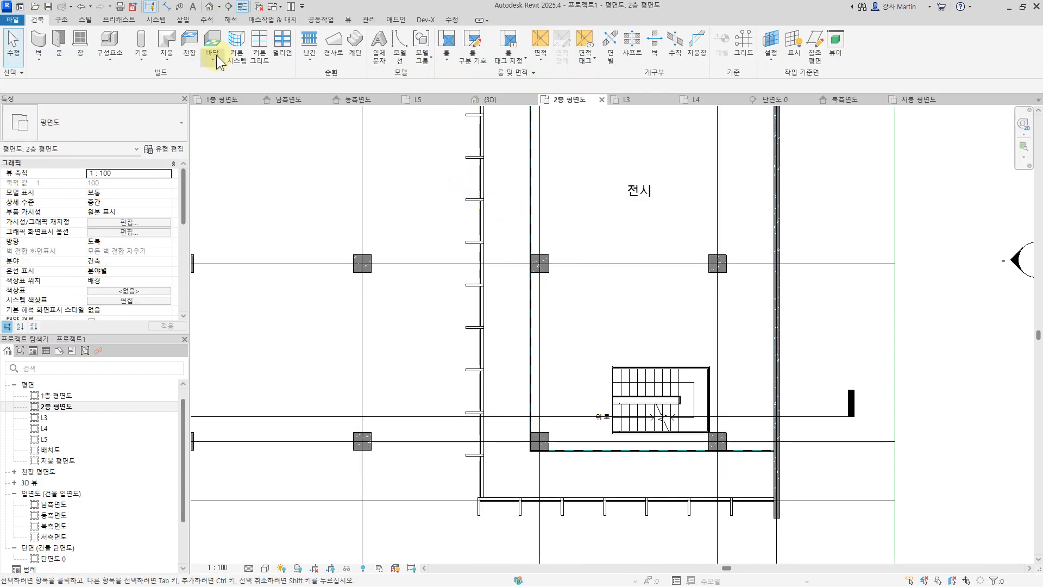
{"action": "left_click", "coordinate": [451, 59]}
{"action": "left_click", "coordinate": [504, 307]}
{"action": "scroll", "coordinate": [516, 283], "scroll_direction": "up", "scroll_amount": 3}
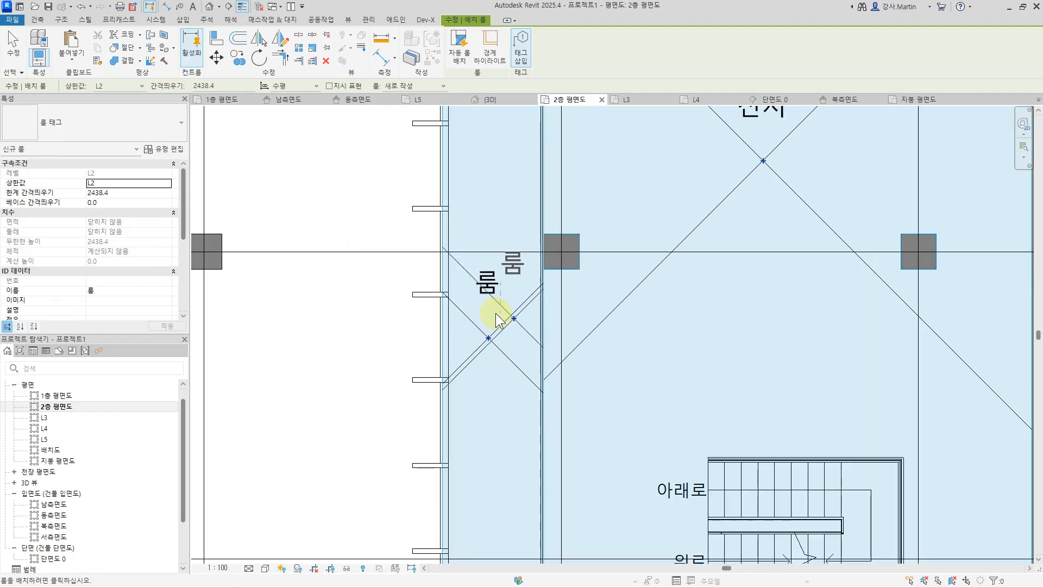
{"action": "key", "text": "Escape"}
Step: Rename the strip room beside grid X4 as OPEN through its tag
{"action": "left_click", "coordinate": [487, 270]}
{"action": "left_click", "coordinate": [493, 272]}
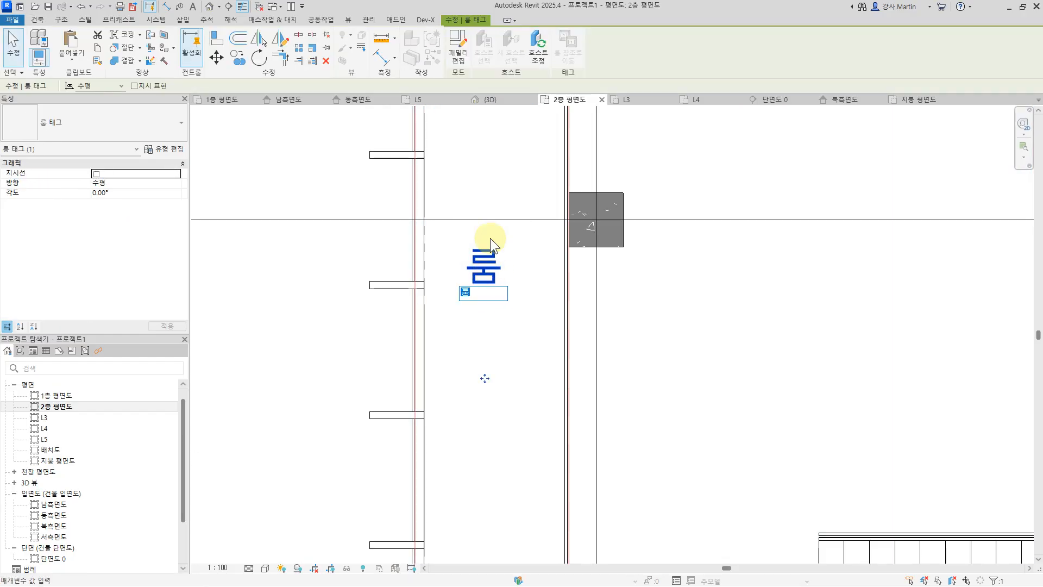
{"action": "type", "text": "OPEN"}
{"action": "left_click", "coordinate": [305, 305]}
{"action": "scroll", "coordinate": [660, 363], "scroll_direction": "down", "scroll_amount": 3}
{"action": "left_click", "coordinate": [898, 218]}
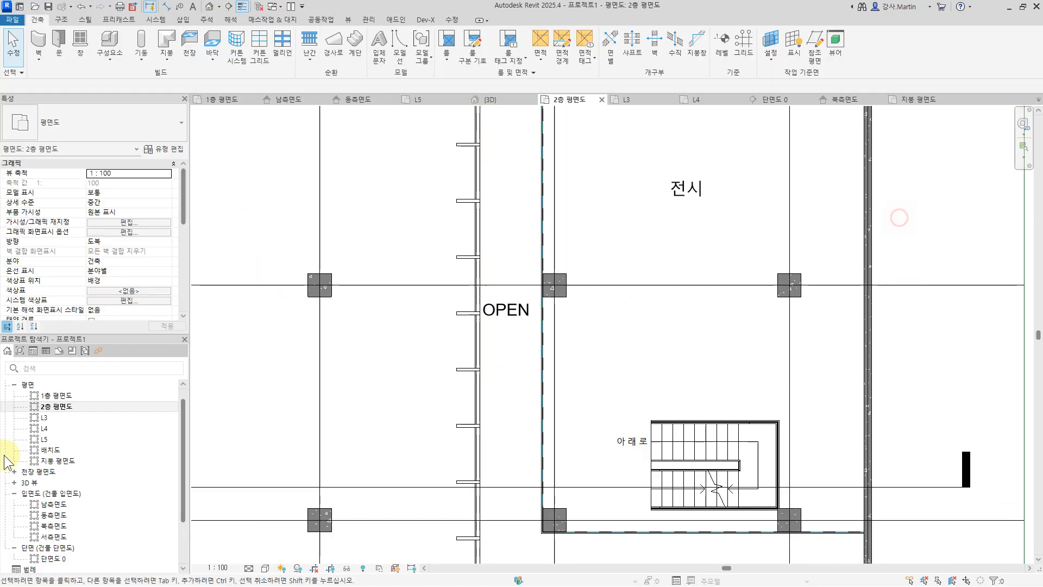
Step: Open the 1층 평면도 plan and place a room in the enclosed area around grids X4 to X6
{"action": "double_click", "coordinate": [57, 395]}
{"action": "scroll", "coordinate": [592, 342], "scroll_direction": "down", "scroll_amount": 2}
{"action": "scroll", "coordinate": [569, 302], "scroll_direction": "down", "scroll_amount": 3}
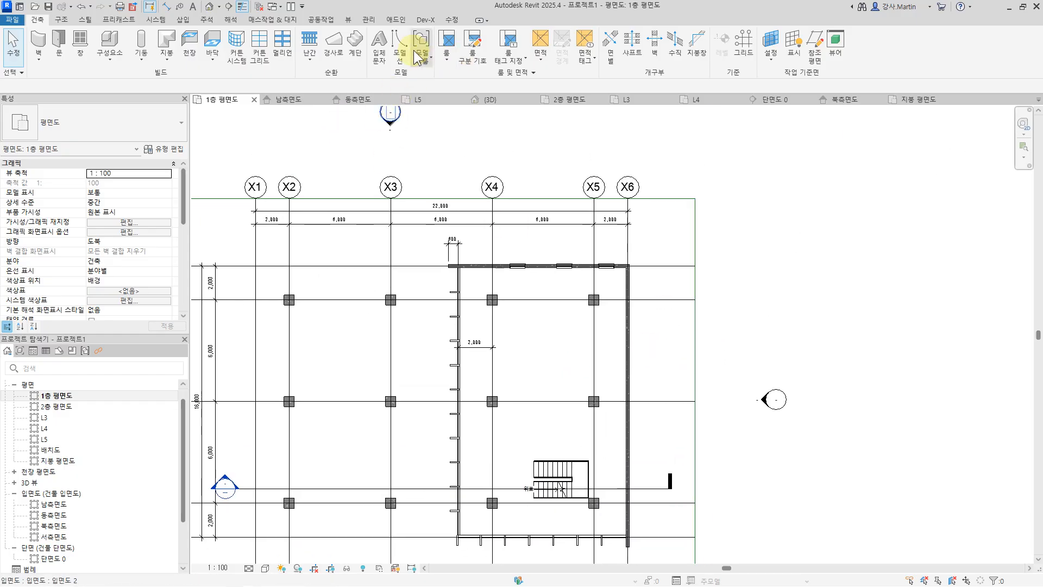
{"action": "left_click", "coordinate": [447, 44]}
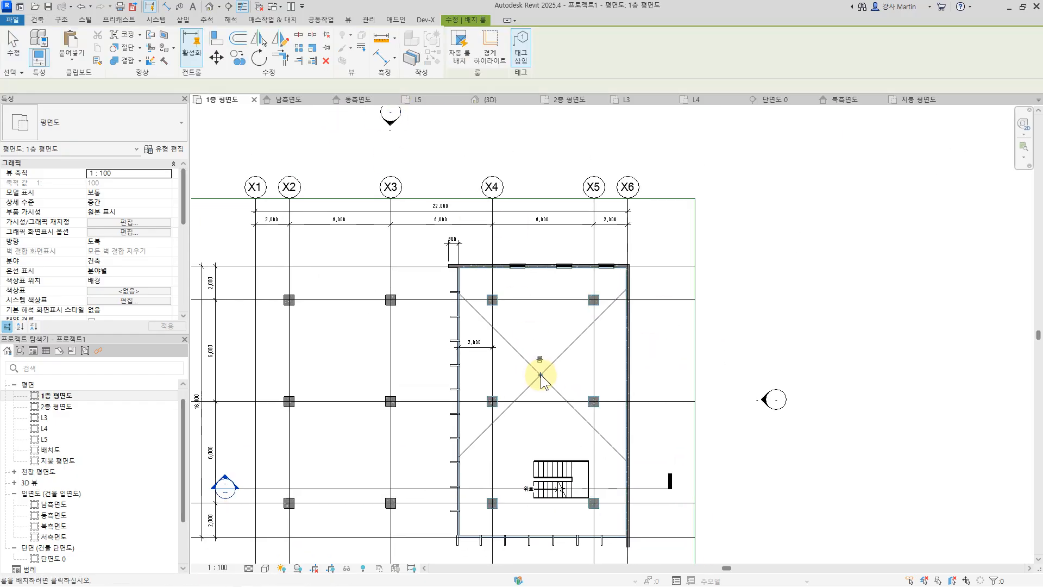
{"action": "left_click", "coordinate": [538, 366]}
{"action": "key", "text": "Escape"}
Step: Rename the first-floor room as 로비 through its tag
{"action": "double_click", "coordinate": [540, 358]}
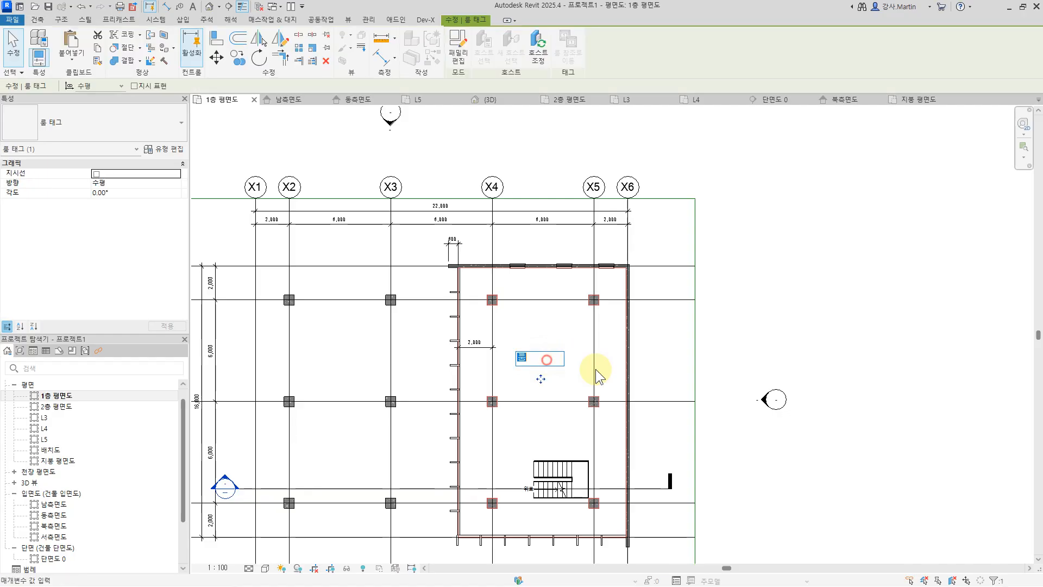
{"action": "type", "text": "f"}
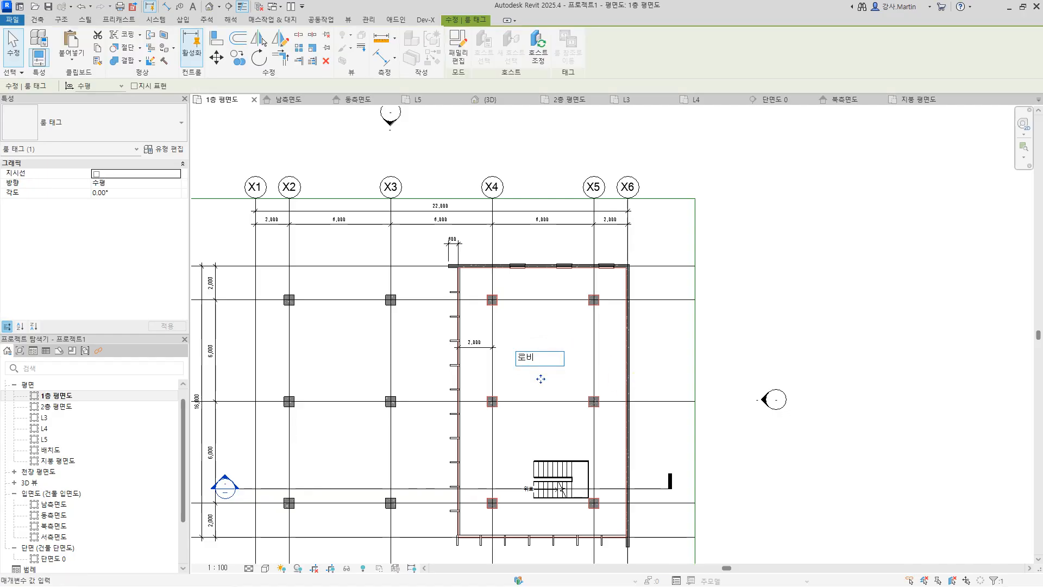
{"action": "left_click", "coordinate": [852, 282]}
{"action": "scroll", "coordinate": [855, 297], "scroll_direction": "down", "scroll_amount": 3}
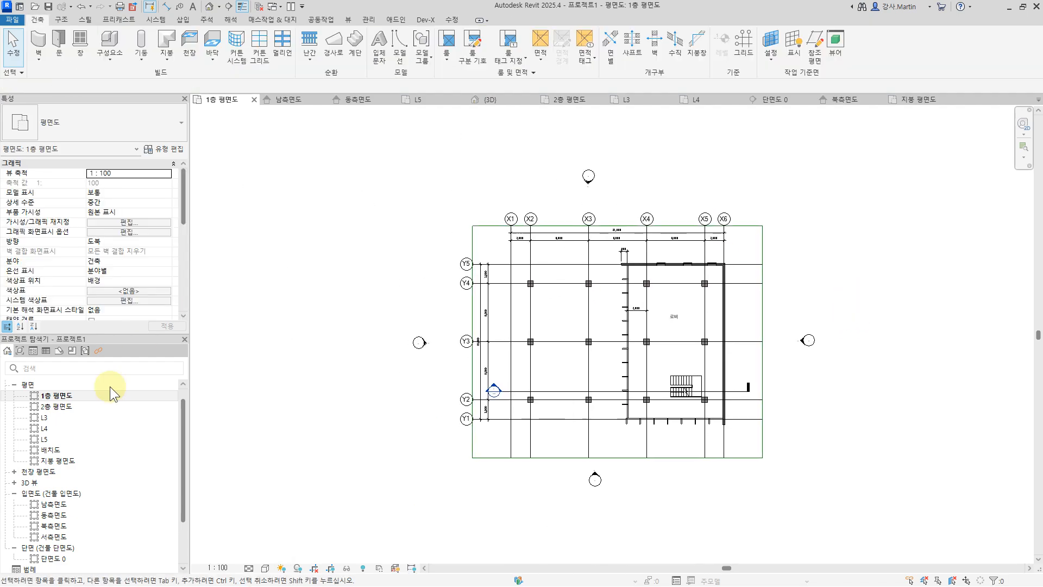
Step: Create a new sheet in the project
{"action": "scroll", "coordinate": [99, 469], "scroll_direction": "down", "scroll_amount": 2}
{"action": "left_click", "coordinate": [47, 535]}
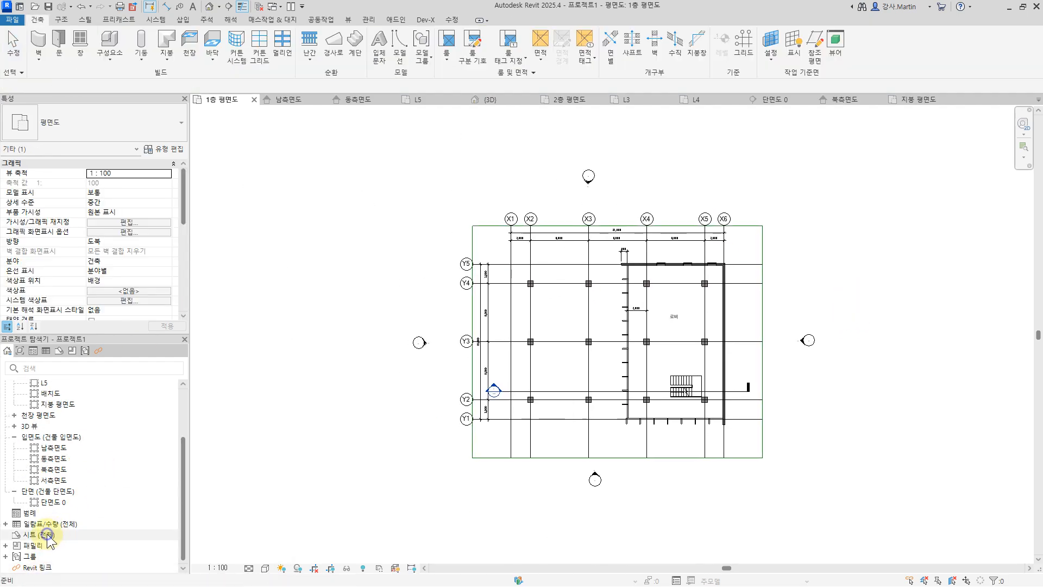
{"action": "right_click", "coordinate": [47, 535]}
{"action": "left_click", "coordinate": [111, 458]}
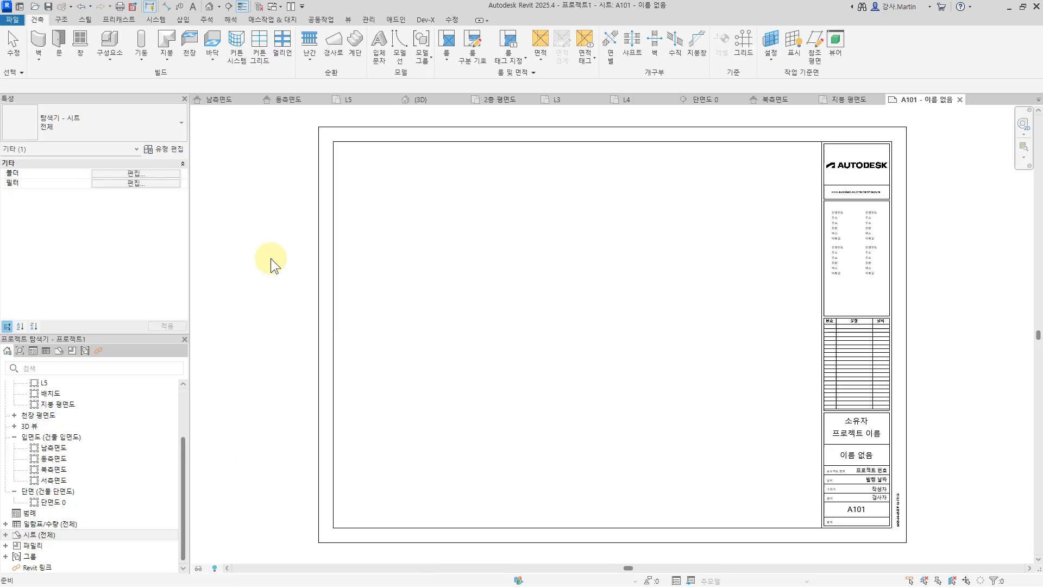
Step: Edit the A1 미터법 title block family and delete its Autodesk logo, consultant text and revision schedule
{"action": "left_click", "coordinate": [877, 180]}
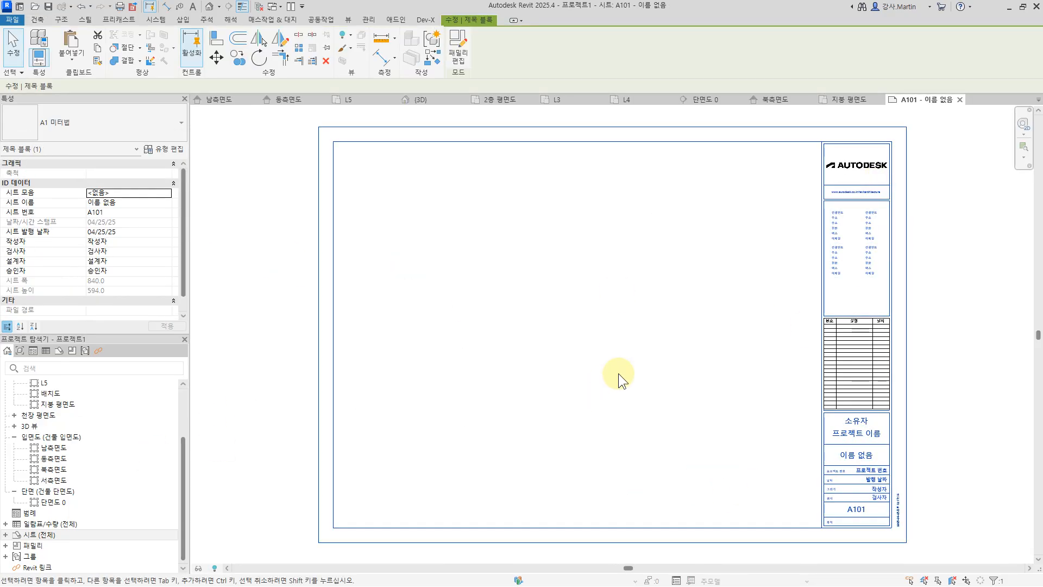
{"action": "left_click", "coordinate": [459, 50]}
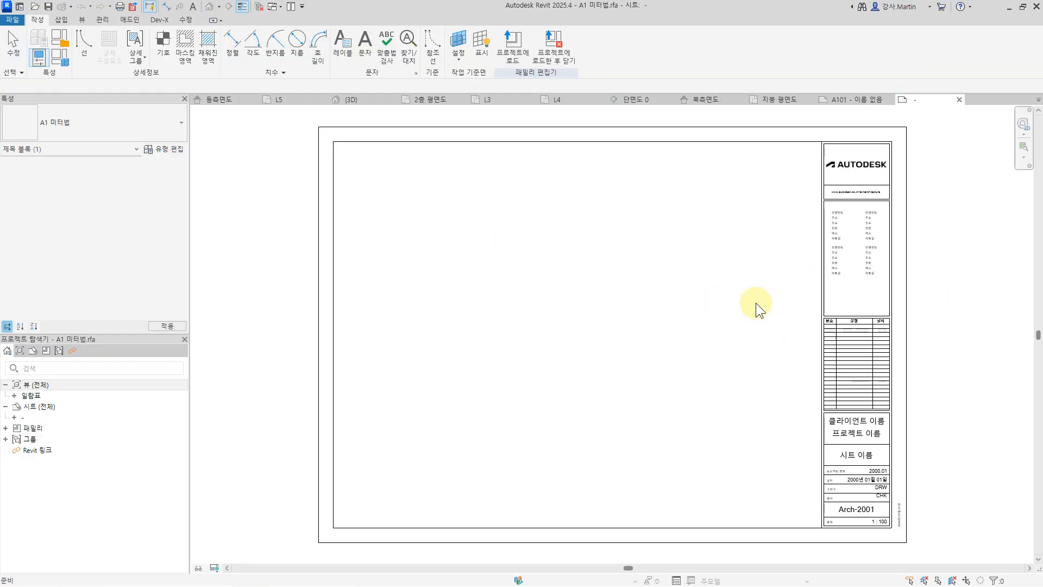
{"action": "middle_click_drag", "start_coordinate": [706, 282], "coordinate": [502, 318]}
{"action": "scroll", "coordinate": [627, 309], "scroll_direction": "up", "scroll_amount": 2}
{"action": "left_click_drag", "start_coordinate": [692, 346], "coordinate": [632, 142]}
{"action": "key", "text": "Delete"}
{"action": "scroll", "coordinate": [765, 204], "scroll_direction": "down", "scroll_amount": 2}
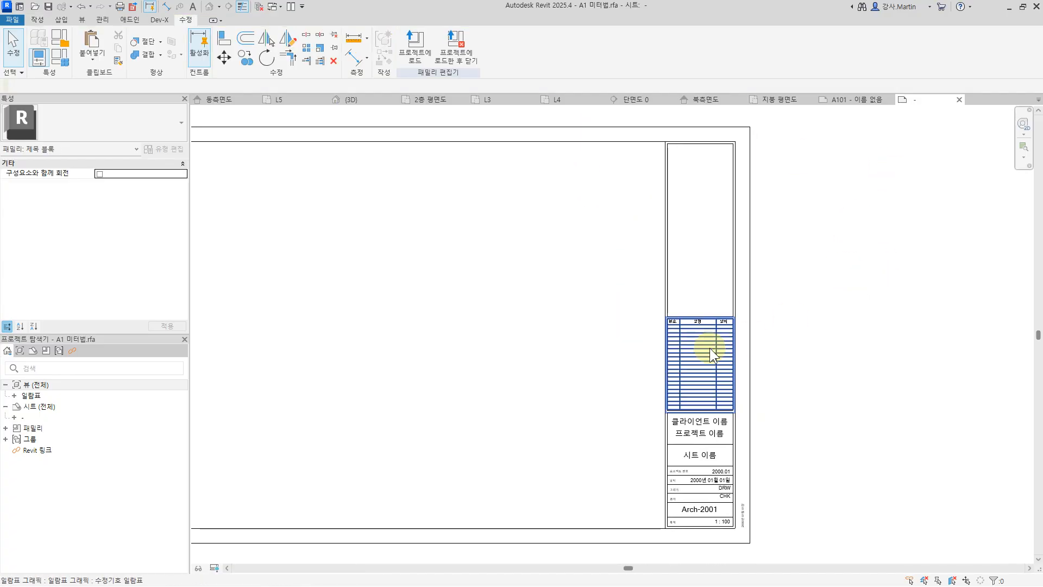
{"action": "left_click", "coordinate": [710, 348]}
{"action": "key", "text": "Delete"}
{"action": "left_click_drag", "start_coordinate": [702, 286], "coordinate": [823, 359]}
{"action": "key", "text": "Delete"}
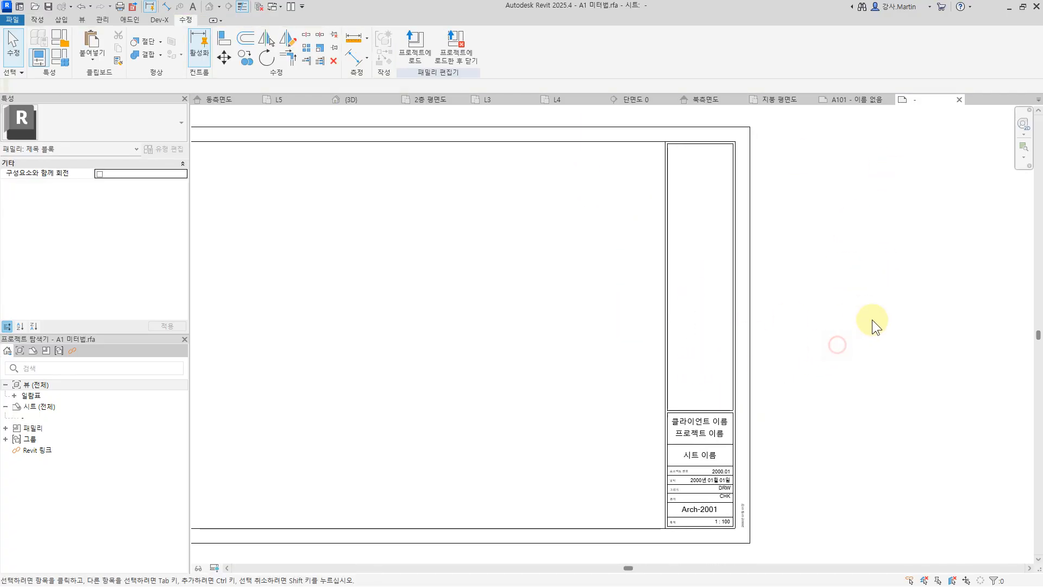
Step: Load the edited title block into the project, replacing the existing version, and close the family without saving its file
{"action": "scroll", "coordinate": [859, 311], "scroll_direction": "down", "scroll_amount": 1}
{"action": "left_click", "coordinate": [455, 50]}
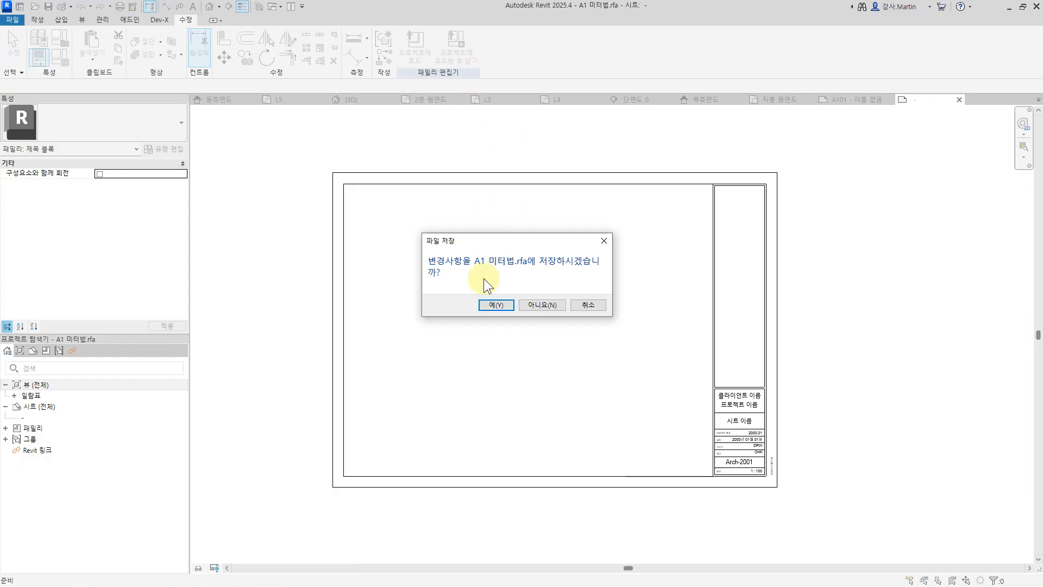
{"action": "left_click", "coordinate": [548, 305]}
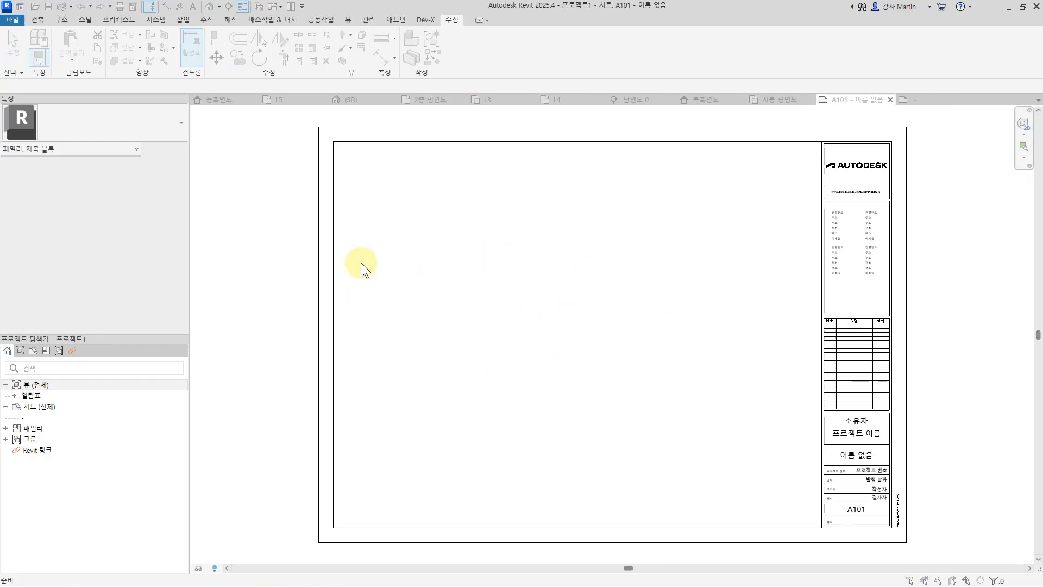
{"action": "left_click", "coordinate": [612, 298]}
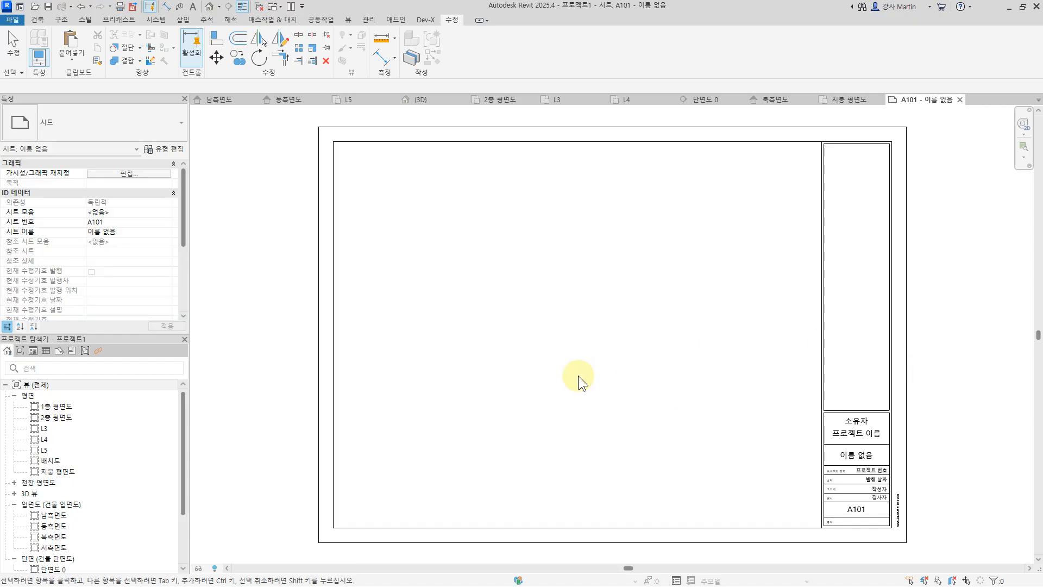
Step: Place the L3 floor plan in the upper-left area of sheet A101
{"action": "middle_click_drag", "start_coordinate": [550, 397], "coordinate": [535, 400]}
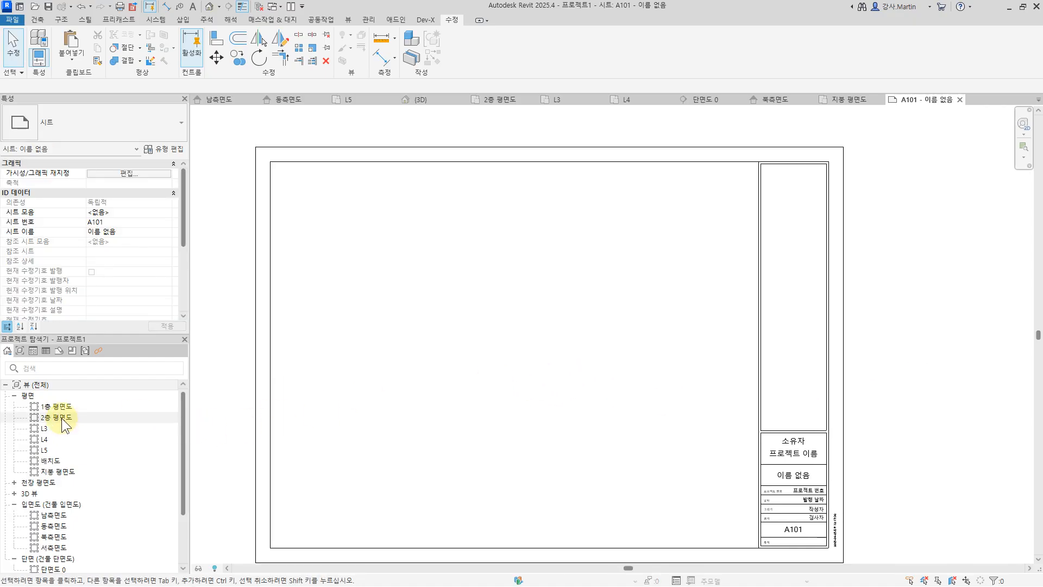
{"action": "left_click_drag", "start_coordinate": [46, 427], "coordinate": [415, 247]}
{"action": "left_click", "coordinate": [416, 242]}
{"action": "middle_click_drag", "start_coordinate": [561, 468], "coordinate": [575, 449]}
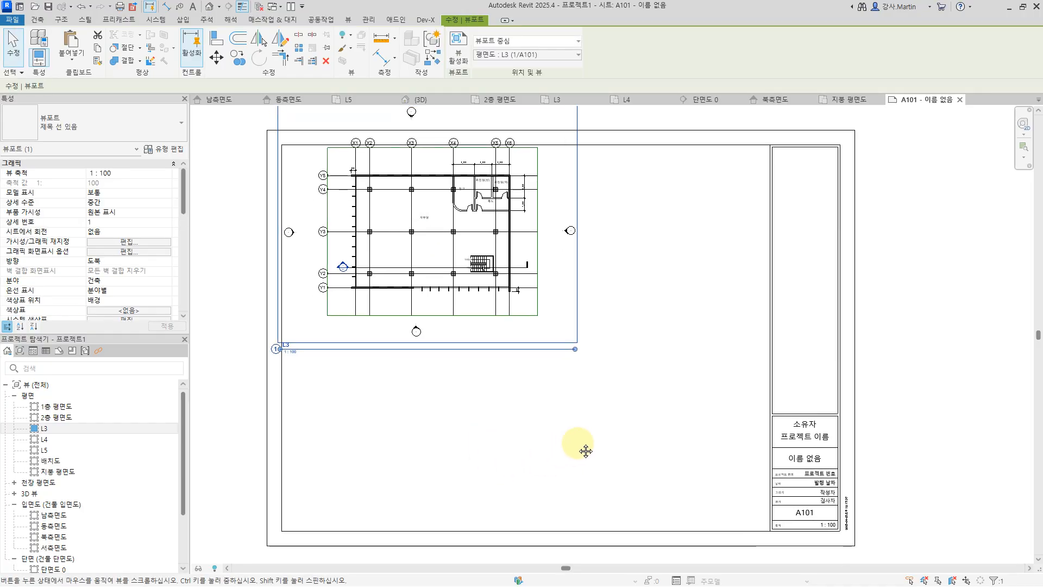
Step: Place section 단면도 0 below the L3 plan and elevation 남측면도 to the right of the section
{"action": "left_click_drag", "start_coordinate": [46, 568], "coordinate": [417, 454]}
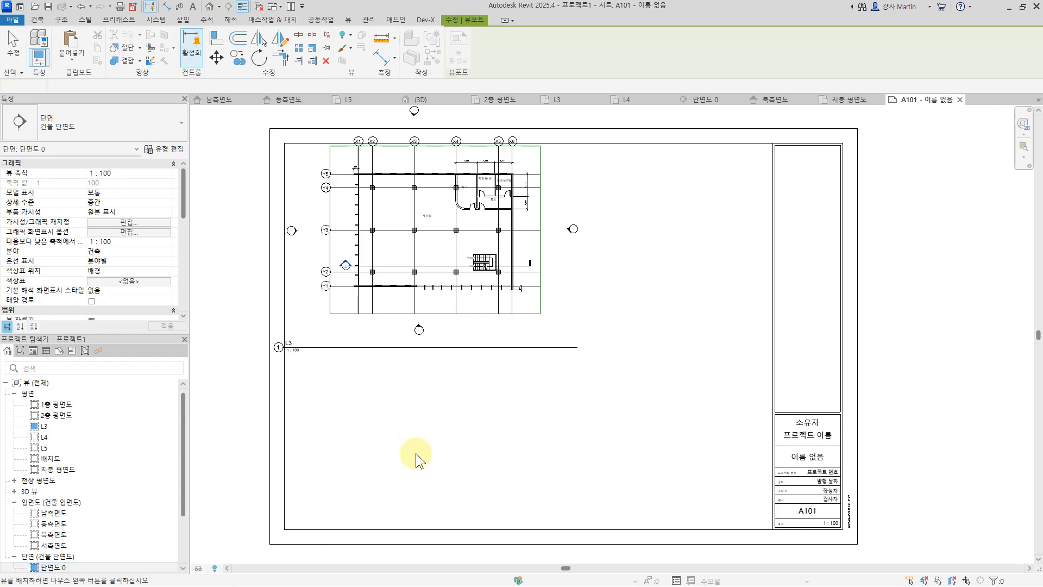
{"action": "left_click", "coordinate": [425, 436]}
{"action": "left_click_drag", "start_coordinate": [54, 512], "coordinate": [677, 442]}
{"action": "left_click", "coordinate": [677, 442]}
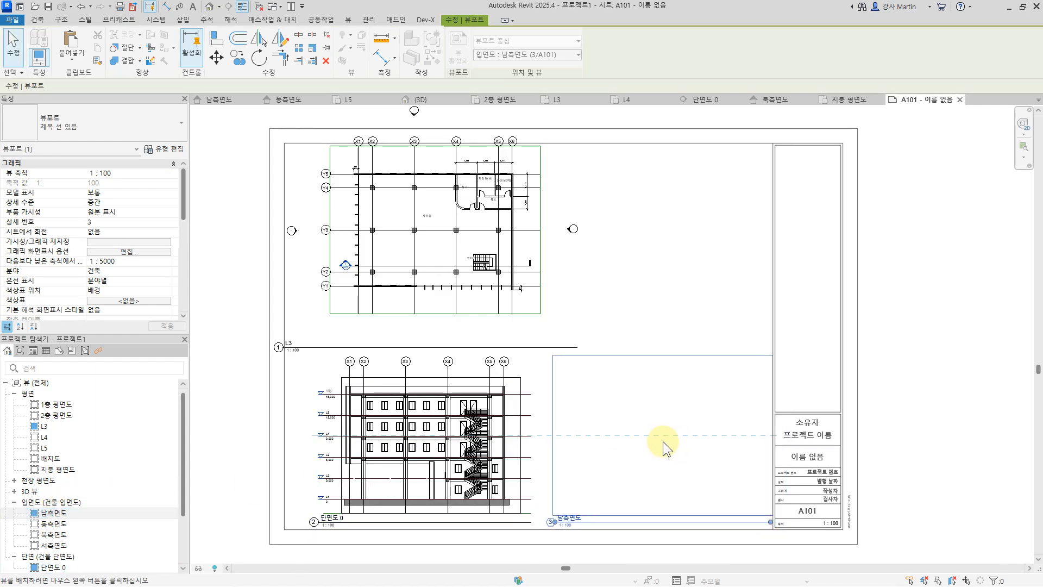
Step: Activate the L3 plan on the sheet, show its crop region and open the crop profile for editing
{"action": "middle_click_drag", "start_coordinate": [715, 288], "coordinate": [836, 300]}
{"action": "left_click", "coordinate": [564, 247]}
{"action": "scroll", "coordinate": [565, 247], "scroll_direction": "up", "scroll_amount": 3}
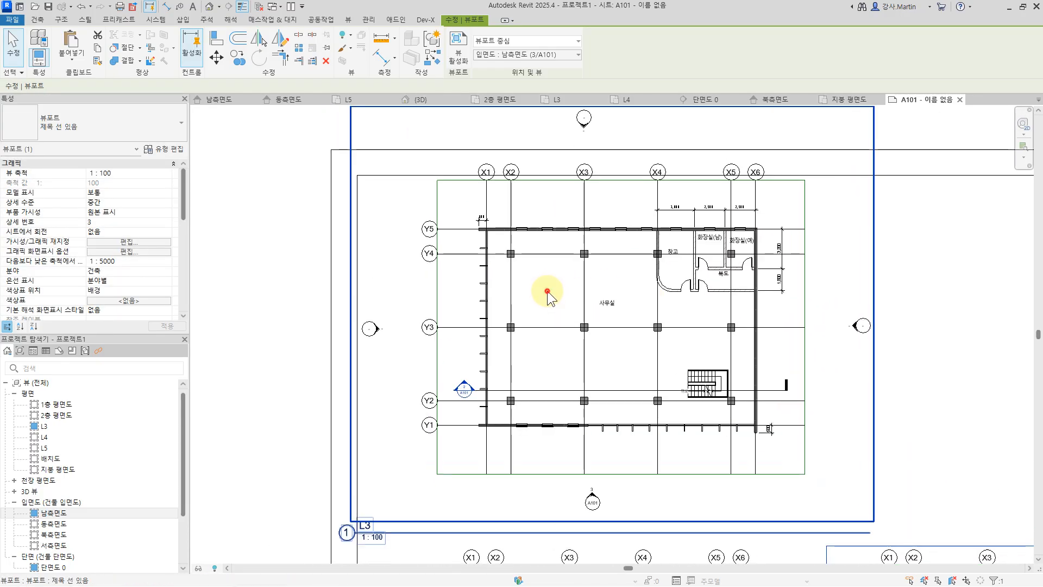
{"action": "double_click", "coordinate": [546, 291]}
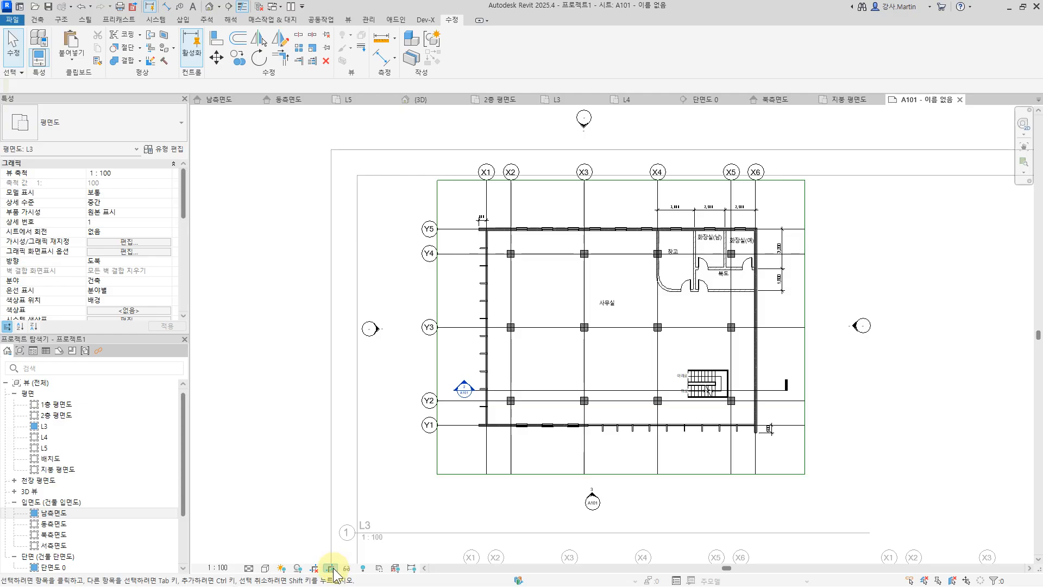
{"action": "double_click", "coordinate": [399, 276]}
{"action": "left_click", "coordinate": [315, 261]}
{"action": "left_click", "coordinate": [459, 69]}
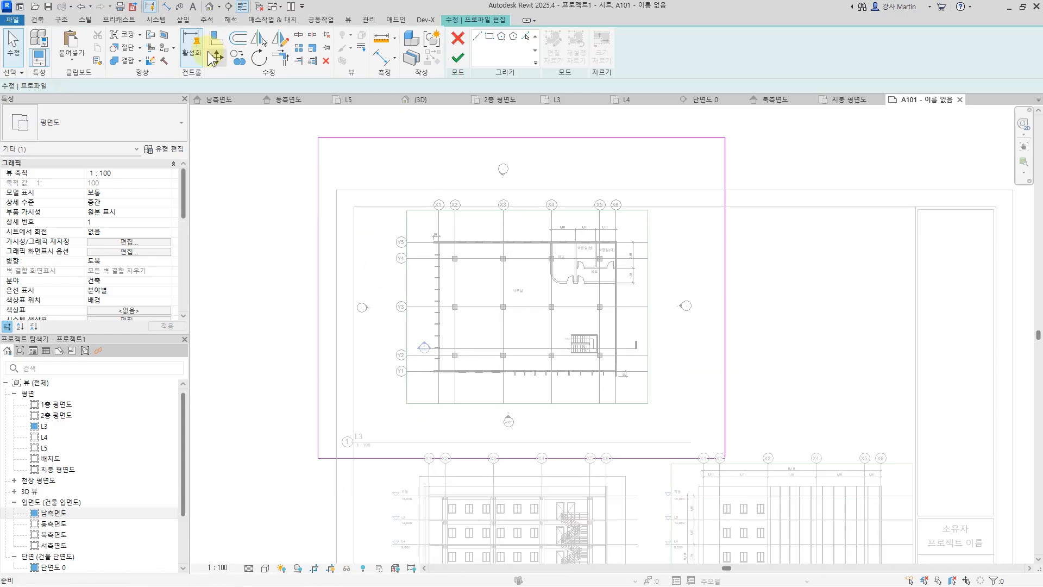
Step: Align the left and top edges of the L3 crop profile to the green boundary around the grids
{"action": "left_click", "coordinate": [216, 40]}
{"action": "scroll", "coordinate": [431, 221], "scroll_direction": "up", "scroll_amount": 2}
{"action": "left_click", "coordinate": [396, 225]}
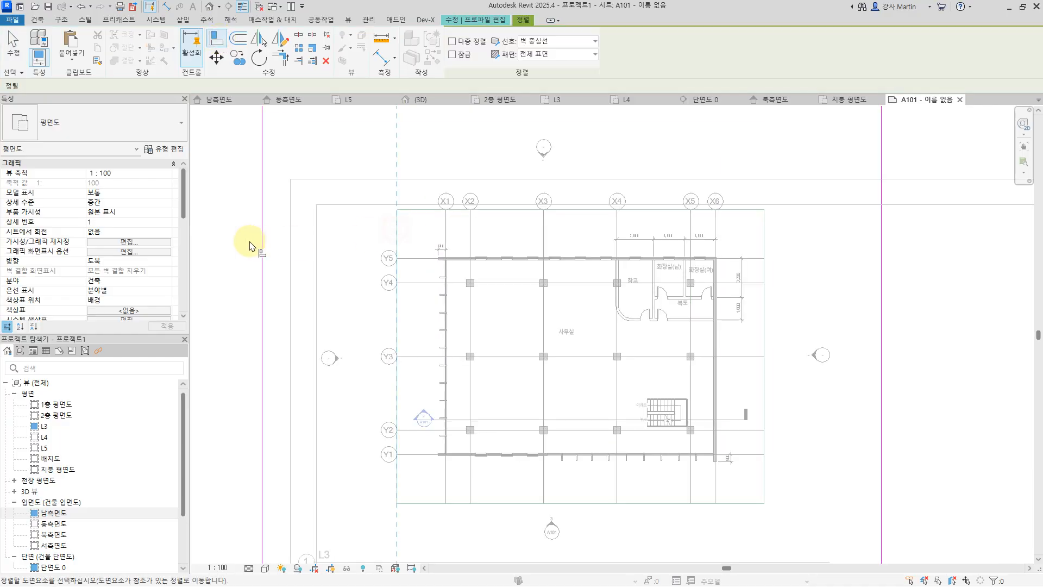
{"action": "left_click", "coordinate": [263, 245]}
{"action": "left_click", "coordinate": [426, 211]}
{"action": "scroll", "coordinate": [467, 212], "scroll_direction": "down", "scroll_amount": 2}
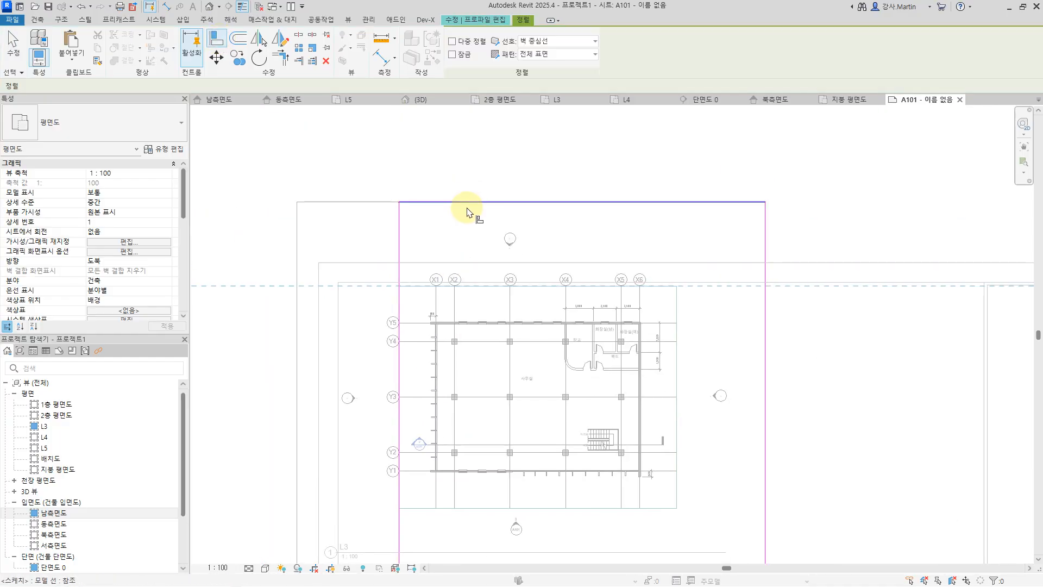
{"action": "left_click", "coordinate": [470, 204]}
Step: Align the crop profile's right and bottom edges to the green boundary, then finish the crop edit and deactivate the L3 view
{"action": "left_click", "coordinate": [676, 298]}
{"action": "left_click", "coordinate": [765, 319]}
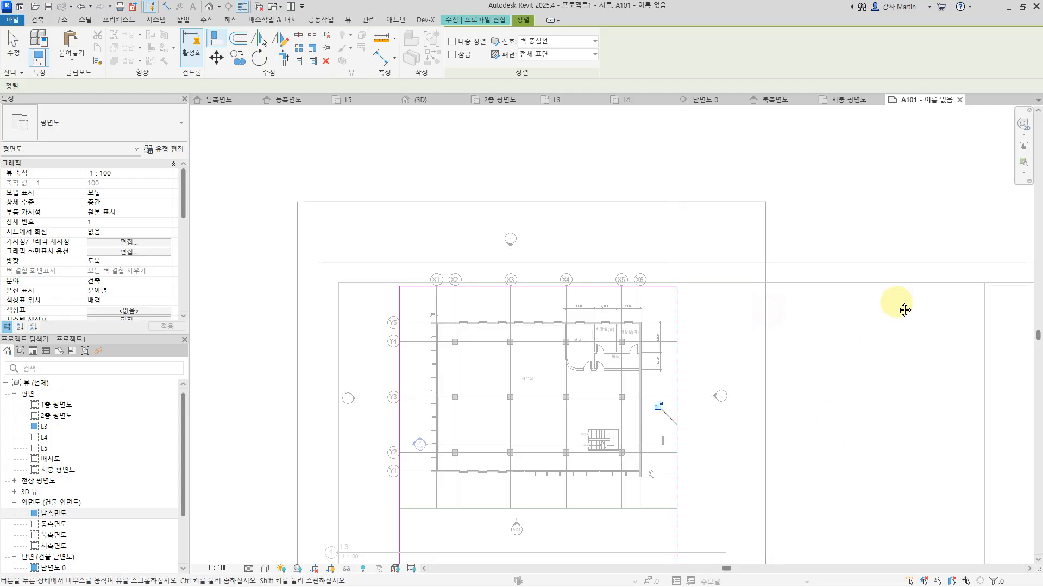
{"action": "middle_click_drag", "start_coordinate": [885, 345], "coordinate": [952, 212]}
{"action": "left_click", "coordinate": [735, 374]}
{"action": "left_click", "coordinate": [729, 437]}
{"action": "middle_click_drag", "start_coordinate": [894, 320], "coordinate": [834, 352]}
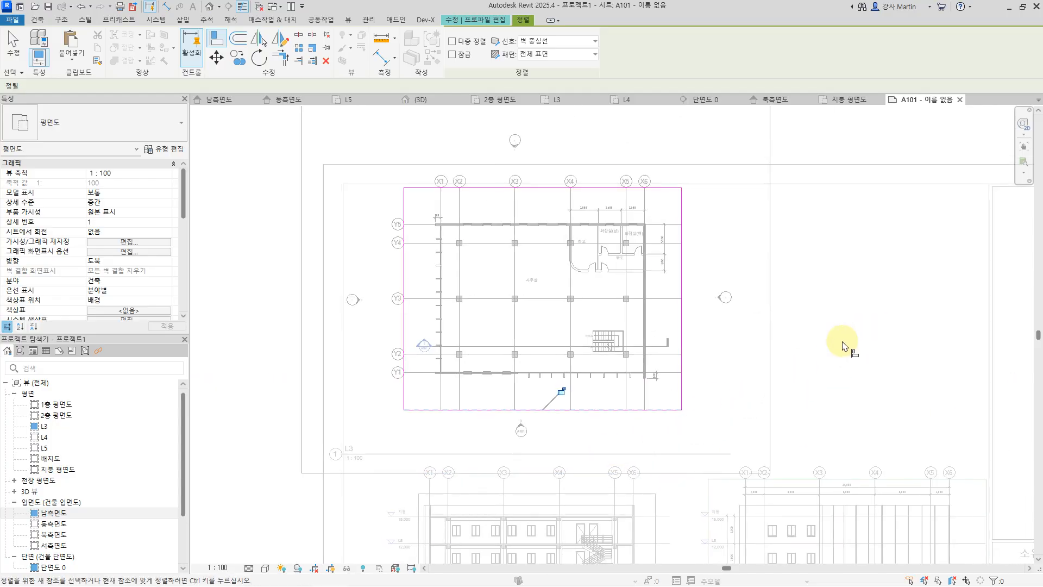
{"action": "key", "text": "Escape"}
{"action": "left_click", "coordinate": [461, 56]}
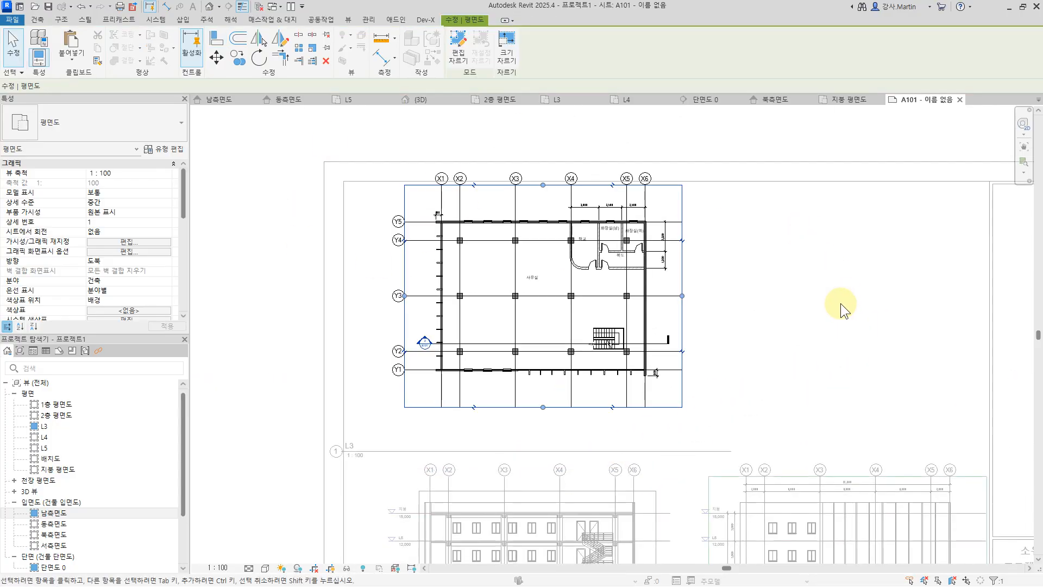
{"action": "middle_click_drag", "start_coordinate": [644, 283], "coordinate": [671, 322]}
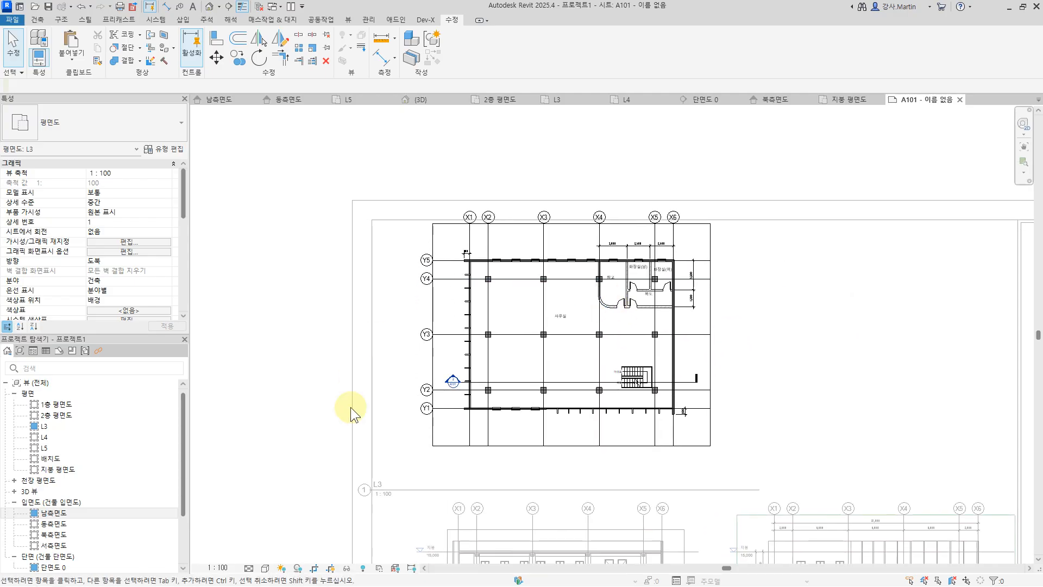
{"action": "double_click", "coordinate": [266, 289]}
Step: Move the L3 viewport so its crop region's upper-left corner meets the upper-left corner of the title block's inner frame
{"action": "middle_click_drag", "start_coordinate": [500, 322], "coordinate": [515, 369]}
{"action": "left_click", "coordinate": [517, 308]}
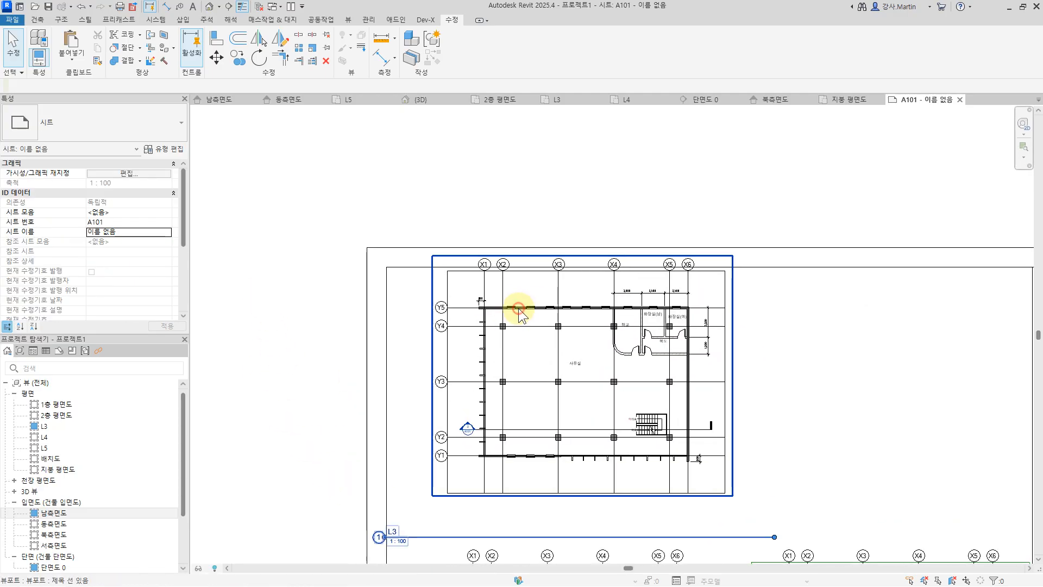
{"action": "left_click", "coordinate": [217, 57]}
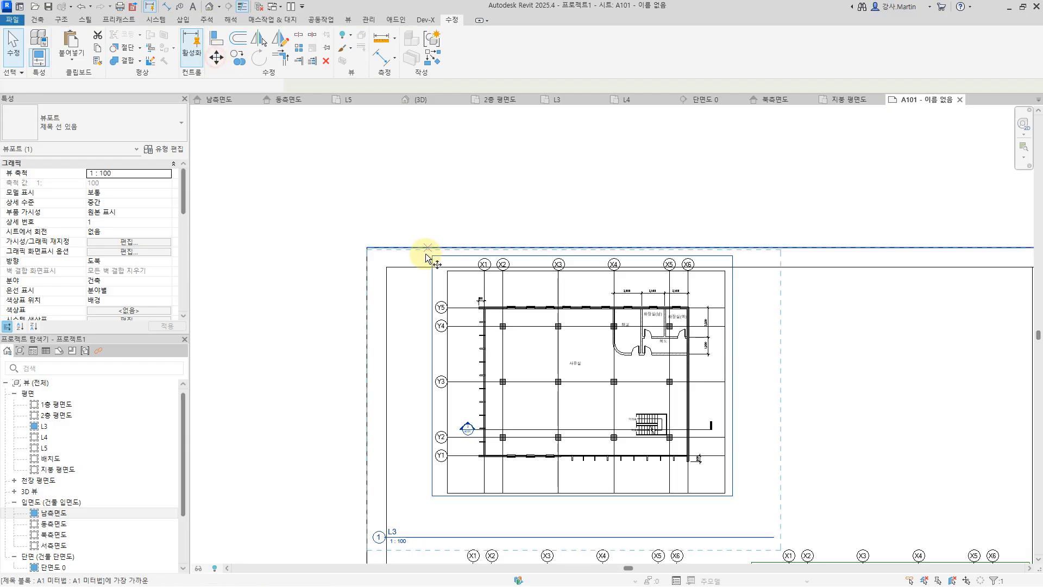
{"action": "scroll", "coordinate": [431, 256], "scroll_direction": "up", "scroll_amount": 5}
{"action": "left_click", "coordinate": [483, 308]}
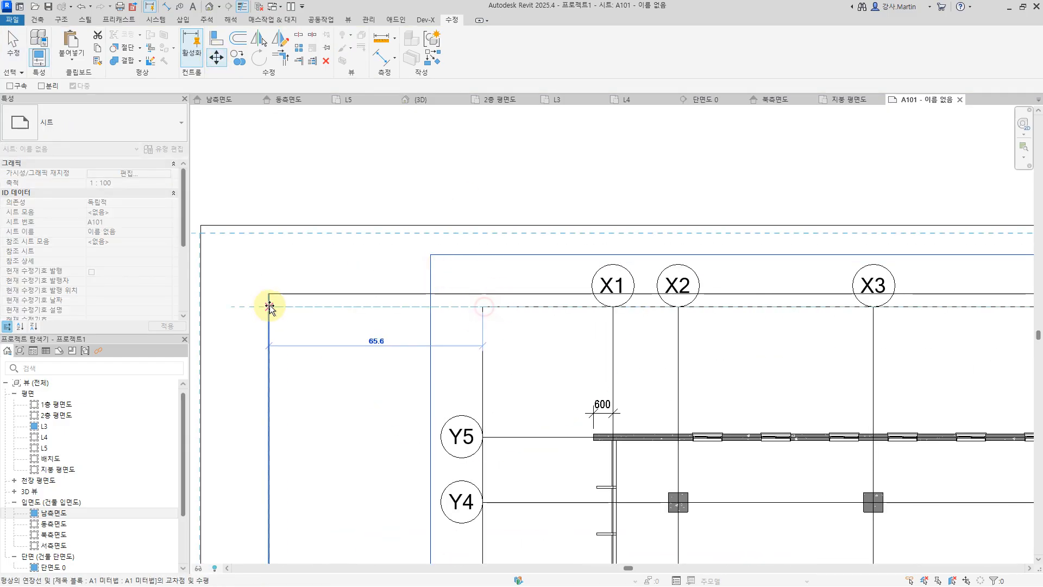
{"action": "left_click", "coordinate": [271, 298]}
{"action": "scroll", "coordinate": [524, 355], "scroll_direction": "down", "scroll_amount": 2}
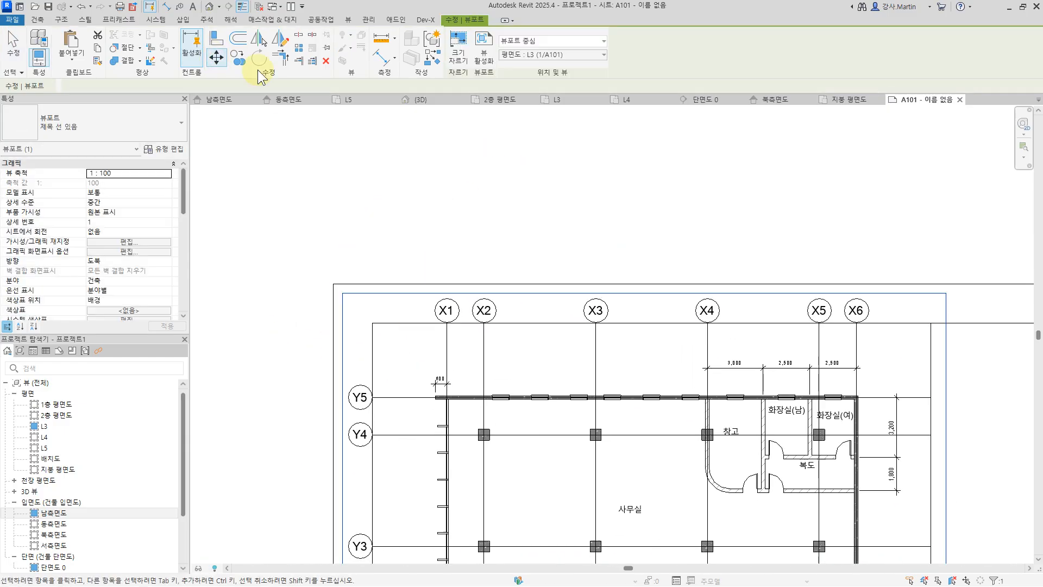
Step: Move the L3 viewport 15 mm to the right and 15 mm down, away from the title block's inner frame
{"action": "left_click", "coordinate": [216, 58]}
{"action": "left_click", "coordinate": [347, 167]}
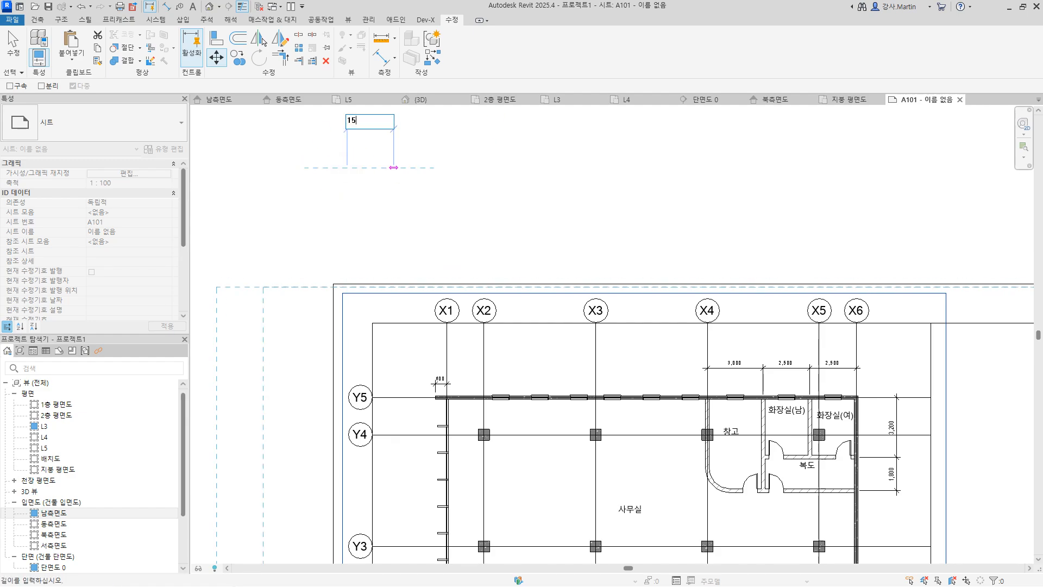
{"action": "key", "text": "Return"}
{"action": "left_click", "coordinate": [220, 60]}
{"action": "left_click", "coordinate": [511, 179]}
{"action": "type", "text": "15"}
{"action": "key", "text": "Return"}
{"action": "scroll", "coordinate": [463, 158], "scroll_direction": "down", "scroll_amount": 3}
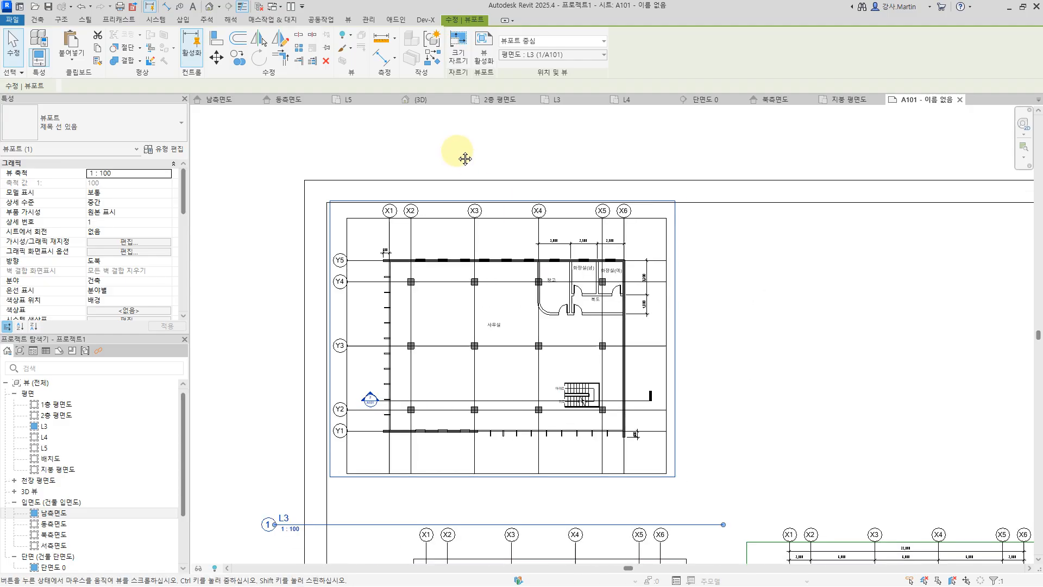
Step: Open the 1층 평면도 plan and copy its four grid dimension strings, the chain and overall dimensions in both directions
{"action": "scroll", "coordinate": [526, 264], "scroll_direction": "up", "scroll_amount": 2}
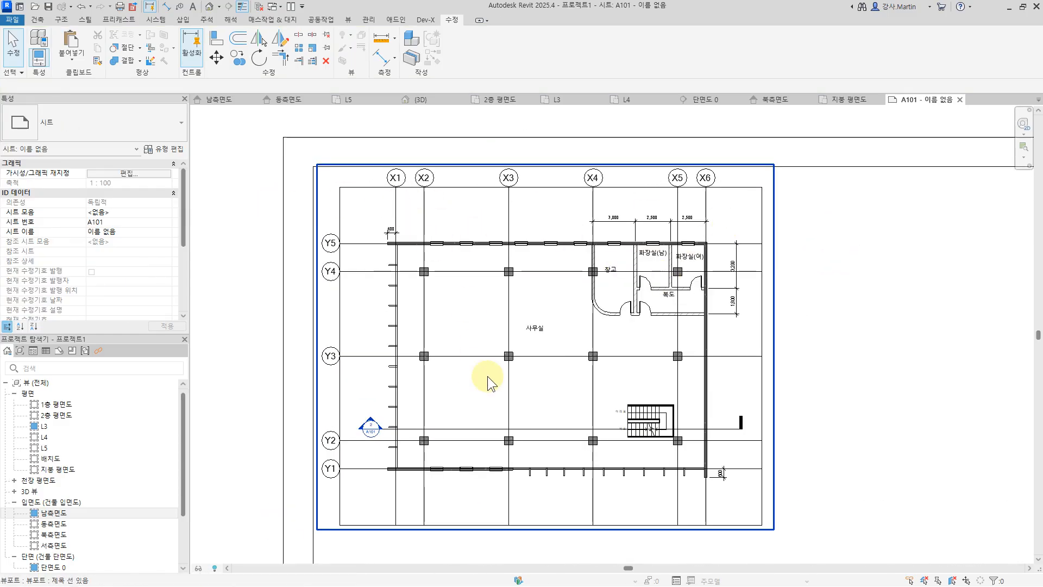
{"action": "double_click", "coordinate": [58, 405]}
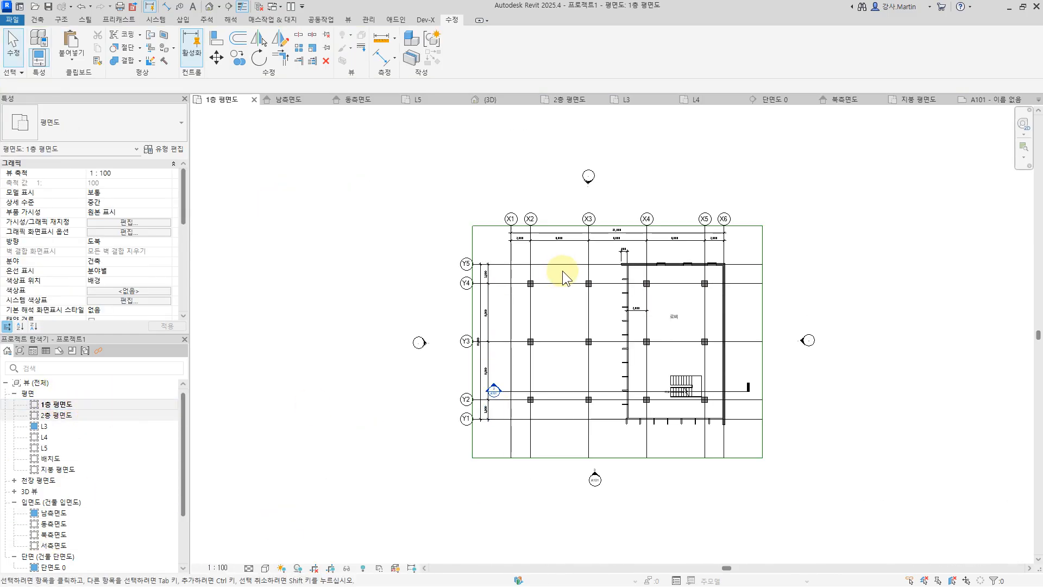
{"action": "left_click", "coordinate": [550, 234]}
{"action": "scroll", "coordinate": [550, 233], "scroll_direction": "up", "scroll_amount": 2}
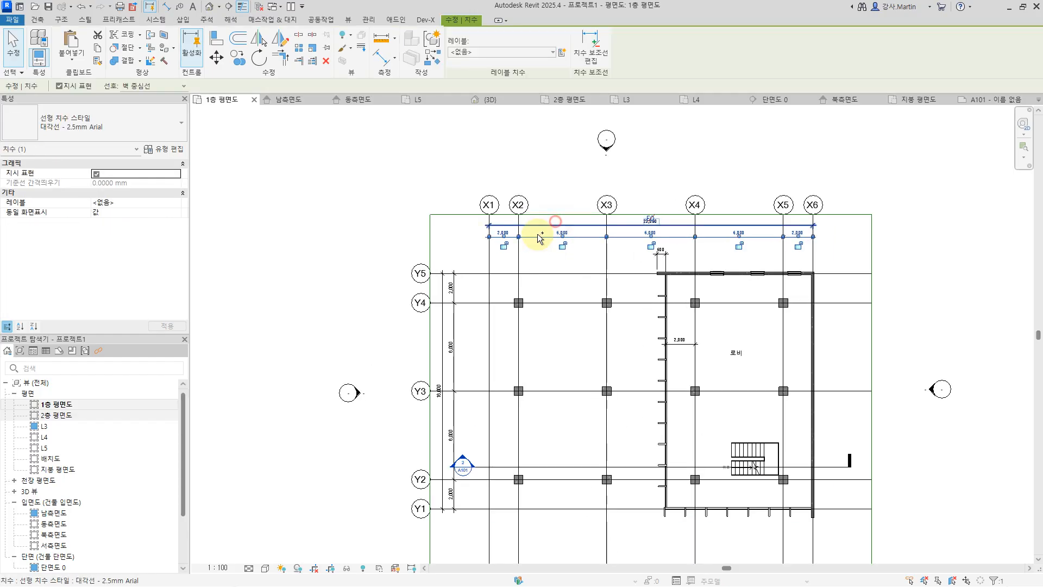
{"action": "left_click", "coordinate": [459, 286], "text": "ctrl"}
{"action": "left_click", "coordinate": [439, 359], "text": "ctrl"}
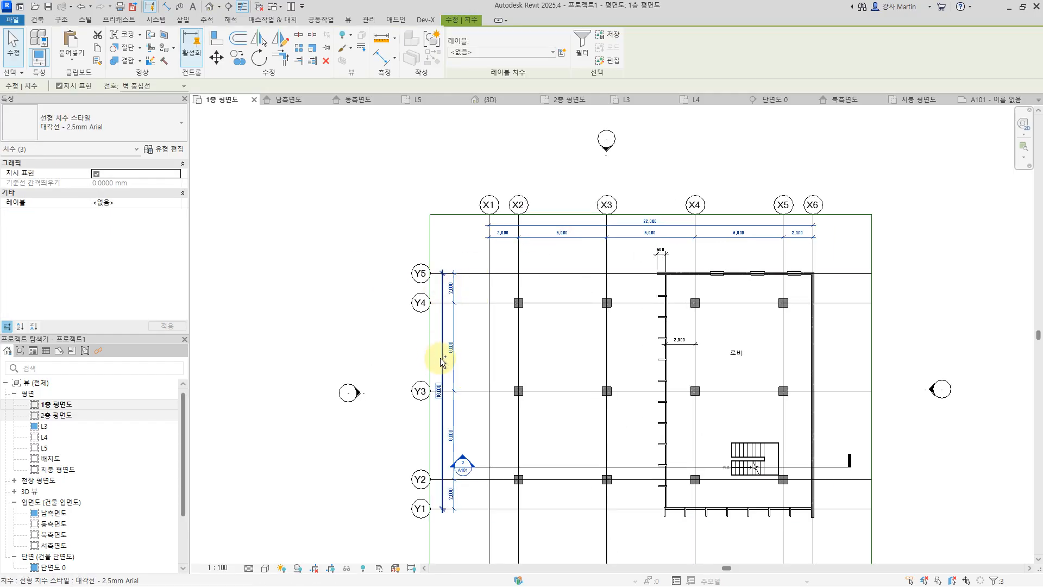
{"action": "left_click", "coordinate": [98, 50]}
Step: Paste the copied dimensions aligned to the selected plan views 2층 평면도, L3, L4, L5 and 지붕 평면도
{"action": "left_click", "coordinate": [70, 52]}
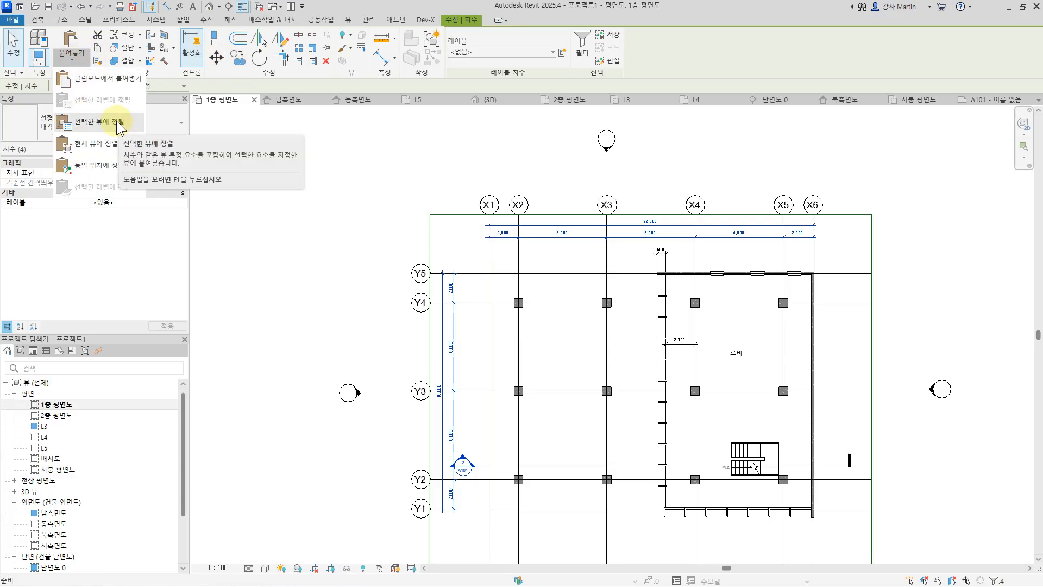
{"action": "left_click", "coordinate": [101, 122]}
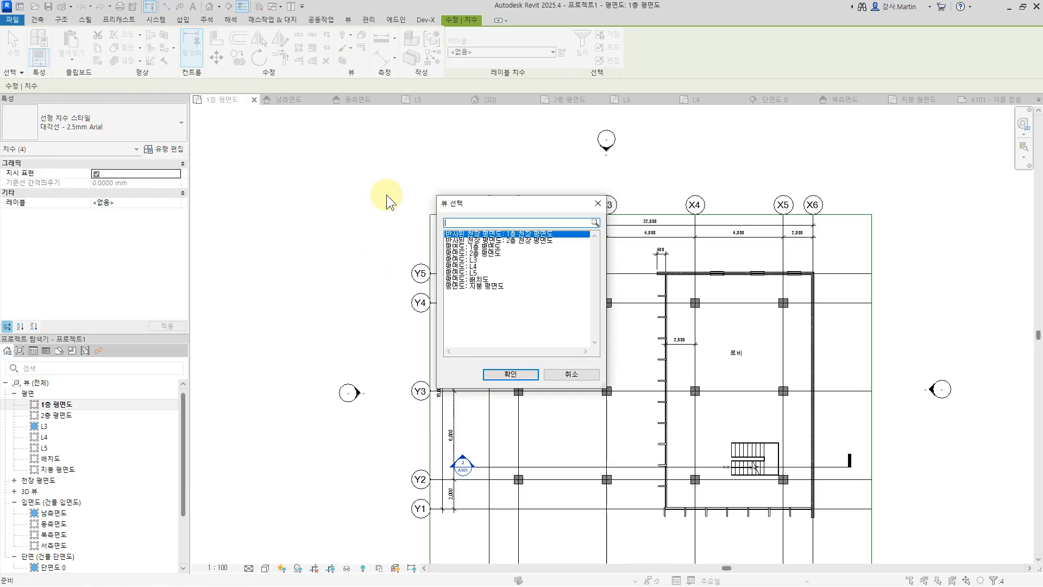
{"action": "left_click", "coordinate": [491, 253]}
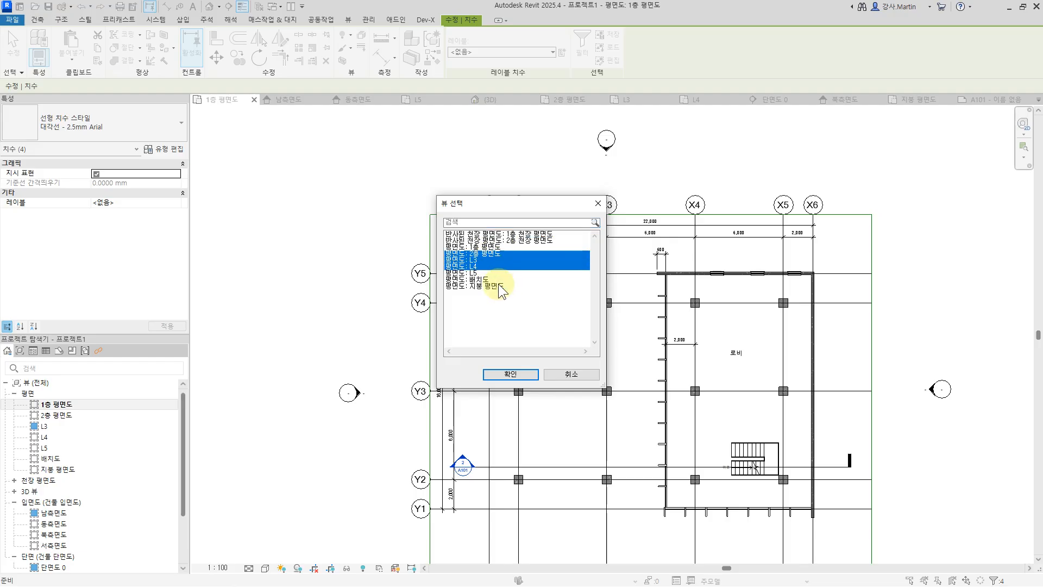
{"action": "left_click", "coordinate": [484, 273], "text": "shift"}
{"action": "left_click", "coordinate": [502, 286], "text": "ctrl"}
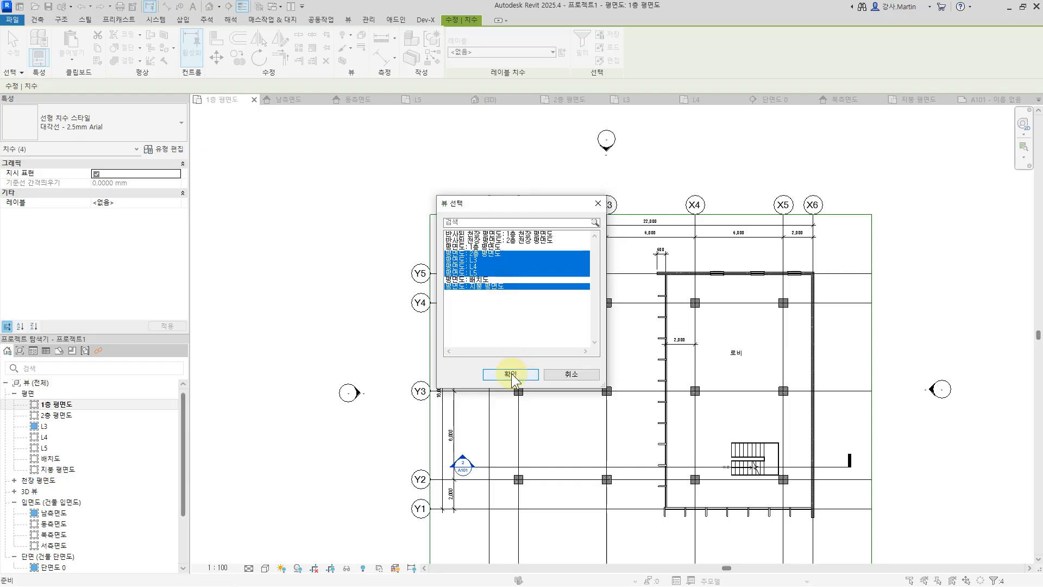
{"action": "left_click", "coordinate": [512, 372]}
{"action": "left_click", "coordinate": [327, 214]}
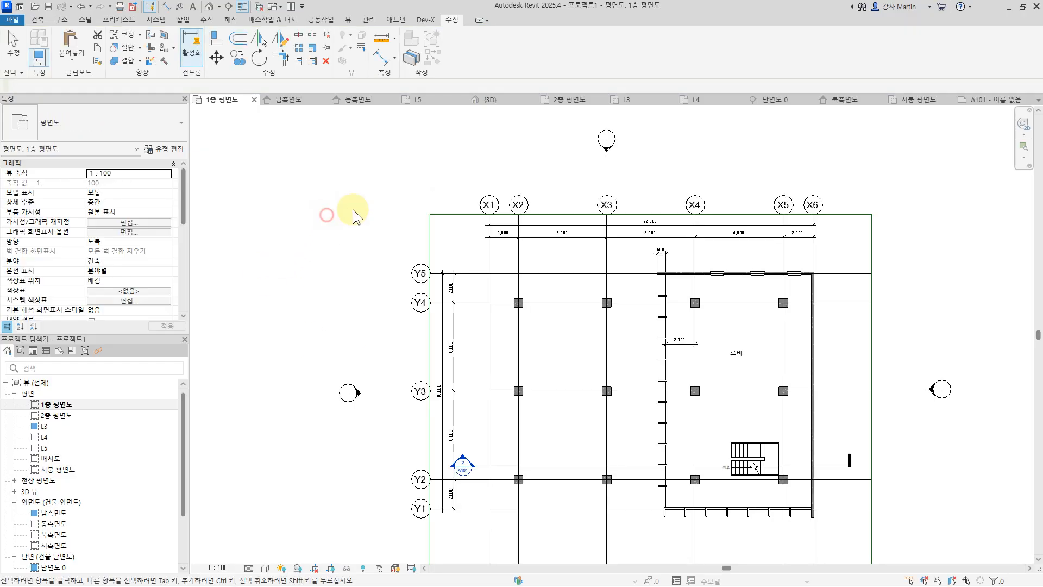
Step: Return to sheet A101, move the L3 view title to just beneath the plan and shorten its title line
{"action": "left_click", "coordinate": [1002, 97]}
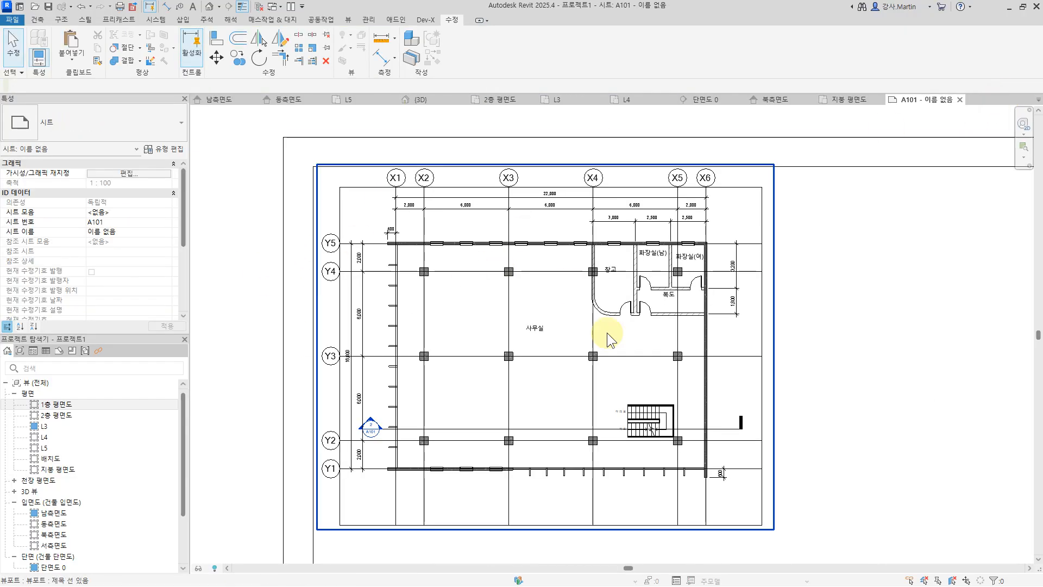
{"action": "scroll", "coordinate": [868, 330], "scroll_direction": "down", "scroll_amount": 3}
{"action": "middle_click_drag", "start_coordinate": [787, 351], "coordinate": [713, 214]}
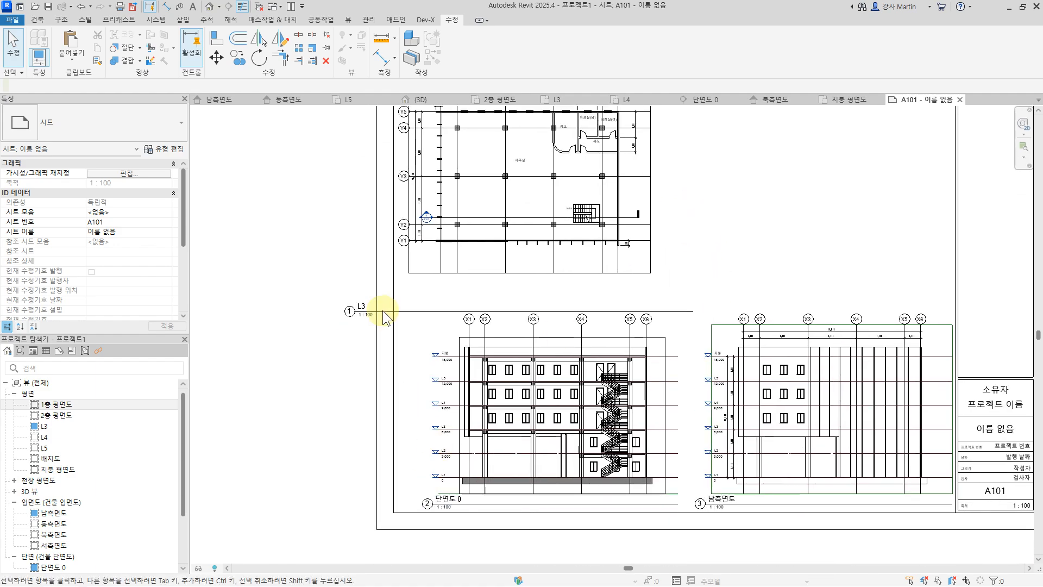
{"action": "left_click_drag", "start_coordinate": [410, 314], "coordinate": [517, 292]}
{"action": "left_click_drag", "start_coordinate": [800, 288], "coordinate": [508, 293]}
{"action": "left_click", "coordinate": [420, 315]}
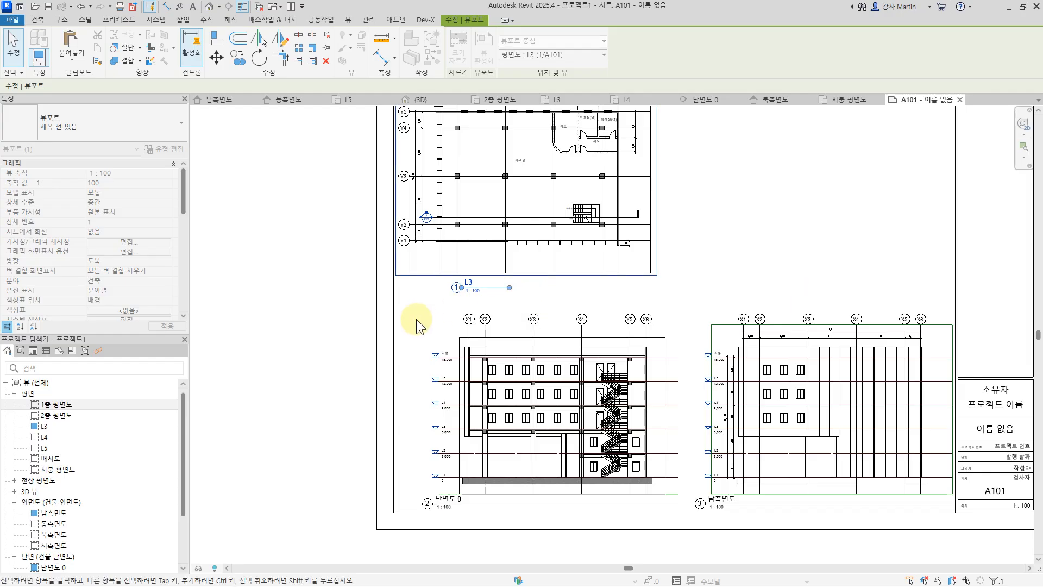
Step: Rename the L3 plan view as 3층 평면도 without renaming the corresponding level
{"action": "right_click", "coordinate": [45, 426]}
{"action": "left_click", "coordinate": [89, 330]}
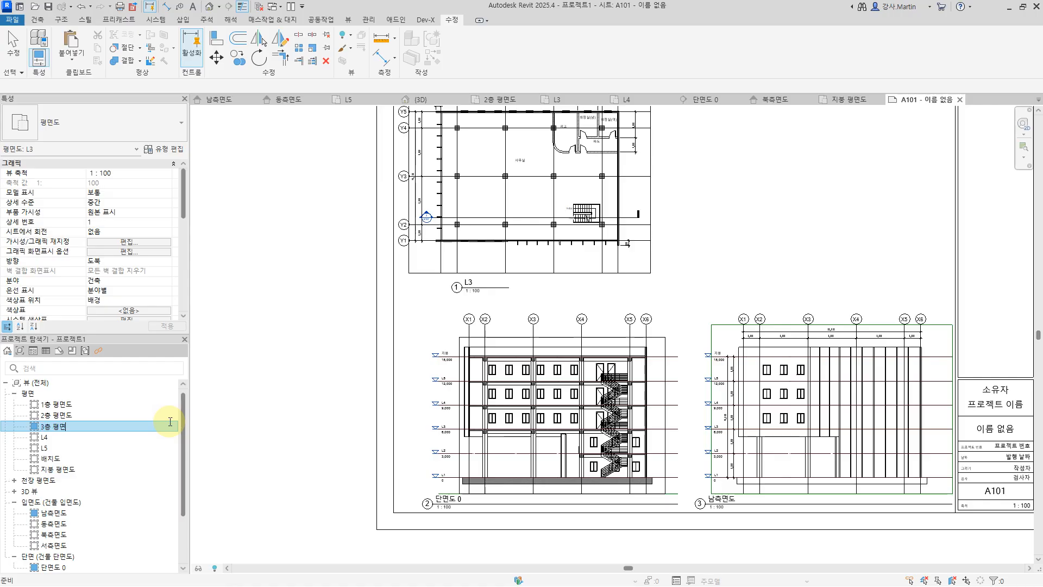
{"action": "left_click", "coordinate": [335, 266]}
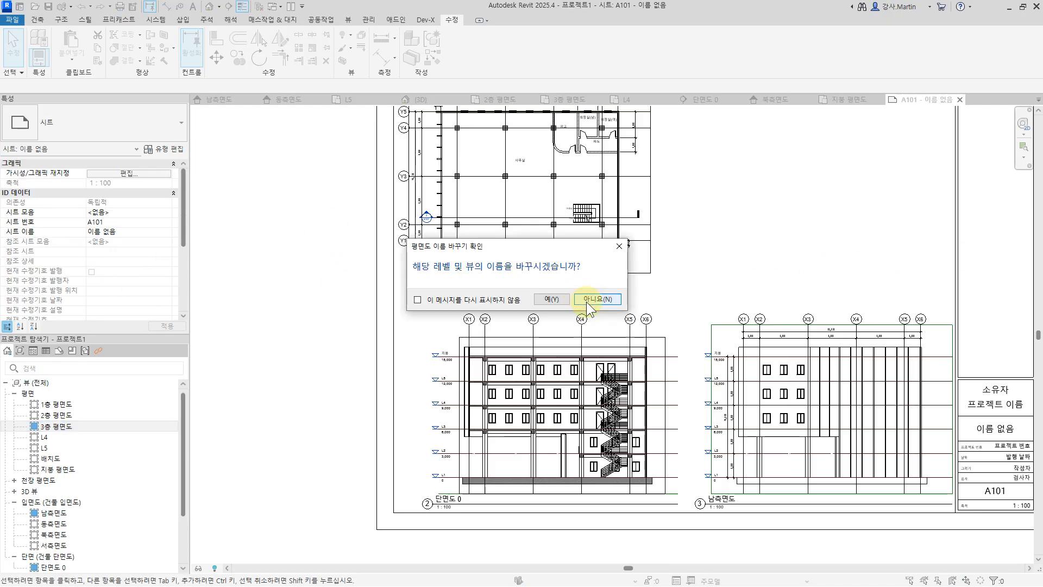
{"action": "left_click", "coordinate": [597, 299]}
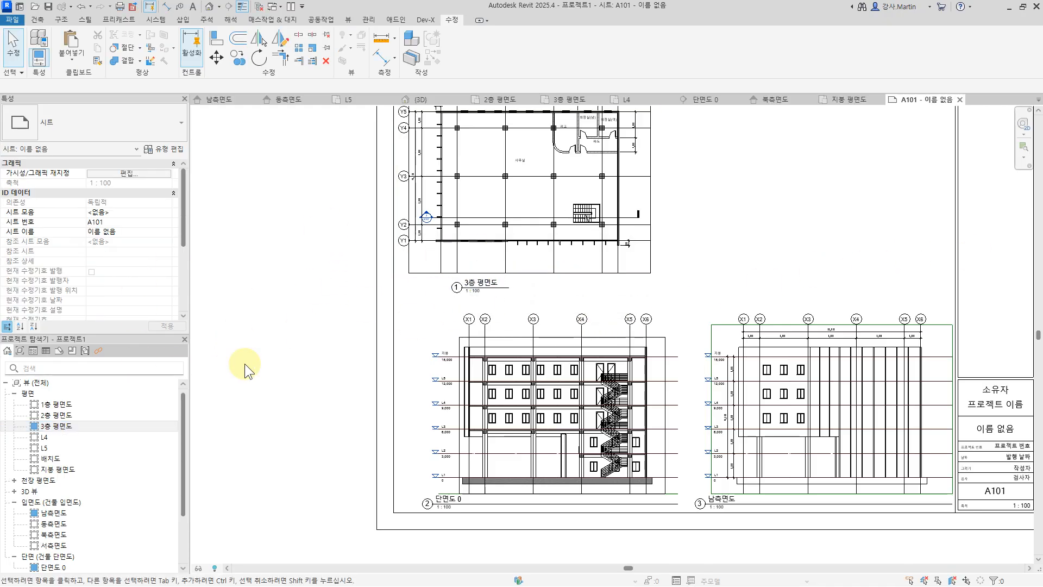
Step: Move the 단면도 0 viewport so its grids line up beneath the 3층 평면도 grids, and shorten its title line
{"action": "left_click_drag", "start_coordinate": [523, 376], "coordinate": [519, 375]}
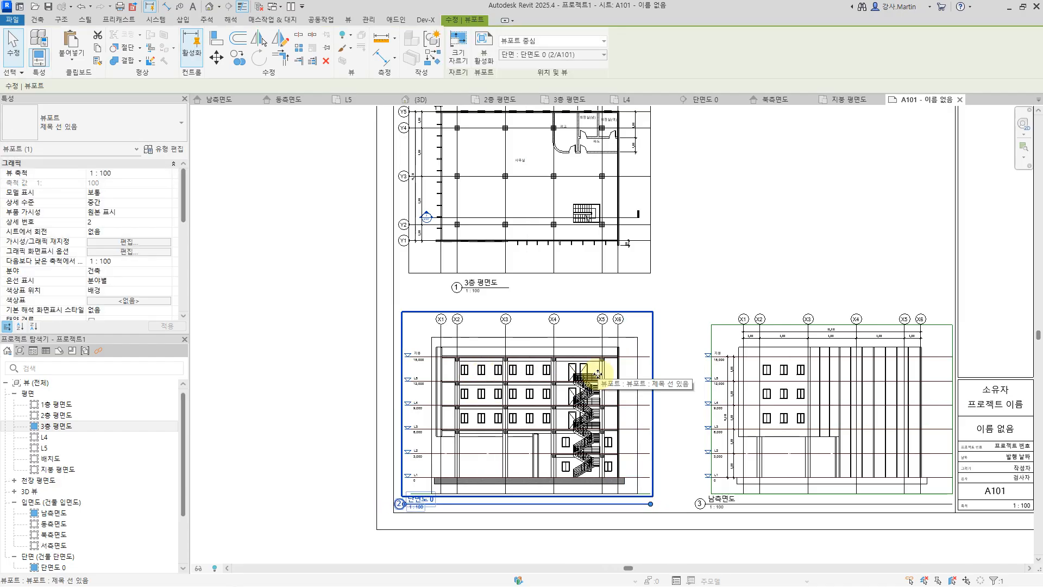
{"action": "left_click_drag", "start_coordinate": [651, 504], "coordinate": [478, 501]}
{"action": "left_click", "coordinate": [310, 459]}
Step: Activate the 단면도 0 view on the sheet and open its crop profile for editing
{"action": "left_click", "coordinate": [561, 344]}
{"action": "scroll", "coordinate": [561, 344], "scroll_direction": "up", "scroll_amount": 3}
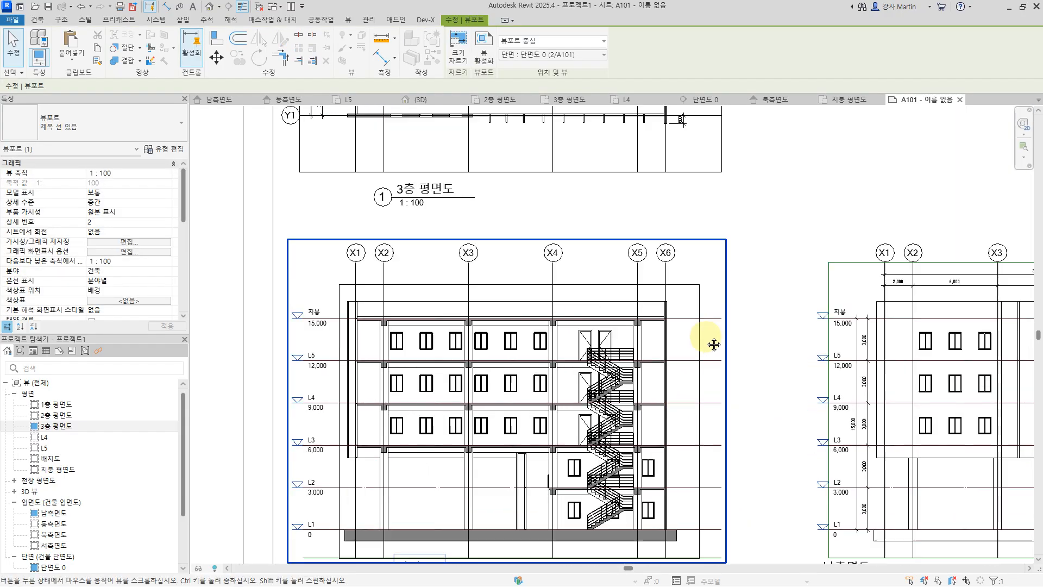
{"action": "double_click", "coordinate": [618, 286]}
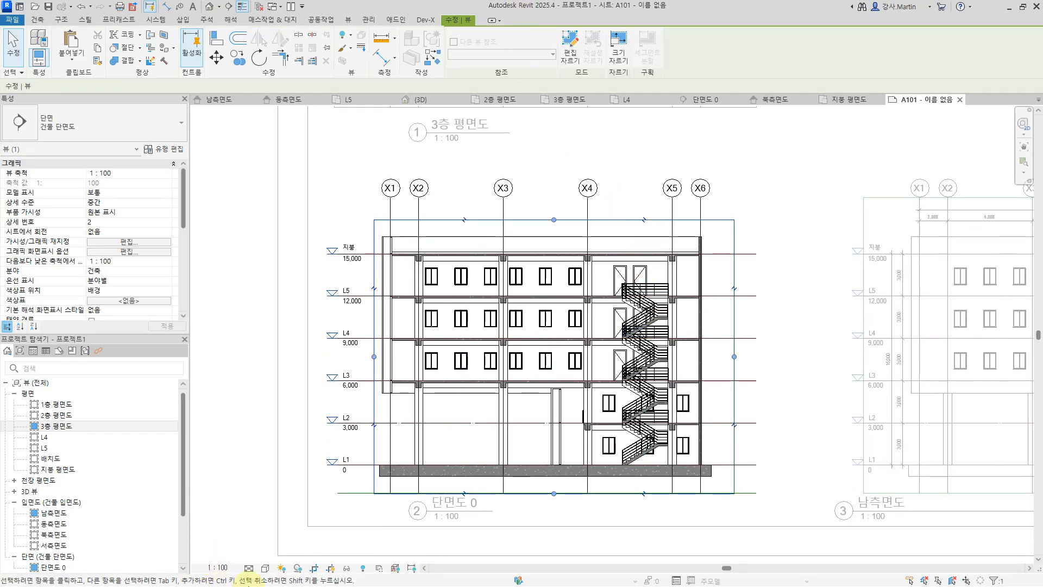
{"action": "left_click", "coordinate": [584, 57]}
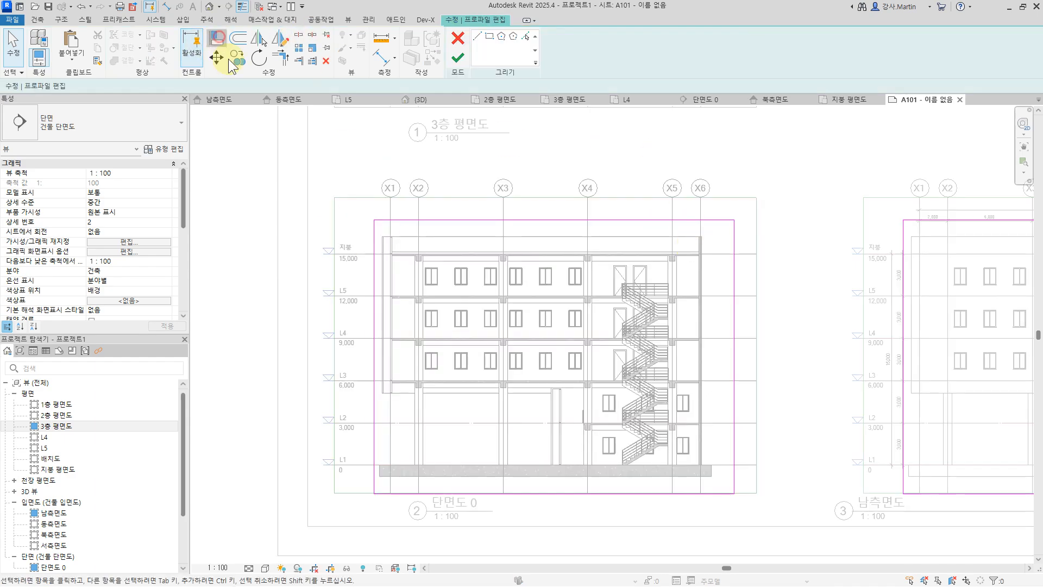
Step: Align the section's crop profile edges to the green boundary around the grids and levels, and finish the crop edit
{"action": "left_click", "coordinate": [355, 197]}
{"action": "left_click", "coordinate": [364, 220]}
{"action": "left_click", "coordinate": [755, 220]}
{"action": "left_click", "coordinate": [735, 216]}
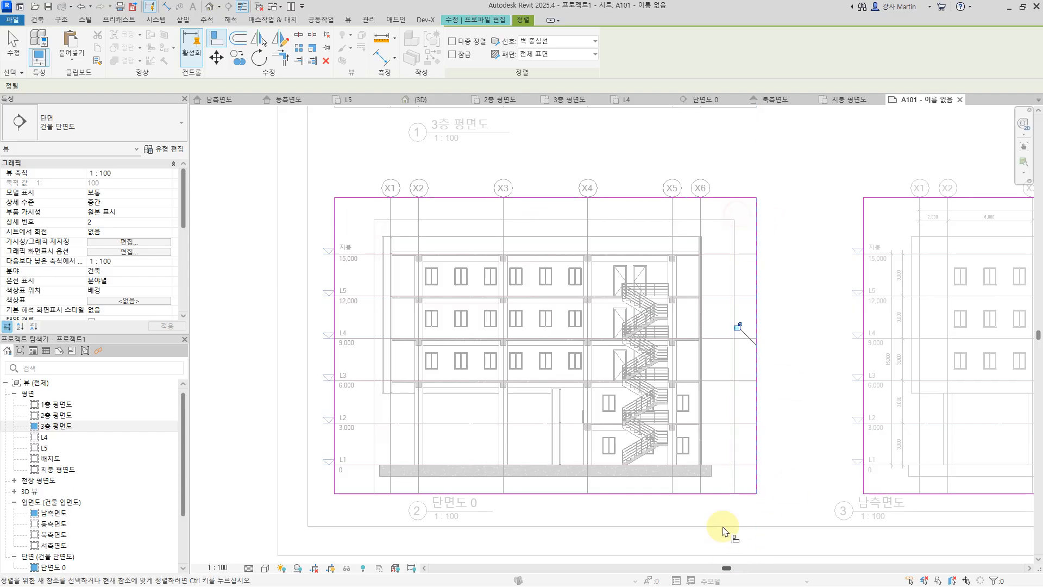
{"action": "scroll", "coordinate": [302, 494], "scroll_direction": "up", "scroll_amount": 8}
{"action": "left_click", "coordinate": [391, 450]}
{"action": "left_click", "coordinate": [391, 455]}
{"action": "scroll", "coordinate": [534, 363], "scroll_direction": "down", "scroll_amount": 5}
{"action": "middle_click_drag", "start_coordinate": [817, 276], "coordinate": [656, 404]}
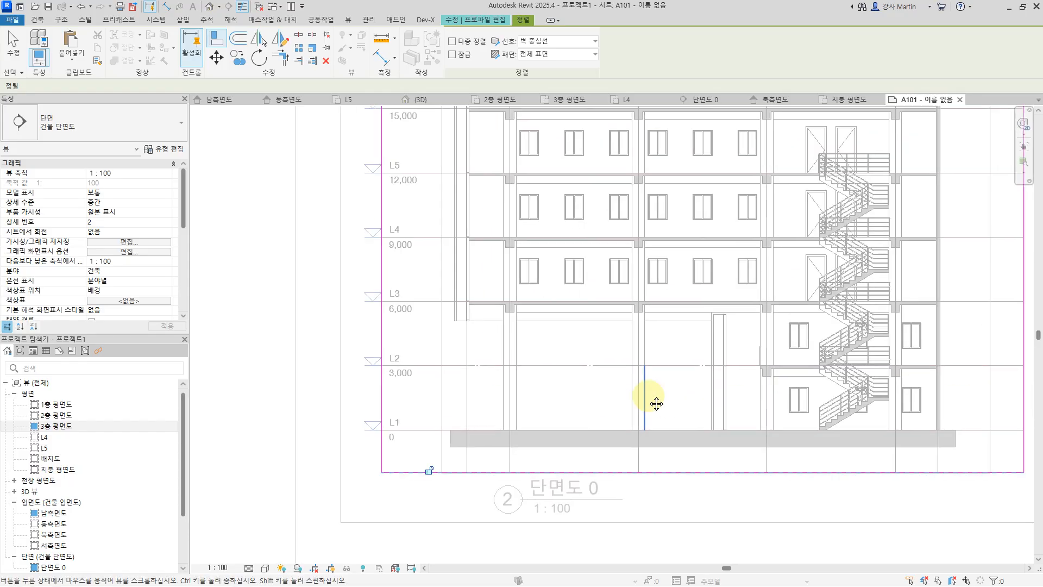
{"action": "key", "text": "Escape"}
{"action": "left_click", "coordinate": [485, 56]}
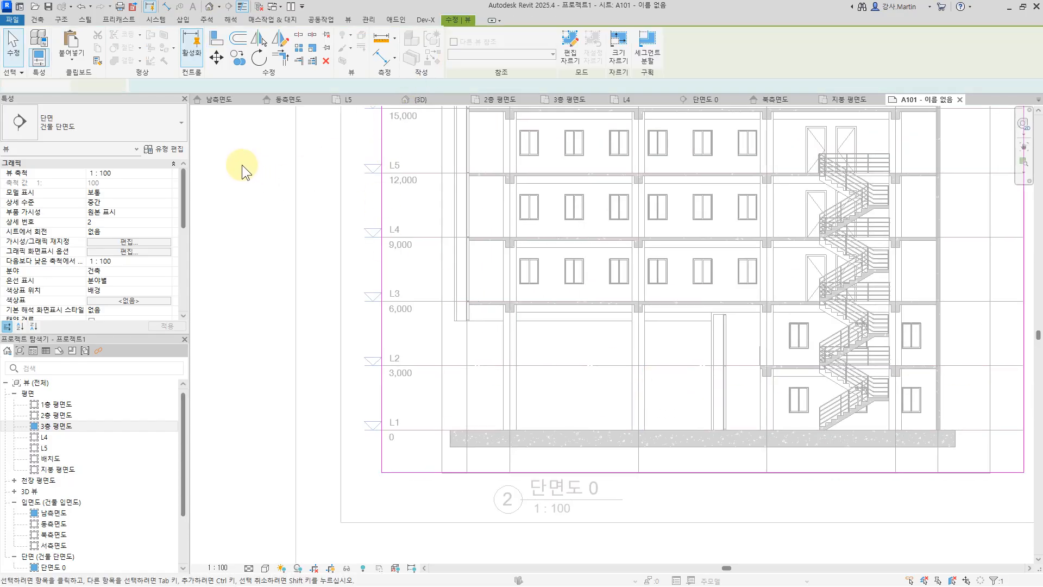
{"action": "double_click", "coordinate": [240, 165]}
Step: Add a chain of vertical dimensions between levels L1, L2, L3, L4, L5 and 지붕 in the section
{"action": "scroll", "coordinate": [535, 227], "scroll_direction": "down", "scroll_amount": 6}
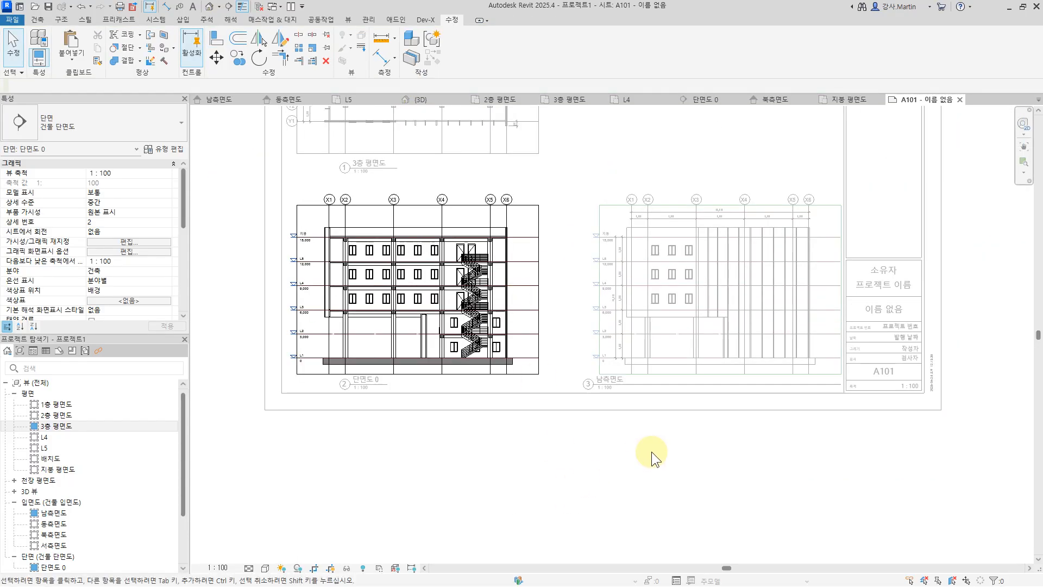
{"action": "scroll", "coordinate": [315, 211], "scroll_direction": "up", "scroll_amount": 4}
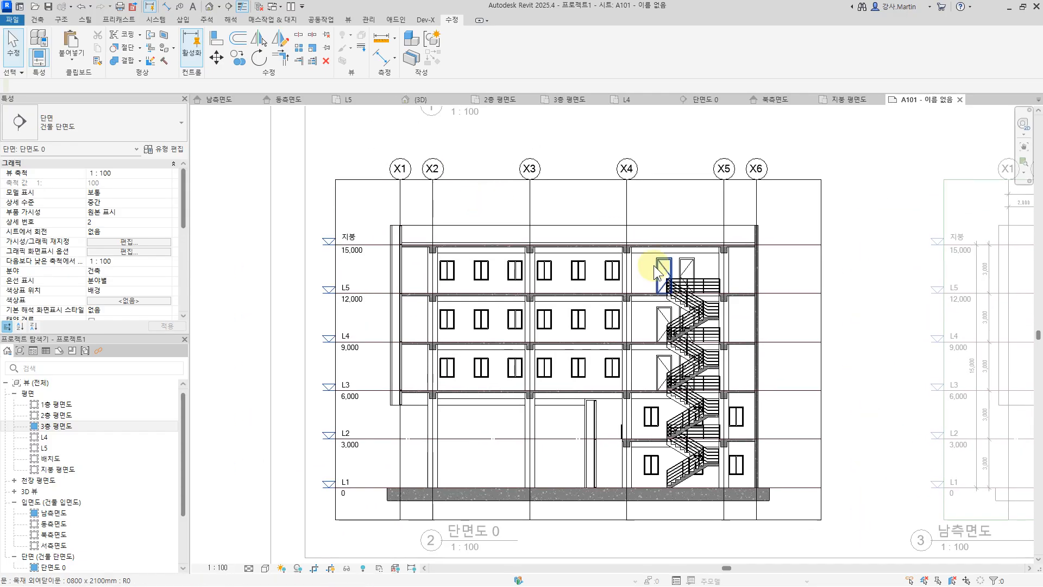
{"action": "left_click", "coordinate": [381, 57]}
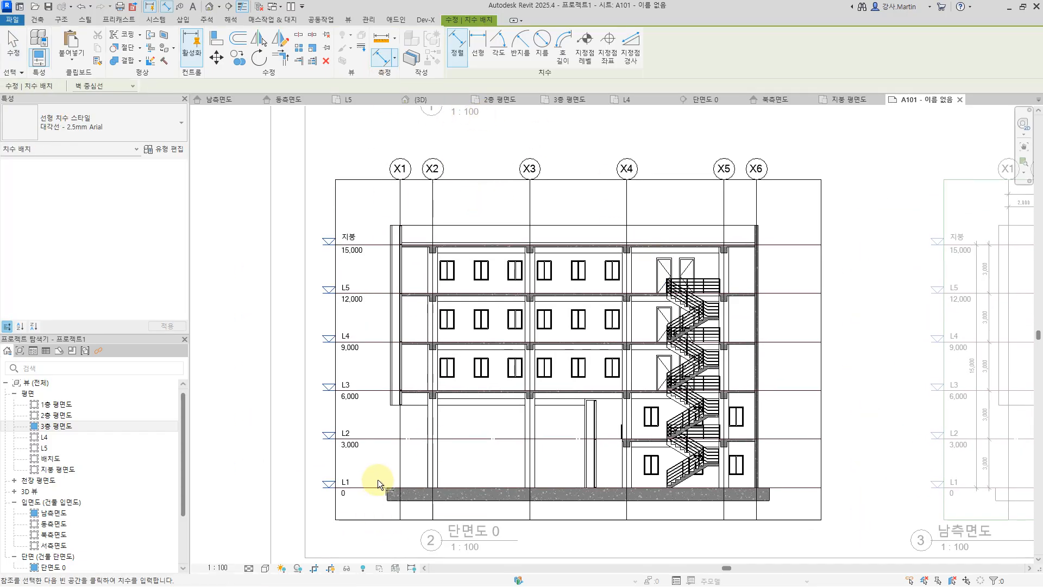
{"action": "left_click", "coordinate": [376, 487]}
{"action": "left_click", "coordinate": [380, 438]}
{"action": "left_click", "coordinate": [375, 391]}
{"action": "left_click", "coordinate": [382, 343]}
{"action": "left_click", "coordinate": [385, 294]}
{"action": "left_click", "coordinate": [379, 246]}
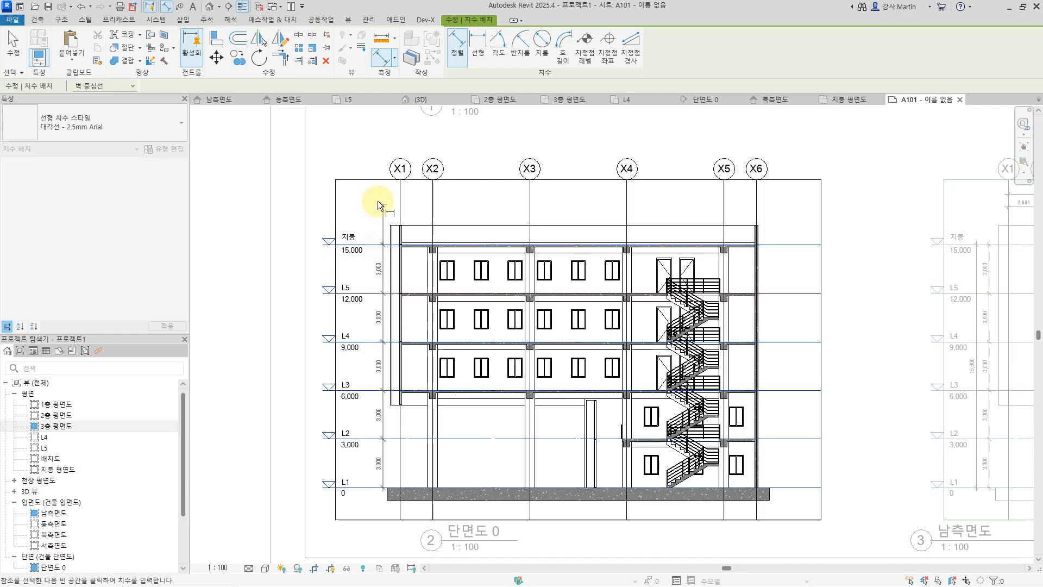
{"action": "left_click", "coordinate": [383, 209]}
Step: Add an overall height dimension from L1 to 지붕 outside the section's level dimension chain
{"action": "left_click", "coordinate": [360, 491]}
{"action": "left_click", "coordinate": [373, 243]}
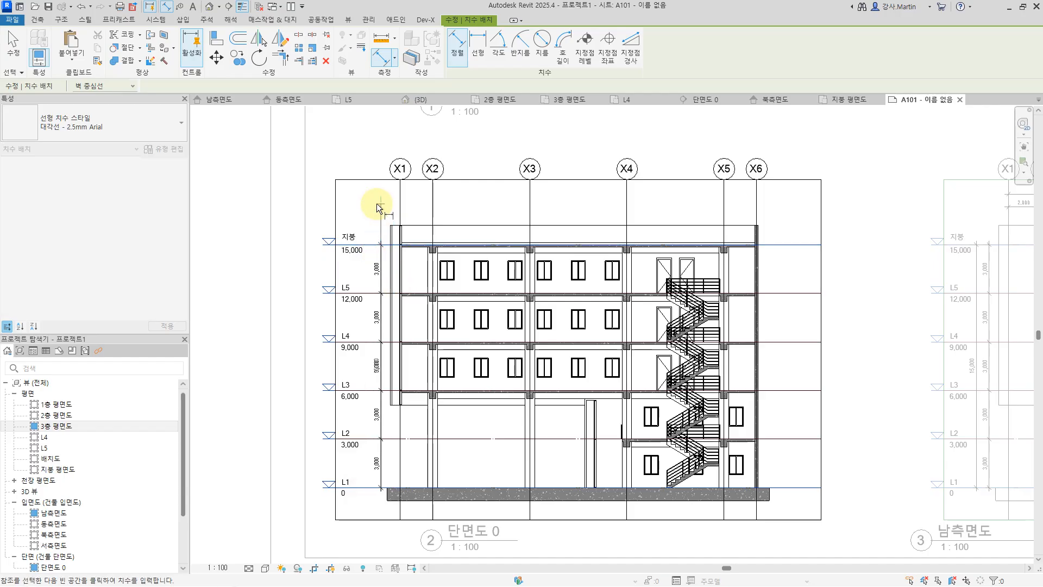
{"action": "left_click", "coordinate": [366, 205]}
Step: Add a horizontal dimension chain across grids X1 to X6 above the building in the section
{"action": "left_click", "coordinate": [418, 204]}
{"action": "left_click", "coordinate": [433, 214]}
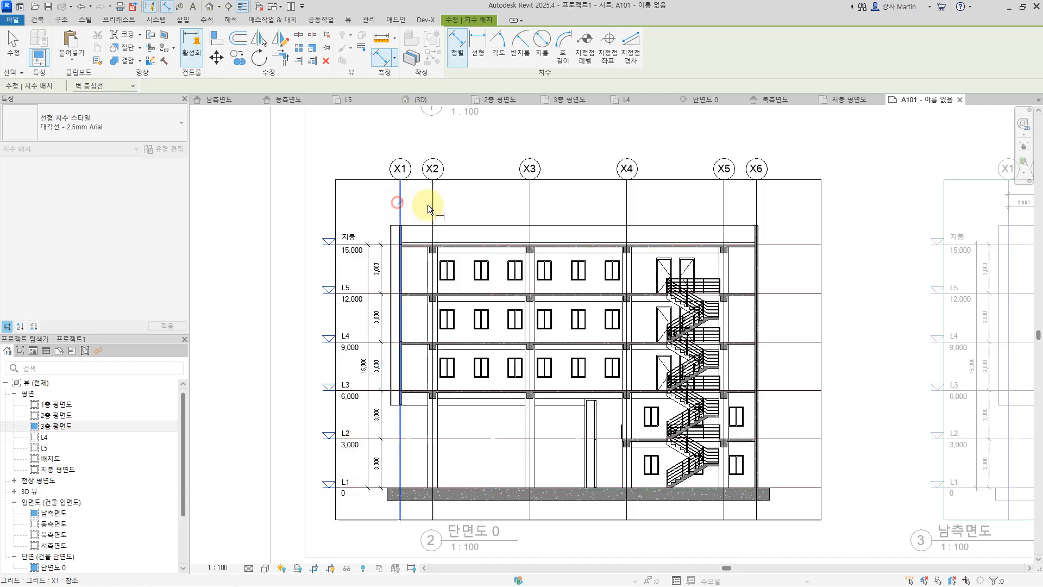
{"action": "left_click", "coordinate": [530, 210]}
{"action": "left_click", "coordinate": [625, 212]}
{"action": "left_click", "coordinate": [724, 210]}
{"action": "left_click", "coordinate": [757, 211]}
{"action": "left_click", "coordinate": [776, 201]}
Step: Add an overall dimension from grid X1 to X6 above the section's grid dimension chain
{"action": "left_click", "coordinate": [400, 216]}
{"action": "left_click", "coordinate": [755, 215]}
{"action": "left_click", "coordinate": [794, 187]}
{"action": "key", "text": "Escape"}
Step: Nudge the section's chain and overall grid dimensions slightly downward together
{"action": "scroll", "coordinate": [603, 170], "scroll_direction": "up", "scroll_amount": 5}
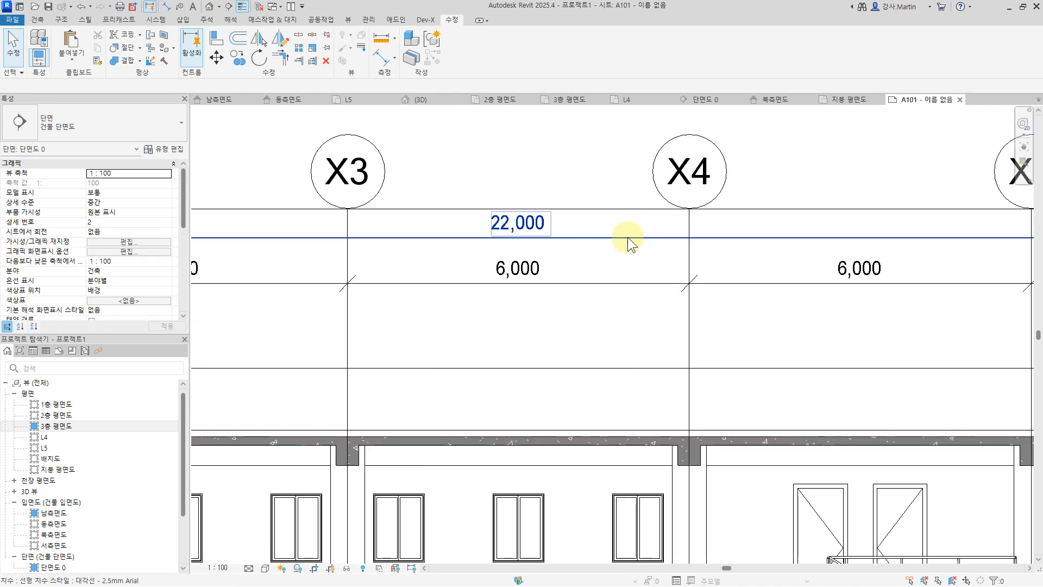
{"action": "left_click", "coordinate": [627, 237]}
{"action": "left_click", "coordinate": [609, 283], "text": "ctrl"}
{"action": "key", "text": "Down"}
{"action": "key", "text": "Down"}
{"action": "key", "text": "Down"}
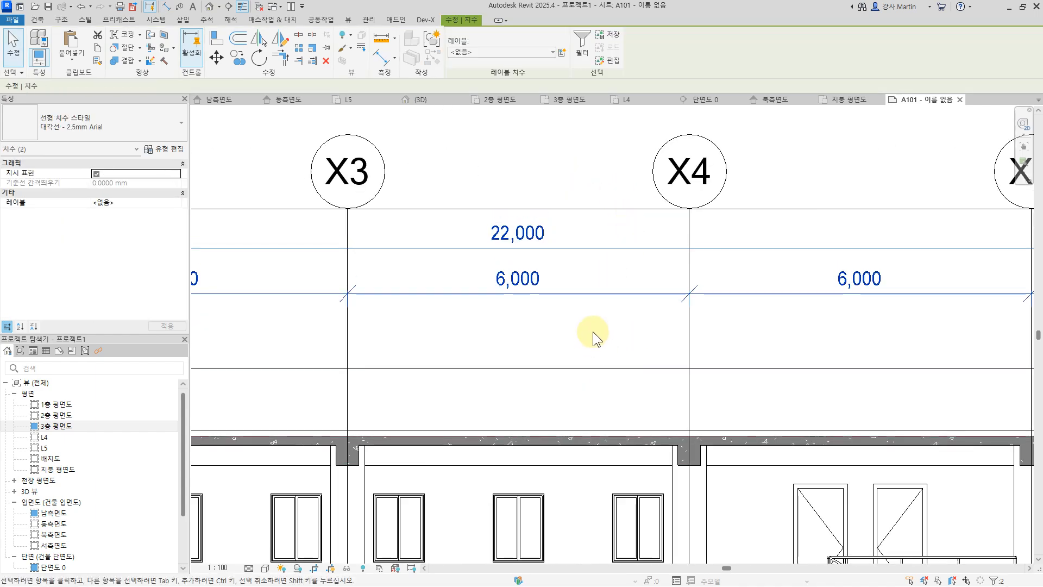
{"action": "scroll", "coordinate": [594, 318], "scroll_direction": "up", "scroll_amount": 1}
{"action": "scroll", "coordinate": [595, 319], "scroll_direction": "down", "scroll_amount": 4}
{"action": "scroll", "coordinate": [429, 370], "scroll_direction": "down", "scroll_amount": 4}
{"action": "middle_click_drag", "start_coordinate": [239, 454], "coordinate": [495, 274]}
{"action": "scroll", "coordinate": [495, 280], "scroll_direction": "up", "scroll_amount": 3}
{"action": "left_click", "coordinate": [664, 290]}
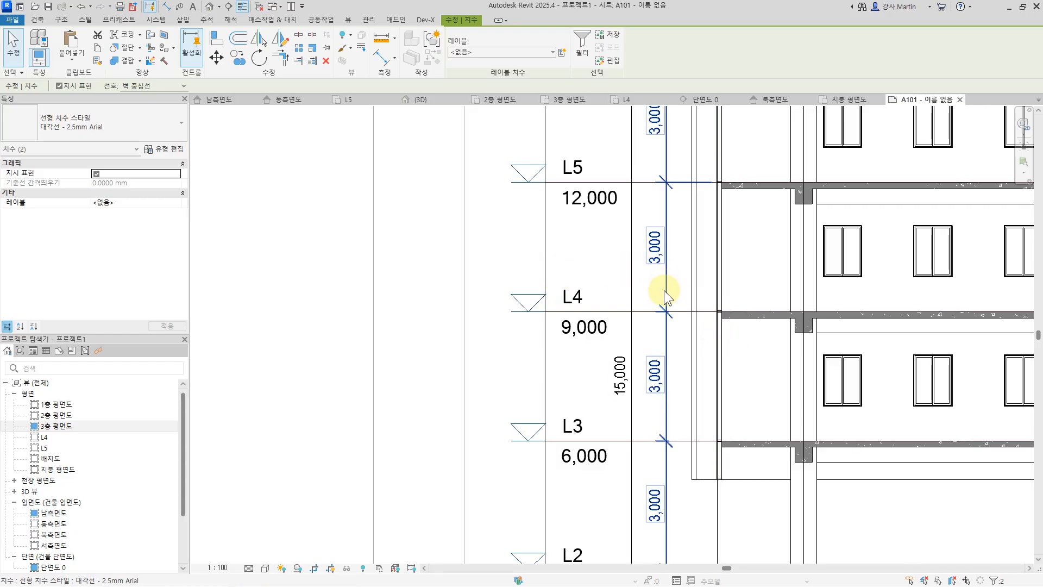
{"action": "left_click", "coordinate": [403, 262]}
Step: Deactivate the section view and move the 남측면도 viewport left on the sheet, directly beside the section viewport
{"action": "scroll", "coordinate": [319, 306], "scroll_direction": "down", "scroll_amount": 5}
{"action": "scroll", "coordinate": [624, 434], "scroll_direction": "down", "scroll_amount": 1}
{"action": "left_click", "coordinate": [577, 493]}
{"action": "middle_click_drag", "start_coordinate": [858, 486], "coordinate": [743, 484]}
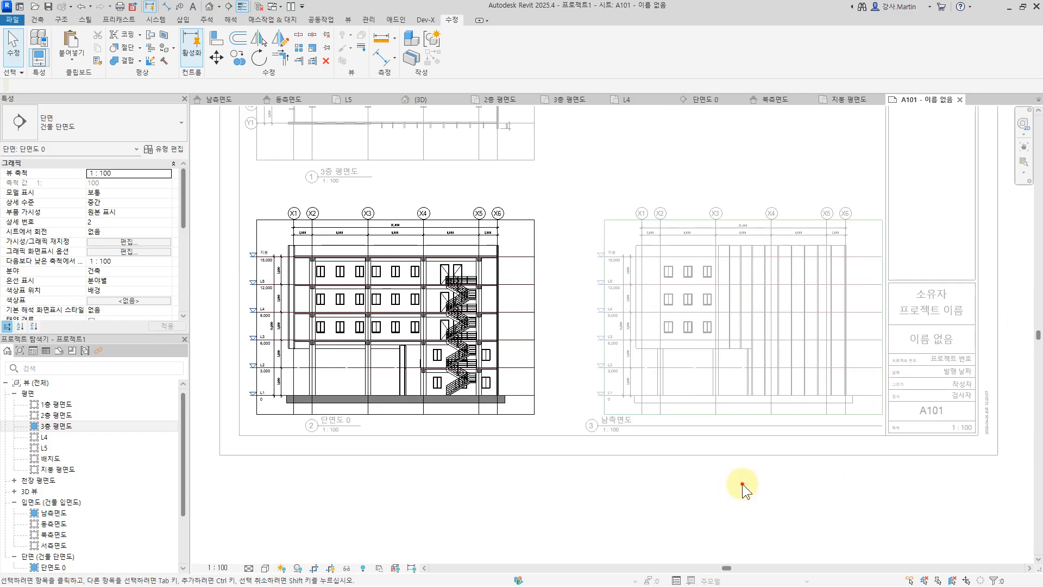
{"action": "left_click", "coordinate": [645, 146]}
{"action": "left_click", "coordinate": [634, 250]}
{"action": "left_click_drag", "start_coordinate": [722, 298], "coordinate": [597, 282]}
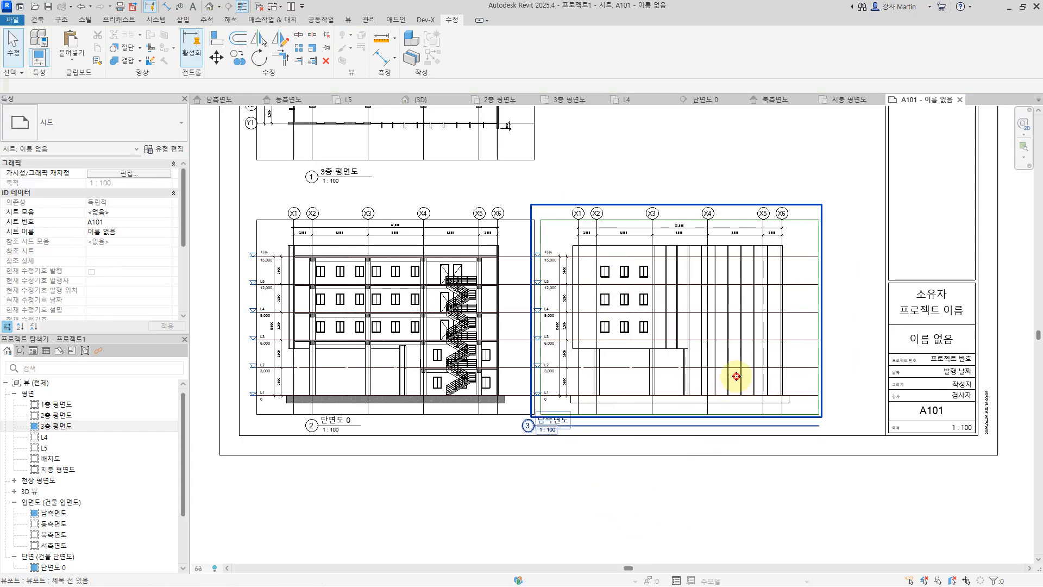
Step: Shorten the title line of the 남측면도 viewport to fit its title text
{"action": "left_click_drag", "start_coordinate": [818, 425], "coordinate": [637, 431]}
{"action": "left_click", "coordinate": [612, 493]}
{"action": "left_click", "coordinate": [702, 483]}
{"action": "scroll", "coordinate": [707, 460], "scroll_direction": "down", "scroll_amount": 3}
{"action": "middle_click_drag", "start_coordinate": [785, 430], "coordinate": [760, 441]}
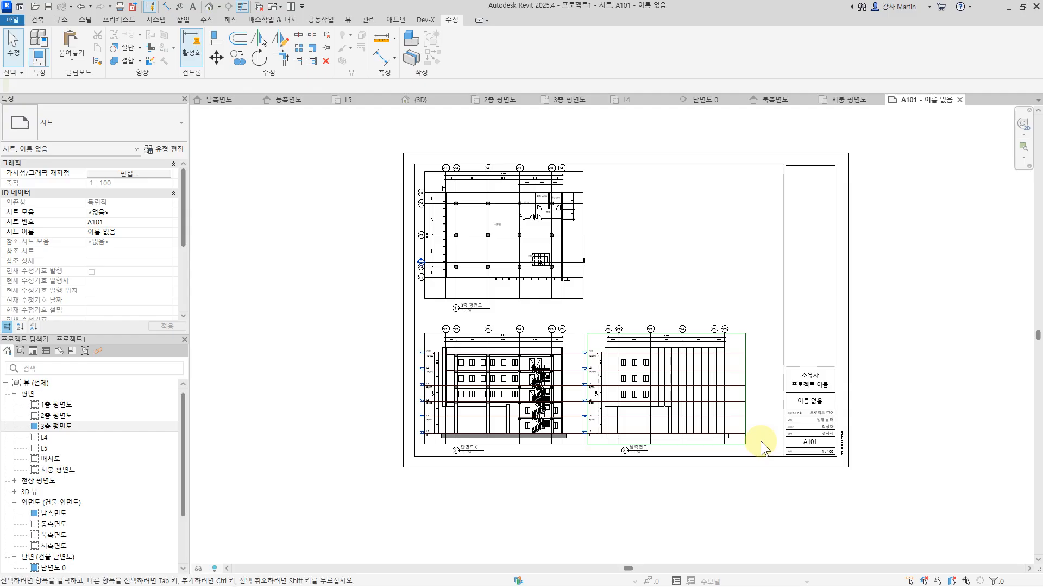
Step: Activate the 3층 평면도 view on the sheet, pull both ends of its section line closer to the building, and deactivate the view
{"action": "scroll", "coordinate": [422, 257], "scroll_direction": "up", "scroll_amount": 3}
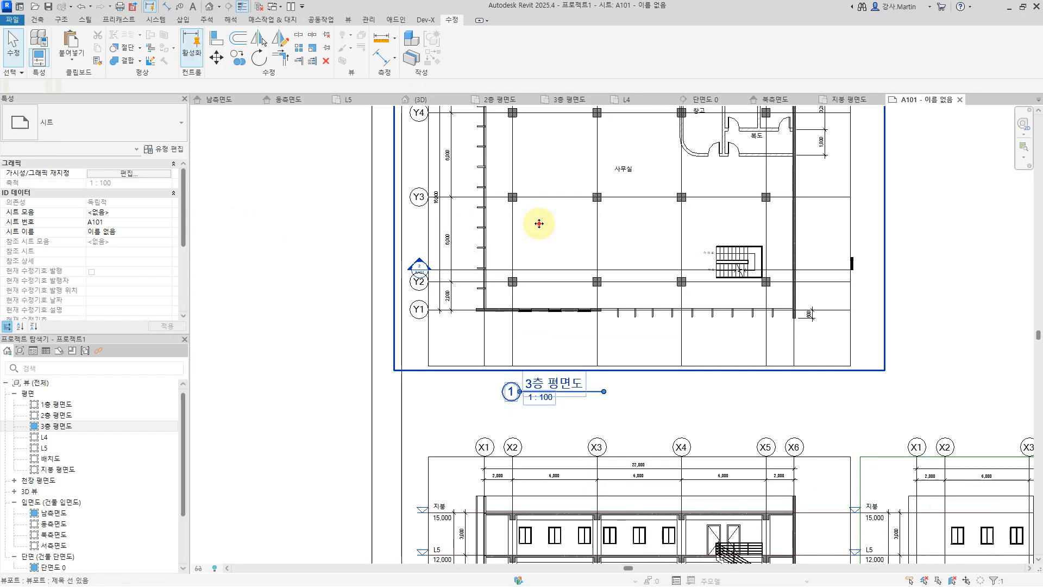
{"action": "left_click", "coordinate": [552, 270]}
{"action": "scroll", "coordinate": [419, 270], "scroll_direction": "up", "scroll_amount": 2}
{"action": "left_click_drag", "start_coordinate": [440, 277], "coordinate": [530, 279]}
{"action": "scroll", "coordinate": [663, 225], "scroll_direction": "down", "scroll_amount": 2}
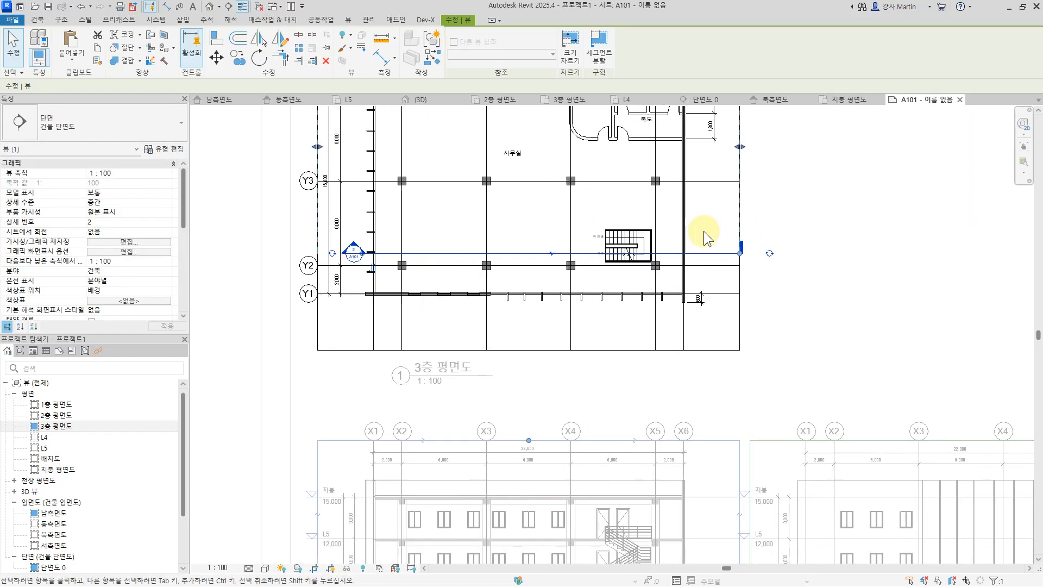
{"action": "scroll", "coordinate": [678, 230], "scroll_direction": "up", "scroll_amount": 2}
{"action": "left_click_drag", "start_coordinate": [771, 276], "coordinate": [696, 276]}
{"action": "left_click", "coordinate": [878, 382]}
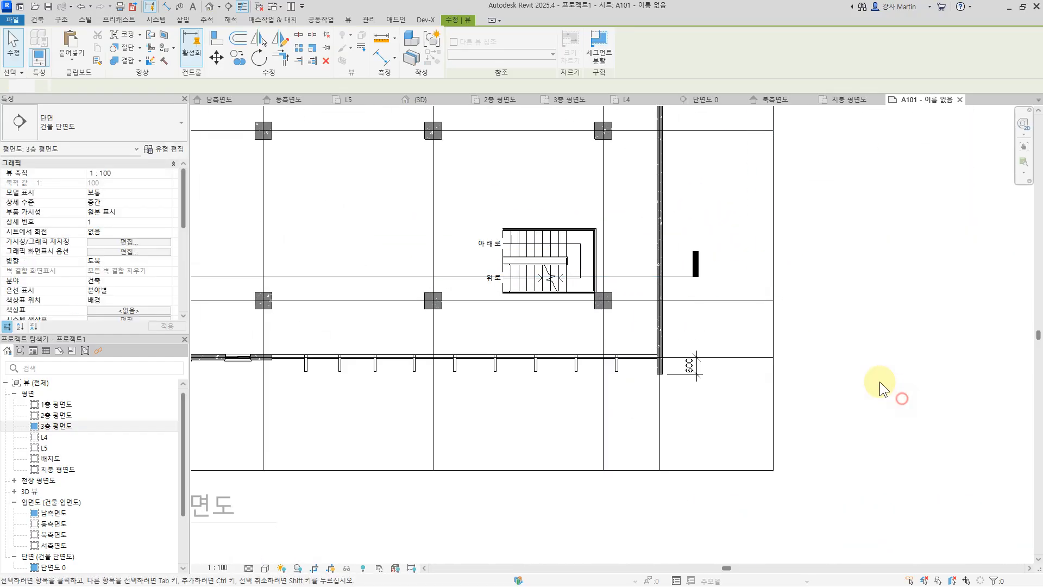
{"action": "scroll", "coordinate": [878, 339], "scroll_direction": "down", "scroll_amount": 4}
{"action": "double_click", "coordinate": [967, 335]}
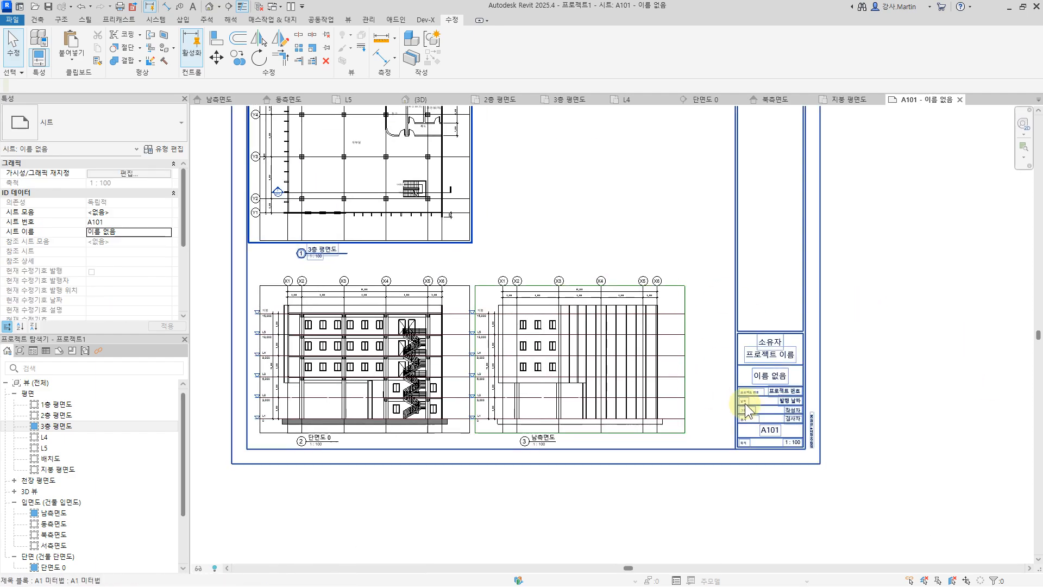
Step: Create a new schedule for the 룸 category
{"action": "scroll", "coordinate": [114, 492], "scroll_direction": "down", "scroll_amount": 2}
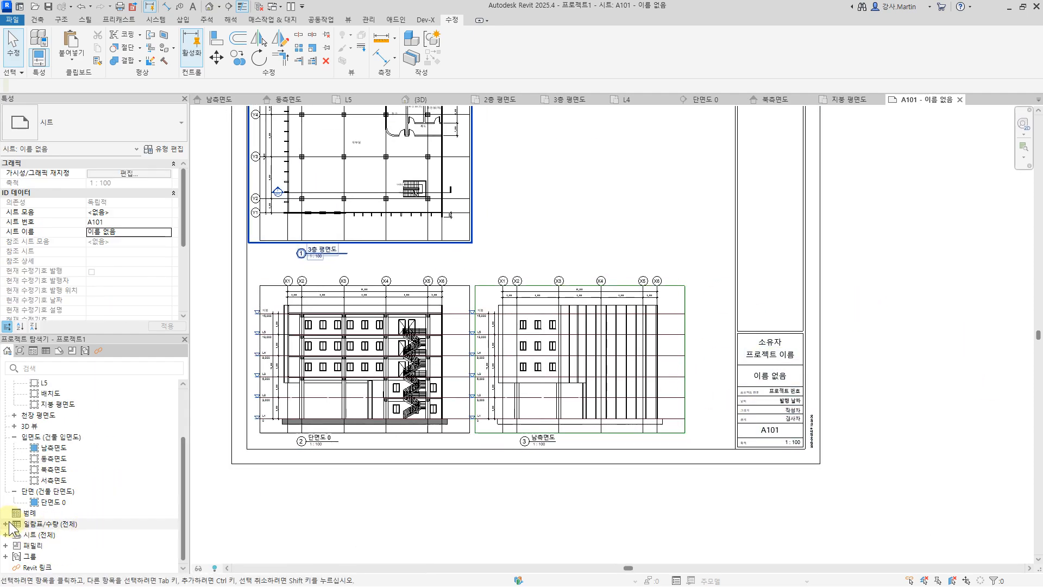
{"action": "left_click", "coordinate": [349, 20]}
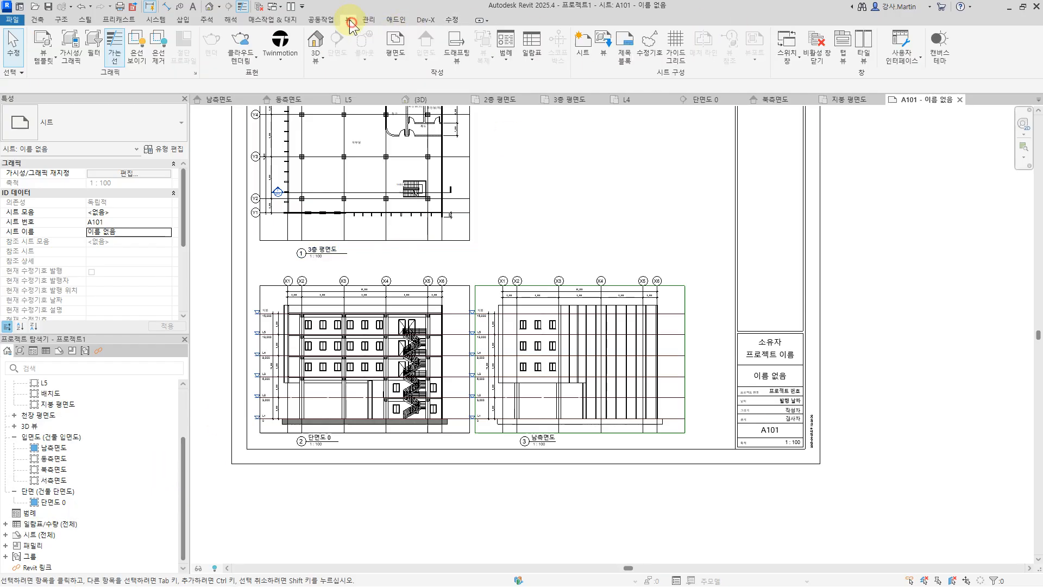
{"action": "left_click", "coordinate": [527, 57]}
{"action": "left_click", "coordinate": [553, 79]}
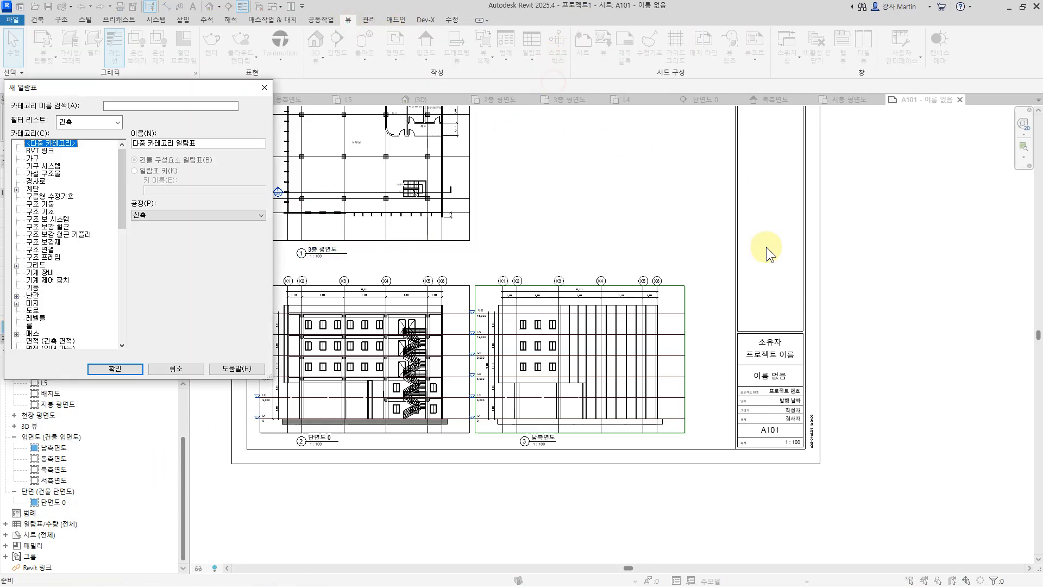
{"action": "scroll", "coordinate": [35, 315], "scroll_direction": "down", "scroll_amount": 1}
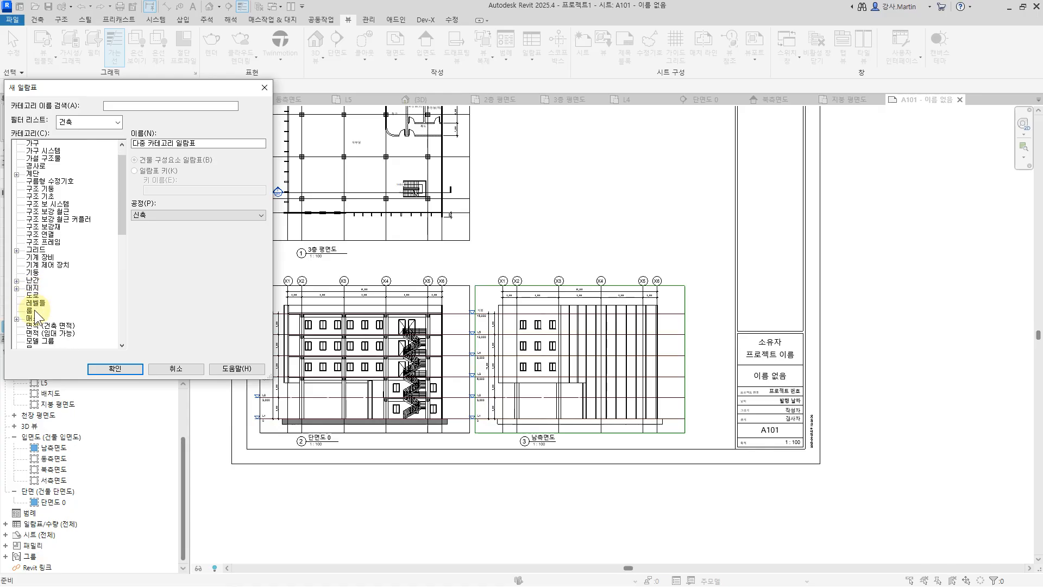
{"action": "left_click", "coordinate": [30, 310]}
{"action": "left_click", "coordinate": [115, 368]}
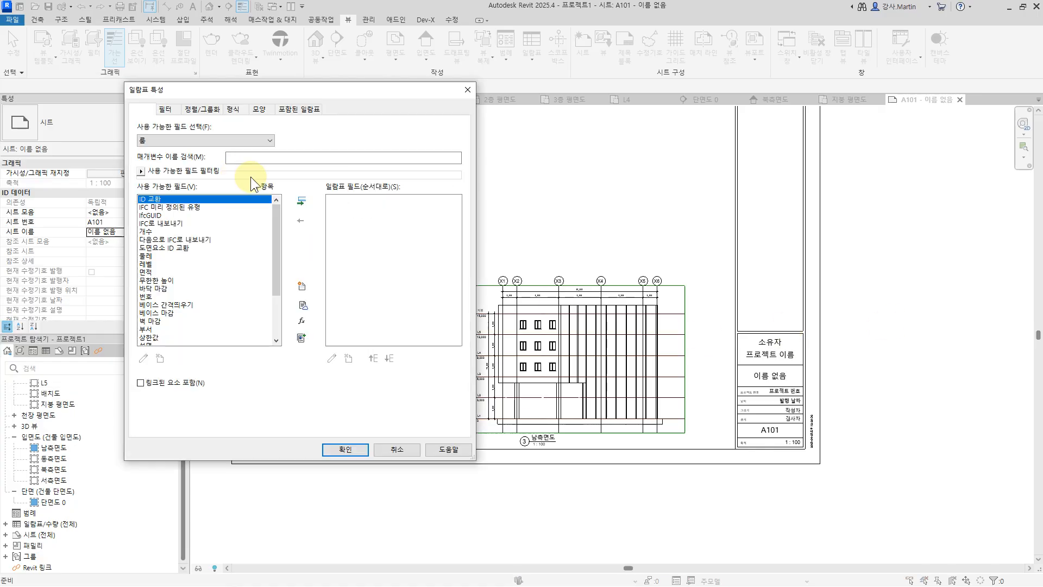
Step: Add the fields 레벨, 번호, 이름 and 면적, in that order, to the room schedule
{"action": "left_click_drag", "start_coordinate": [353, 90], "coordinate": [563, 96]}
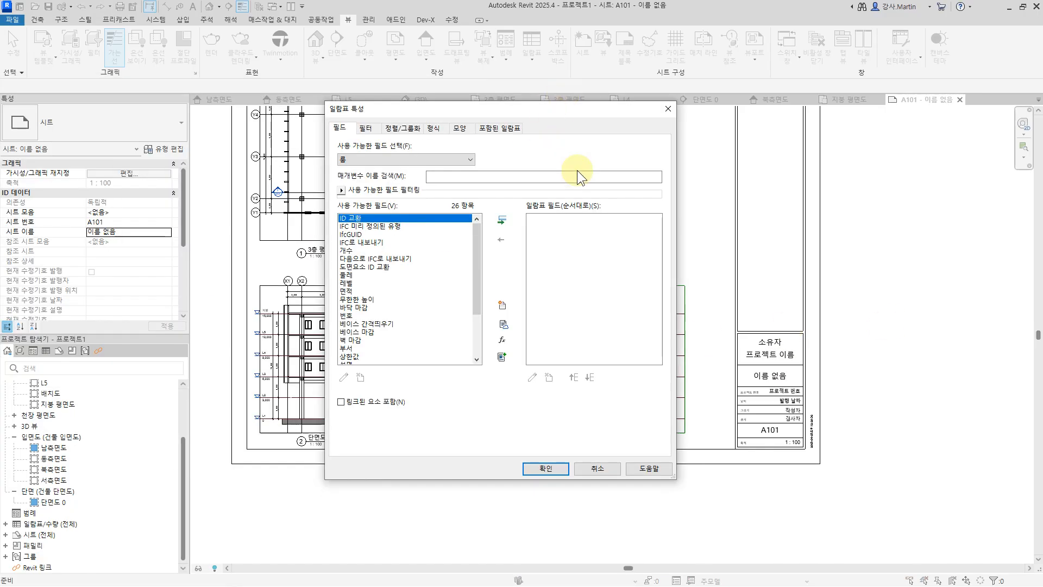
{"action": "left_click", "coordinate": [353, 280]}
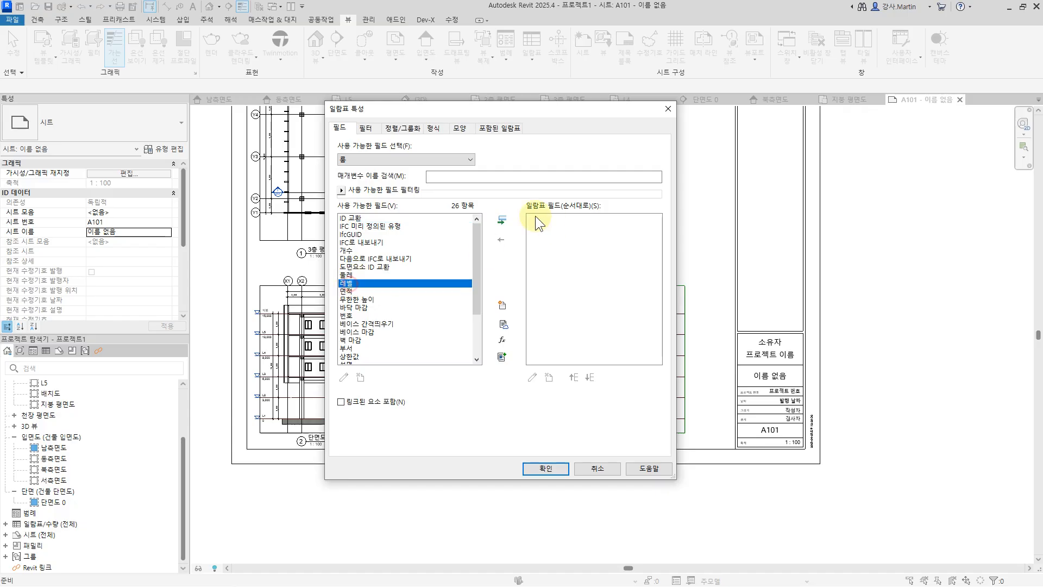
{"action": "left_click", "coordinate": [502, 222]}
{"action": "left_click", "coordinate": [348, 308]}
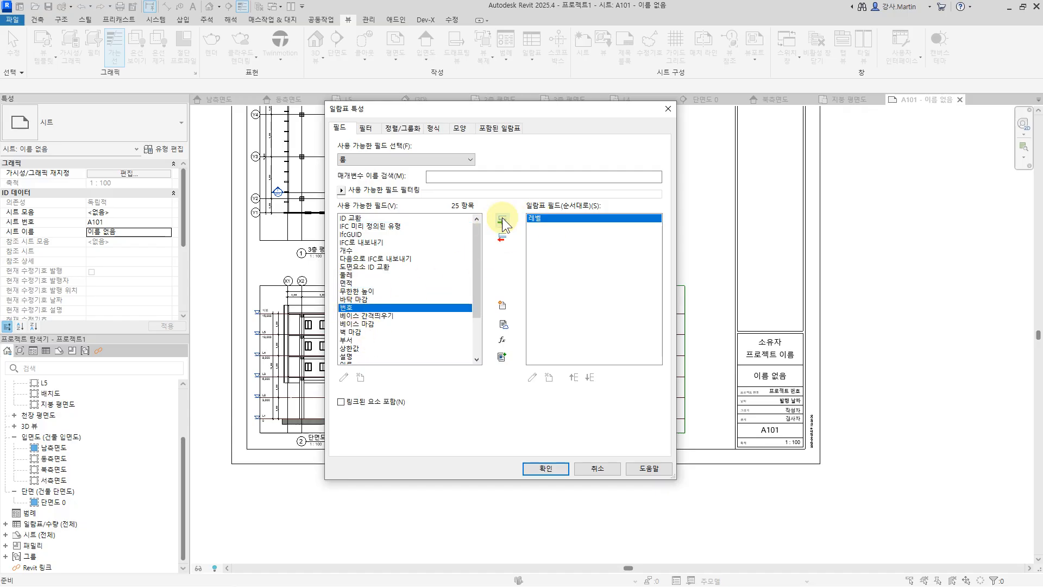
{"action": "left_click", "coordinate": [501, 220]}
{"action": "left_click", "coordinate": [347, 356]}
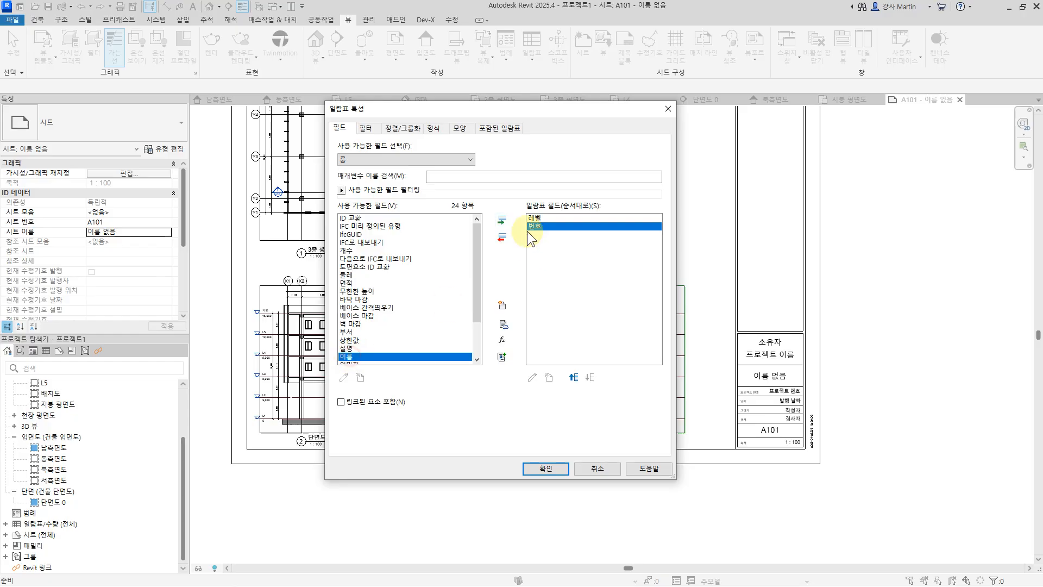
{"action": "left_click", "coordinate": [503, 222]}
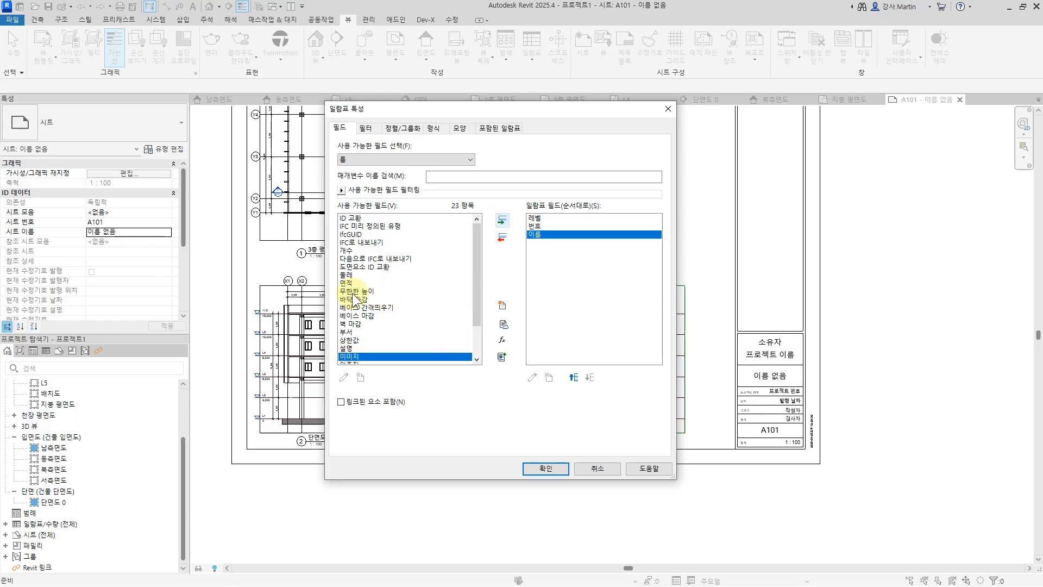
{"action": "left_click", "coordinate": [348, 282]}
{"action": "left_click", "coordinate": [499, 221]}
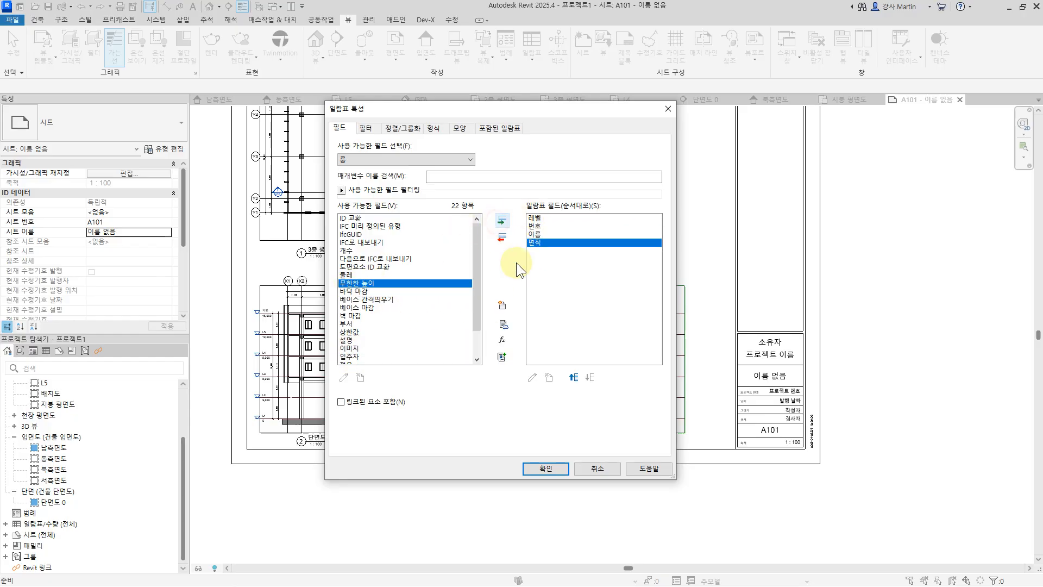
Step: Sort the room schedule by 레벨 with a header and a footer set to 합계만
{"action": "left_click", "coordinate": [401, 130]}
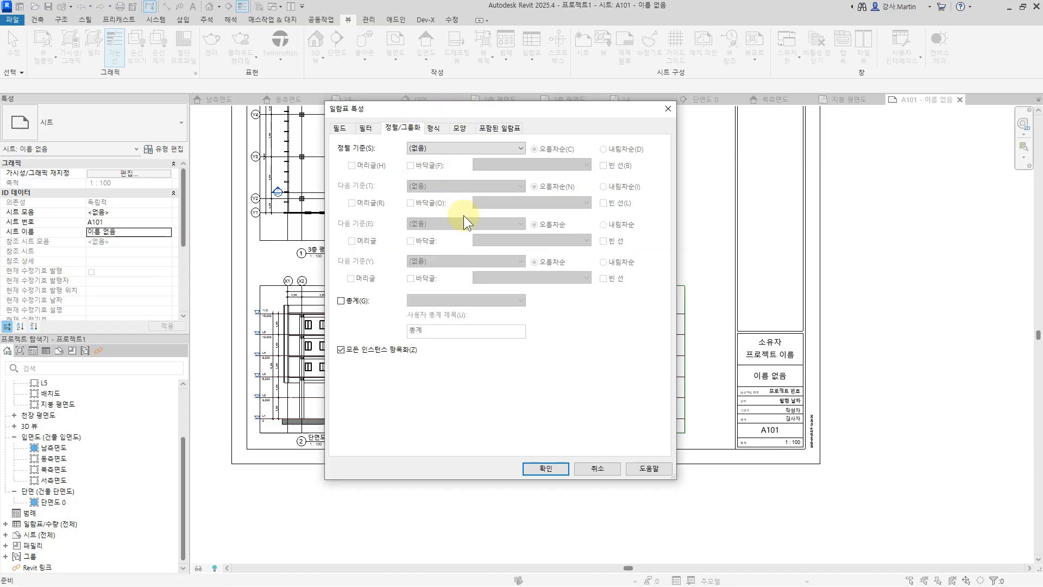
{"action": "left_click", "coordinate": [436, 152]}
{"action": "left_click", "coordinate": [432, 170]}
{"action": "left_click", "coordinate": [369, 167]}
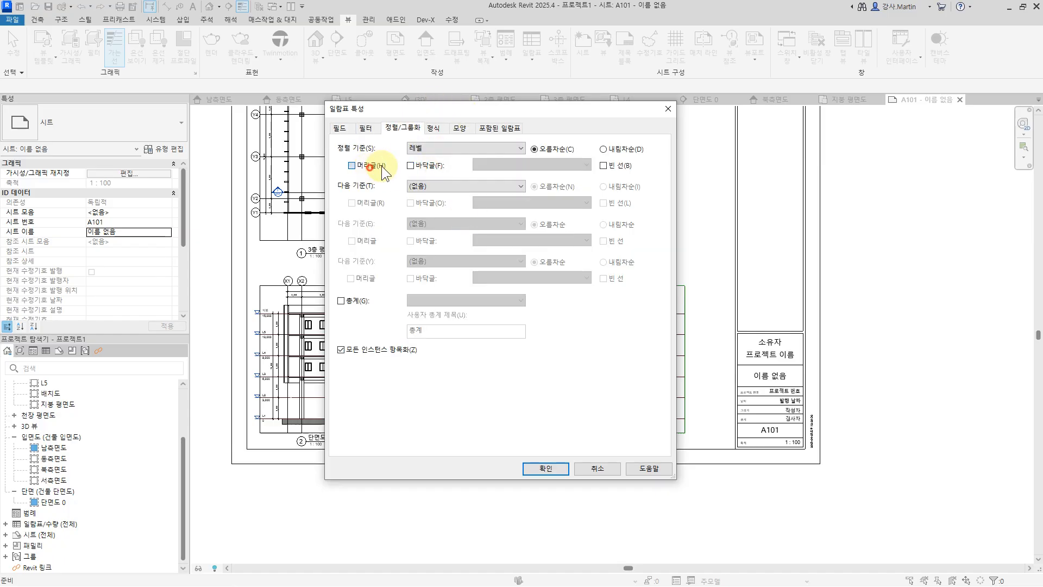
{"action": "left_click", "coordinate": [503, 165]}
{"action": "left_click", "coordinate": [497, 199]}
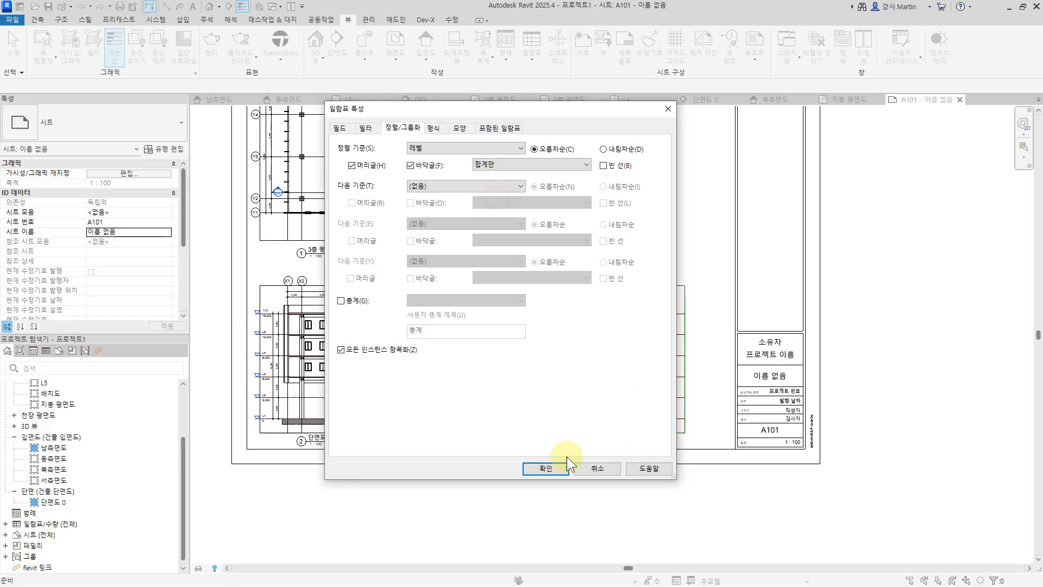
Step: Add 번호 as the second sort criterion and enable the grand total with 합계만
{"action": "left_click", "coordinate": [456, 186]}
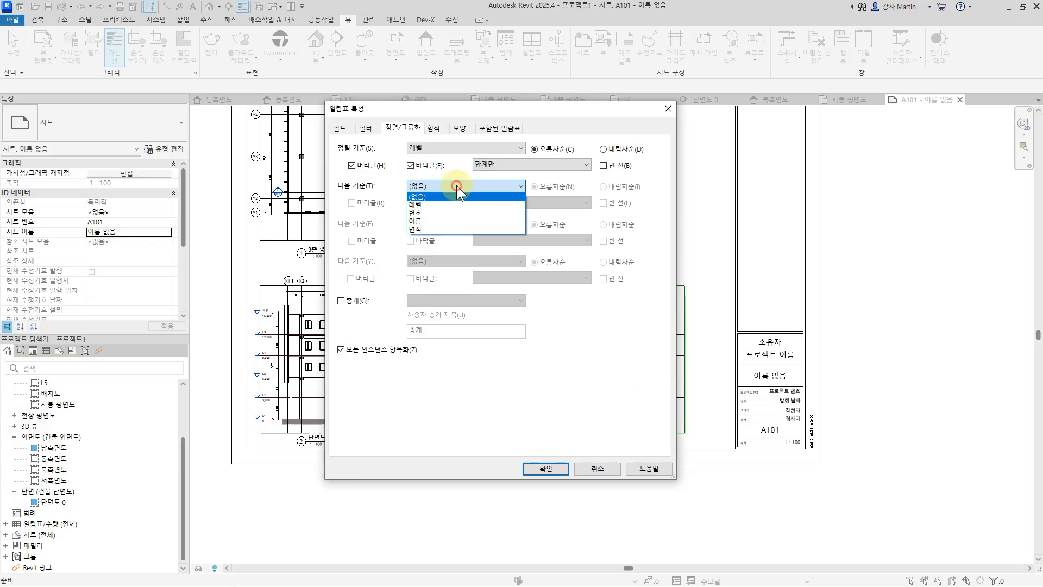
{"action": "left_click", "coordinate": [439, 209]}
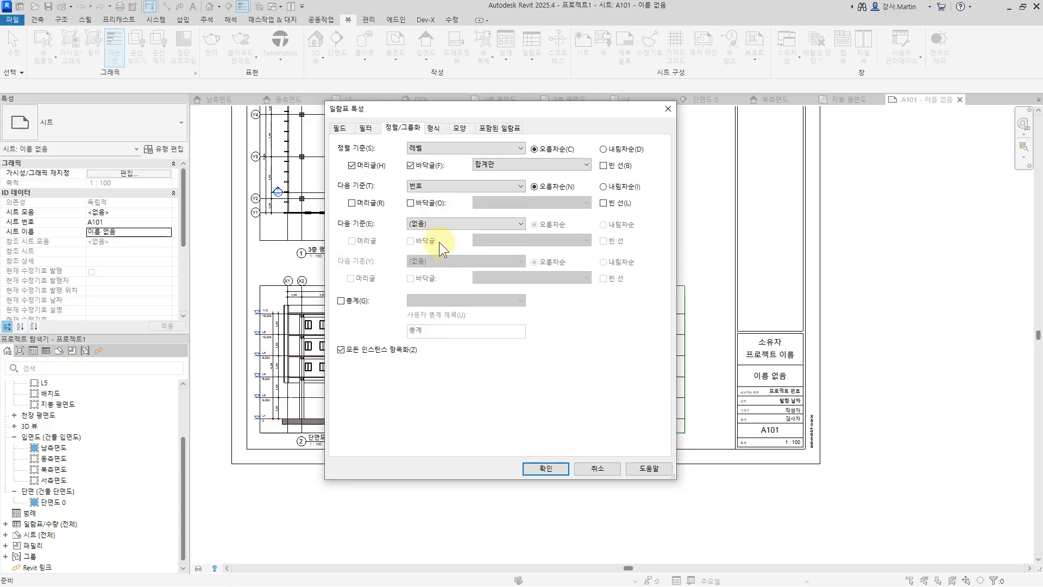
{"action": "left_click", "coordinate": [356, 306]}
{"action": "left_click", "coordinate": [443, 301]}
{"action": "left_click", "coordinate": [444, 334]}
{"action": "left_click", "coordinate": [540, 379]}
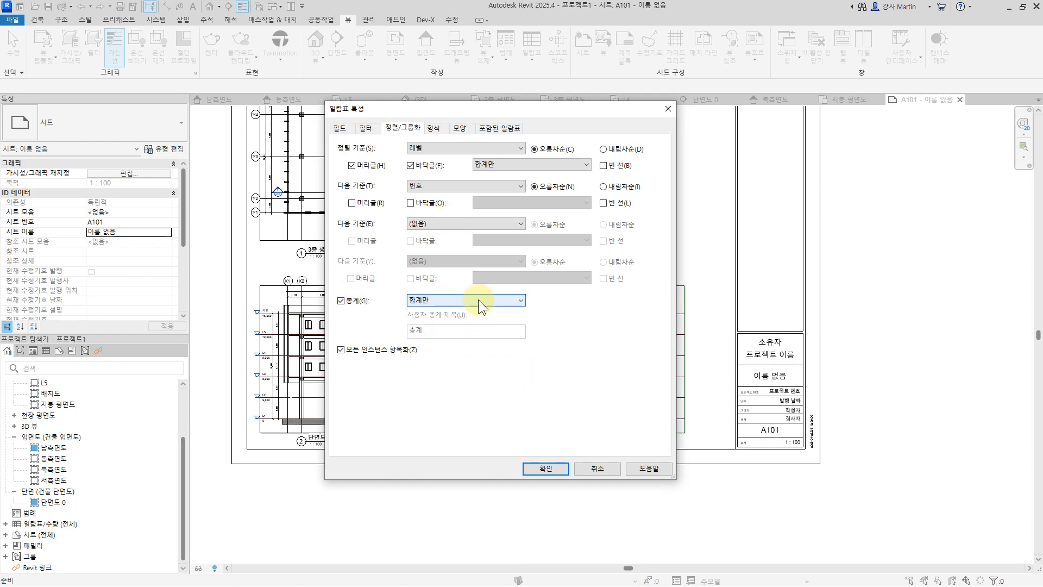
Step: Hide the 레벨 field and centre-align the 번호, 이름 and 면적 fields
{"action": "left_click", "coordinate": [437, 129]}
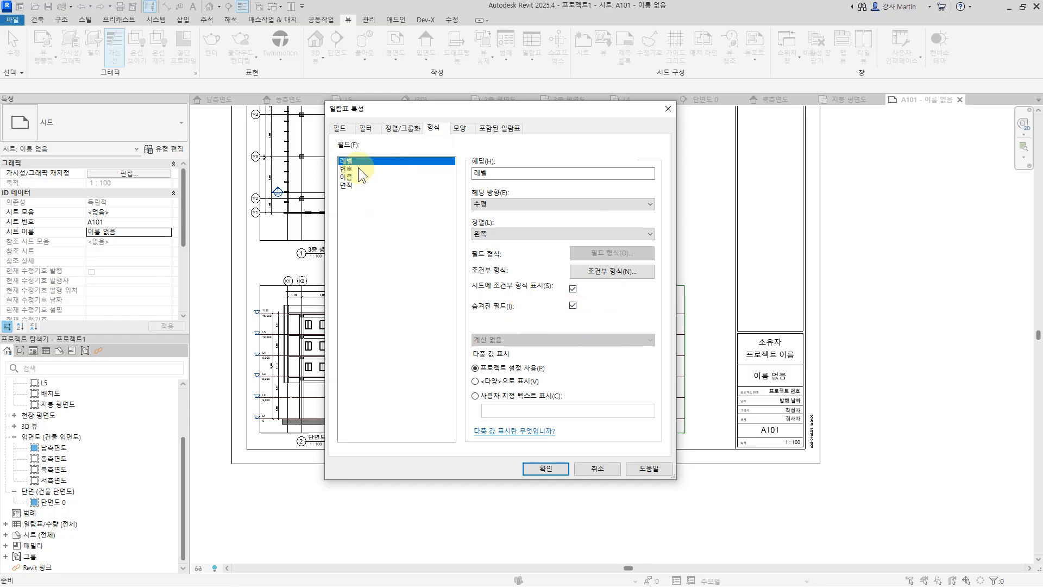
{"action": "left_click_drag", "start_coordinate": [357, 169], "coordinate": [370, 188]}
{"action": "left_click", "coordinate": [517, 233]}
{"action": "left_click", "coordinate": [493, 254]}
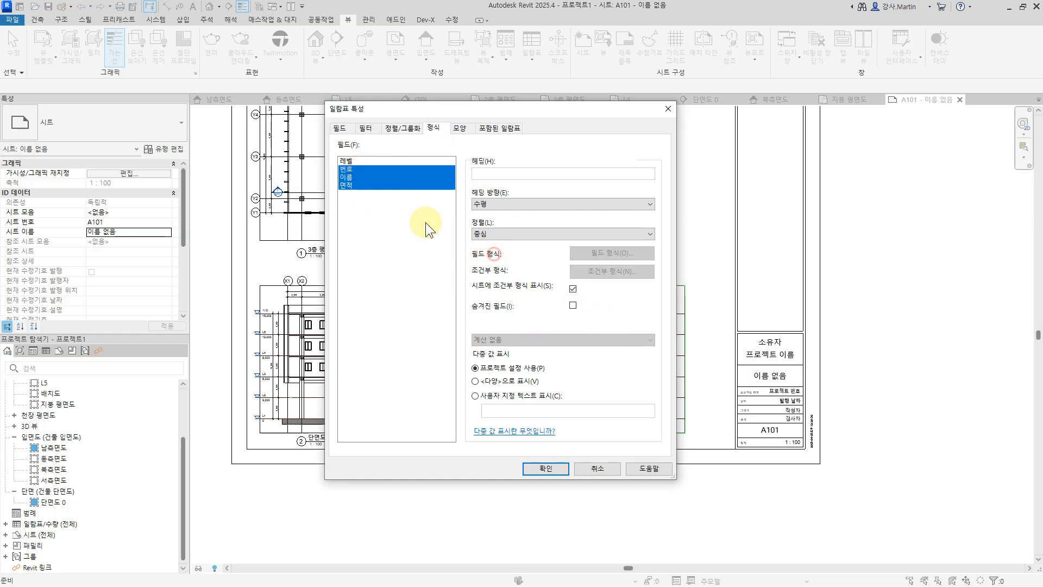
Step: Right-align the 면적 field, set it to calculate totals, and generate the room schedule
{"action": "left_click", "coordinate": [351, 185]}
{"action": "left_click", "coordinate": [530, 233]}
{"action": "left_click", "coordinate": [501, 259]}
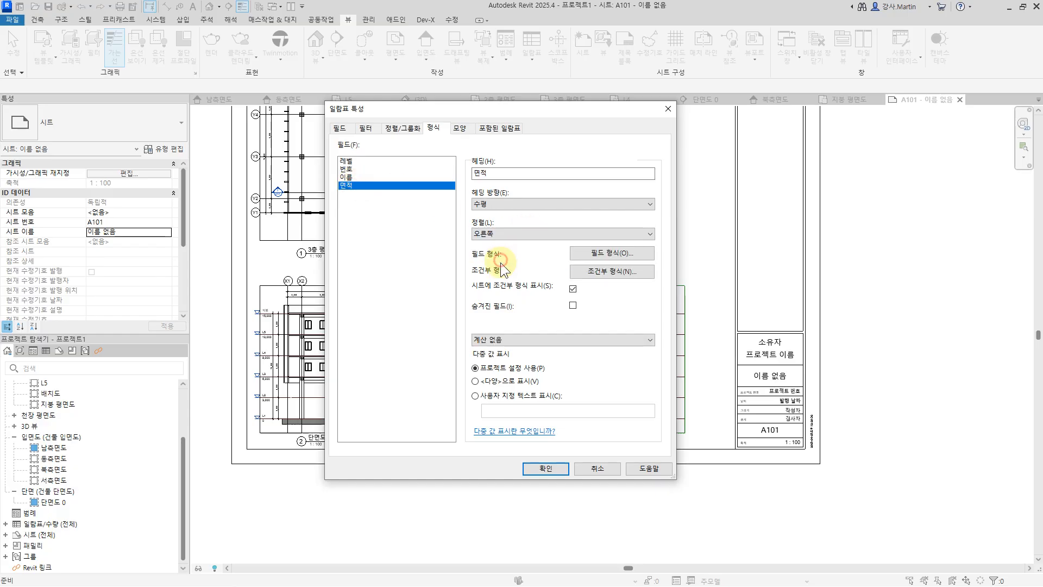
{"action": "left_click", "coordinate": [519, 339]}
{"action": "left_click", "coordinate": [516, 358]}
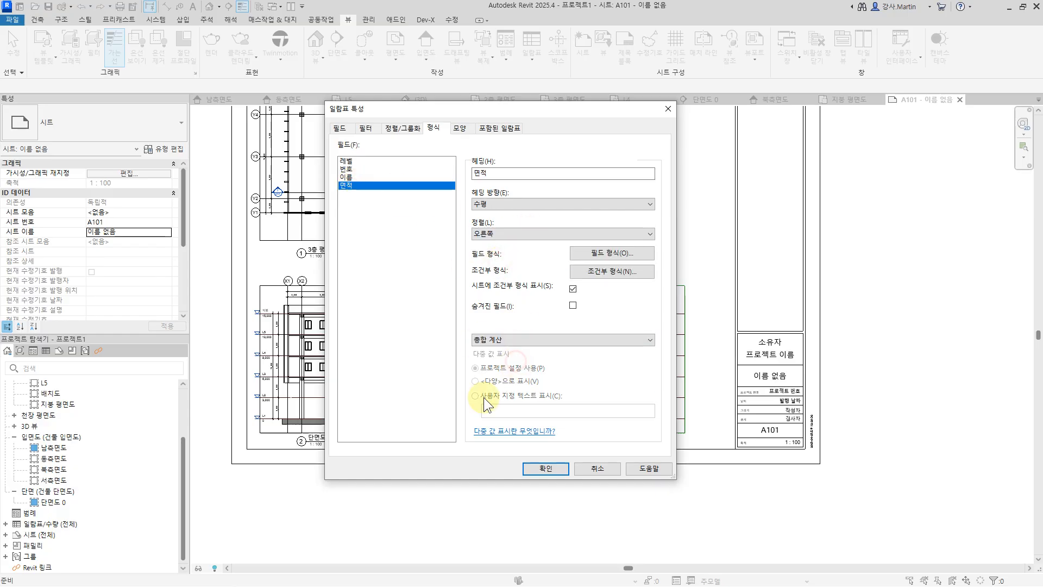
{"action": "left_click", "coordinate": [545, 468]}
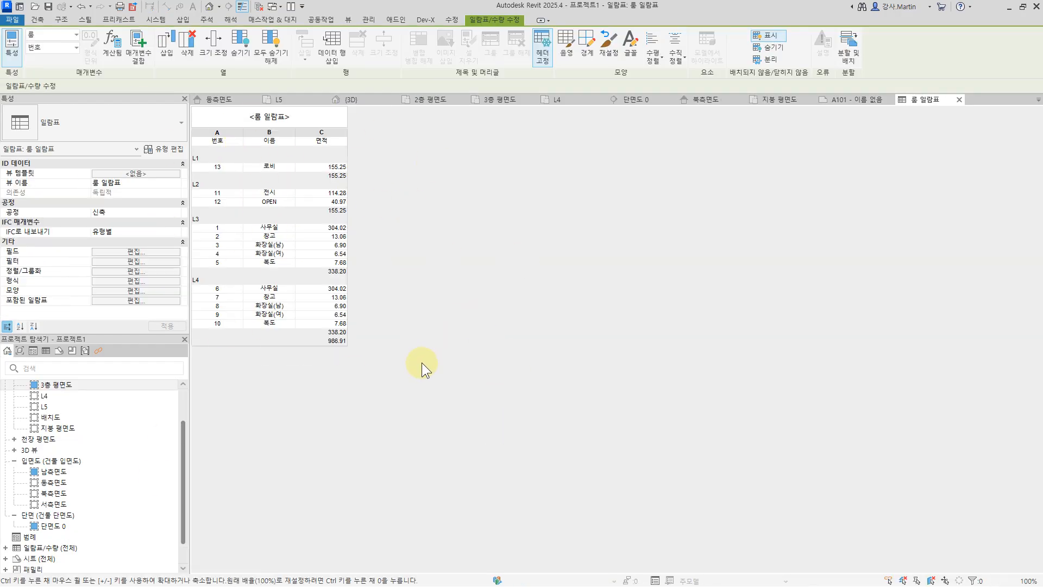
Step: Set the schedule's grand total to 제목 및 합계, rename the area column heading to 면적(M2), and close the schedule
{"action": "left_click", "coordinate": [151, 271]}
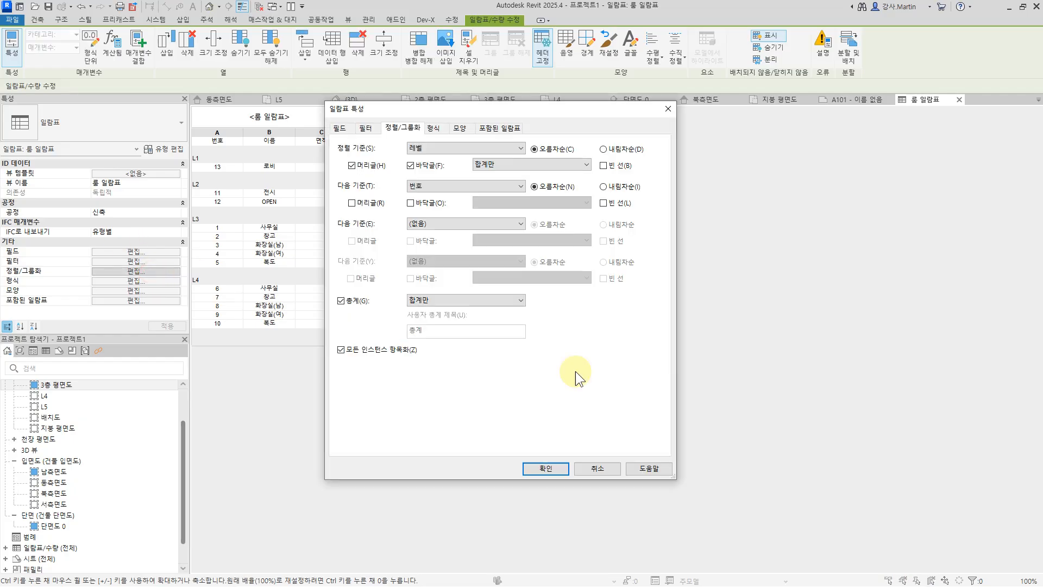
{"action": "left_click", "coordinate": [418, 300]}
{"action": "left_click", "coordinate": [425, 319]}
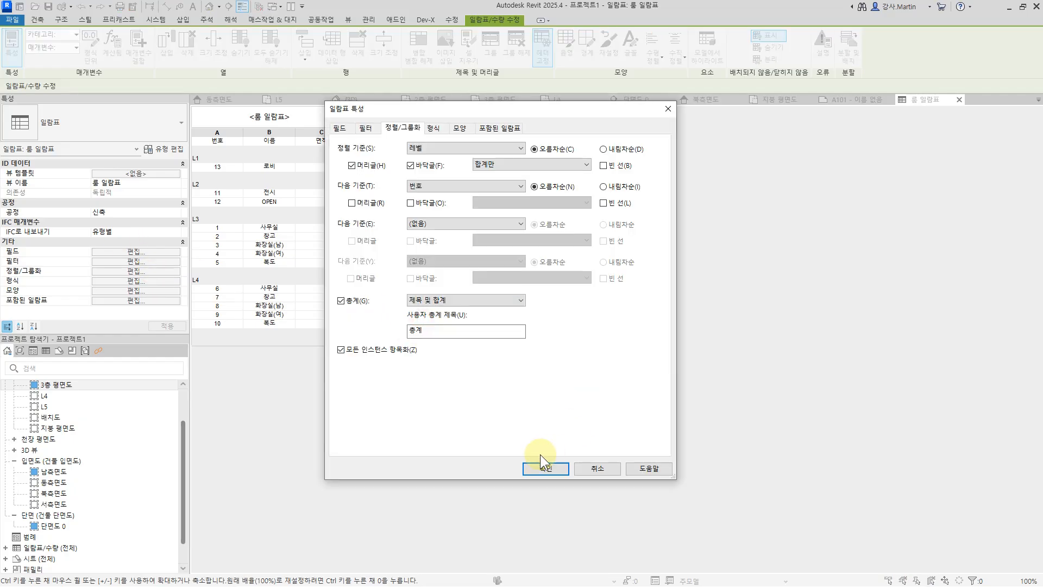
{"action": "left_click", "coordinate": [539, 466]}
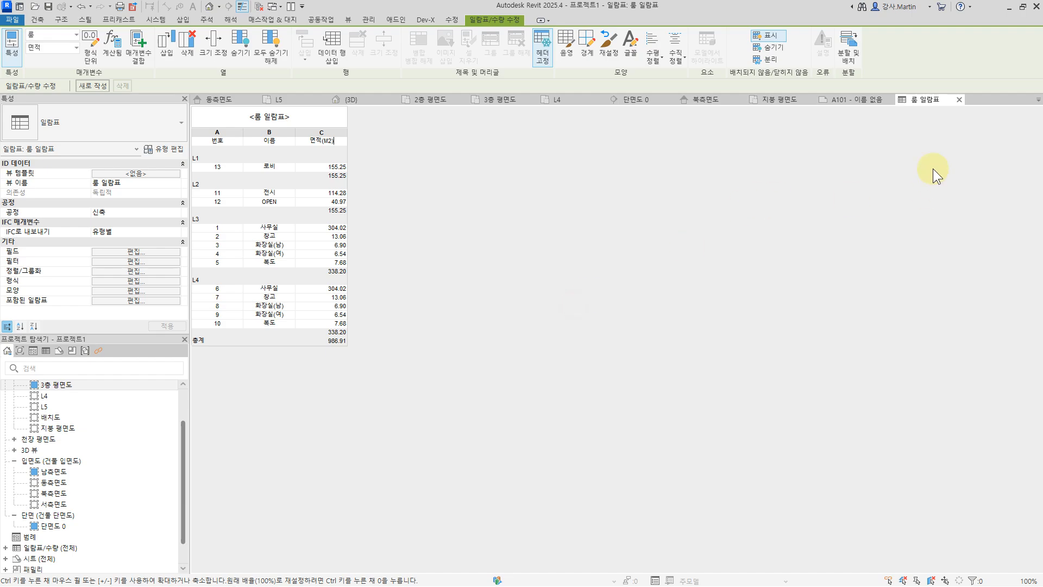
{"action": "left_click", "coordinate": [959, 100]}
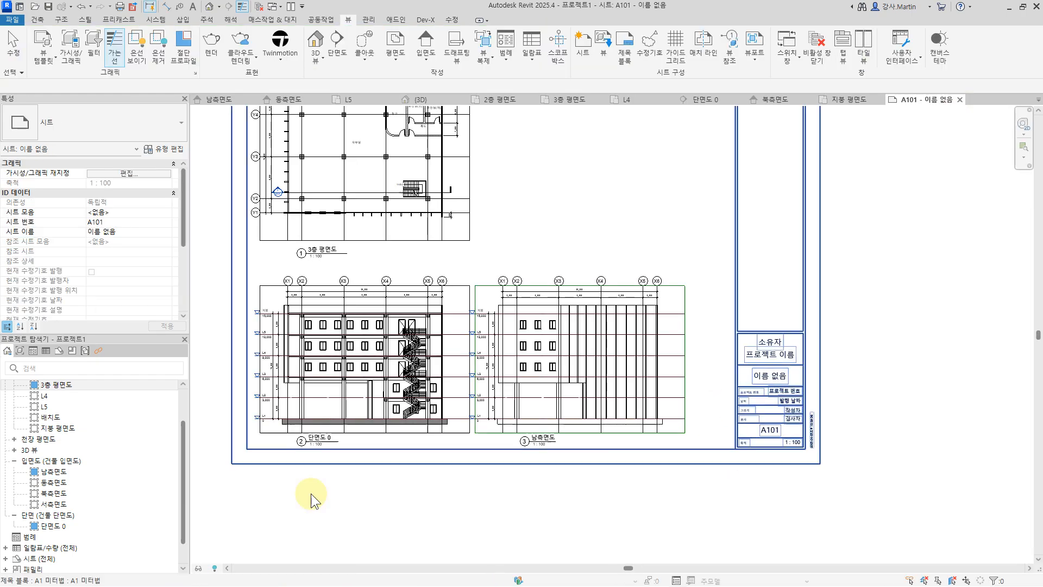
Step: Place the 룸 일람표 schedule on sheet A101 between the 남측면도 viewport and the title block
{"action": "scroll", "coordinate": [54, 478], "scroll_direction": "down", "scroll_amount": 2}
{"action": "left_click", "coordinate": [33, 523]}
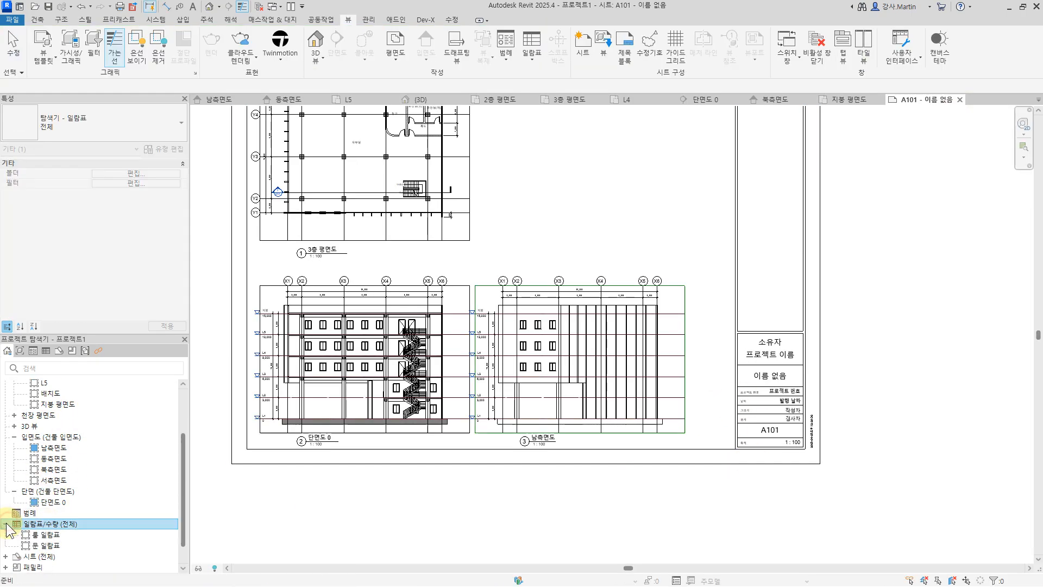
{"action": "left_click", "coordinate": [6, 525]}
{"action": "left_click_drag", "start_coordinate": [42, 545], "coordinate": [597, 491]}
{"action": "left_click_drag", "start_coordinate": [699, 371], "coordinate": [704, 373]}
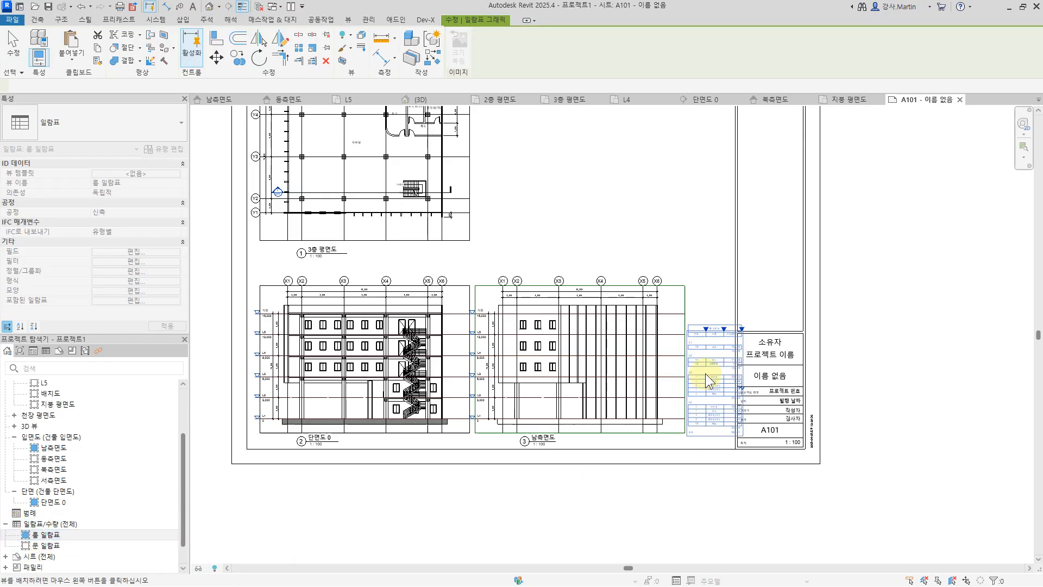
{"action": "left_click", "coordinate": [703, 346]}
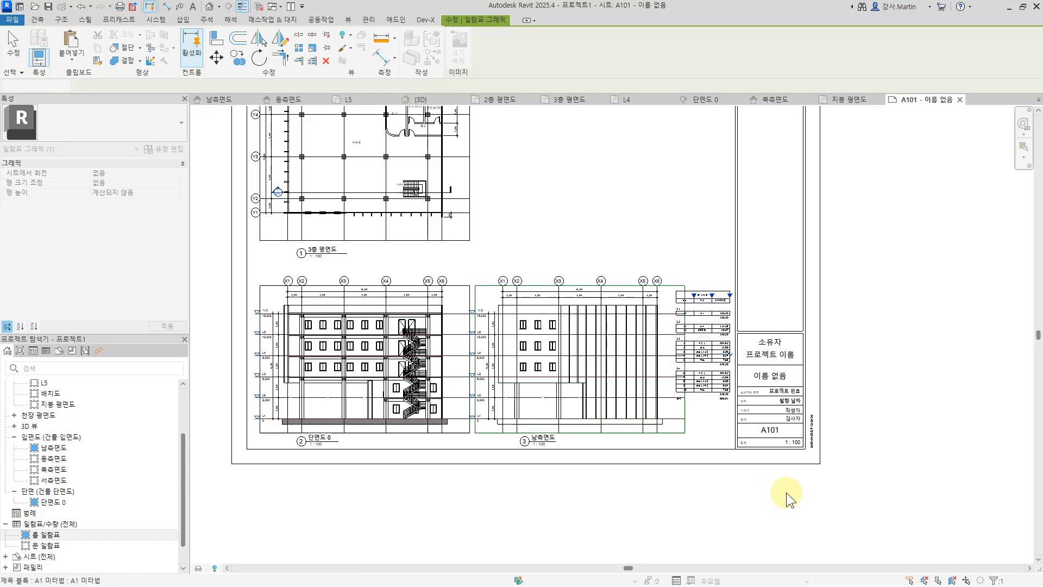
{"action": "scroll", "coordinate": [741, 357], "scroll_direction": "up", "scroll_amount": 5}
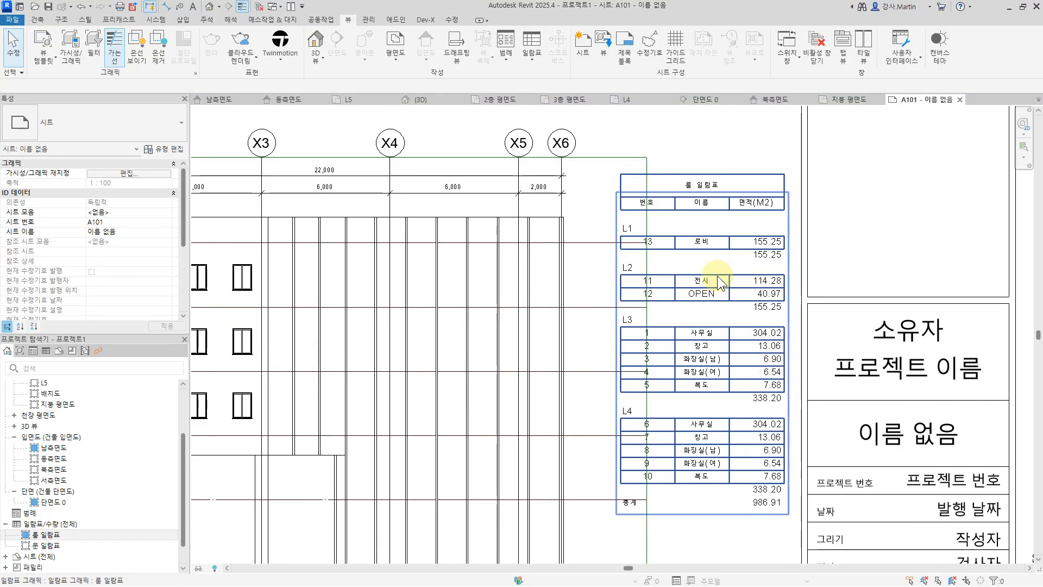
Step: Open the L5 floor plan and check whether it contains any rooms
{"action": "scroll", "coordinate": [671, 434], "scroll_direction": "down", "scroll_amount": 3}
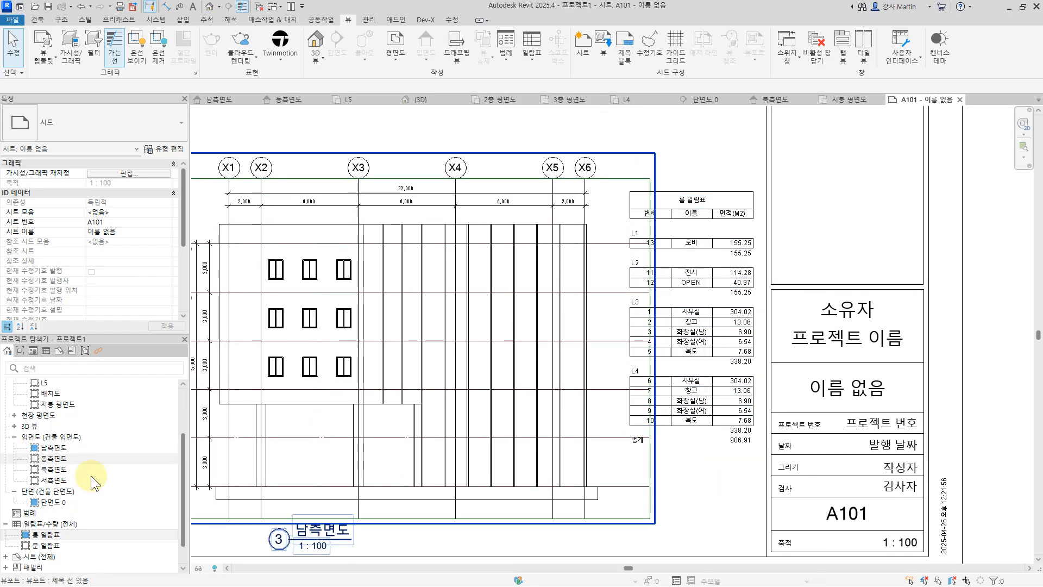
{"action": "scroll", "coordinate": [78, 408], "scroll_direction": "up", "scroll_amount": 2}
{"action": "double_click", "coordinate": [48, 406]}
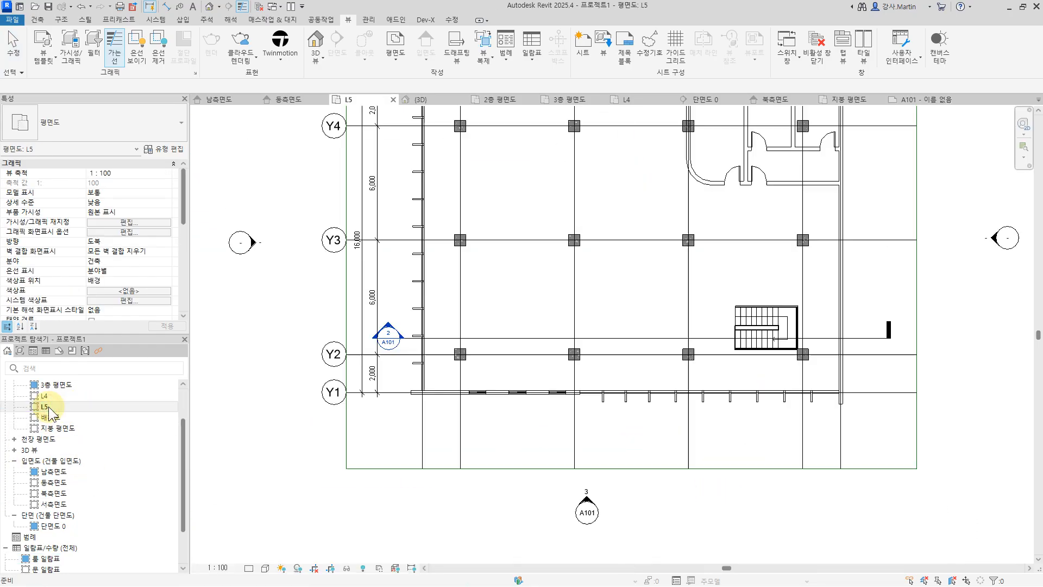
{"action": "left_click_drag", "start_coordinate": [890, 217], "coordinate": [762, 168]}
{"action": "left_click", "coordinate": [952, 341]}
{"action": "middle_click_drag", "start_coordinate": [965, 341], "coordinate": [911, 445]}
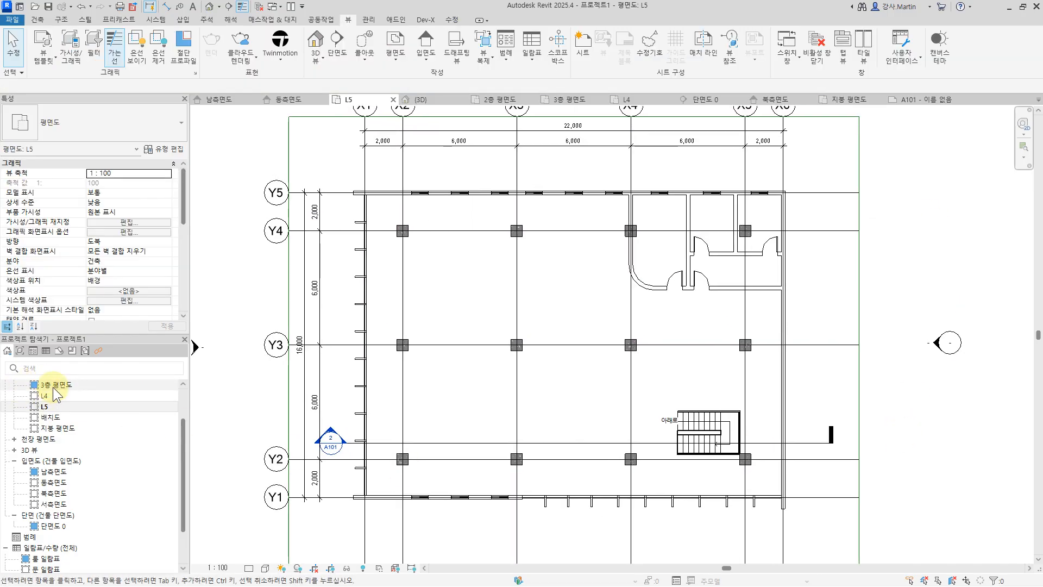
Step: Copy all rooms visible in the 3층 평면도 view and paste them aligned to level L5
{"action": "double_click", "coordinate": [52, 384]}
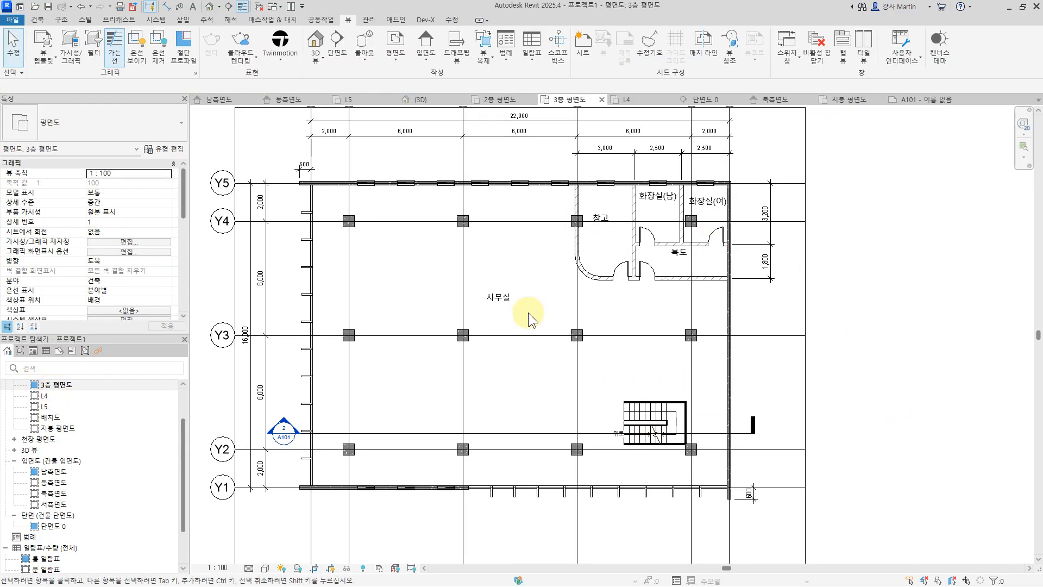
{"action": "left_click", "coordinate": [510, 324]}
{"action": "right_click", "coordinate": [511, 323]}
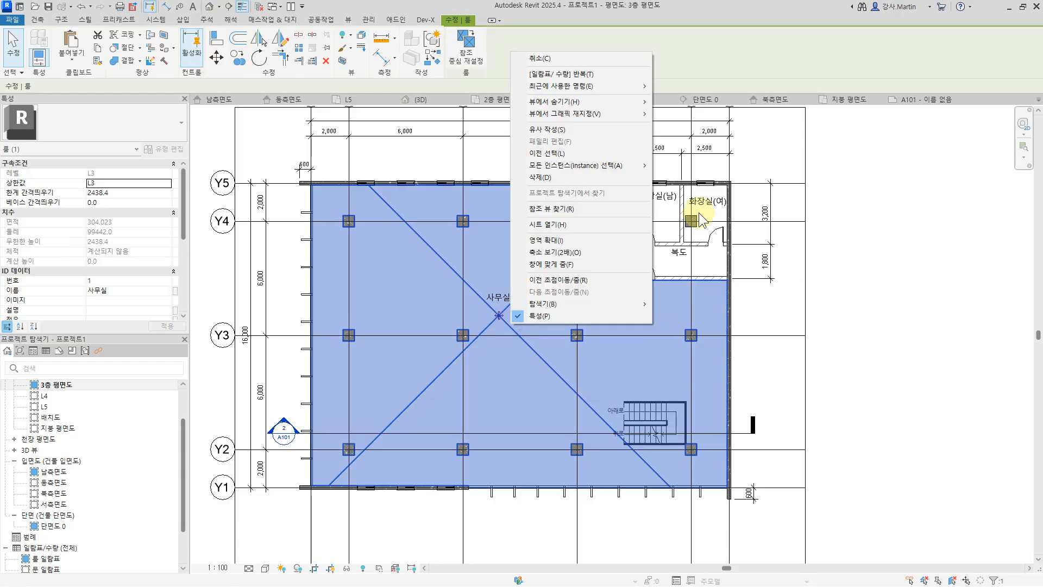
{"action": "mouse_move", "coordinate": [630, 165]}
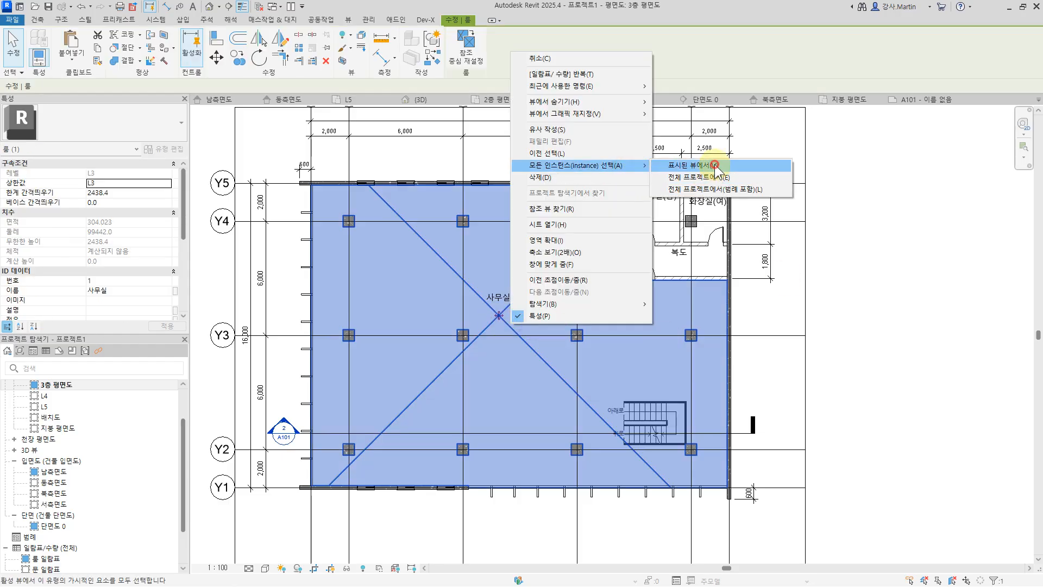
{"action": "left_click", "coordinate": [715, 167]}
{"action": "left_click", "coordinate": [98, 48]}
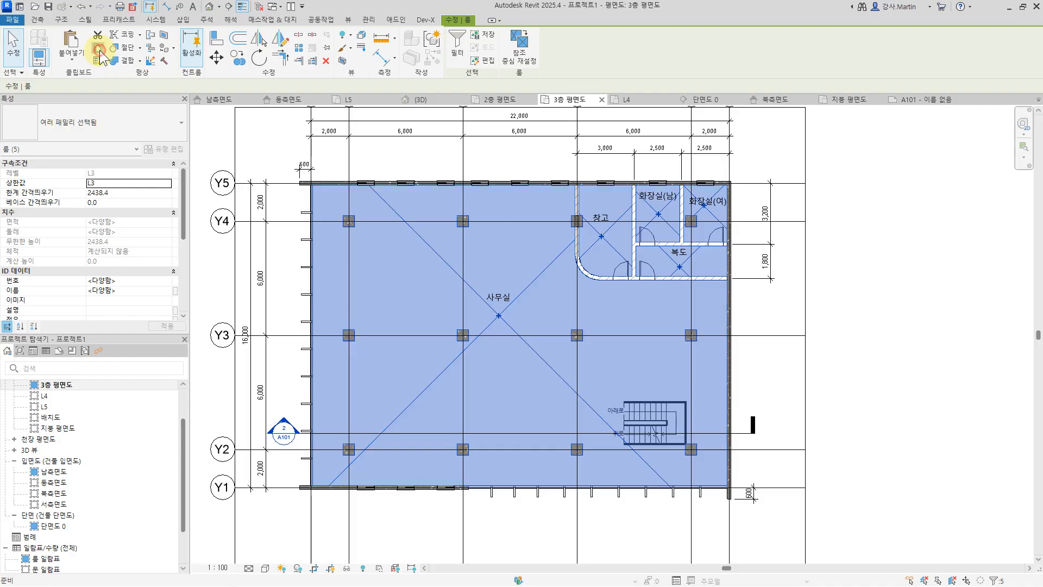
{"action": "left_click", "coordinate": [66, 61]}
{"action": "left_click", "coordinate": [115, 108]}
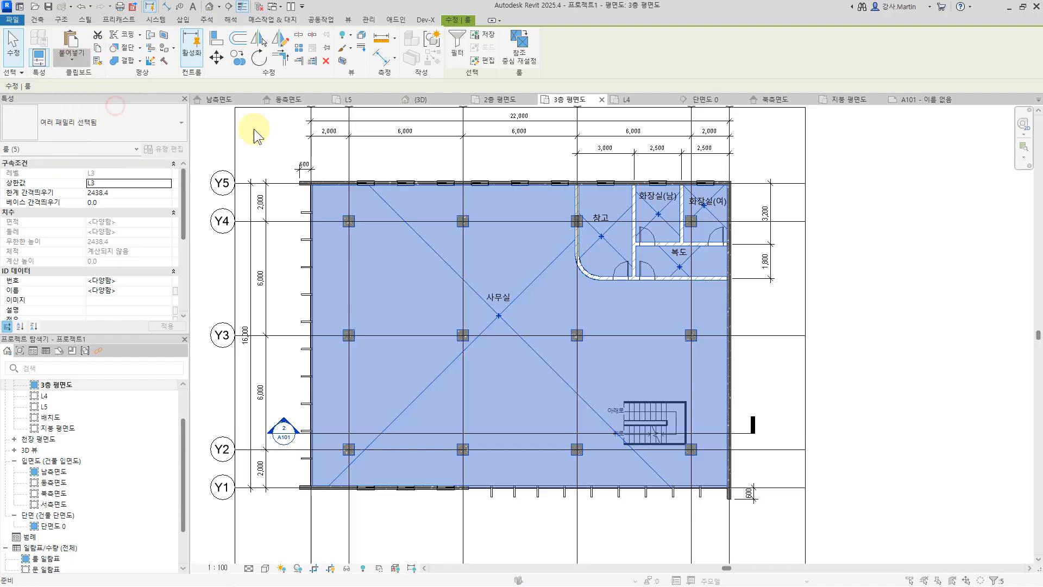
{"action": "left_click", "coordinate": [447, 260]}
{"action": "left_click", "coordinate": [511, 374]}
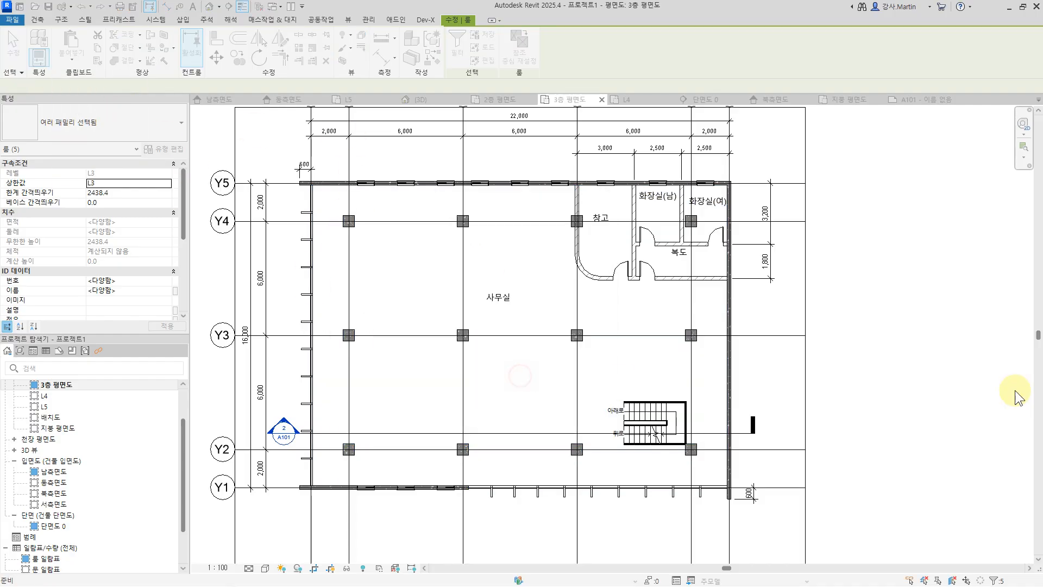
{"action": "left_click", "coordinate": [880, 250]}
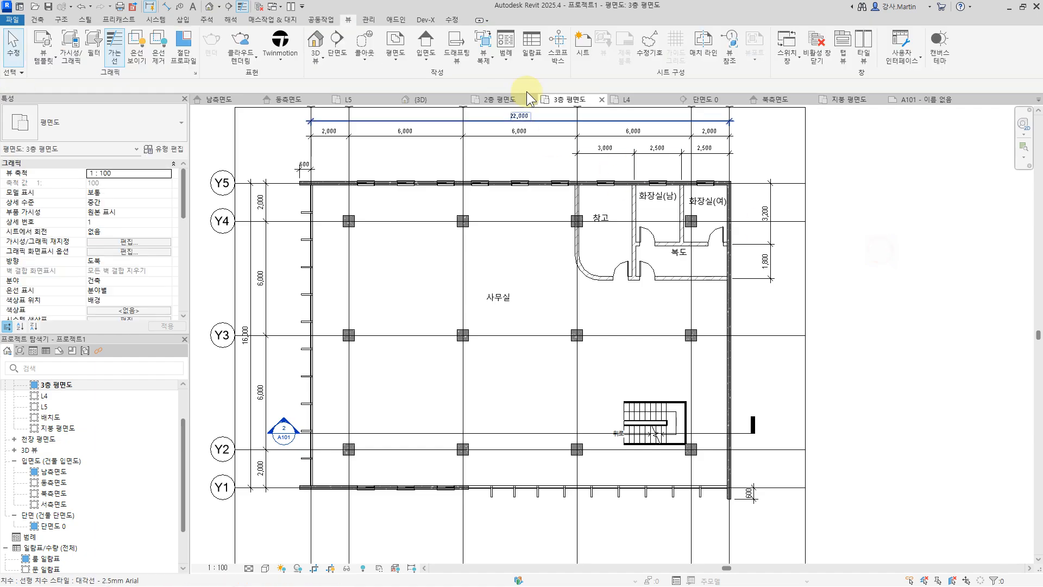
Step: Return to sheet A101 and review the room schedule and the remaining space on the sheet
{"action": "left_click", "coordinate": [937, 100]}
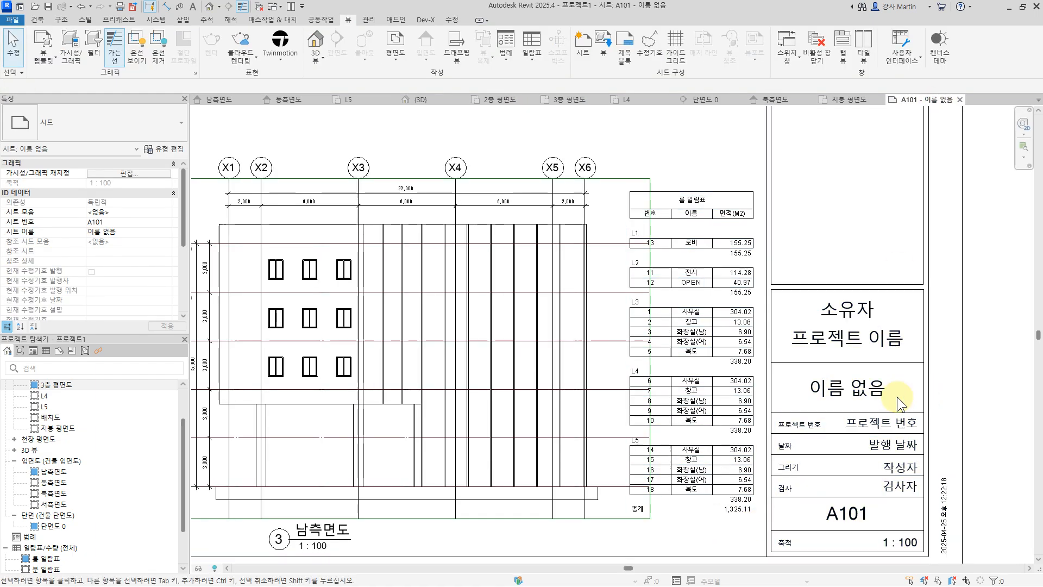
{"action": "scroll", "coordinate": [727, 296], "scroll_direction": "down", "scroll_amount": 2}
{"action": "scroll", "coordinate": [738, 321], "scroll_direction": "down", "scroll_amount": 3}
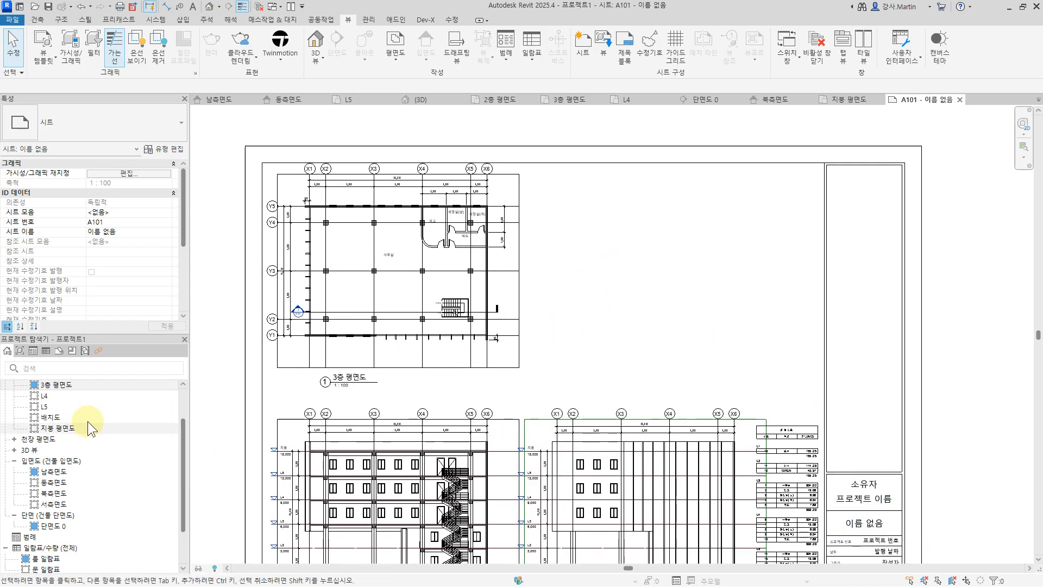
Step: In 1층 평면도, place a perspective camera outside the building's lower-left corner and aim it at the middle of the plan
{"action": "scroll", "coordinate": [87, 427], "scroll_direction": "up", "scroll_amount": 3}
{"action": "double_click", "coordinate": [55, 405]}
{"action": "scroll", "coordinate": [470, 318], "scroll_direction": "down", "scroll_amount": 4}
{"action": "scroll", "coordinate": [543, 308], "scroll_direction": "up", "scroll_amount": 1}
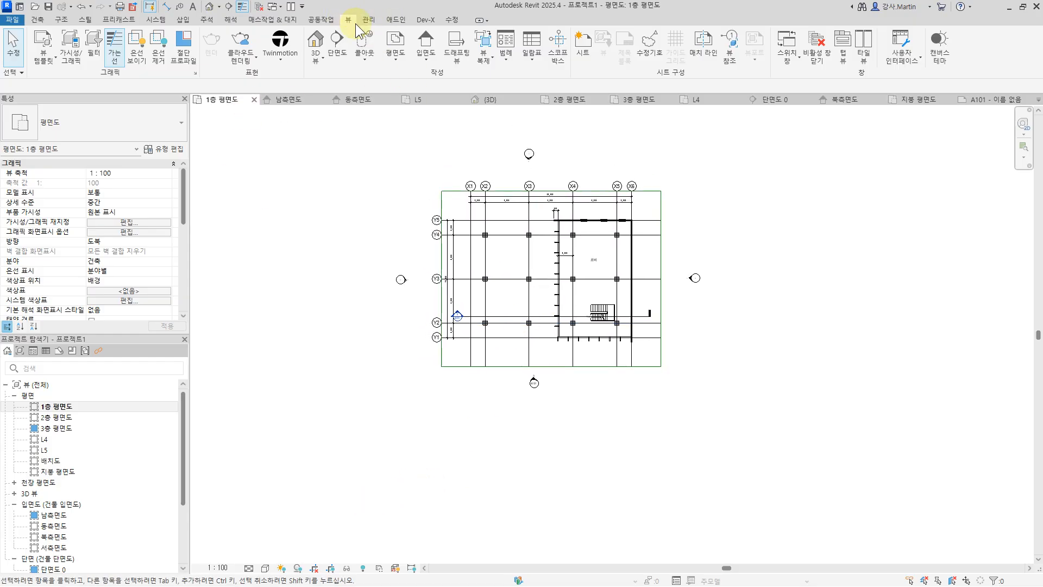
{"action": "left_click", "coordinate": [320, 59]}
{"action": "left_click", "coordinate": [337, 106]}
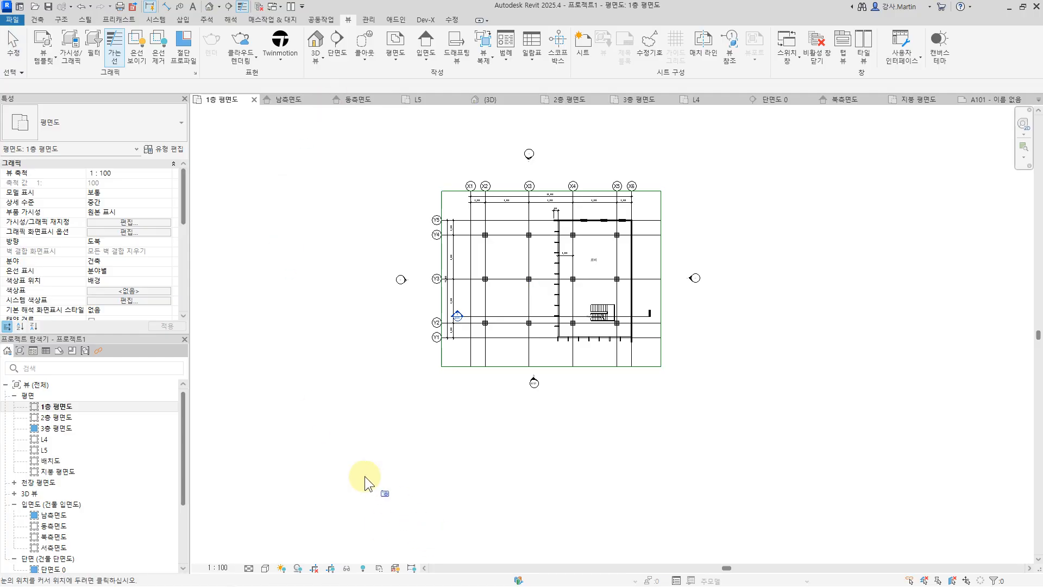
{"action": "left_click", "coordinate": [302, 450]}
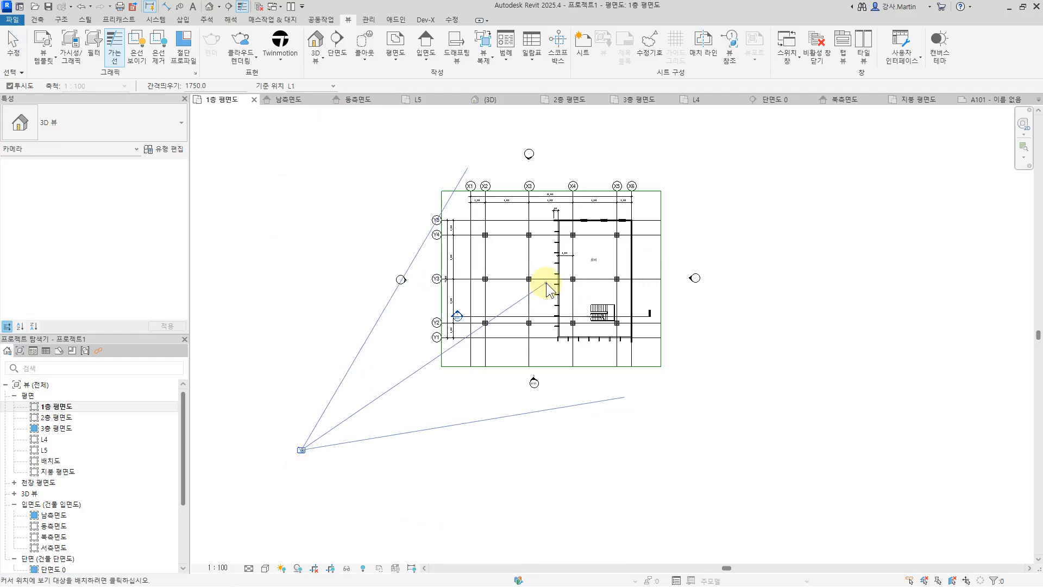
{"action": "left_click", "coordinate": [543, 281]}
Step: Move the perspective camera closer to the building's corner with the steering wheel and adjust its viewing position
{"action": "scroll", "coordinate": [823, 343], "scroll_direction": "down", "scroll_amount": 4}
{"action": "middle_click_drag", "start_coordinate": [847, 345], "coordinate": [732, 388]}
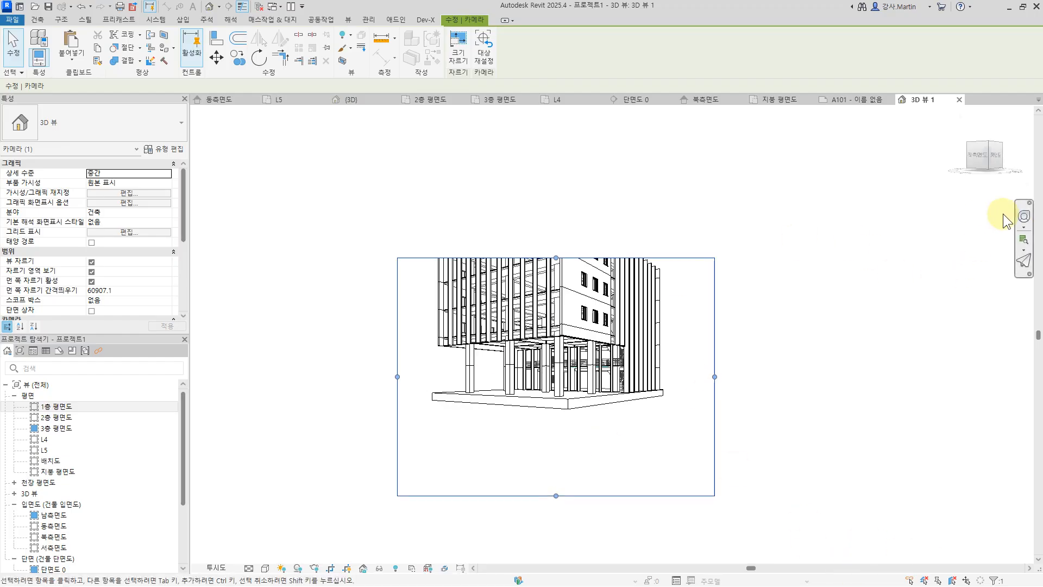
{"action": "left_click", "coordinate": [1024, 216]}
{"action": "left_click_drag", "start_coordinate": [868, 220], "coordinate": [873, 222]}
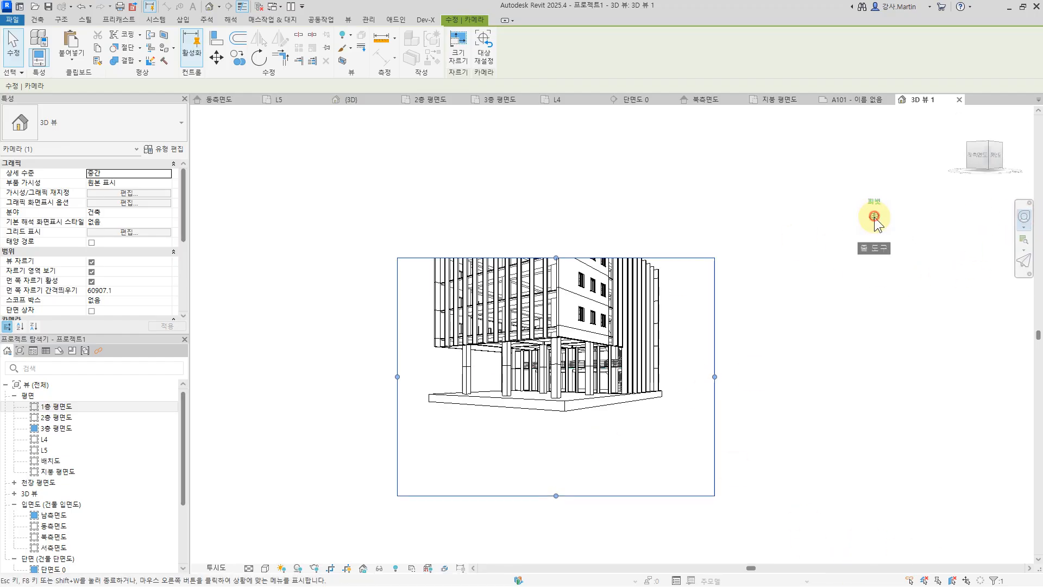
{"action": "left_click_drag", "start_coordinate": [569, 403], "coordinate": [567, 355]}
{"action": "left_click_drag", "start_coordinate": [565, 455], "coordinate": [570, 492]}
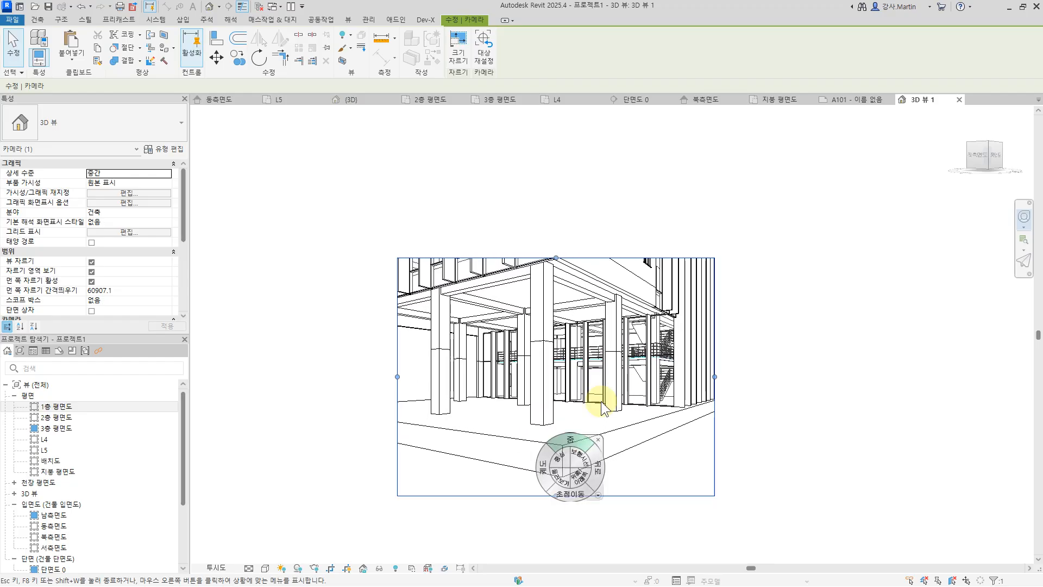
{"action": "left_click_drag", "start_coordinate": [601, 428], "coordinate": [637, 474]}
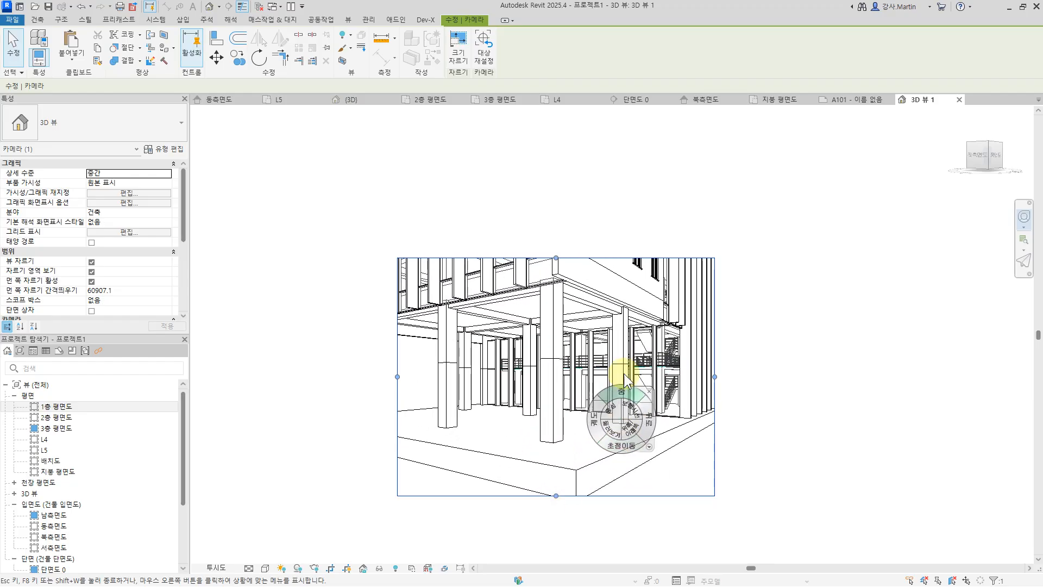
{"action": "key", "text": "Escape"}
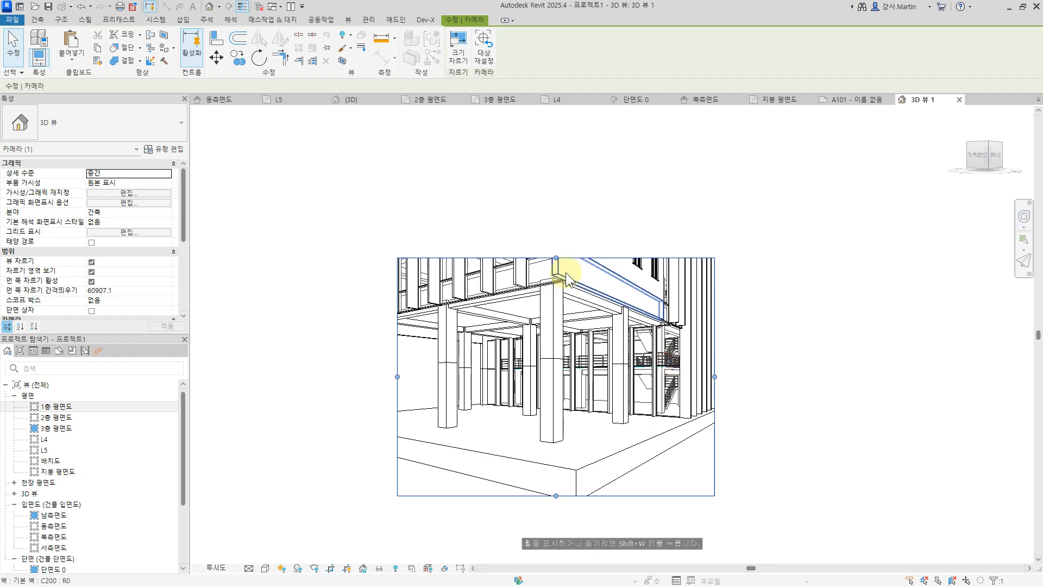
Step: Resize the perspective view's crop region so the entire building is framed with a small margin on every side
{"action": "left_click_drag", "start_coordinate": [555, 258], "coordinate": [625, 211]}
{"action": "left_click_drag", "start_coordinate": [585, 298], "coordinate": [591, 112]}
{"action": "left_click_drag", "start_coordinate": [678, 295], "coordinate": [711, 295]}
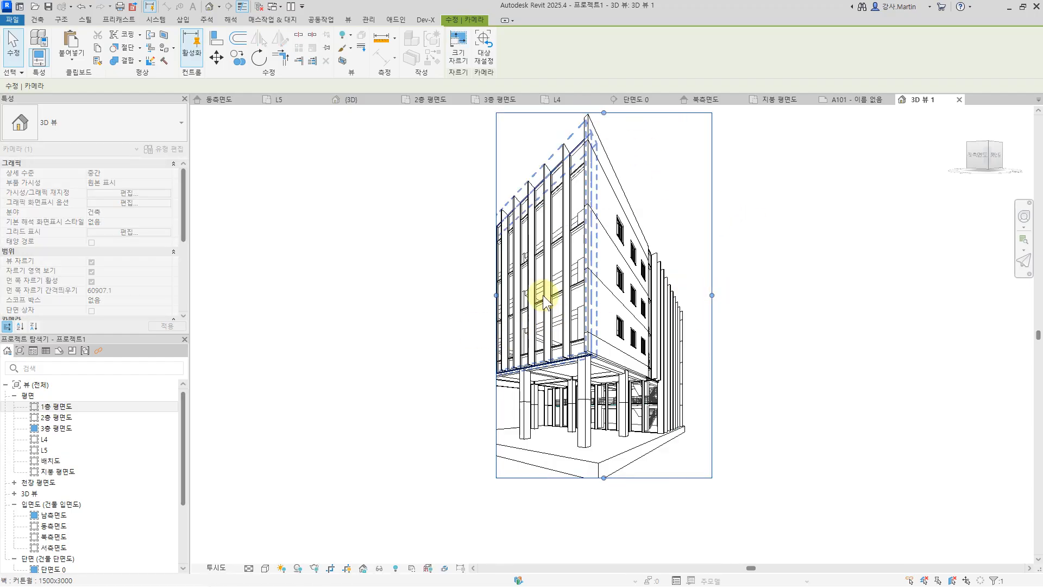
{"action": "left_click_drag", "start_coordinate": [496, 295], "coordinate": [429, 296]}
{"action": "left_click_drag", "start_coordinate": [710, 296], "coordinate": [696, 296]}
{"action": "scroll", "coordinate": [739, 379], "scroll_direction": "down", "scroll_amount": 3}
{"action": "middle_click_drag", "start_coordinate": [740, 379], "coordinate": [682, 395]}
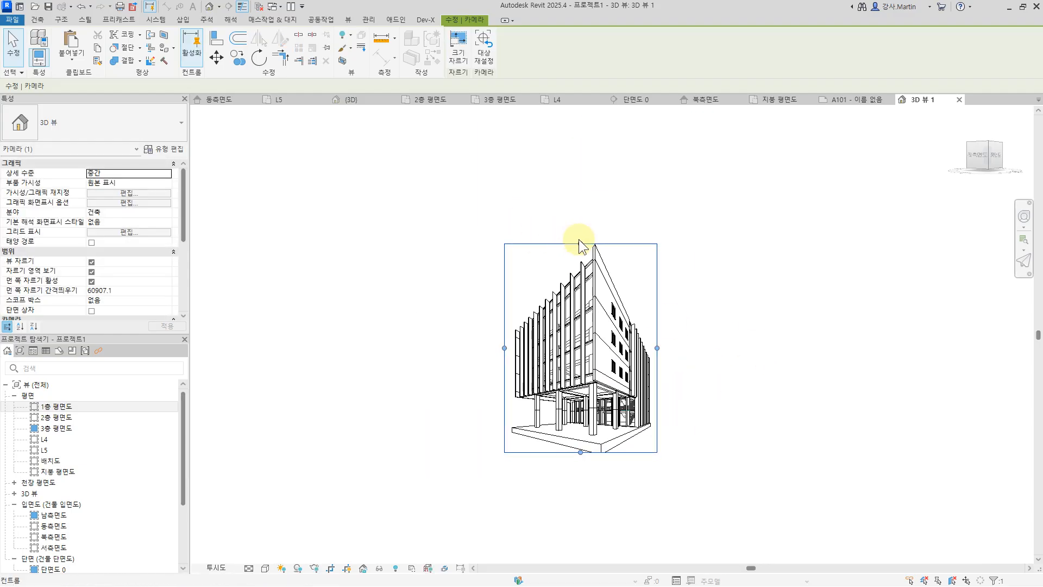
{"action": "left_click_drag", "start_coordinate": [582, 244], "coordinate": [581, 232]}
{"action": "left_click_drag", "start_coordinate": [581, 452], "coordinate": [581, 462]}
{"action": "left_click", "coordinate": [754, 455]}
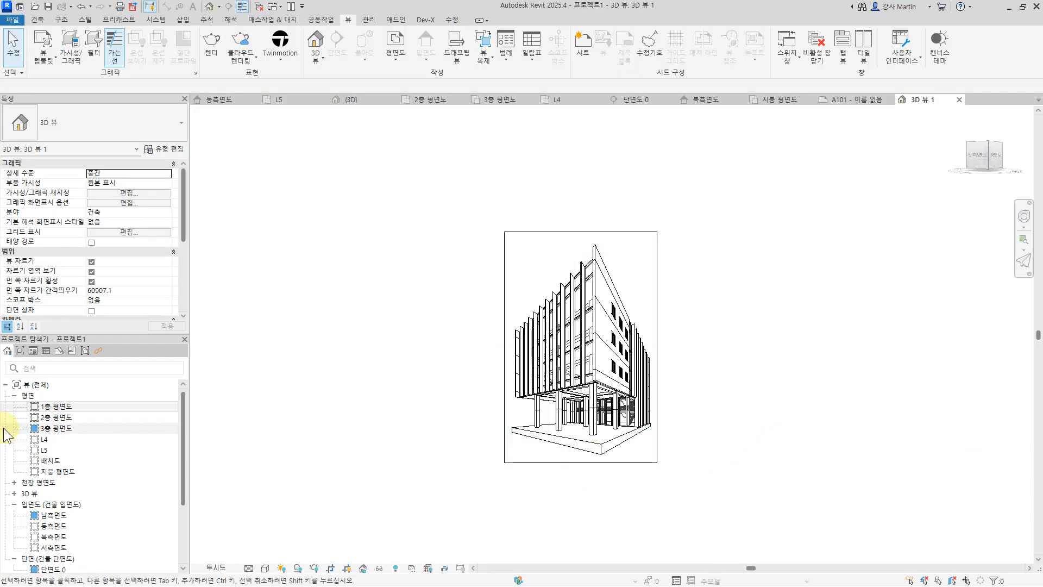
Step: Rename the new camera view to 3D_투시도
{"action": "scroll", "coordinate": [58, 523], "scroll_direction": "down", "scroll_amount": 1}
{"action": "scroll", "coordinate": [57, 517], "scroll_direction": "down", "scroll_amount": 3}
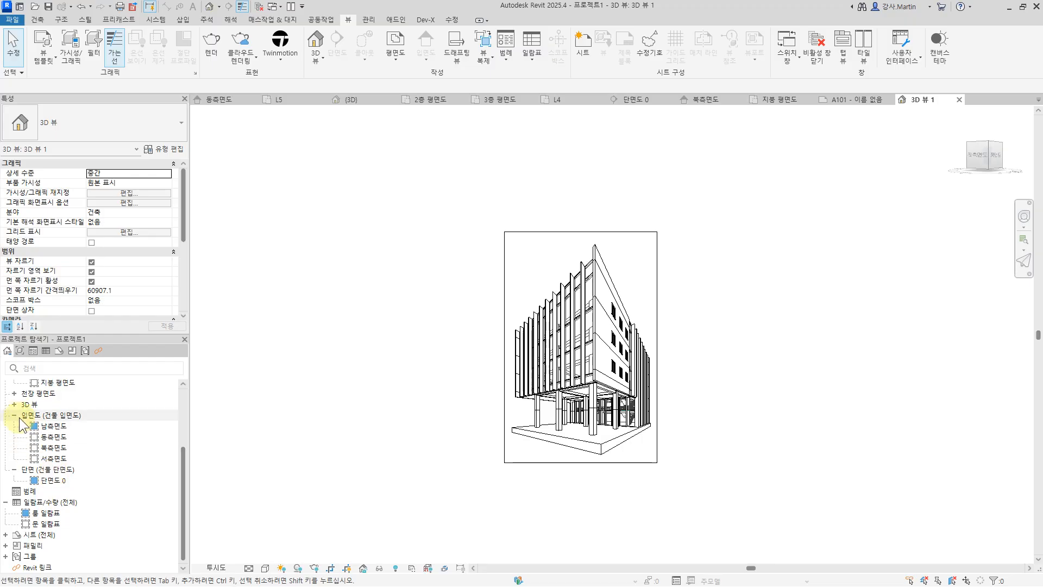
{"action": "left_click", "coordinate": [15, 405]}
{"action": "right_click", "coordinate": [59, 414]}
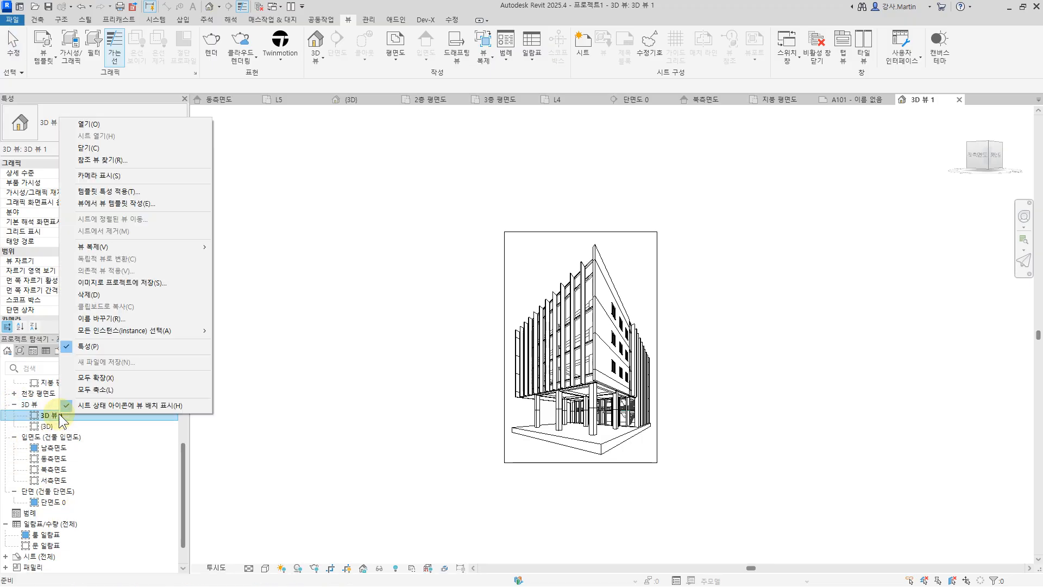
{"action": "left_click", "coordinate": [129, 320]}
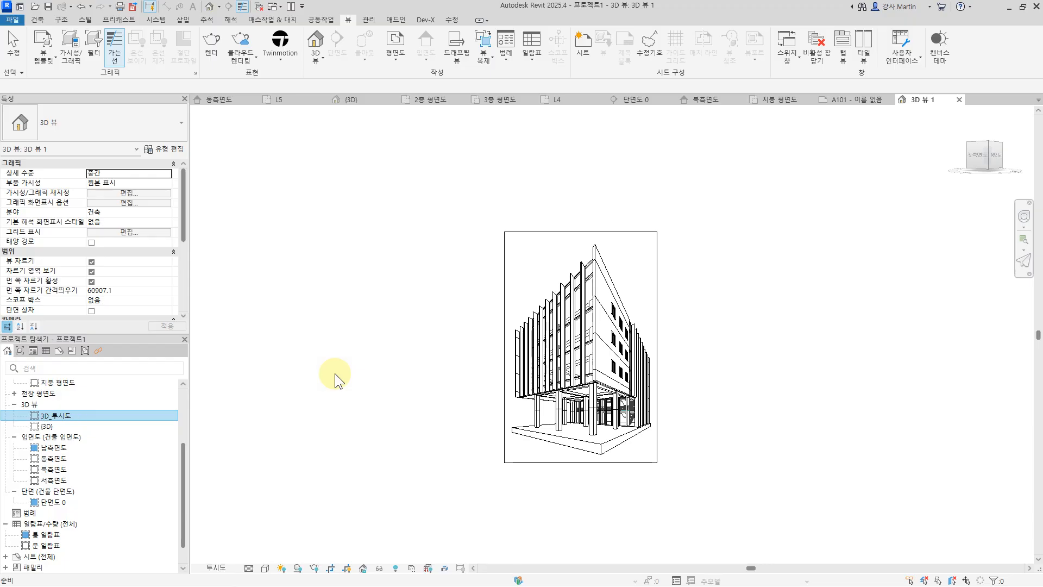
{"action": "left_click", "coordinate": [334, 355]}
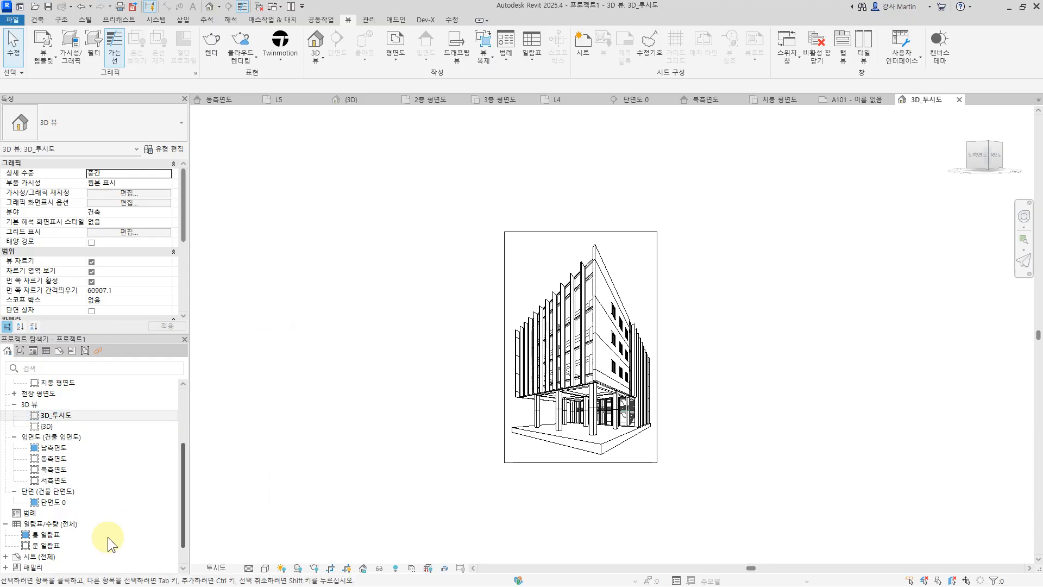
Step: Place the 3D_투시도 view on sheet A101 beside the 3층 평면도 viewport, above the 남측면도 viewport
{"action": "scroll", "coordinate": [60, 532], "scroll_direction": "down", "scroll_amount": 1}
{"action": "double_click", "coordinate": [11, 536]}
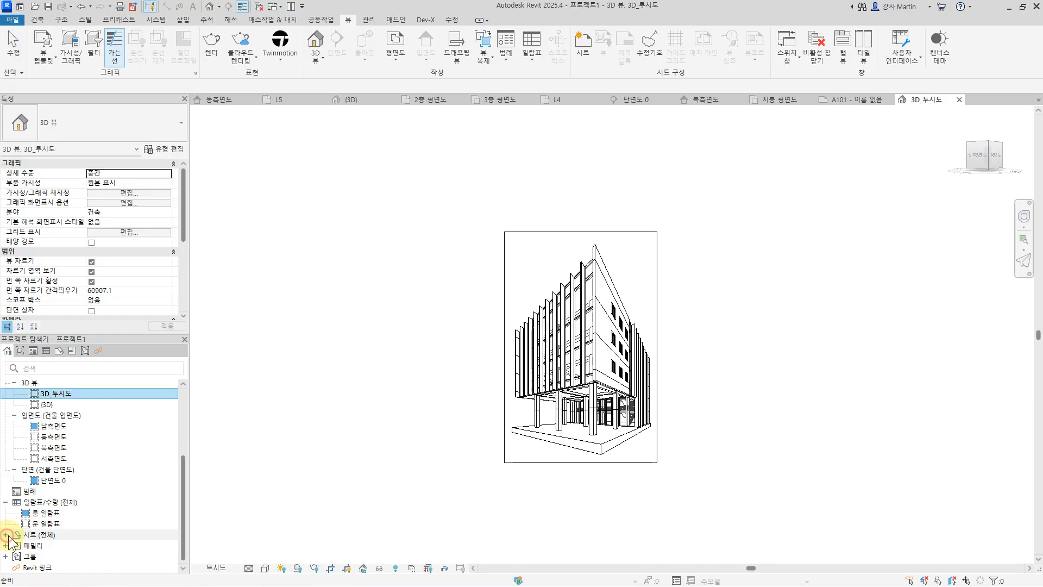
{"action": "double_click", "coordinate": [51, 536]}
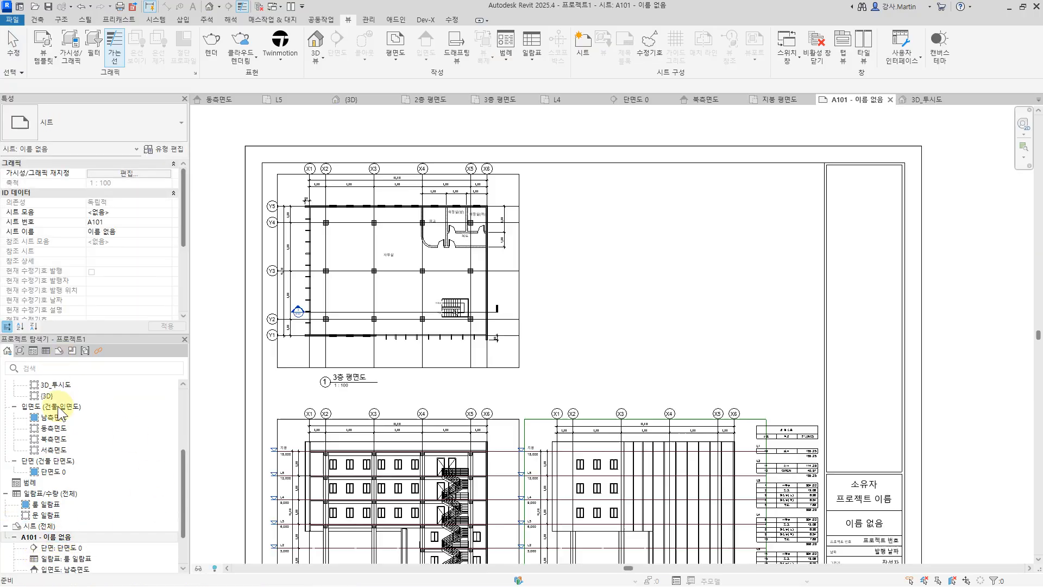
{"action": "left_click_drag", "start_coordinate": [59, 384], "coordinate": [604, 265]}
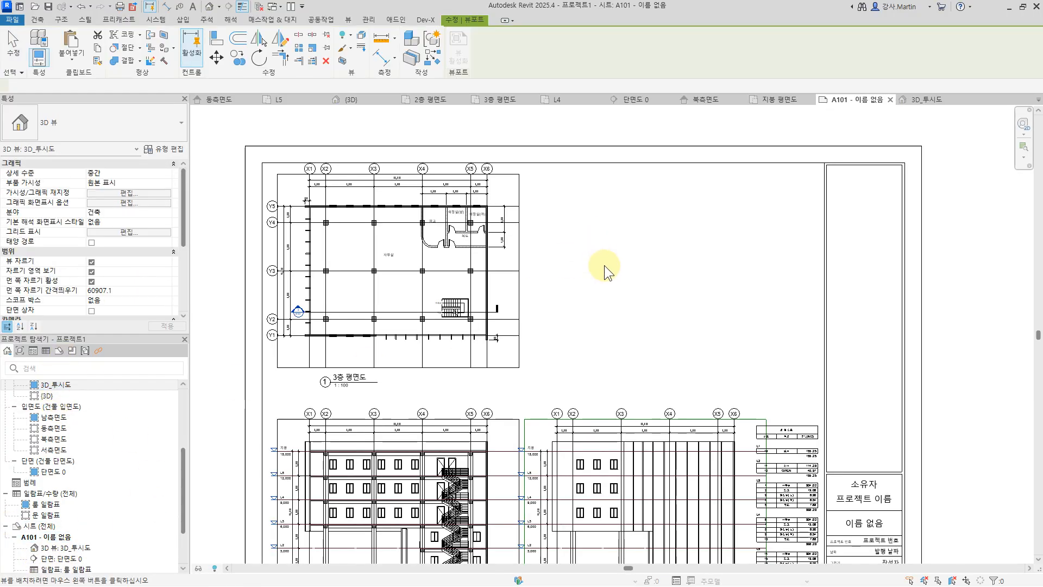
{"action": "left_click", "coordinate": [623, 238]}
{"action": "middle_click_drag", "start_coordinate": [768, 206], "coordinate": [750, 286]}
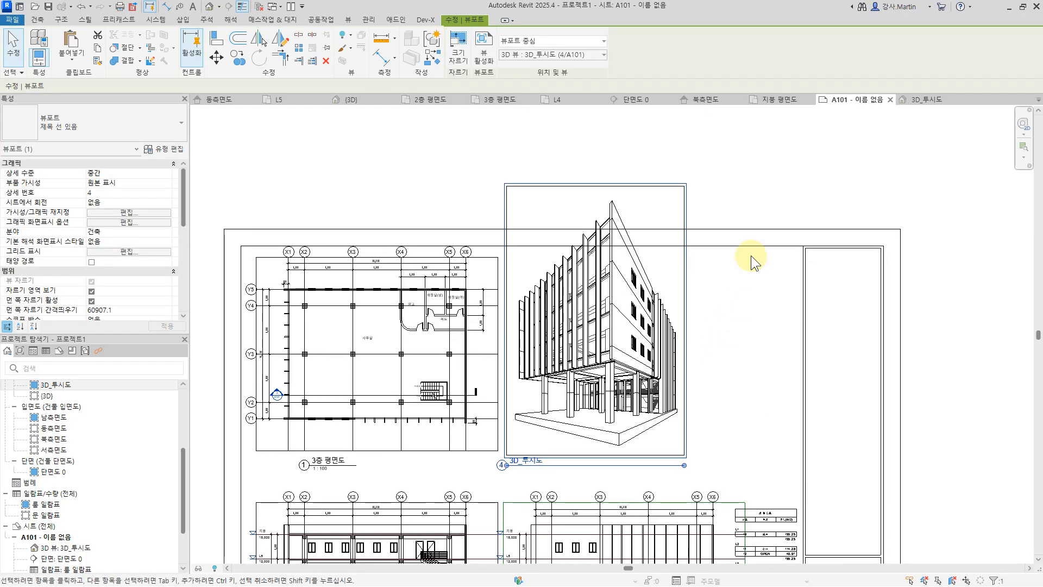
Step: Scale the 3D_투시도 viewport's crop region with locked proportions to a height of 280 mm
{"action": "left_click", "coordinate": [462, 50]}
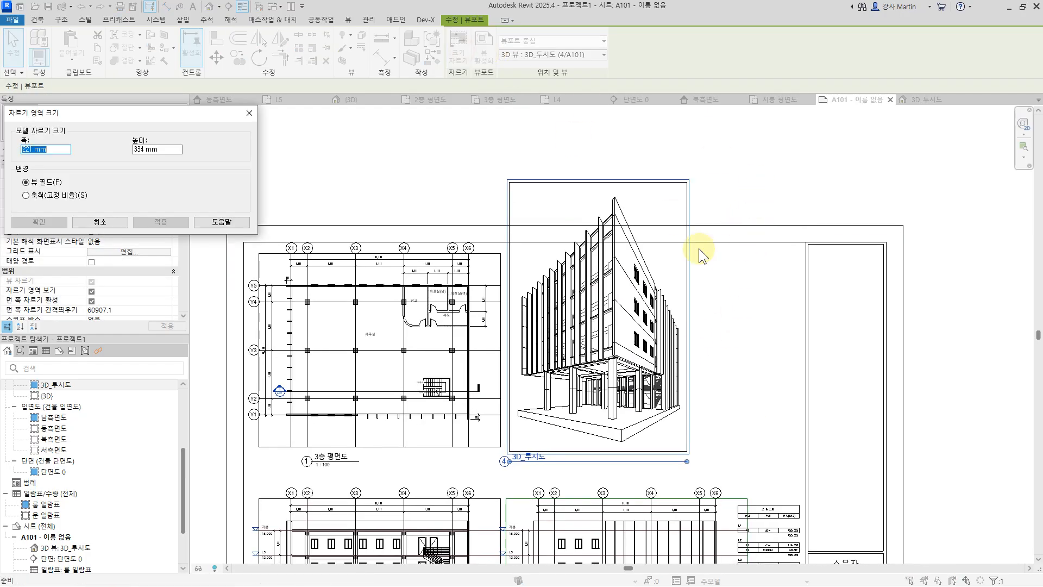
{"action": "left_click", "coordinate": [56, 194]}
{"action": "left_click", "coordinate": [171, 151]}
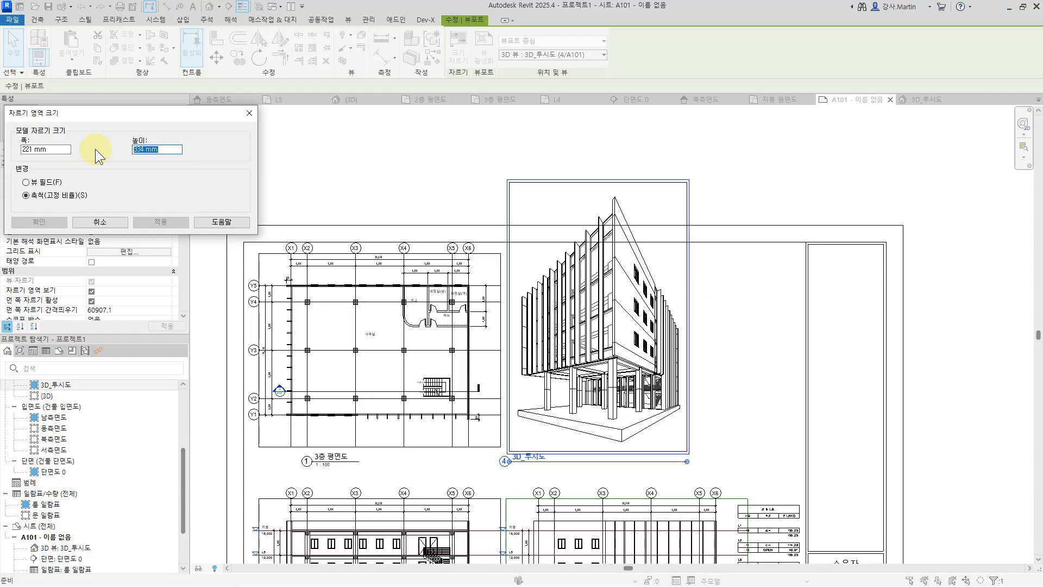
{"action": "type", "text": "280"}
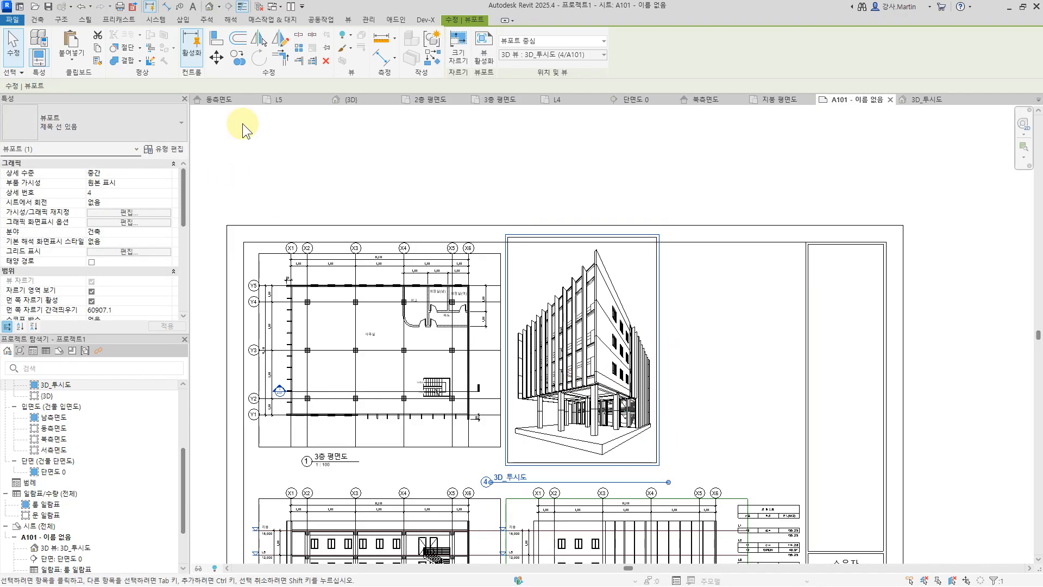
Step: Scale the 3D_투시도 viewport's crop region slightly smaller with locked proportions
{"action": "left_click", "coordinate": [460, 58]}
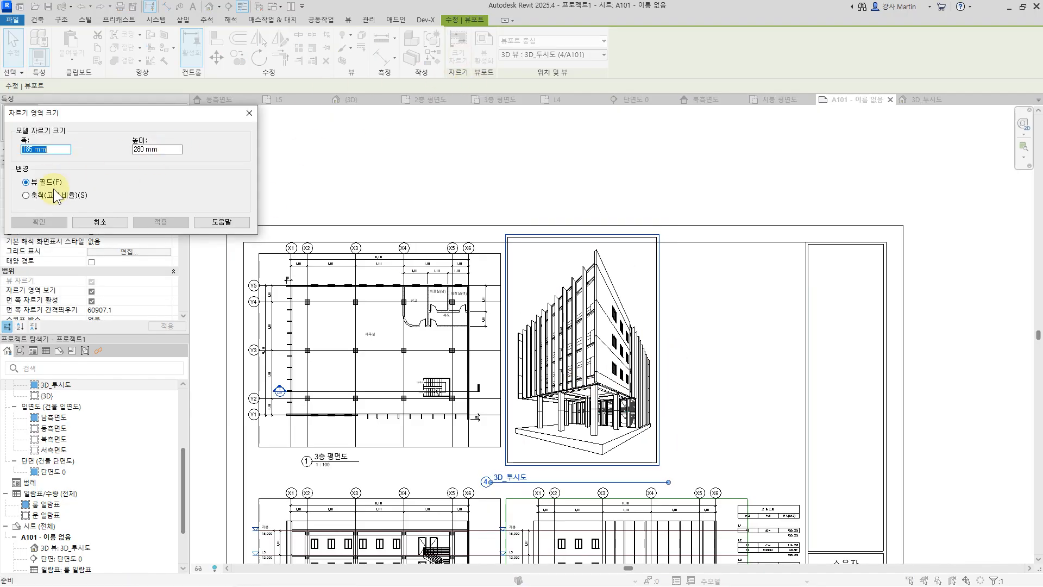
{"action": "type", "text": "2"}
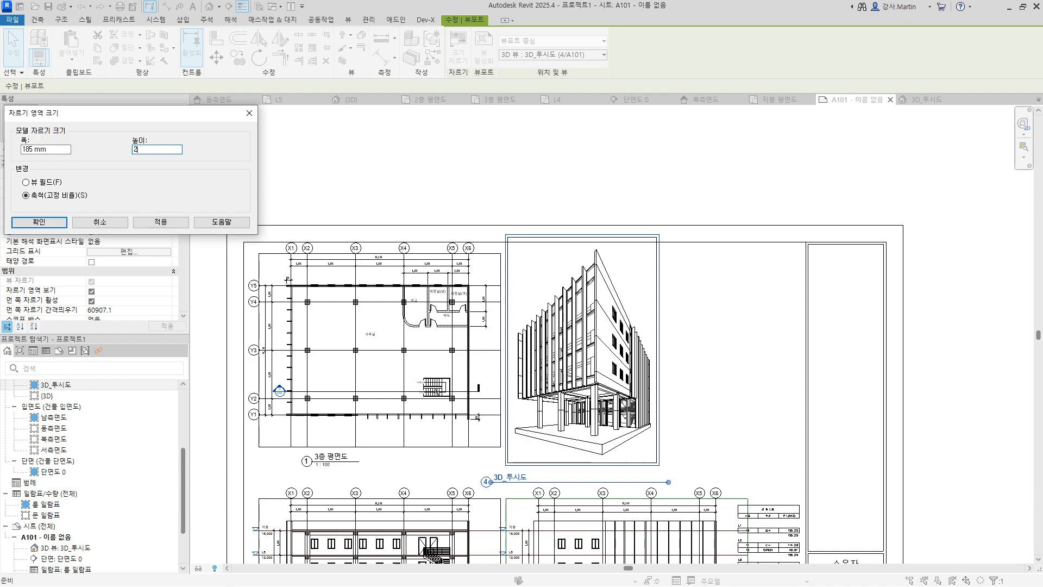
{"action": "left_click", "coordinate": [59, 220]}
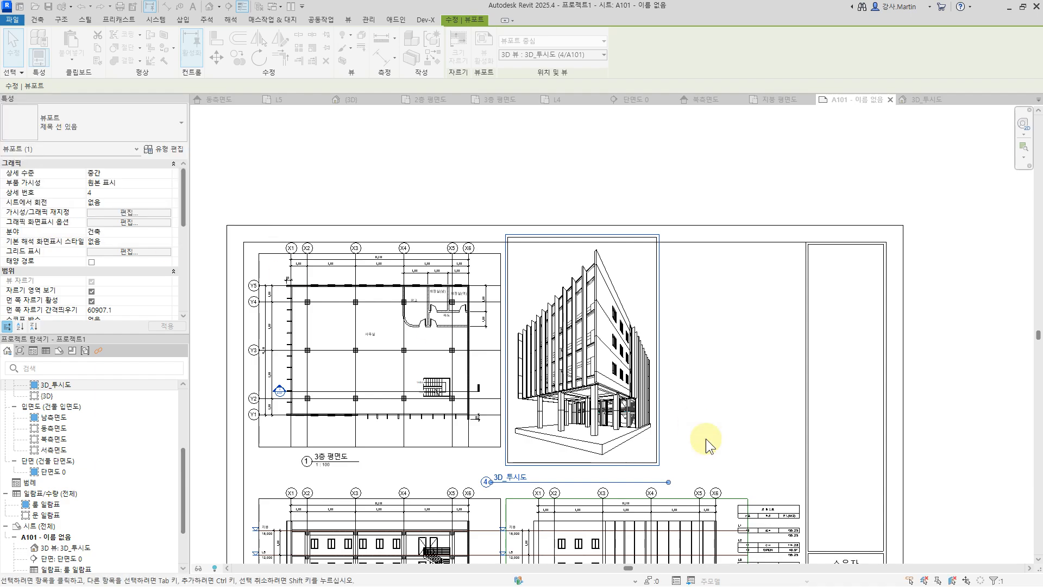
{"action": "left_click", "coordinate": [691, 357]}
Step: Shorten the 3D_투시도 title line to the length of its text and move the title directly beneath the viewport, aligned with the 3층 평면도 title
{"action": "scroll", "coordinate": [596, 374], "scroll_direction": "up", "scroll_amount": 1}
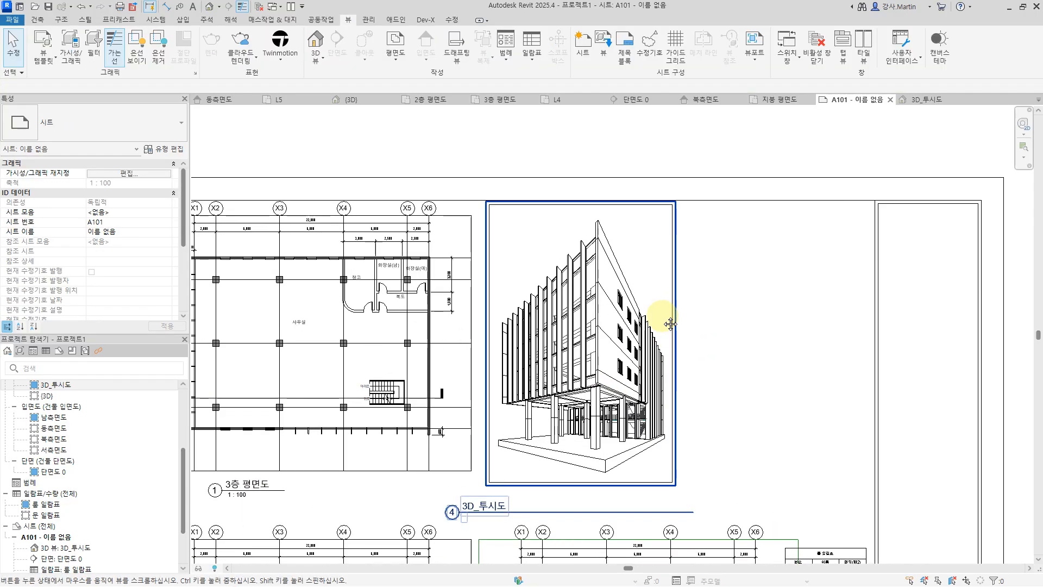
{"action": "middle_click_drag", "start_coordinate": [664, 320], "coordinate": [662, 255]}
{"action": "left_click", "coordinate": [617, 403]}
{"action": "left_click_drag", "start_coordinate": [683, 441], "coordinate": [507, 445]}
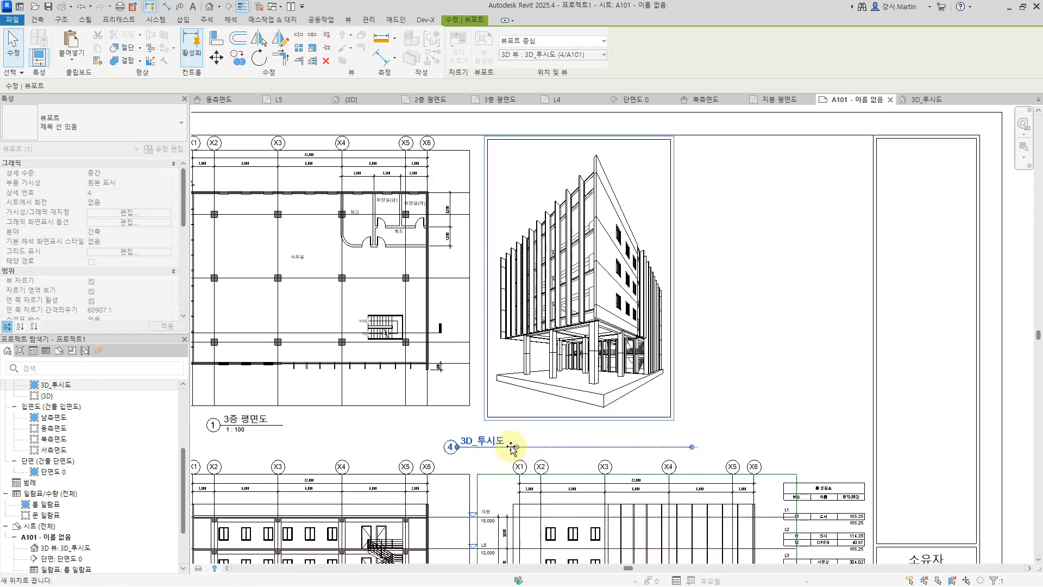
{"action": "left_click", "coordinate": [741, 391]}
{"action": "left_click", "coordinate": [554, 418]}
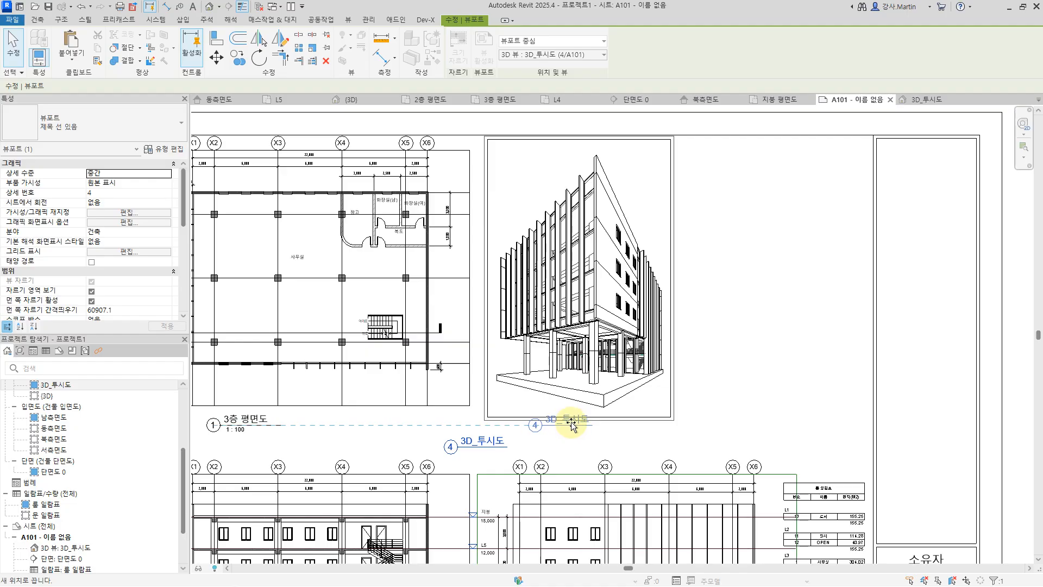
{"action": "left_click", "coordinate": [726, 389]}
Step: Create a camera view in 1층 평면도, looking from outside the X1/Y1 corner towards the middle of the building
{"action": "scroll", "coordinate": [774, 342], "scroll_direction": "down", "scroll_amount": 3}
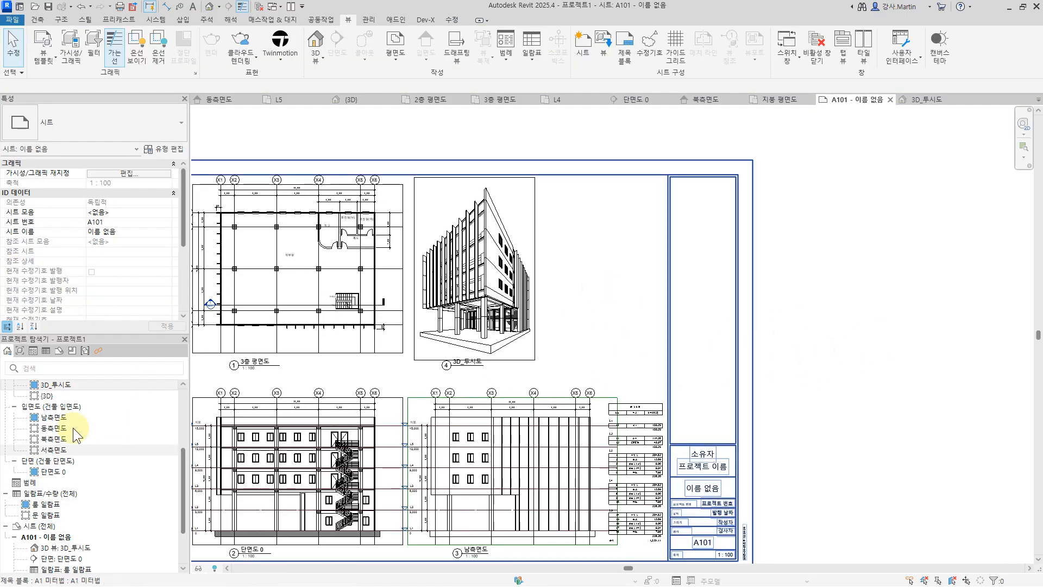
{"action": "scroll", "coordinate": [76, 435], "scroll_direction": "up", "scroll_amount": 2}
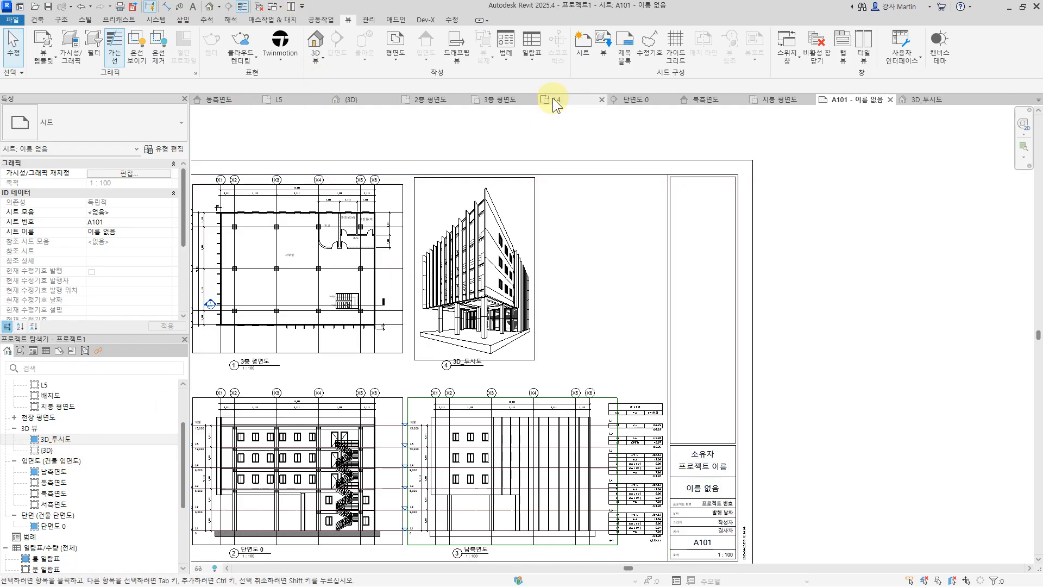
{"action": "scroll", "coordinate": [86, 425], "scroll_direction": "up", "scroll_amount": 2}
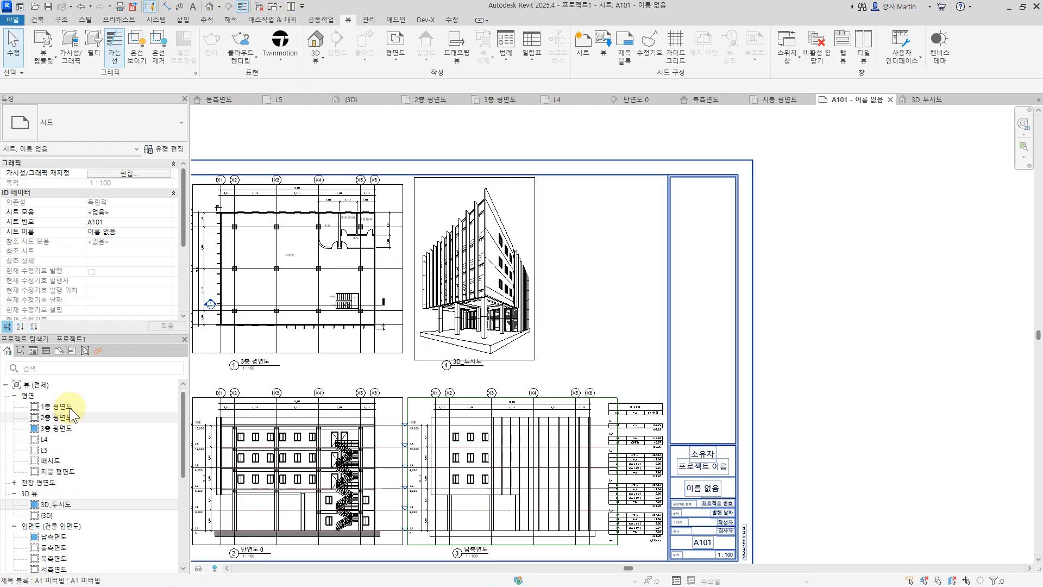
{"action": "left_click", "coordinate": [69, 406]}
{"action": "double_click", "coordinate": [69, 407]}
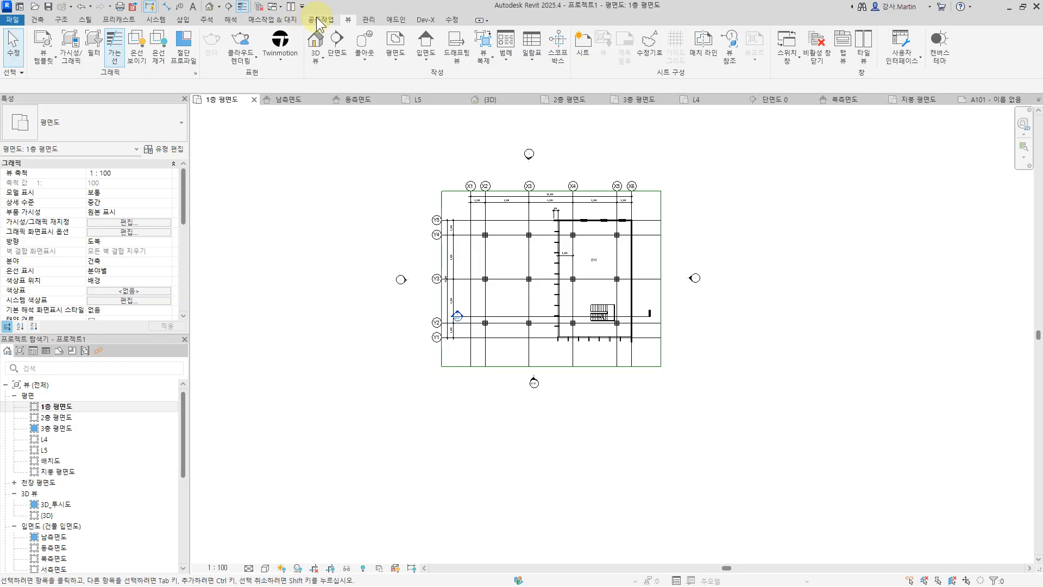
{"action": "left_click", "coordinate": [322, 60]}
{"action": "left_click", "coordinate": [337, 98]}
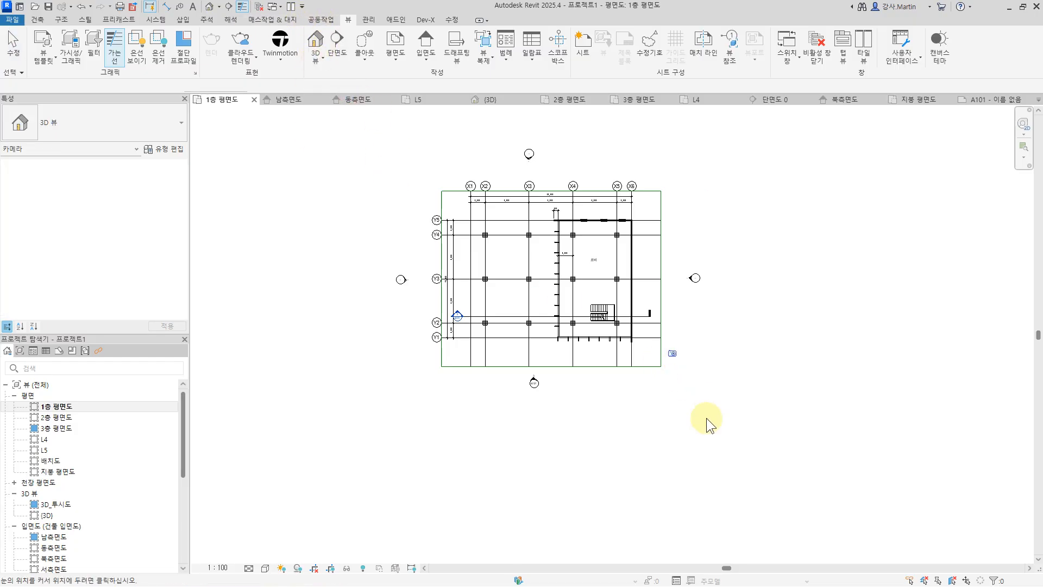
{"action": "left_click", "coordinate": [362, 418]}
{"action": "left_click", "coordinate": [544, 332]}
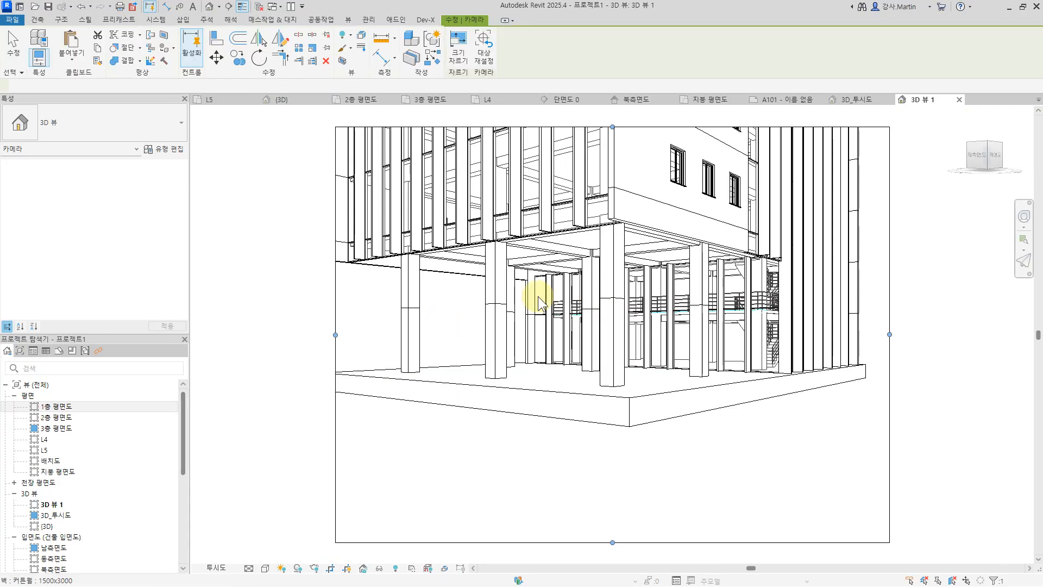
Step: Orbit the new camera view up to a bird's-eye angle showing the roof, and deactivate its far clipping
{"action": "left_click", "coordinate": [1024, 216]}
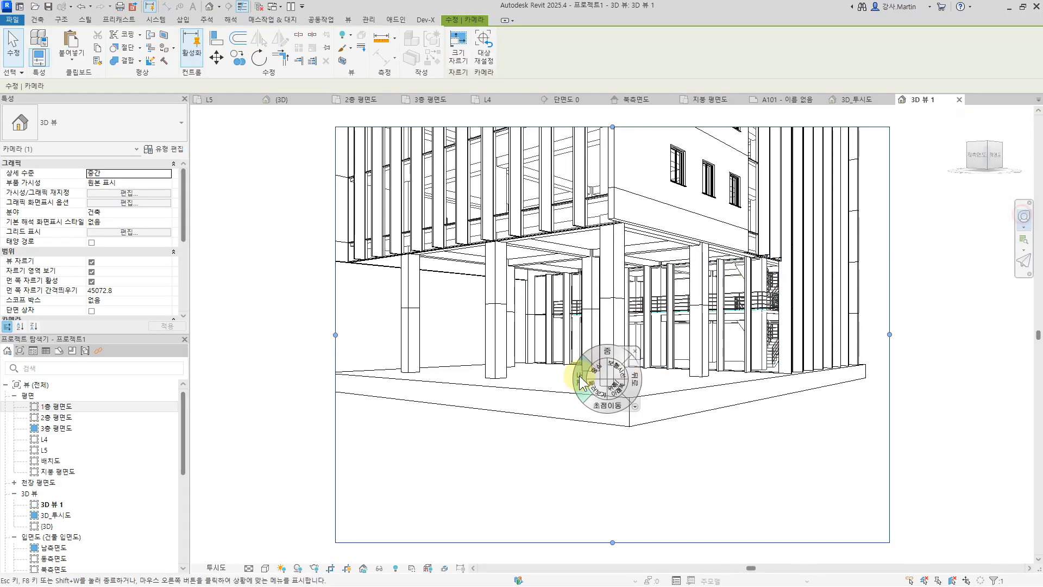
{"action": "mouse_move", "coordinate": [583, 380]}
{"action": "left_mouse_down"}
{"action": "mouse_move", "coordinate": [579, 426]}
{"action": "mouse_move", "coordinate": [608, 421]}
{"action": "mouse_move", "coordinate": [601, 409]}
{"action": "left_mouse_up"}
{"action": "scroll", "coordinate": [659, 341], "scroll_direction": "down", "scroll_amount": 2}
{"action": "left_click_drag", "start_coordinate": [672, 391], "coordinate": [659, 417]}
{"action": "mouse_move", "coordinate": [664, 360]}
{"action": "left_mouse_down"}
{"action": "mouse_move", "coordinate": [665, 381]}
{"action": "mouse_move", "coordinate": [666, 372]}
{"action": "left_mouse_up"}
{"action": "left_click_drag", "start_coordinate": [675, 413], "coordinate": [656, 453]}
{"action": "key", "text": "Escape"}
{"action": "key", "text": "Escape"}
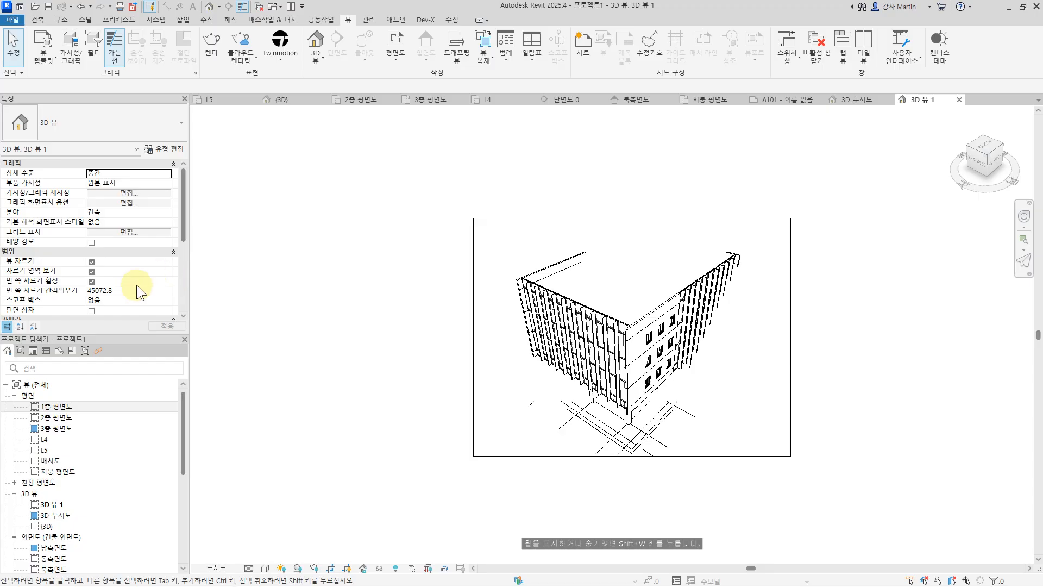
{"action": "left_click", "coordinate": [91, 281]}
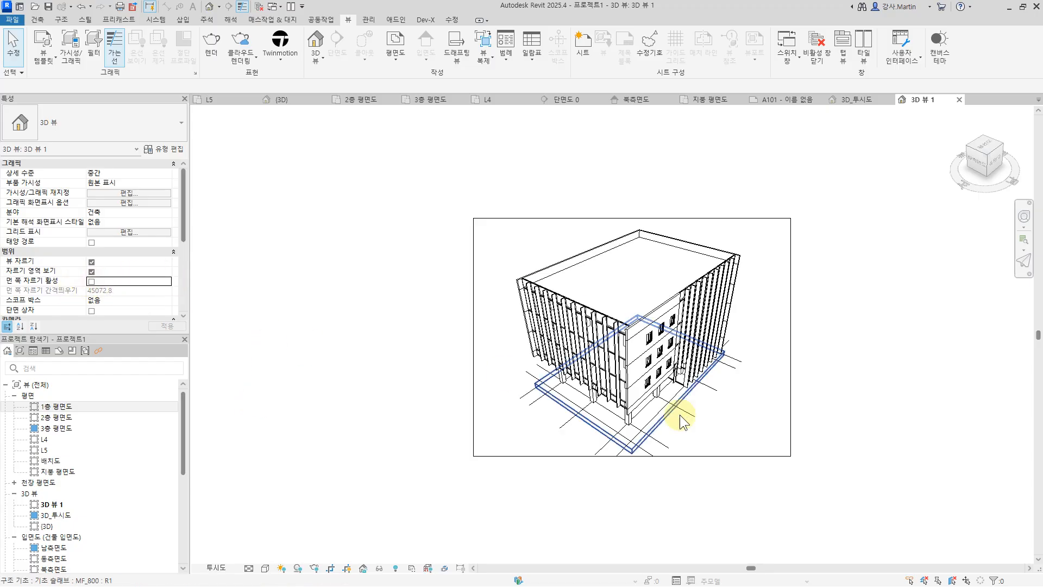
{"action": "middle_click_drag", "start_coordinate": [871, 331], "coordinate": [798, 380]}
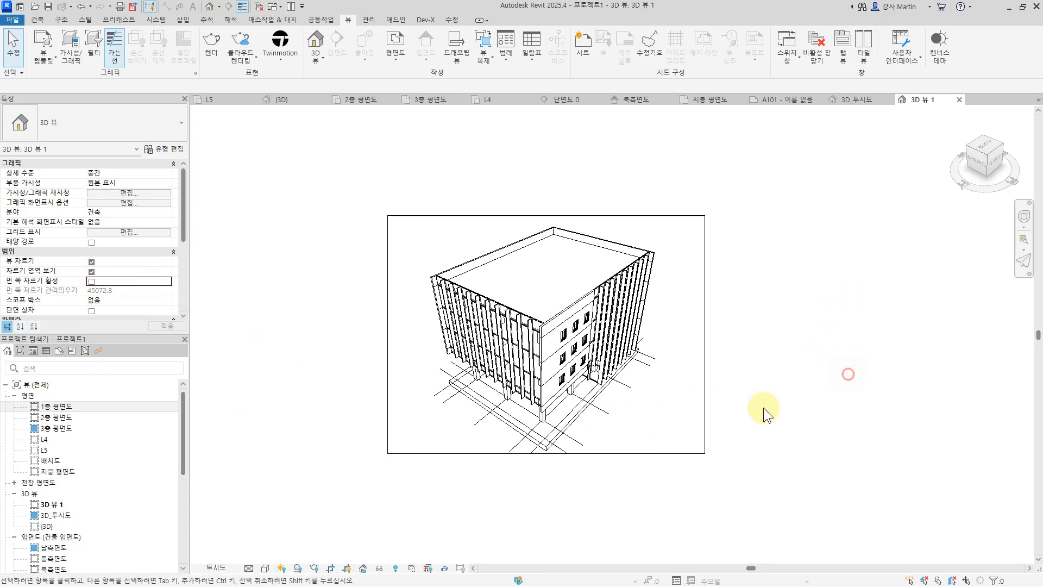
Step: Hide the grids by category in the bird's-eye view and turn its shadows on
{"action": "right_click", "coordinate": [474, 422]}
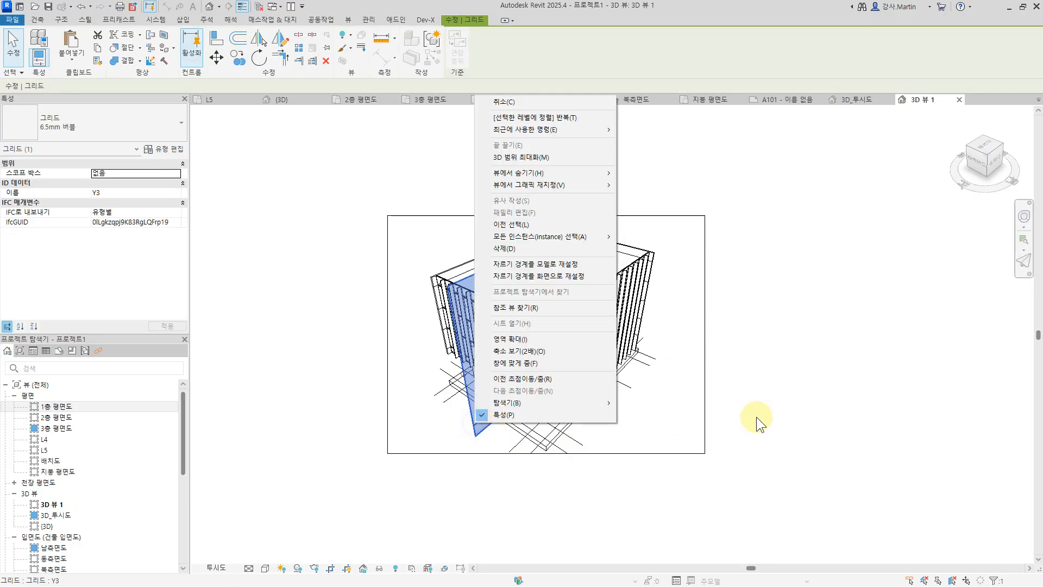
{"action": "left_click", "coordinate": [574, 171]}
{"action": "left_click", "coordinate": [651, 184]}
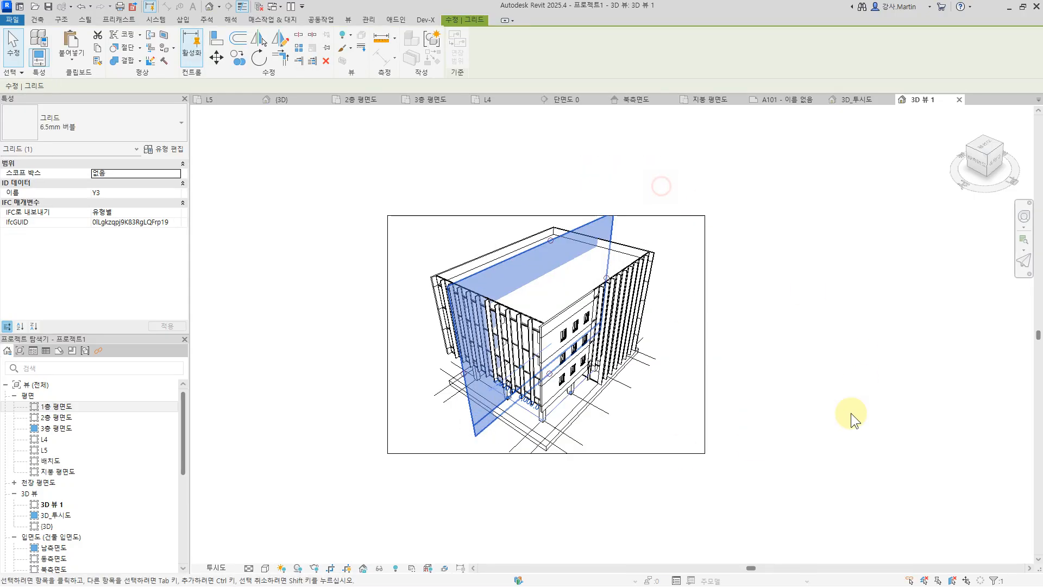
{"action": "left_click", "coordinate": [298, 568]}
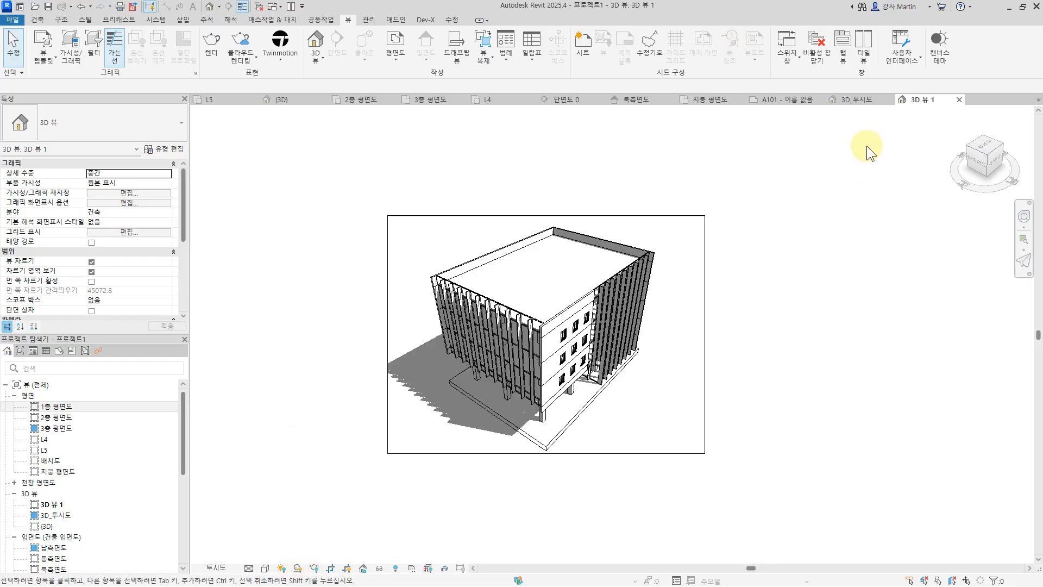
Step: Rename the bird's-eye camera view to 3D_조감
{"action": "right_click", "coordinate": [51, 504]}
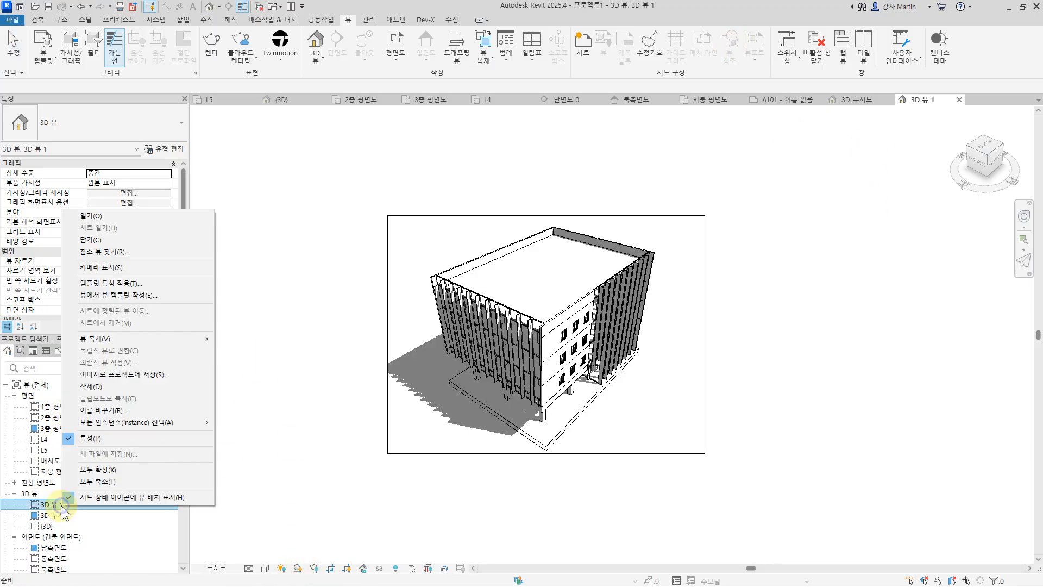
{"action": "left_click", "coordinate": [105, 410]}
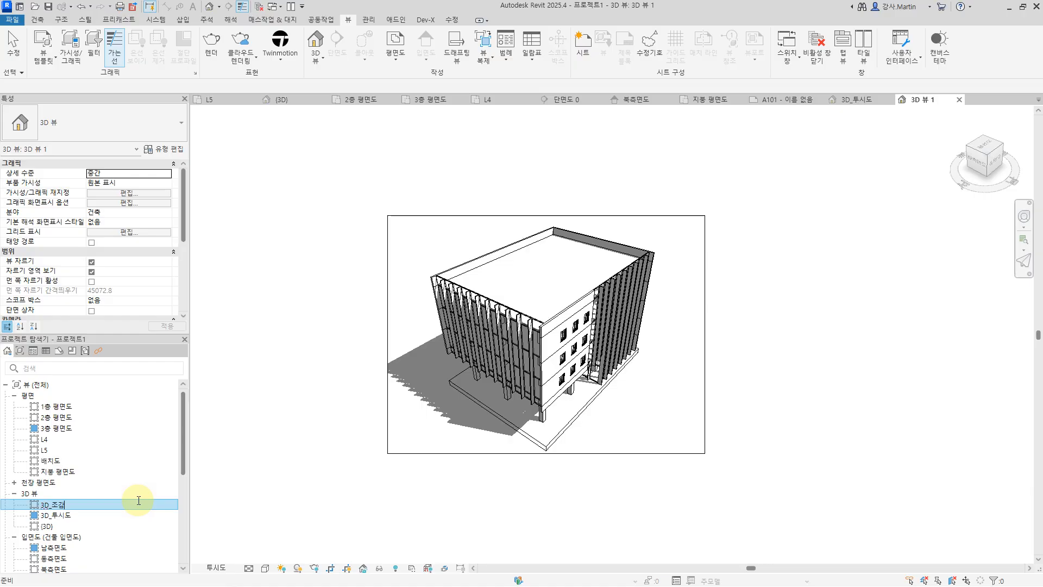
{"action": "left_click", "coordinate": [271, 398]}
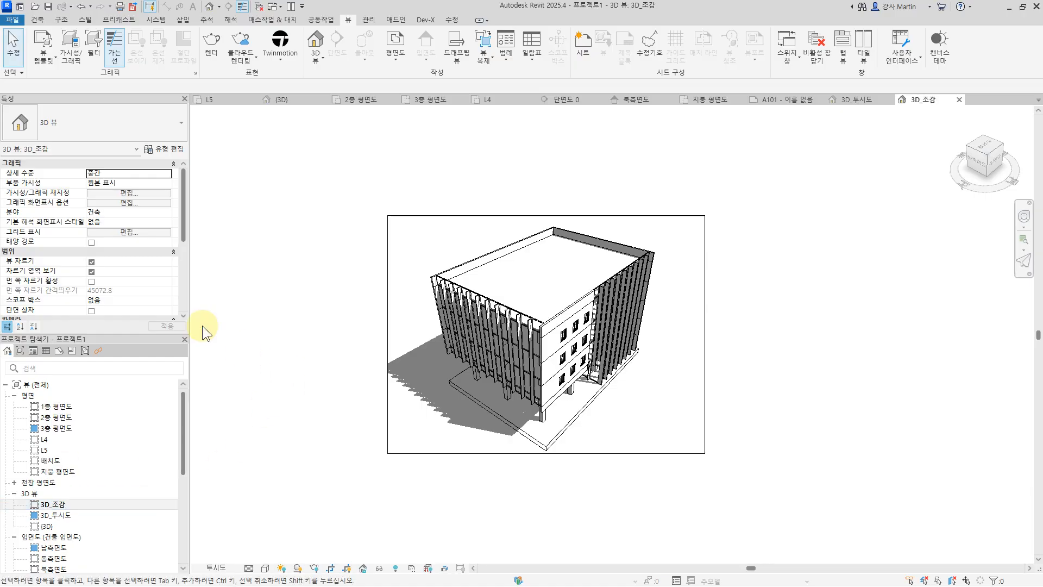
Step: Create a ground-level camera view in 1층 평면도 aimed at the stairs, and turn its shadows on
{"action": "double_click", "coordinate": [51, 407]}
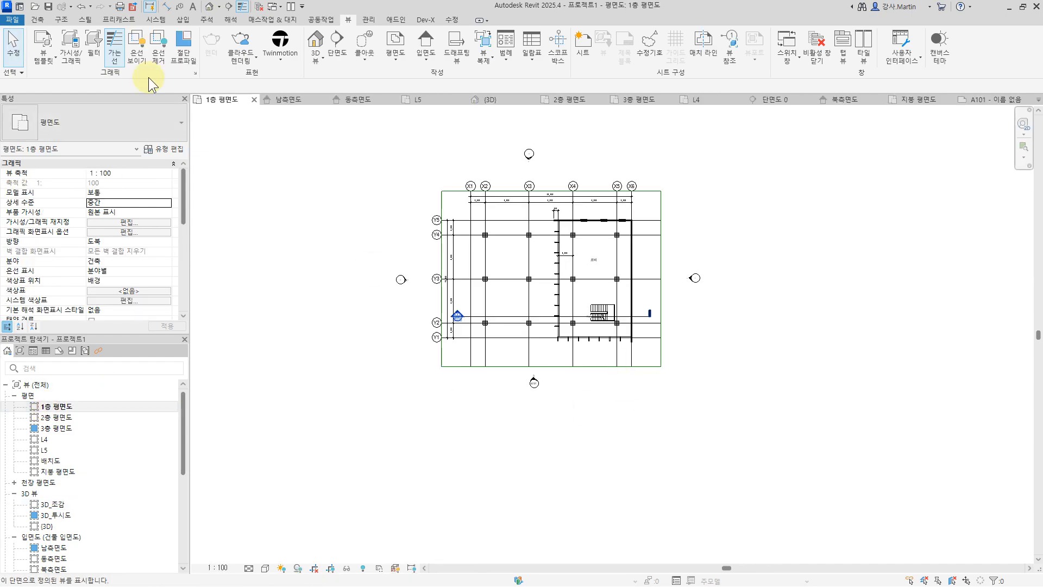
{"action": "left_click", "coordinate": [314, 59]}
{"action": "left_click", "coordinate": [321, 88]}
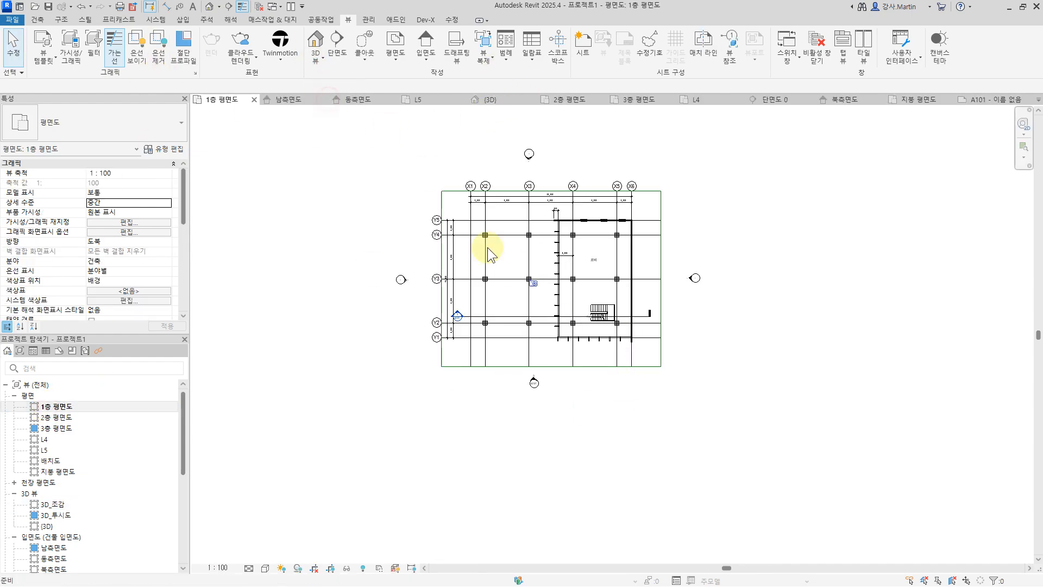
{"action": "left_click", "coordinate": [594, 309]}
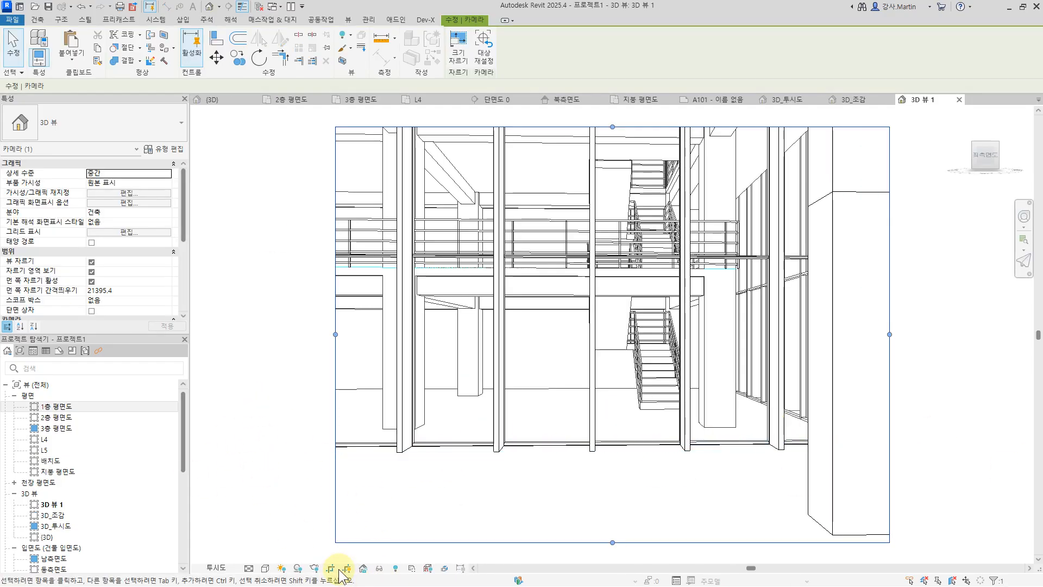
{"action": "left_click", "coordinate": [297, 568]}
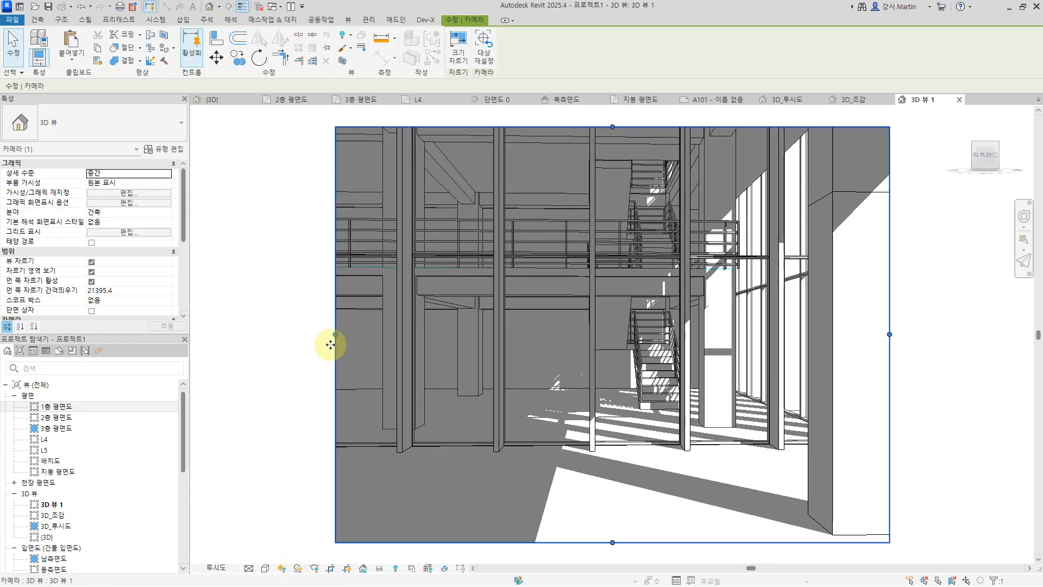
{"action": "left_click", "coordinate": [249, 202]}
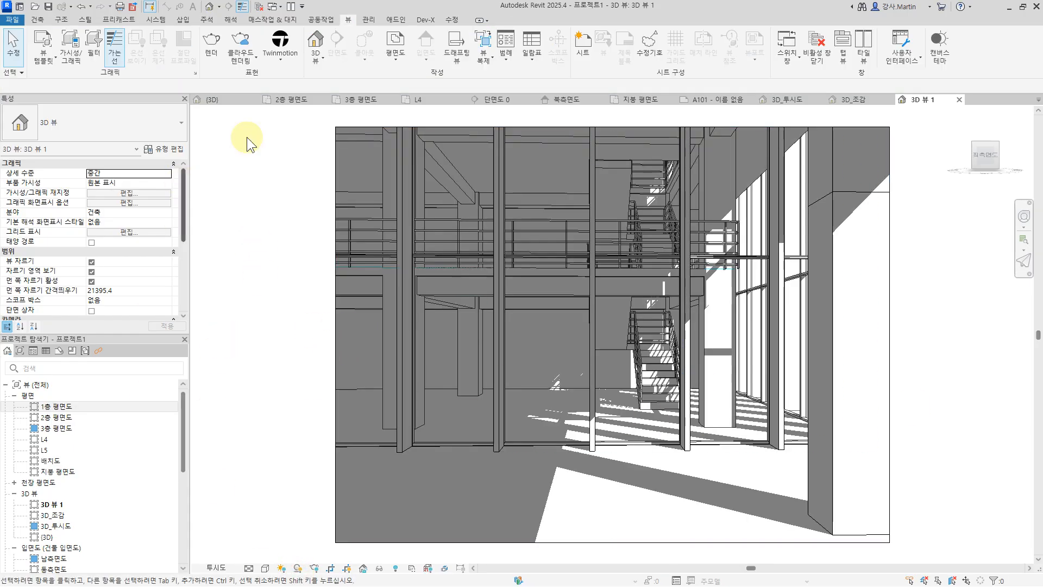
Step: Rename the camera view facing the stairs to 3D_실
{"action": "right_click", "coordinate": [59, 504]}
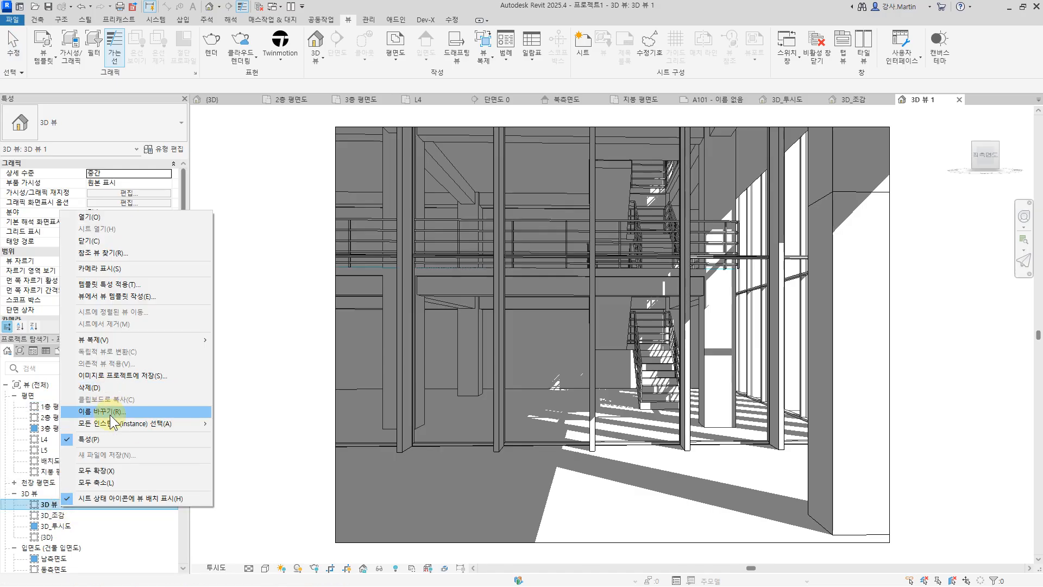
{"action": "left_click", "coordinate": [108, 411]}
{"action": "type", "text": "도"}
{"action": "key", "text": "BackSpace"}
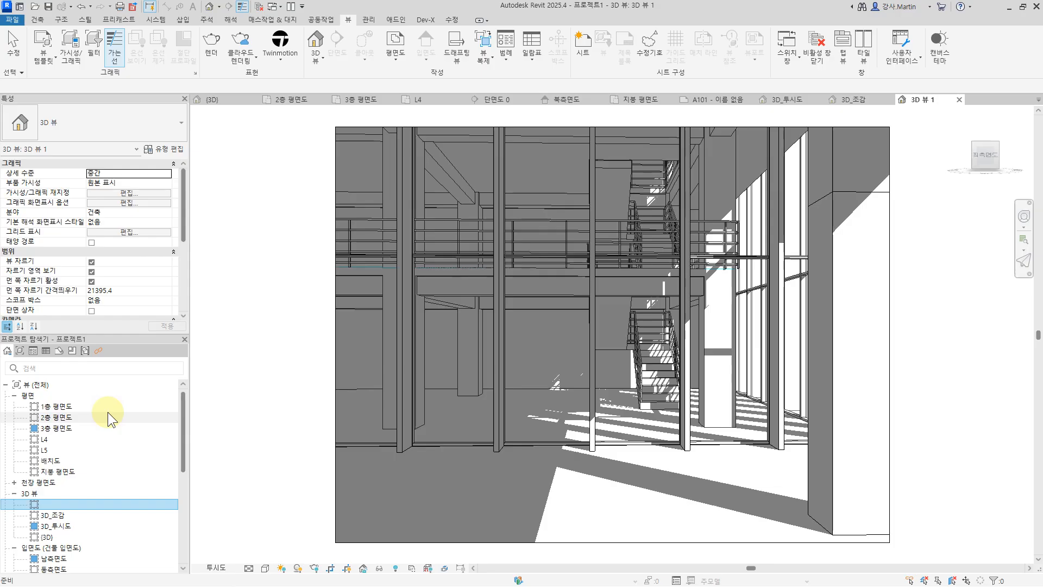
{"action": "type", "text": "3D_실"}
{"action": "left_click", "coordinate": [307, 319]}
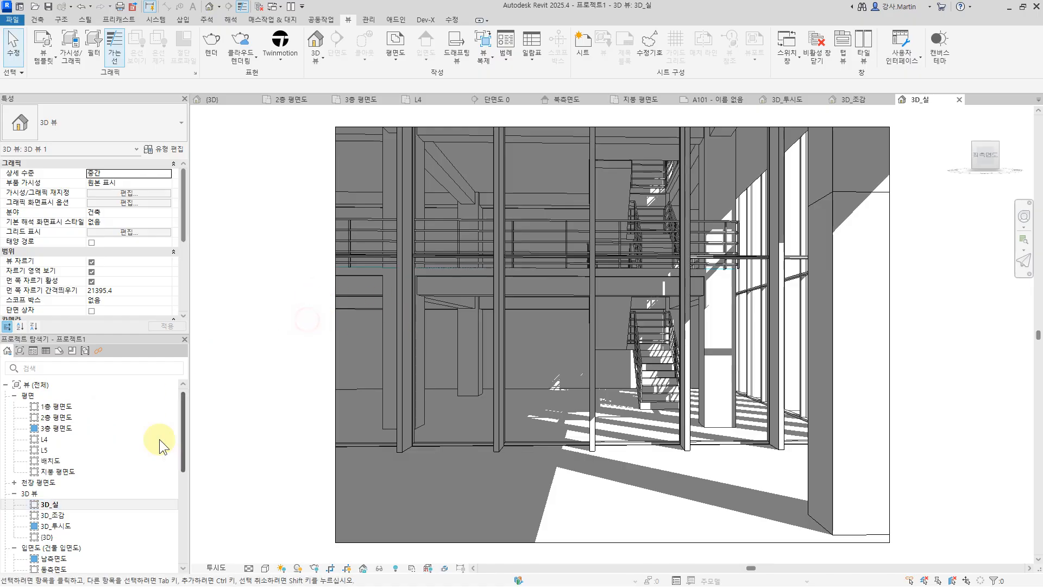
Step: Place the 3D_조감 view on sheet A101 beside the 3D_투시도 viewport, with the 3D_실 view directly below it
{"action": "scroll", "coordinate": [108, 436], "scroll_direction": "down", "scroll_amount": 6}
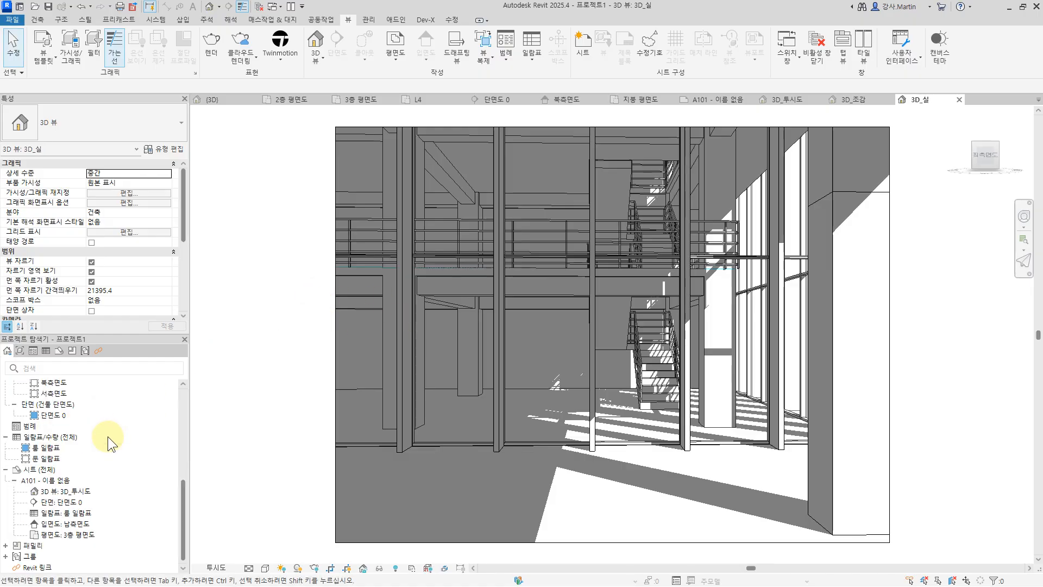
{"action": "double_click", "coordinate": [62, 481]}
{"action": "scroll", "coordinate": [104, 442], "scroll_direction": "up", "scroll_amount": 4}
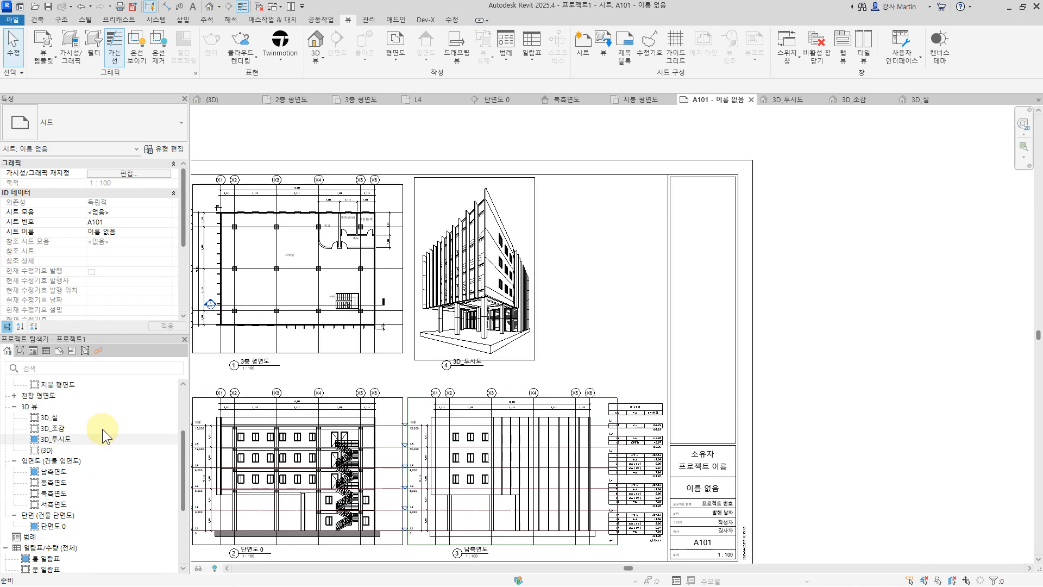
{"action": "left_click_drag", "start_coordinate": [52, 439], "coordinate": [586, 268]}
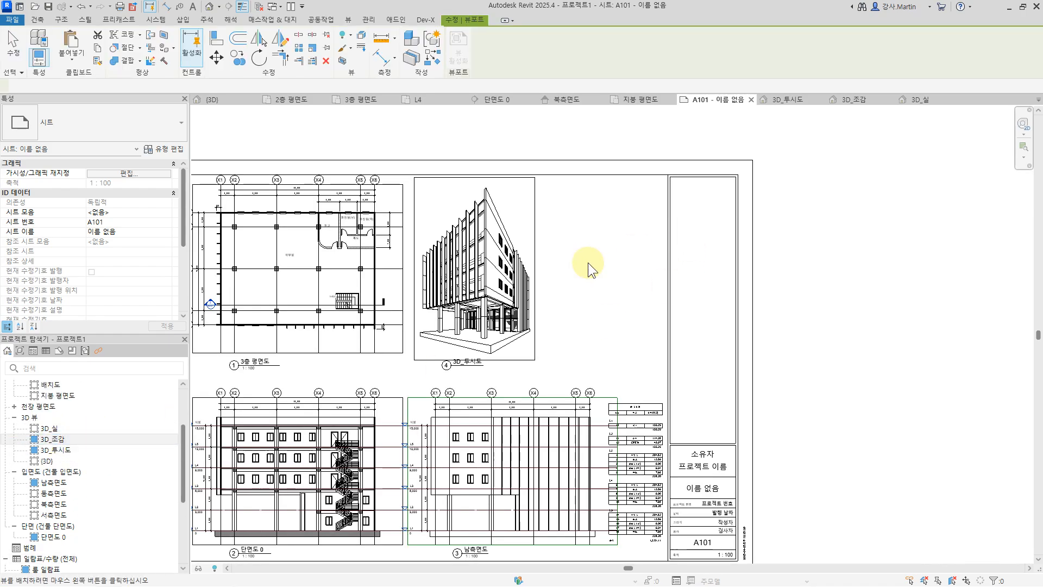
{"action": "left_click", "coordinate": [606, 223]}
{"action": "left_click_drag", "start_coordinate": [51, 428], "coordinate": [601, 331]}
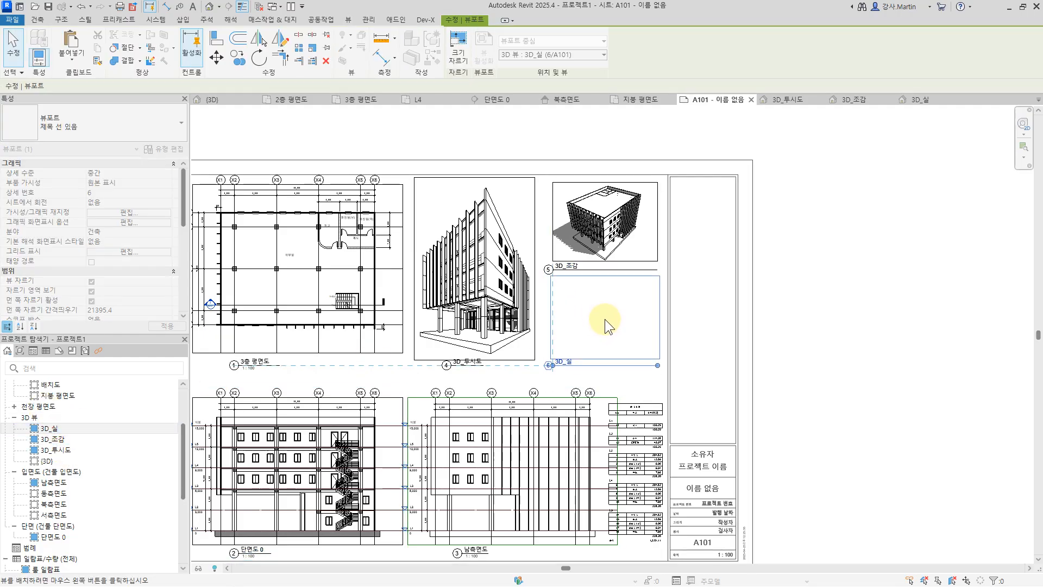
{"action": "left_click", "coordinate": [604, 322]}
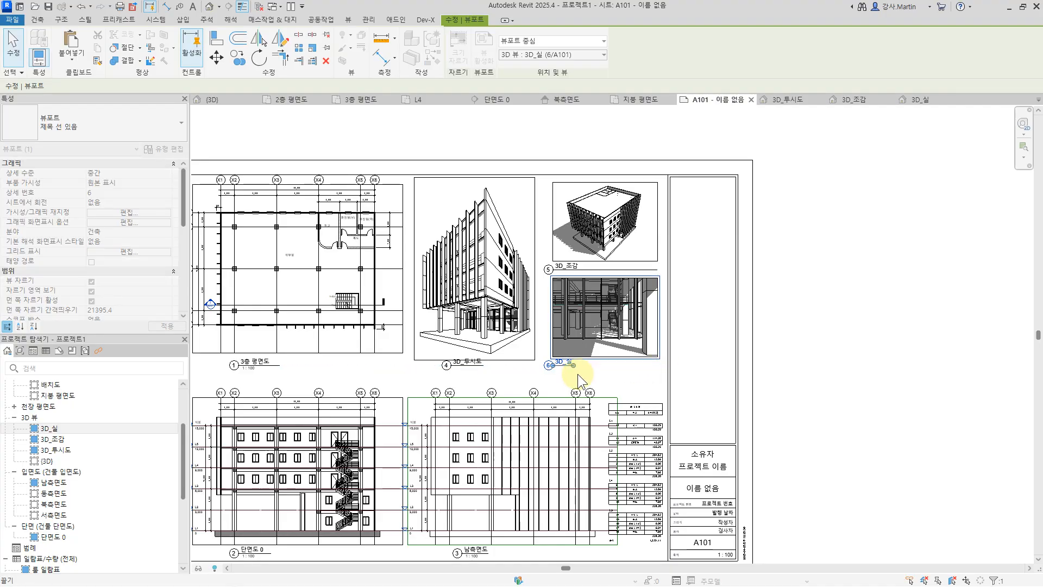
Step: Centre the 3D_실 and 3D_조감 view titles beneath their viewports and shorten the 3D_조감 title line
{"action": "scroll", "coordinate": [577, 374], "scroll_direction": "up", "scroll_amount": 3}
{"action": "left_click", "coordinate": [557, 386]}
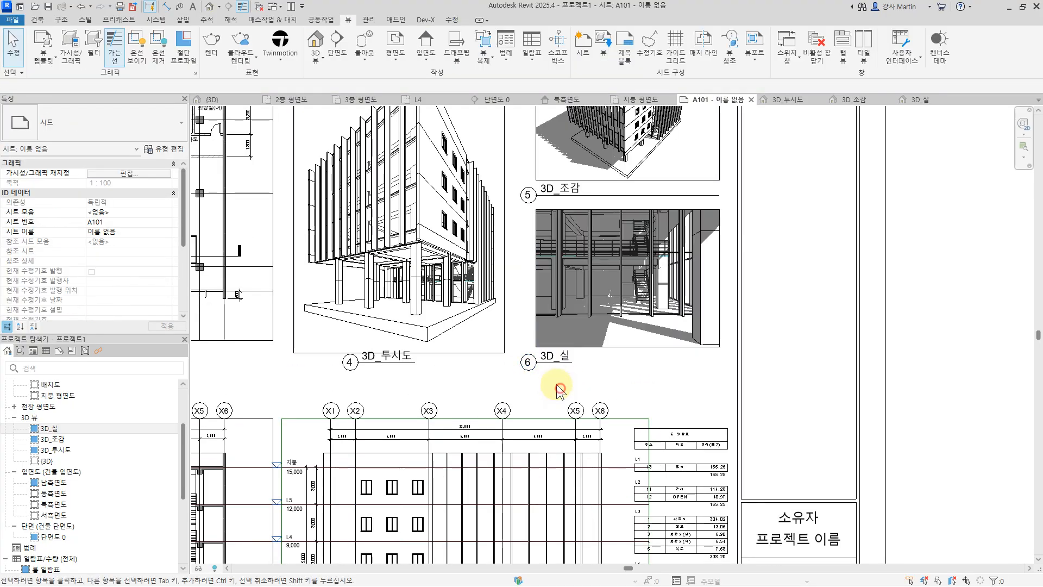
{"action": "left_click_drag", "start_coordinate": [545, 367], "coordinate": [600, 368]}
{"action": "left_click", "coordinate": [584, 157]}
{"action": "left_click_drag", "start_coordinate": [598, 196], "coordinate": [604, 196]}
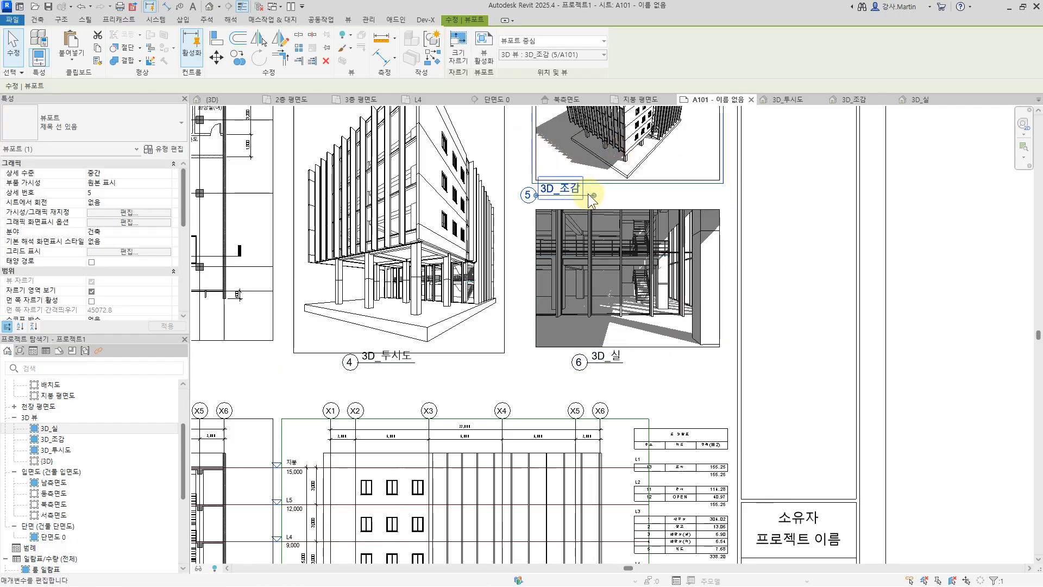
{"action": "left_click", "coordinate": [613, 193]}
{"action": "left_click_drag", "start_coordinate": [579, 196], "coordinate": [631, 194]}
{"action": "left_click", "coordinate": [792, 253]}
Step: Activate the 남측면도 viewport on sheet A101 for editing
{"action": "scroll", "coordinate": [778, 230], "scroll_direction": "down", "scroll_amount": 6}
{"action": "middle_click_drag", "start_coordinate": [778, 231], "coordinate": [693, 280]}
{"action": "scroll", "coordinate": [866, 320], "scroll_direction": "up", "scroll_amount": 4}
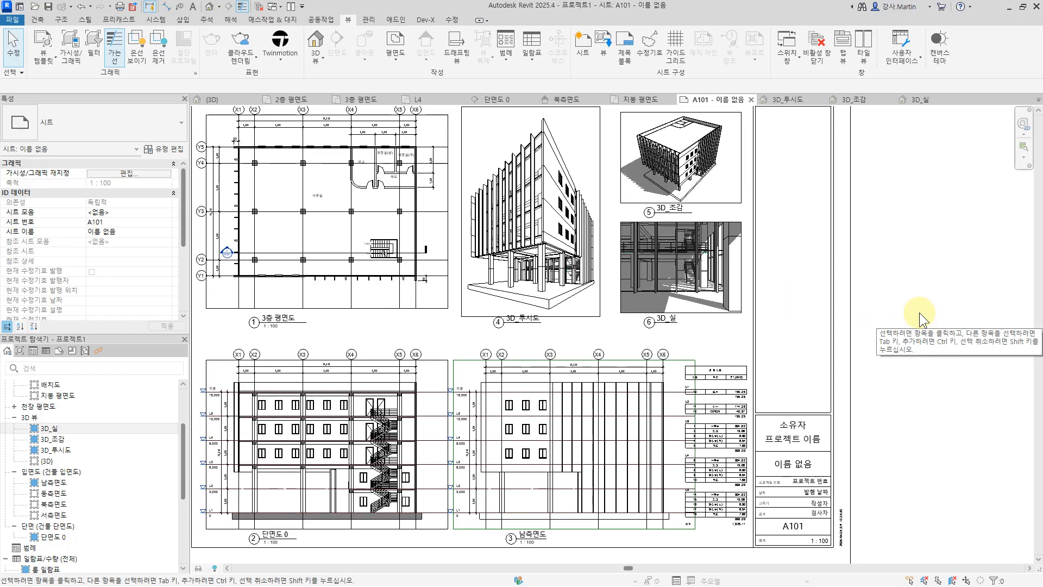
{"action": "middle_click_drag", "start_coordinate": [675, 239], "coordinate": [711, 236]}
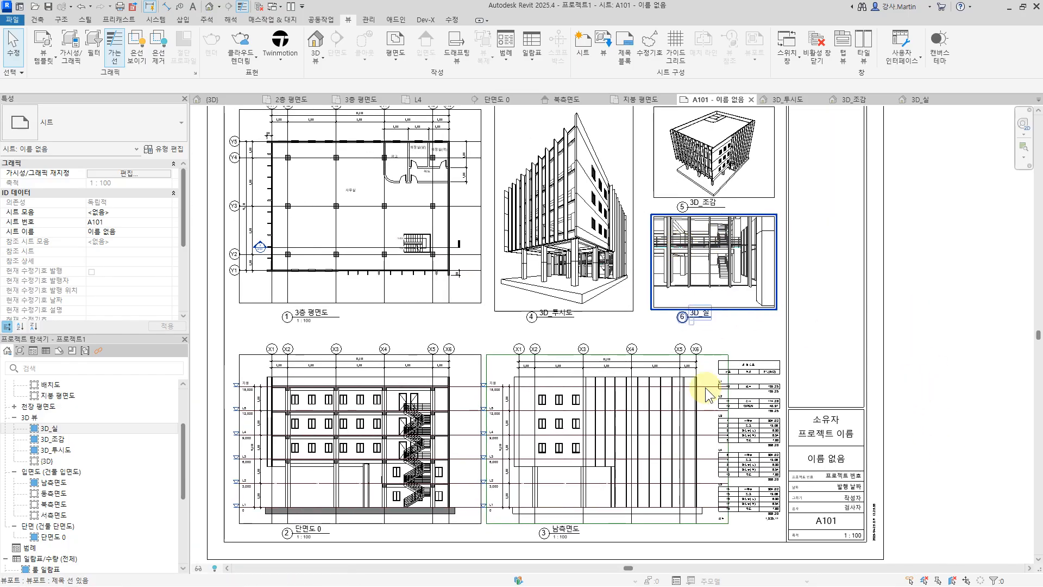
{"action": "left_click", "coordinate": [700, 438]}
{"action": "double_click", "coordinate": [700, 437]}
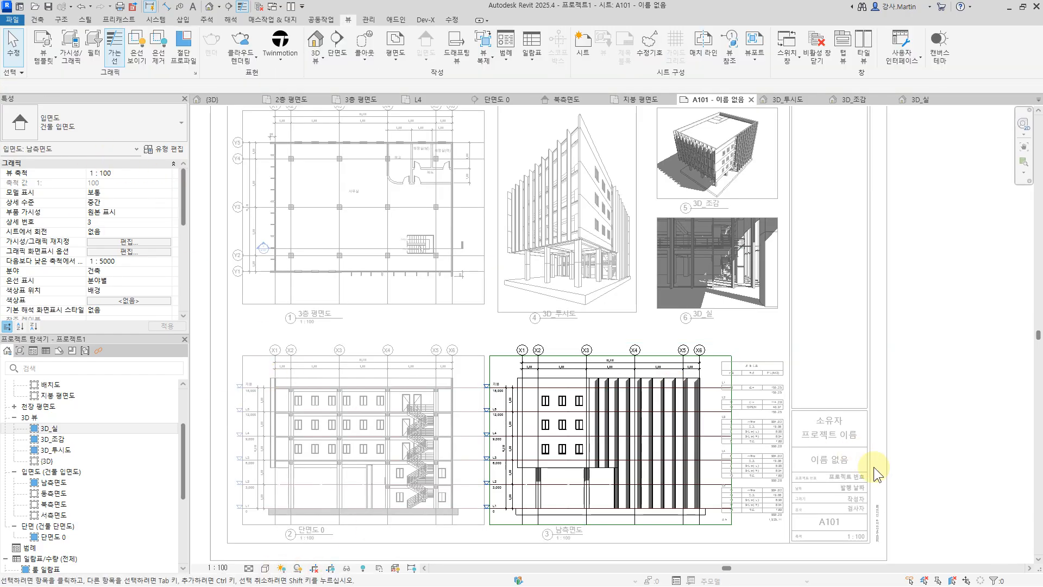
{"action": "middle_click_drag", "start_coordinate": [863, 525], "coordinate": [854, 478]}
{"action": "scroll", "coordinate": [634, 470], "scroll_direction": "up", "scroll_amount": 3}
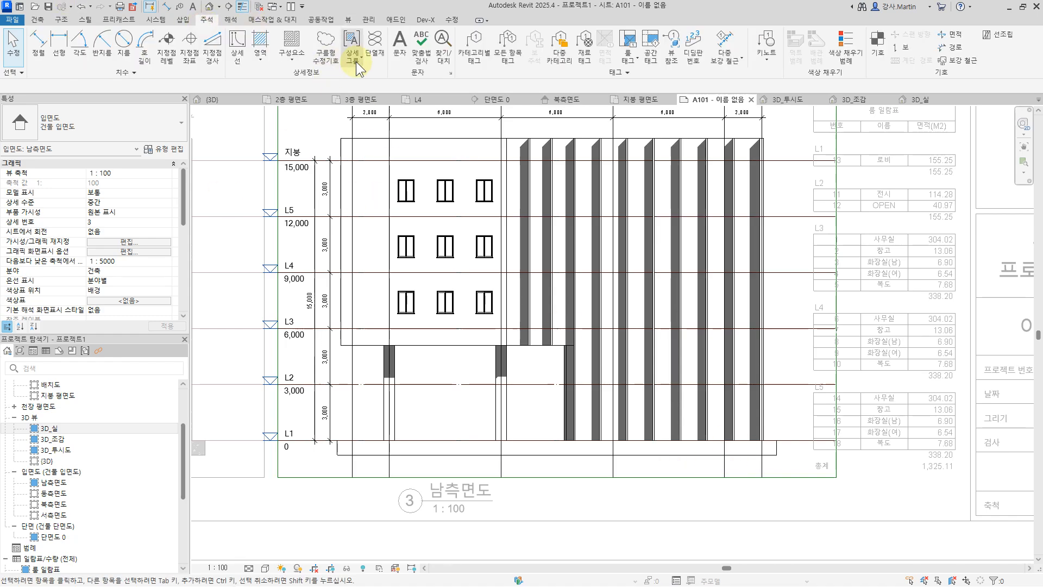
Step: Start a filled region in 남측면도 and duplicate its type under the name 땅_입면
{"action": "left_click", "coordinate": [278, 78]}
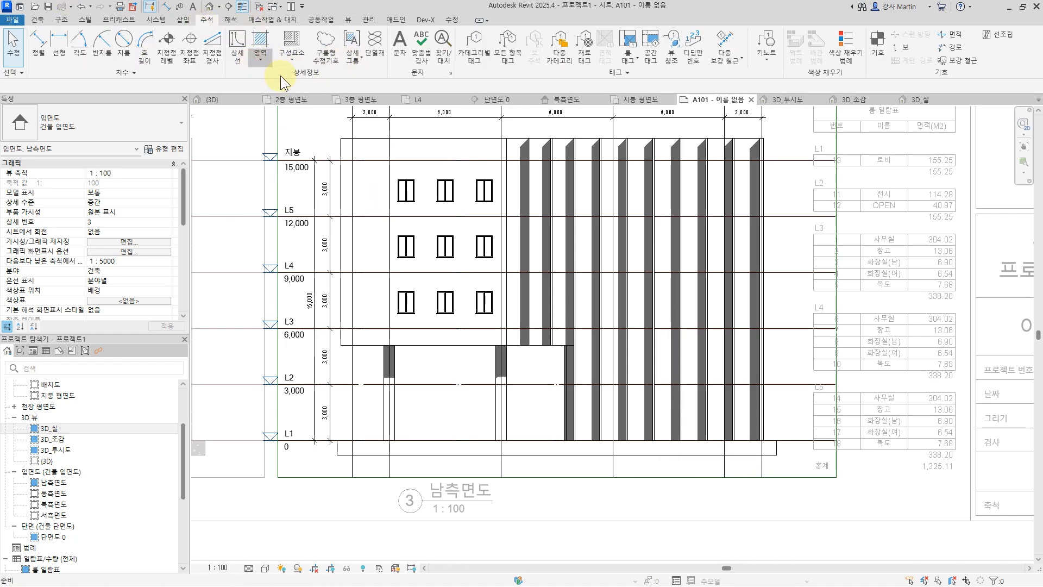
{"action": "left_click", "coordinate": [168, 149]}
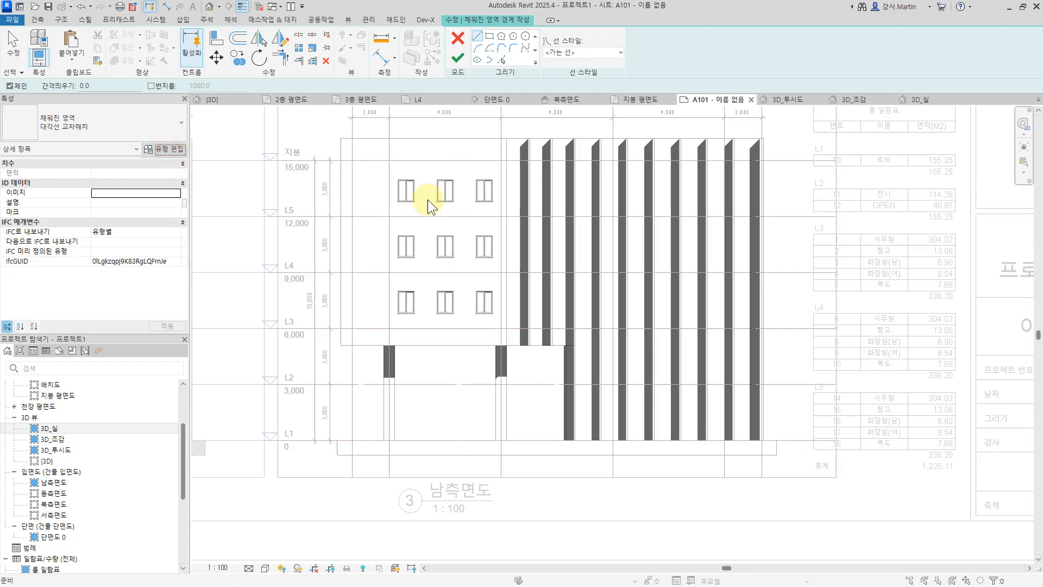
{"action": "left_click", "coordinate": [463, 182]}
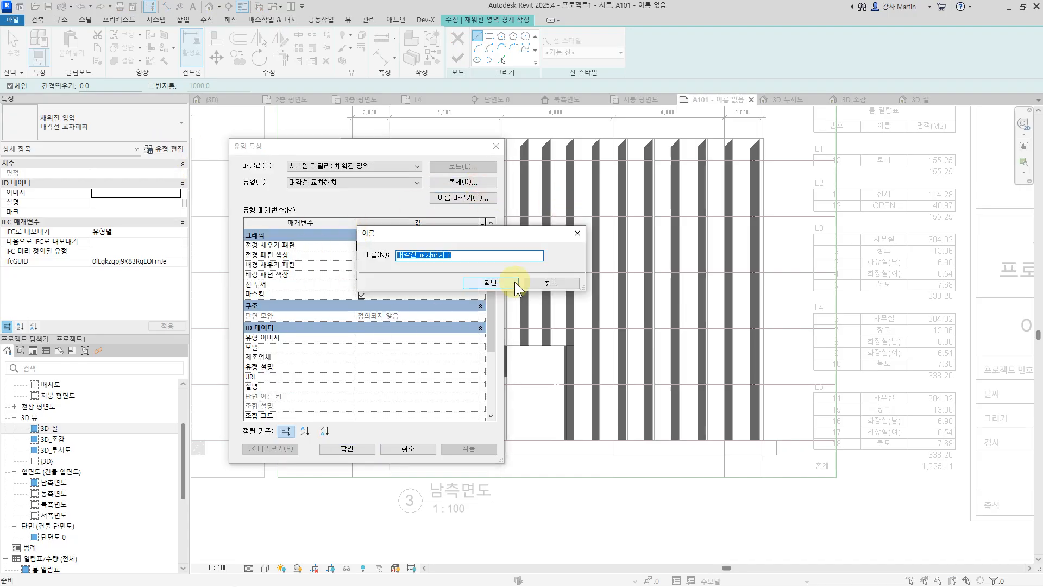
{"action": "type", "text": "땅"}
{"action": "type", "text": "_이"}
{"action": "type", "text": "ㅂ면"}
{"action": "left_click", "coordinate": [497, 287]}
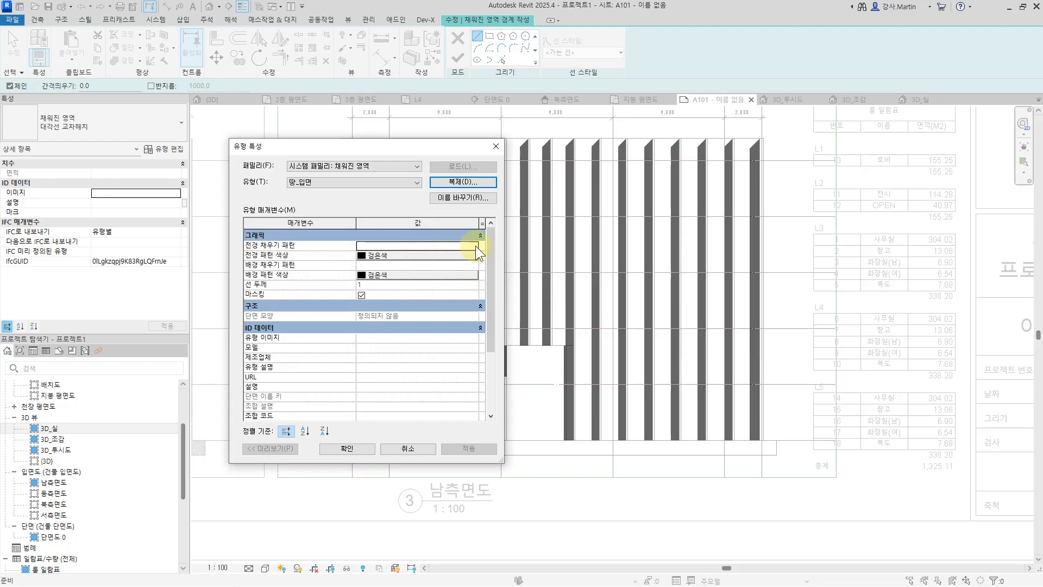
Step: Set the 땅_입면 foreground fill to the 흙 drafting pattern with colour RGB 128-128-128
{"action": "left_click", "coordinate": [477, 249]}
{"action": "scroll", "coordinate": [373, 337], "scroll_direction": "down", "scroll_amount": 5}
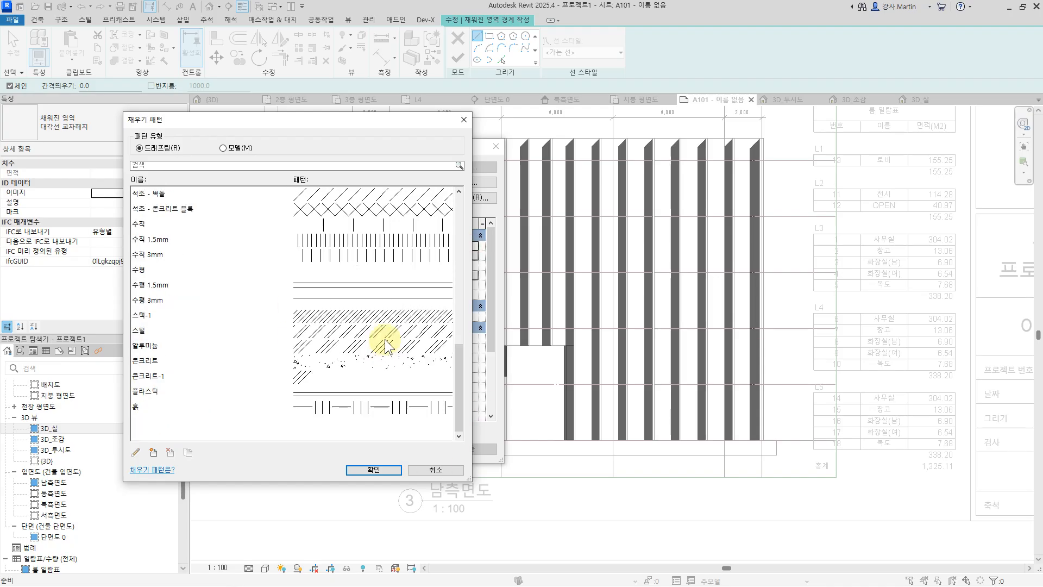
{"action": "left_click", "coordinate": [399, 407]}
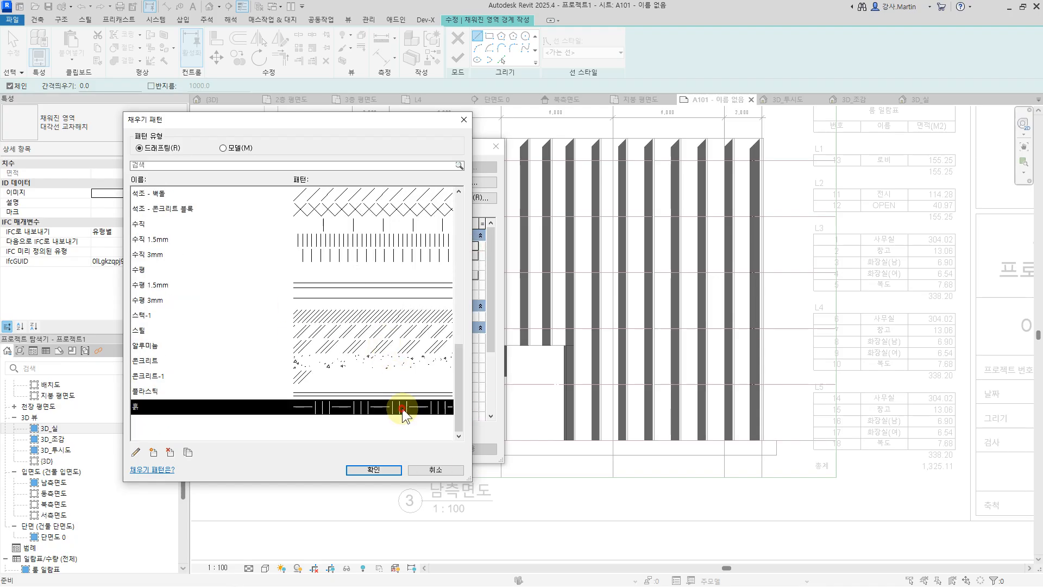
{"action": "left_click", "coordinate": [388, 469]}
{"action": "left_click", "coordinate": [396, 256]}
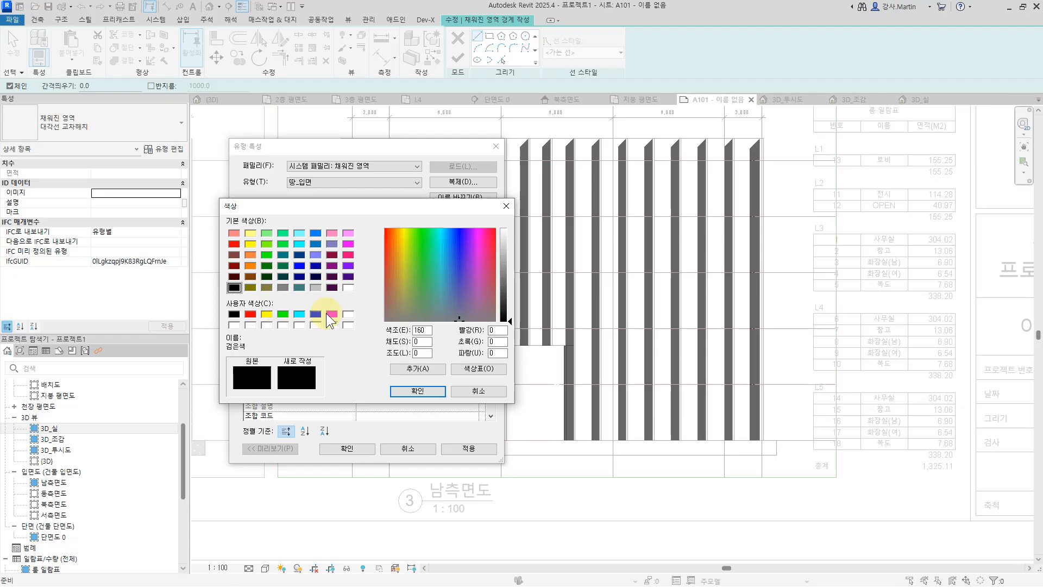
{"action": "left_click", "coordinate": [283, 288]}
{"action": "left_click", "coordinate": [417, 390]}
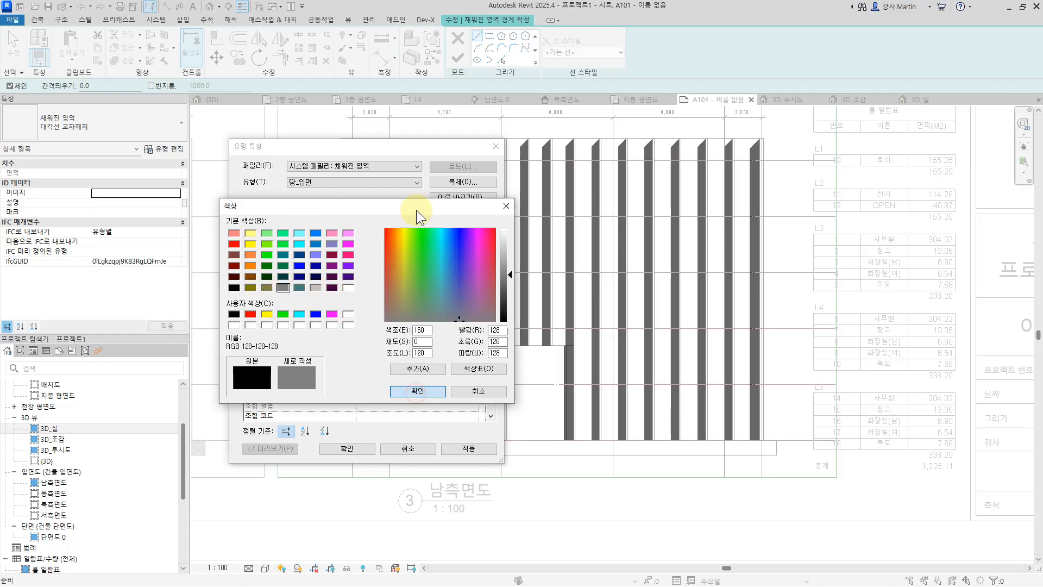
Step: Set the 땅_입면 background to solid fill with colour RGB 192-192-192 and accept the type properties
{"action": "left_click", "coordinate": [407, 265]}
{"action": "left_click", "coordinate": [475, 264]}
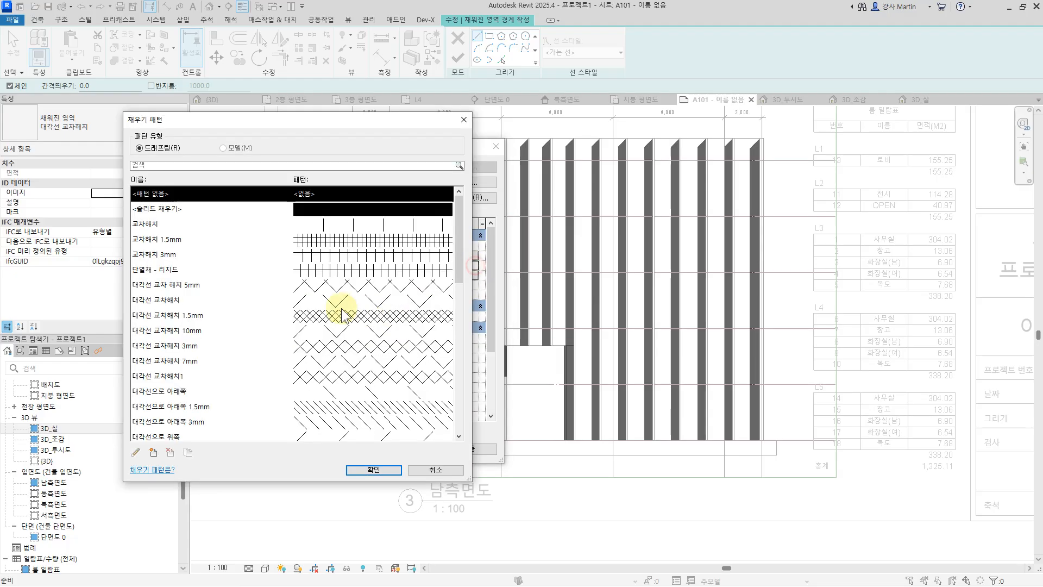
{"action": "left_click", "coordinate": [339, 212]}
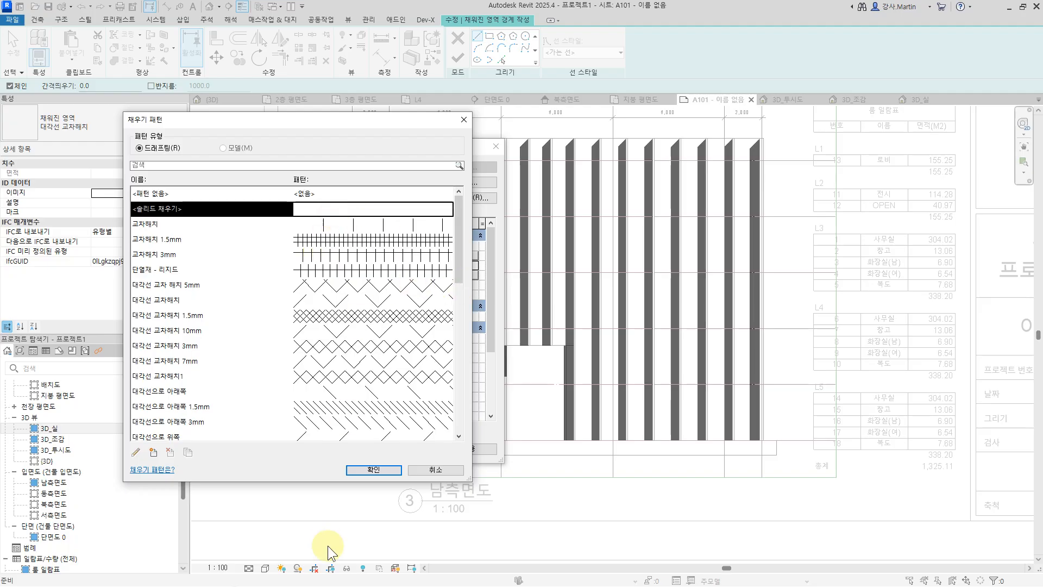
{"action": "left_click", "coordinate": [374, 469]}
{"action": "left_click", "coordinate": [392, 275]}
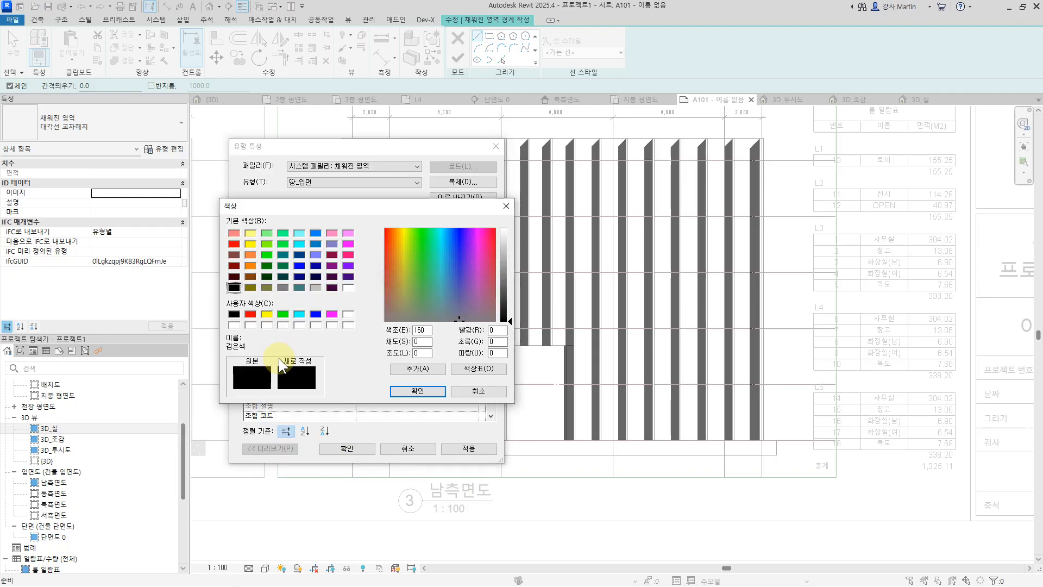
{"action": "left_click", "coordinate": [315, 287]}
{"action": "left_click", "coordinate": [417, 391]}
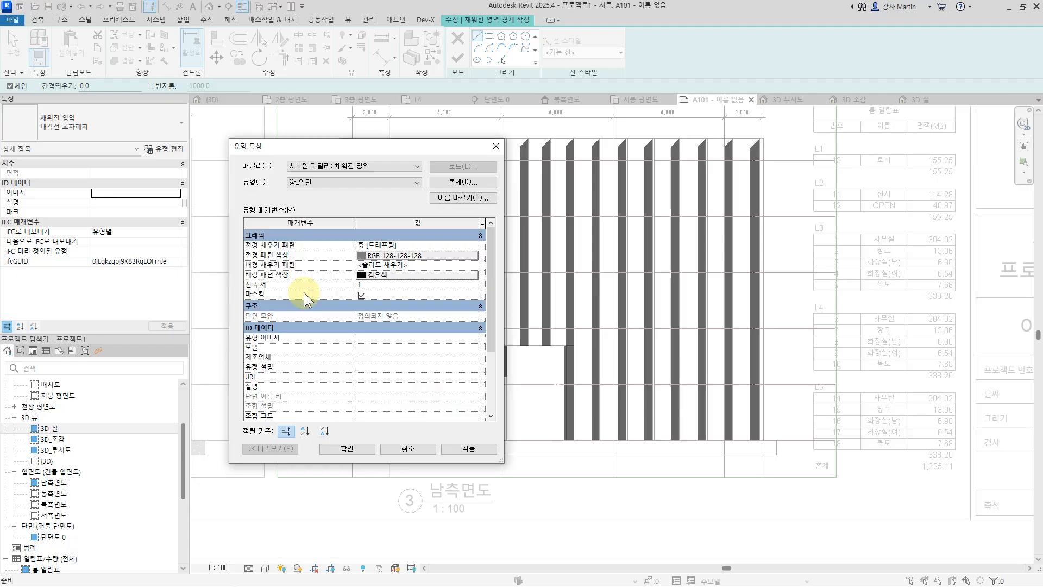
{"action": "left_click", "coordinate": [361, 452]}
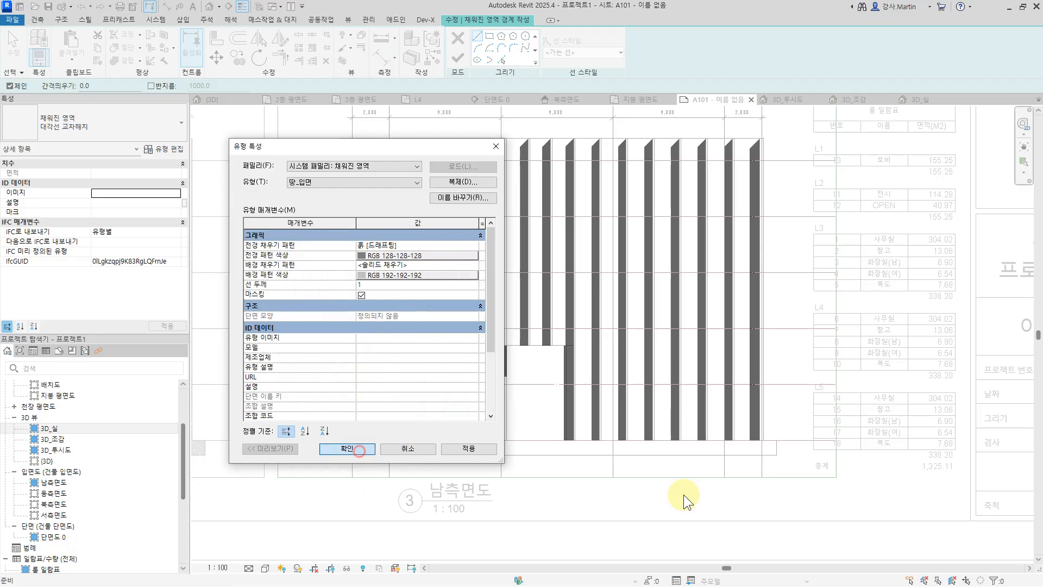
Step: Sketch a rectangular ground boundary about 29,983 by 2,000 mm from the lower crop edge up to level L1
{"action": "left_click", "coordinate": [489, 37]}
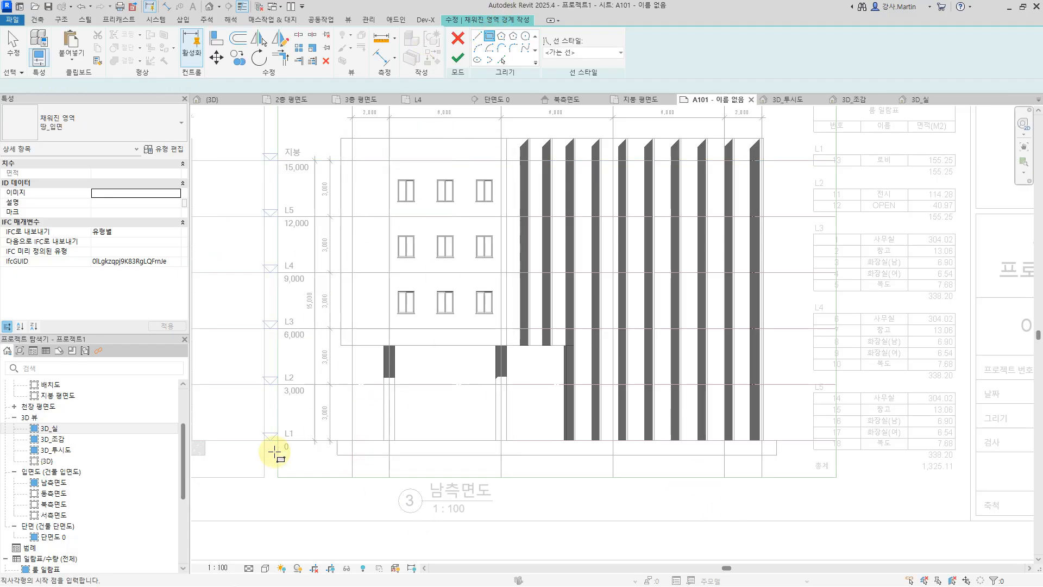
{"action": "left_click", "coordinate": [277, 477]}
{"action": "left_click", "coordinate": [835, 440]}
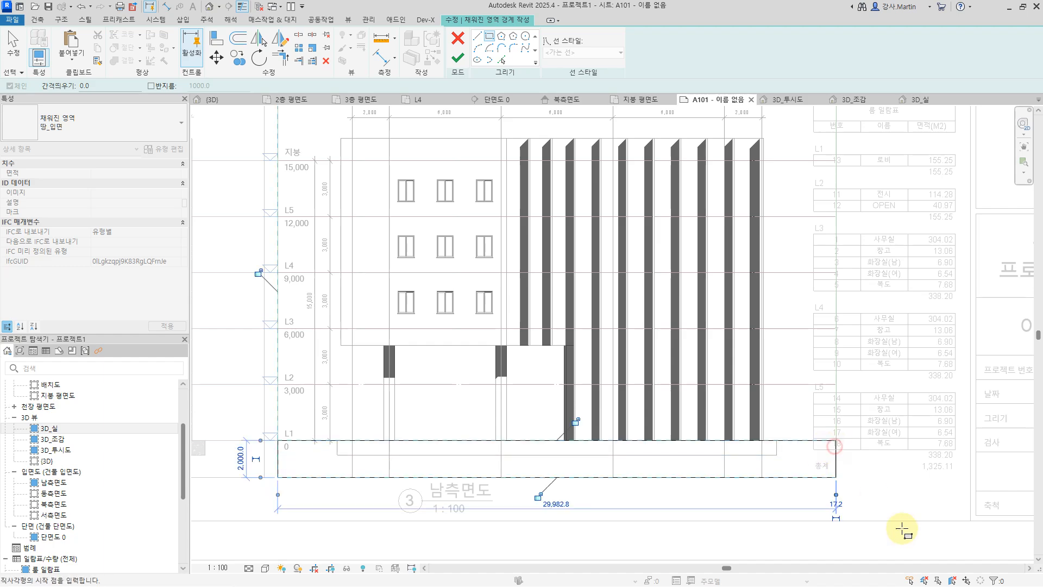
{"action": "key", "text": "Escape"}
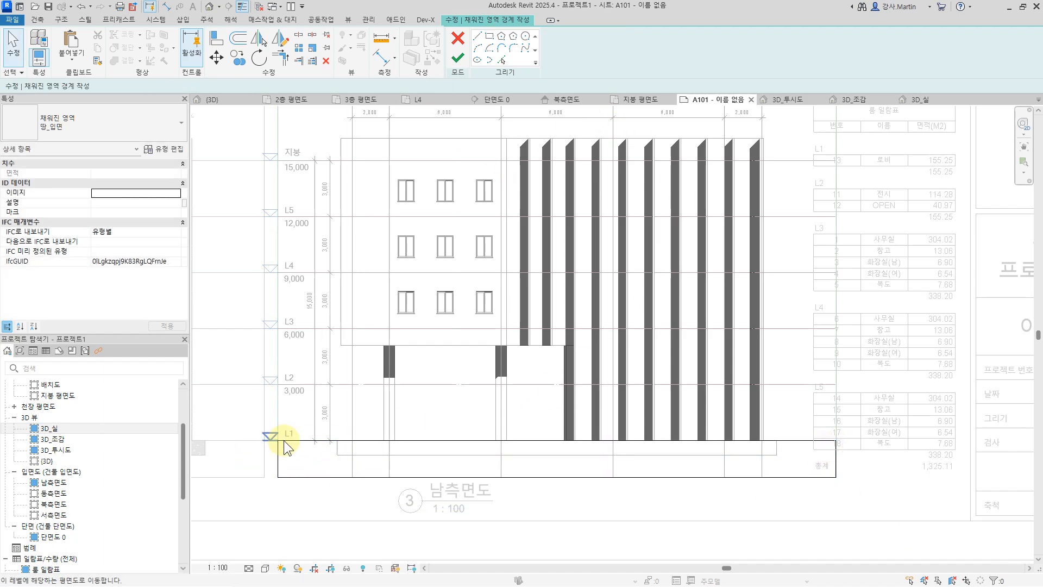
Step: Set the boundary lines to <보이지 않는 선> with the ground line at L1 as <굵은 선>, and finish the filled region
{"action": "mouse_move", "coordinate": [254, 406]}
{"action": "left_mouse_down"}
{"action": "mouse_move", "coordinate": [896, 489]}
{"action": "mouse_move", "coordinate": [889, 495]}
{"action": "left_mouse_up"}
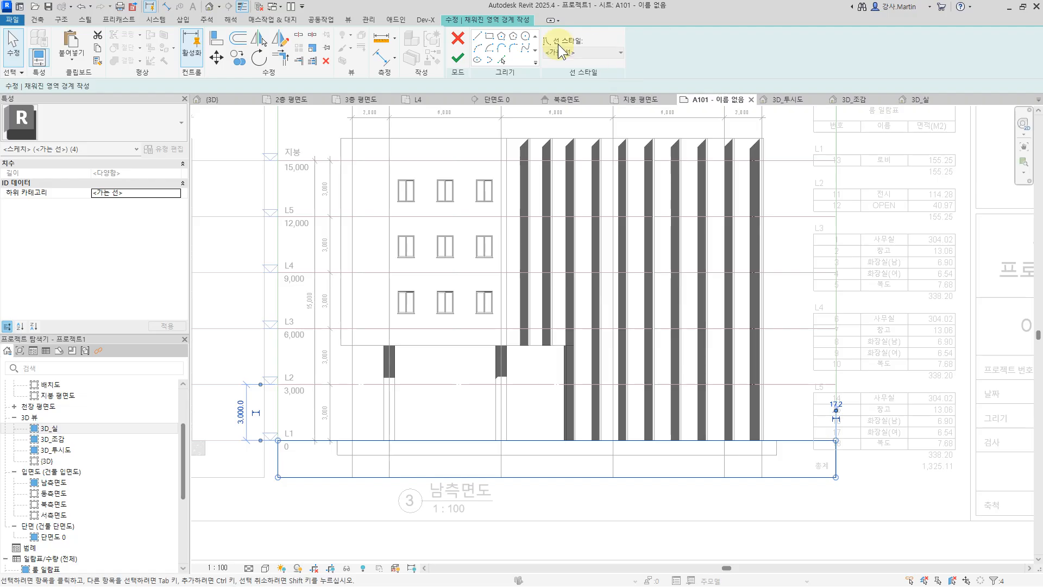
{"action": "left_click", "coordinate": [574, 55]}
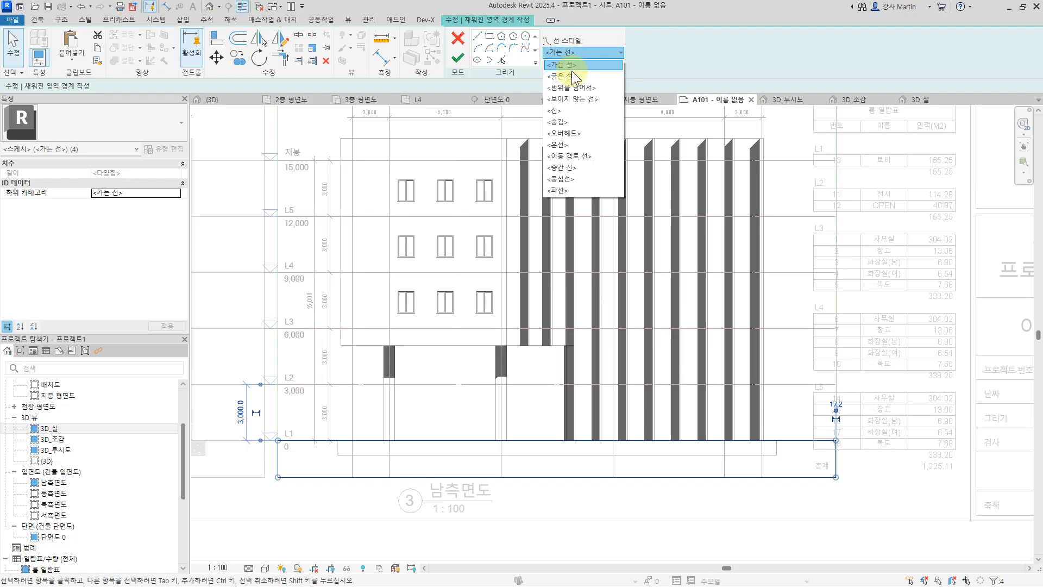
{"action": "left_click", "coordinate": [582, 100]}
{"action": "left_click", "coordinate": [298, 419]}
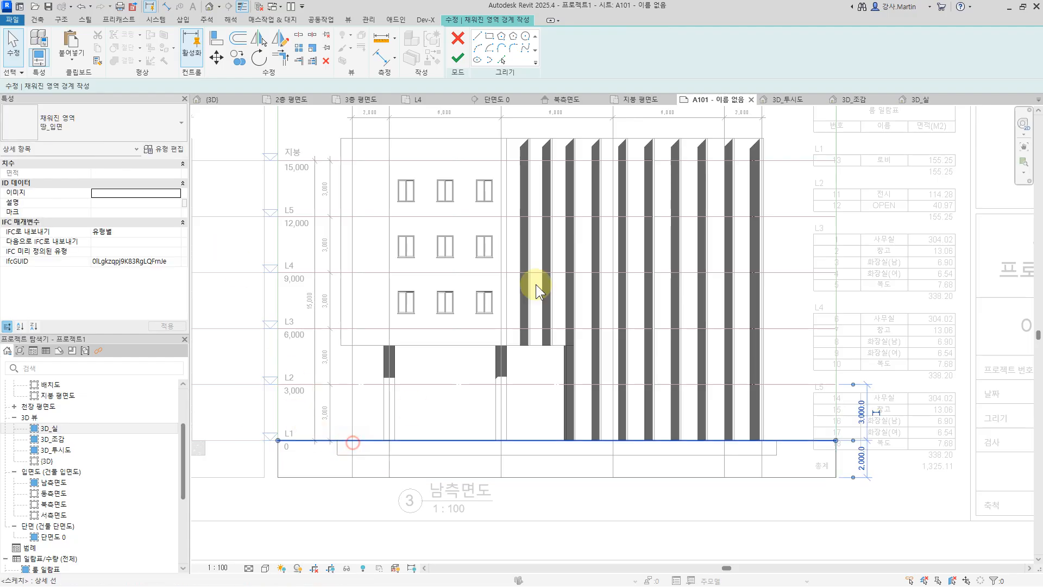
{"action": "left_click", "coordinate": [591, 50]}
{"action": "left_click", "coordinate": [583, 79]}
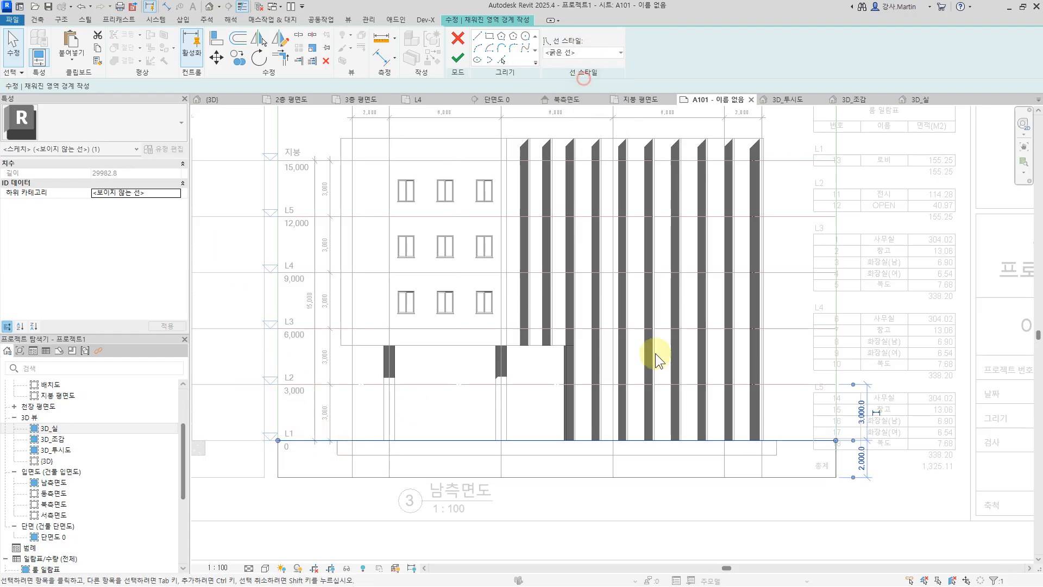
{"action": "left_click", "coordinate": [771, 487]}
{"action": "left_click", "coordinate": [457, 57]}
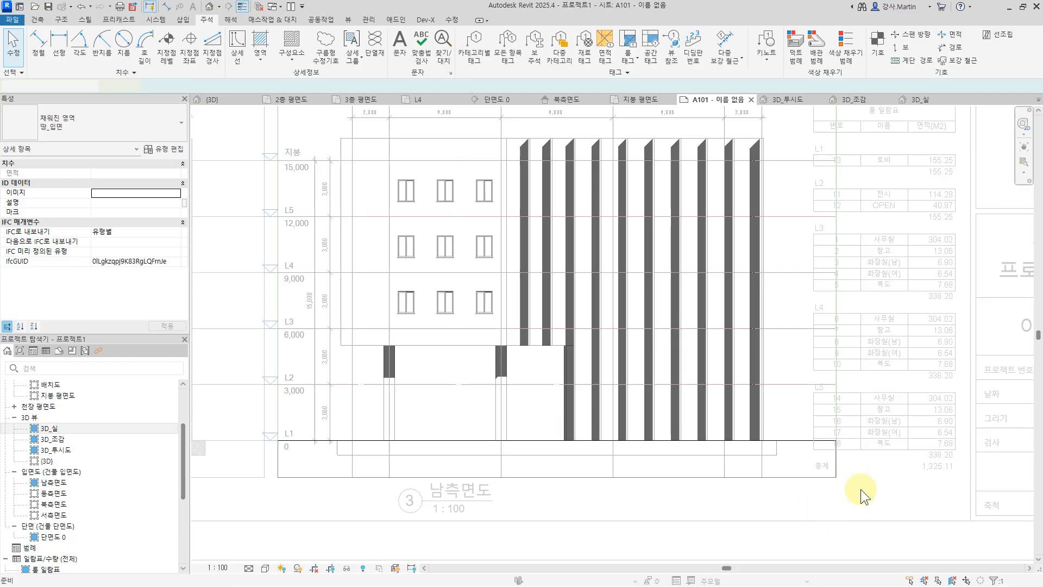
{"action": "left_click", "coordinate": [887, 493]}
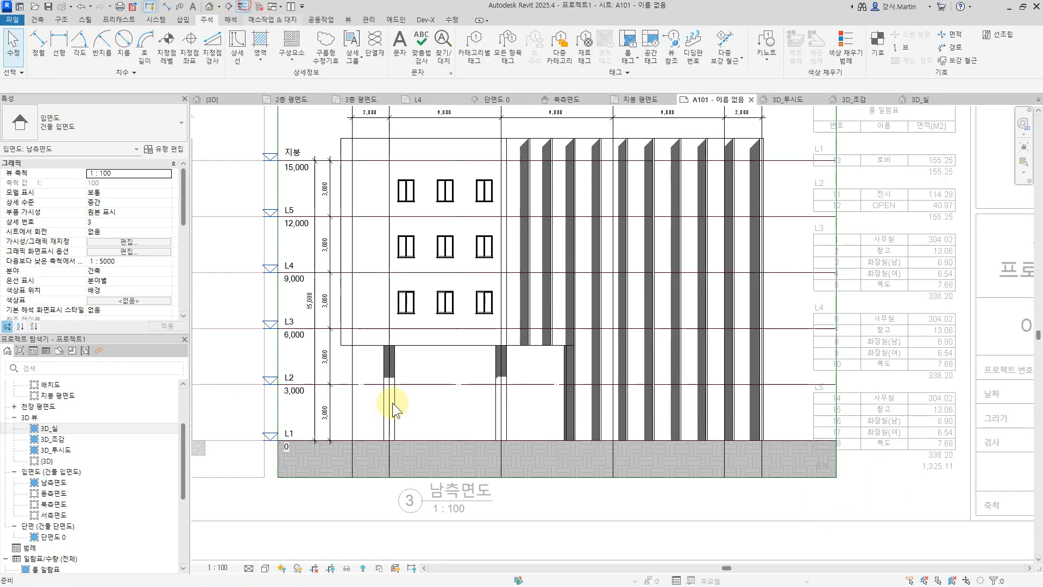
Step: Copy the ground filled region from the 남측면도 view and return to the sheet
{"action": "scroll", "coordinate": [700, 392], "scroll_direction": "down", "scroll_amount": 3}
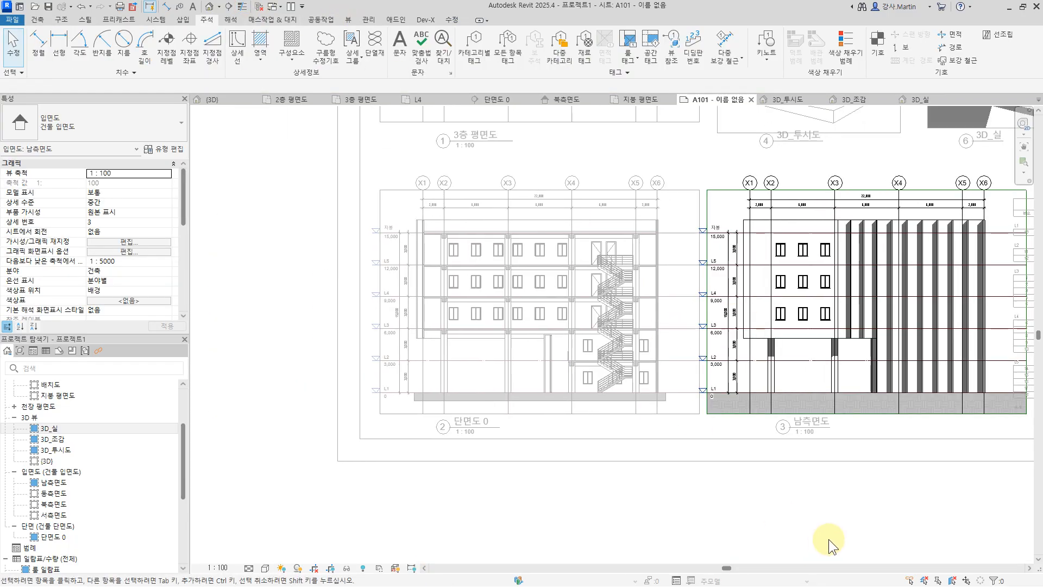
{"action": "double_click", "coordinate": [854, 496]}
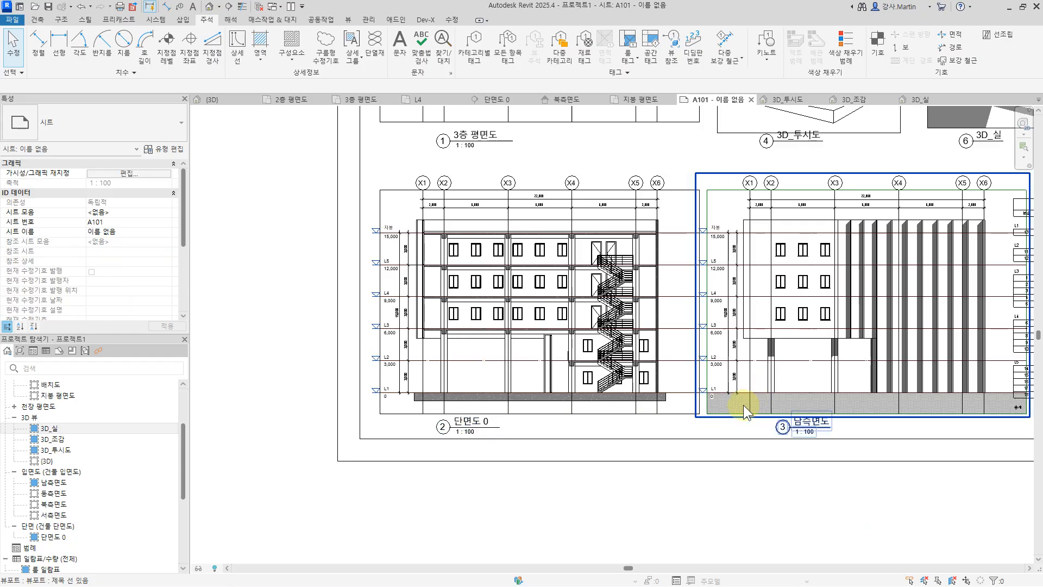
{"action": "double_click", "coordinate": [802, 387]}
{"action": "left_click", "coordinate": [802, 393]}
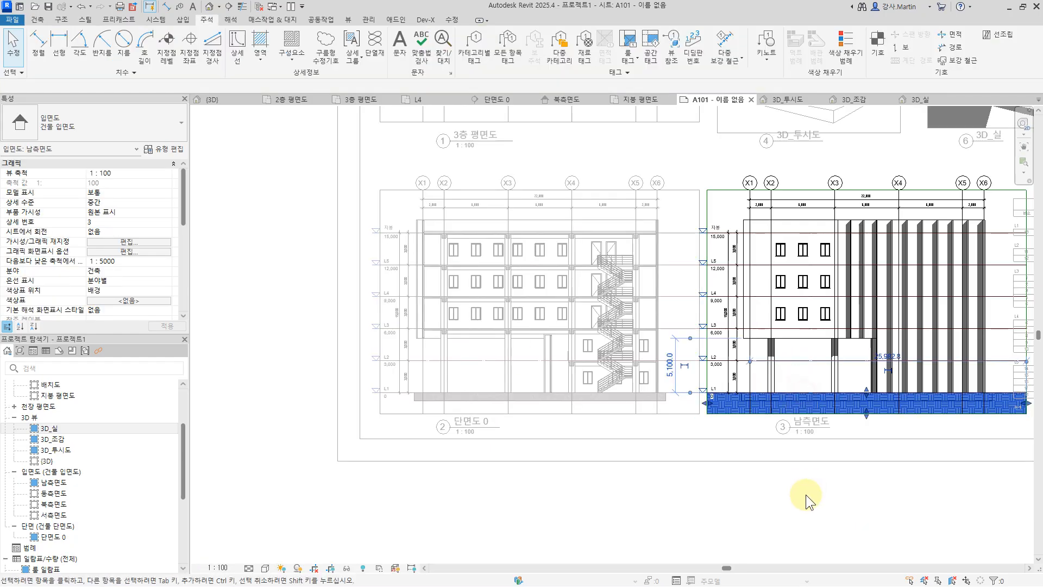
{"action": "double_click", "coordinate": [815, 494]}
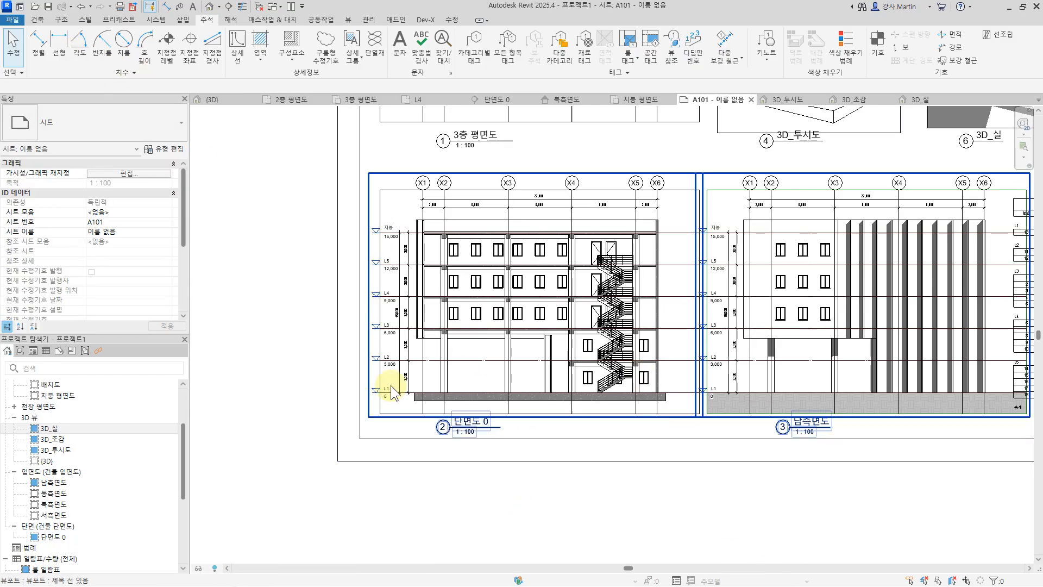
Step: Paste the copied ground region into the 단면도 0 view and move it onto the lower crop corner, directly below level L1
{"action": "scroll", "coordinate": [480, 377], "scroll_direction": "up", "scroll_amount": 2}
{"action": "double_click", "coordinate": [480, 377]}
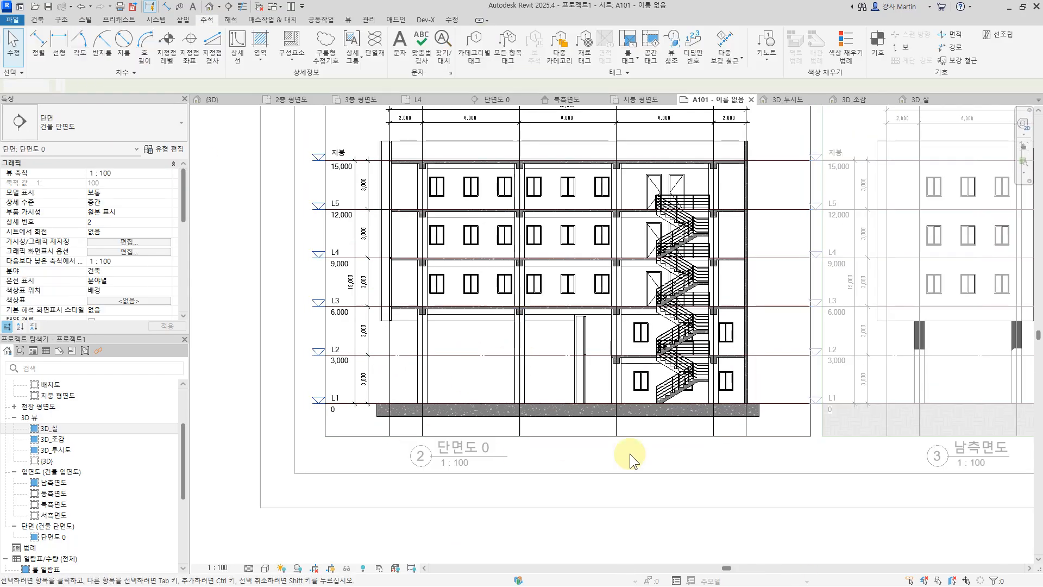
{"action": "key", "text": "ctrl+v"}
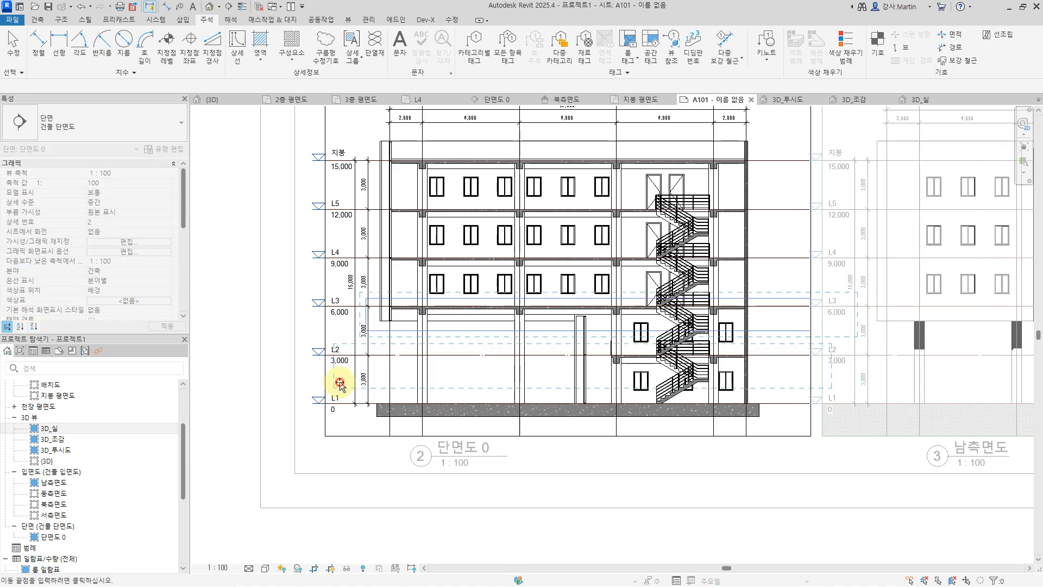
{"action": "left_click", "coordinate": [337, 384]}
{"action": "left_click", "coordinate": [216, 57]}
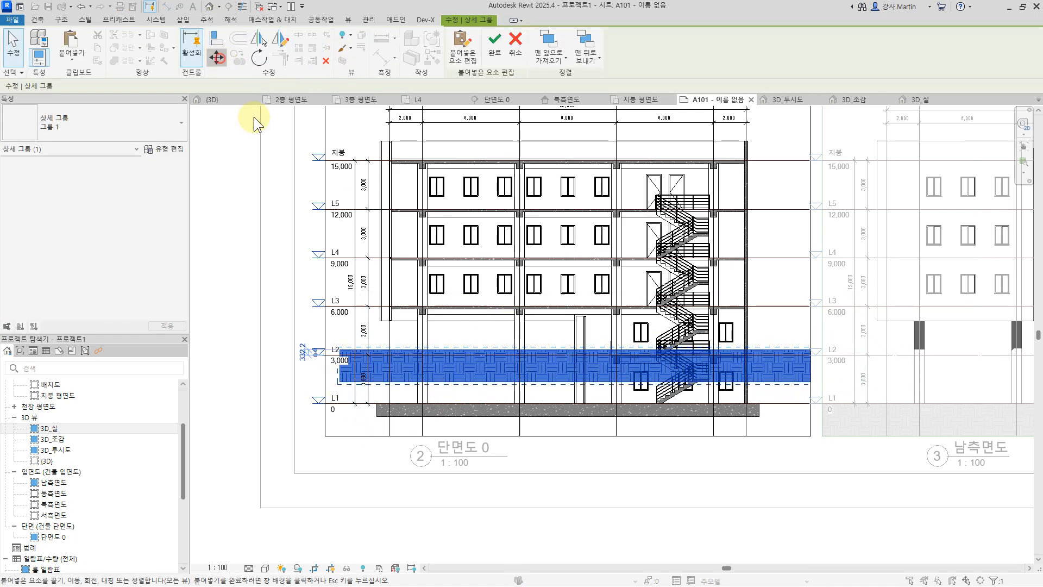
{"action": "scroll", "coordinate": [356, 444], "scroll_direction": "up", "scroll_amount": 2}
{"action": "left_click", "coordinate": [337, 394]}
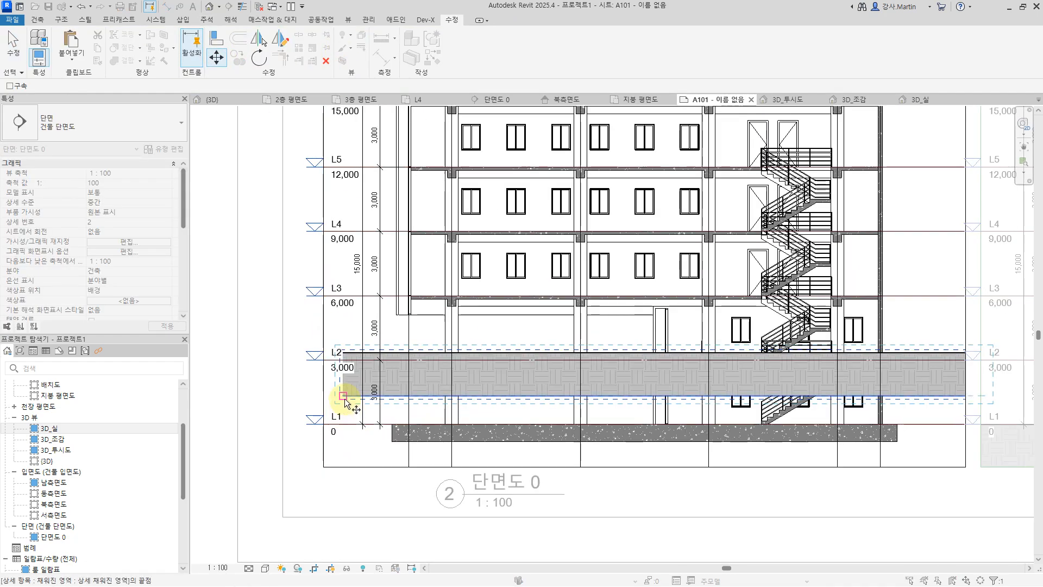
{"action": "left_click", "coordinate": [325, 466]}
{"action": "left_click", "coordinate": [300, 452]}
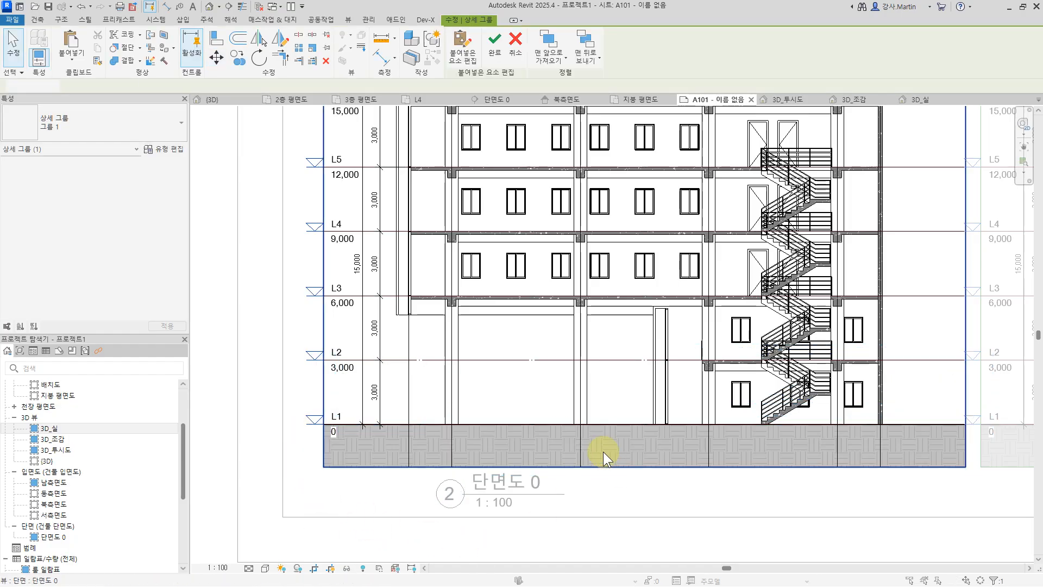
Step: Duplicate the pasted ground region's type as 땅_단면, turn off its masking, and deactivate the section view
{"action": "left_click", "coordinate": [601, 425]}
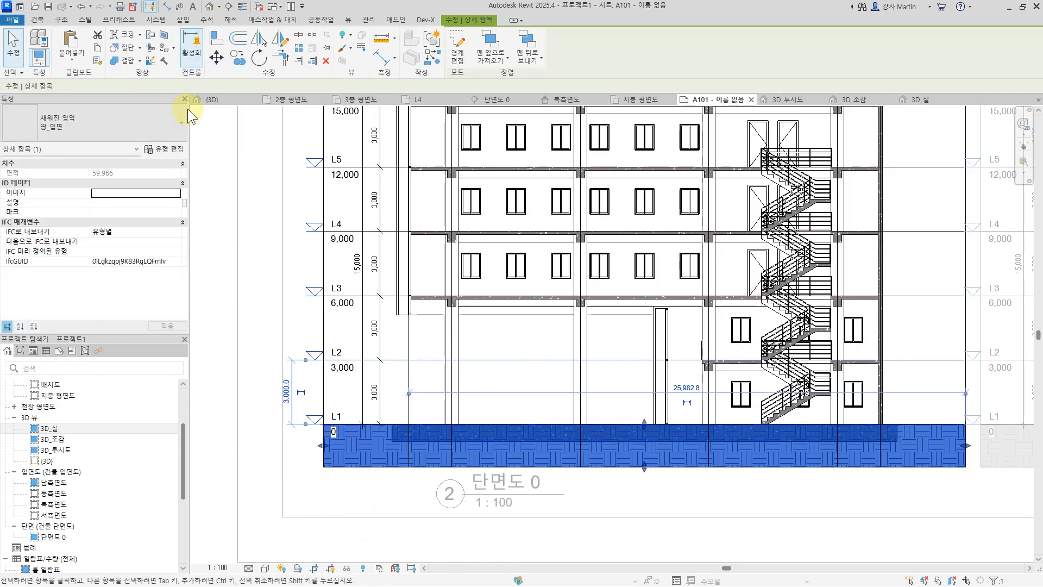
{"action": "left_click", "coordinate": [173, 149]}
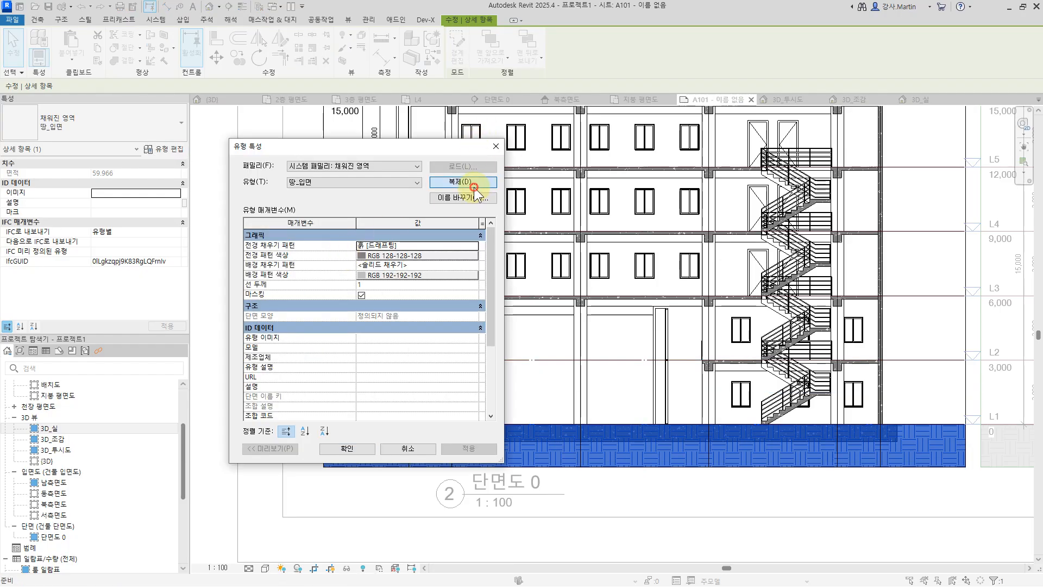
{"action": "left_click", "coordinate": [471, 184]}
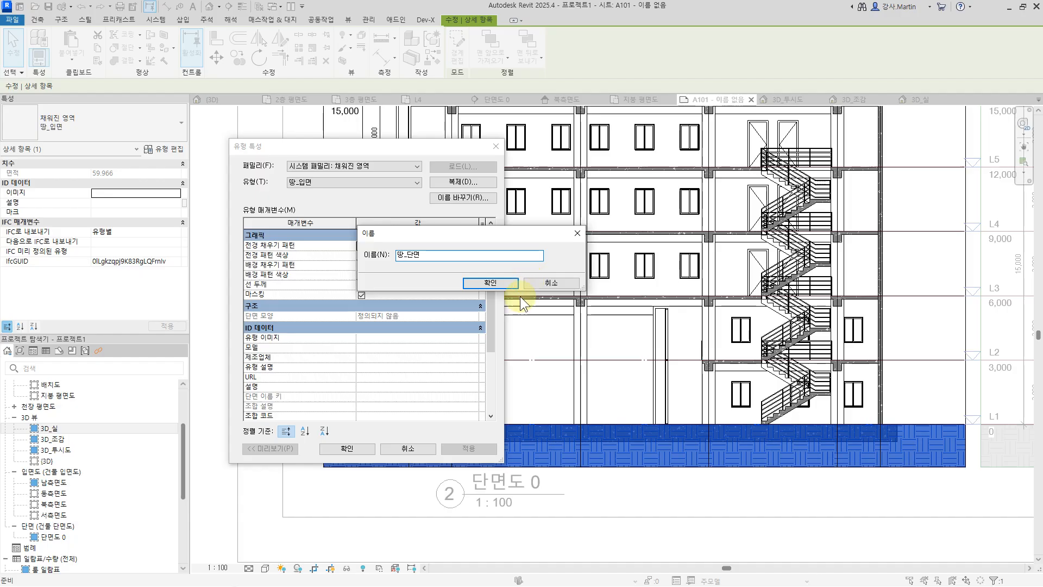
{"action": "left_click", "coordinate": [491, 283]}
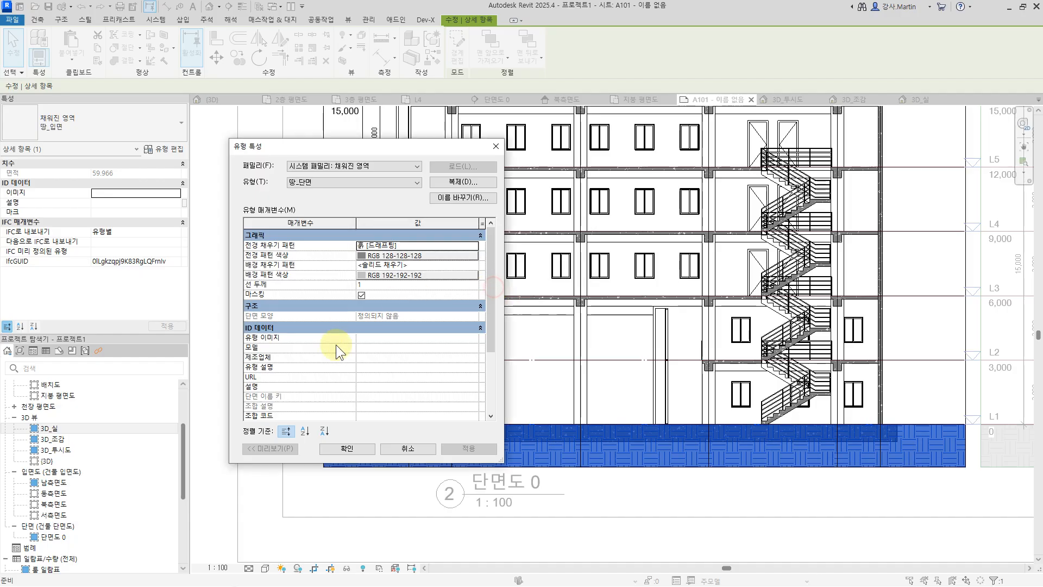
{"action": "left_click", "coordinate": [361, 295]}
{"action": "left_click", "coordinate": [342, 454]}
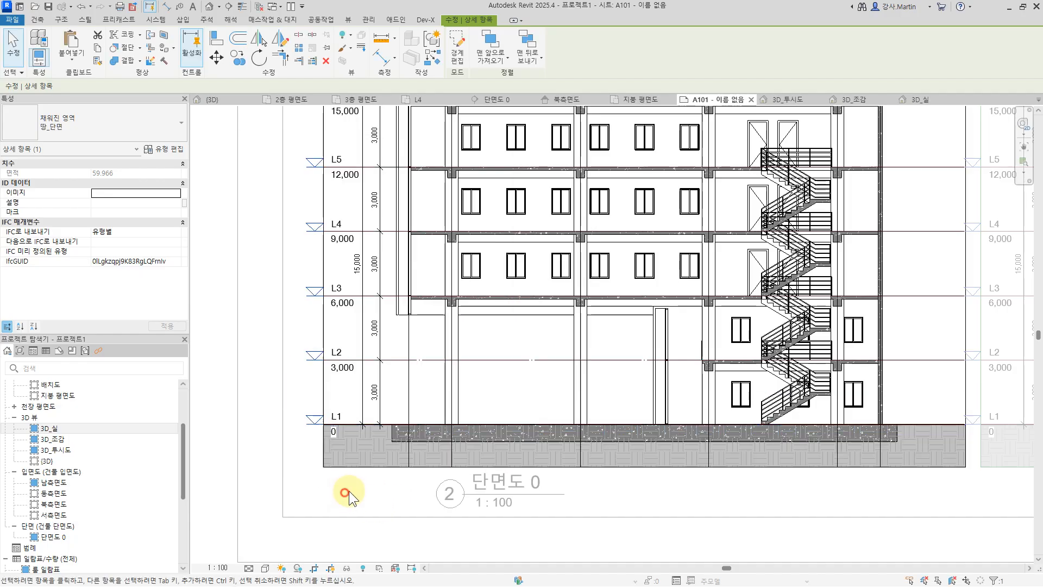
{"action": "left_click", "coordinate": [344, 493]}
{"action": "scroll", "coordinate": [820, 347], "scroll_direction": "down", "scroll_amount": 2}
{"action": "middle_click_drag", "start_coordinate": [820, 347], "coordinate": [670, 361]}
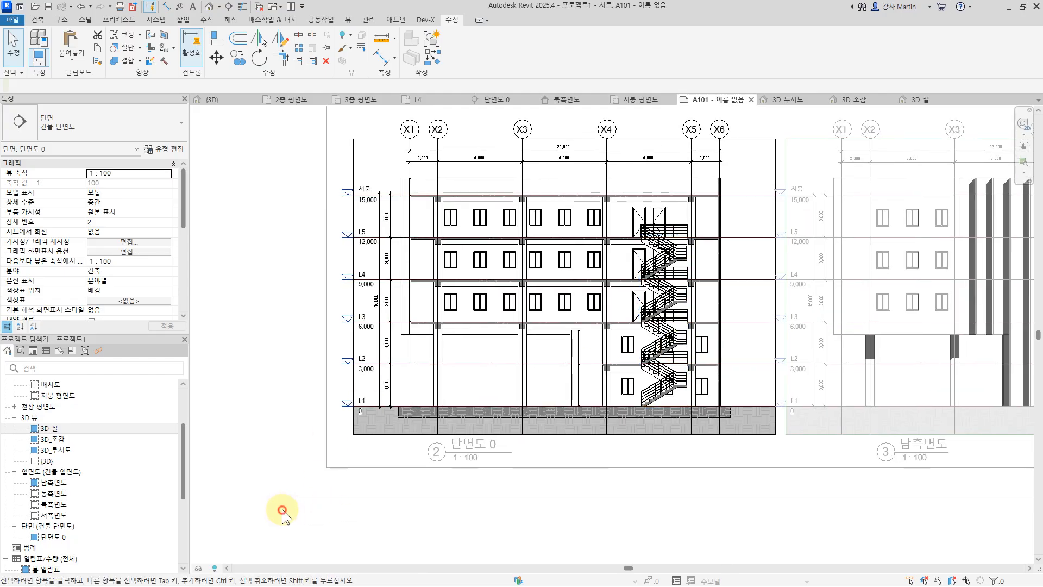
{"action": "double_click", "coordinate": [281, 510]}
Step: Activate the 3층 평면도 view on the sheet and place a colour fill legend beside grid X1, using the 룸 space type and scheme 구성표 1
{"action": "middle_click_drag", "start_coordinate": [580, 321], "coordinate": [576, 409]}
{"action": "scroll", "coordinate": [561, 362], "scroll_direction": "down", "scroll_amount": 2}
{"action": "middle_click_drag", "start_coordinate": [638, 353], "coordinate": [633, 461]}
{"action": "middle_click_drag", "start_coordinate": [576, 214], "coordinate": [597, 380]}
{"action": "middle_click_drag", "start_coordinate": [569, 282], "coordinate": [576, 296]}
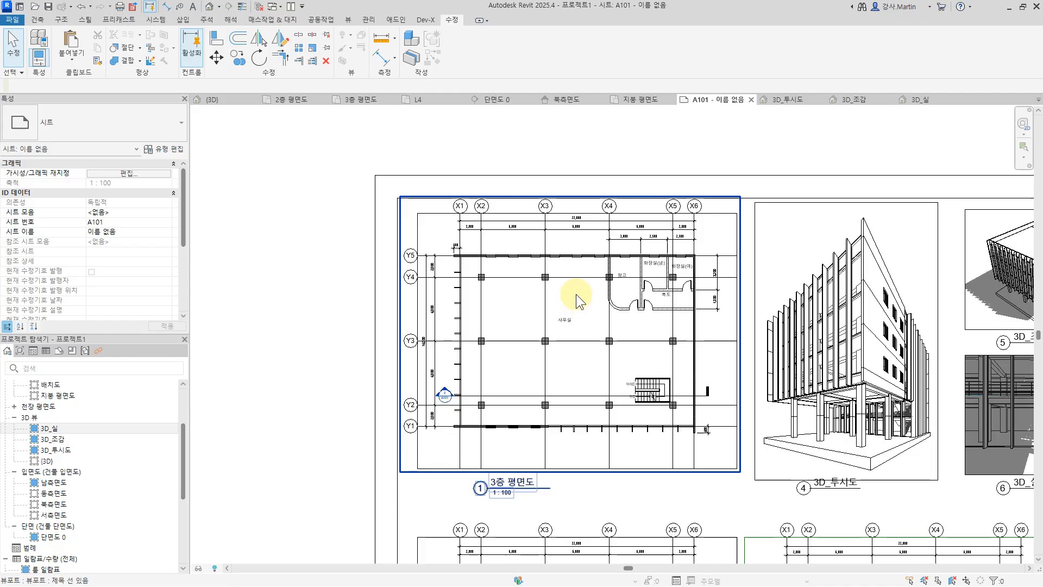
{"action": "left_click", "coordinate": [576, 298]}
{"action": "double_click", "coordinate": [576, 297]}
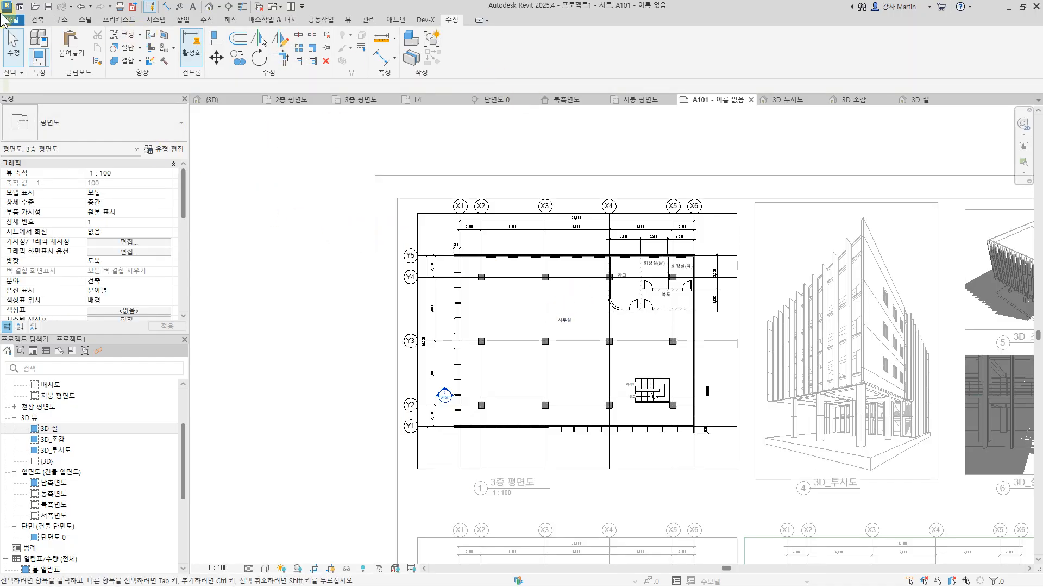
{"action": "left_click", "coordinate": [202, 19]}
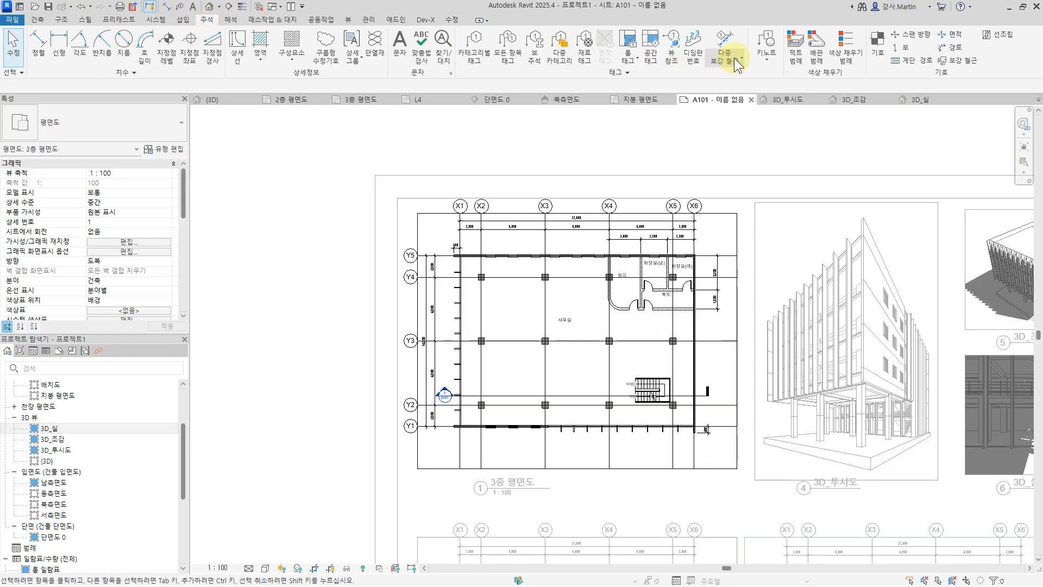
{"action": "left_click", "coordinate": [846, 48]}
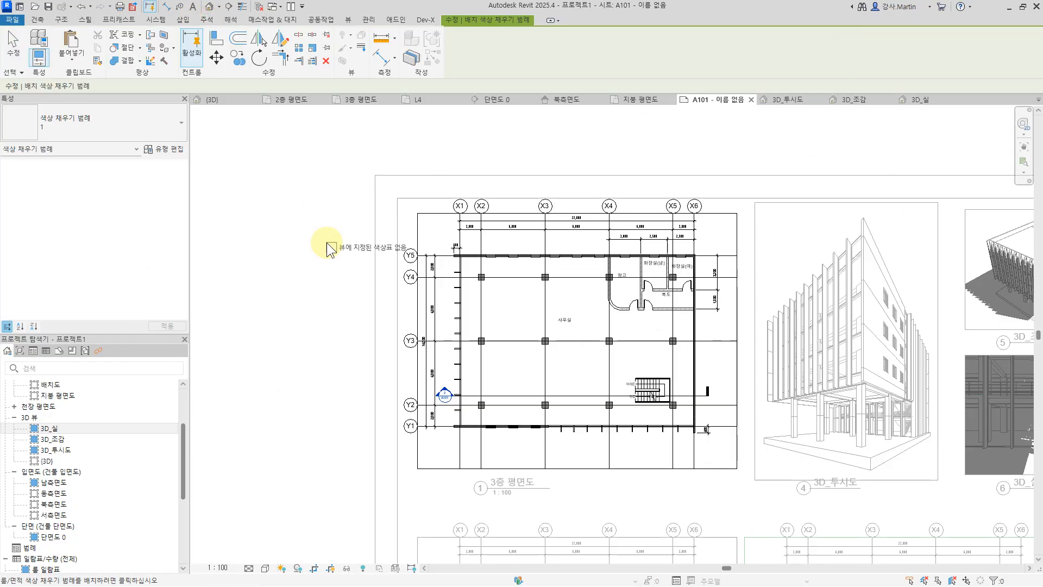
{"action": "scroll", "coordinate": [412, 197], "scroll_direction": "up", "scroll_amount": 3}
{"action": "left_click", "coordinate": [393, 203]}
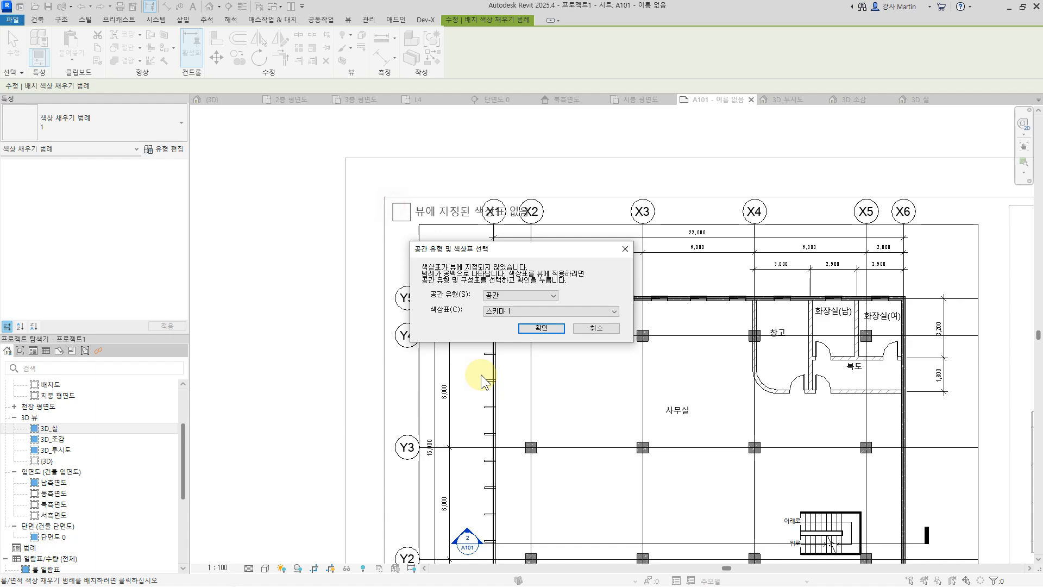
{"action": "left_click", "coordinate": [532, 311]}
{"action": "left_click", "coordinate": [491, 321]}
{"action": "left_click", "coordinate": [536, 328]}
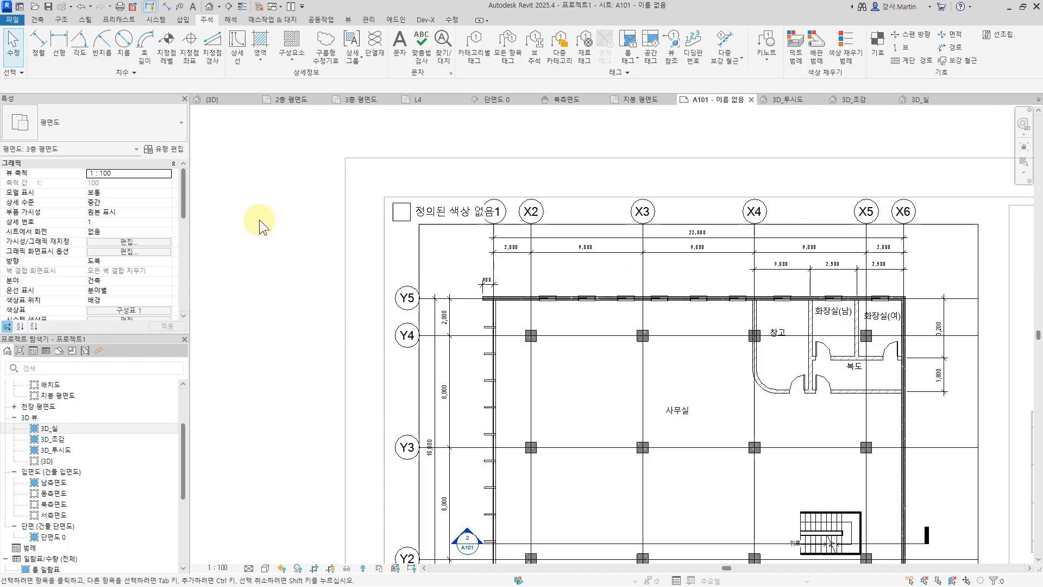
Step: Open the legend's colour scheme for editing and rename the assigned room scheme as 룸
{"action": "left_click", "coordinate": [435, 212]}
{"action": "left_click", "coordinate": [459, 52]}
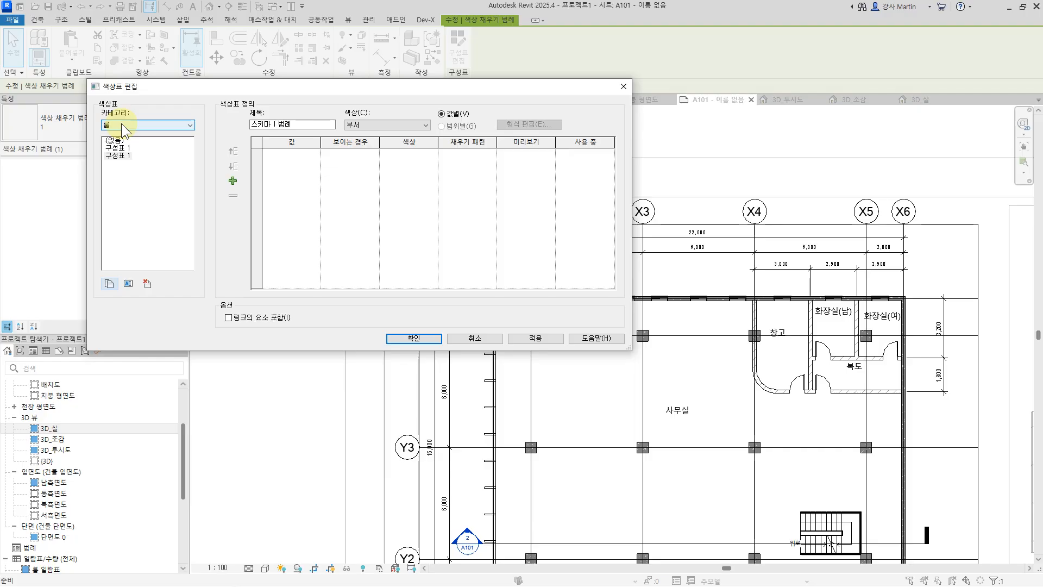
{"action": "left_click", "coordinate": [117, 157]}
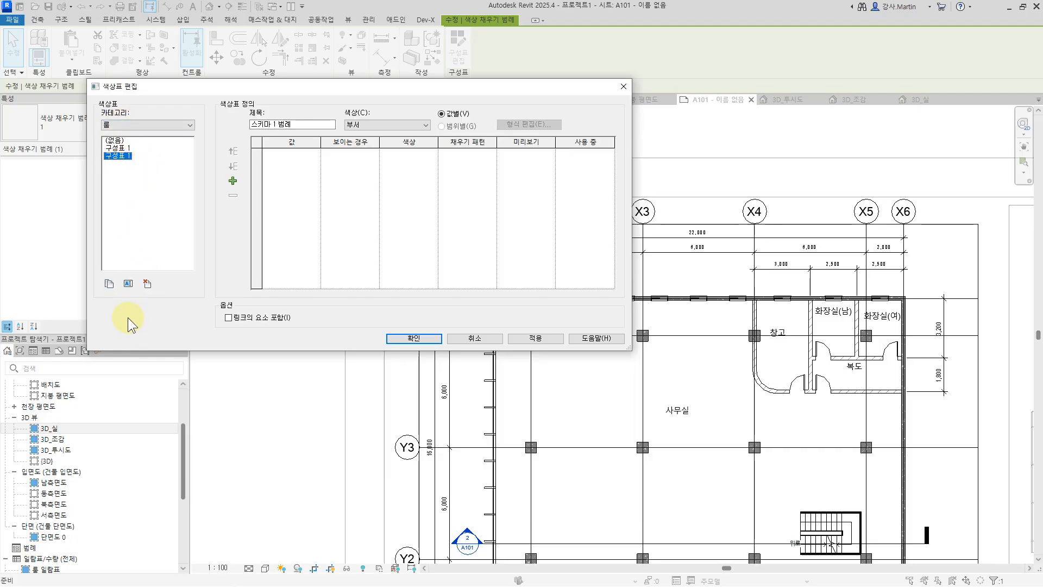
{"action": "left_click", "coordinate": [128, 284]}
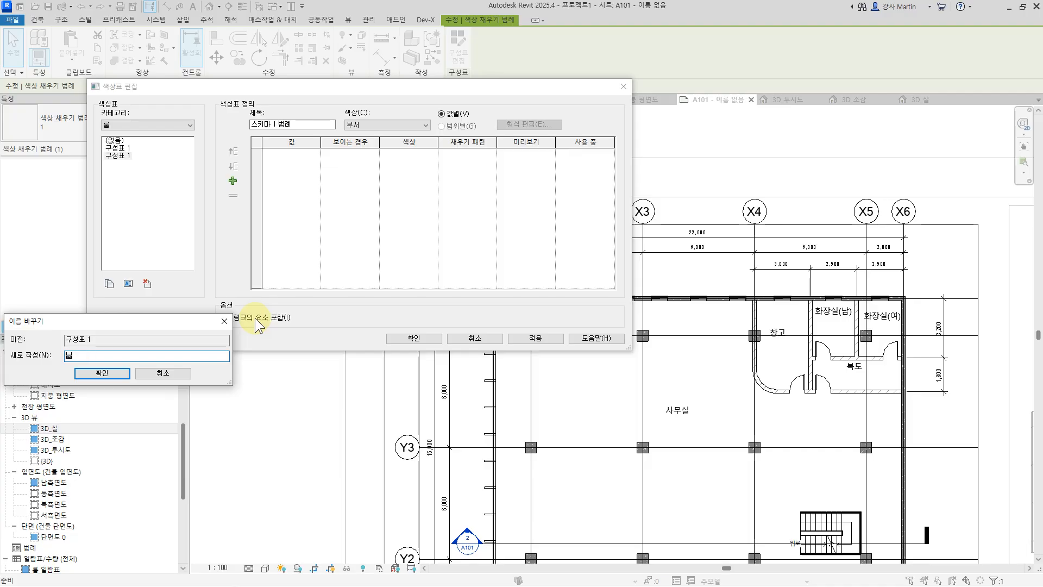
{"action": "left_click", "coordinate": [102, 372]}
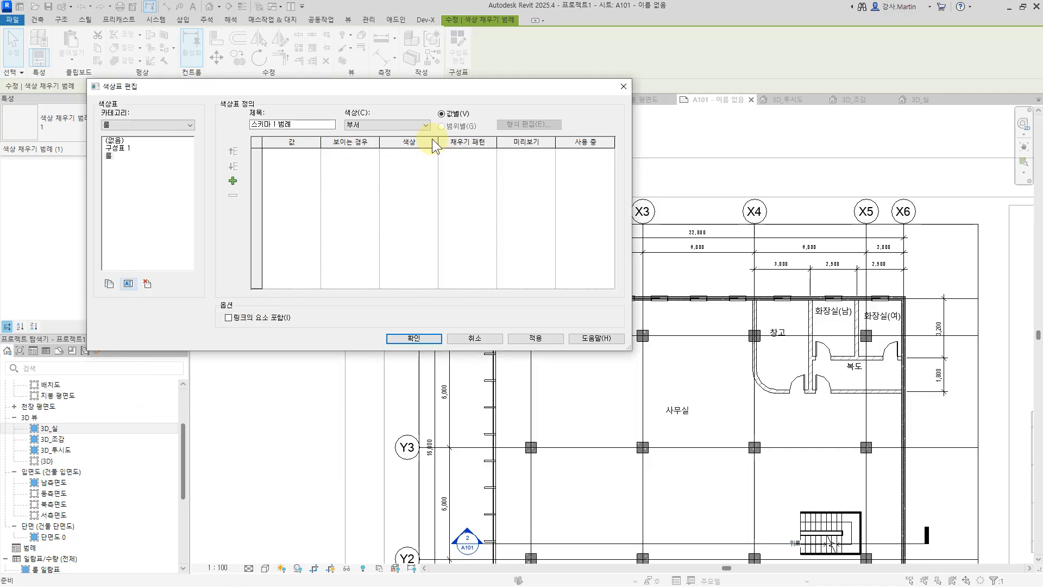
Step: Colour the 룸 scheme by 이름 and accept the colour scheme
{"action": "left_click", "coordinate": [404, 125]}
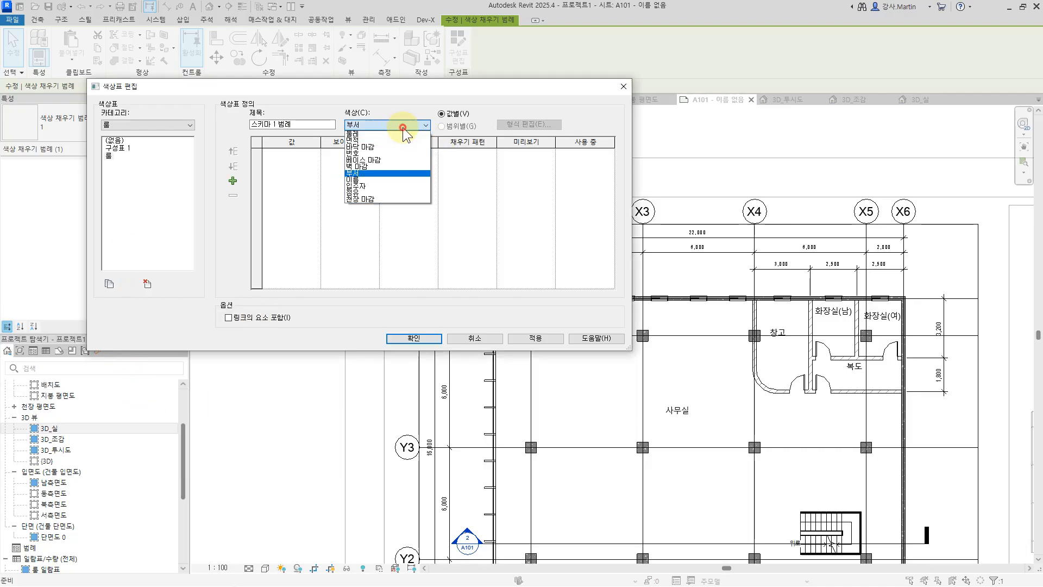
{"action": "left_click", "coordinate": [373, 181]}
{"action": "left_click", "coordinate": [546, 316]}
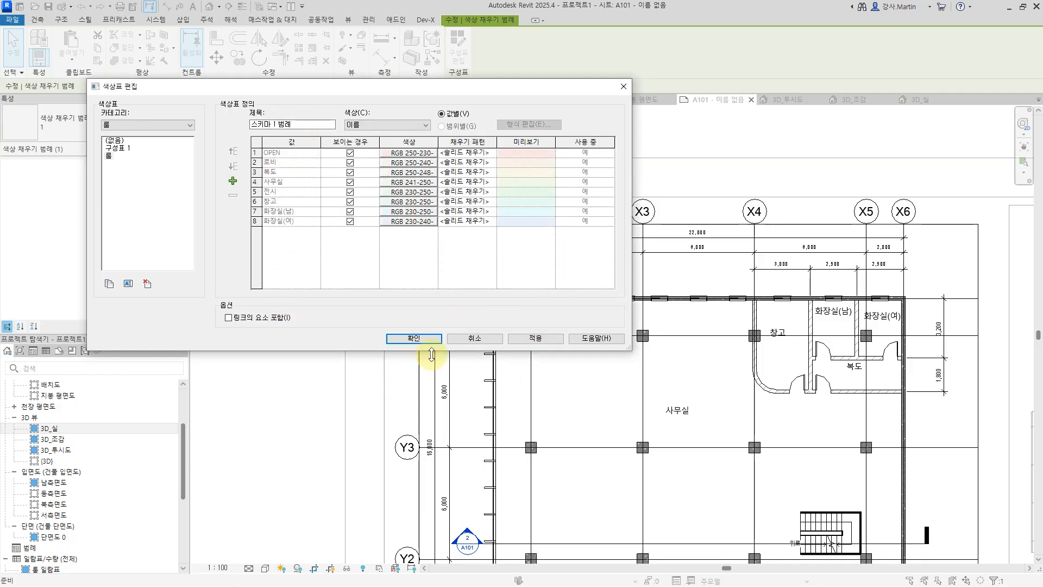
{"action": "left_click", "coordinate": [419, 340]}
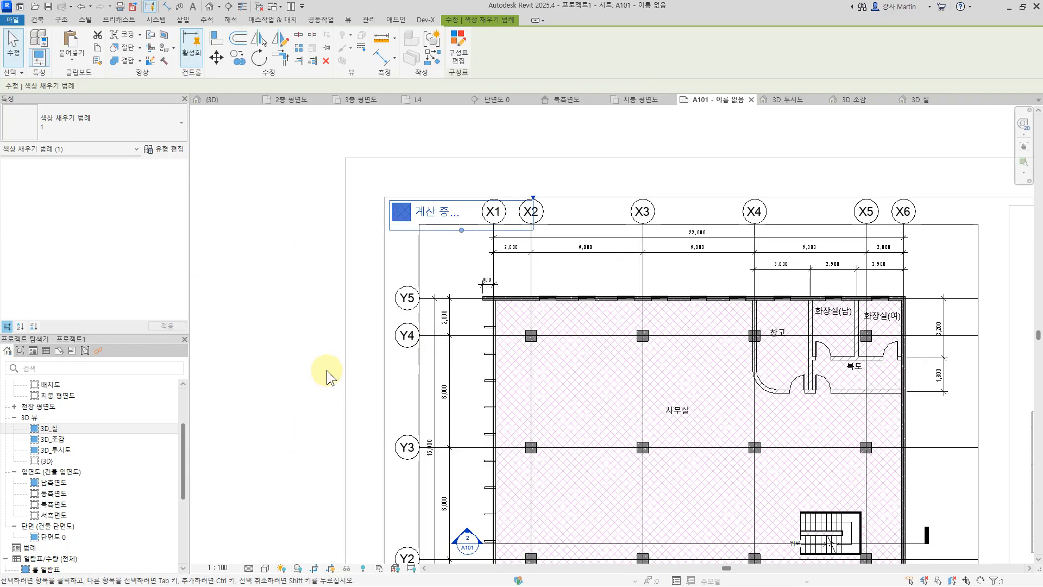
Step: Set the colour fill legend type's swatch width and height to 6 mm and accept the type properties
{"action": "scroll", "coordinate": [710, 418], "scroll_direction": "down", "scroll_amount": 2}
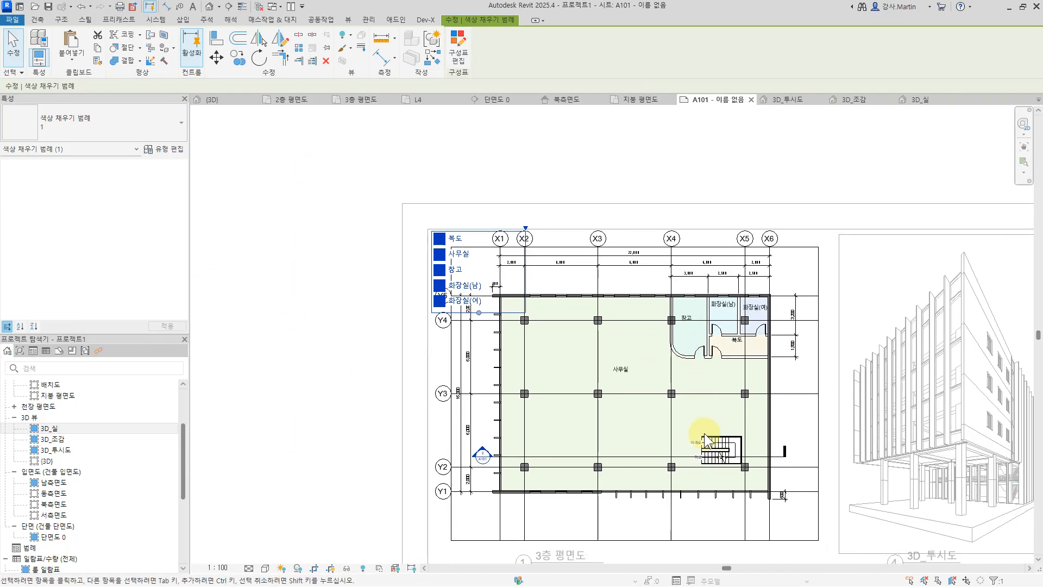
{"action": "scroll", "coordinate": [459, 253], "scroll_direction": "up", "scroll_amount": 2}
{"action": "left_click", "coordinate": [162, 150]}
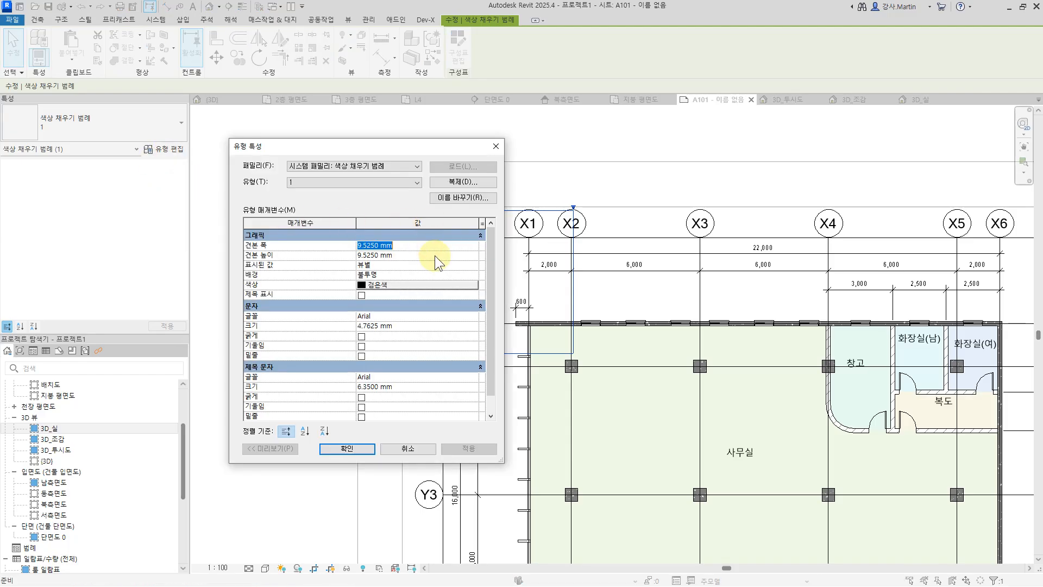
{"action": "type", "text": "6"}
{"action": "key", "text": "Tab"}
{"action": "type", "text": "6"}
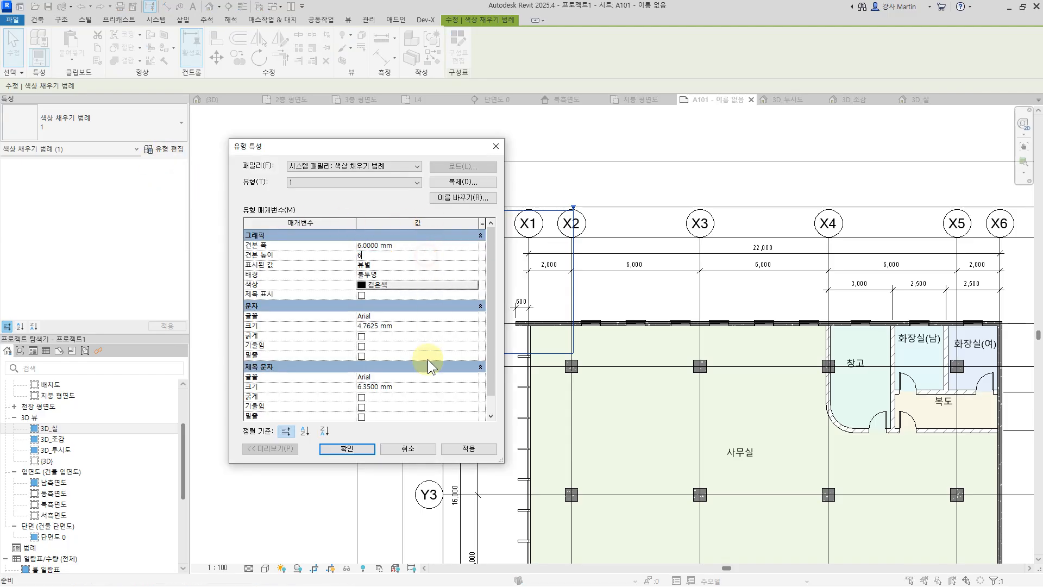
{"action": "left_click", "coordinate": [423, 328]}
{"action": "left_click", "coordinate": [353, 450]}
{"action": "left_click", "coordinate": [266, 324]}
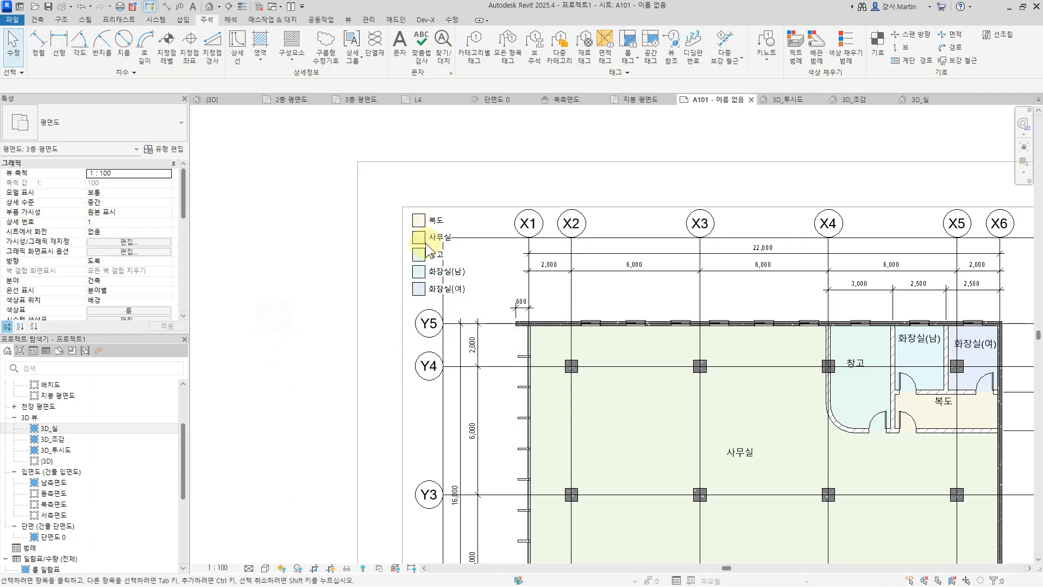
Step: Activate the 단면도 0 view and place a colour fill legend near its upper crop corner with space type 룸 and colour scheme 룸
{"action": "scroll", "coordinate": [326, 402], "scroll_direction": "down", "scroll_amount": 4}
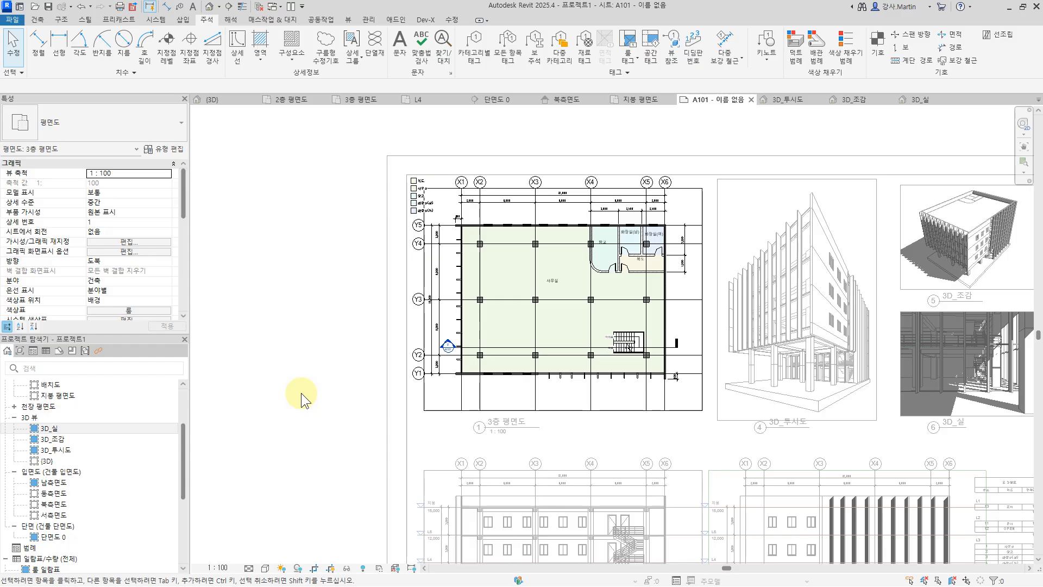
{"action": "double_click", "coordinate": [303, 392]}
{"action": "middle_click_drag", "start_coordinate": [426, 419], "coordinate": [369, 215]}
{"action": "left_click", "coordinate": [362, 359]}
{"action": "double_click", "coordinate": [387, 282]}
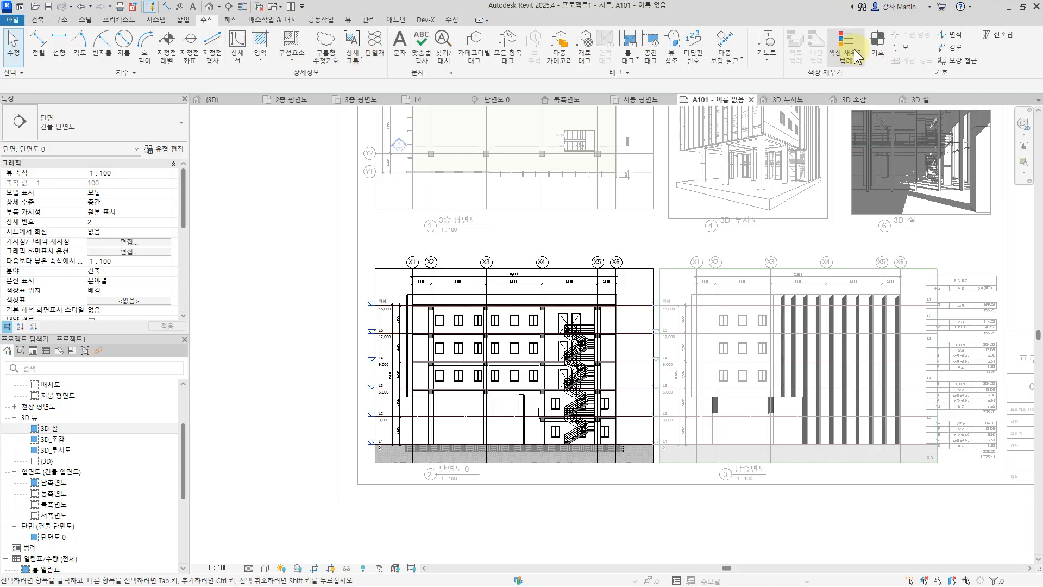
{"action": "left_click", "coordinate": [854, 49]}
{"action": "left_click", "coordinate": [354, 272]}
{"action": "left_click", "coordinate": [517, 295]}
{"action": "left_click", "coordinate": [506, 317]}
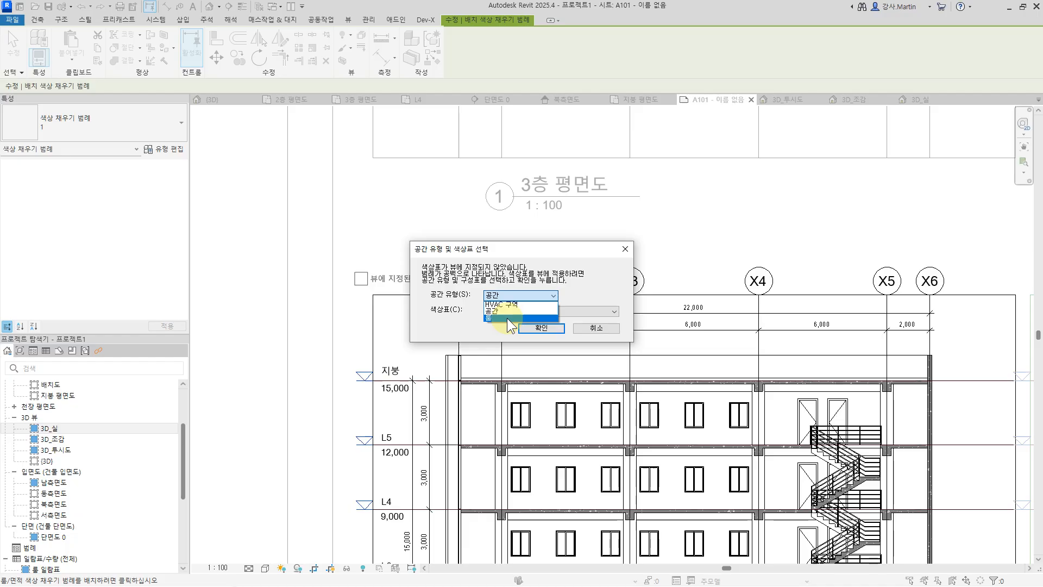
{"action": "left_click", "coordinate": [524, 312]}
{"action": "left_click", "coordinate": [495, 333]}
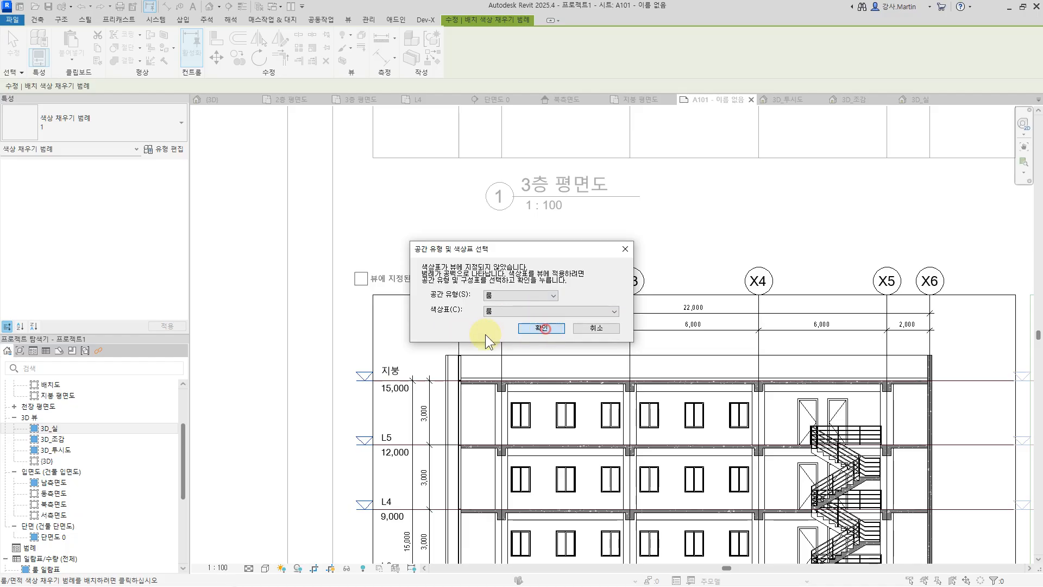
{"action": "left_click", "coordinate": [539, 328]}
Step: Tag the rooms in the 단면도 0 section: 사무실 on L5, L4 and L3, 전시 on L2 and 로비 on L1
{"action": "scroll", "coordinate": [412, 280], "scroll_direction": "down", "scroll_amount": 3}
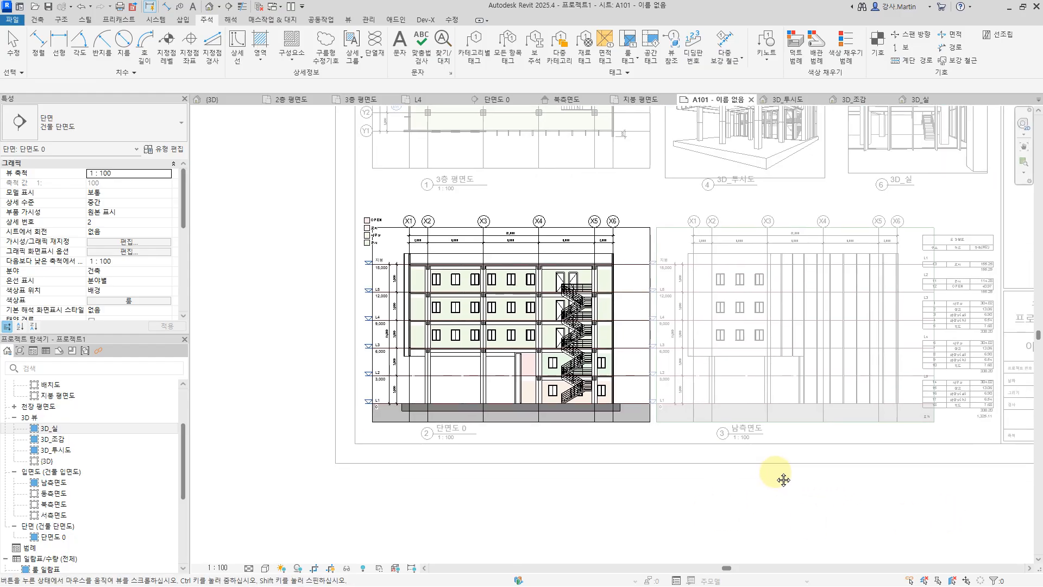
{"action": "scroll", "coordinate": [513, 295], "scroll_direction": "up", "scroll_amount": 5}
{"action": "double_click", "coordinate": [582, 306]}
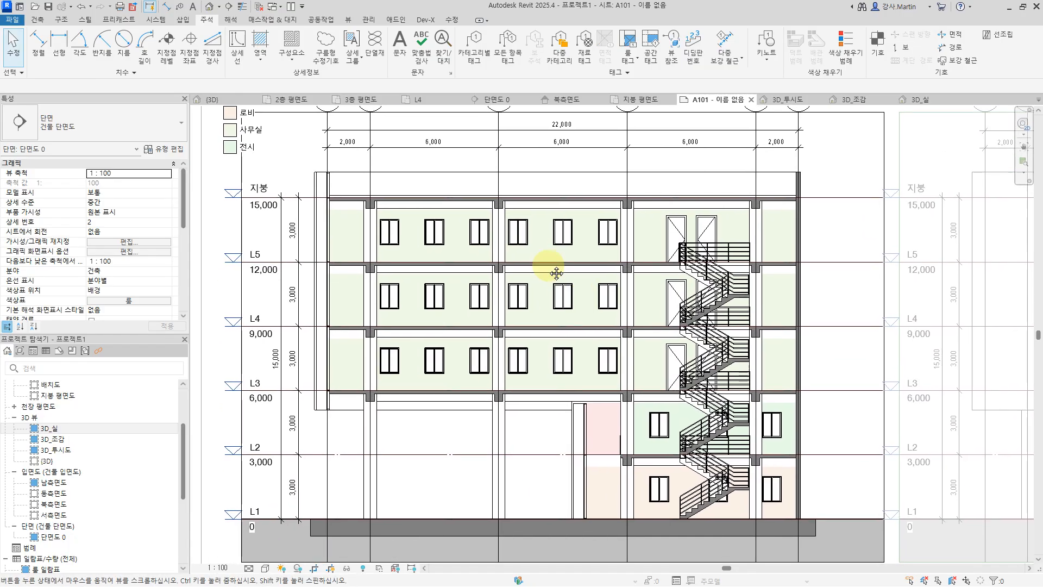
{"action": "left_click", "coordinate": [630, 41]}
{"action": "left_click", "coordinate": [539, 250]}
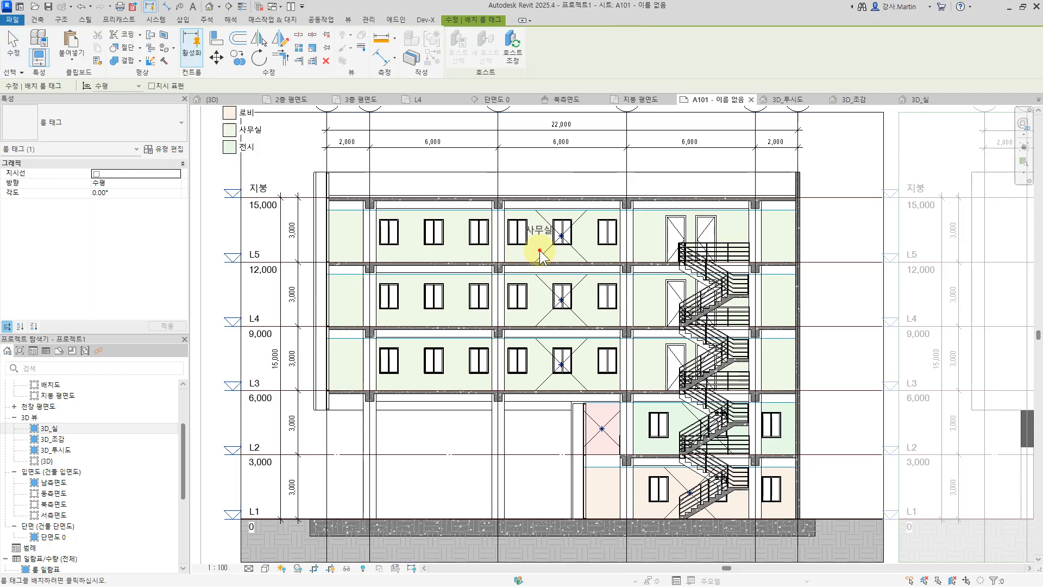
{"action": "left_click", "coordinate": [537, 318]}
{"action": "left_click", "coordinate": [535, 376]}
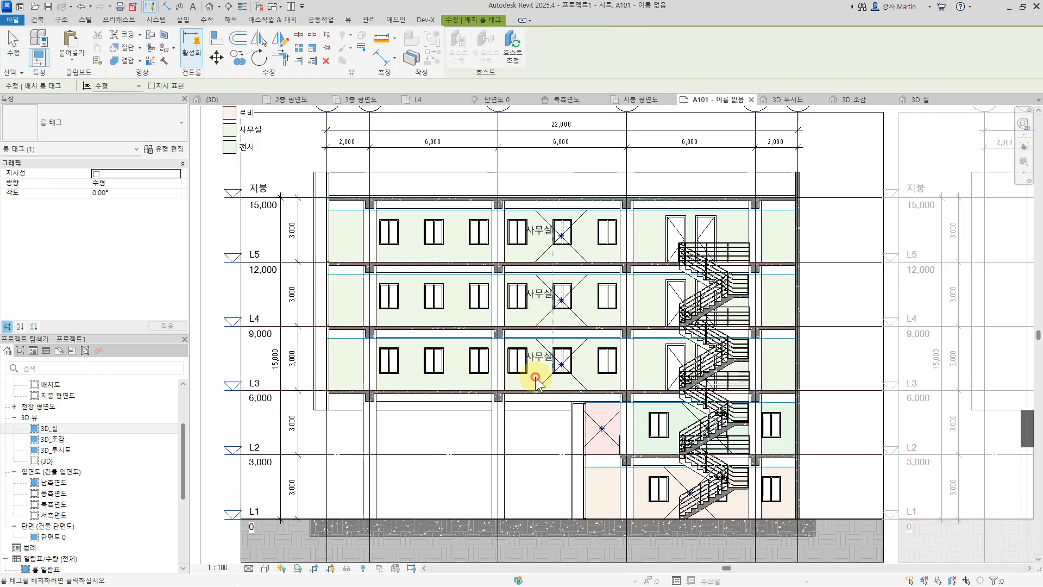
{"action": "left_click", "coordinate": [657, 443]}
{"action": "left_click", "coordinate": [655, 491]}
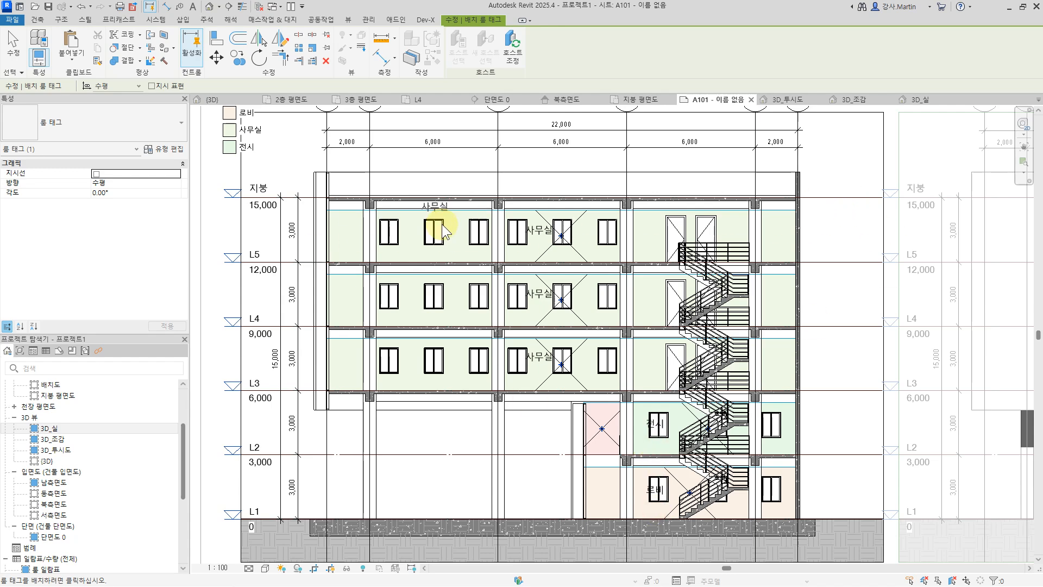
{"action": "key", "text": "Escape"}
{"action": "key", "text": "Escape"}
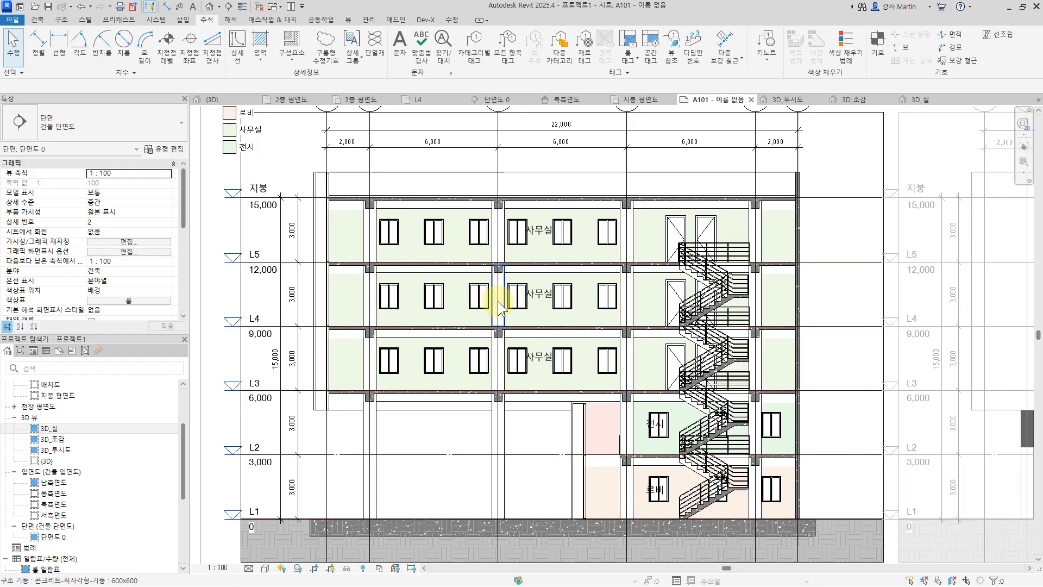
Step: In the 3층 평면도 view on the sheet, pull the 단면도 0 section's far clip boundary in to just beyond grid Y3, then deactivate the view
{"action": "scroll", "coordinate": [498, 301], "scroll_direction": "down", "scroll_amount": 3}
{"action": "middle_click_drag", "start_coordinate": [530, 349], "coordinate": [590, 470]}
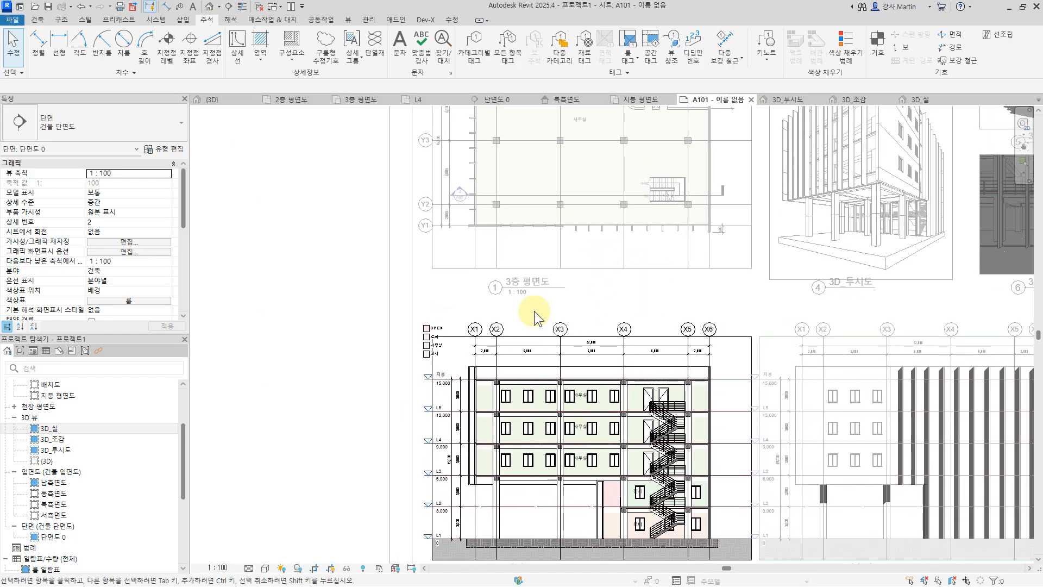
{"action": "left_click", "coordinate": [530, 158]}
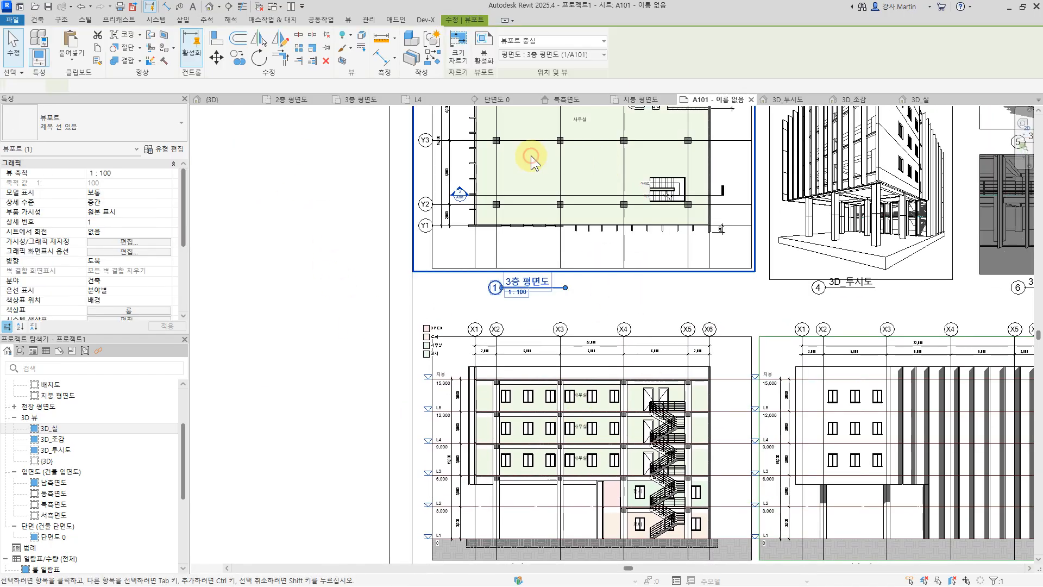
{"action": "middle_click_drag", "start_coordinate": [530, 183], "coordinate": [445, 368]}
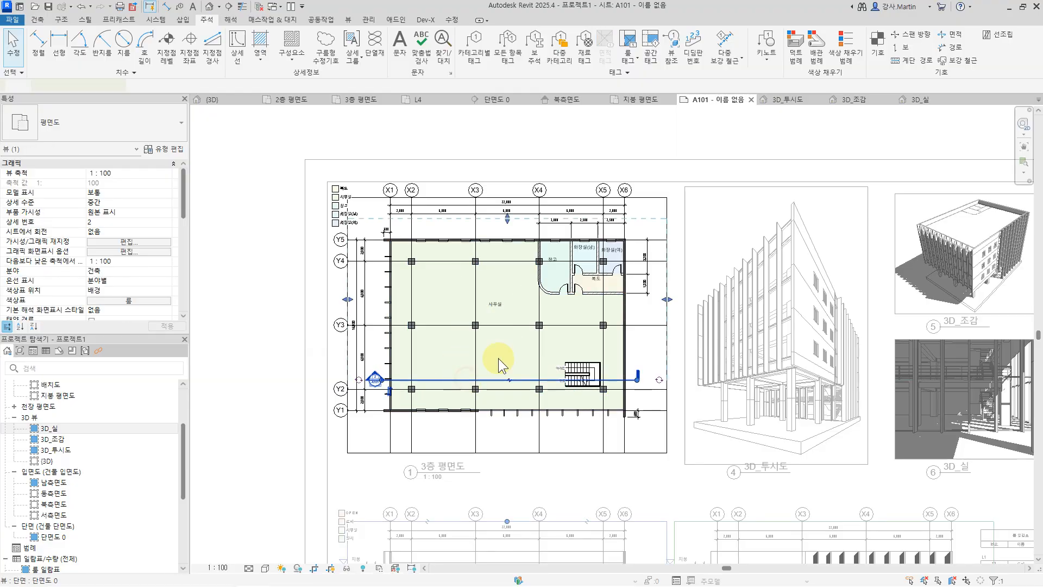
{"action": "left_click", "coordinate": [507, 220]}
{"action": "left_click_drag", "start_coordinate": [511, 227], "coordinate": [526, 311]}
{"action": "double_click", "coordinate": [306, 398]}
{"action": "scroll", "coordinate": [306, 380], "scroll_direction": "down", "scroll_amount": 3}
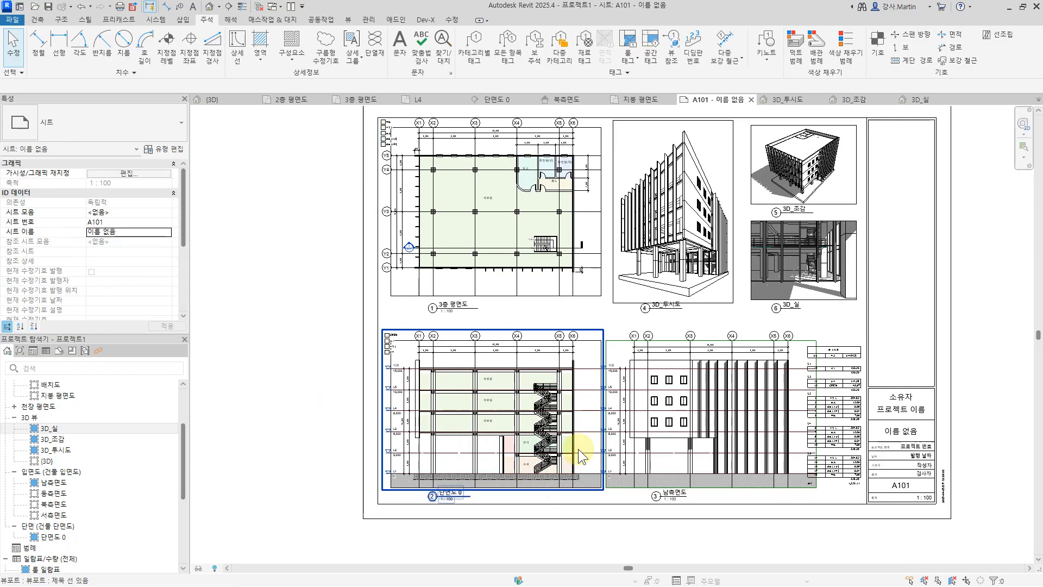
Step: Activate the 3D_투시도 view on the sheet and set its graphic display style to 음영처리
{"action": "middle_click_drag", "start_coordinate": [532, 437], "coordinate": [502, 429]}
{"action": "middle_click_drag", "start_coordinate": [946, 290], "coordinate": [950, 314]}
{"action": "left_click", "coordinate": [566, 170]}
{"action": "scroll", "coordinate": [657, 233], "scroll_direction": "up", "scroll_amount": 3}
{"action": "scroll", "coordinate": [644, 195], "scroll_direction": "down", "scroll_amount": 1}
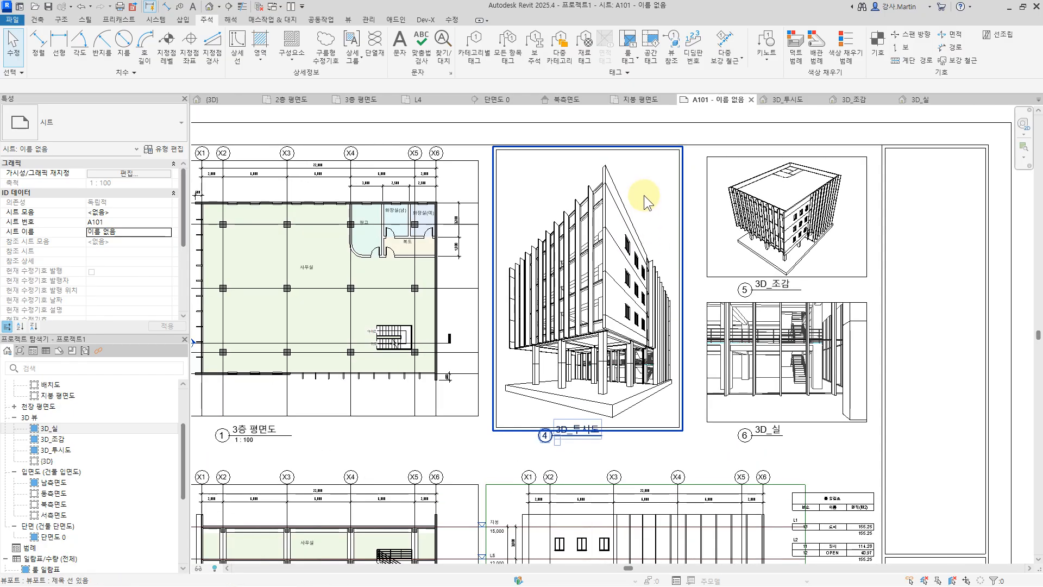
{"action": "double_click", "coordinate": [651, 184]}
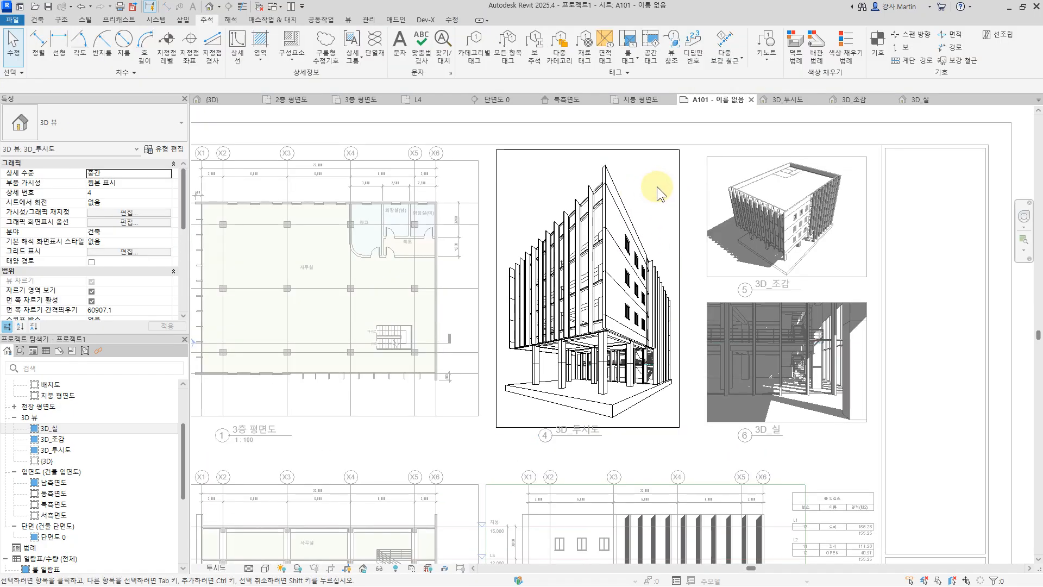
{"action": "left_click", "coordinate": [120, 223]}
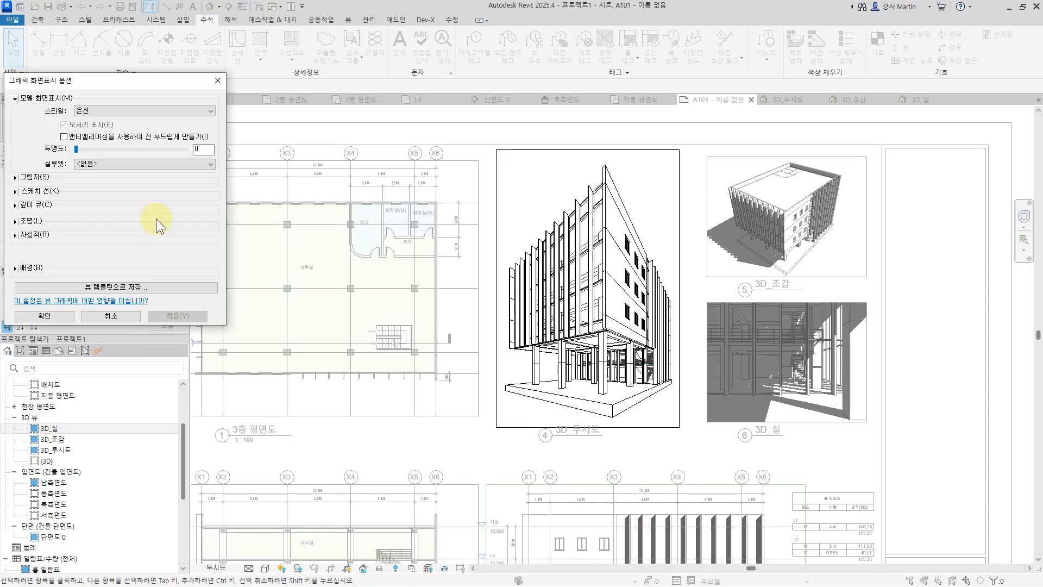
{"action": "left_click", "coordinate": [89, 110]}
{"action": "left_click", "coordinate": [110, 134]}
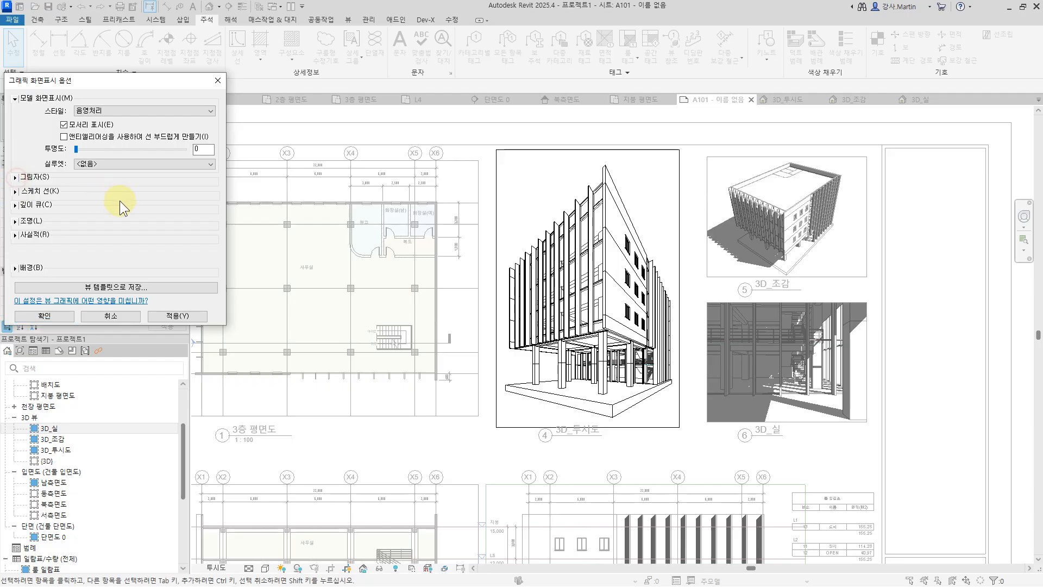
Step: Enable cast and ambient shadows for the perspective view and set ambient light to 20 and shadow intensity to 30
{"action": "left_click", "coordinate": [16, 177]}
{"action": "left_click", "coordinate": [97, 188]}
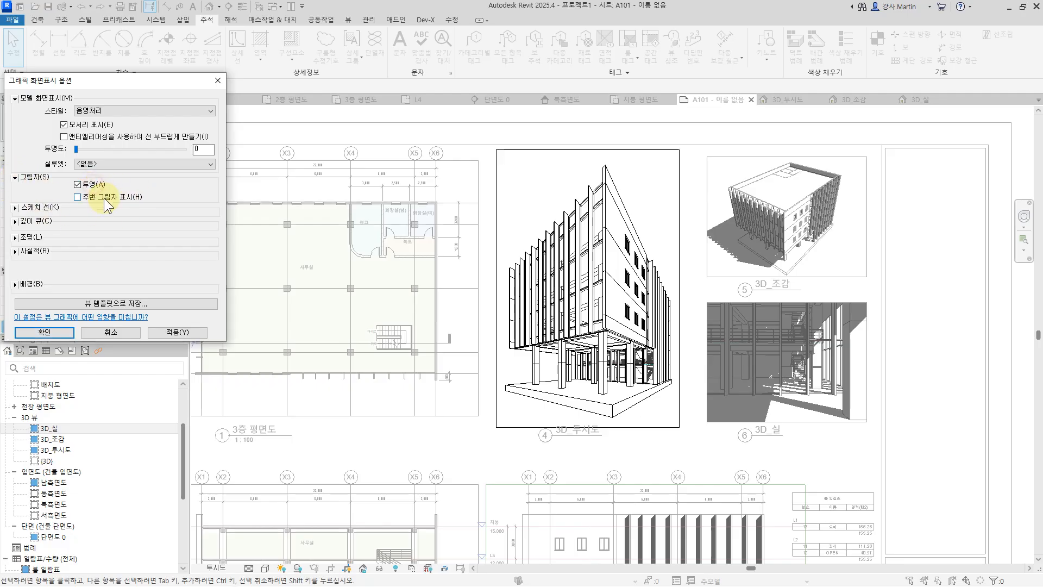
{"action": "left_click", "coordinate": [141, 199]}
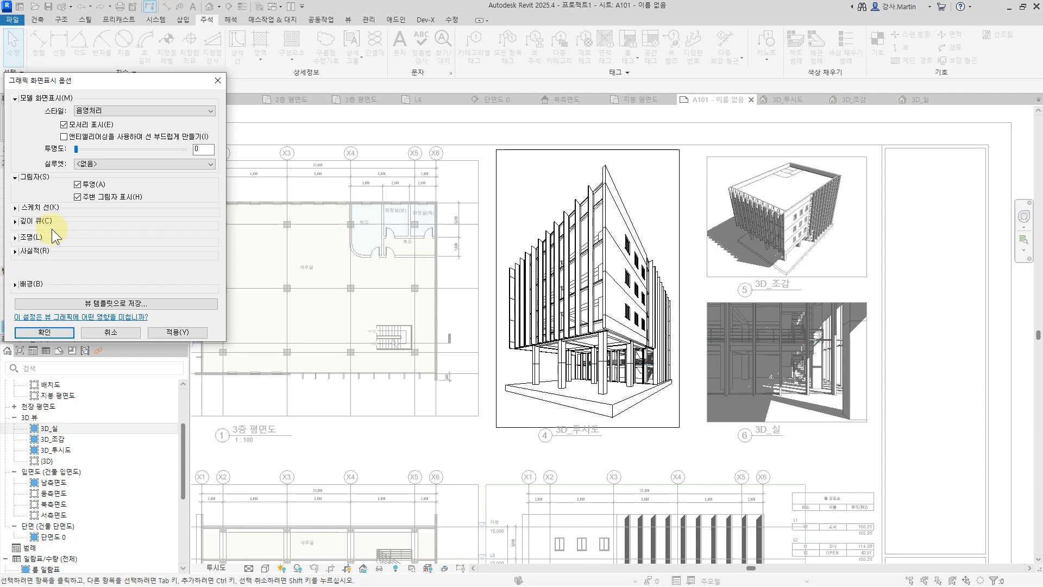
{"action": "left_click", "coordinate": [22, 237]}
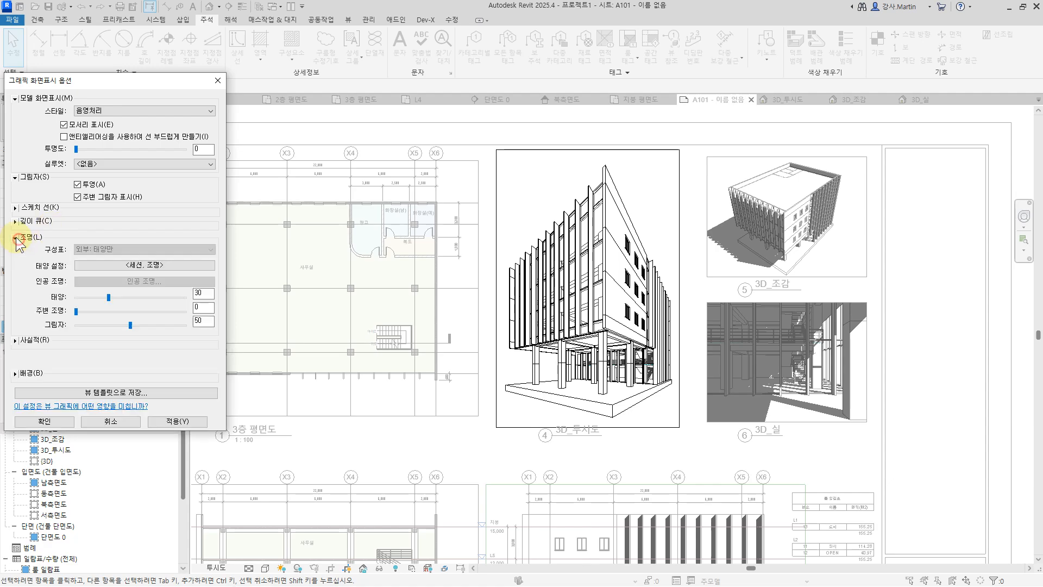
{"action": "left_click", "coordinate": [116, 325]}
{"action": "left_click", "coordinate": [90, 311]}
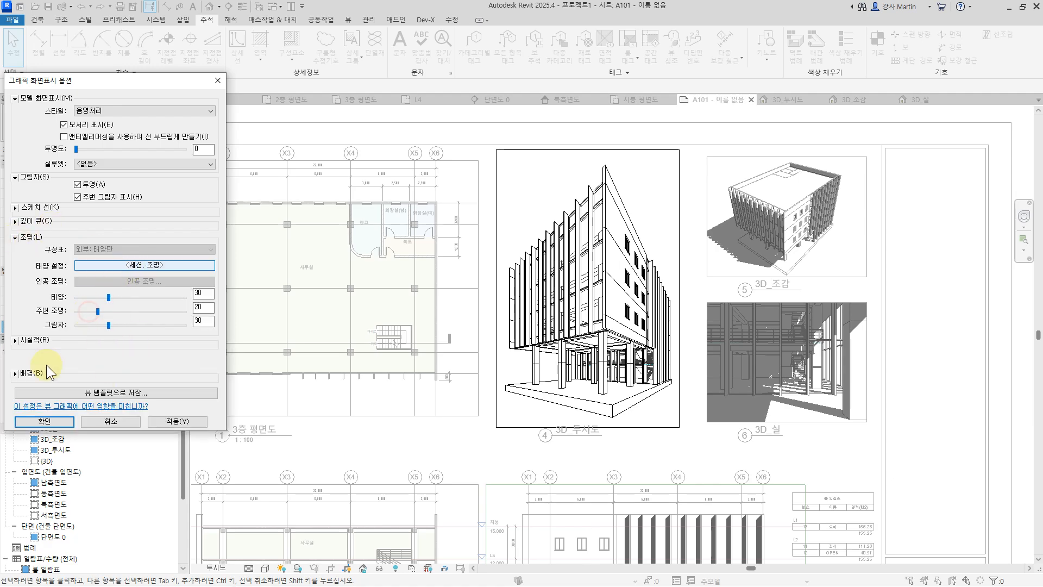
Step: Give the perspective view a 그라데이션 background, accept the graphic display options and deactivate the view
{"action": "left_click", "coordinate": [18, 373]}
{"action": "left_click", "coordinate": [113, 389]}
{"action": "left_click", "coordinate": [112, 410]}
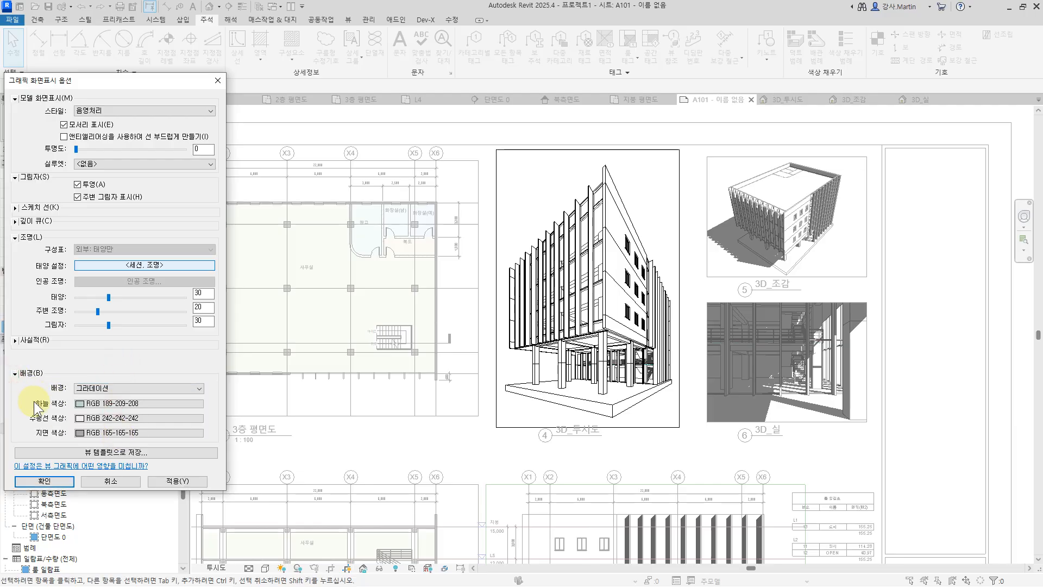
{"action": "left_click", "coordinate": [44, 481]}
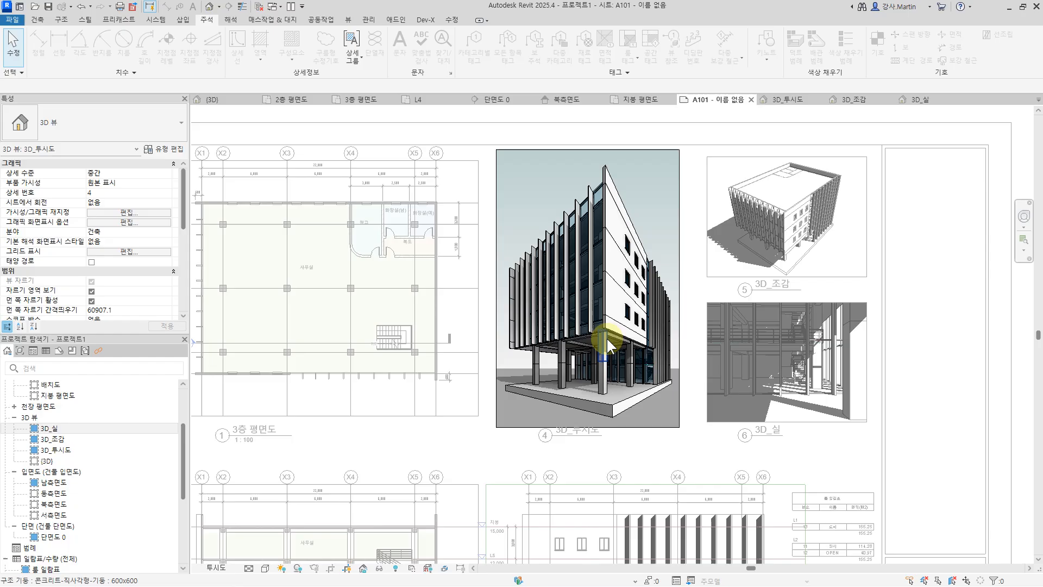
{"action": "left_click", "coordinate": [928, 426]}
{"action": "left_click", "coordinate": [944, 476]}
{"action": "scroll", "coordinate": [788, 423], "scroll_direction": "down", "scroll_amount": 4}
{"action": "middle_click_drag", "start_coordinate": [815, 403], "coordinate": [758, 287]}
{"action": "scroll", "coordinate": [819, 319], "scroll_direction": "up", "scroll_amount": 1}
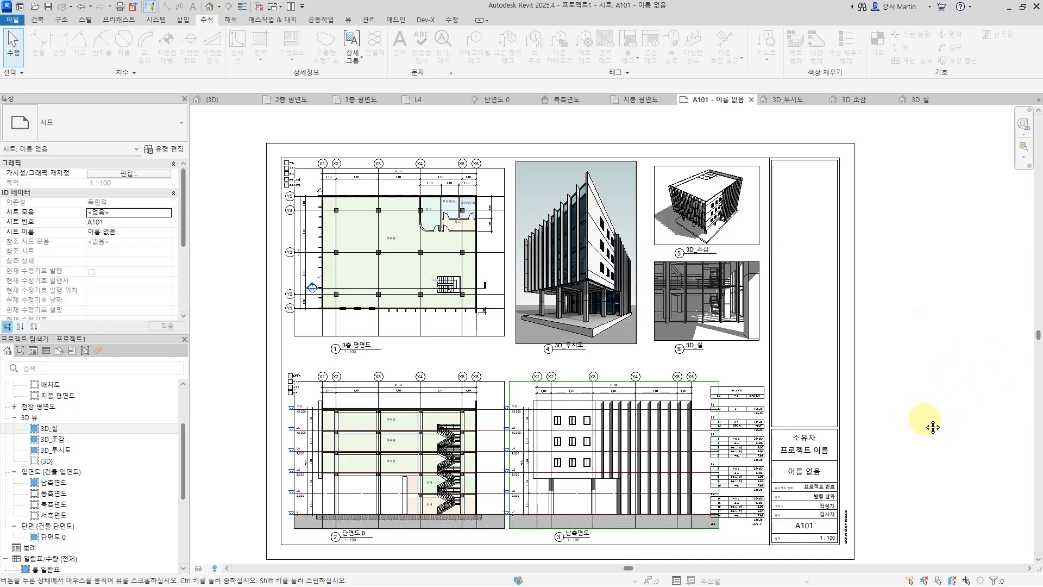
{"action": "middle_click_drag", "start_coordinate": [931, 417], "coordinate": [916, 411]}
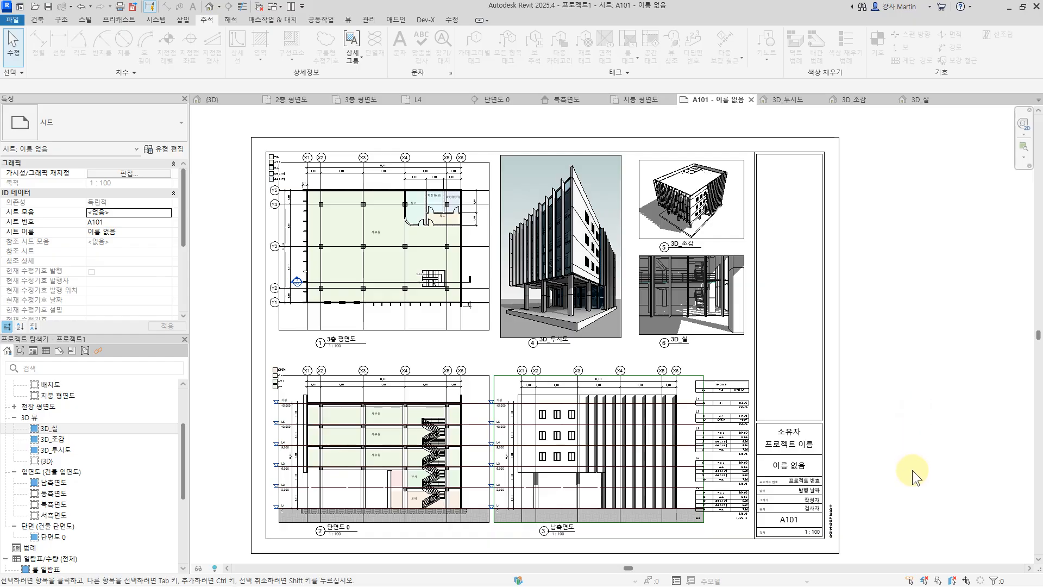
{"action": "left_click", "coordinate": [842, 388]}
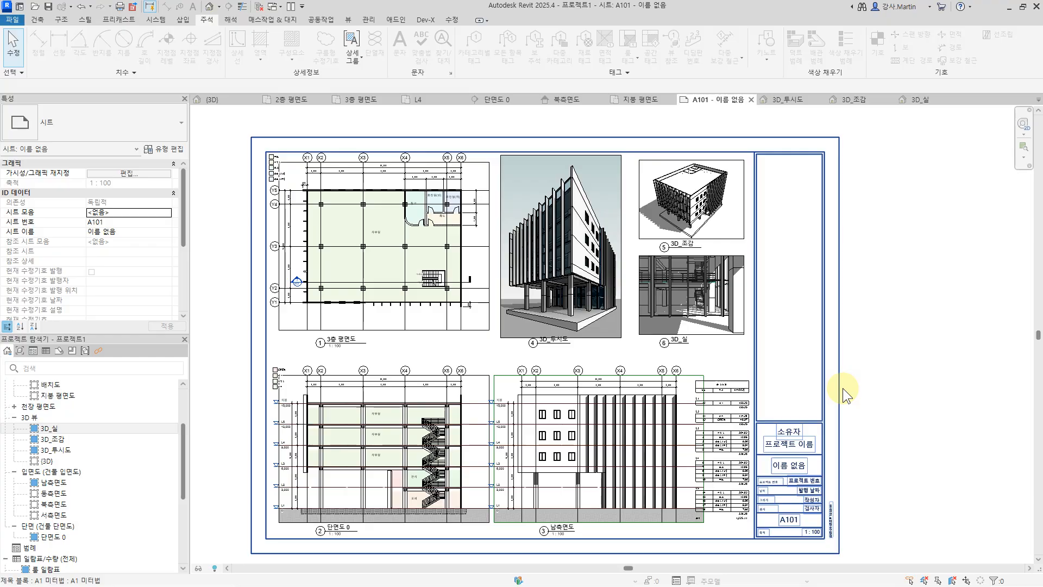
{"action": "left_click", "coordinate": [895, 461]}
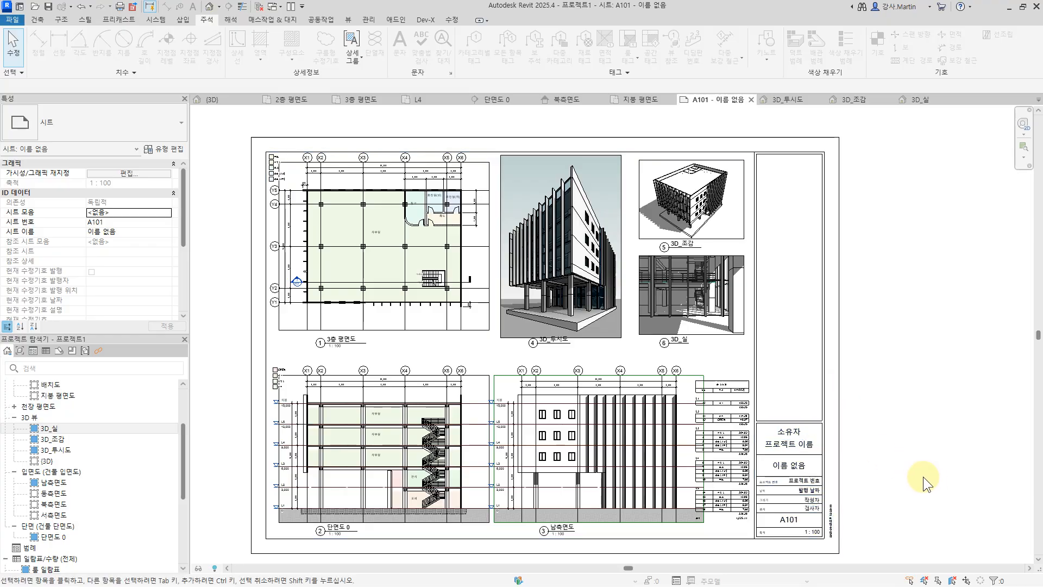